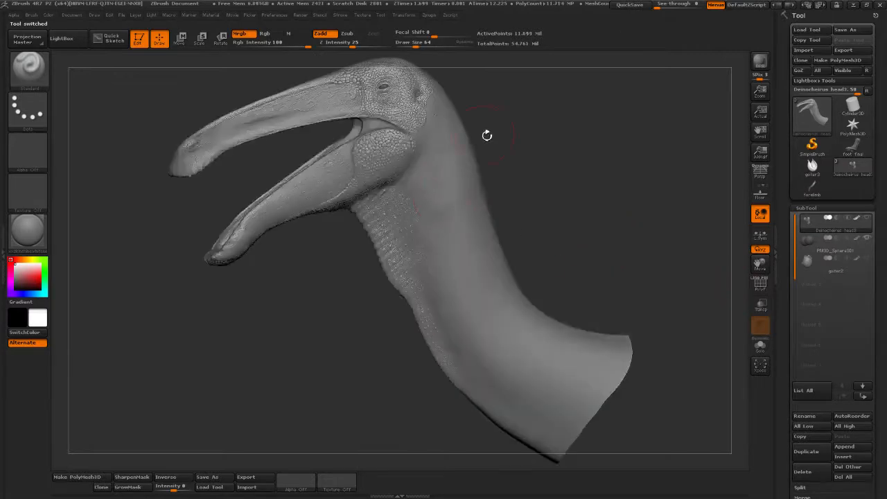
Examine the scales and skin texture on the creature's head, beak and upper neck from several side angles
{"action": "left_click_drag", "start_coordinate": [486, 135], "coordinate": [604, 209]}
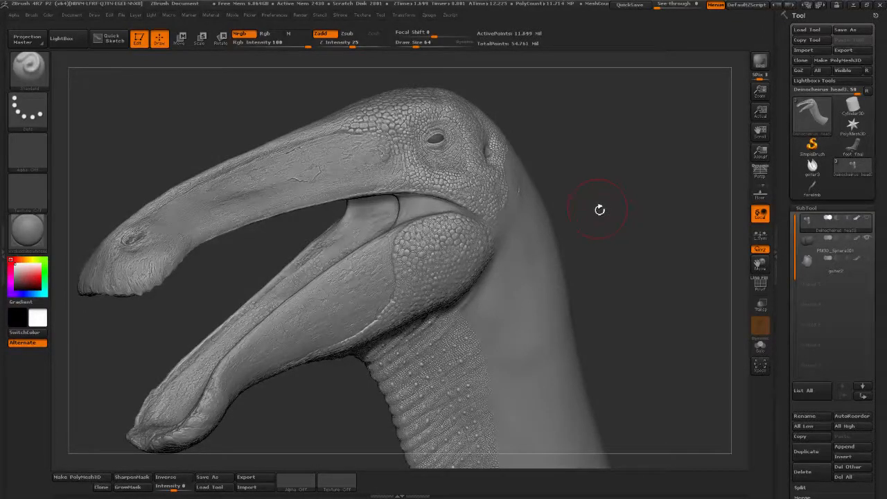
{"action": "left_click_drag", "start_coordinate": [625, 214], "coordinate": [586, 245]}
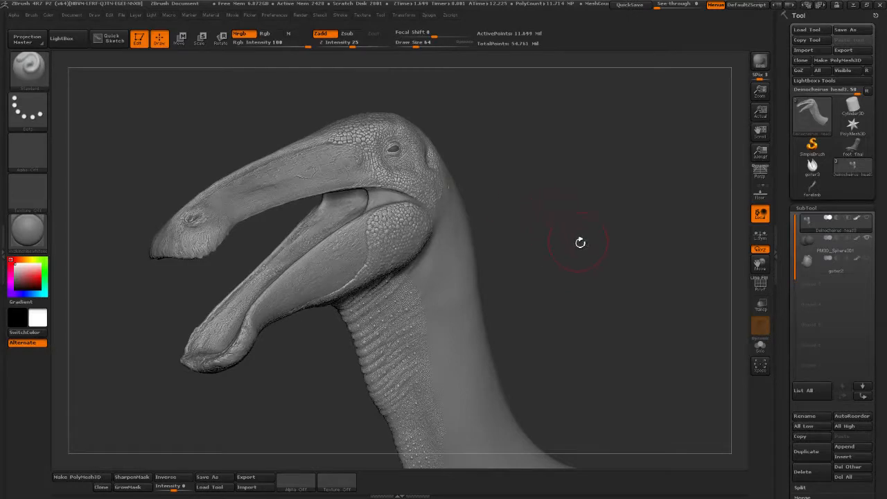
{"action": "left_click_drag", "start_coordinate": [586, 266], "coordinate": [579, 271]}
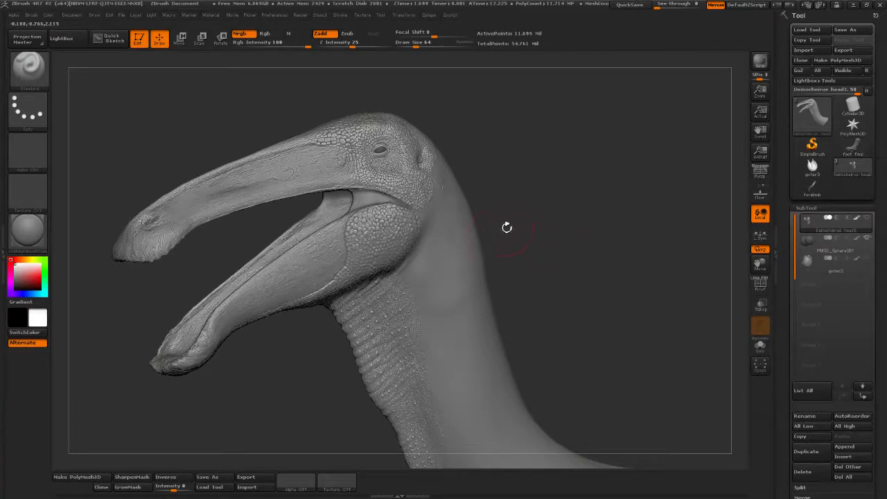
{"action": "key", "text": "shift+d"}
{"action": "left_click_drag", "start_coordinate": [552, 188], "coordinate": [622, 226]}
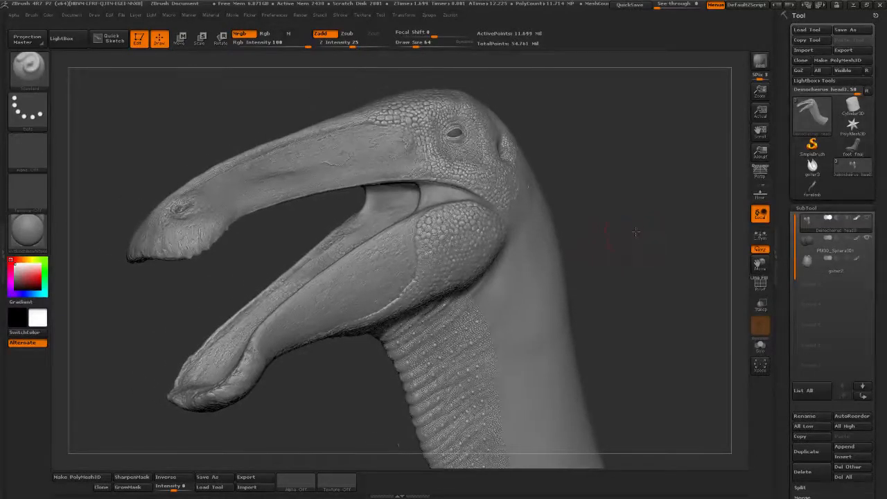
{"action": "mouse_move", "coordinate": [635, 231]}
{"action": "left_mouse_down"}
{"action": "mouse_move", "coordinate": [643, 214]}
{"action": "mouse_move", "coordinate": [649, 234]}
{"action": "left_mouse_up"}
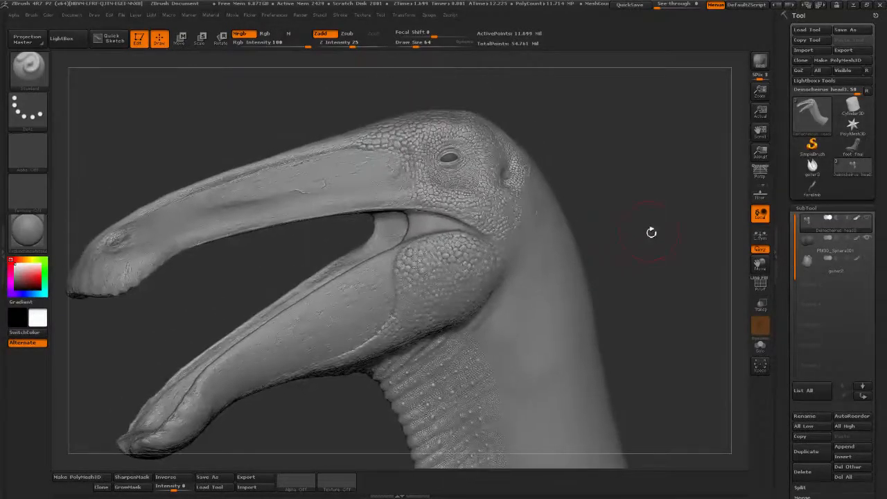
{"action": "mouse_move", "coordinate": [630, 192]}
{"action": "left_mouse_down"}
{"action": "mouse_move", "coordinate": [630, 200]}
{"action": "mouse_move", "coordinate": [671, 182]}
{"action": "mouse_move", "coordinate": [672, 196]}
{"action": "mouse_move", "coordinate": [663, 145]}
{"action": "mouse_move", "coordinate": [665, 171]}
{"action": "left_mouse_up"}
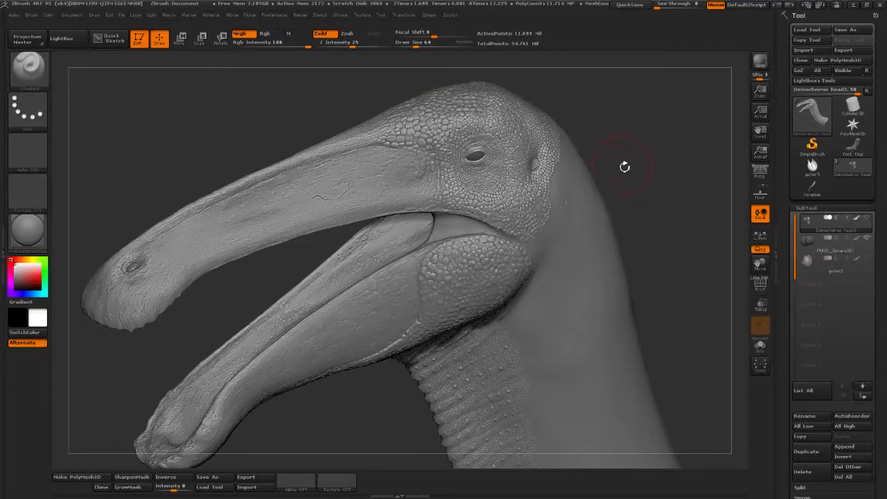
{"action": "mouse_move", "coordinate": [632, 122]}
{"action": "left_mouse_down"}
{"action": "mouse_move", "coordinate": [655, 109]}
{"action": "mouse_move", "coordinate": [653, 126]}
{"action": "left_mouse_up"}
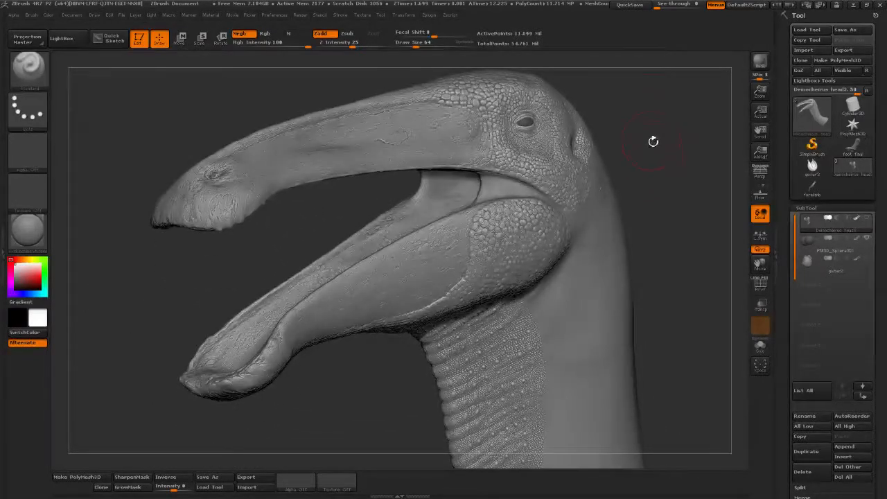
{"action": "mouse_move", "coordinate": [658, 157]}
{"action": "left_mouse_down"}
{"action": "mouse_move", "coordinate": [680, 196]}
{"action": "mouse_move", "coordinate": [687, 172]}
{"action": "mouse_move", "coordinate": [683, 188]}
{"action": "mouse_move", "coordinate": [672, 141]}
{"action": "mouse_move", "coordinate": [688, 187]}
{"action": "mouse_move", "coordinate": [686, 152]}
{"action": "mouse_move", "coordinate": [677, 166]}
{"action": "mouse_move", "coordinate": [684, 158]}
{"action": "left_mouse_up"}
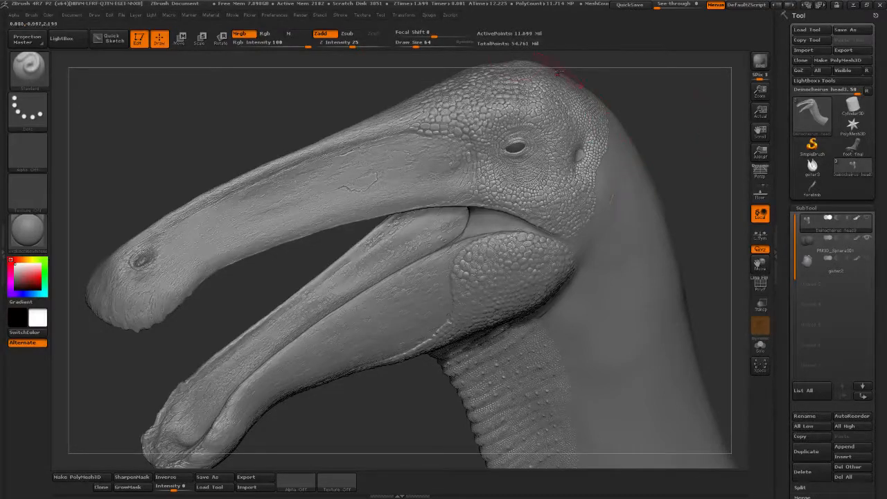
Set the brush draw size to 39 and inspect the scales around the eye, jaw and beak at close range
{"action": "left_click_drag", "start_coordinate": [419, 45], "coordinate": [411, 45]}
{"action": "left_click_drag", "start_coordinate": [656, 152], "coordinate": [454, 201], "text": "alt"}
{"action": "mouse_move", "coordinate": [534, 233]}
{"action": "left_mouse_down"}
{"action": "mouse_move", "coordinate": [555, 222]}
{"action": "mouse_move", "coordinate": [419, 250]}
{"action": "left_mouse_up"}
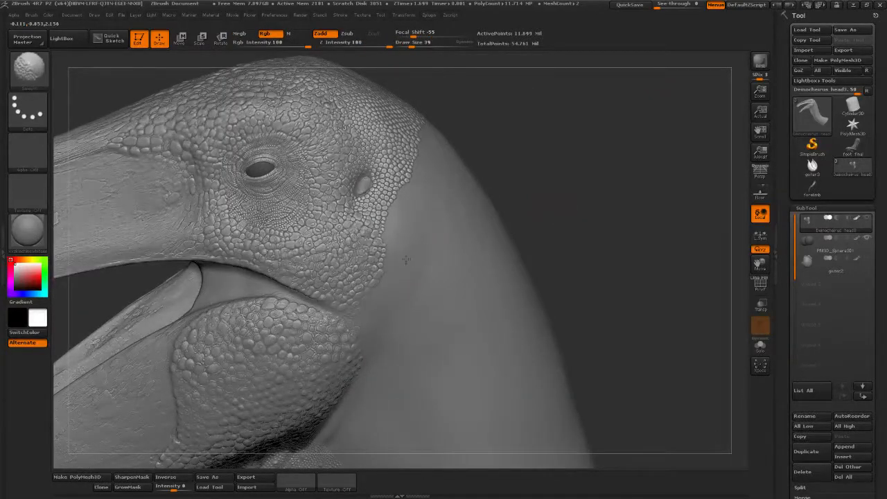
{"action": "left_click_drag", "start_coordinate": [598, 233], "coordinate": [650, 226]}
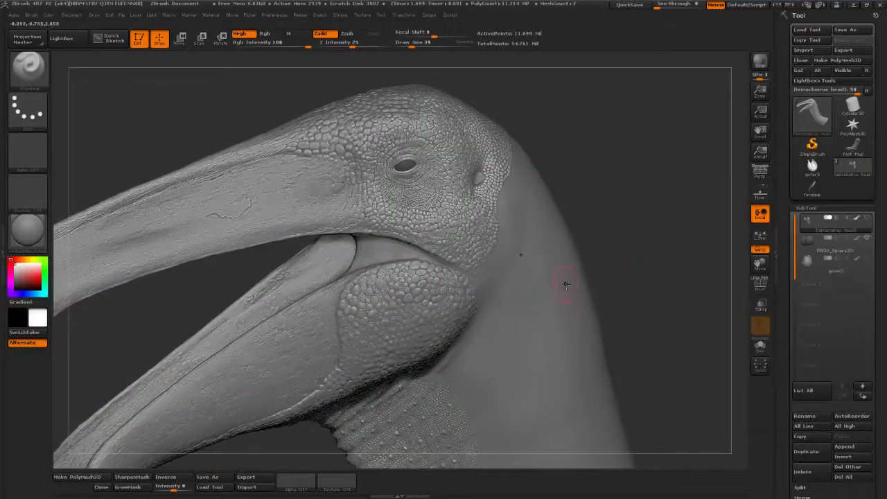
{"action": "left_click_drag", "start_coordinate": [649, 218], "coordinate": [678, 208]}
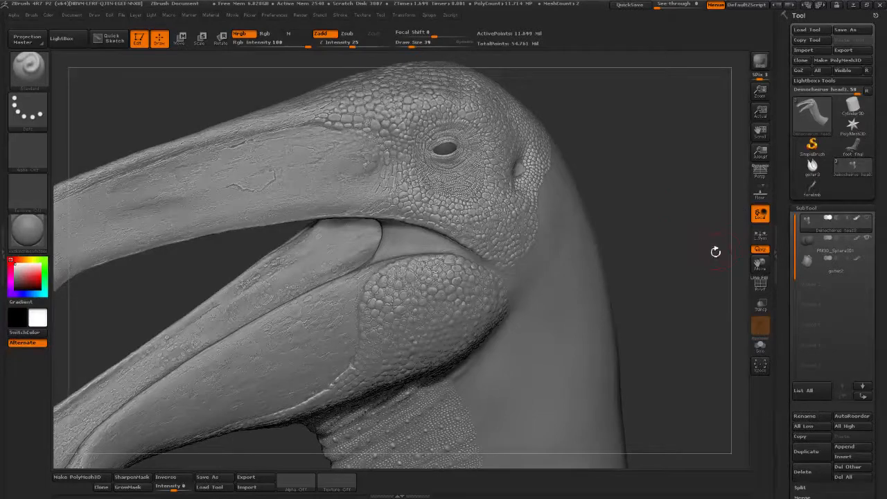
{"action": "left_click_drag", "start_coordinate": [693, 262], "coordinate": [713, 243]}
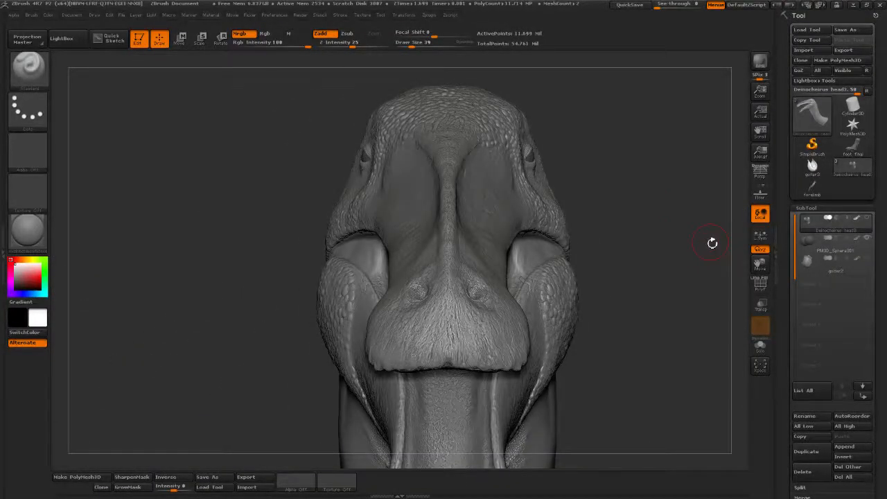
{"action": "left_click_drag", "start_coordinate": [610, 214], "coordinate": [728, 145]}
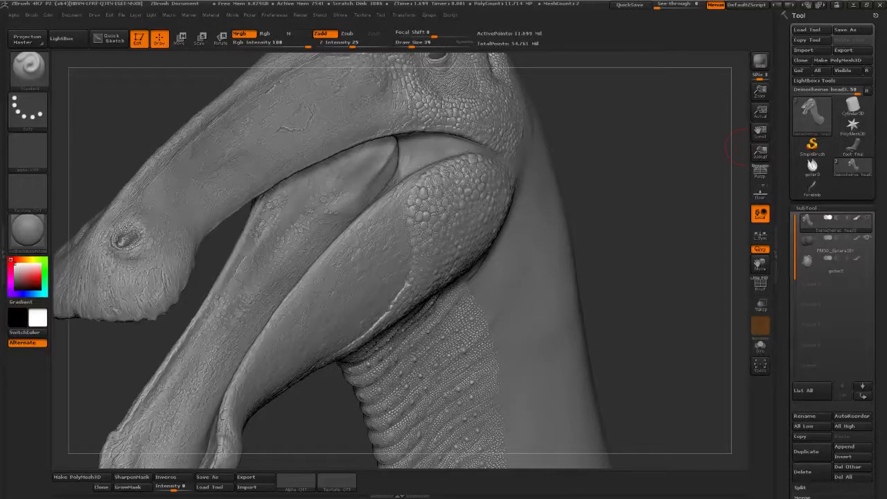
Show the goiter subtool beneath the lower jaw and view how it sits against the neck
{"action": "left_click_drag", "start_coordinate": [624, 240], "coordinate": [737, 274]}
{"action": "left_click", "coordinate": [867, 262]}
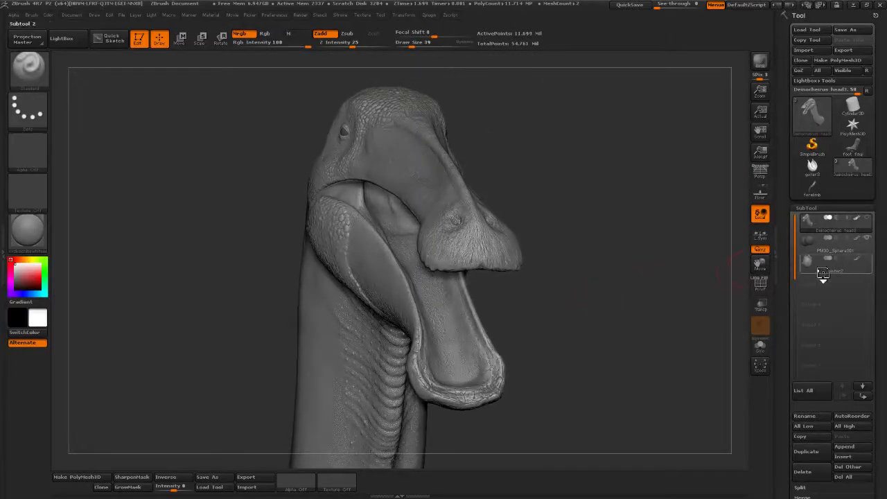
{"action": "left_click_drag", "start_coordinate": [594, 333], "coordinate": [587, 267]}
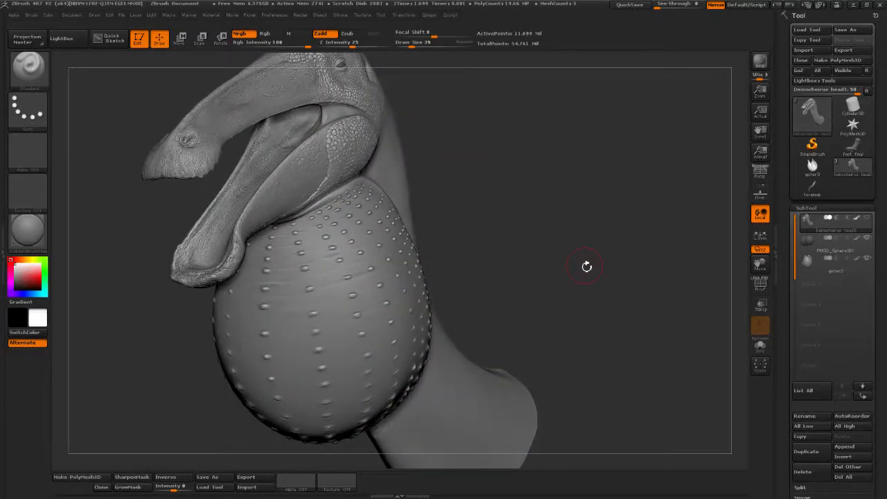
{"action": "mouse_move", "coordinate": [513, 248]}
{"action": "left_mouse_down"}
{"action": "mouse_move", "coordinate": [562, 237]}
{"action": "mouse_move", "coordinate": [596, 253]}
{"action": "mouse_move", "coordinate": [543, 248]}
{"action": "mouse_move", "coordinate": [495, 287]}
{"action": "mouse_move", "coordinate": [538, 300]}
{"action": "mouse_move", "coordinate": [542, 319]}
{"action": "mouse_move", "coordinate": [523, 317]}
{"action": "mouse_move", "coordinate": [551, 321]}
{"action": "mouse_move", "coordinate": [527, 321]}
{"action": "mouse_move", "coordinate": [535, 312]}
{"action": "mouse_move", "coordinate": [506, 320]}
{"action": "left_mouse_up"}
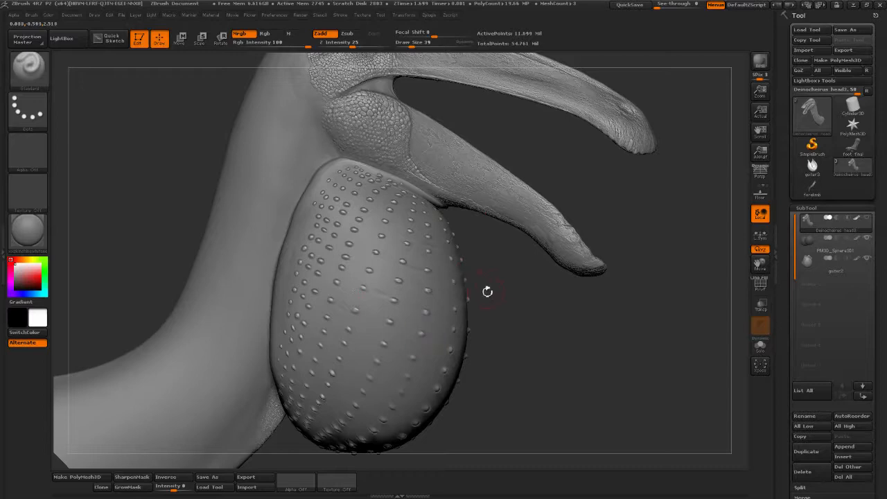
Examine the goiter's rows of bumps and its junction with the jaw and neck from both sides and the front
{"action": "left_click_drag", "start_coordinate": [530, 301], "coordinate": [360, 303]}
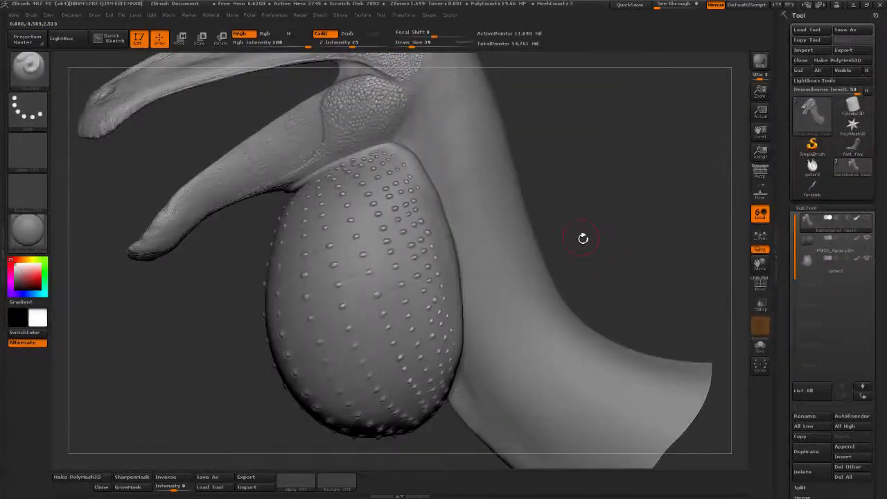
{"action": "left_click_drag", "start_coordinate": [588, 204], "coordinate": [509, 313], "text": "alt"}
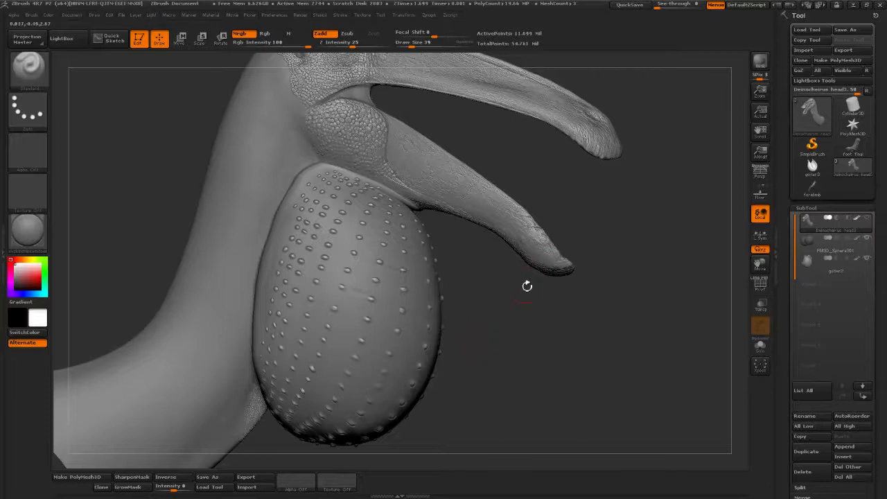
{"action": "left_click_drag", "start_coordinate": [488, 323], "coordinate": [562, 354]}
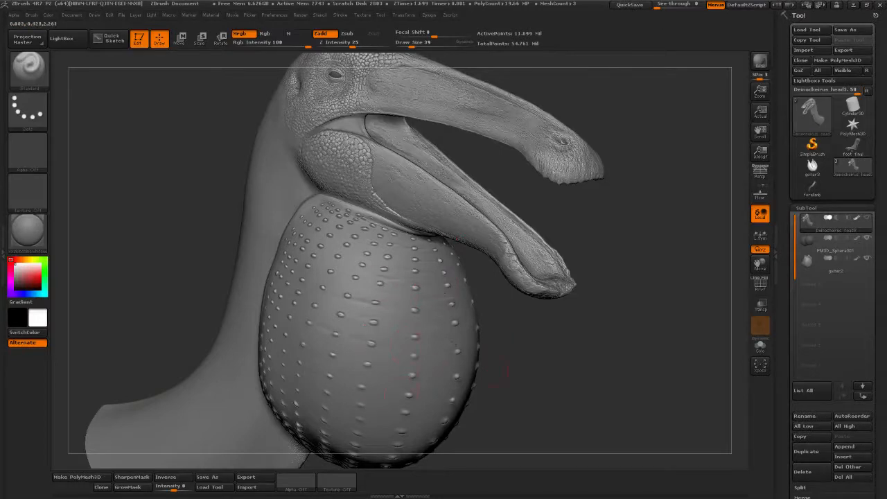
{"action": "mouse_move", "coordinate": [538, 362]}
{"action": "left_mouse_down"}
{"action": "mouse_move", "coordinate": [534, 357]}
{"action": "mouse_move", "coordinate": [516, 372]}
{"action": "mouse_move", "coordinate": [470, 310]}
{"action": "mouse_move", "coordinate": [553, 346]}
{"action": "mouse_move", "coordinate": [510, 344]}
{"action": "left_mouse_up"}
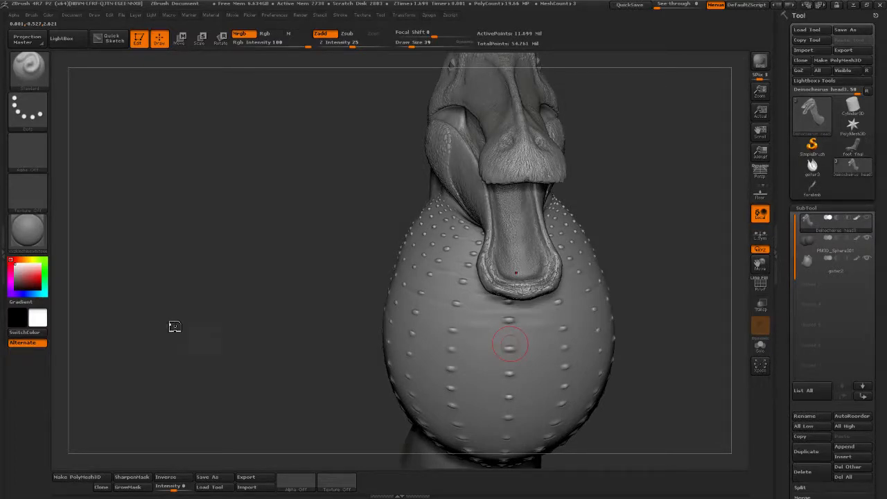
{"action": "mouse_move", "coordinate": [174, 327]}
{"action": "left_mouse_down"}
{"action": "mouse_move", "coordinate": [553, 271]}
{"action": "mouse_move", "coordinate": [548, 368]}
{"action": "mouse_move", "coordinate": [556, 374]}
{"action": "mouse_move", "coordinate": [547, 364]}
{"action": "mouse_move", "coordinate": [558, 356]}
{"action": "left_mouse_up"}
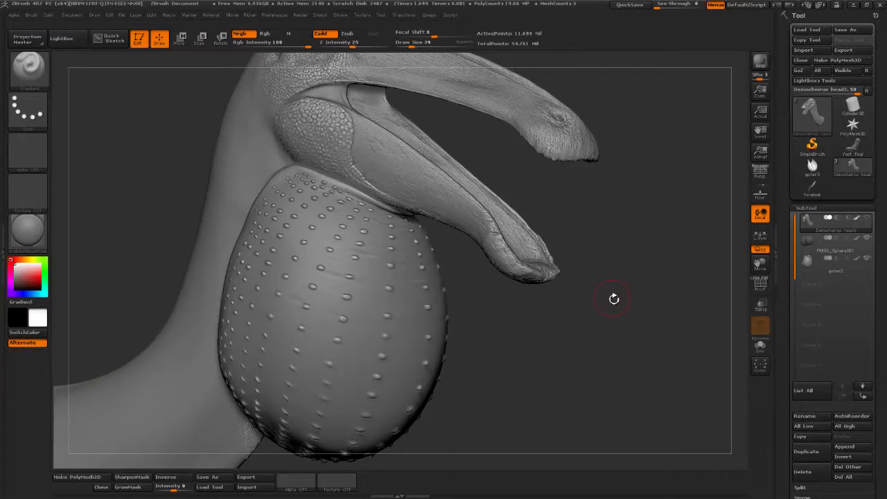
{"action": "mouse_move", "coordinate": [570, 336]}
{"action": "left_mouse_down"}
{"action": "mouse_move", "coordinate": [594, 336]}
{"action": "mouse_move", "coordinate": [476, 322]}
{"action": "mouse_move", "coordinate": [494, 366]}
{"action": "mouse_move", "coordinate": [491, 358]}
{"action": "mouse_move", "coordinate": [484, 382]}
{"action": "mouse_move", "coordinate": [526, 367]}
{"action": "mouse_move", "coordinate": [588, 324]}
{"action": "mouse_move", "coordinate": [592, 342]}
{"action": "mouse_move", "coordinate": [596, 321]}
{"action": "mouse_move", "coordinate": [562, 293]}
{"action": "mouse_move", "coordinate": [600, 283]}
{"action": "mouse_move", "coordinate": [620, 290]}
{"action": "left_mouse_up"}
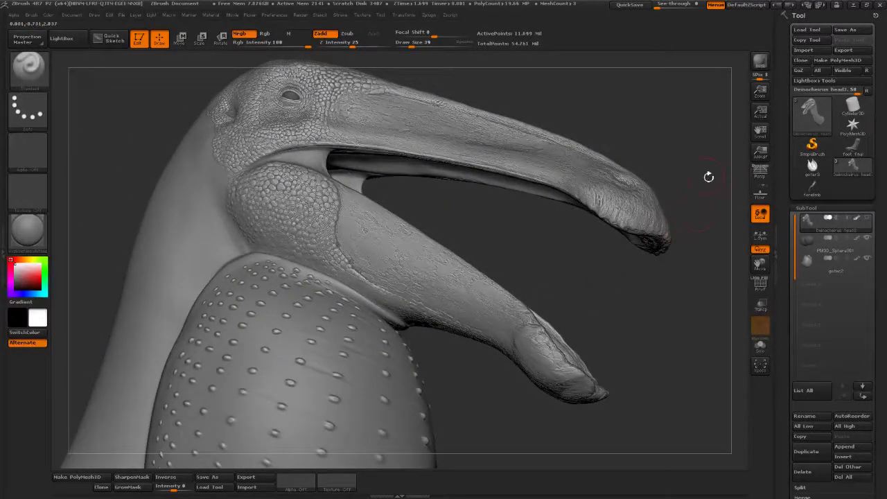
{"action": "mouse_move", "coordinate": [646, 290]}
{"action": "left_mouse_down"}
{"action": "mouse_move", "coordinate": [578, 375]}
{"action": "mouse_move", "coordinate": [615, 299]}
{"action": "mouse_move", "coordinate": [619, 307]}
{"action": "mouse_move", "coordinate": [597, 311]}
{"action": "mouse_move", "coordinate": [647, 283]}
{"action": "left_mouse_up"}
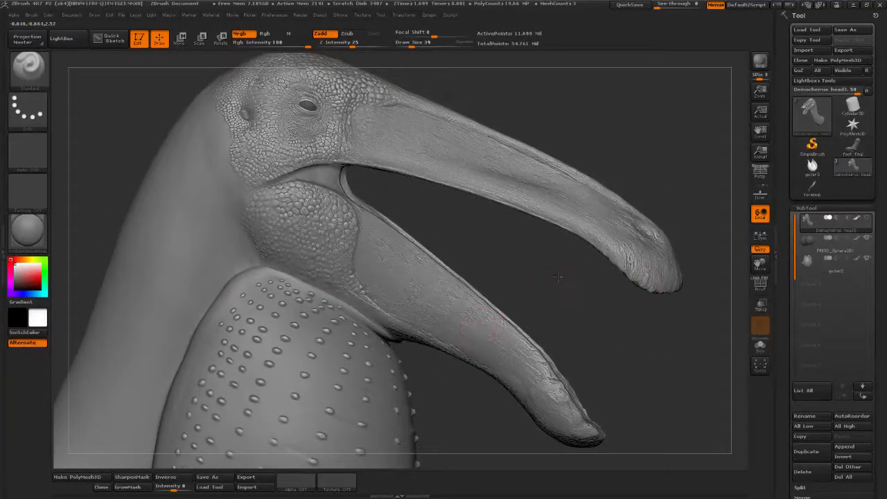
{"action": "left_click_drag", "start_coordinate": [564, 278], "coordinate": [637, 258], "text": "alt"}
{"action": "left_click_drag", "start_coordinate": [637, 173], "coordinate": [658, 192], "text": "alt"}
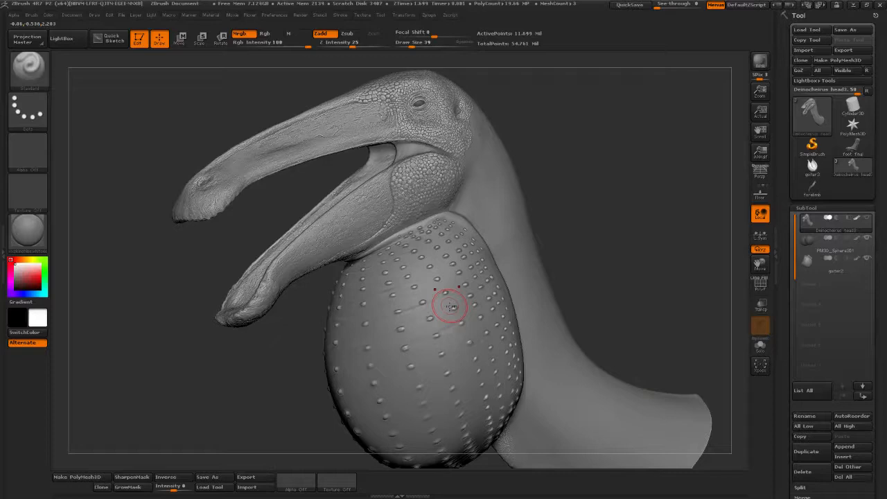
{"action": "left_click_drag", "start_coordinate": [584, 210], "coordinate": [551, 242]}
{"action": "left_click_drag", "start_coordinate": [448, 294], "coordinate": [568, 281]}
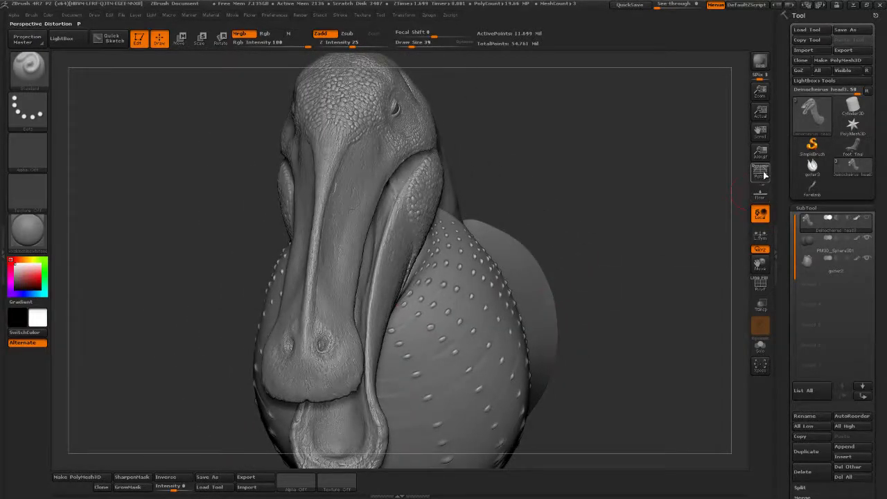
Turn on perspective distortion for the viewport and set the brush draw size to 20
{"action": "left_click", "coordinate": [761, 175]}
{"action": "left_click_drag", "start_coordinate": [616, 206], "coordinate": [608, 235]}
{"action": "mouse_move", "coordinate": [639, 281]}
{"action": "left_mouse_down"}
{"action": "mouse_move", "coordinate": [682, 265]}
{"action": "mouse_move", "coordinate": [614, 289]}
{"action": "mouse_move", "coordinate": [604, 303]}
{"action": "mouse_move", "coordinate": [586, 307]}
{"action": "mouse_move", "coordinate": [578, 297]}
{"action": "left_mouse_up"}
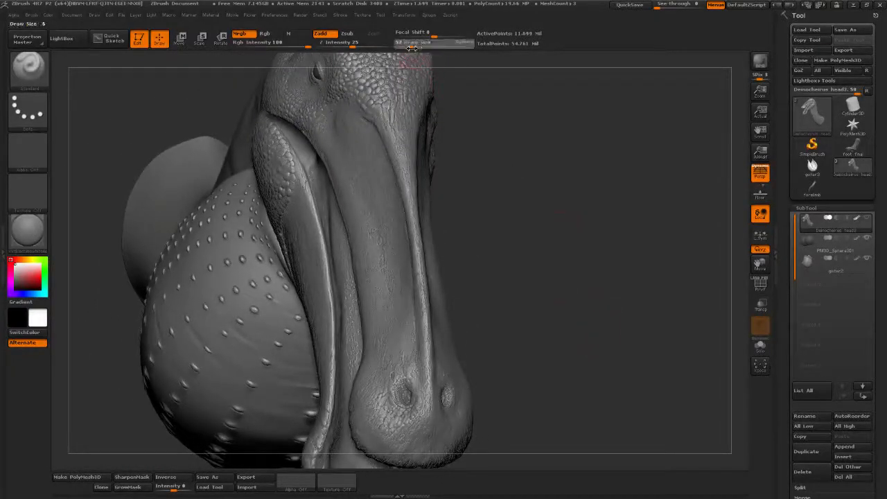
{"action": "left_click_drag", "start_coordinate": [411, 47], "coordinate": [406, 44]}
{"action": "mouse_move", "coordinate": [576, 280]}
{"action": "left_mouse_down"}
{"action": "mouse_move", "coordinate": [590, 276]}
{"action": "mouse_move", "coordinate": [420, 283]}
{"action": "mouse_move", "coordinate": [644, 294]}
{"action": "mouse_move", "coordinate": [376, 284]}
{"action": "mouse_move", "coordinate": [626, 295]}
{"action": "mouse_move", "coordinate": [665, 278]}
{"action": "mouse_move", "coordinate": [668, 293]}
{"action": "mouse_move", "coordinate": [631, 253]}
{"action": "mouse_move", "coordinate": [632, 310]}
{"action": "left_mouse_up"}
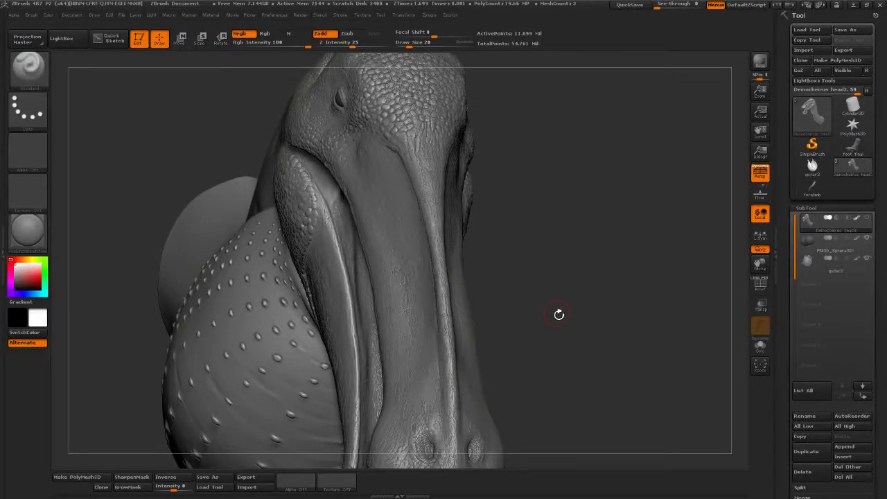
{"action": "mouse_move", "coordinate": [559, 315]}
{"action": "left_mouse_down"}
{"action": "mouse_move", "coordinate": [550, 328]}
{"action": "mouse_move", "coordinate": [602, 298]}
{"action": "mouse_move", "coordinate": [573, 308]}
{"action": "left_mouse_up"}
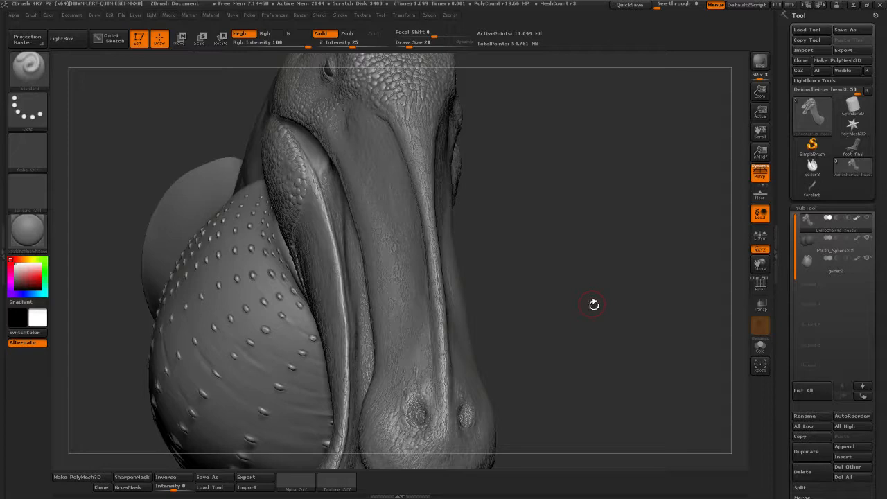
{"action": "mouse_move", "coordinate": [498, 250]}
{"action": "left_mouse_down"}
{"action": "mouse_move", "coordinate": [528, 283]}
{"action": "mouse_move", "coordinate": [516, 302]}
{"action": "mouse_move", "coordinate": [561, 287]}
{"action": "mouse_move", "coordinate": [564, 313]}
{"action": "mouse_move", "coordinate": [538, 307]}
{"action": "mouse_move", "coordinate": [575, 305]}
{"action": "mouse_move", "coordinate": [551, 327]}
{"action": "left_mouse_up"}
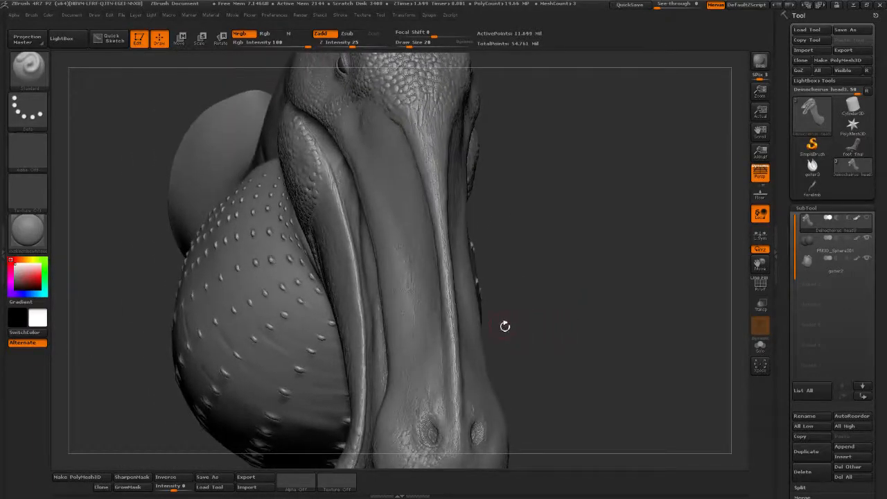
Hide the goiter subtool and inspect the beak, eye region and wrinkled throat in perspective from the front on both sides
{"action": "left_click", "coordinate": [868, 259]}
{"action": "mouse_move", "coordinate": [585, 300]}
{"action": "left_mouse_down"}
{"action": "mouse_move", "coordinate": [589, 284]}
{"action": "mouse_move", "coordinate": [561, 340]}
{"action": "mouse_move", "coordinate": [560, 359]}
{"action": "mouse_move", "coordinate": [573, 358]}
{"action": "mouse_move", "coordinate": [557, 370]}
{"action": "mouse_move", "coordinate": [562, 375]}
{"action": "mouse_move", "coordinate": [561, 358]}
{"action": "mouse_move", "coordinate": [560, 372]}
{"action": "mouse_move", "coordinate": [475, 371]}
{"action": "left_mouse_up"}
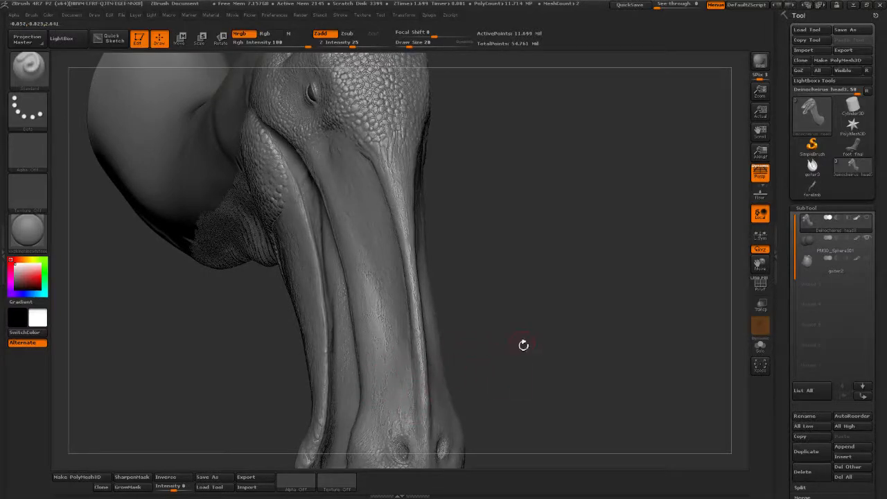
{"action": "mouse_move", "coordinate": [523, 345]}
{"action": "left_mouse_down"}
{"action": "mouse_move", "coordinate": [570, 346]}
{"action": "mouse_move", "coordinate": [552, 358]}
{"action": "mouse_move", "coordinate": [559, 379]}
{"action": "mouse_move", "coordinate": [556, 367]}
{"action": "mouse_move", "coordinate": [536, 390]}
{"action": "mouse_move", "coordinate": [562, 387]}
{"action": "mouse_move", "coordinate": [525, 424]}
{"action": "left_mouse_up"}
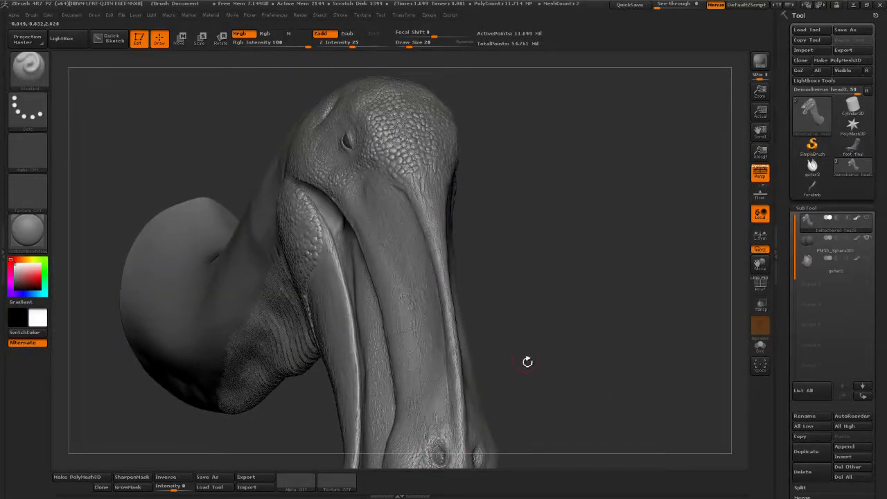
{"action": "mouse_move", "coordinate": [527, 362]}
{"action": "left_mouse_down"}
{"action": "mouse_move", "coordinate": [547, 367]}
{"action": "mouse_move", "coordinate": [525, 329]}
{"action": "mouse_move", "coordinate": [563, 367]}
{"action": "left_mouse_up"}
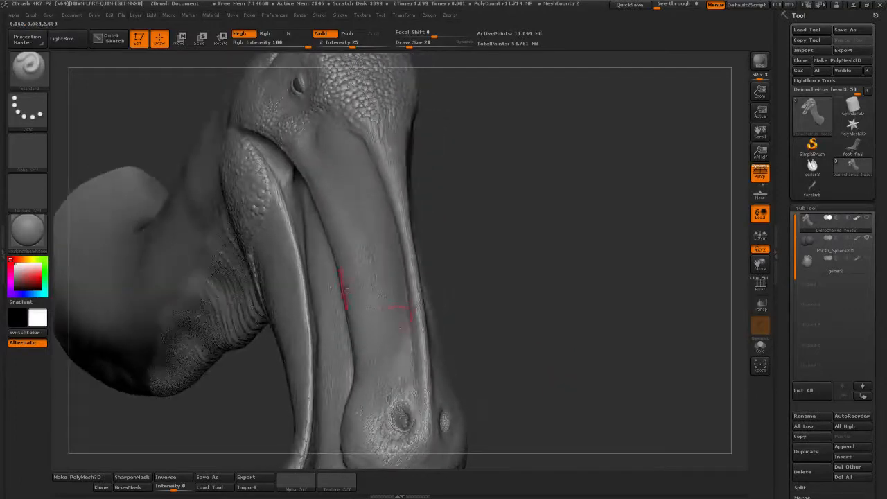
{"action": "mouse_move", "coordinate": [509, 321]}
{"action": "left_mouse_down"}
{"action": "mouse_move", "coordinate": [548, 349]}
{"action": "mouse_move", "coordinate": [558, 380]}
{"action": "left_mouse_up"}
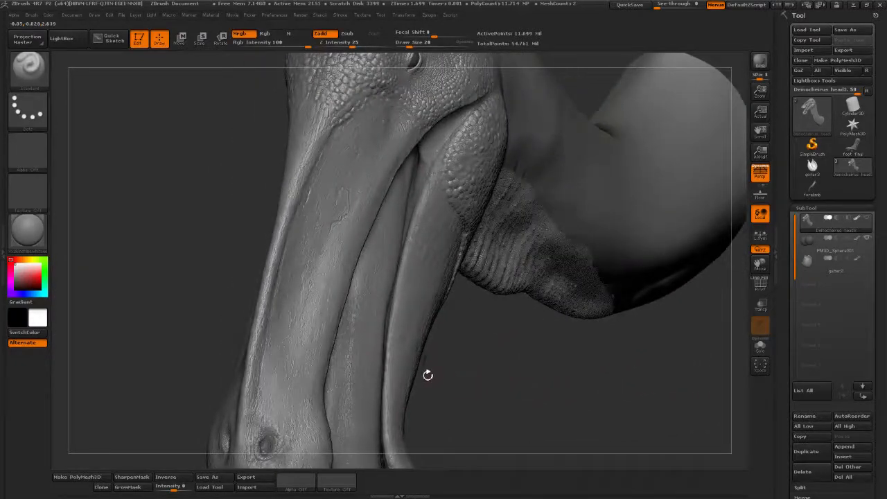
{"action": "mouse_move", "coordinate": [463, 383]}
{"action": "left_mouse_down"}
{"action": "mouse_move", "coordinate": [604, 303]}
{"action": "mouse_move", "coordinate": [594, 328]}
{"action": "mouse_move", "coordinate": [589, 307]}
{"action": "mouse_move", "coordinate": [552, 297]}
{"action": "mouse_move", "coordinate": [570, 303]}
{"action": "mouse_move", "coordinate": [572, 281]}
{"action": "mouse_move", "coordinate": [577, 304]}
{"action": "left_mouse_up"}
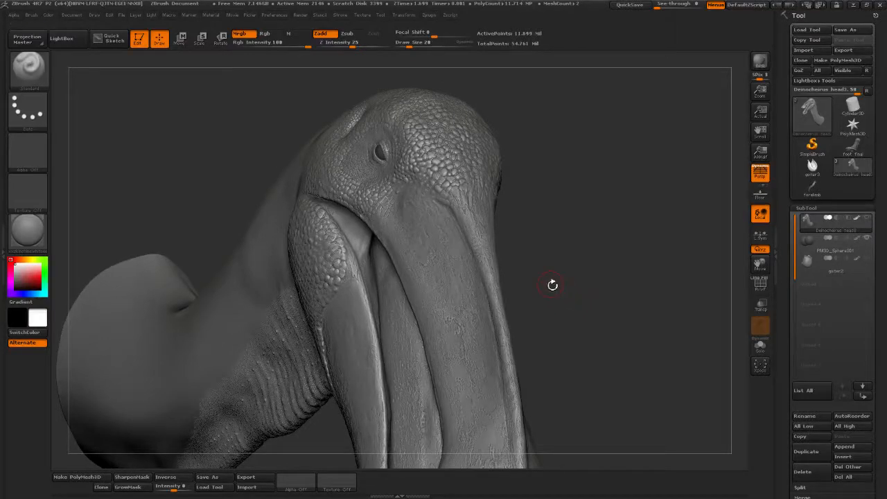
{"action": "left_click_drag", "start_coordinate": [558, 243], "coordinate": [560, 240]}
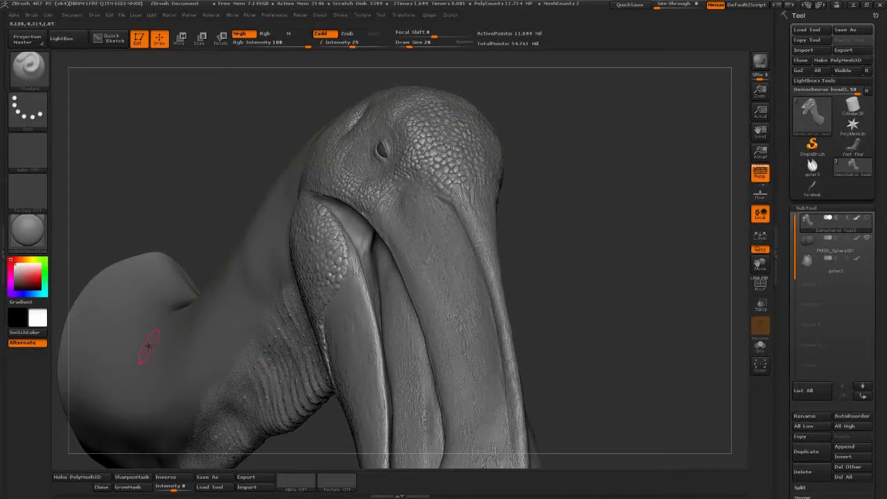
Turn off perspective distortion for the viewport and view the whole head and beak from the front
{"action": "mouse_move", "coordinate": [591, 295]}
{"action": "left_mouse_down"}
{"action": "mouse_move", "coordinate": [590, 309]}
{"action": "mouse_move", "coordinate": [609, 193]}
{"action": "left_mouse_up"}
{"action": "mouse_move", "coordinate": [568, 300]}
{"action": "left_mouse_down"}
{"action": "mouse_move", "coordinate": [594, 340]}
{"action": "mouse_move", "coordinate": [587, 321]}
{"action": "mouse_move", "coordinate": [529, 374]}
{"action": "mouse_move", "coordinate": [566, 401]}
{"action": "mouse_move", "coordinate": [584, 394]}
{"action": "left_mouse_up"}
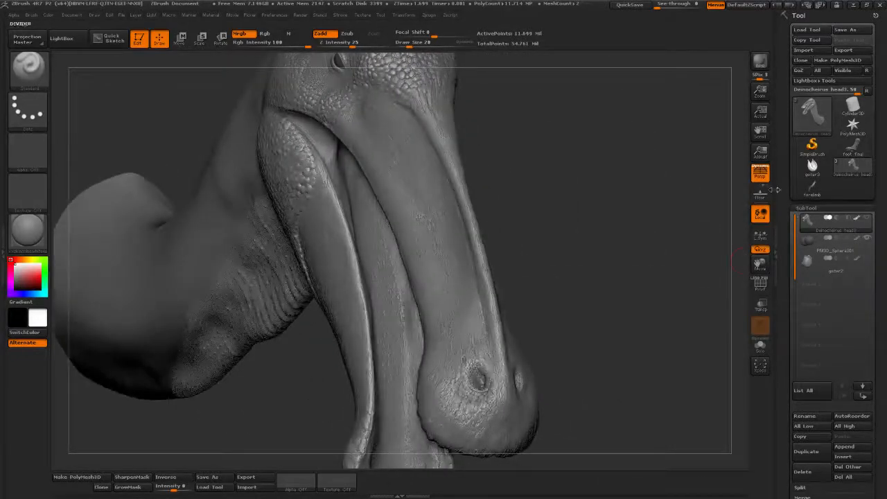
{"action": "left_click", "coordinate": [766, 179]}
{"action": "left_click_drag", "start_coordinate": [578, 311], "coordinate": [603, 307]}
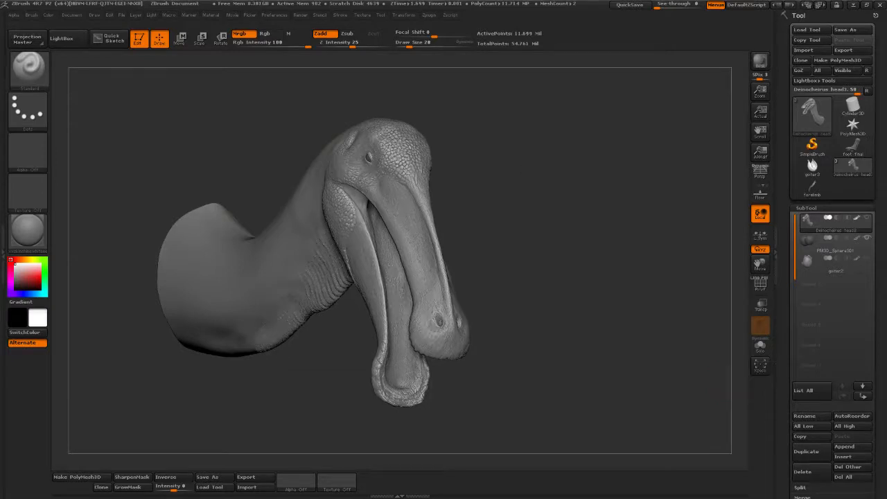
{"action": "mouse_move", "coordinate": [541, 206]}
{"action": "left_mouse_down"}
{"action": "mouse_move", "coordinate": [529, 204]}
{"action": "mouse_move", "coordinate": [530, 234]}
{"action": "mouse_move", "coordinate": [515, 214]}
{"action": "mouse_move", "coordinate": [535, 258]}
{"action": "mouse_move", "coordinate": [576, 260]}
{"action": "mouse_move", "coordinate": [549, 210]}
{"action": "mouse_move", "coordinate": [584, 257]}
{"action": "mouse_move", "coordinate": [597, 260]}
{"action": "mouse_move", "coordinate": [585, 241]}
{"action": "mouse_move", "coordinate": [588, 213]}
{"action": "left_mouse_up"}
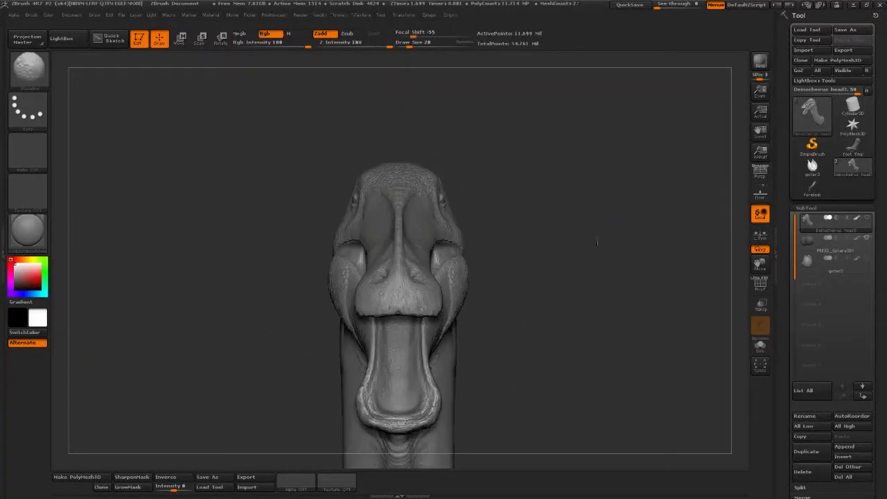
Examine the open beak, cheek scales, eye region and wrinkled throat from the side and from slightly above and below
{"action": "mouse_move", "coordinate": [565, 291]}
{"action": "left_mouse_down"}
{"action": "mouse_move", "coordinate": [581, 306]}
{"action": "mouse_move", "coordinate": [580, 351]}
{"action": "mouse_move", "coordinate": [561, 332]}
{"action": "mouse_move", "coordinate": [564, 362]}
{"action": "left_mouse_up"}
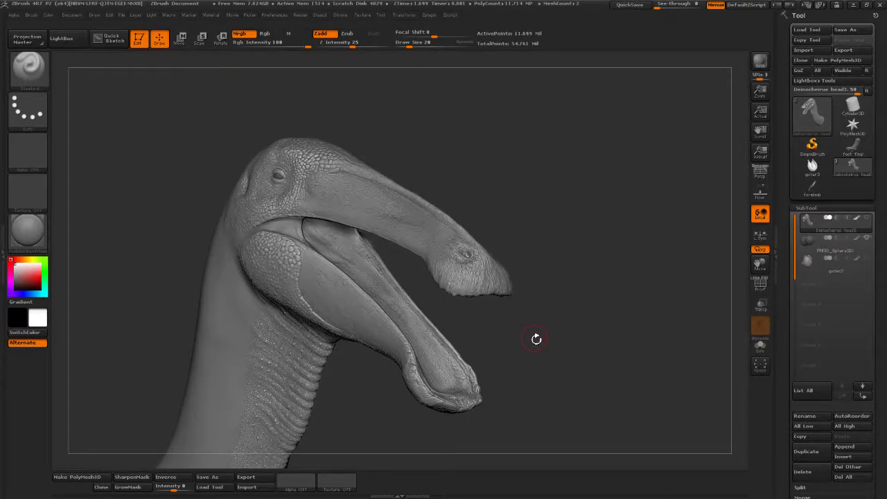
{"action": "mouse_move", "coordinate": [537, 357]}
{"action": "left_mouse_down"}
{"action": "mouse_move", "coordinate": [524, 311]}
{"action": "mouse_move", "coordinate": [446, 238]}
{"action": "mouse_move", "coordinate": [538, 323]}
{"action": "mouse_move", "coordinate": [550, 390]}
{"action": "mouse_move", "coordinate": [535, 405]}
{"action": "left_mouse_up"}
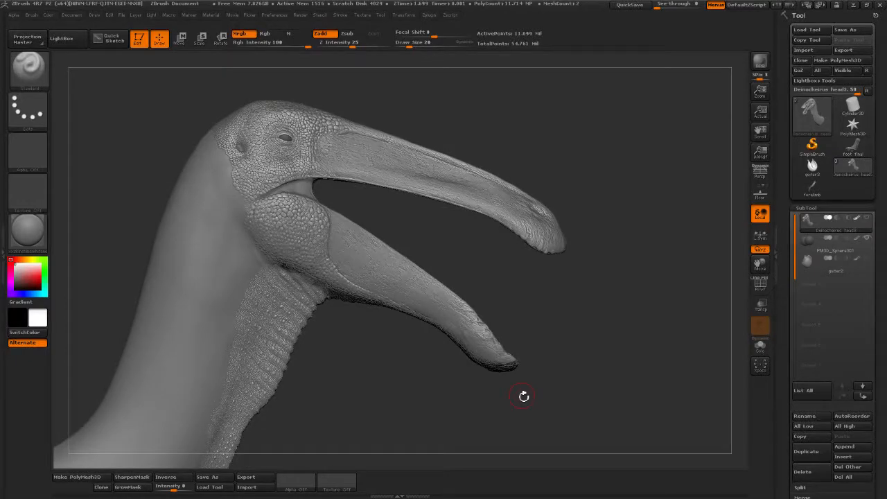
{"action": "mouse_move", "coordinate": [596, 317]}
{"action": "left_mouse_down"}
{"action": "mouse_move", "coordinate": [588, 313]}
{"action": "mouse_move", "coordinate": [592, 327]}
{"action": "mouse_move", "coordinate": [544, 340]}
{"action": "left_mouse_up"}
{"action": "mouse_move", "coordinate": [413, 336]}
{"action": "left_mouse_down", "text": "alt"}
{"action": "mouse_move", "coordinate": [544, 390]}
{"action": "mouse_move", "coordinate": [564, 374]}
{"action": "mouse_move", "coordinate": [568, 352]}
{"action": "mouse_move", "coordinate": [549, 335]}
{"action": "mouse_move", "coordinate": [560, 382]}
{"action": "mouse_move", "coordinate": [578, 340]}
{"action": "mouse_move", "coordinate": [587, 361]}
{"action": "mouse_move", "coordinate": [586, 352]}
{"action": "left_mouse_up", "text": "alt"}
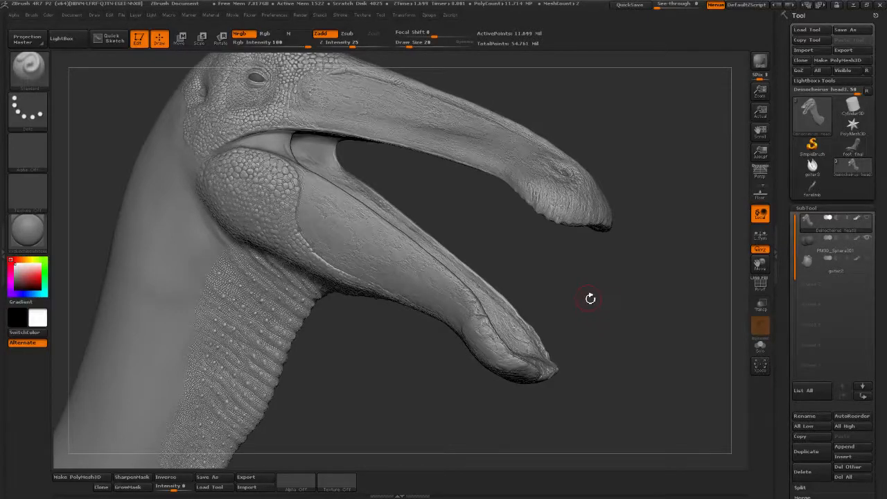
{"action": "left_click_drag", "start_coordinate": [588, 297], "coordinate": [582, 352]}
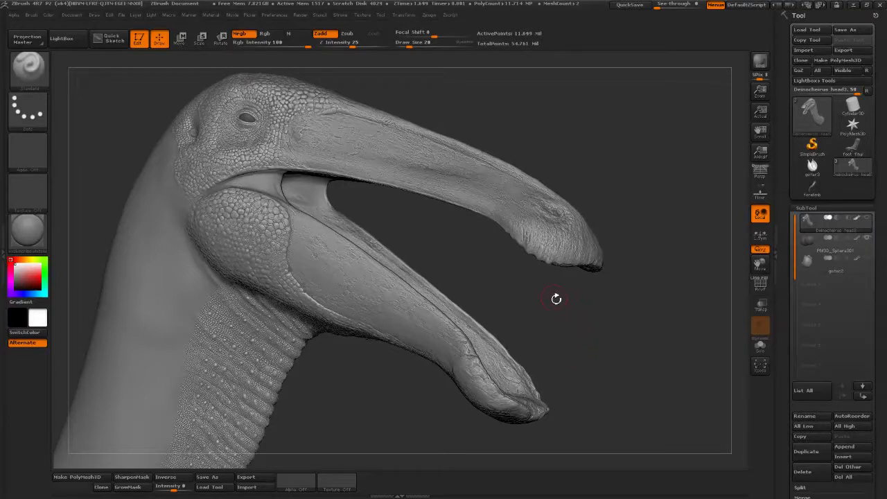
{"action": "left_click_drag", "start_coordinate": [556, 298], "coordinate": [556, 307]}
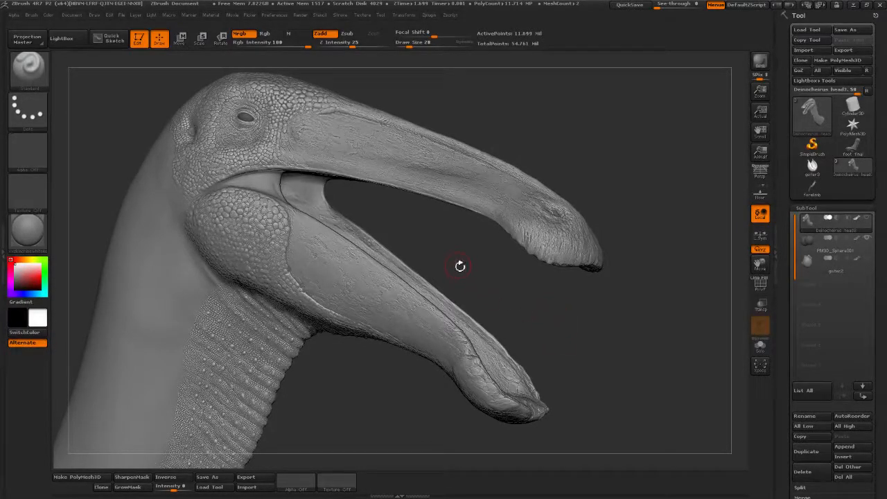
{"action": "left_click_drag", "start_coordinate": [469, 258], "coordinate": [555, 315]}
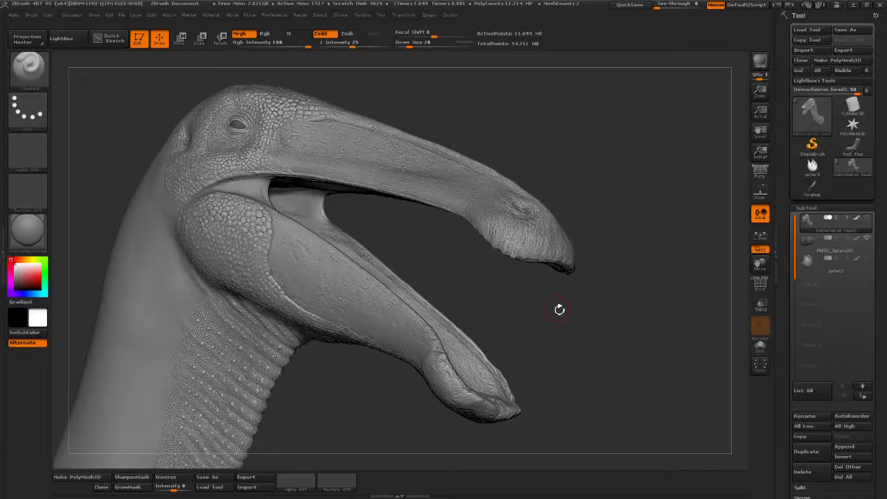
{"action": "left_click_drag", "start_coordinate": [569, 317], "coordinate": [569, 310]}
{"action": "left_click_drag", "start_coordinate": [588, 365], "coordinate": [686, 367]}
{"action": "left_click_drag", "start_coordinate": [588, 458], "coordinate": [650, 322], "text": "alt"}
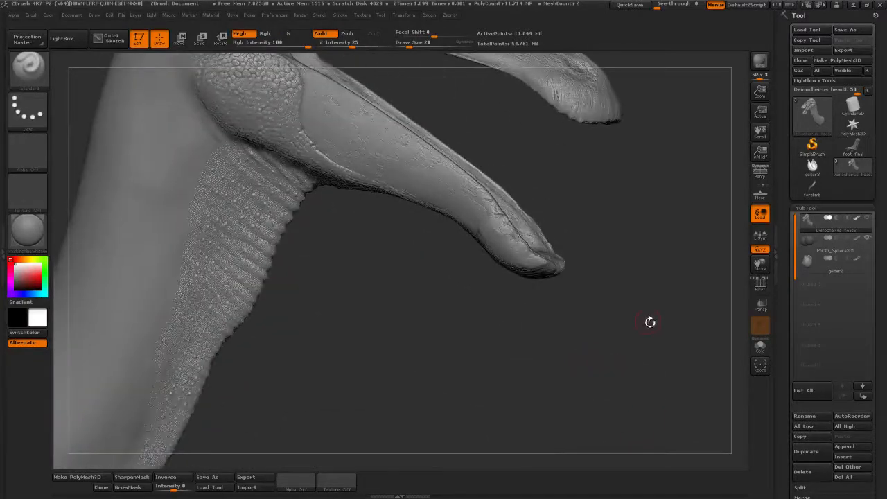
Delete the goiter subtool from the head model and accept that this cannot be undone
{"action": "left_click_drag", "start_coordinate": [430, 410], "coordinate": [739, 365]}
{"action": "left_click", "coordinate": [827, 268]}
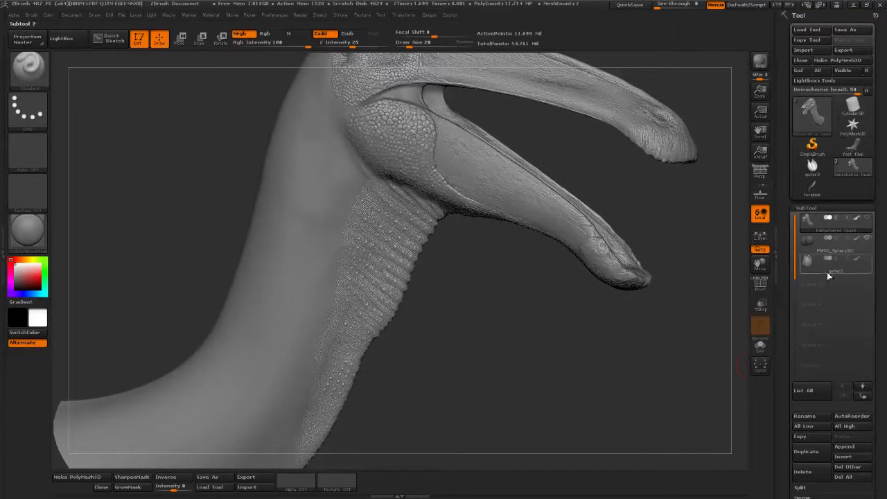
{"action": "left_click", "coordinate": [813, 473]}
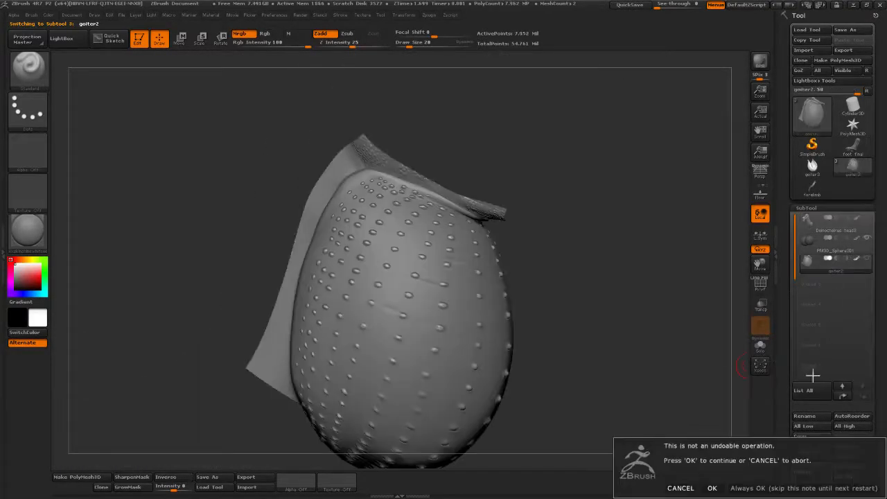
{"action": "left_click", "coordinate": [712, 489]}
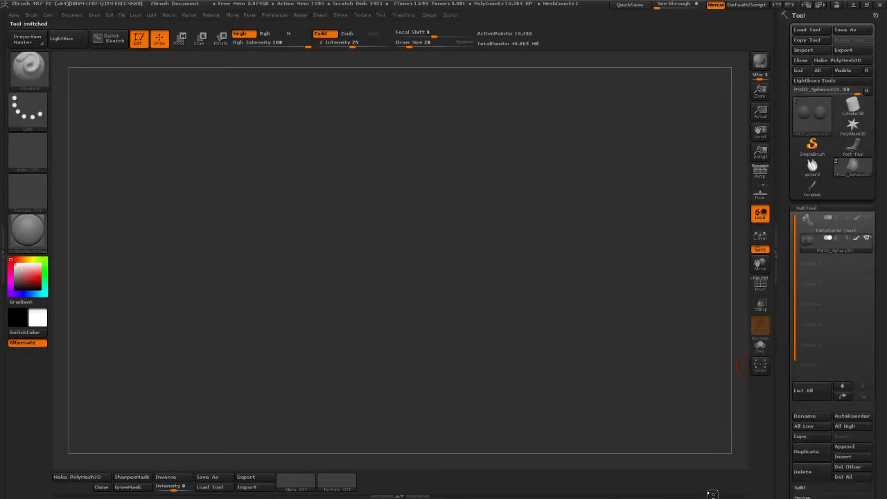
Make the Deinocheirus head the active subtool and append the forelimb model to it
{"action": "left_click", "coordinate": [826, 232]}
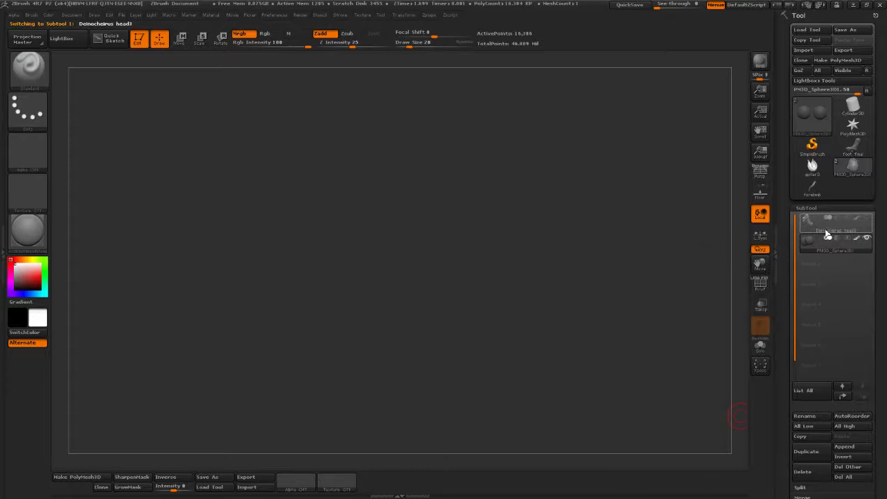
{"action": "left_click", "coordinate": [844, 446]}
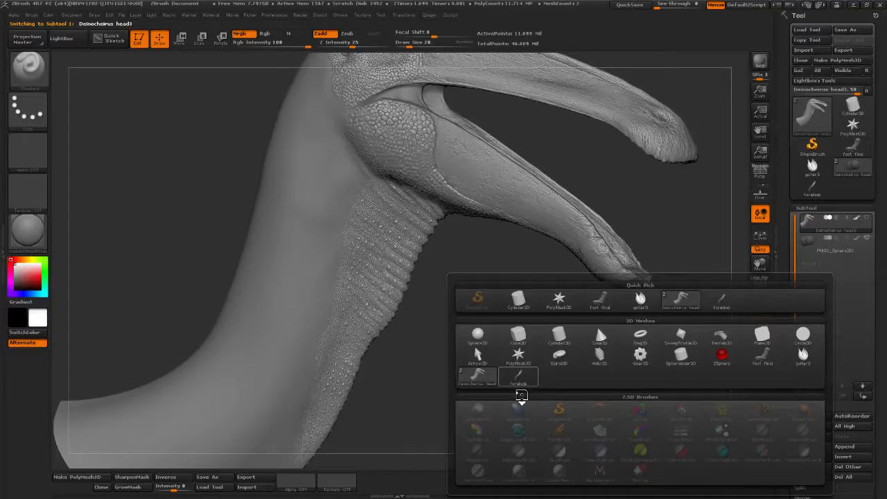
{"action": "left_click", "coordinate": [519, 377]}
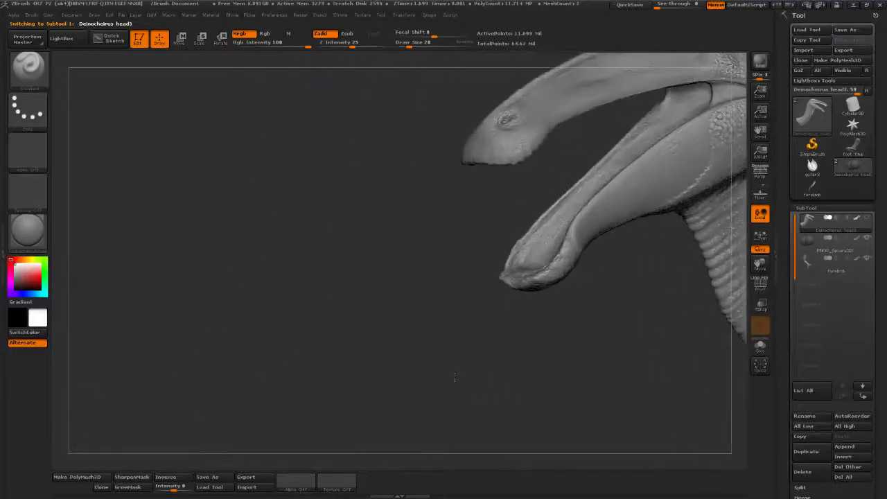
{"action": "left_click_drag", "start_coordinate": [600, 449], "coordinate": [248, 337], "text": "alt"}
{"action": "left_click_drag", "start_coordinate": [400, 427], "coordinate": [232, 257], "text": "alt"}
{"action": "left_click_drag", "start_coordinate": [326, 346], "coordinate": [580, 380], "text": "alt"}
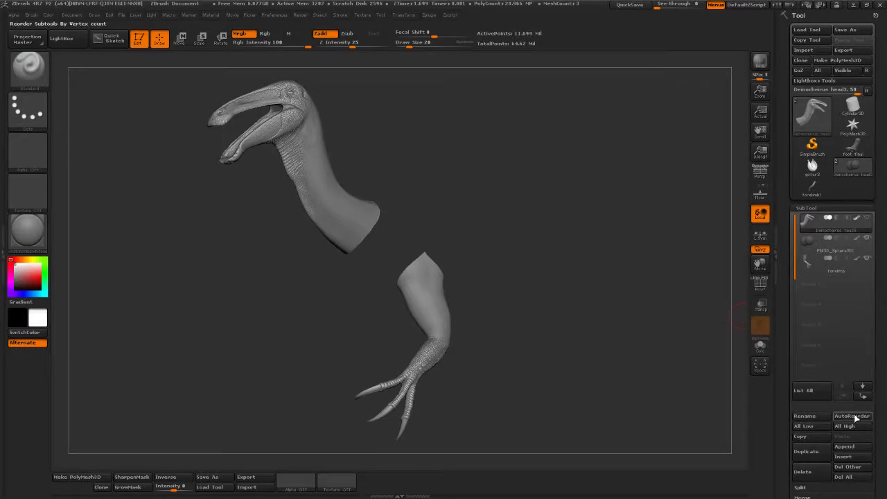
Append the foot final model as another subtool and compare its placement with the head and forelimb
{"action": "left_click", "coordinate": [845, 447]}
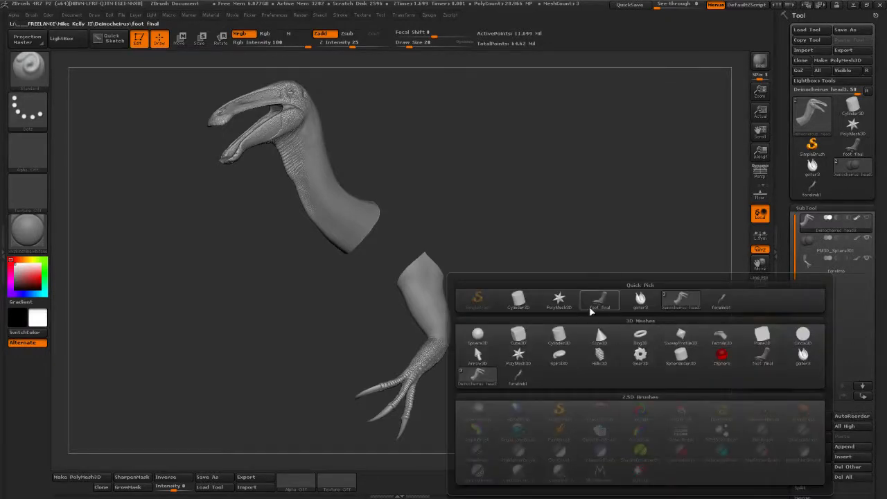
{"action": "left_click", "coordinate": [583, 346]}
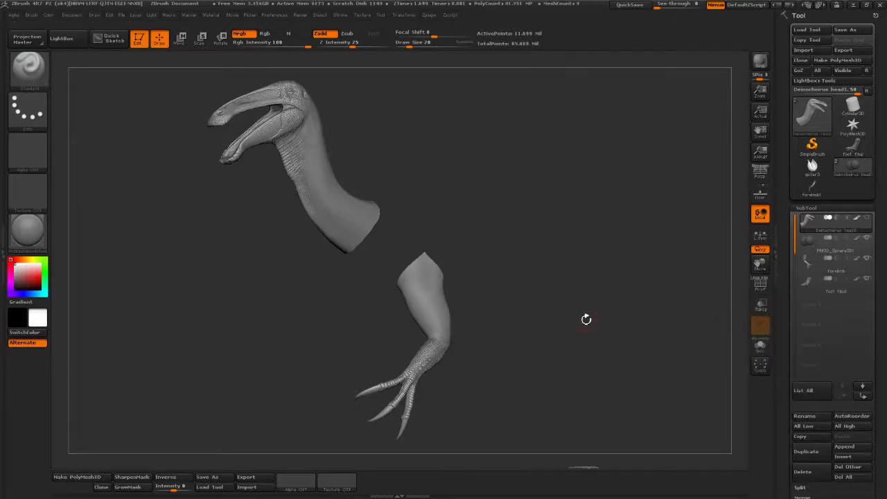
{"action": "left_click_drag", "start_coordinate": [560, 327], "coordinate": [508, 302], "text": "alt"}
{"action": "left_click_drag", "start_coordinate": [586, 323], "coordinate": [582, 367], "text": "alt"}
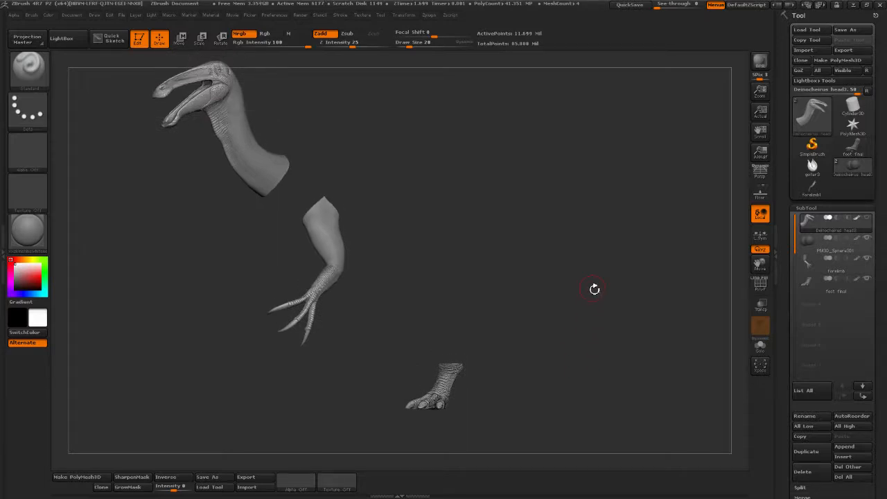
{"action": "left_click_drag", "start_coordinate": [594, 289], "coordinate": [589, 291]}
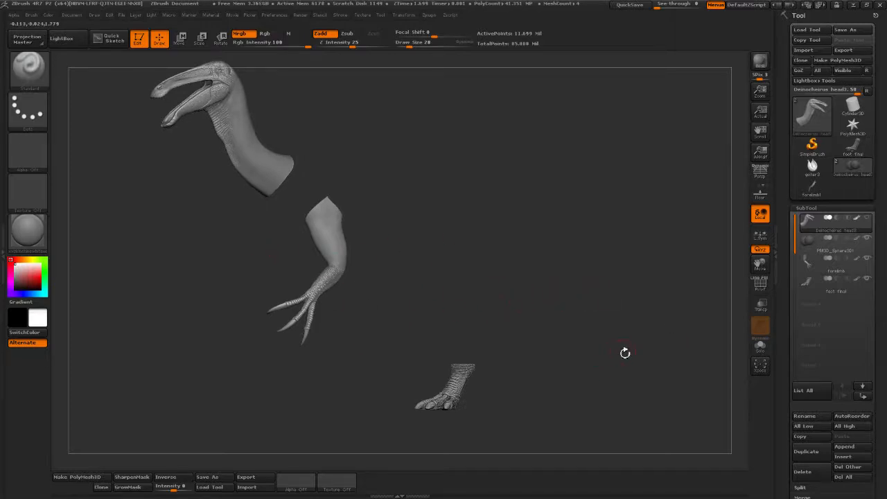
{"action": "left_click_drag", "start_coordinate": [625, 353], "coordinate": [619, 368]}
{"action": "mouse_move", "coordinate": [550, 411]}
{"action": "left_mouse_down"}
{"action": "mouse_move", "coordinate": [540, 413]}
{"action": "mouse_move", "coordinate": [566, 416]}
{"action": "left_mouse_up"}
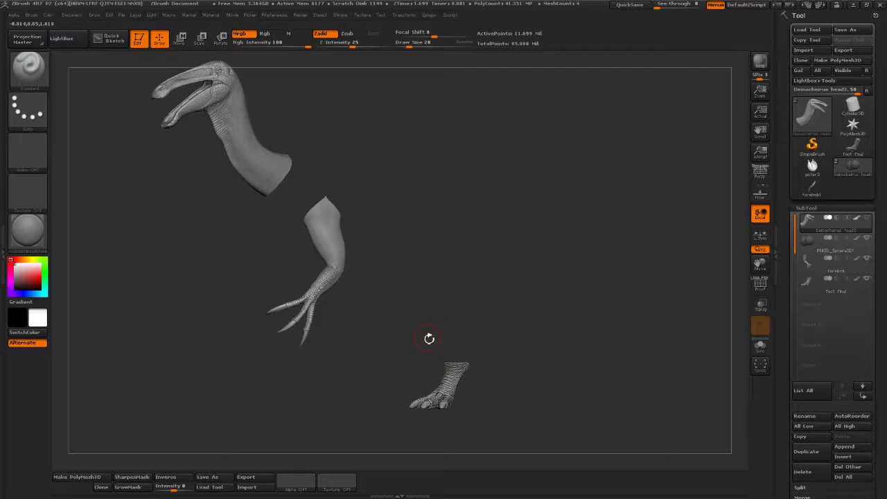
Make the foot the active subtool and turn on the visibility of the head subtool
{"action": "left_click_drag", "start_coordinate": [520, 397], "coordinate": [627, 174], "text": "alt"}
{"action": "left_click", "coordinate": [838, 288]}
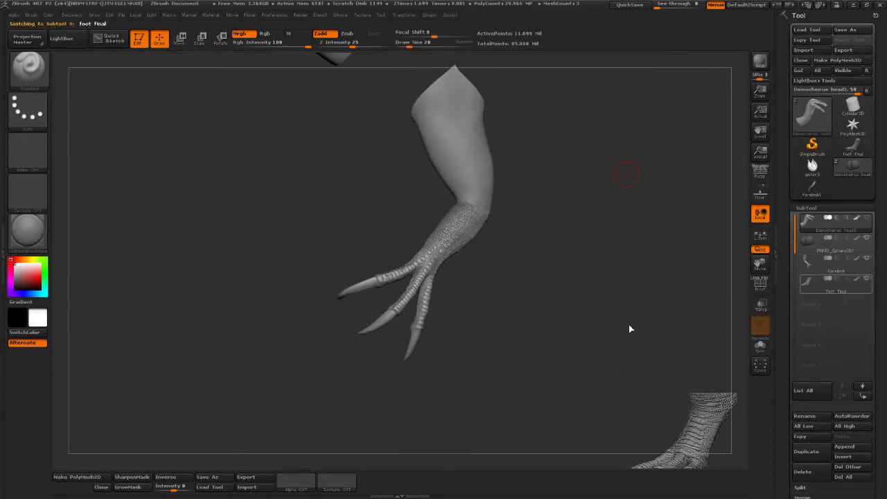
{"action": "left_click_drag", "start_coordinate": [618, 252], "coordinate": [509, 290], "text": "alt"}
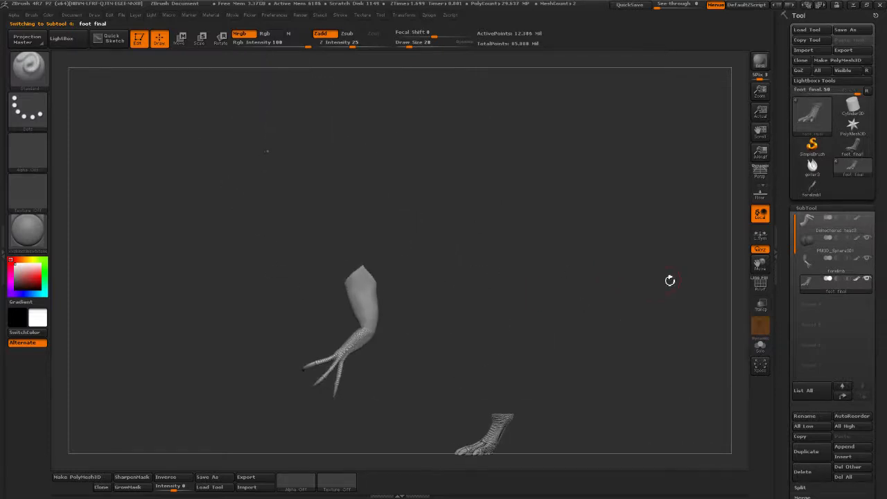
{"action": "left_click", "coordinate": [867, 218]}
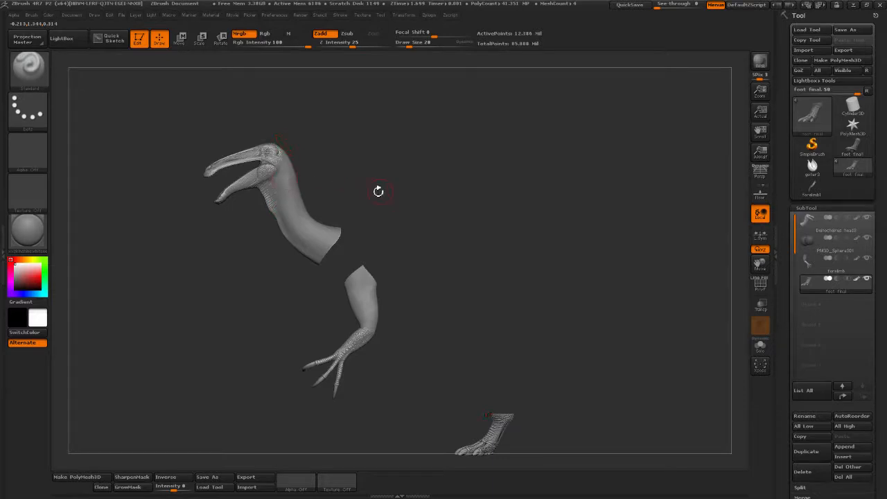
Inspect the head and neck, the clawed forelimb and the scaly foot one after another at close range
{"action": "left_click_drag", "start_coordinate": [378, 191], "coordinate": [398, 231], "text": "alt"}
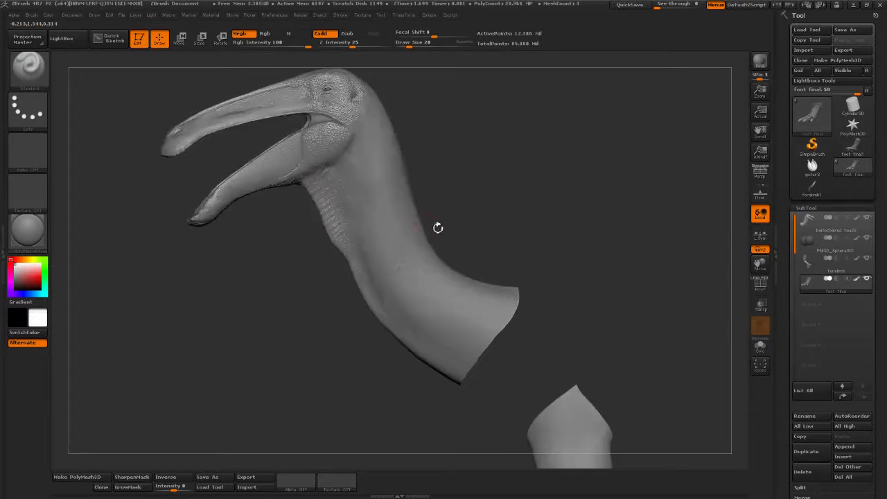
{"action": "left_click_drag", "start_coordinate": [563, 247], "coordinate": [353, 120], "text": "alt"}
{"action": "left_click_drag", "start_coordinate": [527, 216], "coordinate": [580, 165], "text": "alt"}
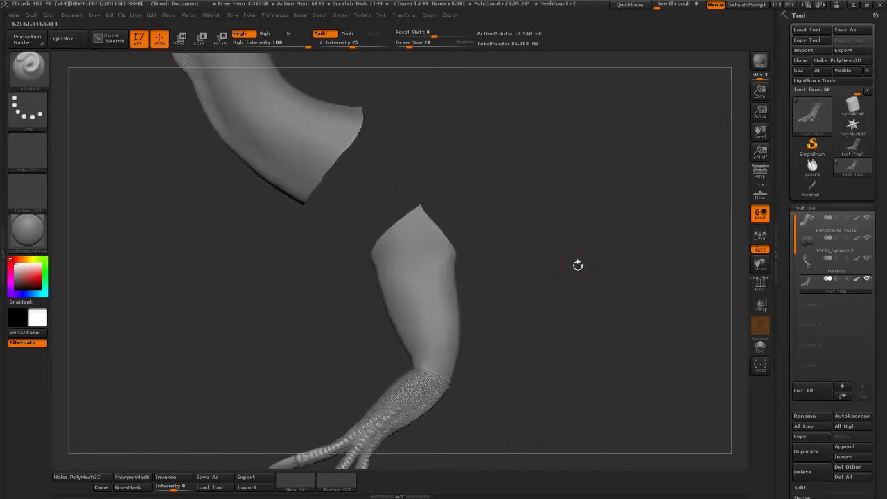
{"action": "left_click_drag", "start_coordinate": [578, 265], "coordinate": [585, 251]}
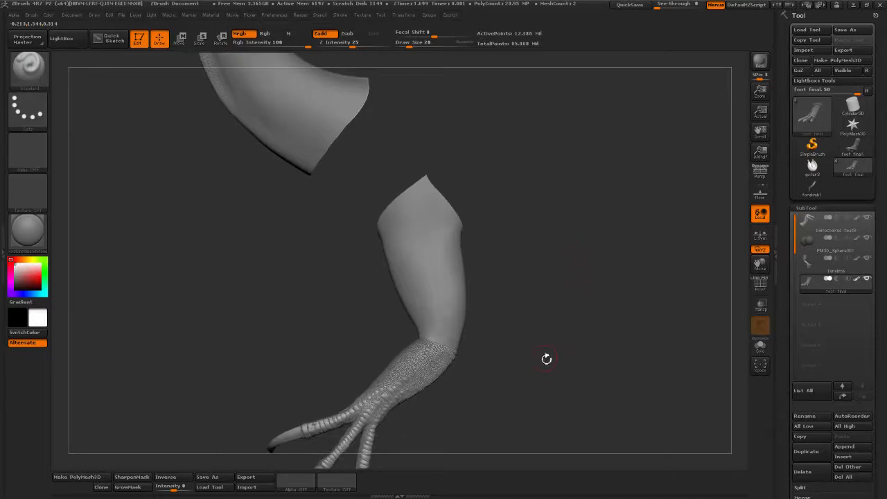
{"action": "left_click_drag", "start_coordinate": [546, 359], "coordinate": [580, 287], "text": "alt"}
{"action": "left_click_drag", "start_coordinate": [586, 322], "coordinate": [322, 211], "text": "alt"}
{"action": "left_click_drag", "start_coordinate": [565, 419], "coordinate": [546, 364], "text": "alt"}
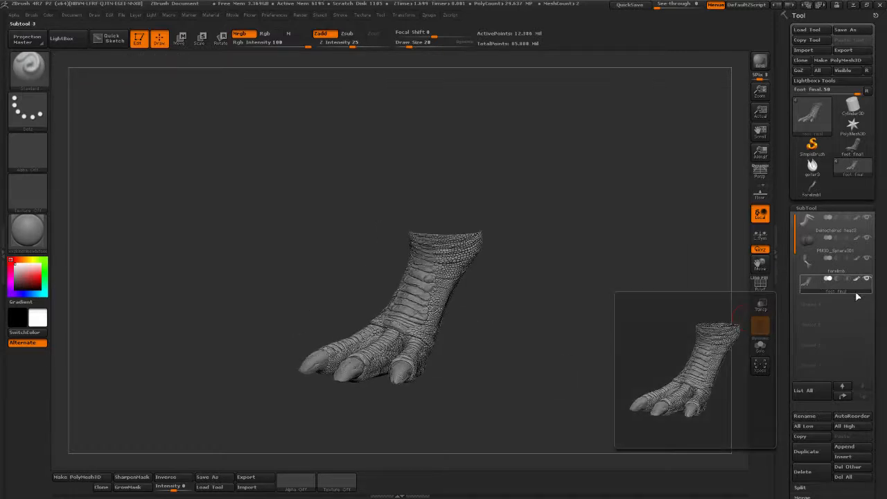
{"action": "mouse_move", "coordinate": [858, 266]}
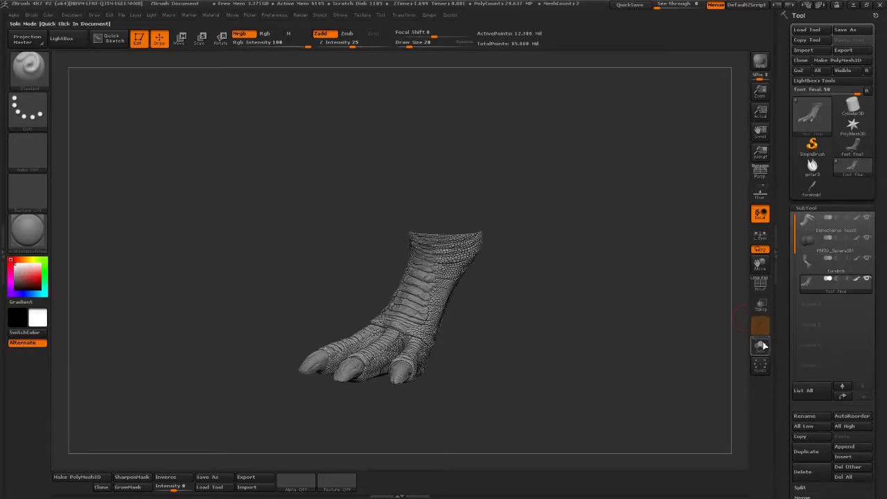
Compare the forelimb's claws and scales with the foot's toes from several sides
{"action": "left_click_drag", "start_coordinate": [538, 385], "coordinate": [414, 366]}
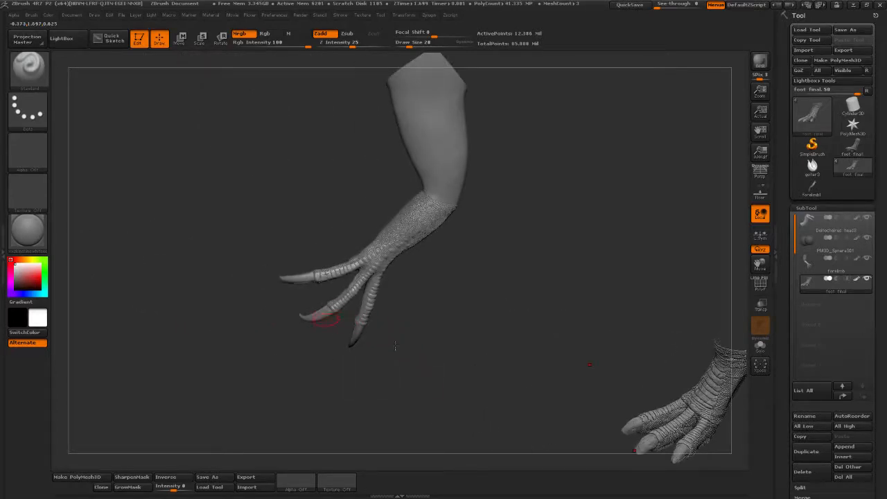
{"action": "left_click_drag", "start_coordinate": [541, 362], "coordinate": [429, 280]}
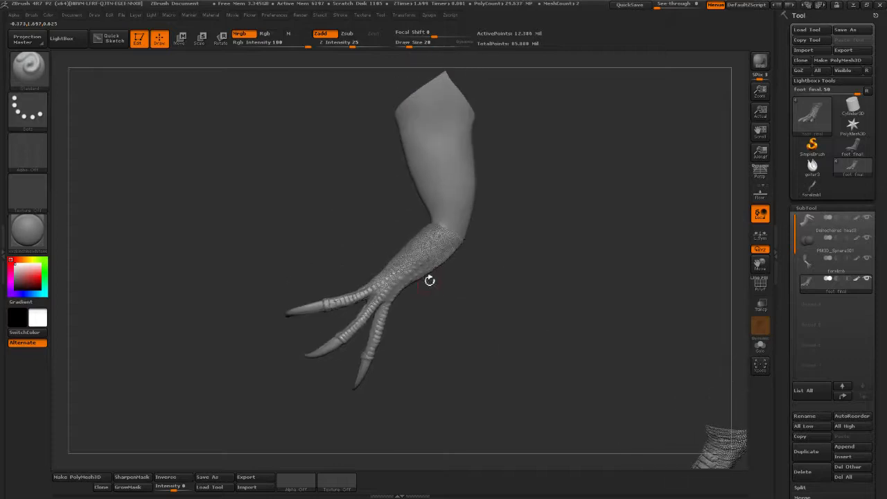
{"action": "mouse_move", "coordinate": [594, 333]}
{"action": "left_mouse_down"}
{"action": "mouse_move", "coordinate": [534, 431]}
{"action": "mouse_move", "coordinate": [594, 429]}
{"action": "mouse_move", "coordinate": [578, 340]}
{"action": "mouse_move", "coordinate": [426, 323]}
{"action": "left_mouse_up"}
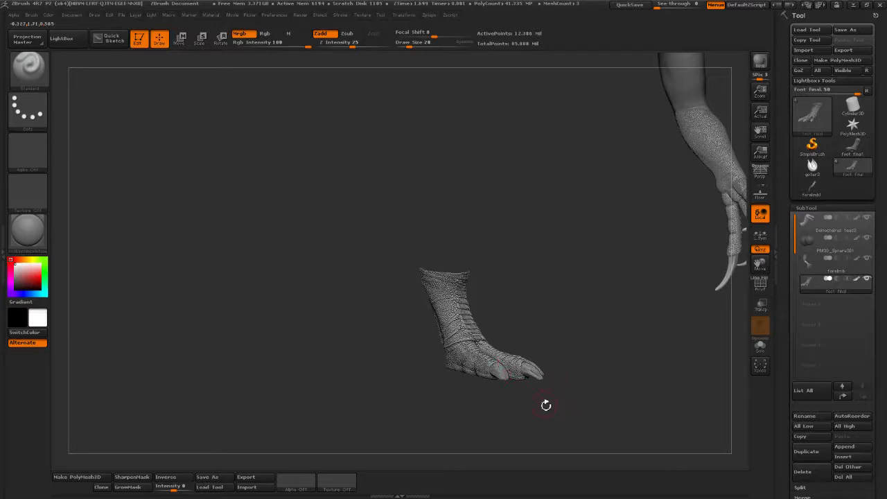
{"action": "left_click_drag", "start_coordinate": [527, 393], "coordinate": [598, 420]}
{"action": "left_click_drag", "start_coordinate": [598, 350], "coordinate": [588, 397], "text": "alt"}
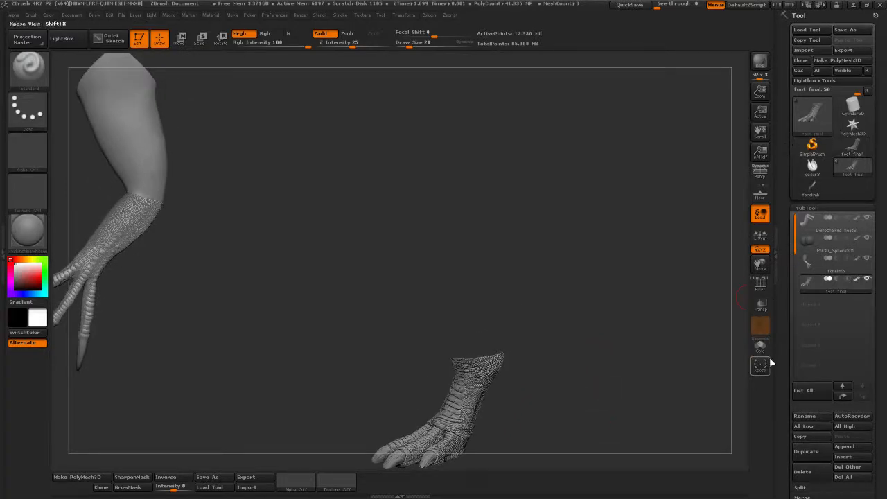
{"action": "key", "text": "ctrl+shift"}
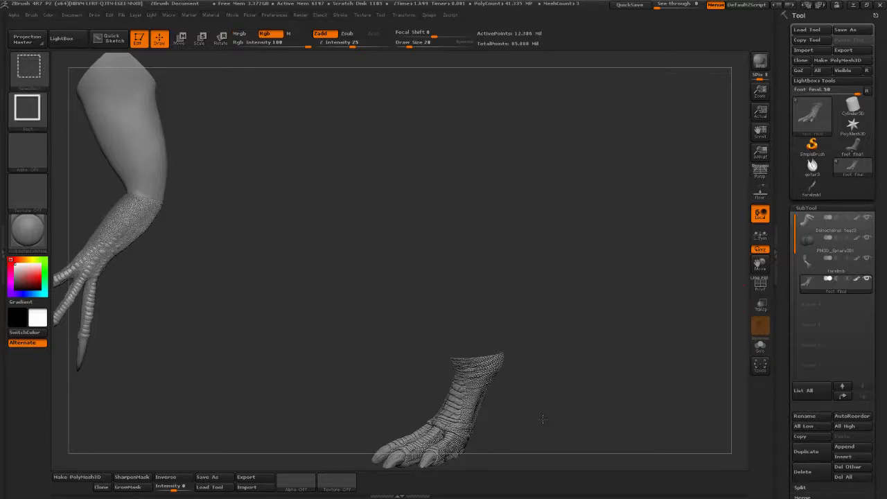
Switch to the 3_1 foot model and examine its toes, claws and scales from several sides
{"action": "left_click", "coordinate": [543, 418], "text": "ctrl+shift"}
{"action": "mouse_move", "coordinate": [554, 414]}
{"action": "left_mouse_down"}
{"action": "mouse_move", "coordinate": [616, 414]}
{"action": "mouse_move", "coordinate": [585, 414]}
{"action": "mouse_move", "coordinate": [572, 396]}
{"action": "mouse_move", "coordinate": [556, 402]}
{"action": "left_mouse_up"}
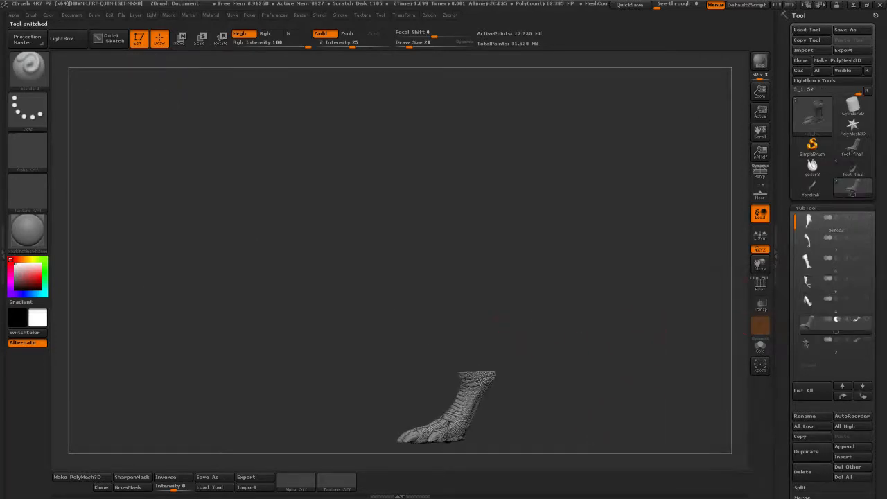
{"action": "left_click_drag", "start_coordinate": [547, 441], "coordinate": [547, 341], "text": "alt"}
{"action": "left_click_drag", "start_coordinate": [540, 387], "coordinate": [509, 172], "text": "alt"}
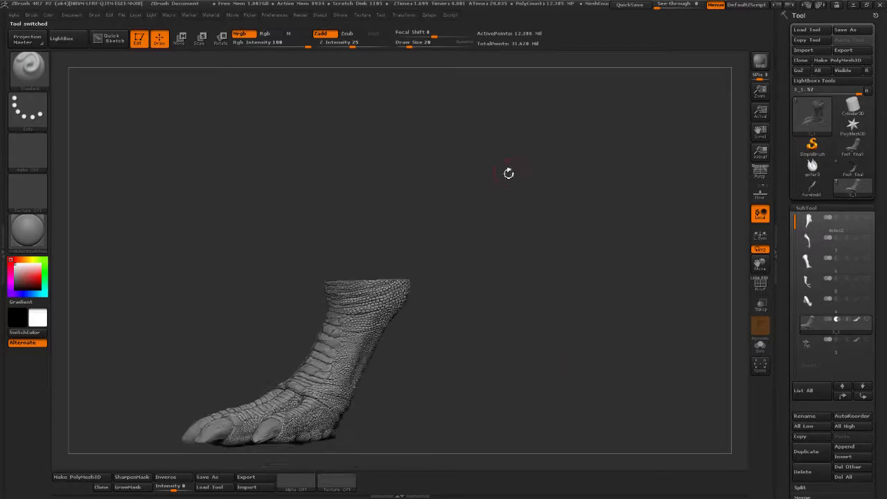
{"action": "left_click_drag", "start_coordinate": [477, 339], "coordinate": [520, 285], "text": "alt"}
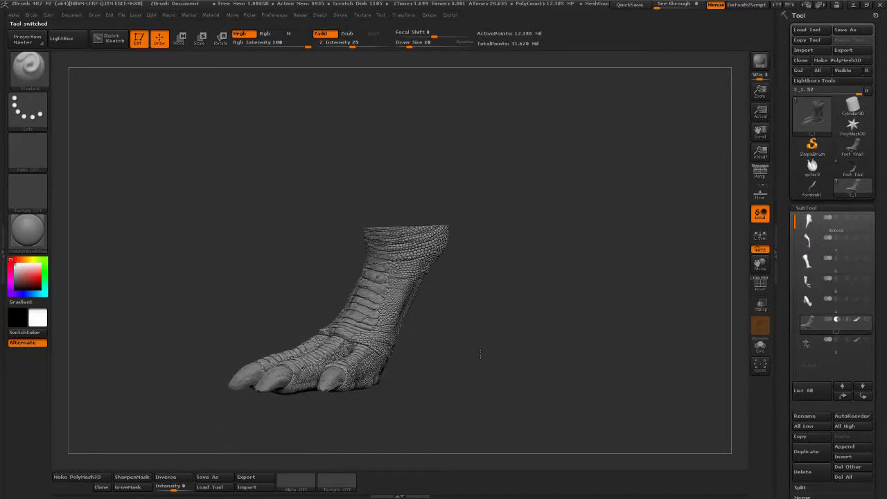
{"action": "left_click_drag", "start_coordinate": [478, 357], "coordinate": [566, 349], "text": "alt"}
{"action": "mouse_move", "coordinate": [586, 387]}
{"action": "left_mouse_down"}
{"action": "mouse_move", "coordinate": [546, 387]}
{"action": "mouse_move", "coordinate": [583, 393]}
{"action": "mouse_move", "coordinate": [579, 406]}
{"action": "mouse_move", "coordinate": [559, 412]}
{"action": "mouse_move", "coordinate": [579, 408]}
{"action": "mouse_move", "coordinate": [604, 371]}
{"action": "left_mouse_up"}
{"action": "left_click_drag", "start_coordinate": [564, 337], "coordinate": [556, 362]}
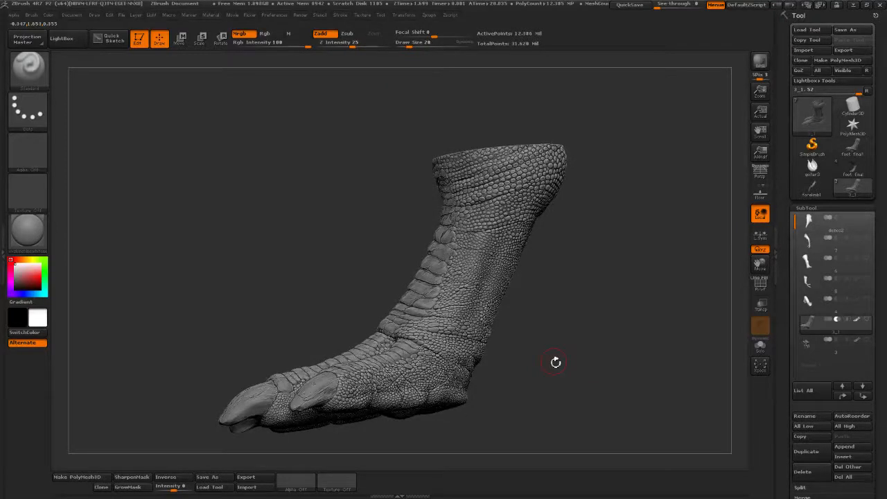
{"action": "left_click_drag", "start_coordinate": [537, 313], "coordinate": [555, 378]}
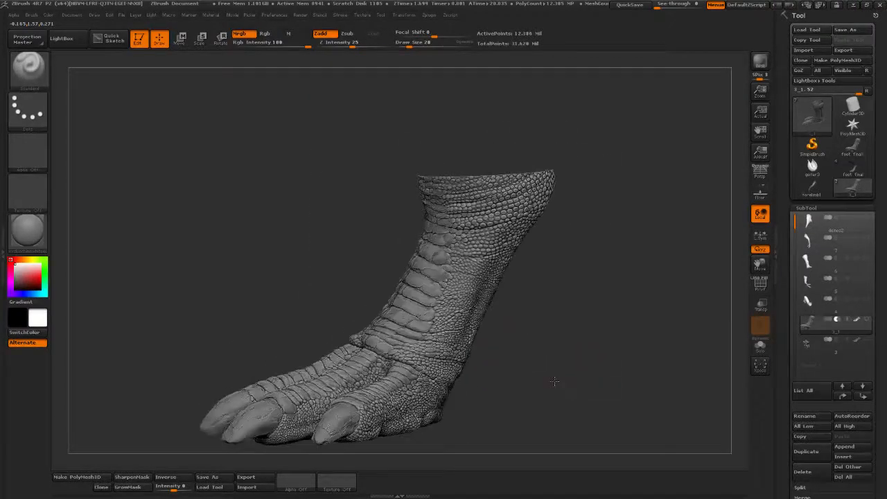
Make the deinos2 body the active subtool of the foot model, return to the foot final tool and append the body to the assembled parts
{"action": "mouse_move", "coordinate": [834, 327]}
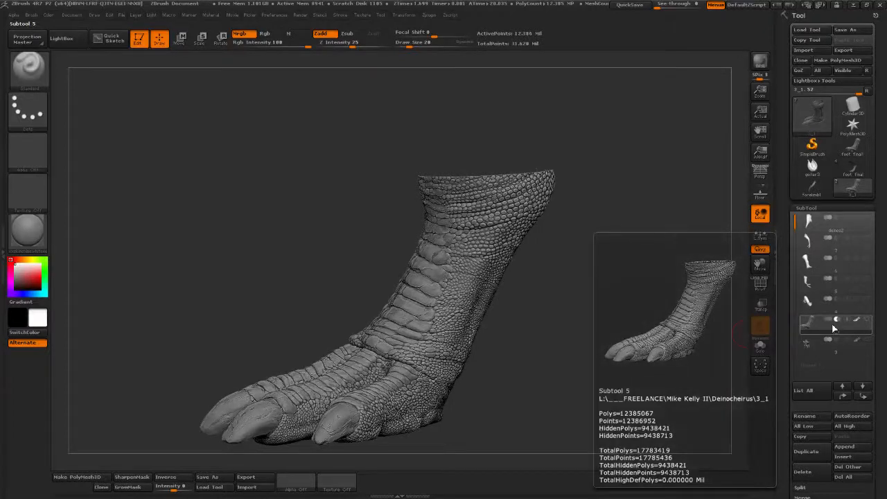
{"action": "mouse_move", "coordinate": [835, 352]}
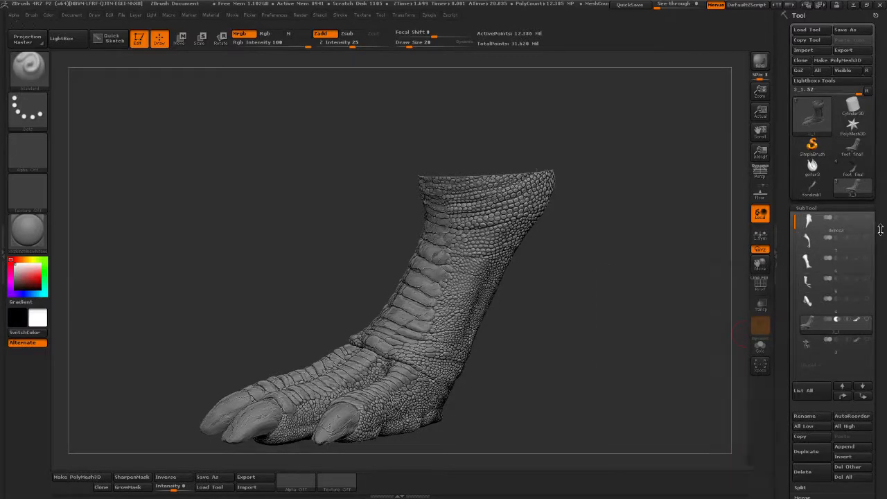
{"action": "left_click", "coordinate": [858, 228]}
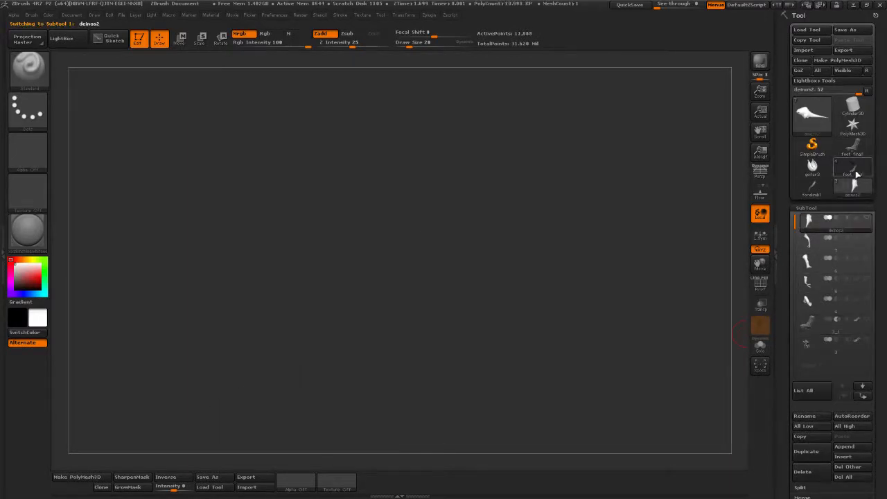
{"action": "mouse_move", "coordinate": [853, 172]}
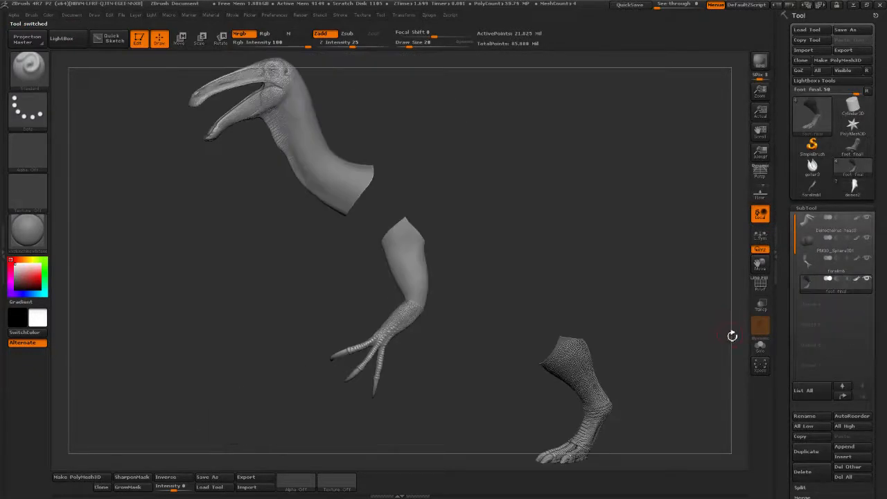
{"action": "left_click", "coordinate": [845, 447]}
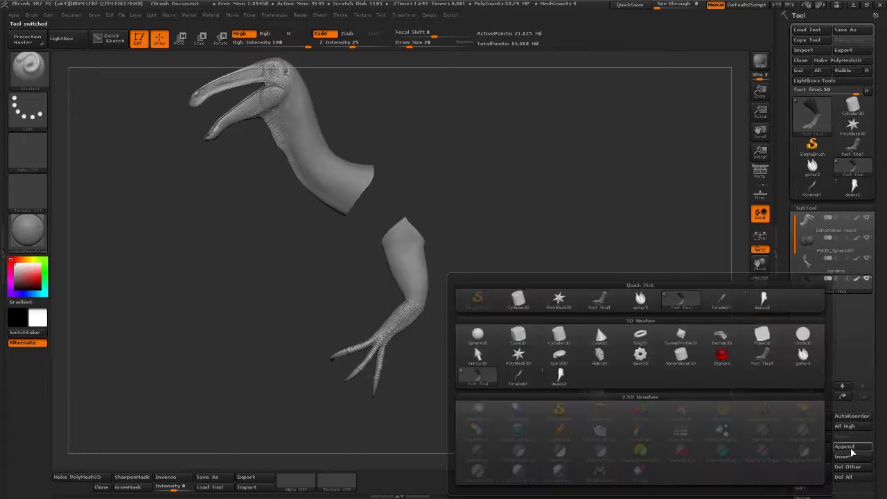
{"action": "left_click", "coordinate": [763, 302]}
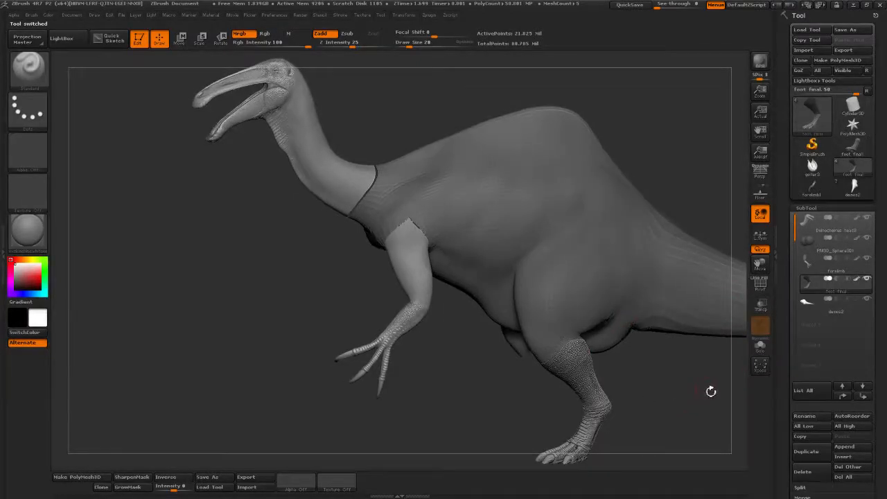
{"action": "left_click_drag", "start_coordinate": [711, 390], "coordinate": [513, 324], "text": "alt"}
{"action": "left_click_drag", "start_coordinate": [582, 369], "coordinate": [602, 392], "text": "alt"}
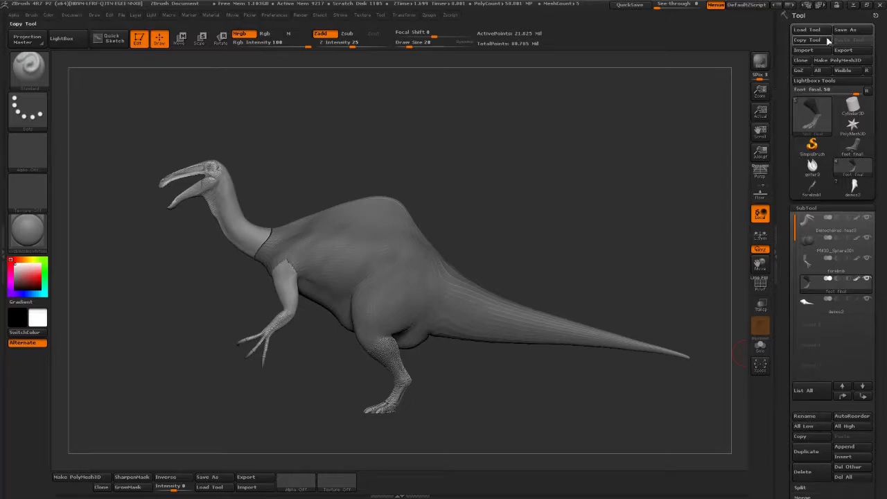
Make the Deinocheirus head the active subtool of the assembled dinosaur
{"action": "left_click", "coordinate": [828, 240]}
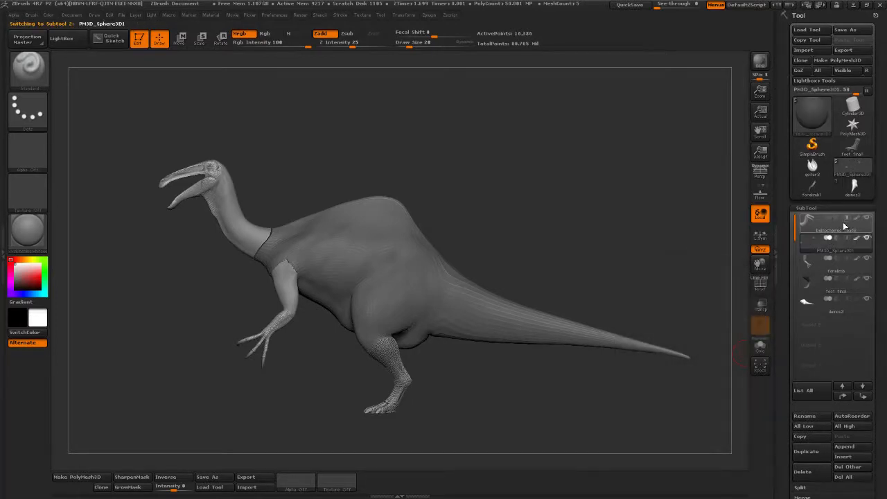
{"action": "left_click", "coordinate": [833, 211]}
{"action": "left_click", "coordinate": [831, 219]}
{"action": "left_click", "coordinate": [824, 211]}
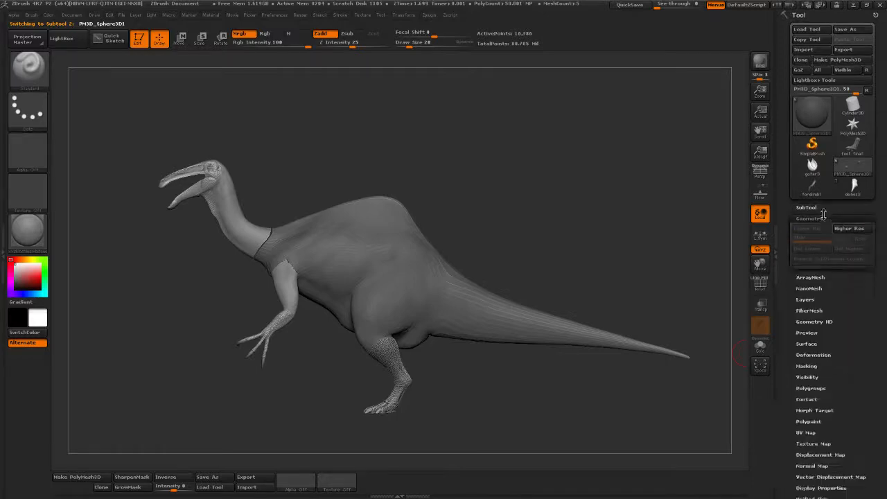
{"action": "left_click", "coordinate": [831, 166]}
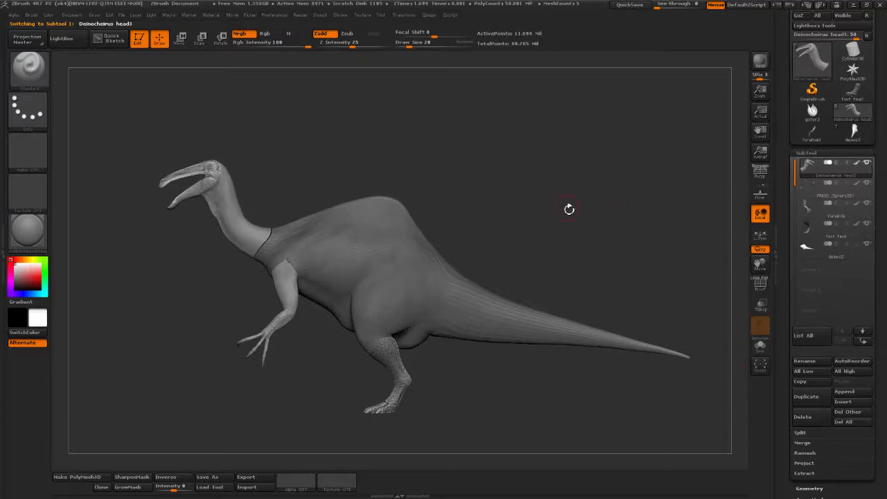
Examine the beak, eye and scale details of the head at close range
{"action": "left_click_drag", "start_coordinate": [571, 206], "coordinate": [471, 300], "text": "alt"}
{"action": "left_click_drag", "start_coordinate": [139, 404], "coordinate": [517, 498], "text": "alt"}
{"action": "left_click_drag", "start_coordinate": [379, 104], "coordinate": [492, 371], "text": "alt"}
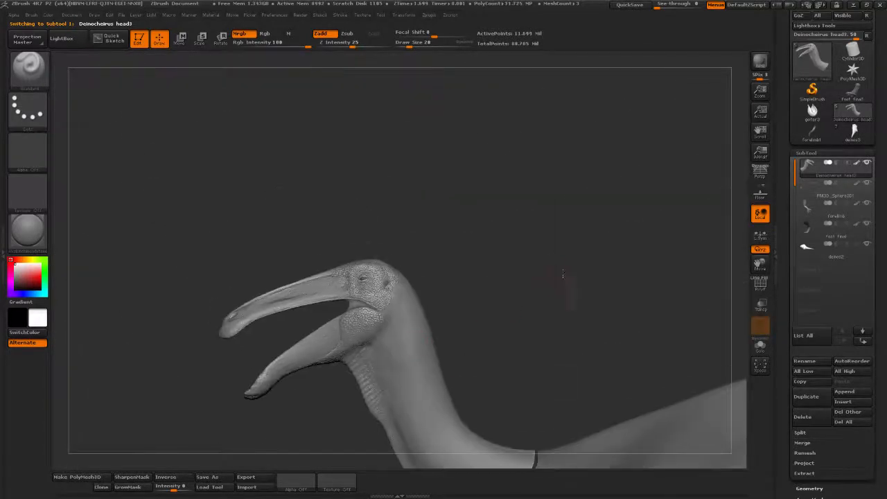
{"action": "left_click_drag", "start_coordinate": [568, 287], "coordinate": [546, 211], "text": "alt"}
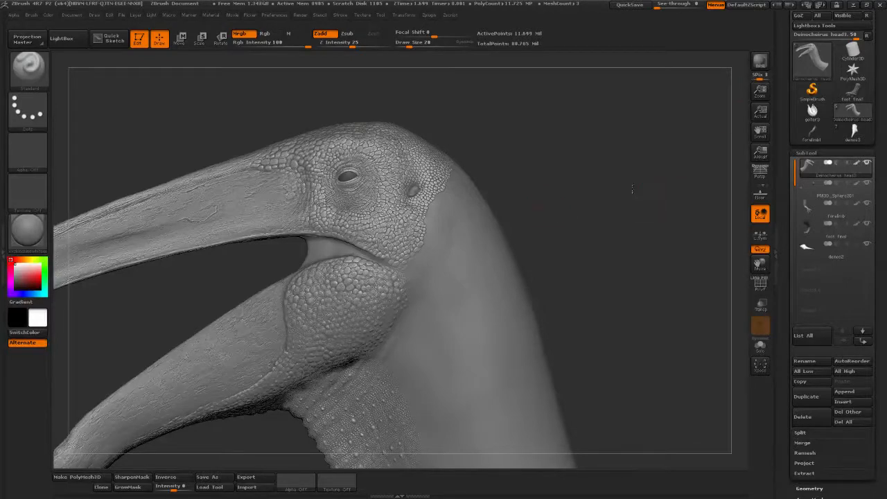
{"action": "mouse_move", "coordinate": [641, 229]}
{"action": "left_mouse_down", "text": "alt"}
{"action": "mouse_move", "coordinate": [595, 211]}
{"action": "mouse_move", "coordinate": [570, 217]}
{"action": "left_mouse_up", "text": "alt"}
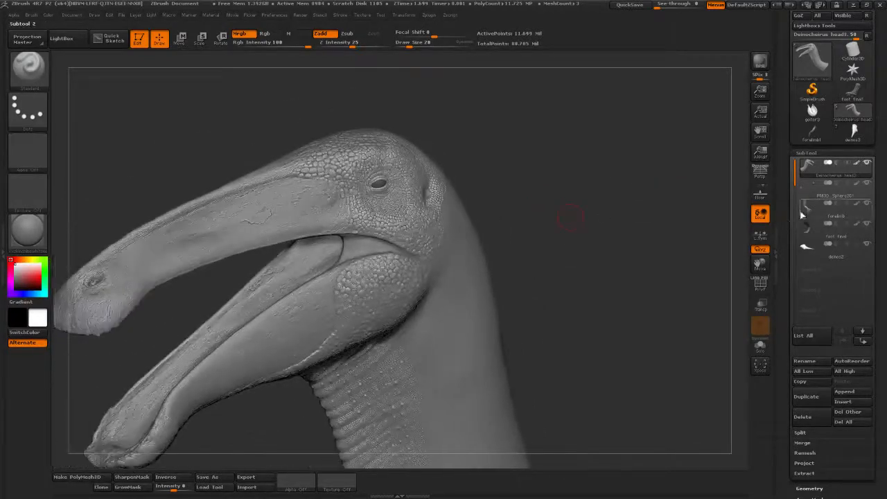
Check how the head and neck connect to the body and forelimb from different angles
{"action": "left_click_drag", "start_coordinate": [783, 164], "coordinate": [779, 309]}
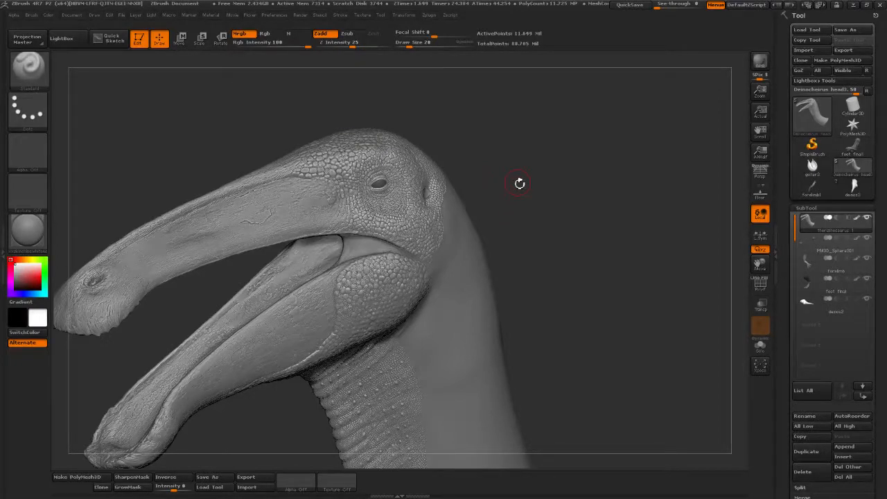
{"action": "left_click_drag", "start_coordinate": [523, 149], "coordinate": [496, 193]}
{"action": "left_click_drag", "start_coordinate": [572, 213], "coordinate": [551, 220]}
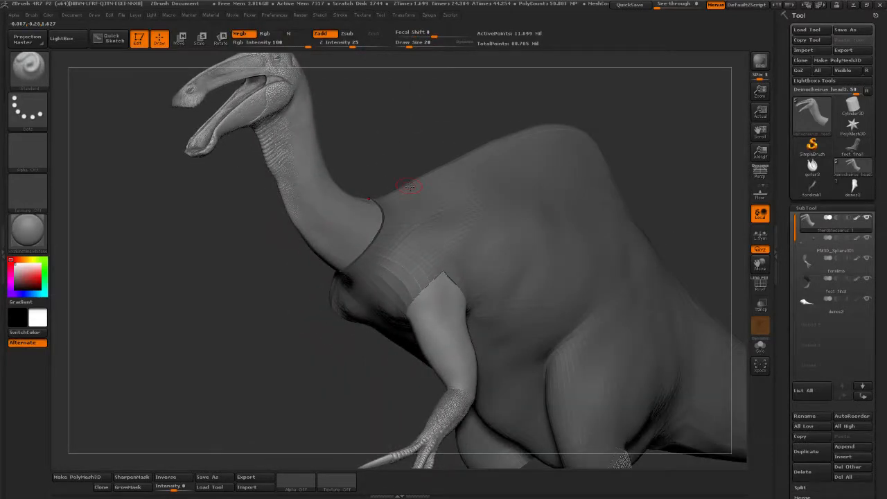
{"action": "left_click_drag", "start_coordinate": [448, 143], "coordinate": [436, 199]}
{"action": "left_click_drag", "start_coordinate": [543, 189], "coordinate": [528, 185], "text": "alt"}
Bring up Therizinosaurus_scale.png in Windows Photo Viewer and enlarge it to study the silhouette next to the human figure
{"action": "mouse_move", "coordinate": [852, 187]}
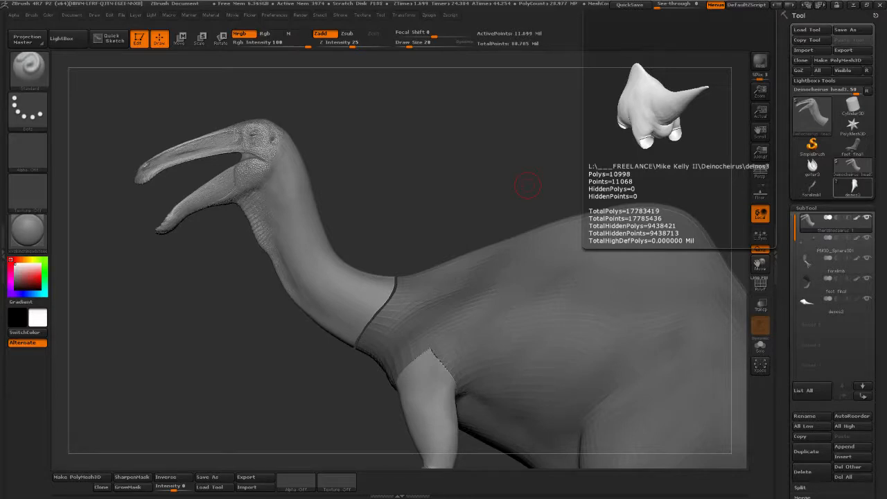
{"action": "key", "text": "alt+Tab"}
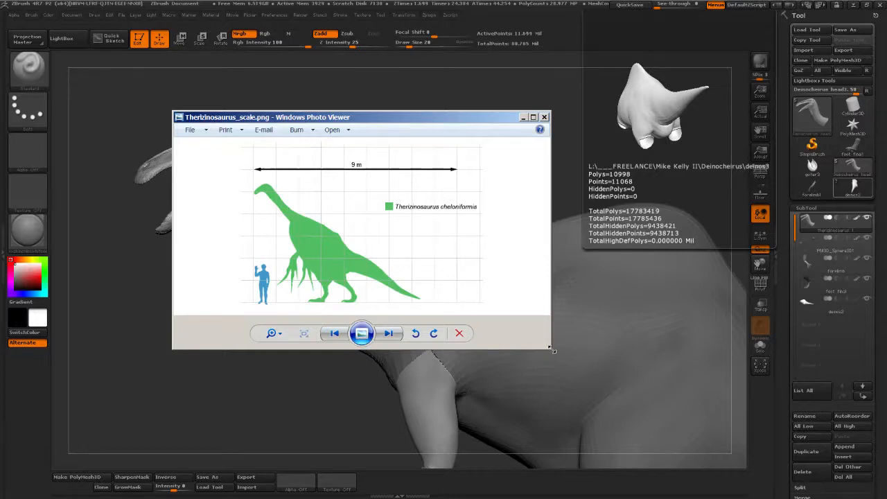
{"action": "left_click_drag", "start_coordinate": [548, 350], "coordinate": [704, 446]}
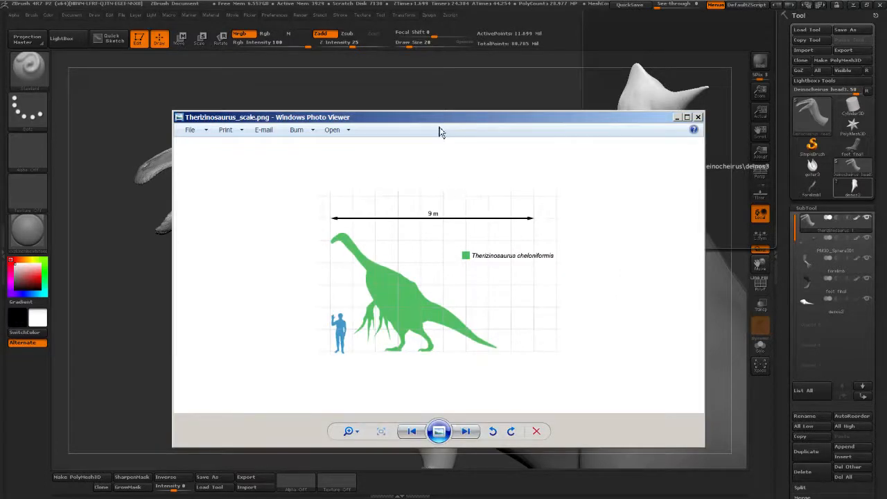
{"action": "left_click_drag", "start_coordinate": [439, 119], "coordinate": [365, 65]}
{"action": "scroll", "coordinate": [315, 273], "scroll_direction": "up", "scroll_amount": 3}
{"action": "left_click_drag", "start_coordinate": [315, 272], "coordinate": [347, 231]}
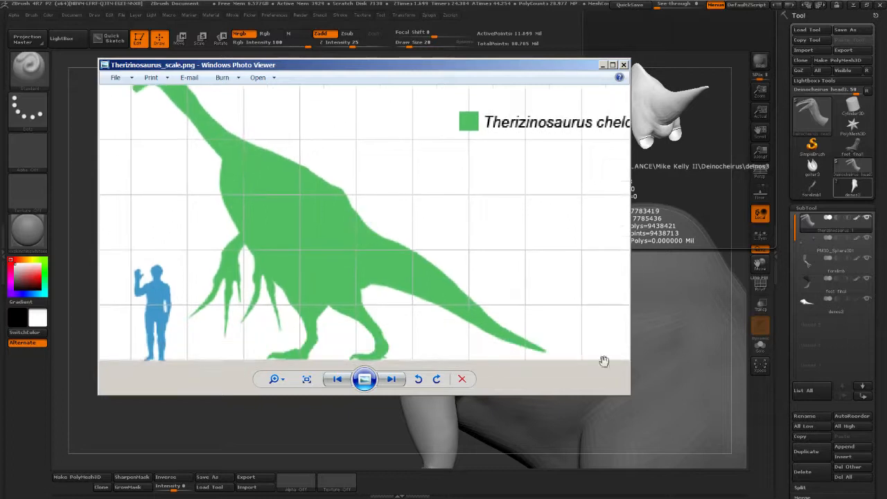
{"action": "left_click_drag", "start_coordinate": [677, 429], "coordinate": [755, 457]}
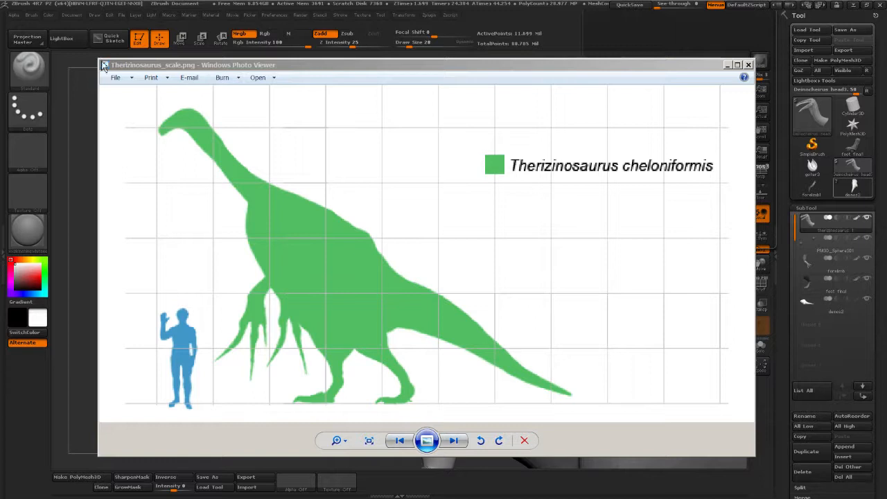
Shrink and reposition the scale picture, then compare its silhouette with the sculpted head and neck
{"action": "left_click", "coordinate": [98, 60]}
{"action": "left_click_drag", "start_coordinate": [383, 124], "coordinate": [380, 122]}
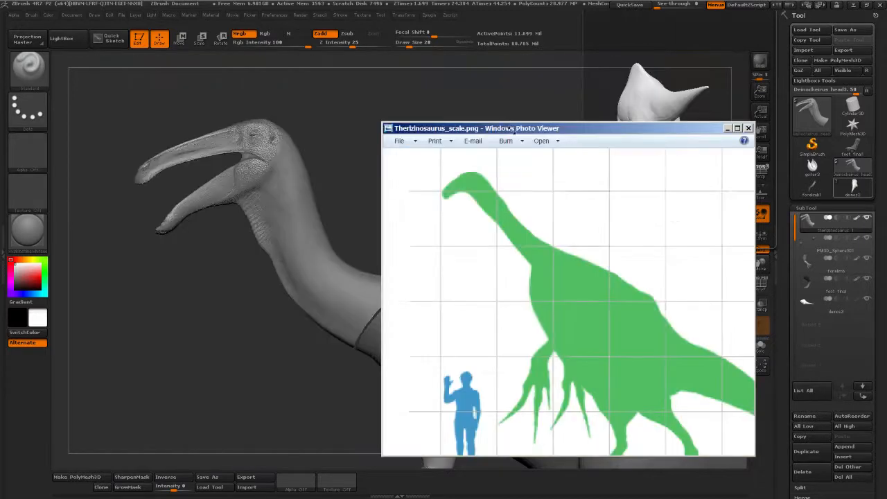
{"action": "left_click_drag", "start_coordinate": [505, 127], "coordinate": [458, 77]}
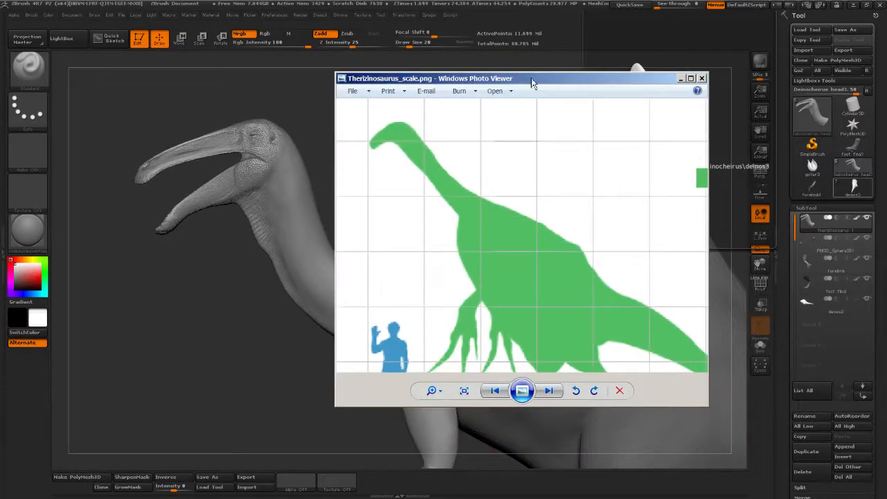
{"action": "key", "text": "alt+Tab"}
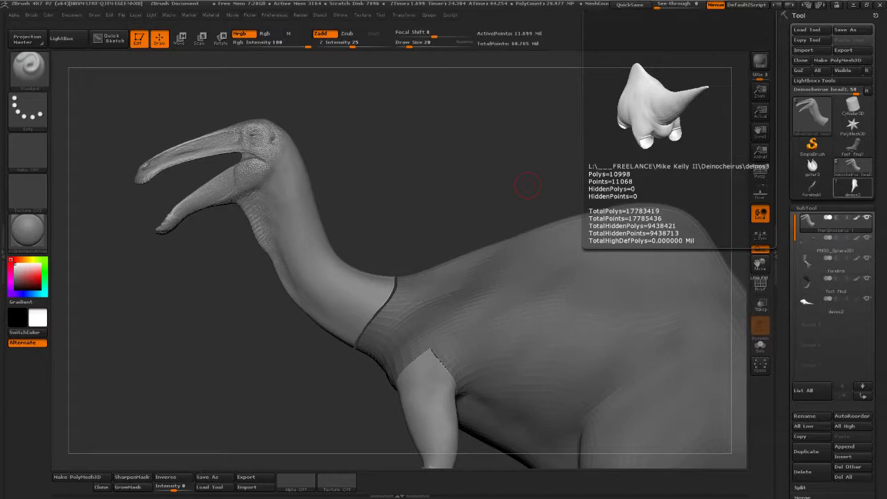
{"action": "key", "text": "alt+Tab"}
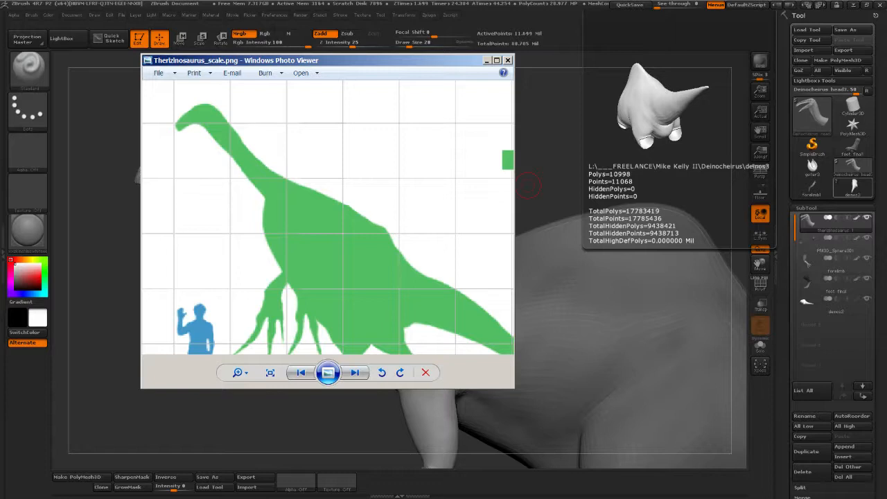
{"action": "left_click", "coordinate": [528, 186]}
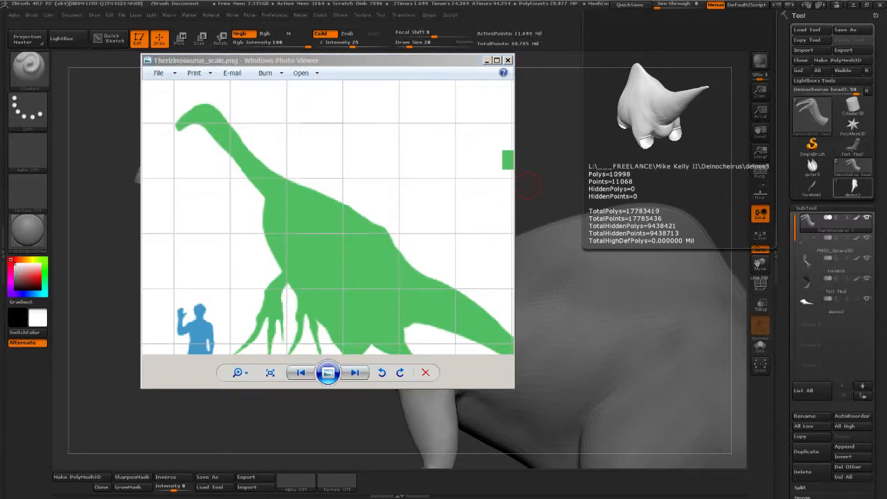
Bring up the Therizinosaurus jungle artwork and enlarge its window to study the feathered adult and the two smaller animals
{"action": "mouse_move", "coordinate": [56, 9]}
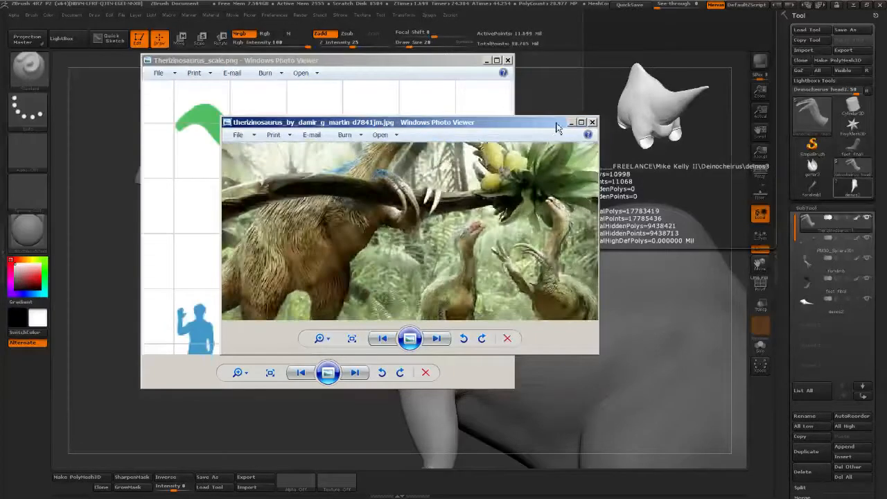
{"action": "left_click_drag", "start_coordinate": [556, 127], "coordinate": [407, 90]}
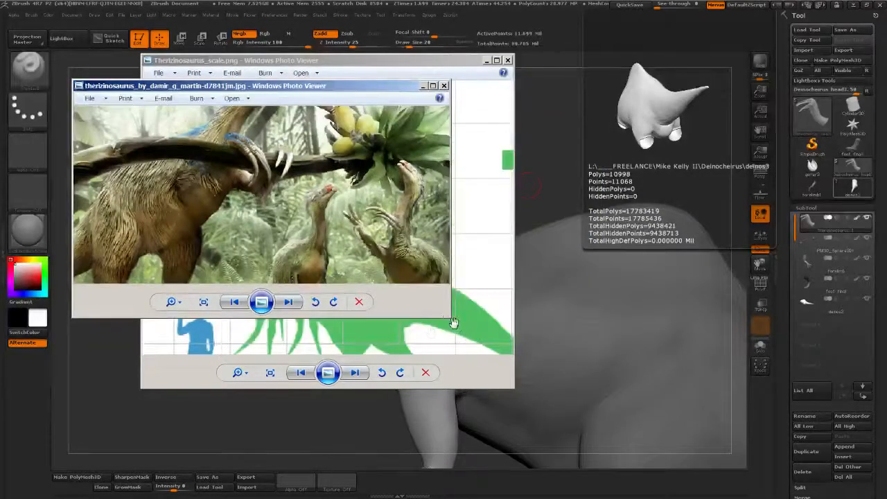
{"action": "left_click_drag", "start_coordinate": [452, 320], "coordinate": [697, 437]}
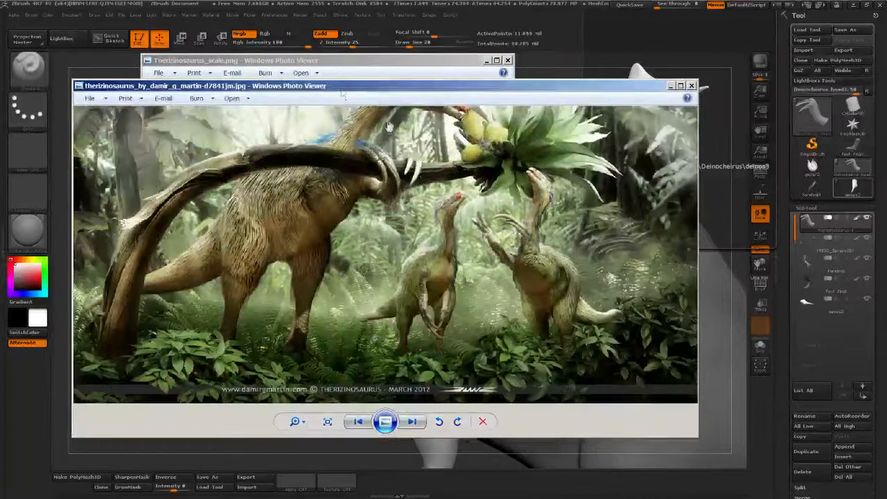
{"action": "left_click_drag", "start_coordinate": [341, 92], "coordinate": [359, 47]}
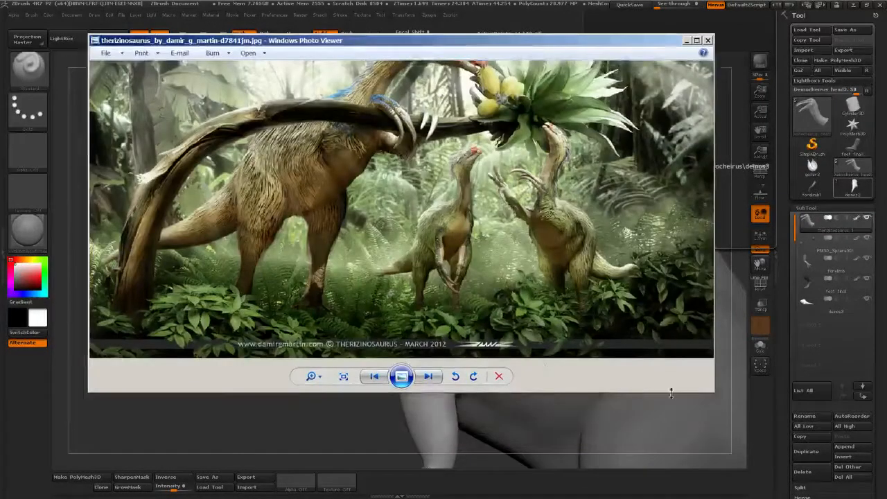
{"action": "left_click_drag", "start_coordinate": [715, 395], "coordinate": [751, 430]}
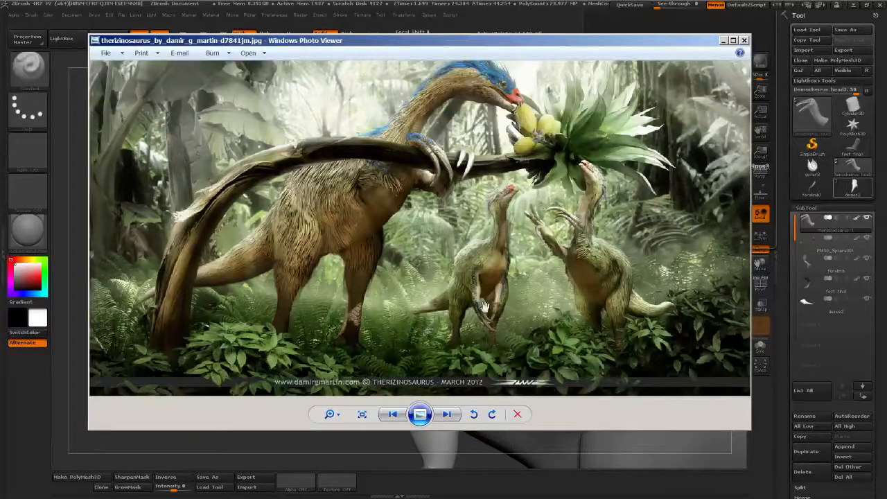
Examine the jungle artwork closely, covering the adult's head and hand claws, its legs, and the two smaller animals
{"action": "left_click_drag", "start_coordinate": [481, 212], "coordinate": [485, 242]}
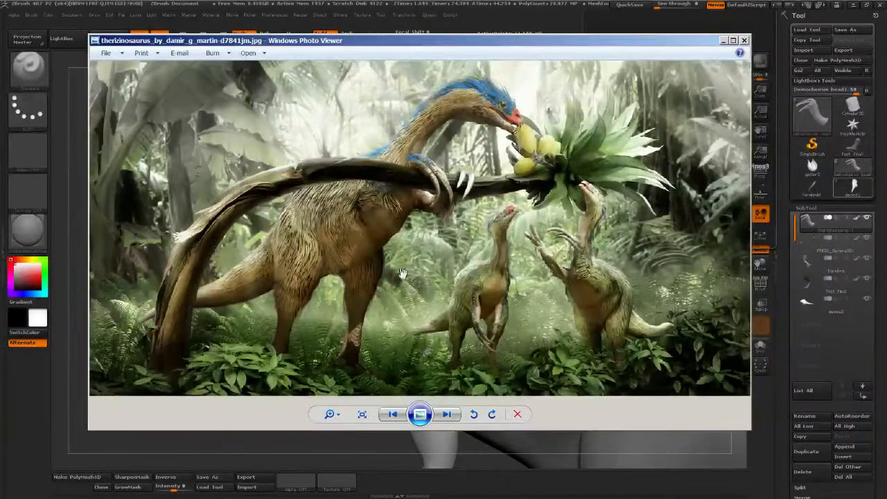
{"action": "left_click_drag", "start_coordinate": [498, 282], "coordinate": [503, 261]}
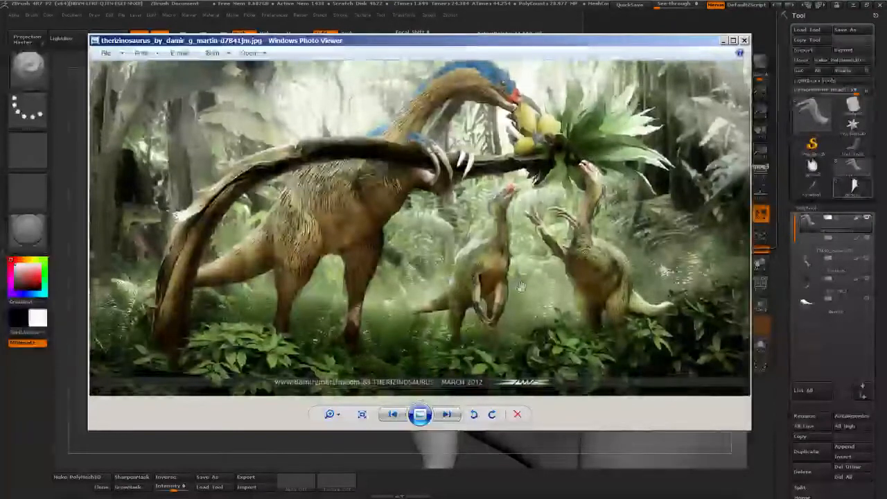
{"action": "left_click_drag", "start_coordinate": [662, 222], "coordinate": [653, 280]}
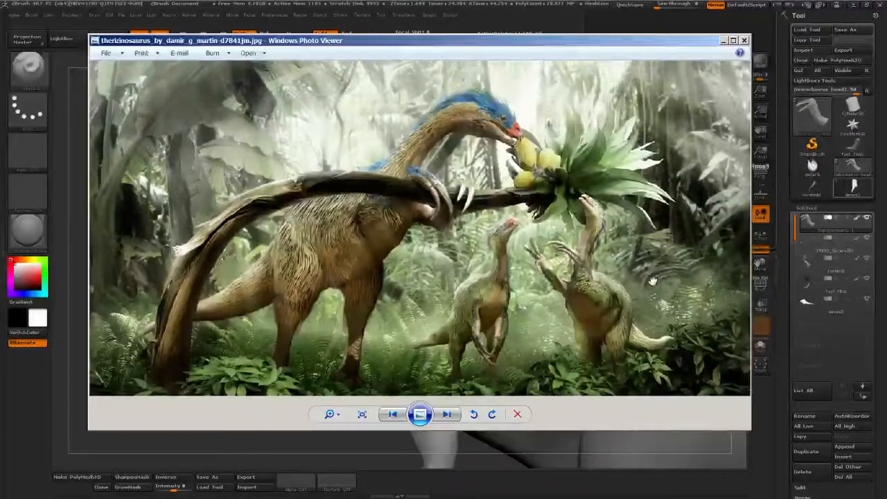
{"action": "scroll", "coordinate": [541, 170], "scroll_direction": "up", "scroll_amount": 1}
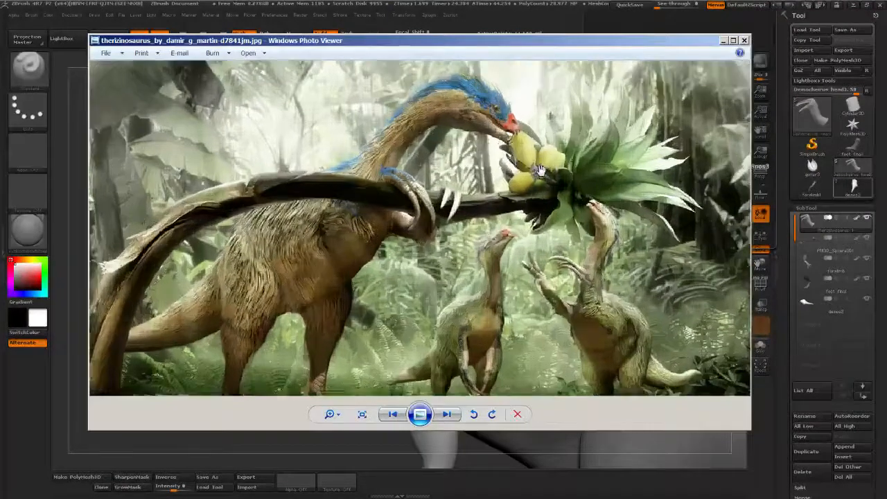
{"action": "scroll", "coordinate": [540, 170], "scroll_direction": "up", "scroll_amount": 2}
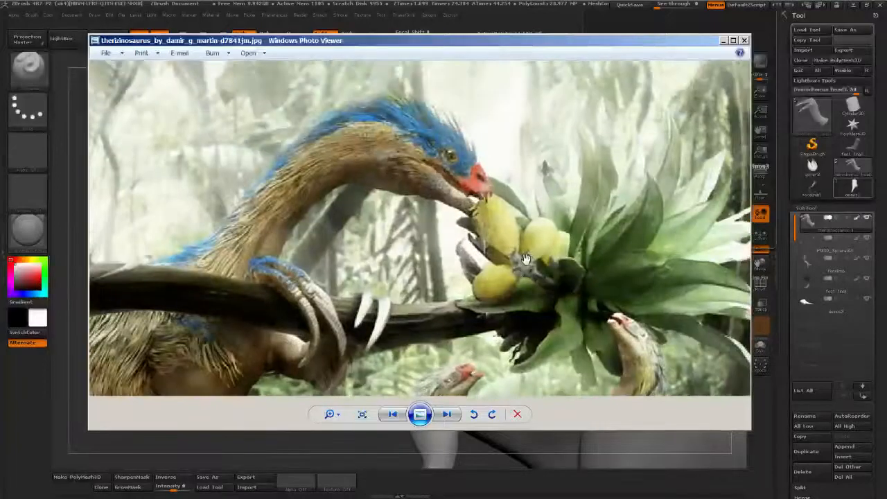
{"action": "scroll", "coordinate": [561, 296], "scroll_direction": "down", "scroll_amount": 3}
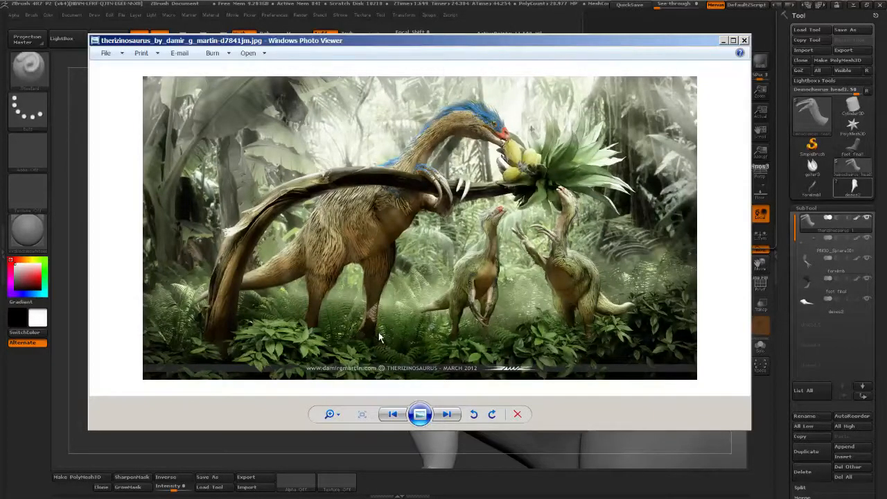
{"action": "scroll", "coordinate": [379, 337], "scroll_direction": "up", "scroll_amount": 1}
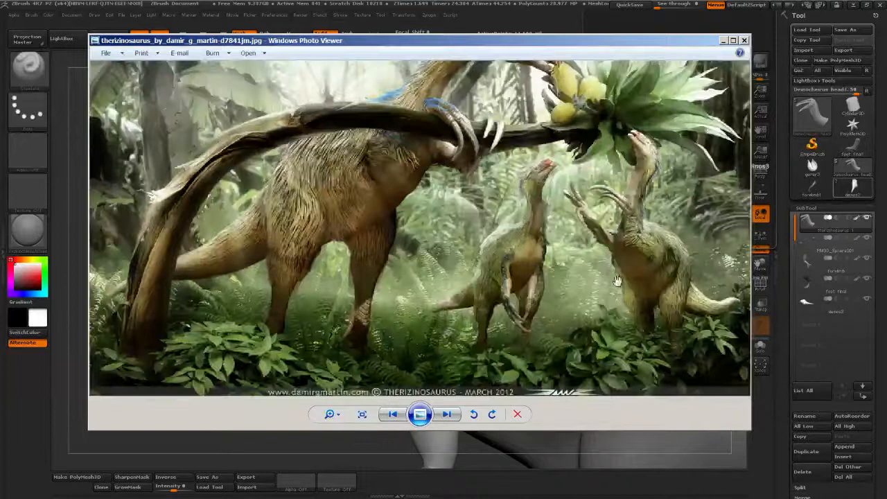
{"action": "left_click_drag", "start_coordinate": [615, 281], "coordinate": [576, 285]}
{"action": "scroll", "coordinate": [576, 284], "scroll_direction": "down", "scroll_amount": 2}
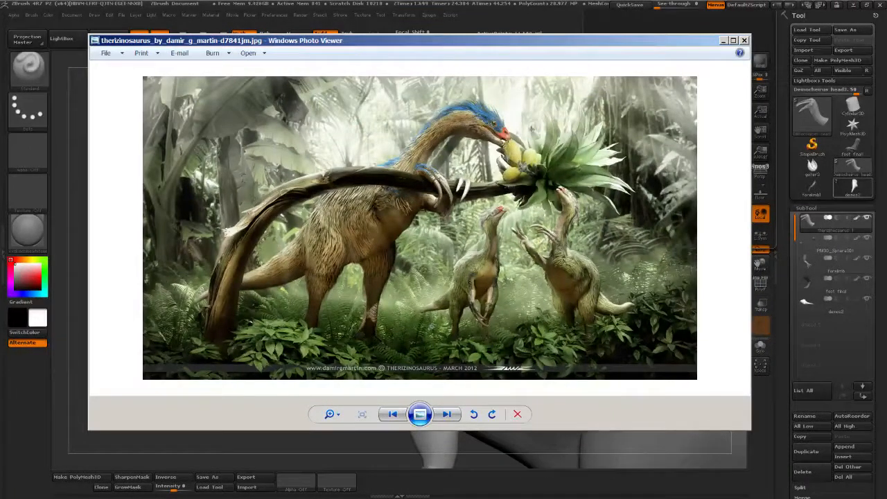
Bring up therizinosaurus1.jpg and study the animal's bulky body, long neck and outstretched clawed arms at different magnifications
{"action": "key", "text": "alt+Tab"}
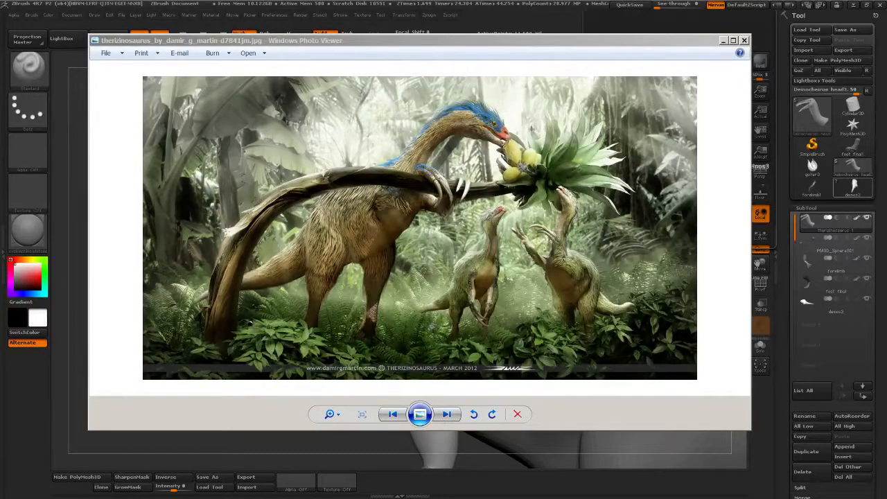
{"action": "left_click", "coordinate": [641, 46]}
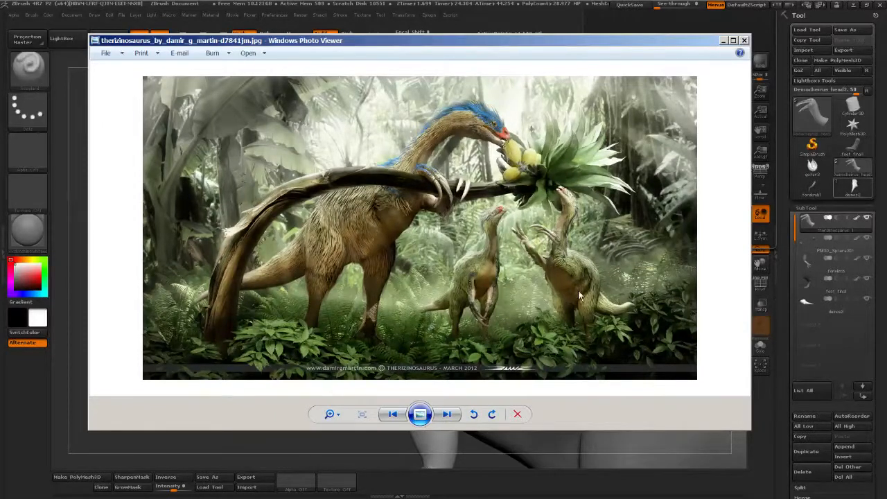
{"action": "left_click", "coordinate": [450, 417]}
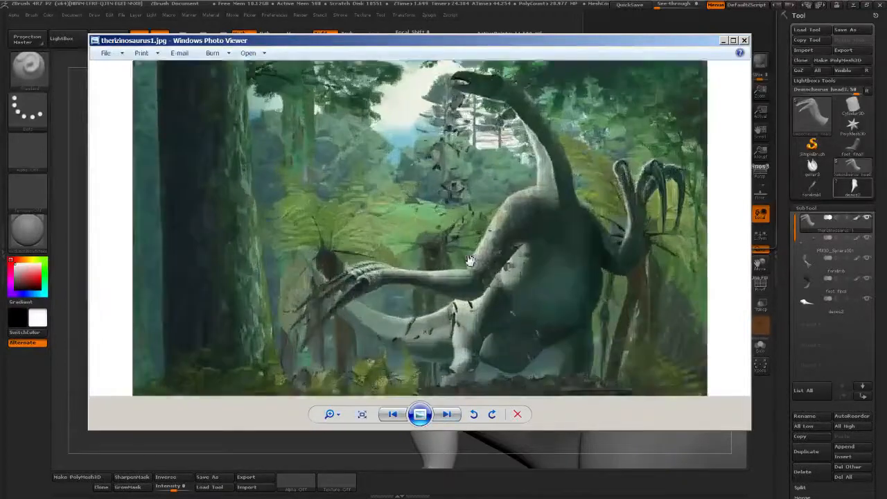
{"action": "left_click_drag", "start_coordinate": [551, 319], "coordinate": [456, 295]}
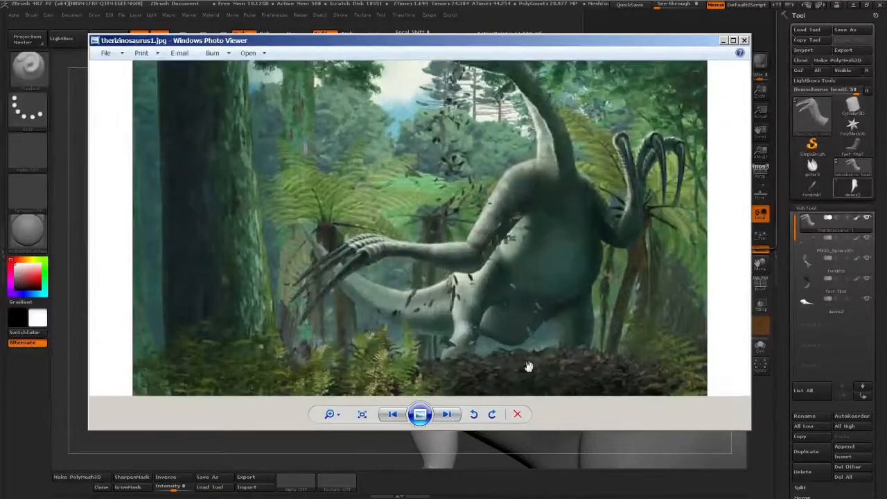
{"action": "scroll", "coordinate": [529, 368], "scroll_direction": "down", "scroll_amount": 3}
{"action": "scroll", "coordinate": [515, 221], "scroll_direction": "down", "scroll_amount": 2}
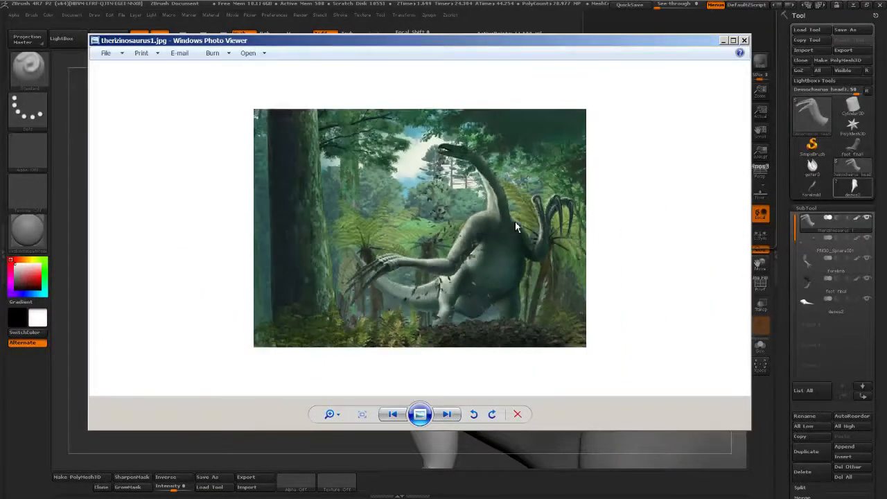
{"action": "scroll", "coordinate": [509, 309], "scroll_direction": "up", "scroll_amount": 4}
{"action": "scroll", "coordinate": [513, 309], "scroll_direction": "down", "scroll_amount": 2}
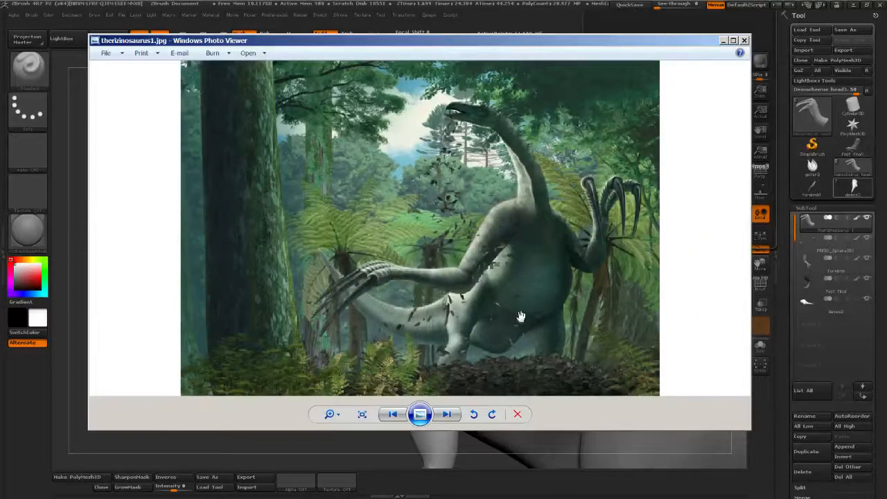
{"action": "scroll", "coordinate": [521, 316], "scroll_direction": "down", "scroll_amount": 1}
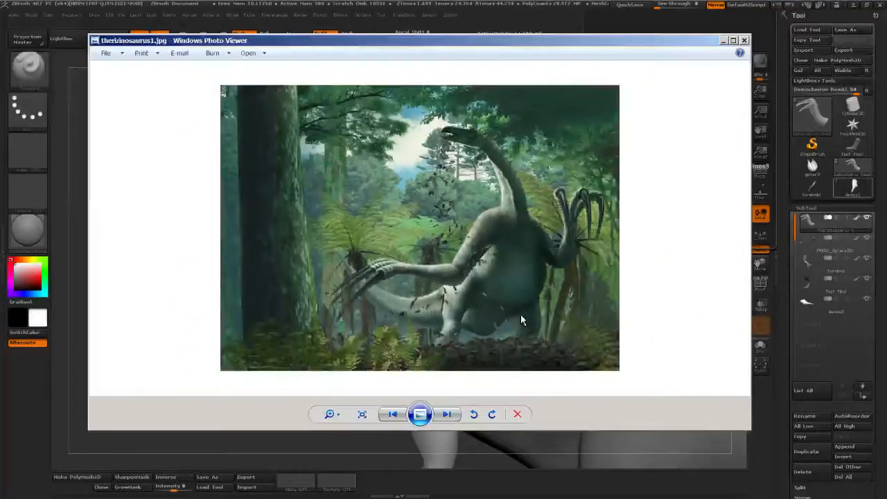
Look through Nothronychus_BW2.jpg and Therizinosaurus_scale.png, and bring up 1238499_72939_large.jpg
{"action": "left_click", "coordinate": [447, 414]}
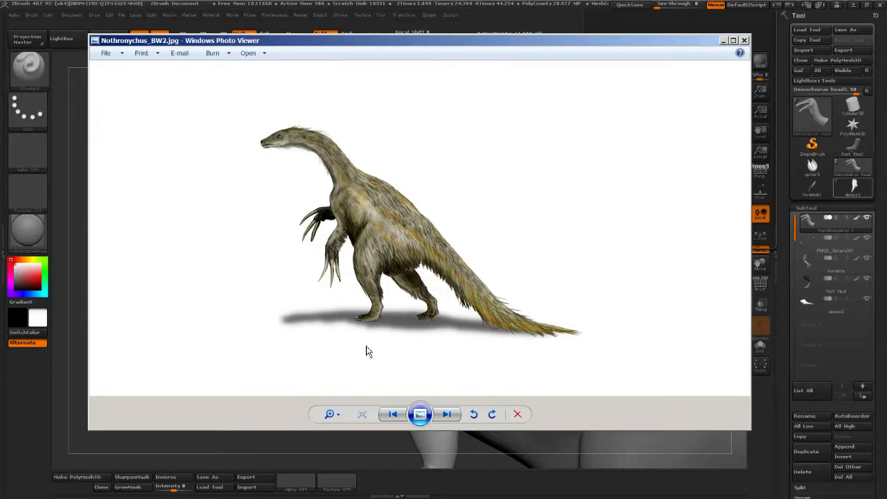
{"action": "left_click", "coordinate": [445, 419]}
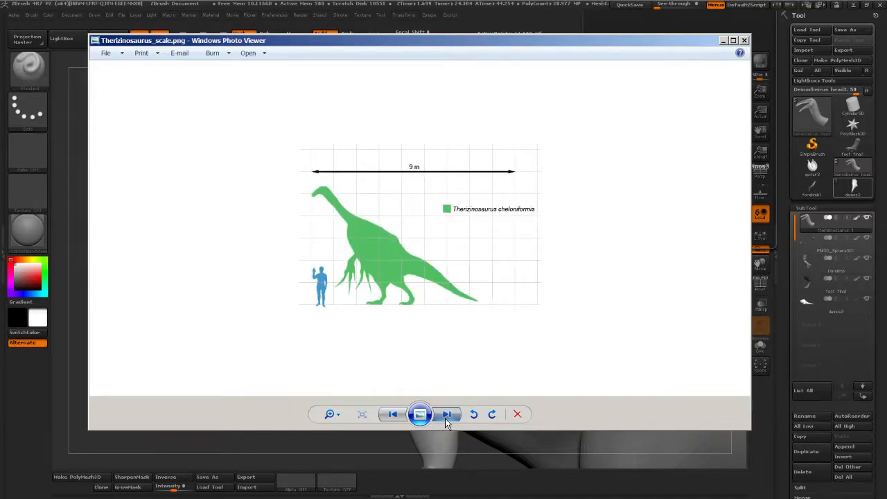
{"action": "left_click", "coordinate": [446, 419]}
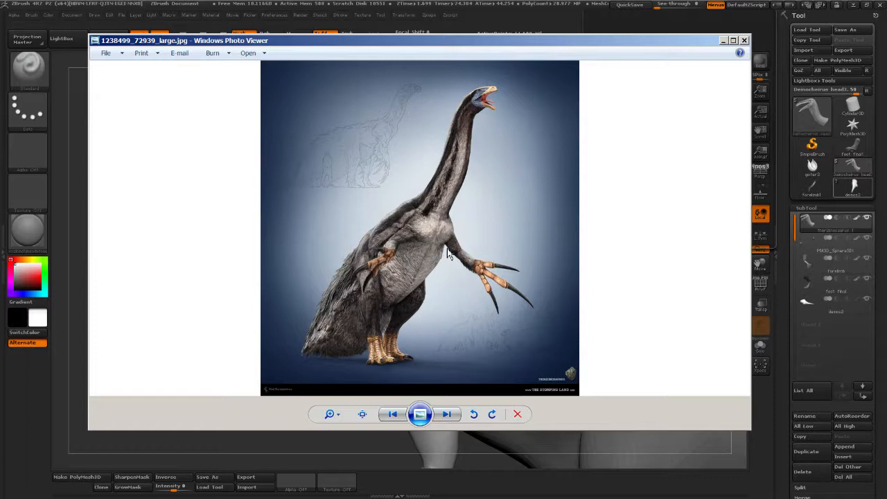
Enlarge the upright feathered Therizinosaurus picture and study its overall posture from the feet up to the head
{"action": "scroll", "coordinate": [446, 272], "scroll_direction": "up", "scroll_amount": 3}
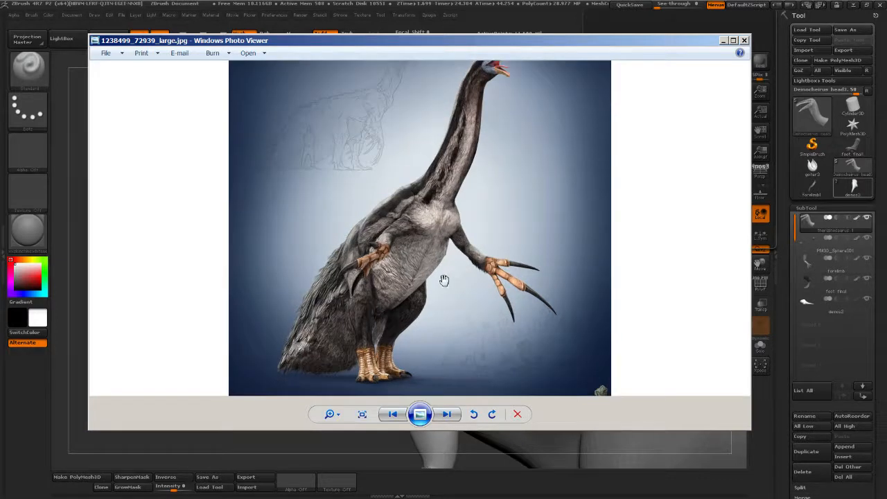
{"action": "left_click_drag", "start_coordinate": [446, 271], "coordinate": [446, 189]}
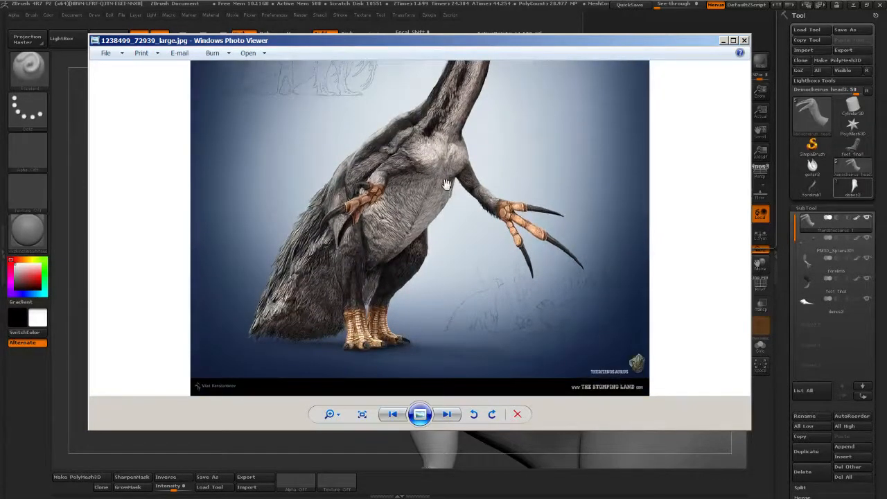
{"action": "left_click_drag", "start_coordinate": [462, 152], "coordinate": [447, 294]}
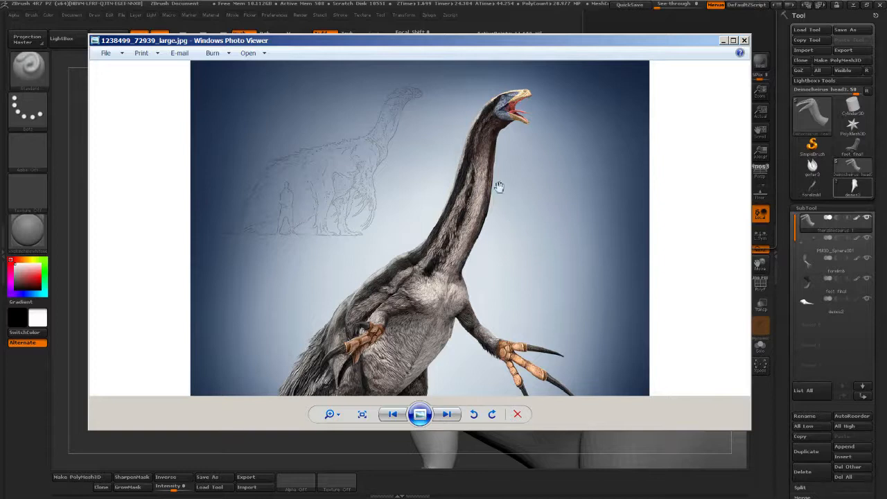
{"action": "scroll", "coordinate": [489, 170], "scroll_direction": "down", "scroll_amount": 1}
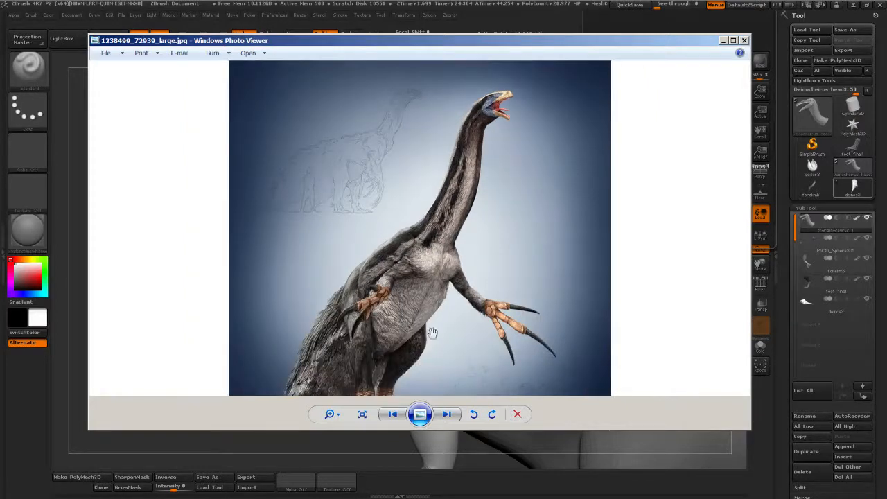
{"action": "left_click_drag", "start_coordinate": [424, 359], "coordinate": [426, 299]}
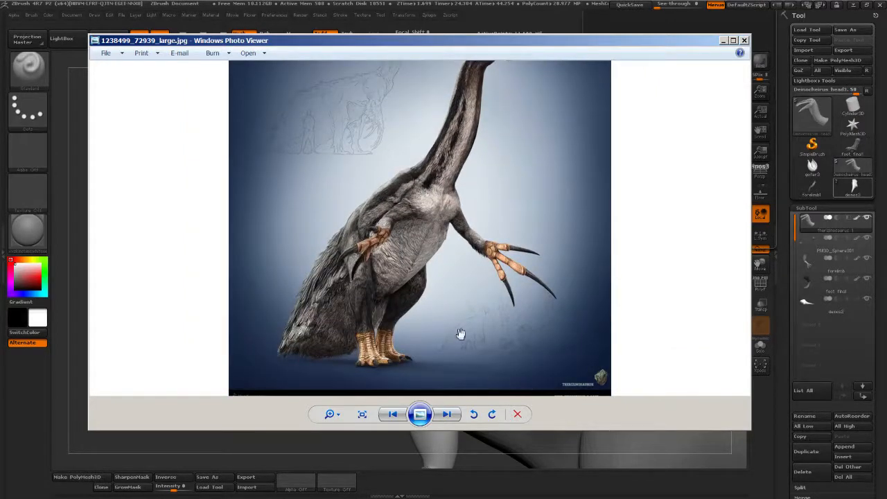
{"action": "left_click_drag", "start_coordinate": [468, 362], "coordinate": [462, 331]}
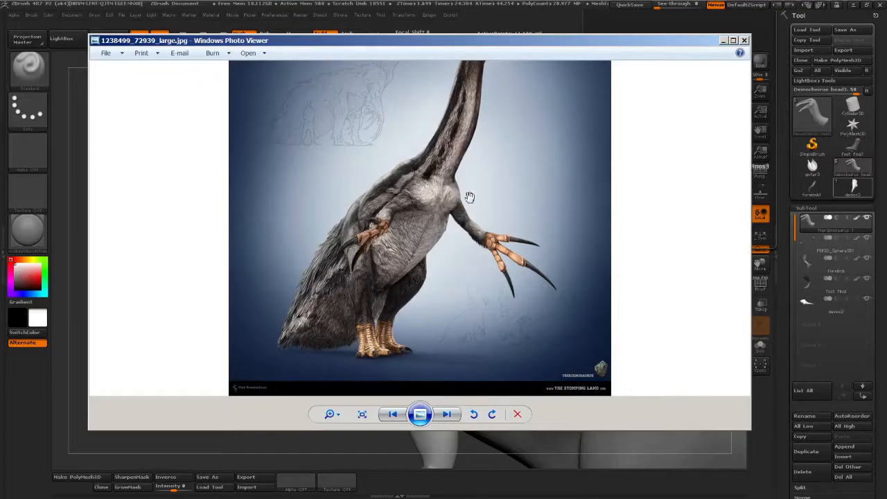
Examine the hands, long claws, feathered belly and scaly feet of the upright Therizinosaurus up close
{"action": "scroll", "coordinate": [522, 374], "scroll_direction": "up", "scroll_amount": 1}
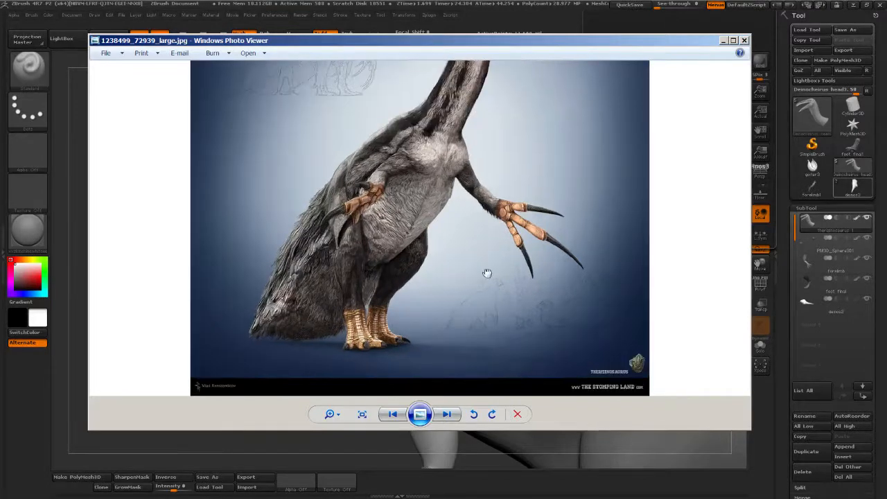
{"action": "scroll", "coordinate": [555, 354], "scroll_direction": "up", "scroll_amount": 2}
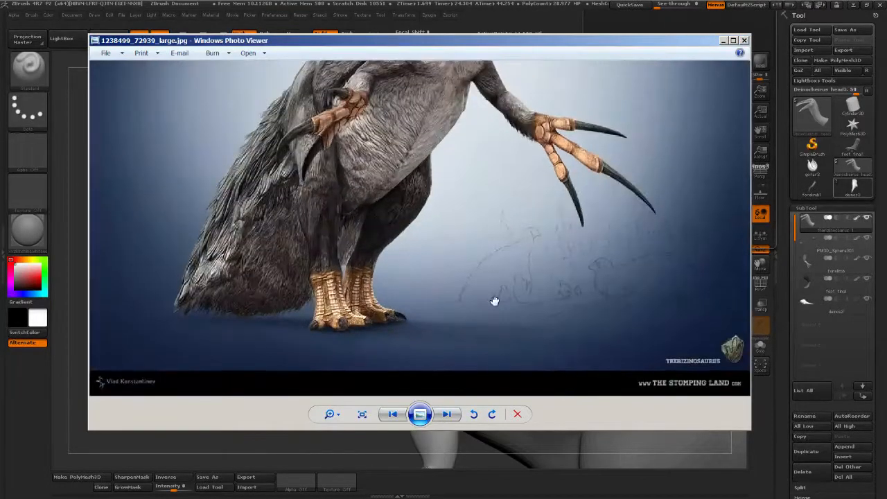
{"action": "left_click_drag", "start_coordinate": [582, 251], "coordinate": [572, 266]}
{"action": "left_click_drag", "start_coordinate": [493, 193], "coordinate": [429, 217]}
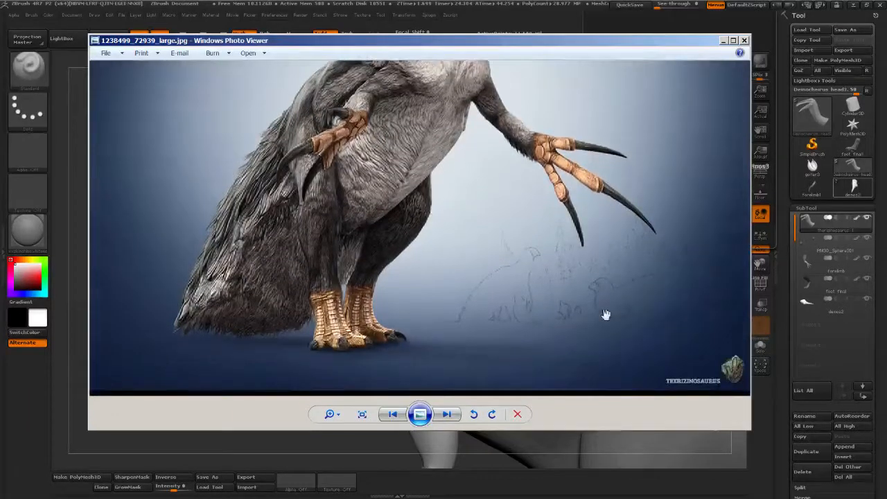
Magnify the faint background sketch beneath the claws and study the outlines of the resting animals and their young
{"action": "scroll", "coordinate": [604, 311], "scroll_direction": "up", "scroll_amount": 5}
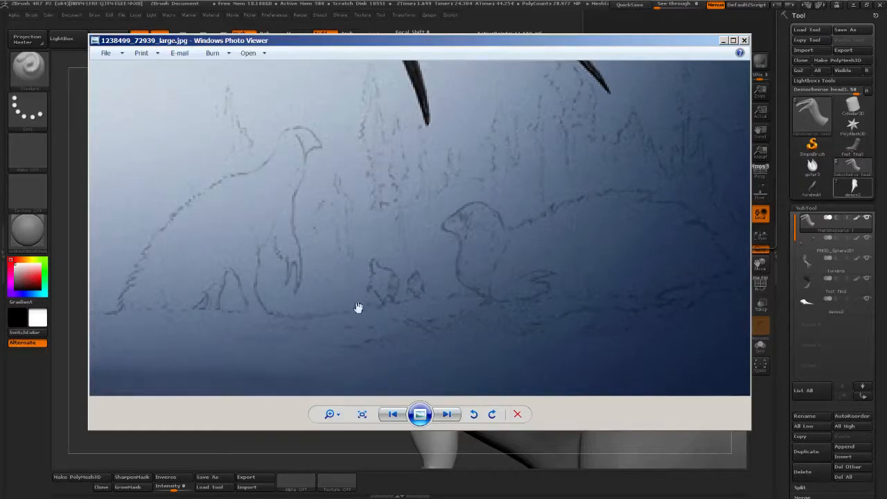
{"action": "left_click_drag", "start_coordinate": [321, 310], "coordinate": [360, 338]}
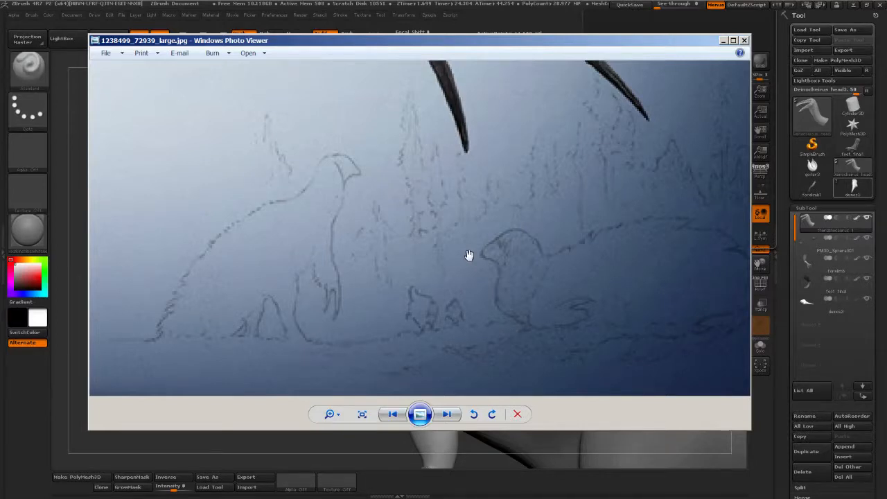
{"action": "mouse_move", "coordinate": [530, 254]}
{"action": "left_mouse_down"}
{"action": "mouse_move", "coordinate": [545, 264]}
{"action": "mouse_move", "coordinate": [519, 283]}
{"action": "mouse_move", "coordinate": [404, 309]}
{"action": "mouse_move", "coordinate": [293, 349]}
{"action": "mouse_move", "coordinate": [301, 293]}
{"action": "mouse_move", "coordinate": [418, 299]}
{"action": "mouse_move", "coordinate": [429, 245]}
{"action": "left_mouse_up"}
{"action": "left_click_drag", "start_coordinate": [538, 313], "coordinate": [465, 248]}
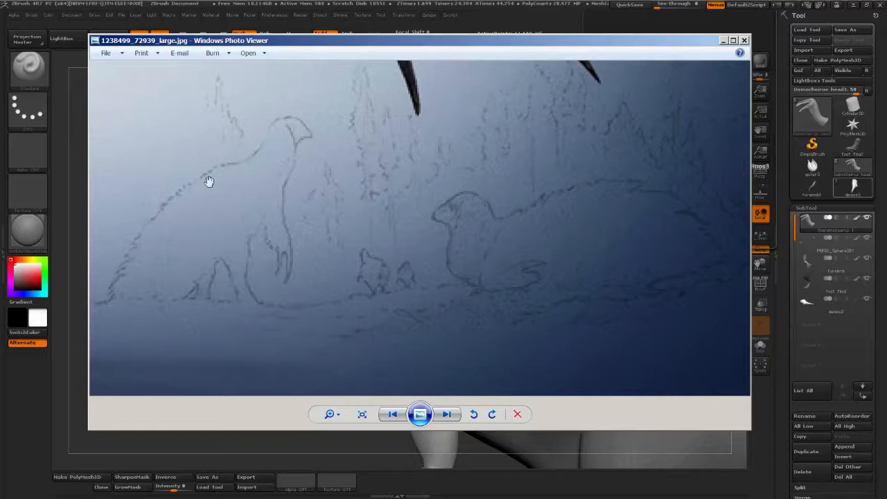
{"action": "scroll", "coordinate": [410, 164], "scroll_direction": "down", "scroll_amount": 2}
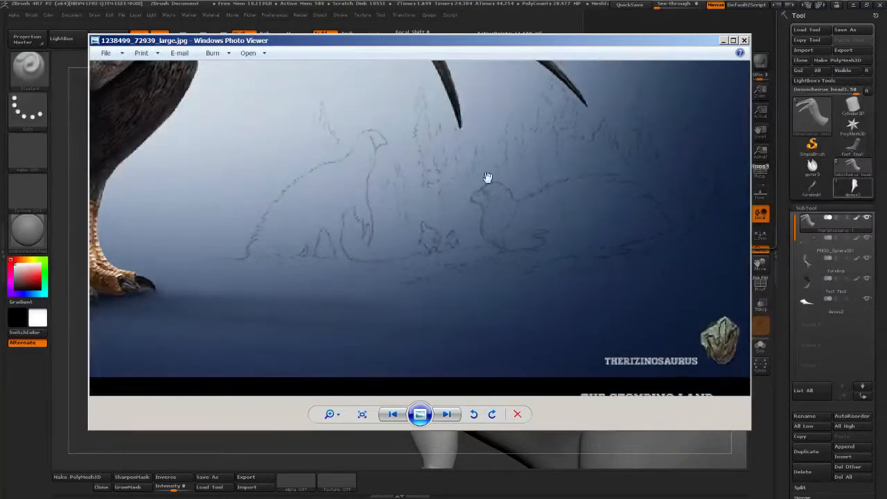
{"action": "left_click_drag", "start_coordinate": [540, 199], "coordinate": [540, 262]}
Study the upright animal's torso, neck and open-beaked head alongside the outline sketch with the human figure
{"action": "scroll", "coordinate": [533, 260], "scroll_direction": "down", "scroll_amount": 3}
{"action": "scroll", "coordinate": [493, 242], "scroll_direction": "up", "scroll_amount": 2}
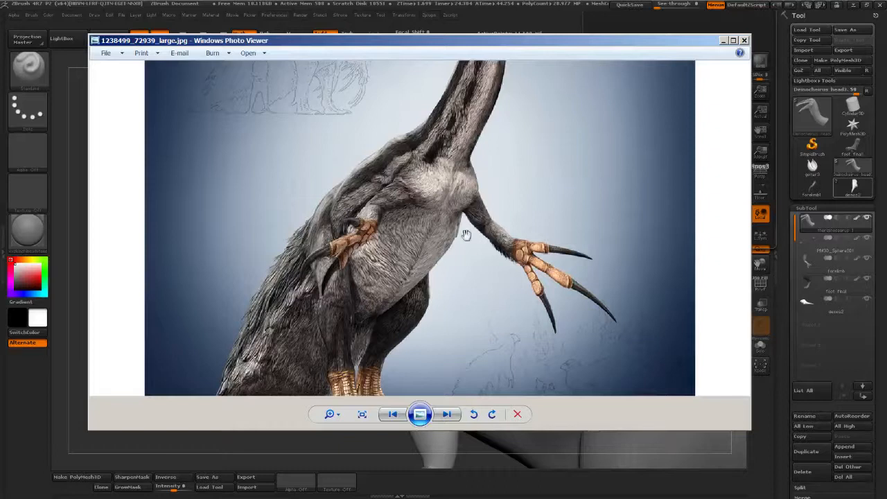
{"action": "left_click_drag", "start_coordinate": [441, 111], "coordinate": [468, 207]}
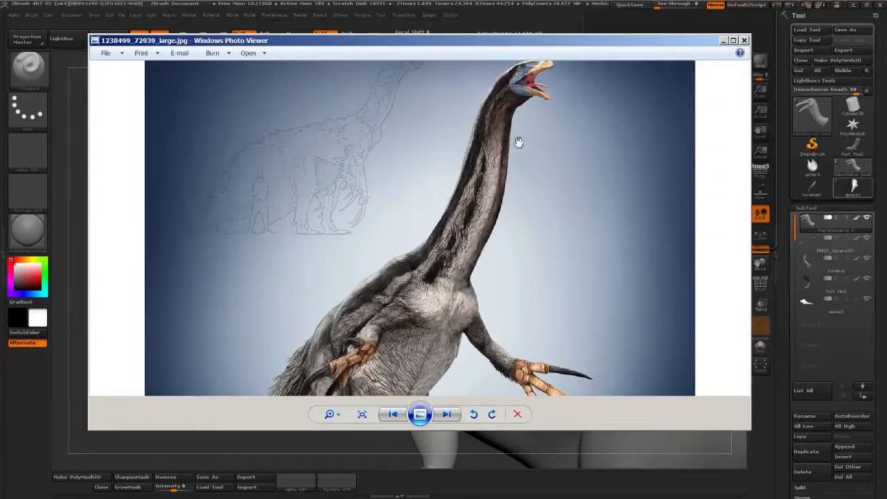
{"action": "left_click_drag", "start_coordinate": [562, 67], "coordinate": [549, 112]}
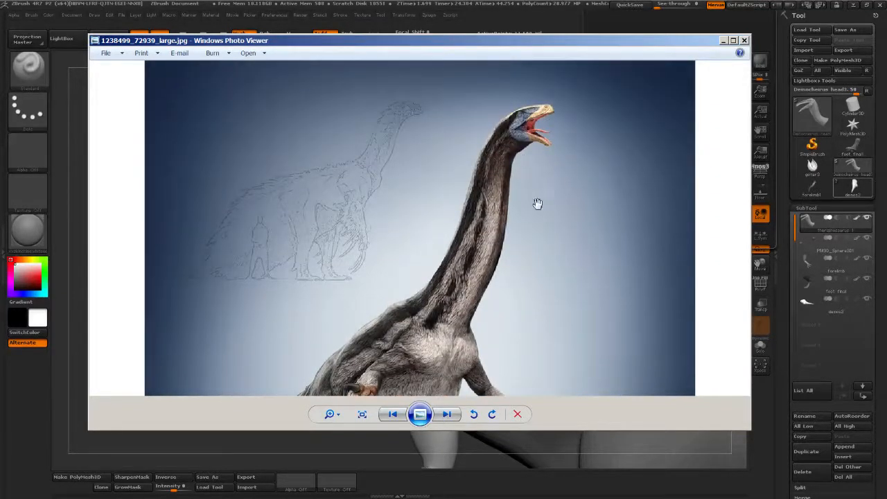
{"action": "scroll", "coordinate": [447, 328], "scroll_direction": "up", "scroll_amount": 1}
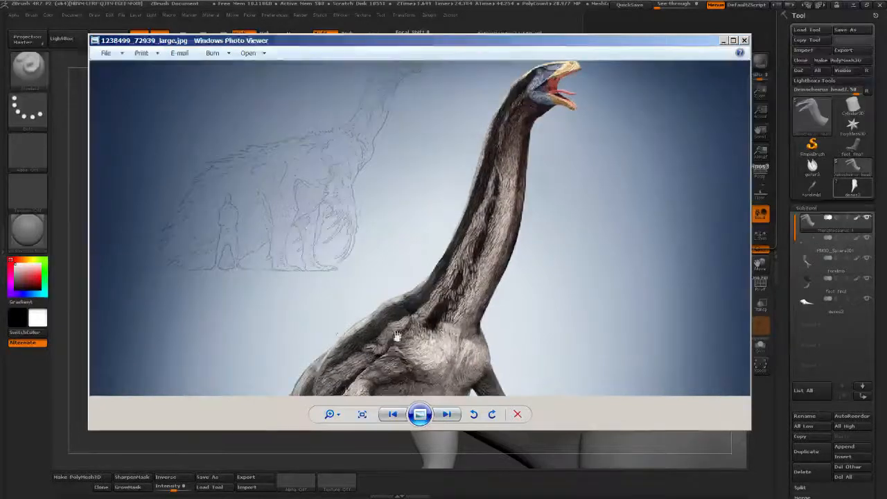
Review the upright animal from its scaly feet to its open-beaked head, and expand the picture viewer to full screen
{"action": "scroll", "coordinate": [406, 284], "scroll_direction": "up", "scroll_amount": 1}
{"action": "scroll", "coordinate": [407, 282], "scroll_direction": "down", "scroll_amount": 4}
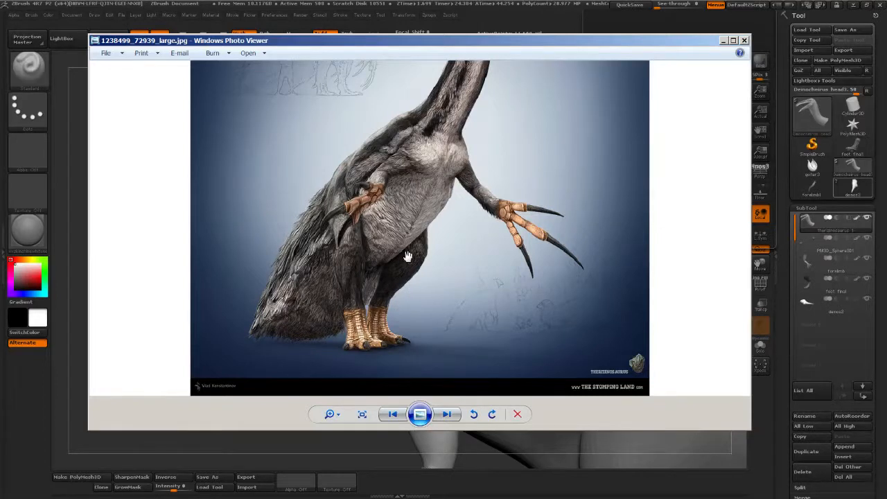
{"action": "left_click_drag", "start_coordinate": [420, 206], "coordinate": [399, 316]}
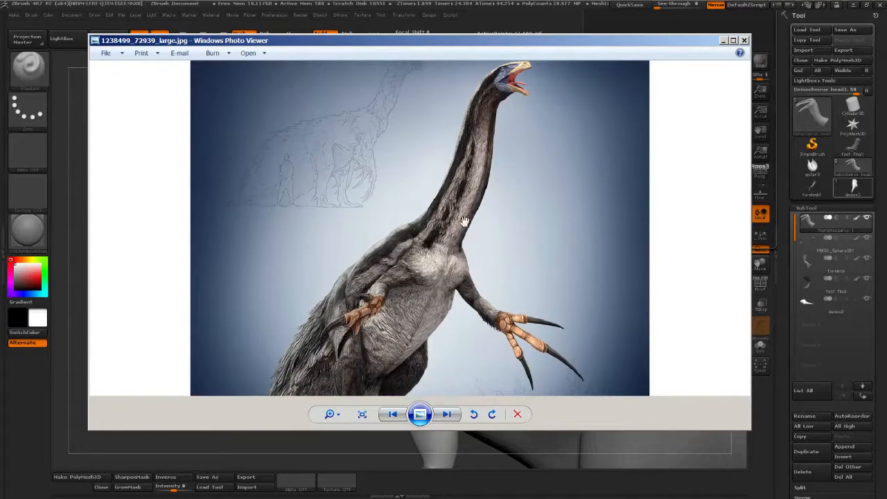
{"action": "scroll", "coordinate": [492, 149], "scroll_direction": "up", "scroll_amount": 2}
{"action": "left_click_drag", "start_coordinate": [498, 148], "coordinate": [394, 301]}
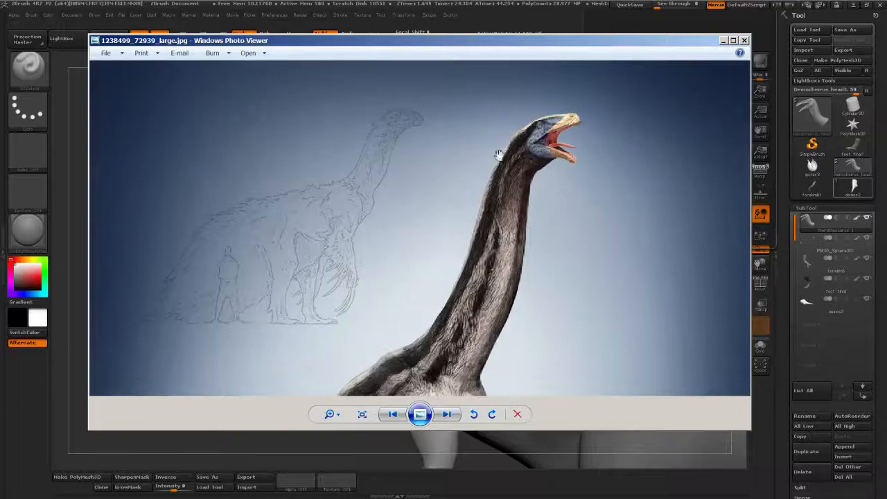
{"action": "left_click", "coordinate": [733, 41]}
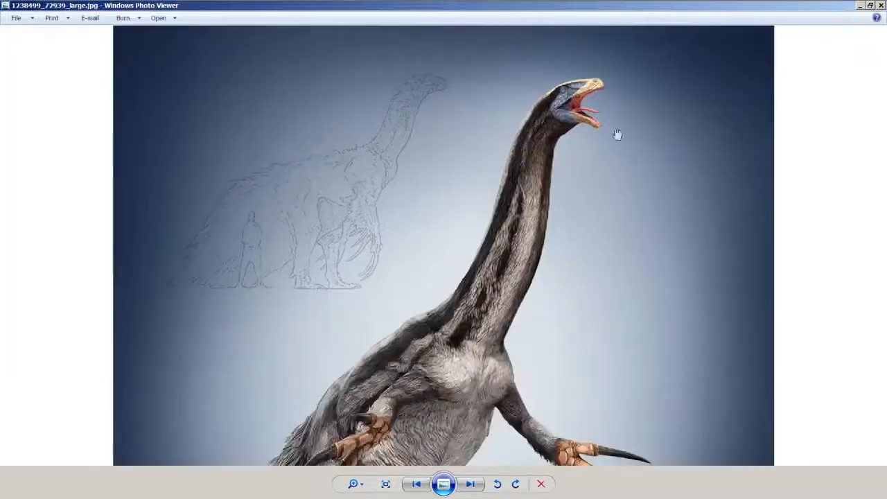
Magnify the faint outline sketch beside the neck and study the quadruped-like body, hanging claws and human figure for scale
{"action": "left_click_drag", "start_coordinate": [527, 229], "coordinate": [361, 204]}
{"action": "scroll", "coordinate": [392, 205], "scroll_direction": "up", "scroll_amount": 2}
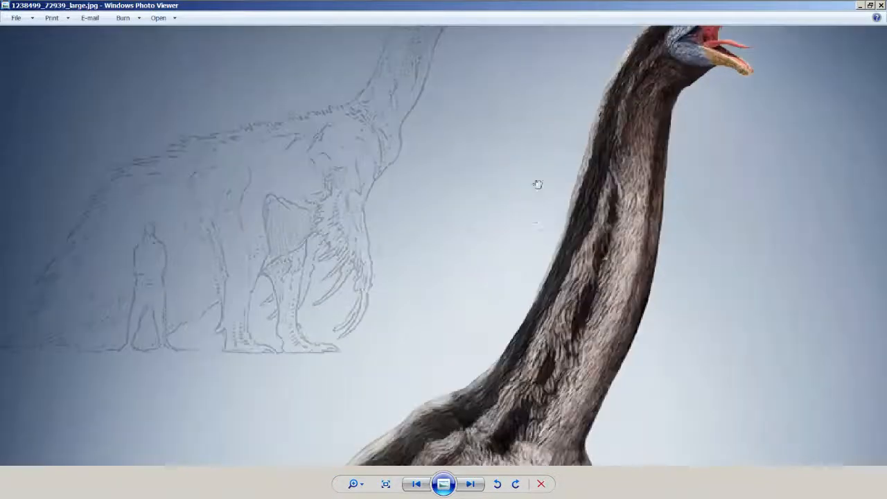
{"action": "mouse_move", "coordinate": [537, 184]}
{"action": "left_mouse_down"}
{"action": "mouse_move", "coordinate": [520, 351]}
{"action": "mouse_move", "coordinate": [612, 237]}
{"action": "left_mouse_up"}
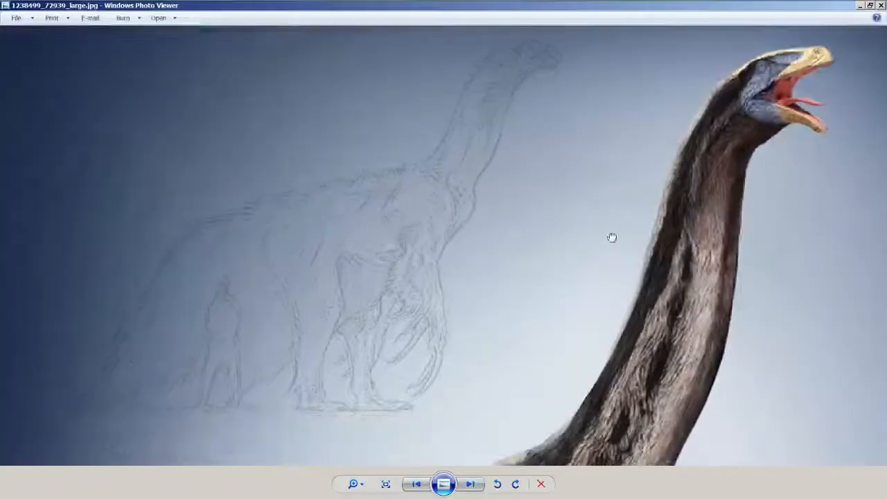
{"action": "mouse_move", "coordinate": [489, 334]}
{"action": "left_mouse_down"}
{"action": "mouse_move", "coordinate": [485, 263]}
{"action": "mouse_move", "coordinate": [483, 291]}
{"action": "left_mouse_up"}
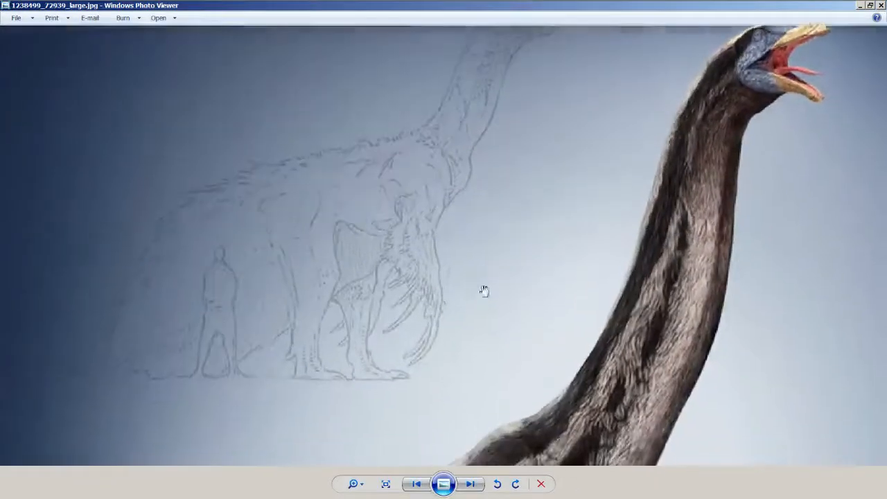
{"action": "scroll", "coordinate": [388, 333], "scroll_direction": "down", "scroll_amount": 1}
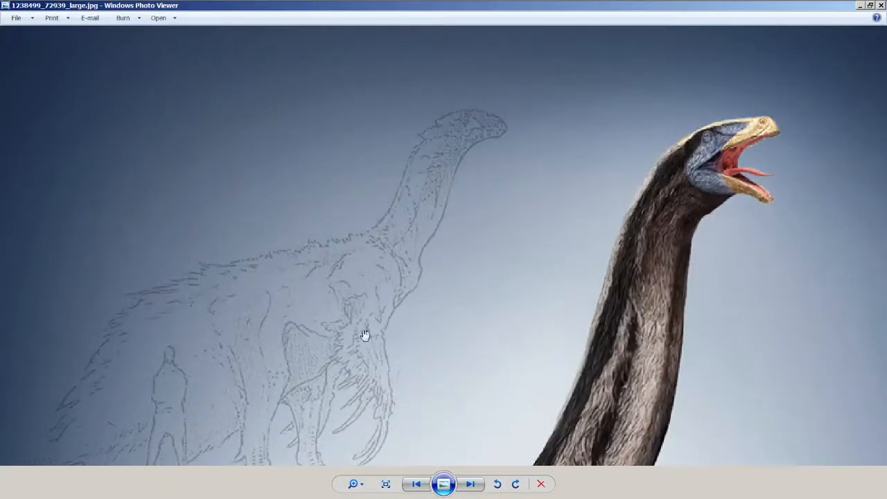
{"action": "left_click_drag", "start_coordinate": [372, 316], "coordinate": [363, 201]}
{"action": "left_click_drag", "start_coordinate": [496, 388], "coordinate": [427, 255]}
{"action": "left_click_drag", "start_coordinate": [398, 386], "coordinate": [438, 277]}
Compare the upright animal's feet, clawed hands and torso with its long neck, head and the neighbouring outline sketch
{"action": "scroll", "coordinate": [426, 377], "scroll_direction": "down", "scroll_amount": 1}
{"action": "scroll", "coordinate": [393, 283], "scroll_direction": "down", "scroll_amount": 1}
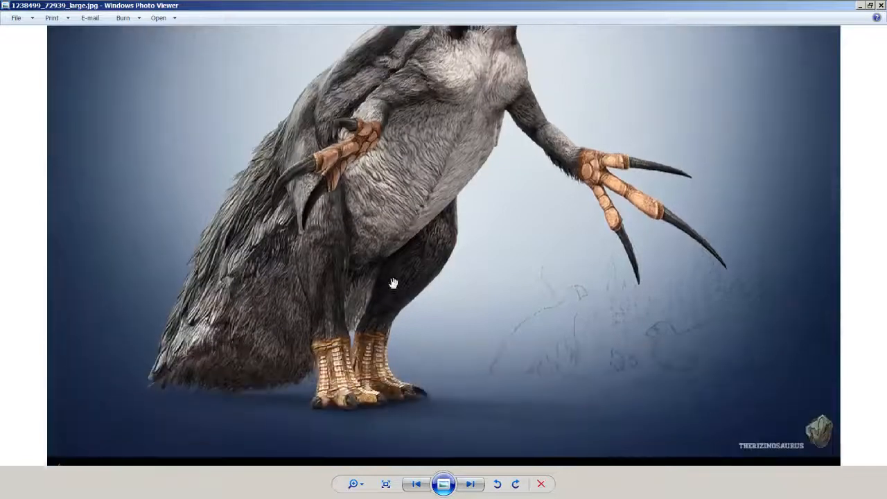
{"action": "left_click_drag", "start_coordinate": [468, 273], "coordinate": [479, 416]}
{"action": "scroll", "coordinate": [377, 326], "scroll_direction": "down", "scroll_amount": 2}
{"action": "scroll", "coordinate": [228, 168], "scroll_direction": "up", "scroll_amount": 1}
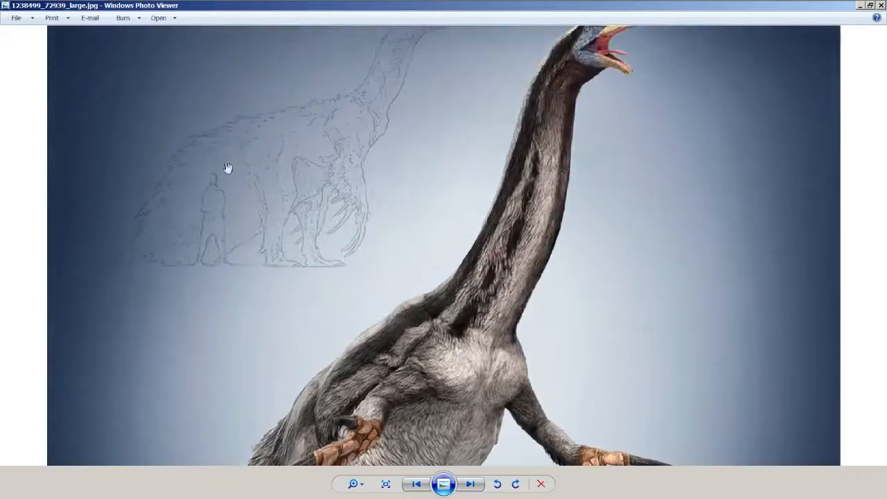
{"action": "scroll", "coordinate": [388, 321], "scroll_direction": "up", "scroll_amount": 1}
{"action": "left_click_drag", "start_coordinate": [422, 448], "coordinate": [431, 142]}
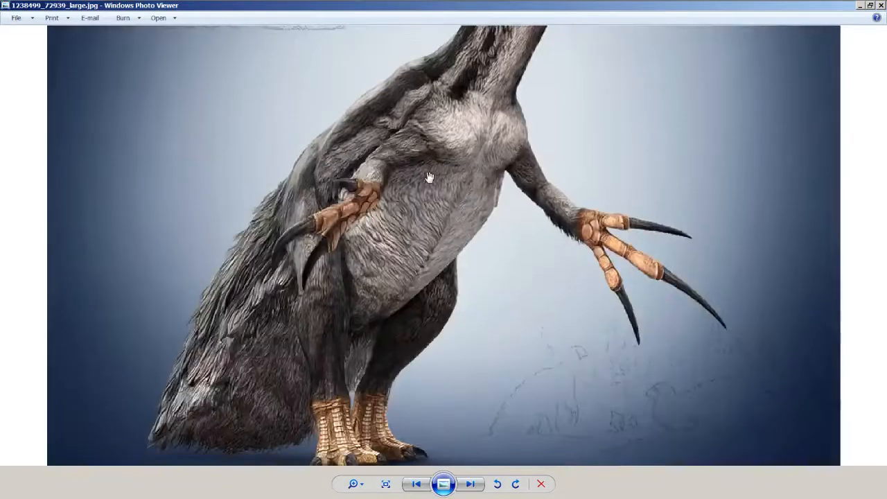
{"action": "mouse_move", "coordinate": [483, 197]}
{"action": "left_mouse_down"}
{"action": "mouse_move", "coordinate": [424, 305]}
{"action": "mouse_move", "coordinate": [433, 450]}
{"action": "left_mouse_up"}
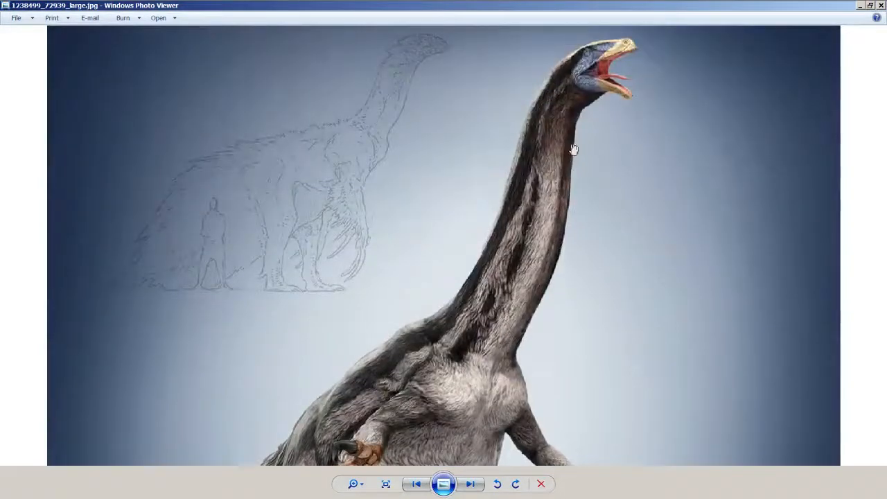
{"action": "left_click_drag", "start_coordinate": [574, 151], "coordinate": [548, 224]}
{"action": "left_click_drag", "start_coordinate": [412, 366], "coordinate": [529, 237]}
{"action": "scroll", "coordinate": [502, 305], "scroll_direction": "down", "scroll_amount": 1}
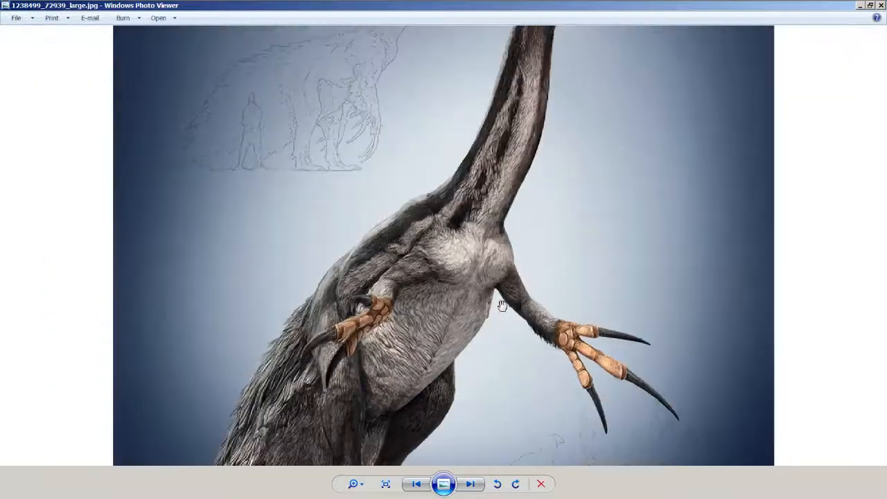
Study the feathered belly, tail plumage, legs and scaly feet of the upright animal
{"action": "left_click_drag", "start_coordinate": [417, 385], "coordinate": [463, 305]}
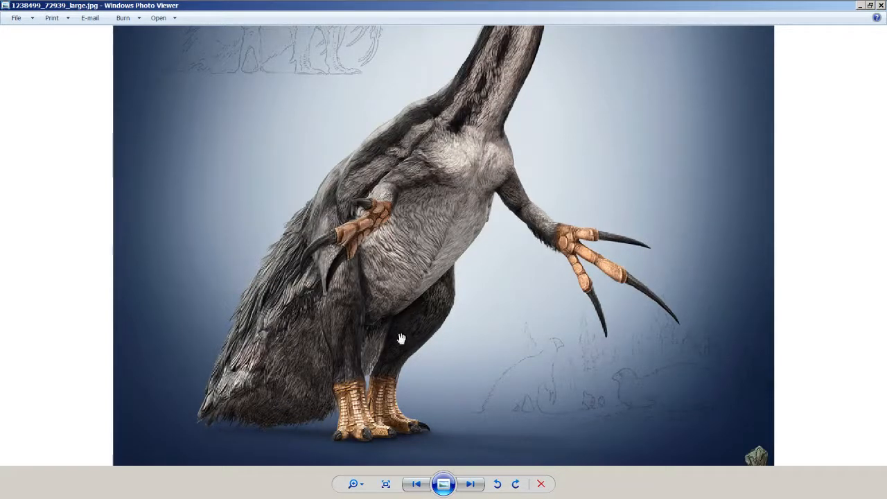
{"action": "left_click_drag", "start_coordinate": [402, 340], "coordinate": [405, 373]}
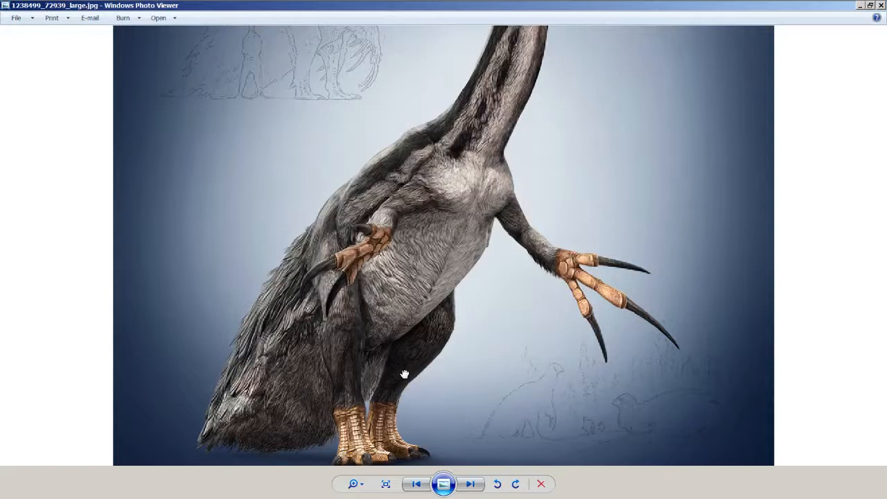
{"action": "mouse_move", "coordinate": [404, 374]}
{"action": "left_mouse_down"}
{"action": "mouse_move", "coordinate": [402, 382]}
{"action": "mouse_move", "coordinate": [415, 334]}
{"action": "left_mouse_up"}
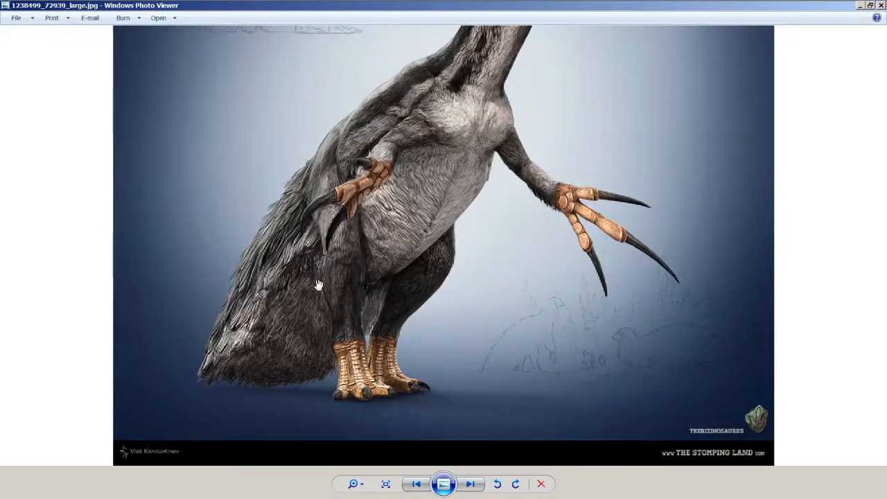
{"action": "left_click_drag", "start_coordinate": [368, 252], "coordinate": [381, 305]}
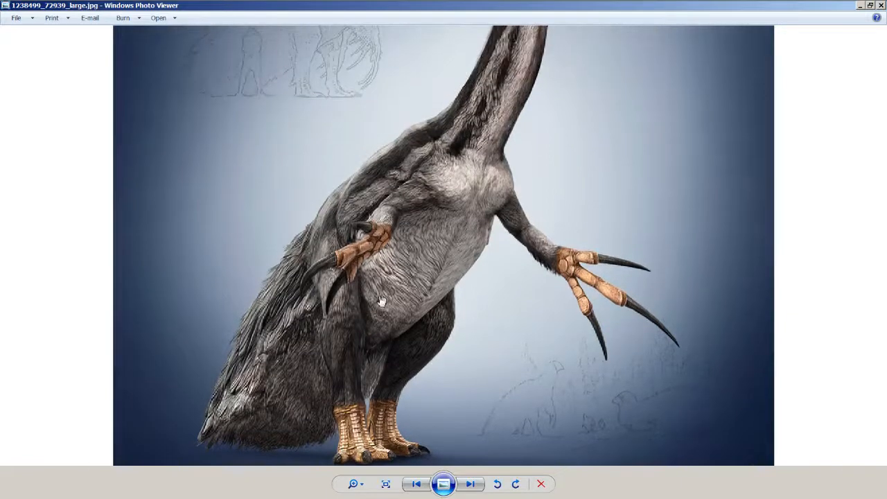
{"action": "left_click_drag", "start_coordinate": [434, 346], "coordinate": [441, 306]}
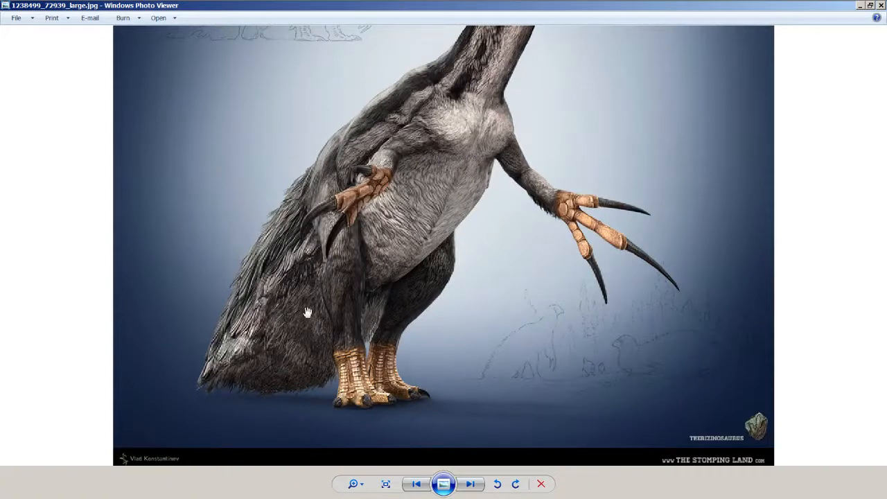
{"action": "left_click_drag", "start_coordinate": [339, 254], "coordinate": [332, 317]}
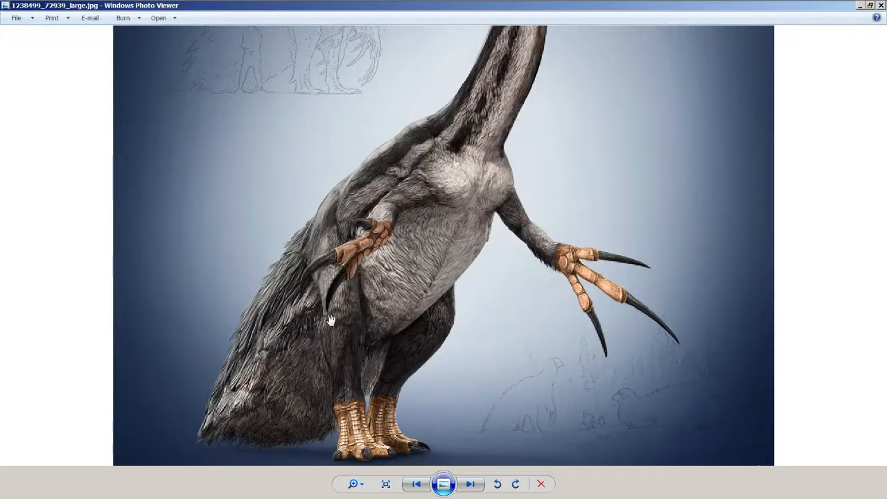
{"action": "left_click_drag", "start_coordinate": [331, 321], "coordinate": [333, 377]}
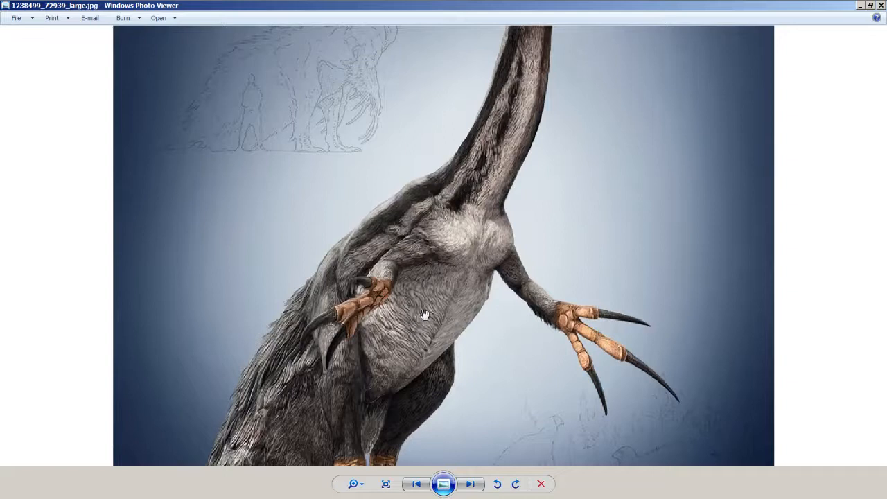
{"action": "left_click_drag", "start_coordinate": [427, 313], "coordinate": [430, 254]}
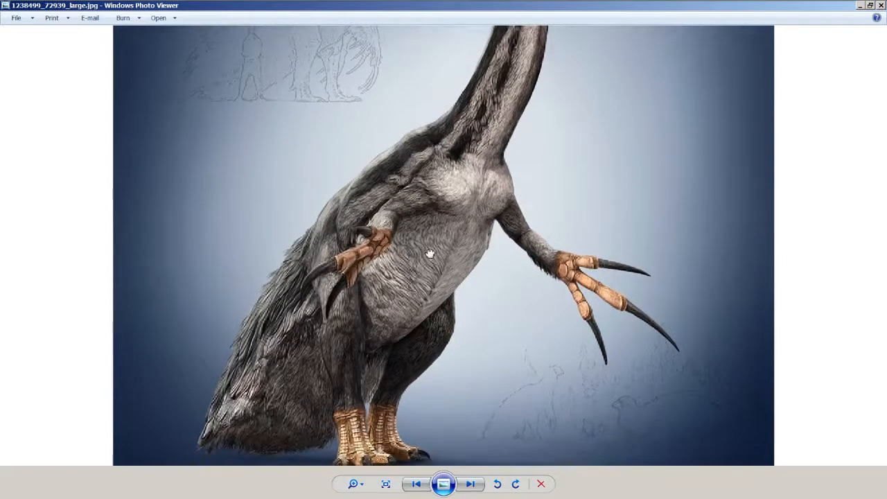
{"action": "left_click_drag", "start_coordinate": [429, 253], "coordinate": [408, 222]}
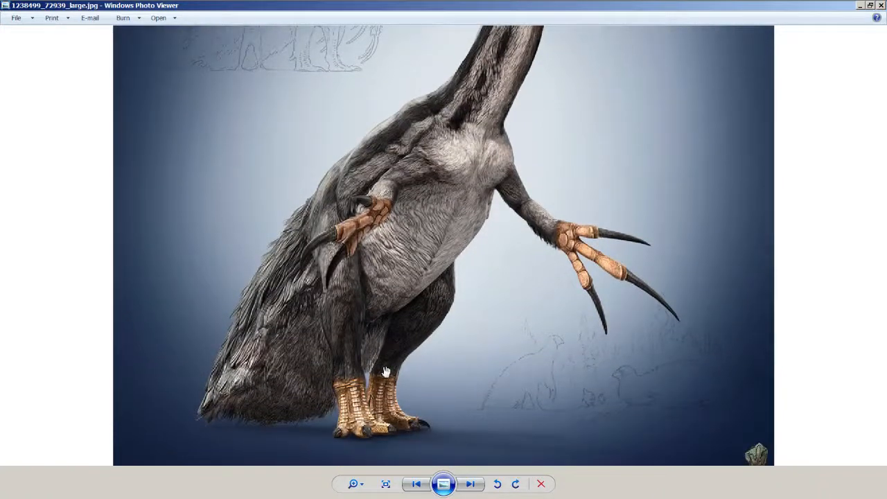
Examine how the thighs and lower legs connect to the belly behind the hanging clawed hand
{"action": "left_click_drag", "start_coordinate": [369, 358], "coordinate": [368, 341]}
{"action": "left_click_drag", "start_coordinate": [394, 285], "coordinate": [375, 341]}
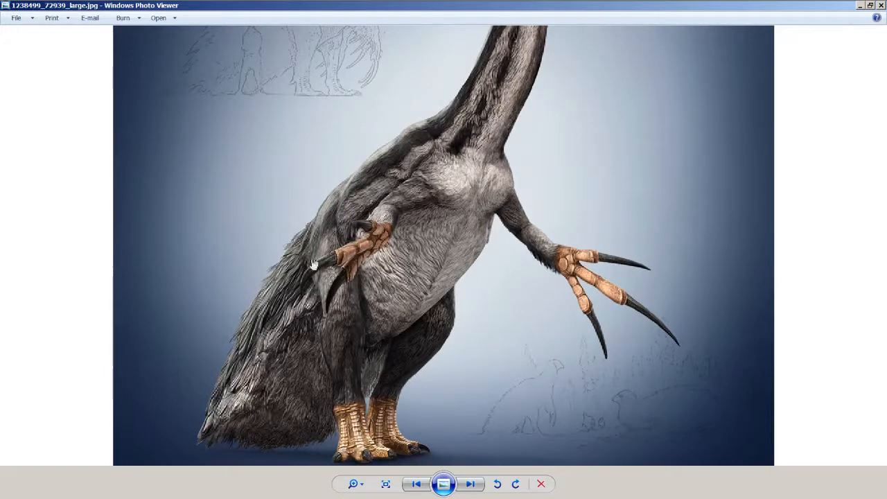
{"action": "left_click_drag", "start_coordinate": [409, 316], "coordinate": [376, 362]}
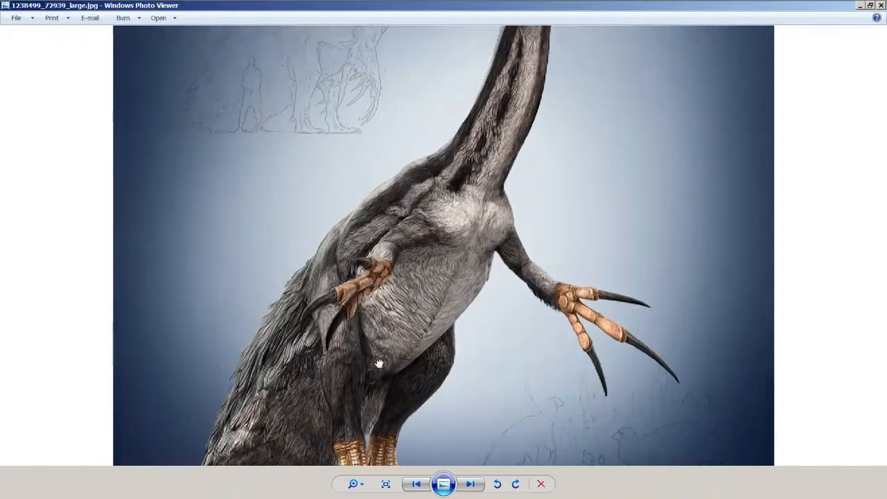
{"action": "left_click_drag", "start_coordinate": [321, 317], "coordinate": [360, 249]}
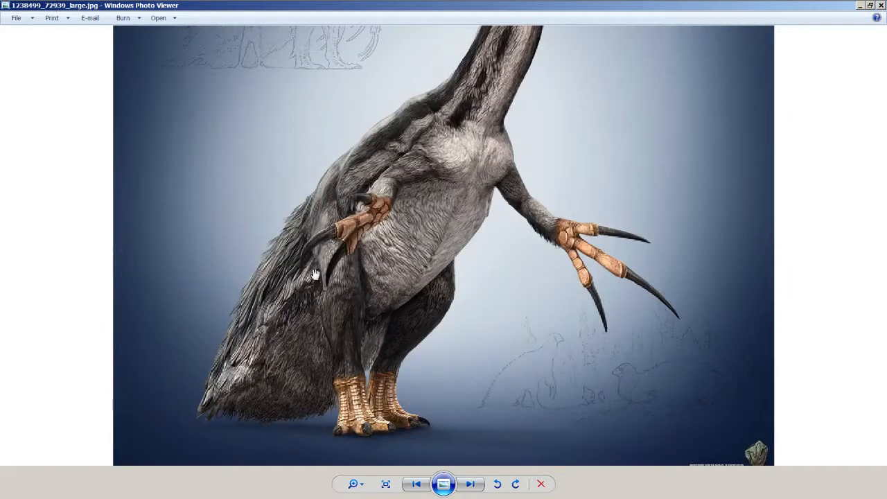
{"action": "left_click_drag", "start_coordinate": [377, 304], "coordinate": [367, 353]}
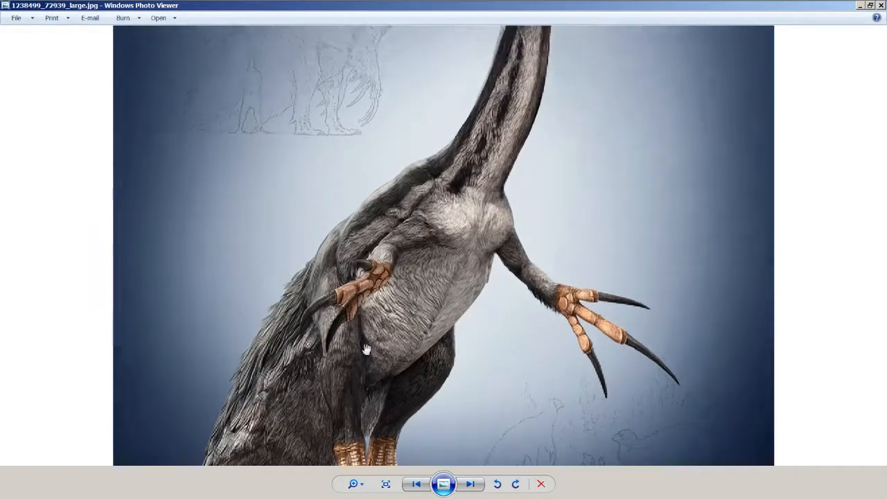
{"action": "left_click_drag", "start_coordinate": [447, 295], "coordinate": [391, 280]}
Follow the neck up to the head and examine the open beak, tongue, eye and blue facial skin up close
{"action": "scroll", "coordinate": [426, 373], "scroll_direction": "down", "scroll_amount": 2}
{"action": "left_click_drag", "start_coordinate": [461, 189], "coordinate": [452, 262]}
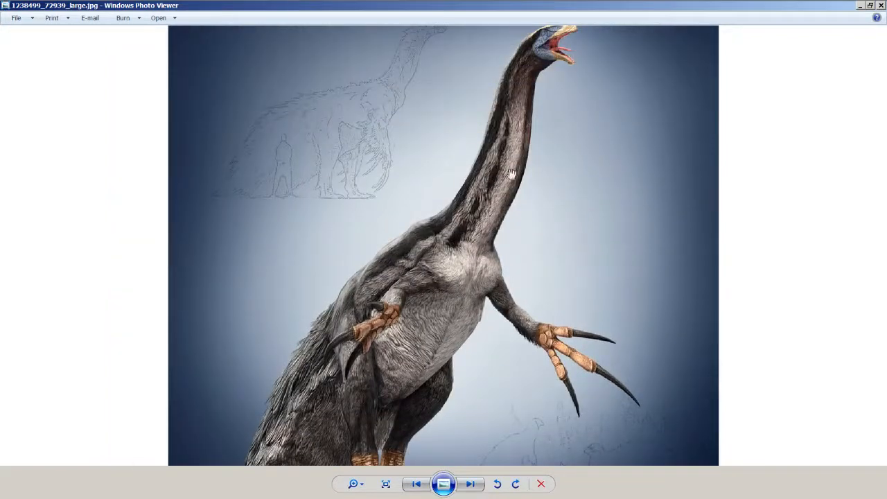
{"action": "scroll", "coordinate": [516, 168], "scroll_direction": "up", "scroll_amount": 3}
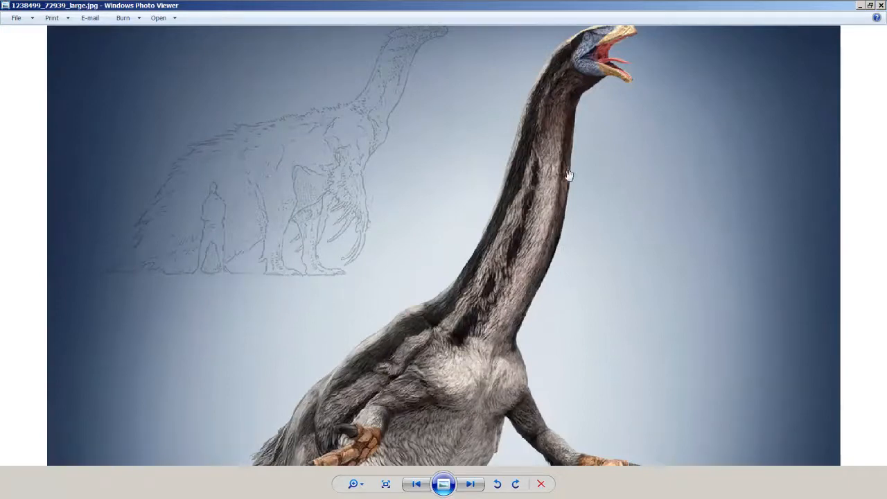
{"action": "left_click_drag", "start_coordinate": [569, 174], "coordinate": [473, 238]}
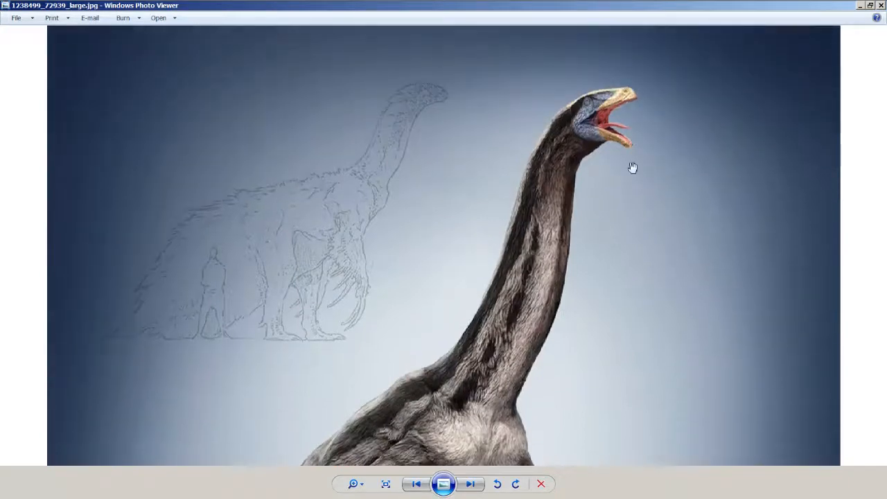
{"action": "scroll", "coordinate": [631, 174], "scroll_direction": "up", "scroll_amount": 3}
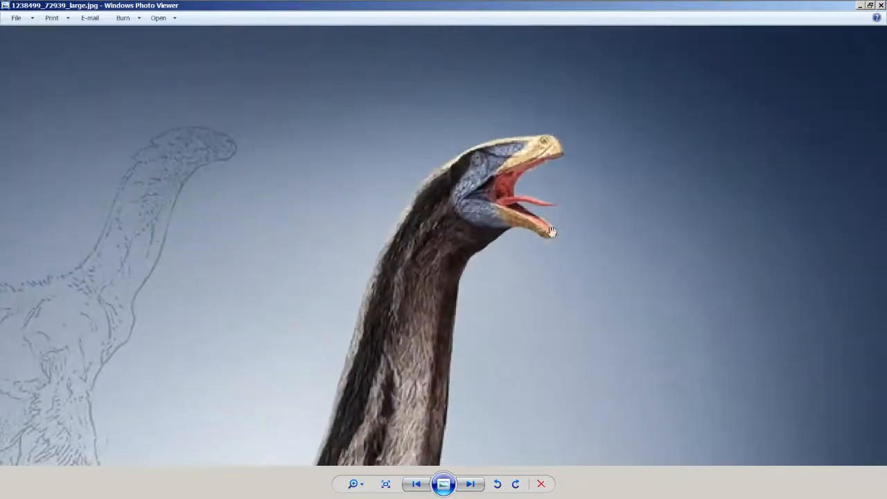
{"action": "scroll", "coordinate": [514, 195], "scroll_direction": "up", "scroll_amount": 3}
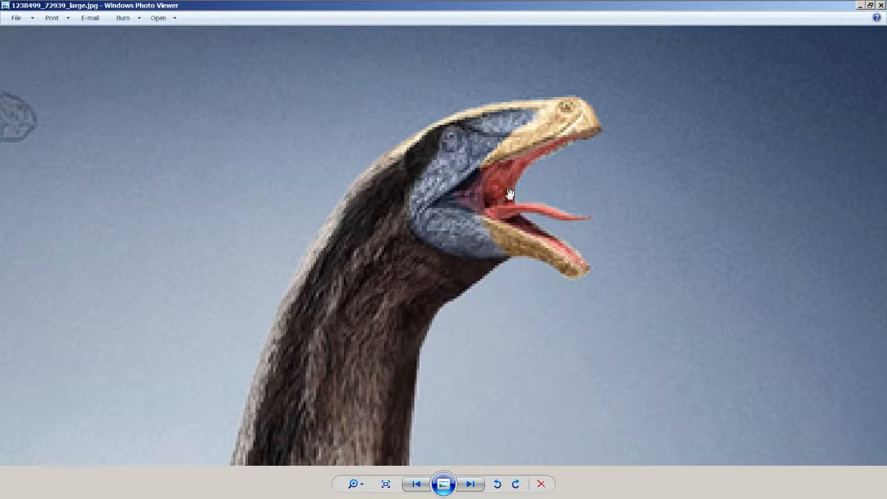
{"action": "left_click_drag", "start_coordinate": [443, 133], "coordinate": [534, 252]}
{"action": "scroll", "coordinate": [524, 252], "scroll_direction": "down", "scroll_amount": 1}
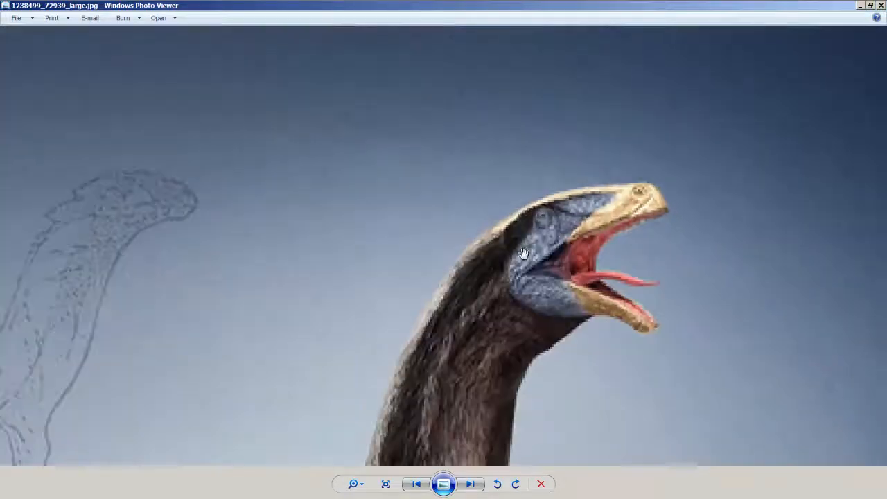
{"action": "left_click_drag", "start_coordinate": [575, 288], "coordinate": [449, 231]}
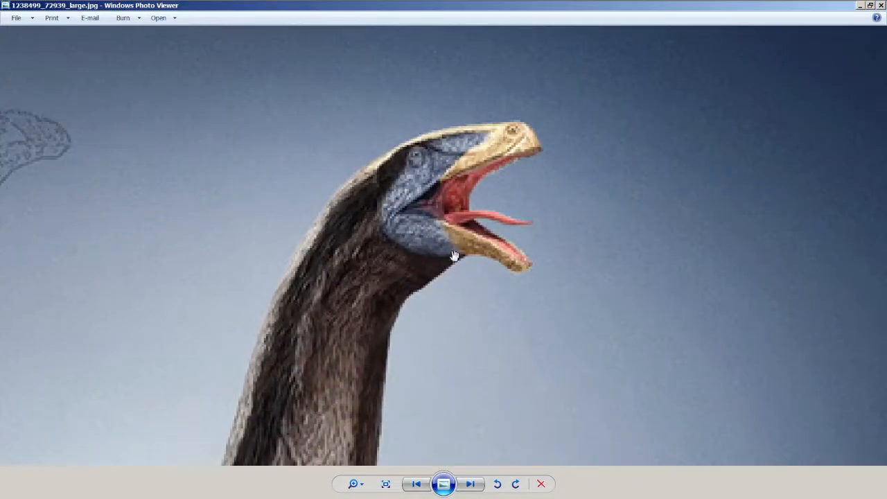
Bring up the next reference picture, the grey side-view Therizinosaurus sculpt, and enlarge it to view the whole body
{"action": "left_click", "coordinate": [470, 483]}
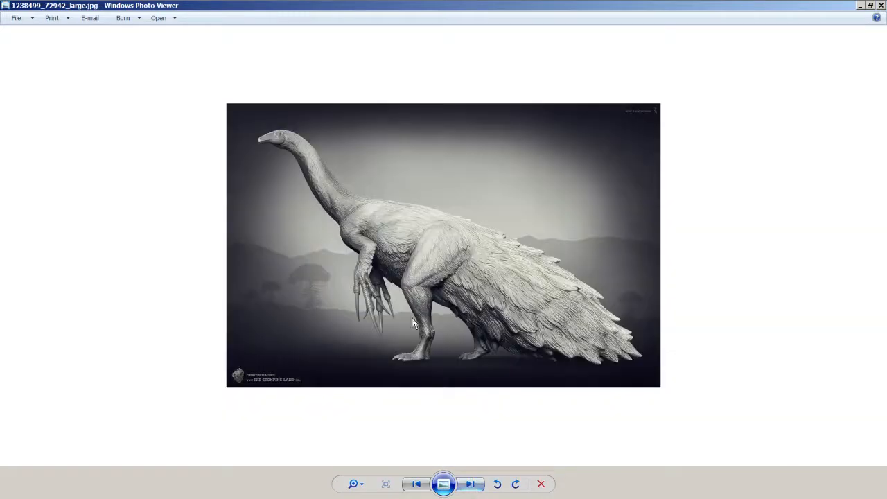
{"action": "scroll", "coordinate": [408, 301], "scroll_direction": "up", "scroll_amount": 1}
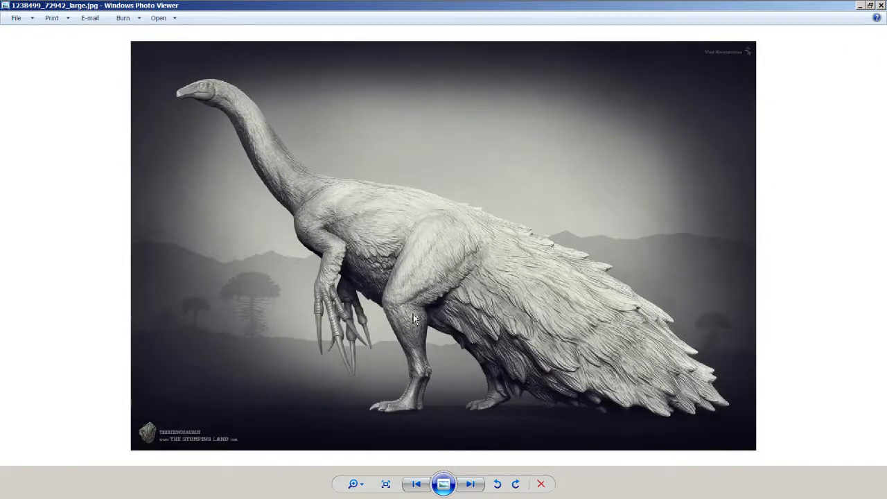
Browse past the wireframe render to the forest painting and examine the feeding Therizinosaurus's blue-crested head, neck and claws up close
{"action": "left_click", "coordinate": [471, 484]}
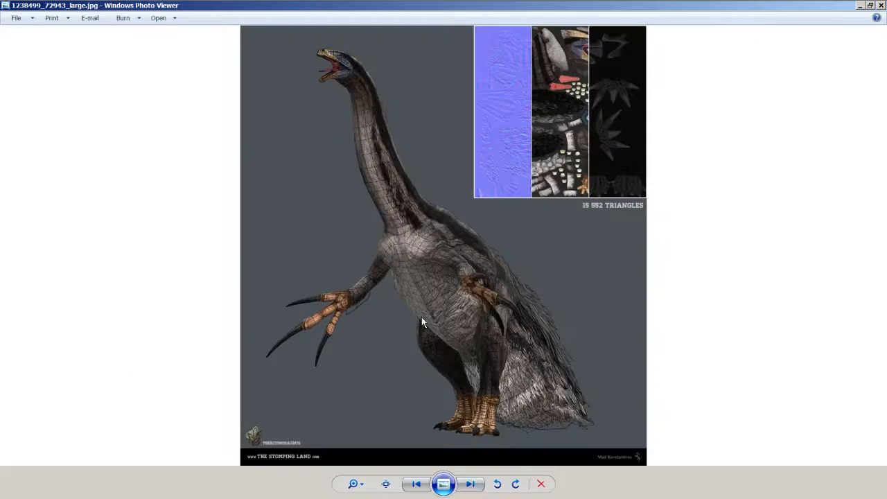
{"action": "left_click", "coordinate": [471, 483]}
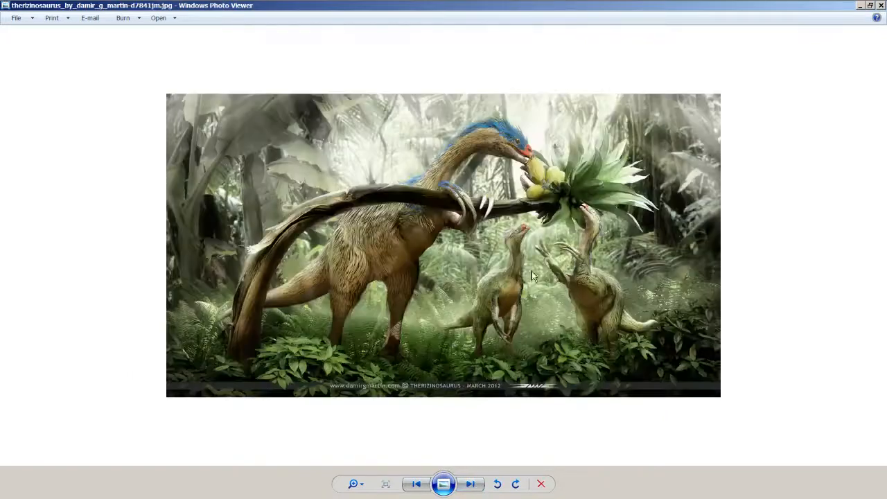
{"action": "scroll", "coordinate": [513, 220], "scroll_direction": "up", "scroll_amount": 4}
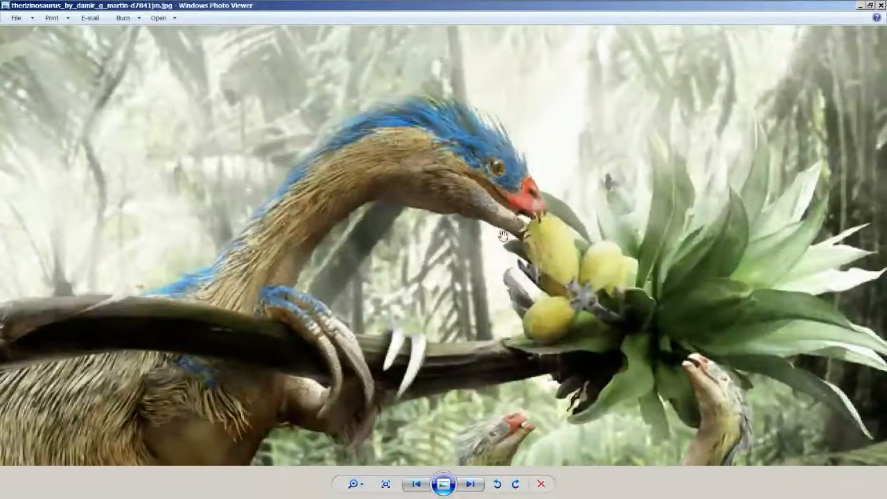
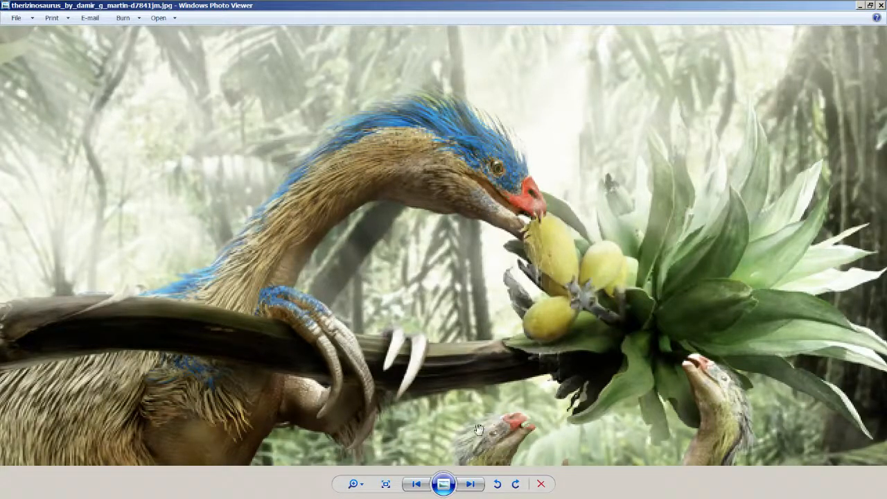
Bring up the dark forest painting in therizinosaurus1.jpg and examine the animal's head, beak and neck up close
{"action": "left_click", "coordinate": [471, 484]}
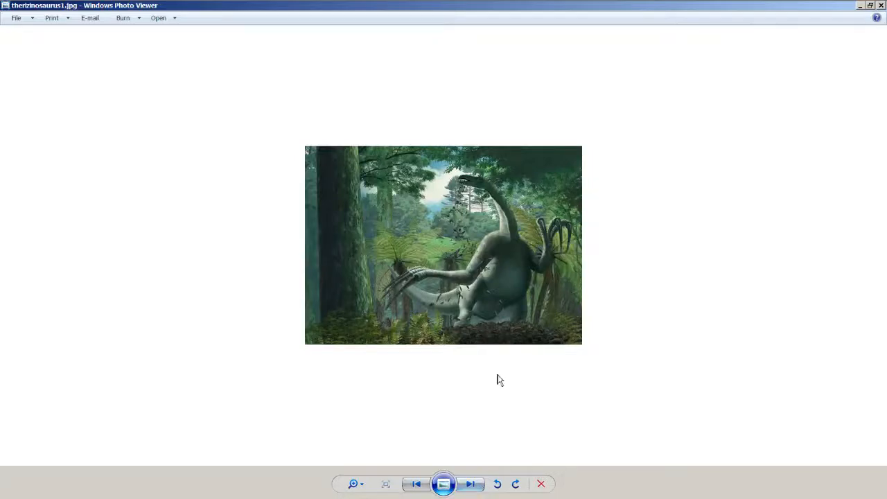
{"action": "scroll", "coordinate": [493, 228], "scroll_direction": "up", "scroll_amount": 4}
{"action": "left_click_drag", "start_coordinate": [526, 104], "coordinate": [401, 287]}
{"action": "scroll", "coordinate": [579, 139], "scroll_direction": "up", "scroll_amount": 2}
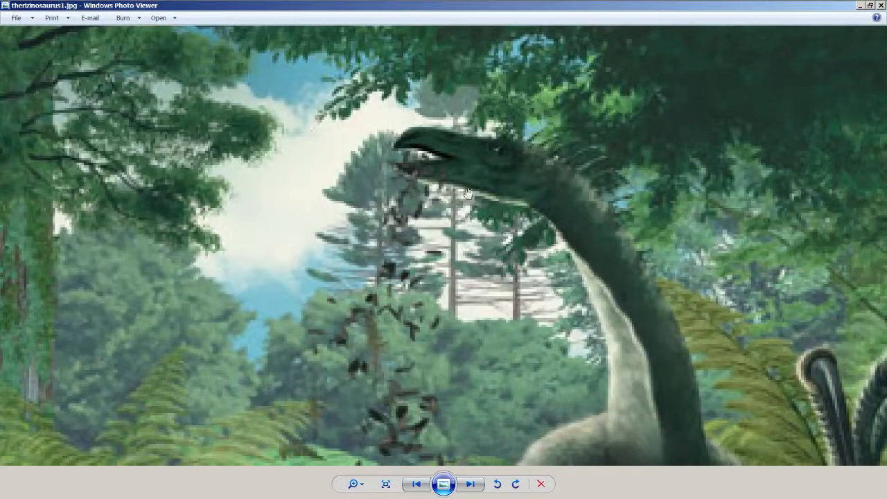
Bring up the Nothronychus side-view illustration and examine its feathered body, neck and claws enlarged
{"action": "left_click", "coordinate": [471, 484]}
{"action": "scroll", "coordinate": [244, 206], "scroll_direction": "up", "scroll_amount": 4}
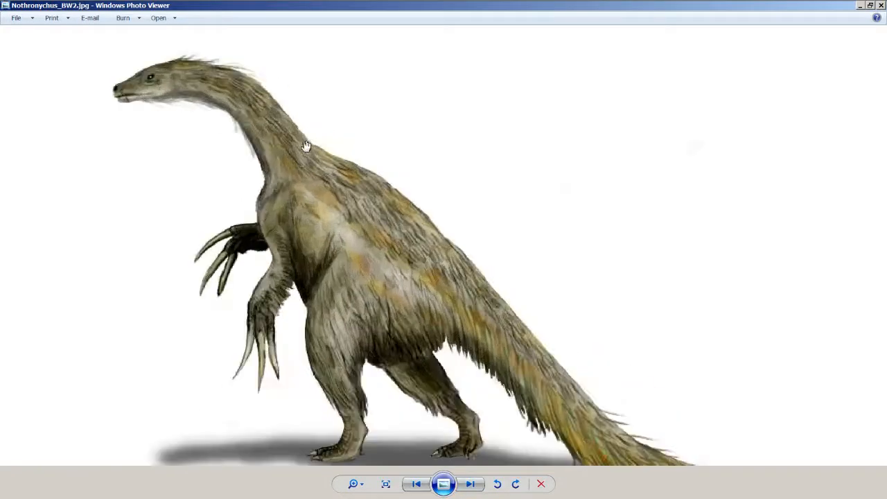
{"action": "left_click_drag", "start_coordinate": [281, 198], "coordinate": [461, 456]}
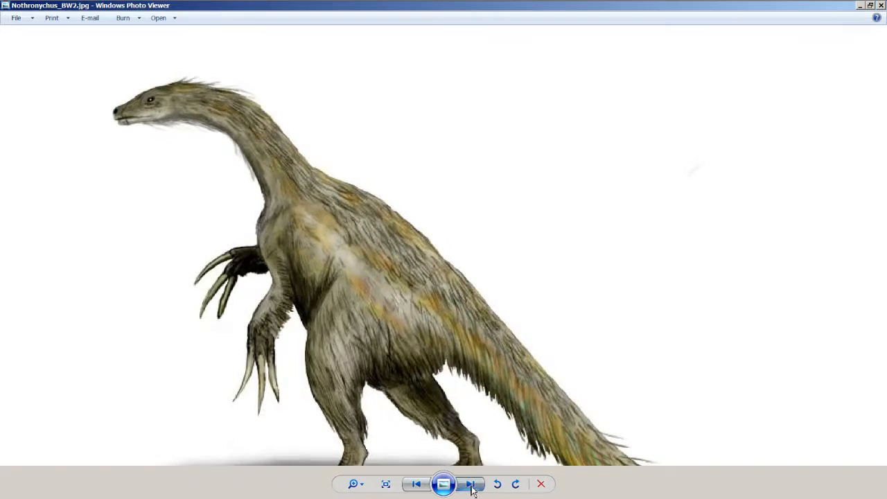
Check the Therizinosaurus scale chart, and study the open-beaked head and neck in the following picture up close
{"action": "key", "text": "Right"}
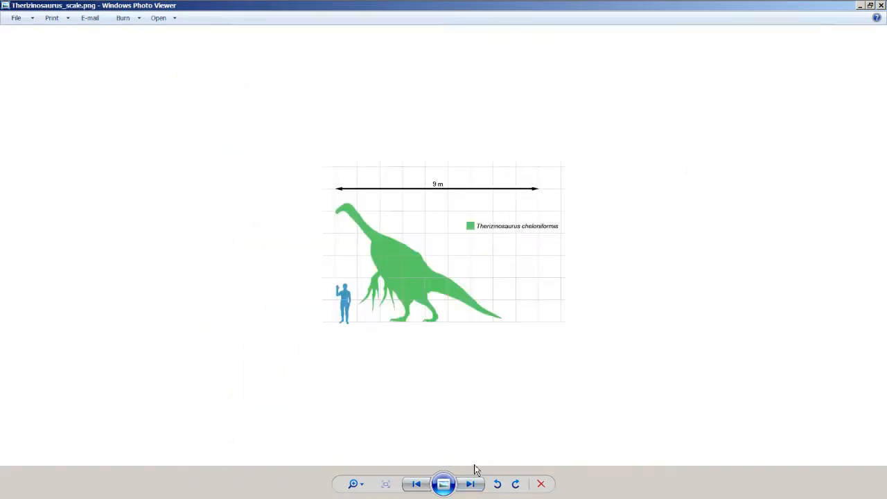
{"action": "key", "text": "Right"}
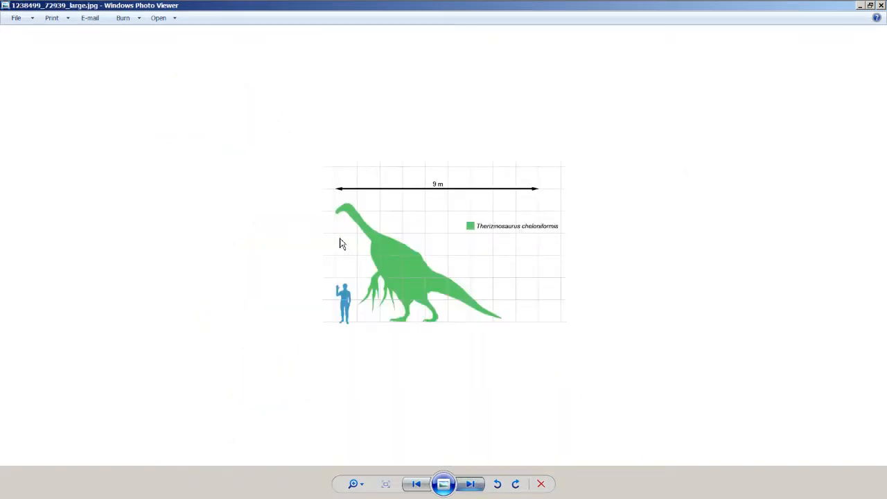
{"action": "scroll", "coordinate": [560, 77], "scroll_direction": "up", "scroll_amount": 6}
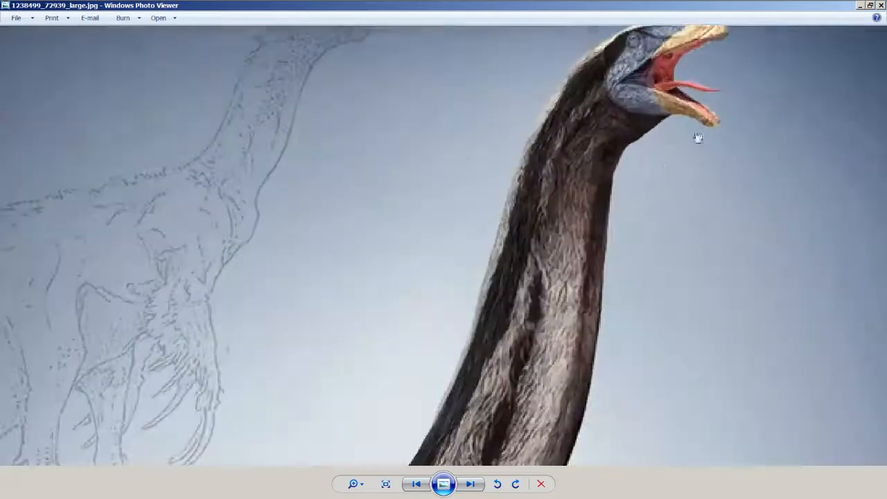
{"action": "left_click_drag", "start_coordinate": [697, 139], "coordinate": [414, 337]}
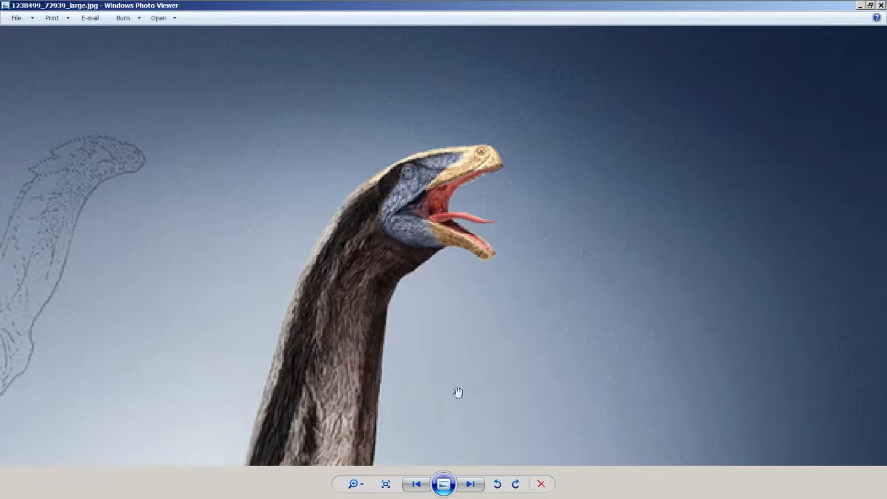
Put the reference pictures away, return to ZBrush and frame the whole assembled Deinocheirus model from the side
{"action": "left_click", "coordinate": [471, 483]}
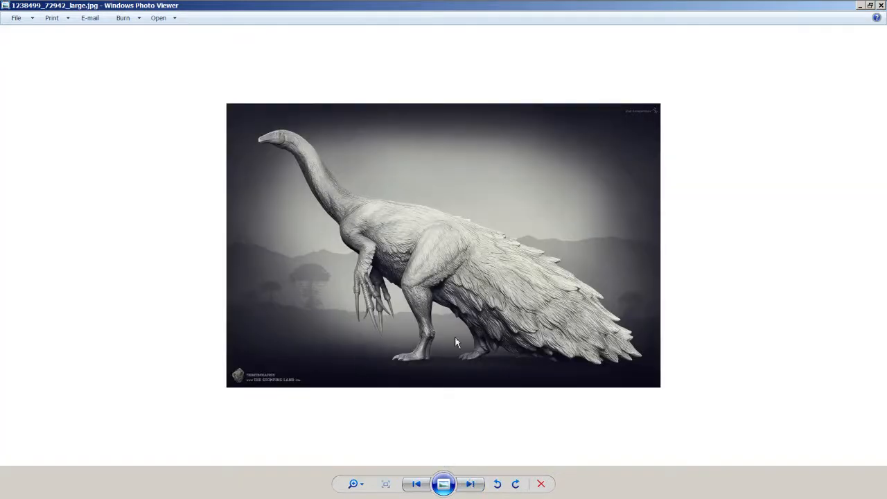
{"action": "left_click", "coordinate": [871, 6]}
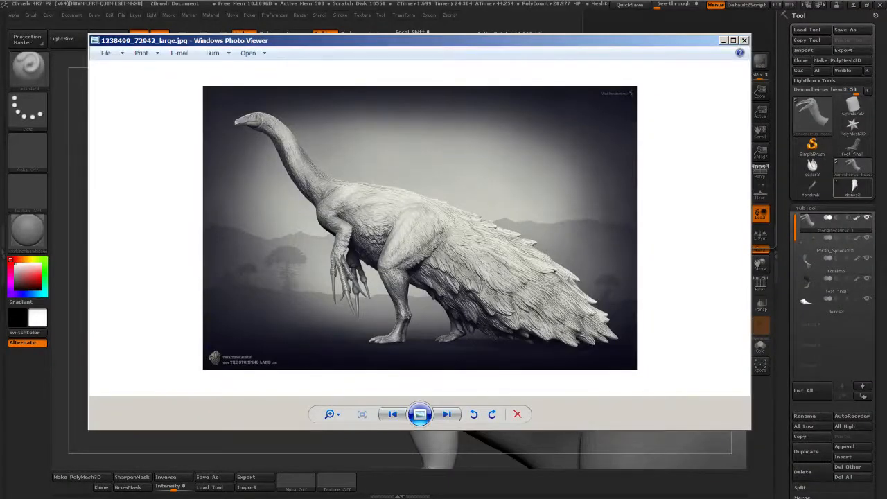
{"action": "left_click_drag", "start_coordinate": [208, 40], "coordinate": [870, 47]}
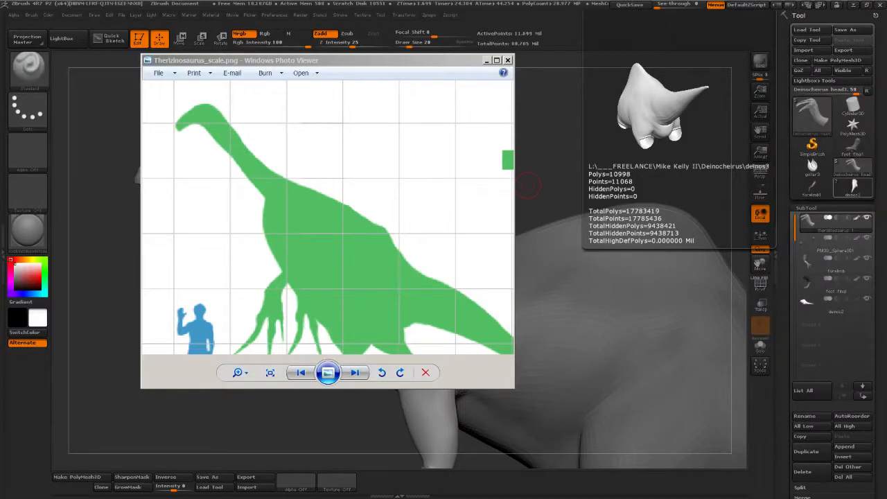
{"action": "left_click", "coordinate": [466, 62]}
{"action": "left_click", "coordinate": [528, 186]}
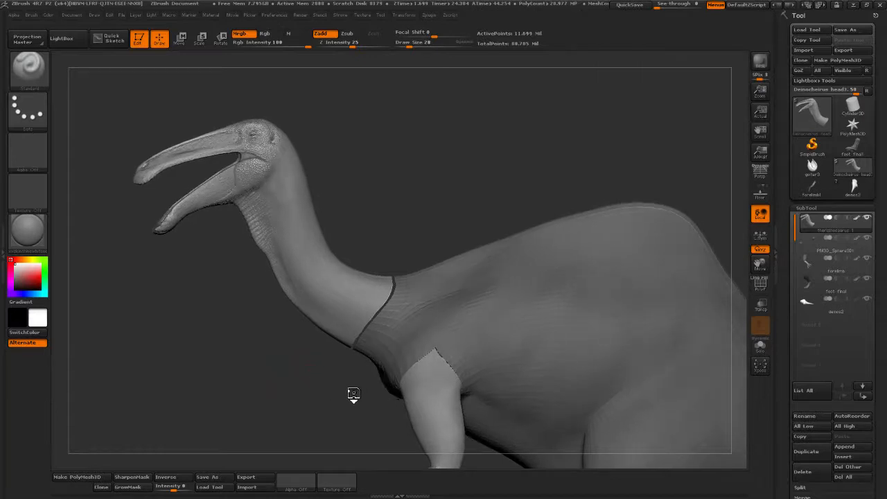
{"action": "left_click_drag", "start_coordinate": [353, 394], "coordinate": [494, 323]}
{"action": "left_click_drag", "start_coordinate": [467, 356], "coordinate": [410, 378]}
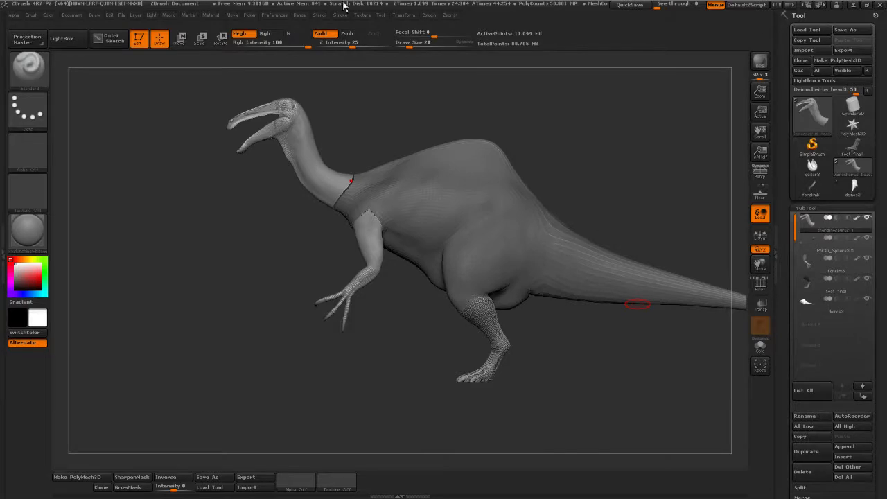
Switch to Photoshop and crop devolucion.JPG to the area around the Reconstruction skeleton
{"action": "mouse_move", "coordinate": [182, 5]}
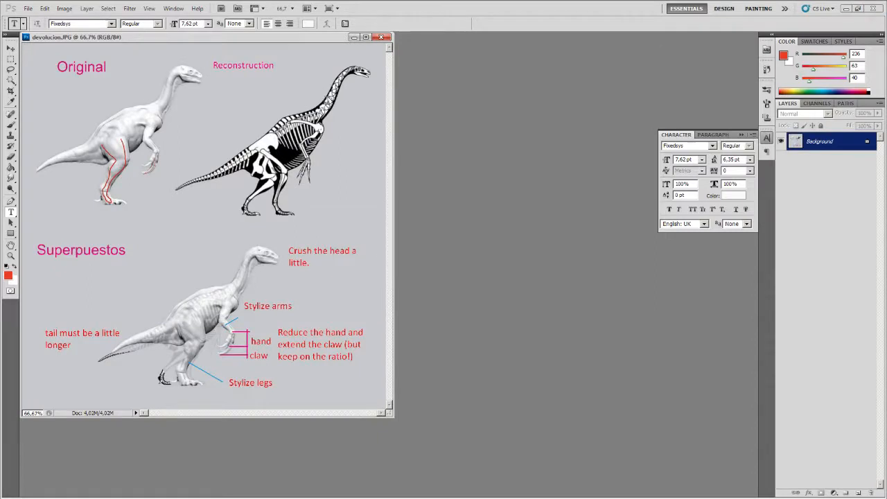
{"action": "key", "text": "c"}
{"action": "mouse_move", "coordinate": [185, 45]}
{"action": "left_mouse_down"}
{"action": "mouse_move", "coordinate": [361, 246]}
{"action": "mouse_move", "coordinate": [386, 255]}
{"action": "left_mouse_up"}
{"action": "left_click_drag", "start_coordinate": [320, 172], "coordinate": [302, 173]}
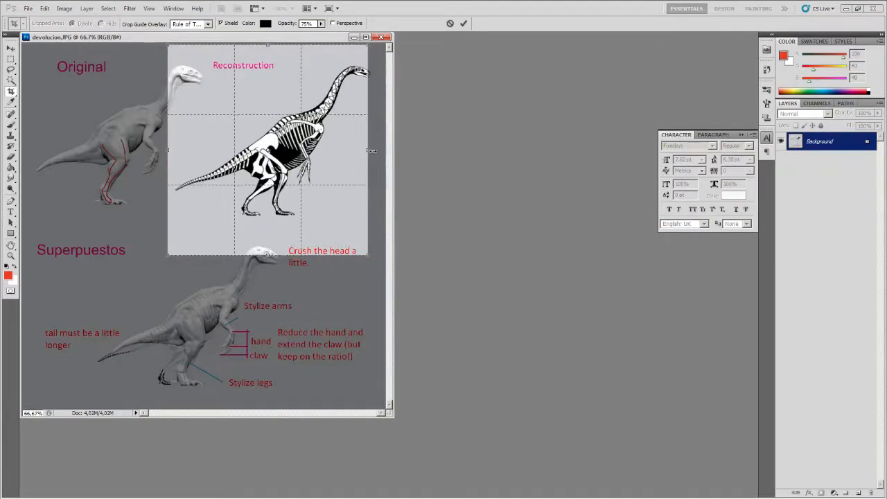
{"action": "left_click_drag", "start_coordinate": [368, 154], "coordinate": [380, 153]}
{"action": "right_click", "coordinate": [350, 139]}
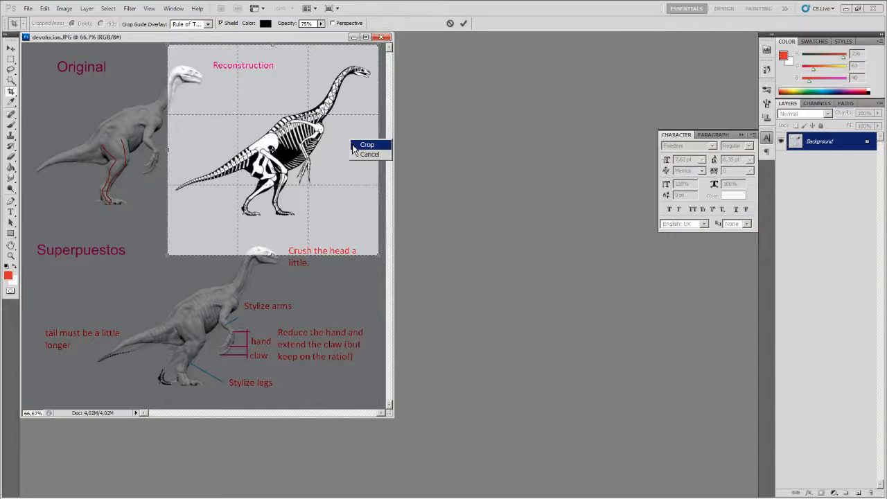
{"action": "left_click", "coordinate": [362, 143]}
Paint over the leftover texts and partial heads around the skeleton with the sampled grey background colour
{"action": "left_click_drag", "start_coordinate": [239, 262], "coordinate": [444, 402]}
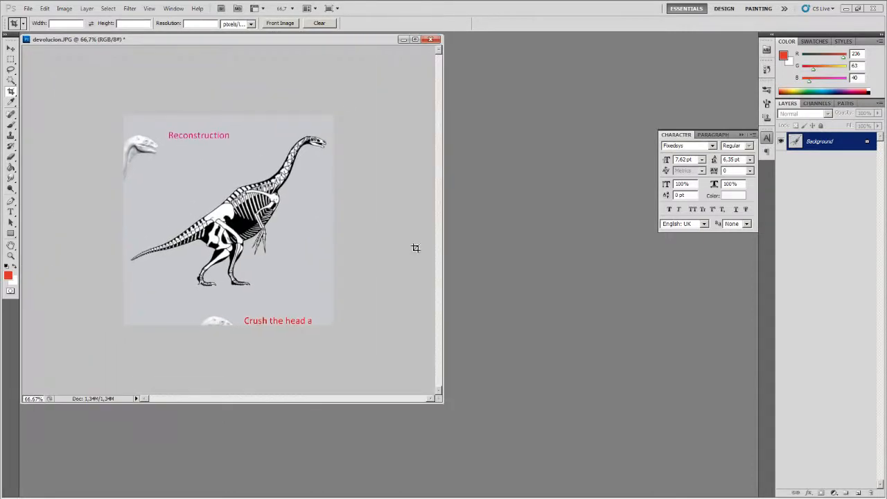
{"action": "key", "text": "b"}
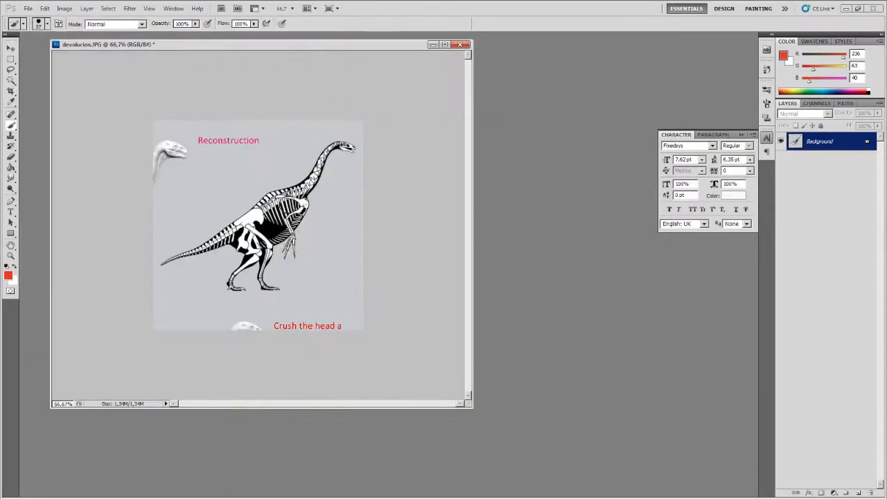
{"action": "left_click", "coordinate": [212, 318], "text": "alt"}
{"action": "mouse_move", "coordinate": [230, 325]}
{"action": "left_mouse_down"}
{"action": "mouse_move", "coordinate": [312, 317]}
{"action": "mouse_move", "coordinate": [362, 331]}
{"action": "mouse_move", "coordinate": [304, 335]}
{"action": "left_mouse_up"}
{"action": "mouse_move", "coordinate": [215, 130]}
{"action": "left_mouse_down"}
{"action": "mouse_move", "coordinate": [216, 144]}
{"action": "mouse_move", "coordinate": [271, 141]}
{"action": "mouse_move", "coordinate": [168, 157]}
{"action": "mouse_move", "coordinate": [192, 136]}
{"action": "mouse_move", "coordinate": [200, 155]}
{"action": "mouse_move", "coordinate": [160, 180]}
{"action": "mouse_move", "coordinate": [173, 161]}
{"action": "left_mouse_up"}
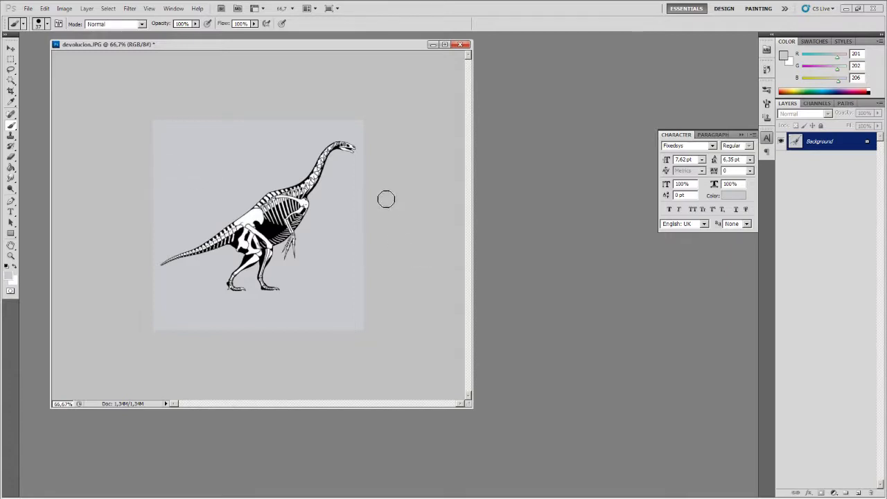
Flip the skeleton image's canvas horizontally so the animal faces the other way
{"action": "key", "text": "m"}
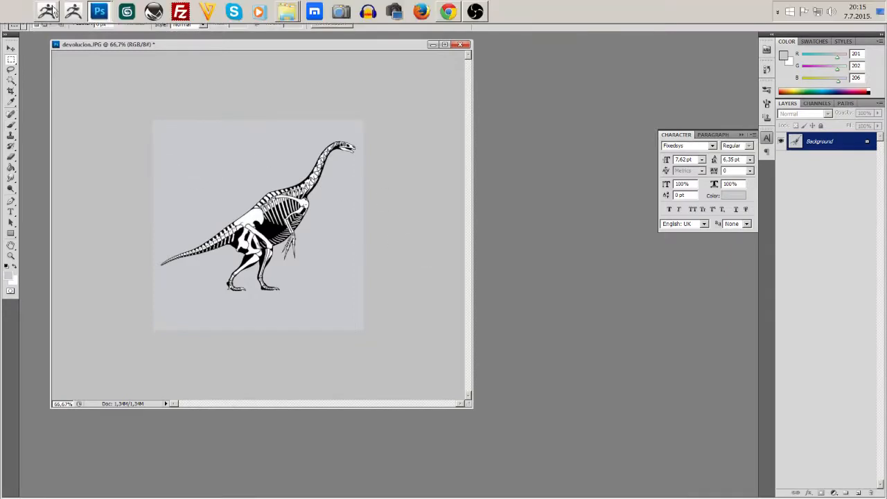
{"action": "left_click", "coordinate": [64, 9]}
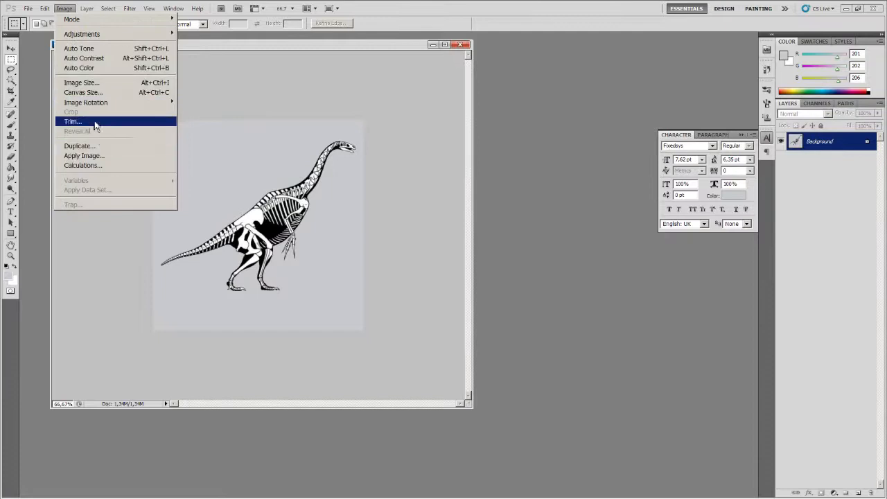
{"action": "mouse_move", "coordinate": [94, 104]}
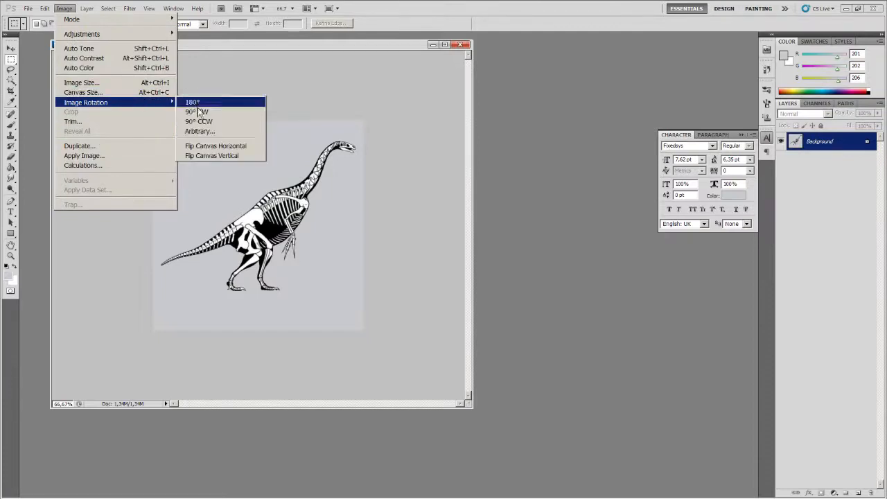
{"action": "left_click", "coordinate": [206, 146]}
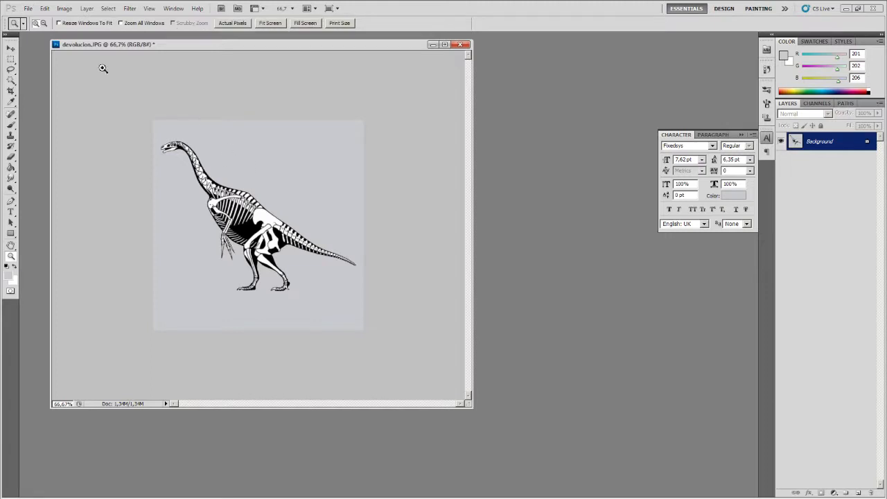
Resize the skeleton image to 1200 pixels wide with its proportions constrained
{"action": "mouse_move", "coordinate": [61, 13]}
{"action": "left_click", "coordinate": [64, 8]}
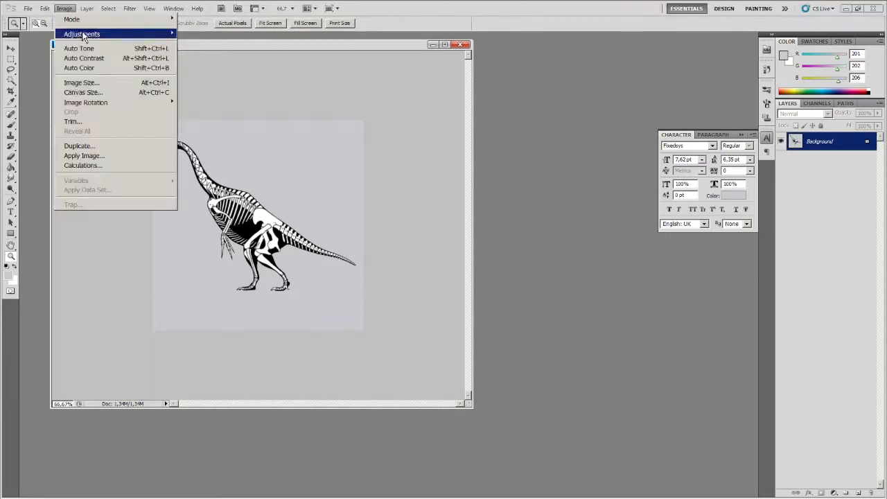
{"action": "left_click", "coordinate": [111, 81]}
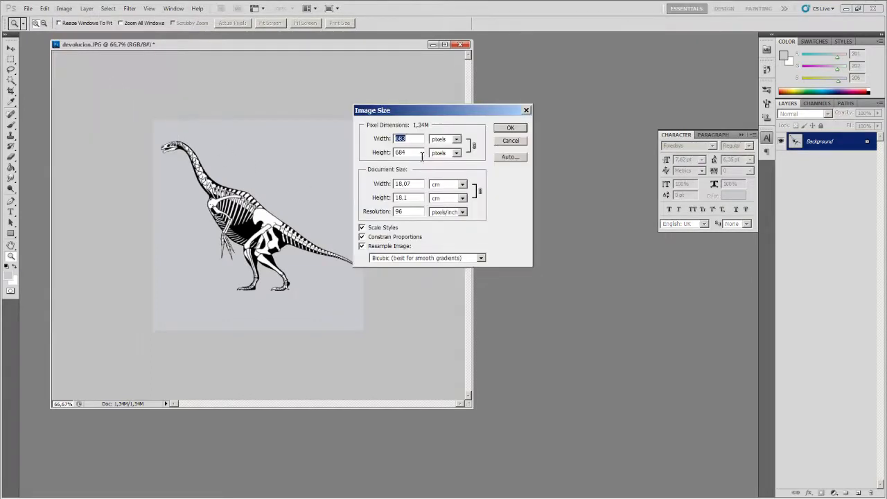
{"action": "type", "text": "1200"}
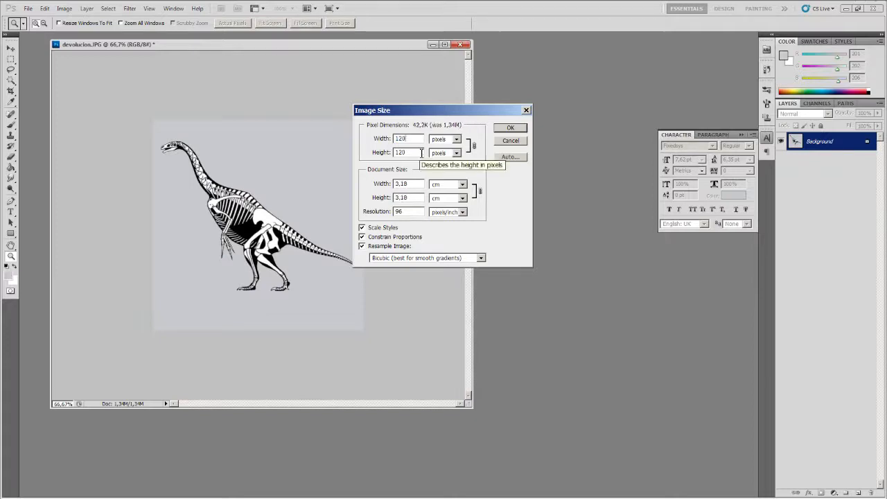
{"action": "left_click", "coordinate": [517, 131]}
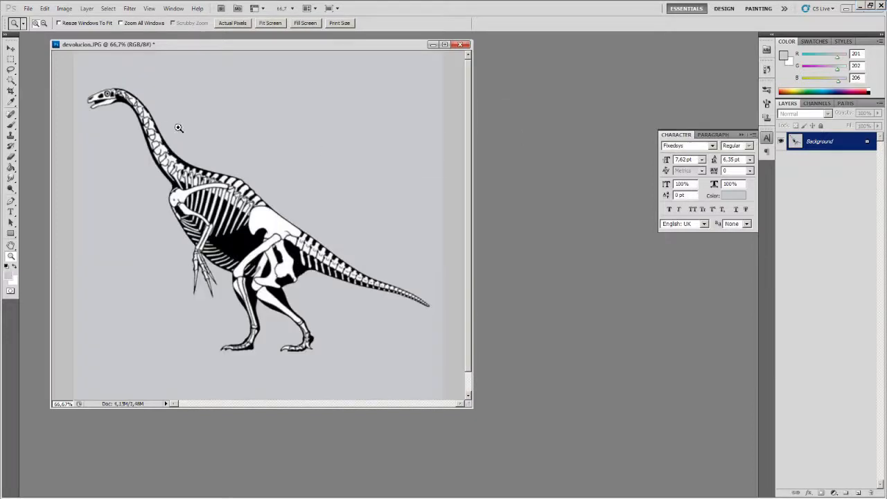
Save the enlarged skeleton image as side.jpg with High JPEG quality and Progressive format, and close it
{"action": "right_click", "coordinate": [273, 157]}
{"action": "left_click", "coordinate": [285, 172]}
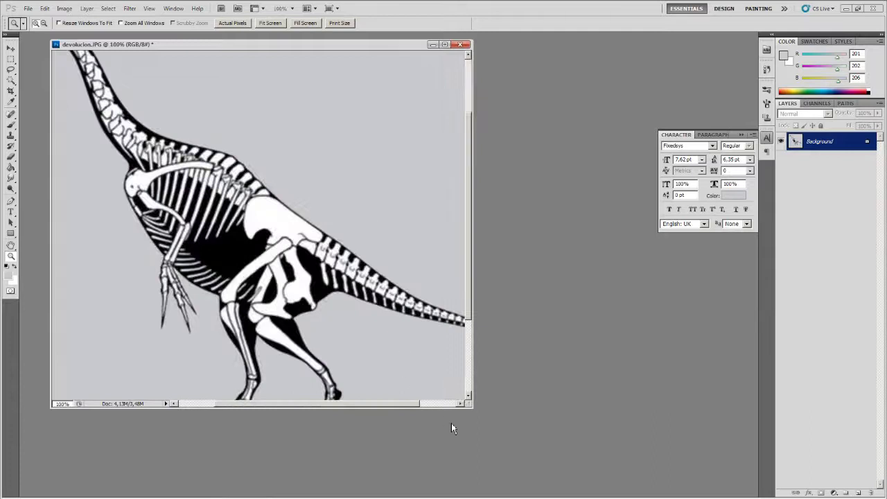
{"action": "left_click_drag", "start_coordinate": [472, 409], "coordinate": [691, 477]}
{"action": "scroll", "coordinate": [437, 123], "scroll_direction": "up", "scroll_amount": 5}
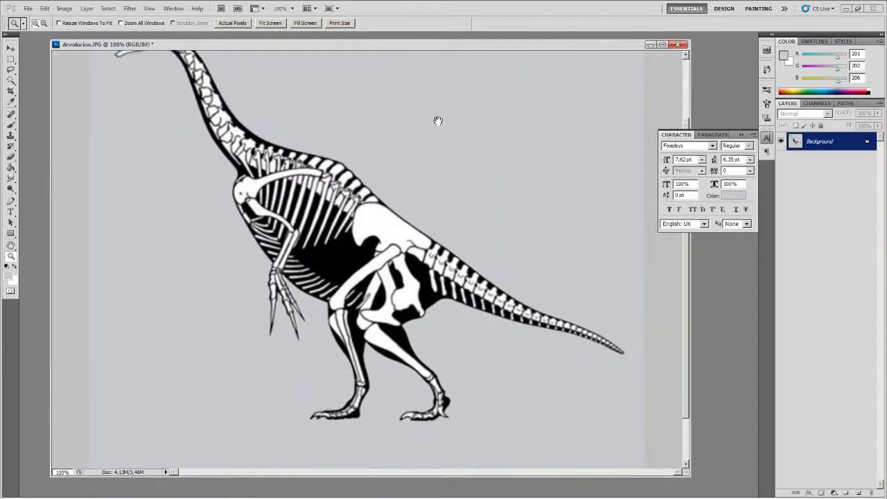
{"action": "left_click_drag", "start_coordinate": [430, 176], "coordinate": [416, 143]}
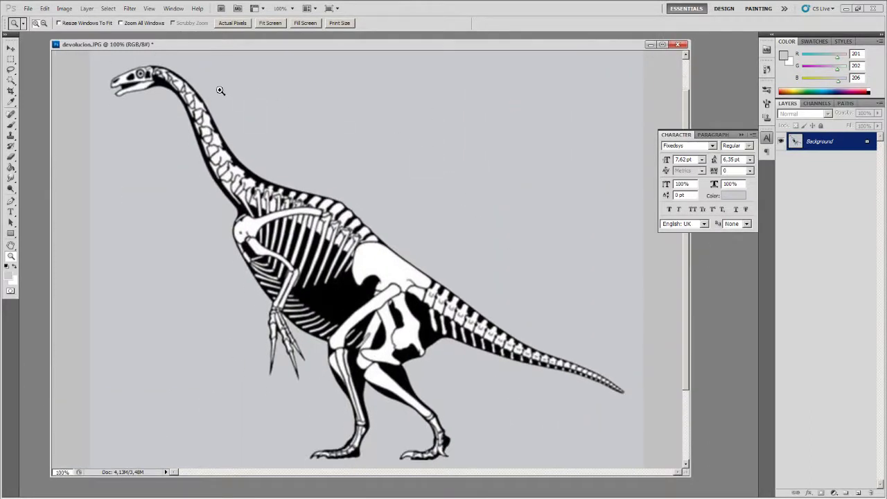
{"action": "left_click", "coordinate": [28, 9]}
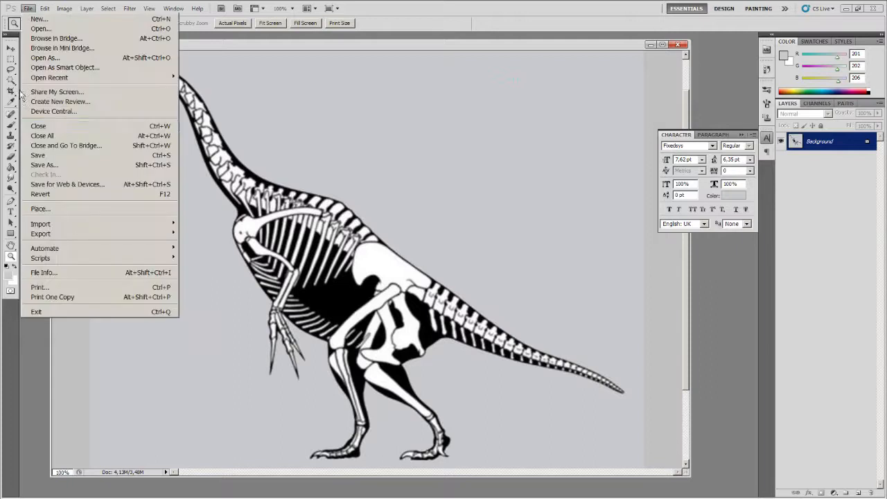
{"action": "left_click", "coordinate": [43, 165]}
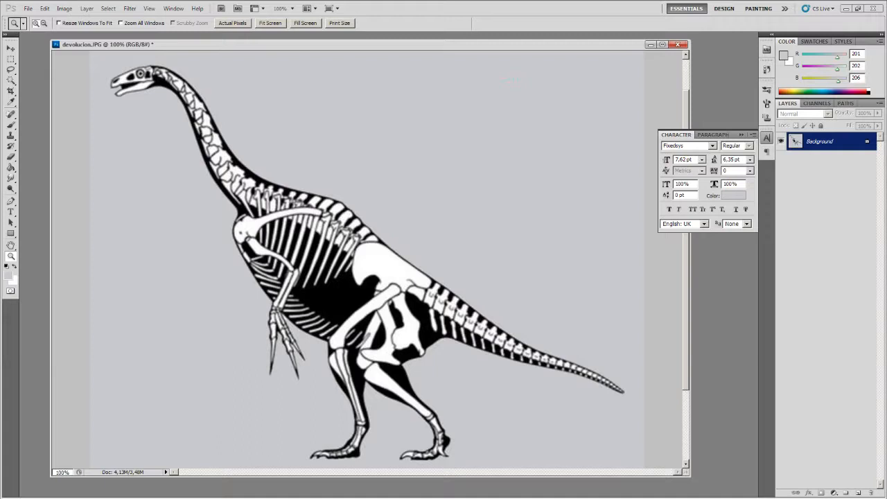
{"action": "key", "text": "ctrl+s"}
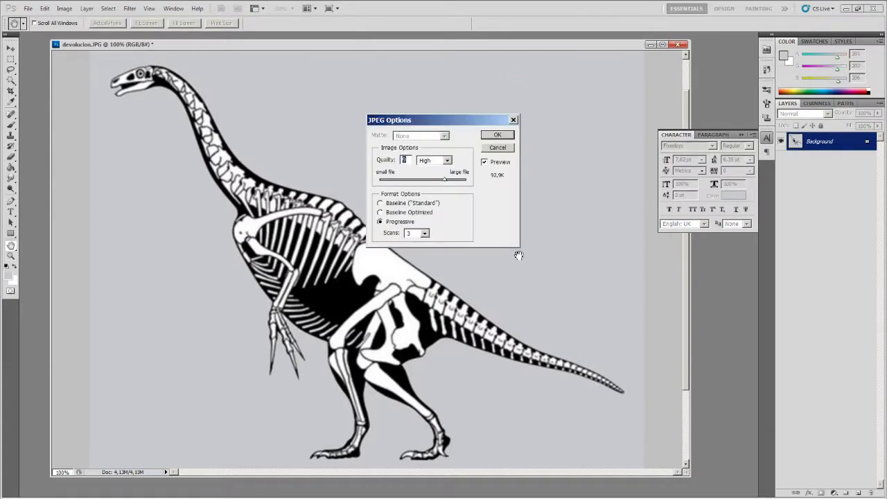
{"action": "left_click", "coordinate": [497, 136]}
{"action": "key", "text": "z"}
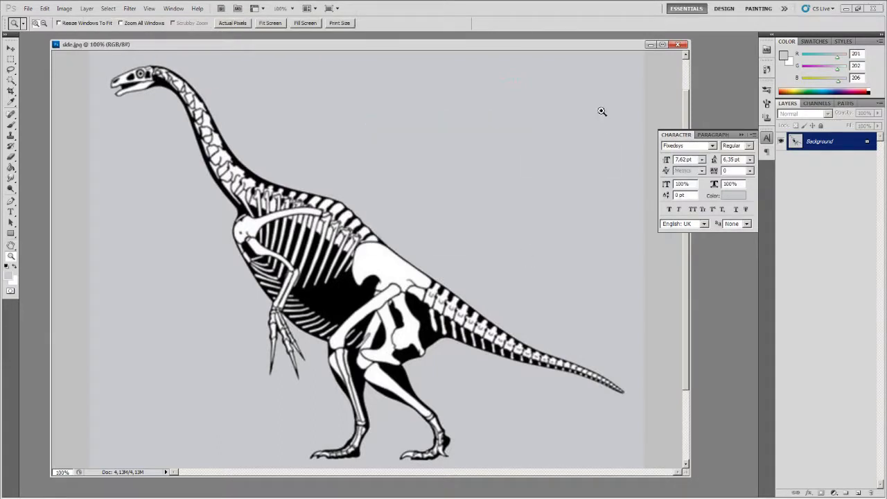
{"action": "left_click", "coordinate": [678, 44]}
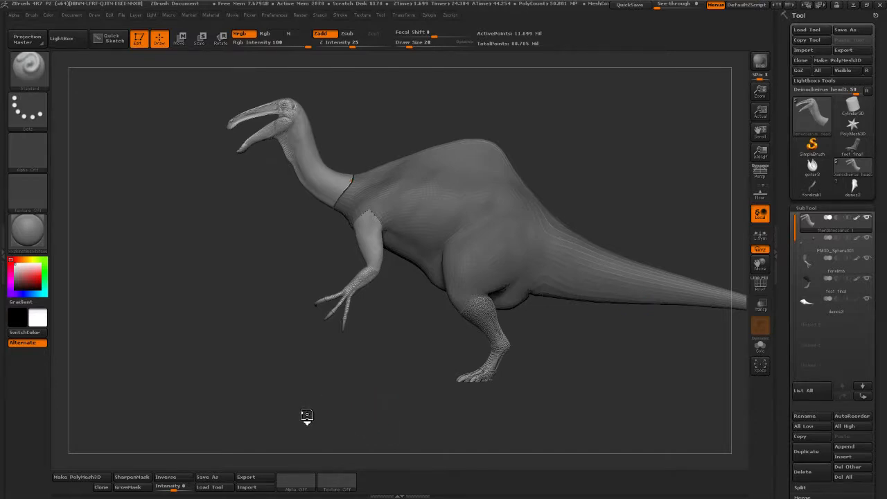
Switch to ZBrush, turn on the floor grid and expand its Front-Back map settings
{"action": "mouse_move", "coordinate": [307, 416]}
{"action": "left_mouse_down", "text": "alt"}
{"action": "mouse_move", "coordinate": [309, 407]}
{"action": "mouse_move", "coordinate": [312, 420]}
{"action": "left_mouse_up", "text": "alt"}
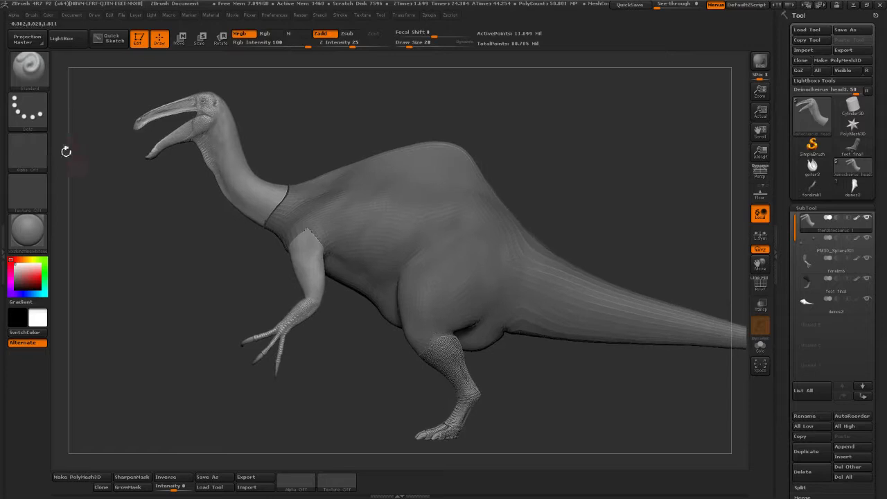
{"action": "left_click", "coordinate": [32, 15]}
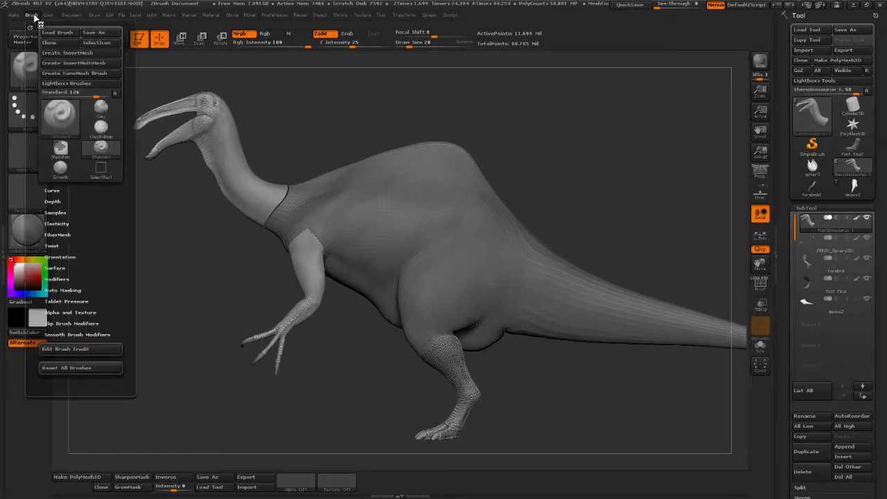
{"action": "left_click", "coordinate": [72, 14]}
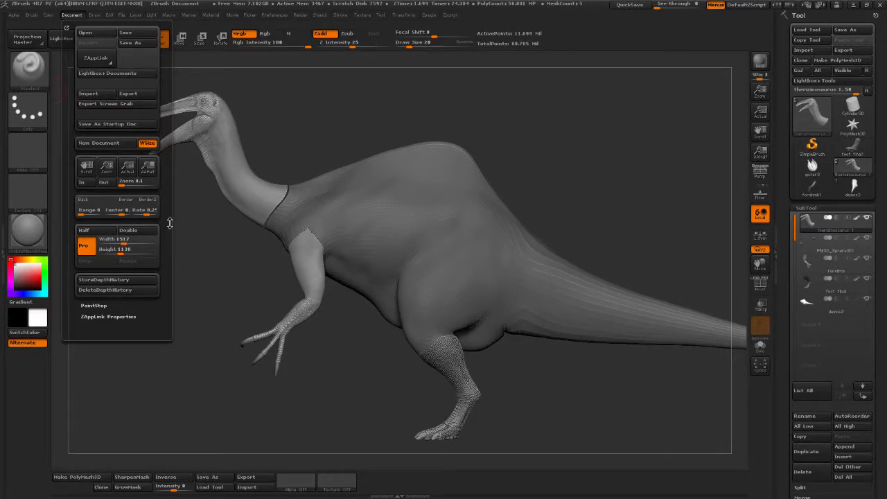
{"action": "left_click", "coordinate": [95, 15]}
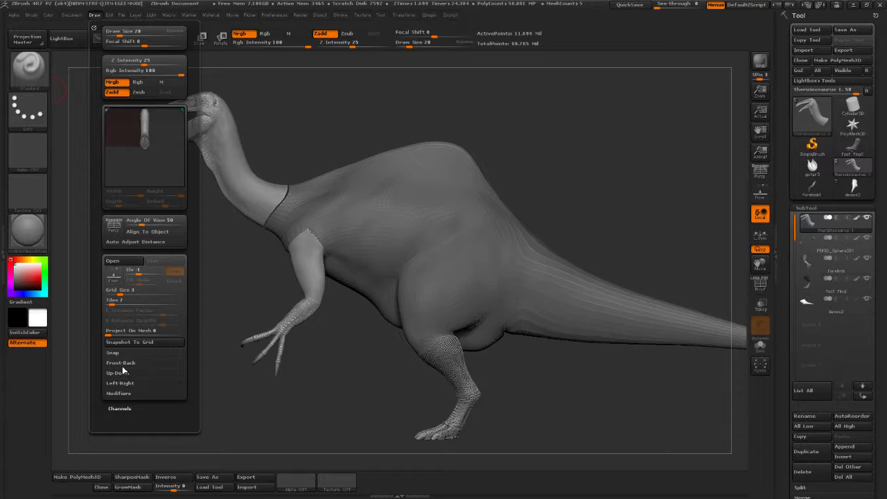
{"action": "left_click", "coordinate": [123, 363]}
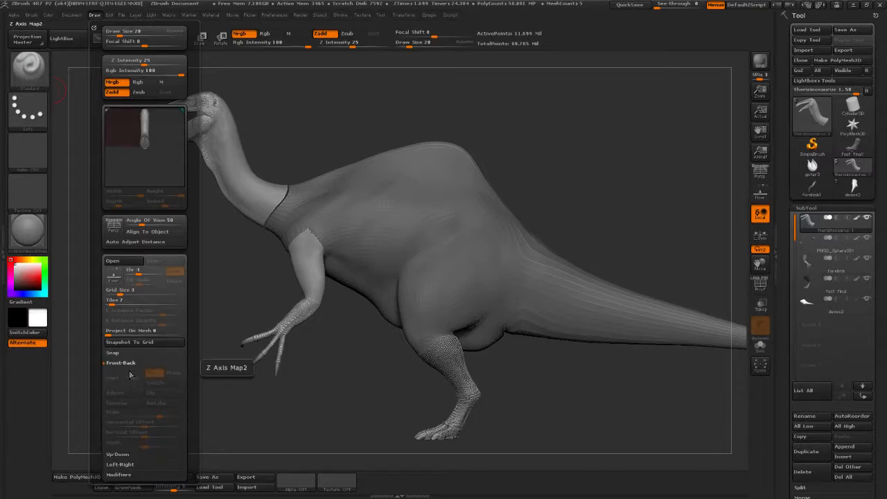
{"action": "left_click", "coordinate": [114, 279]}
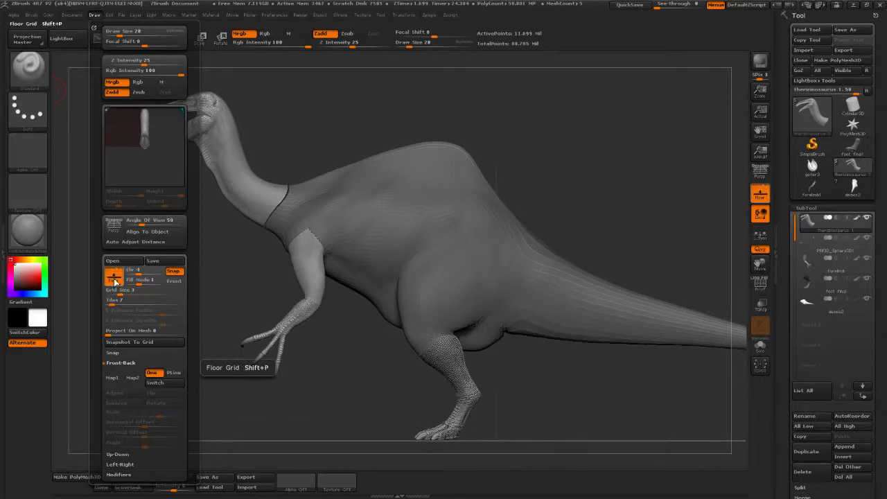
Import the saved skeleton image as the Map1 texture of the Front-Back grid plane
{"action": "left_click_drag", "start_coordinate": [188, 336], "coordinate": [194, 278]}
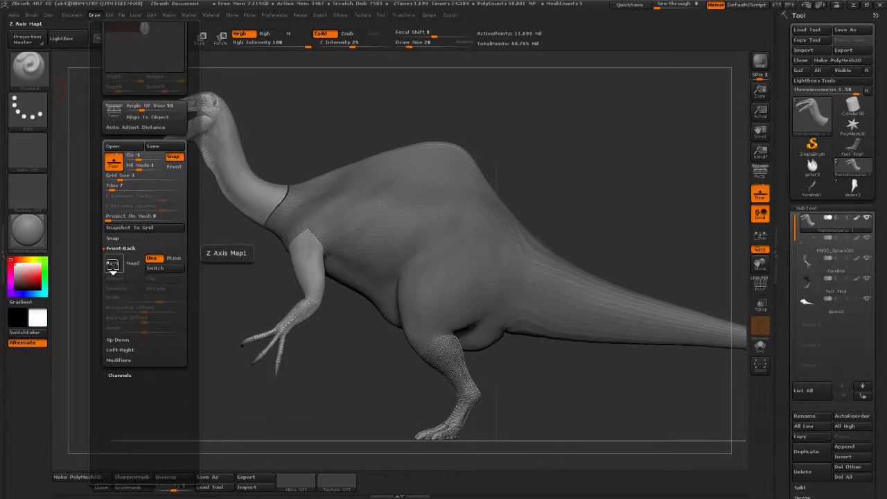
{"action": "left_click", "coordinate": [113, 270]}
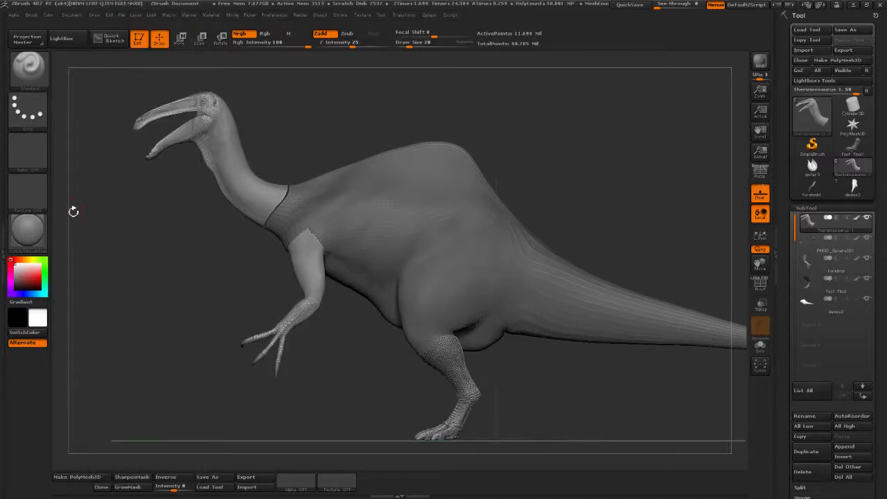
{"action": "left_click", "coordinate": [79, 16]}
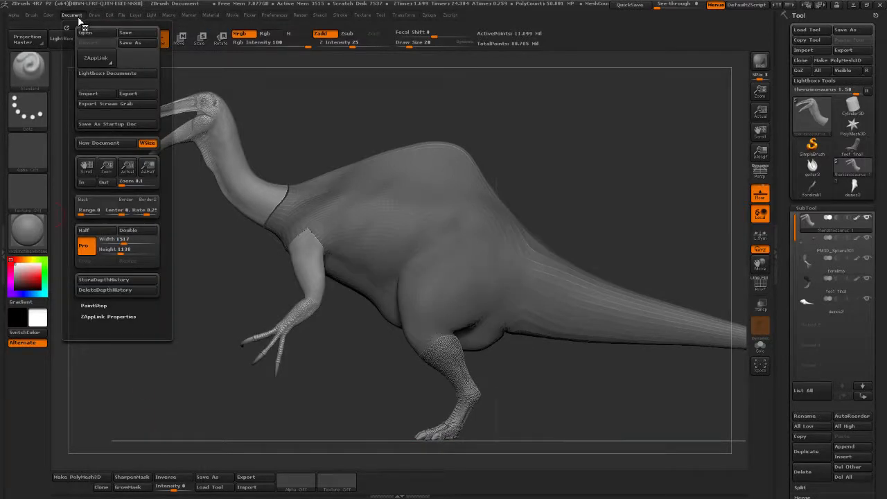
{"action": "left_click", "coordinate": [95, 15]}
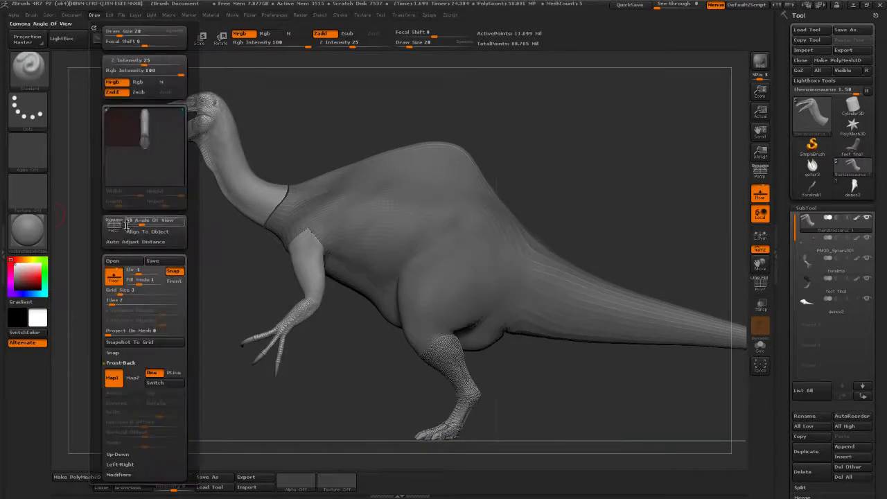
{"action": "left_click", "coordinate": [113, 379]}
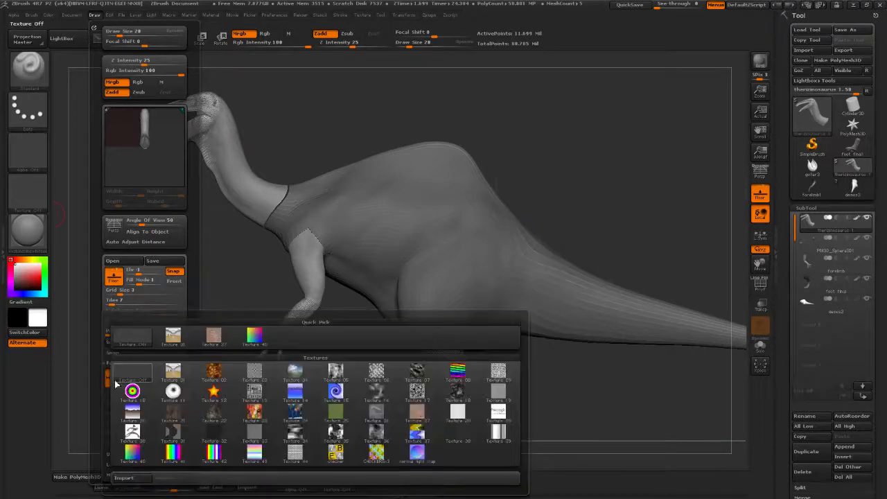
{"action": "left_click", "coordinate": [138, 478]}
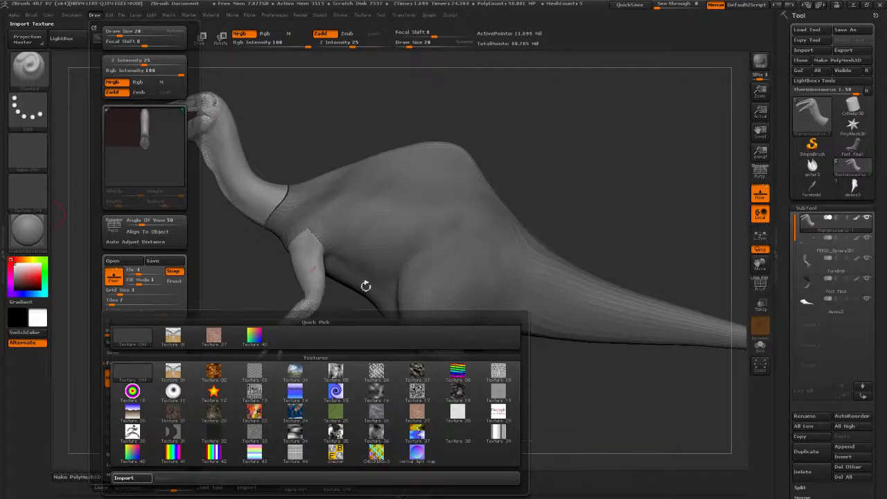
{"action": "left_click", "coordinate": [72, 15]}
{"action": "left_click", "coordinate": [95, 14]}
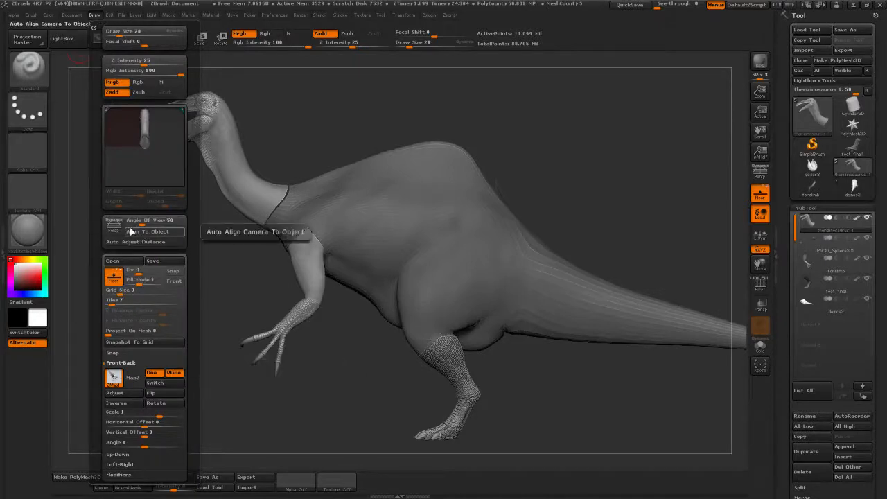
Display the Z-axis grid plane and view the skeleton reference and the model together from an angle
{"action": "left_click", "coordinate": [111, 269]}
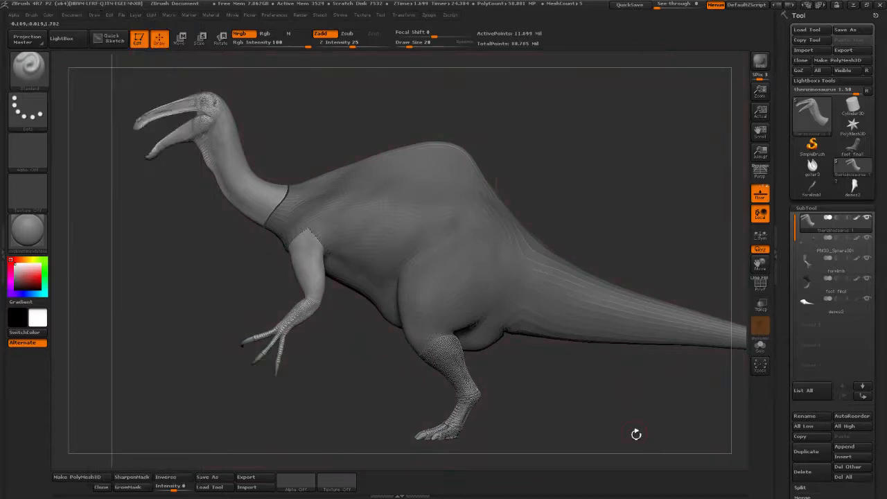
{"action": "mouse_move", "coordinate": [635, 434]}
{"action": "left_mouse_down", "text": "alt"}
{"action": "mouse_move", "coordinate": [610, 398]}
{"action": "mouse_move", "coordinate": [483, 349]}
{"action": "mouse_move", "coordinate": [450, 356]}
{"action": "left_mouse_up", "text": "alt"}
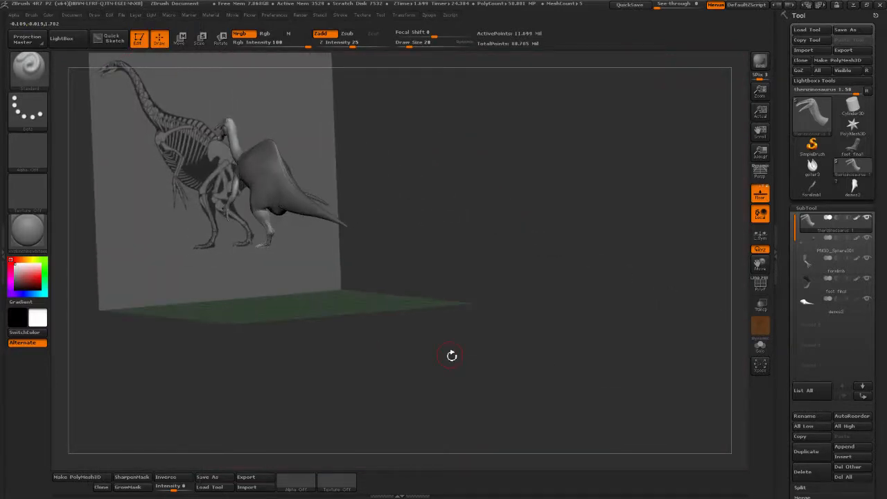
{"action": "left_click_drag", "start_coordinate": [364, 331], "coordinate": [191, 232]}
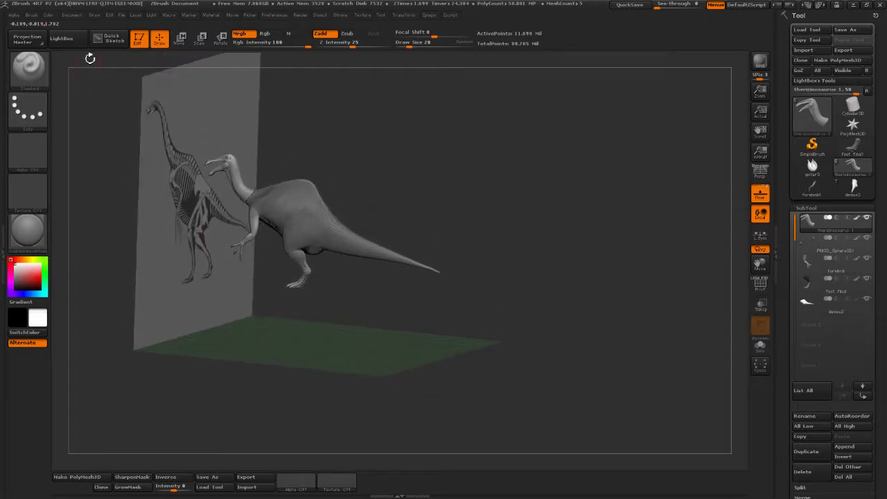
Clear the skeleton image from Front-Back Map1 and show the X-axis grid plane in place of the Y-axis floor plane
{"action": "left_click", "coordinate": [94, 15]}
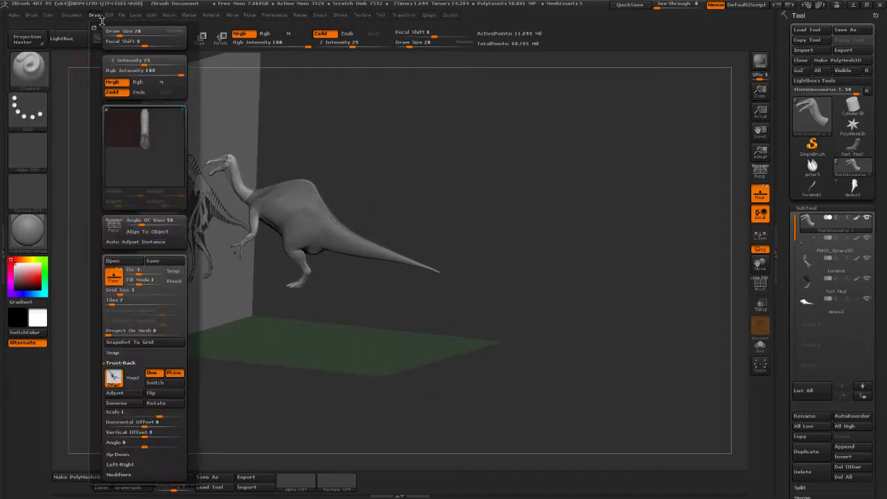
{"action": "left_click", "coordinate": [115, 378]}
{"action": "left_click", "coordinate": [123, 376]}
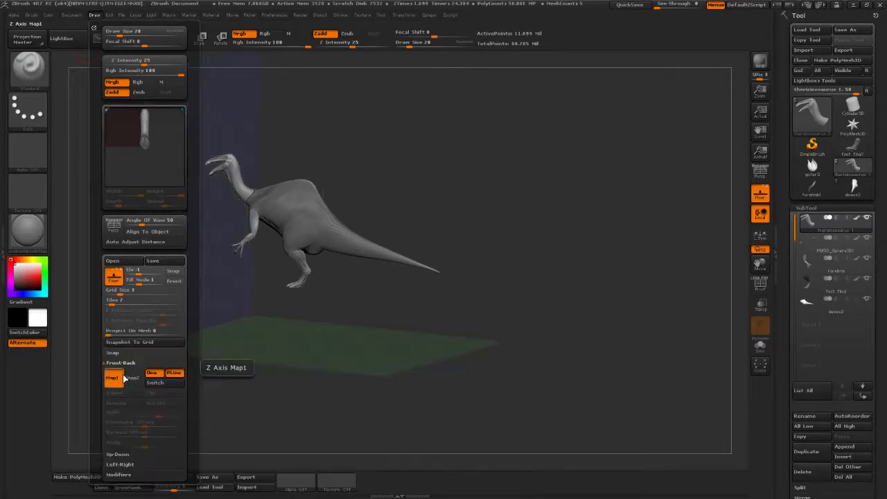
{"action": "left_click", "coordinate": [115, 272]}
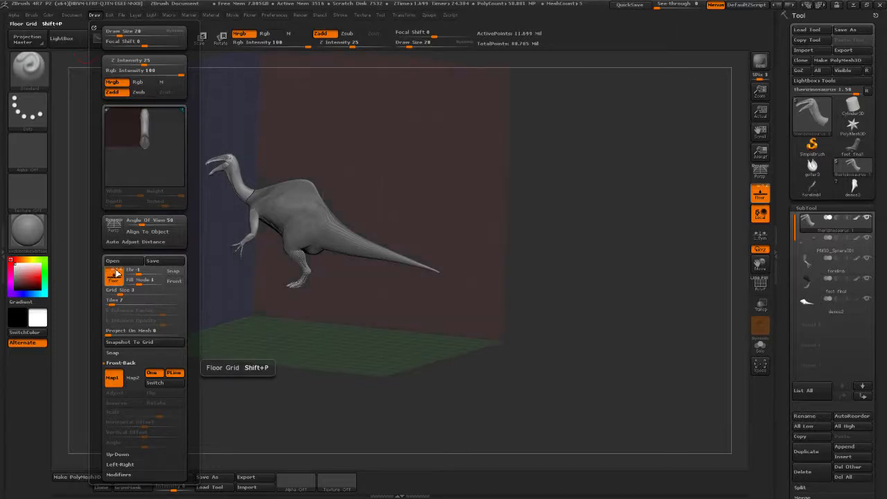
{"action": "left_click", "coordinate": [115, 273]}
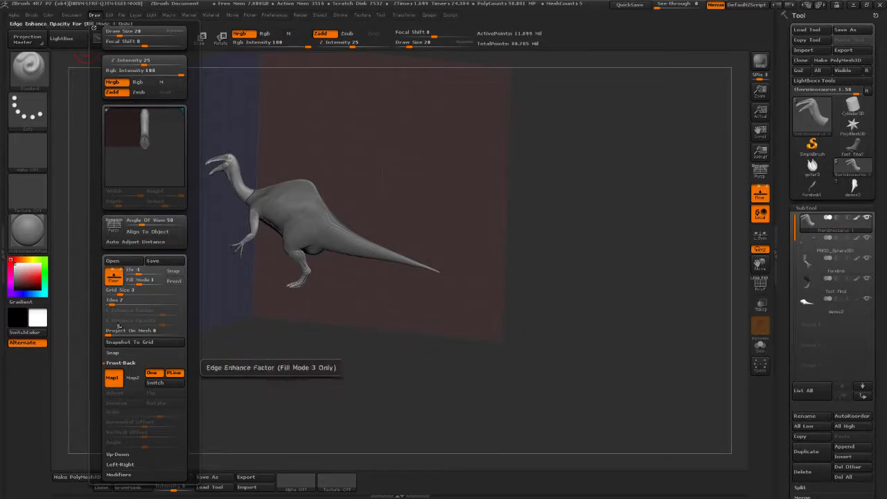
Turn off the One and PLine options of the Front-Back maps and activate Map2
{"action": "left_click", "coordinate": [113, 377]}
{"action": "left_click", "coordinate": [127, 375]}
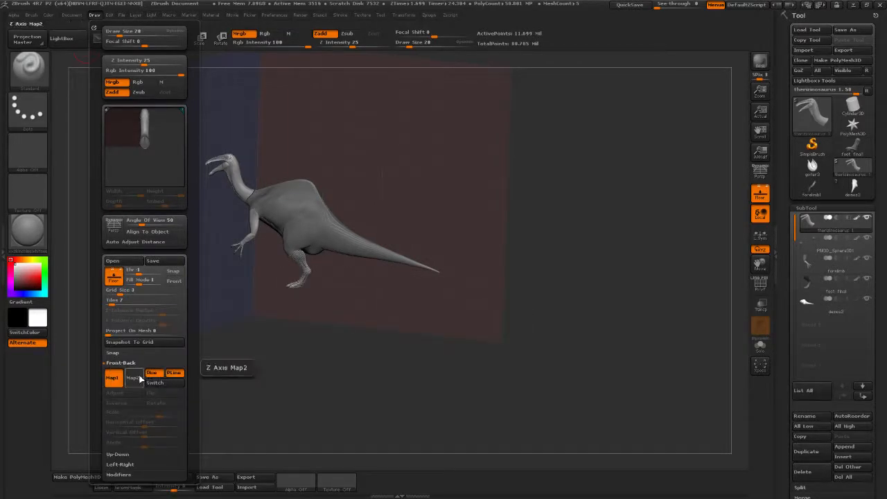
{"action": "left_click", "coordinate": [150, 373]}
{"action": "left_click", "coordinate": [171, 374]}
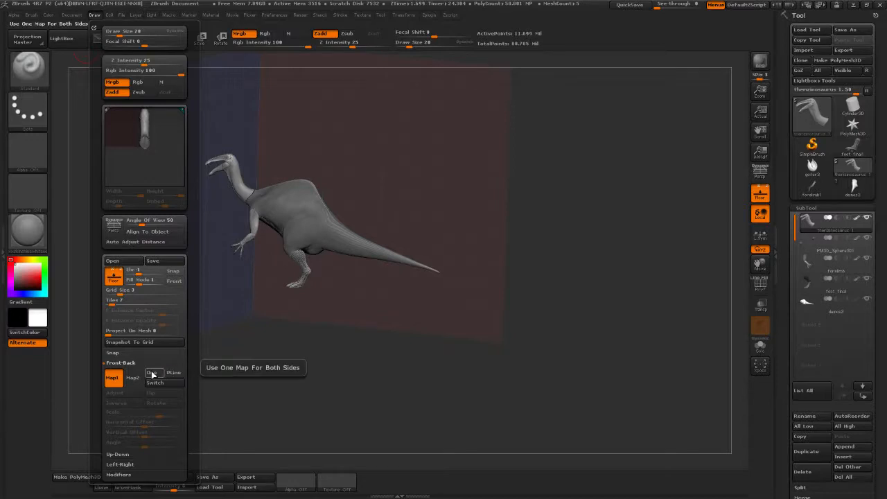
{"action": "left_click", "coordinate": [132, 380]}
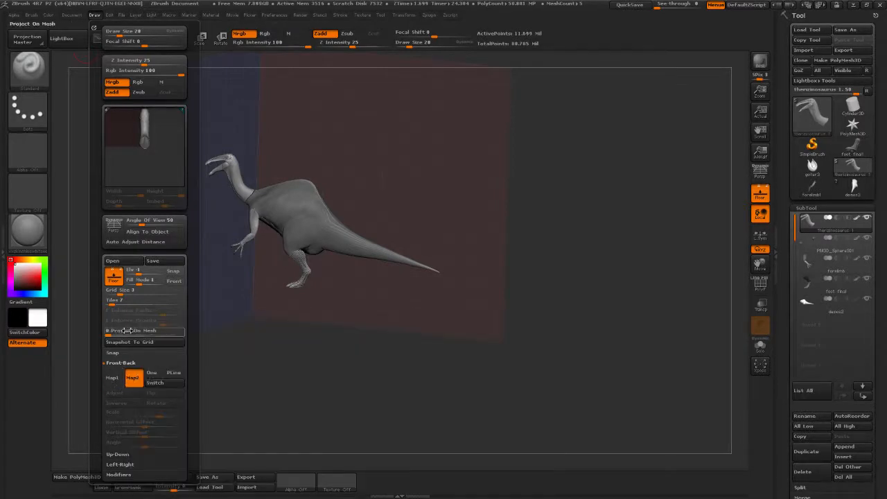
{"action": "left_click_drag", "start_coordinate": [188, 337], "coordinate": [188, 309]}
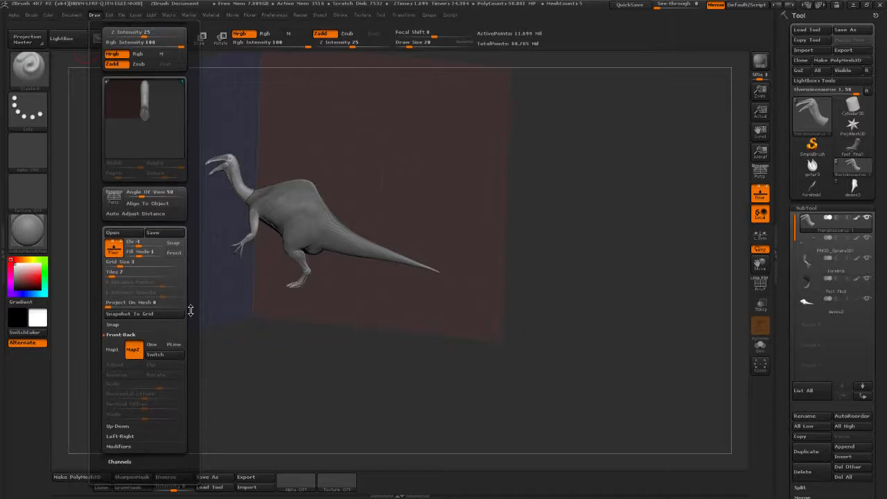
Toggle the grid off and on again so the X, Y and Z planes are all displayed
{"action": "left_click", "coordinate": [114, 245]}
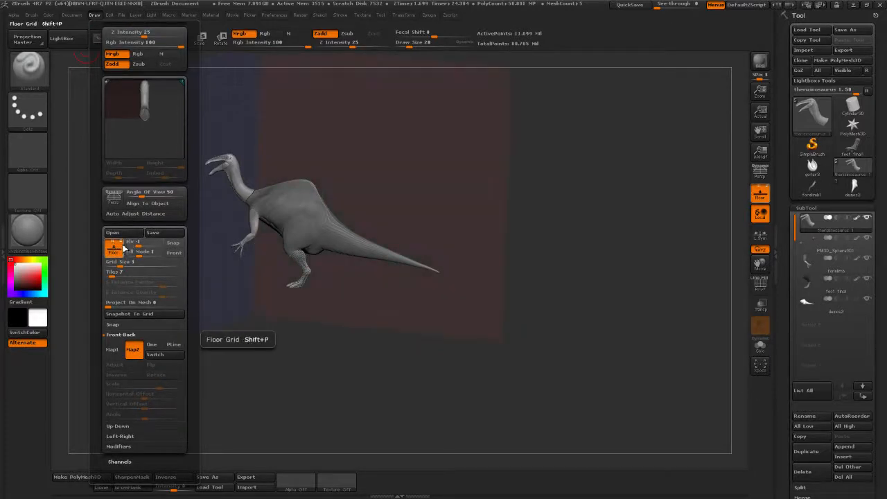
{"action": "left_click", "coordinate": [120, 246]}
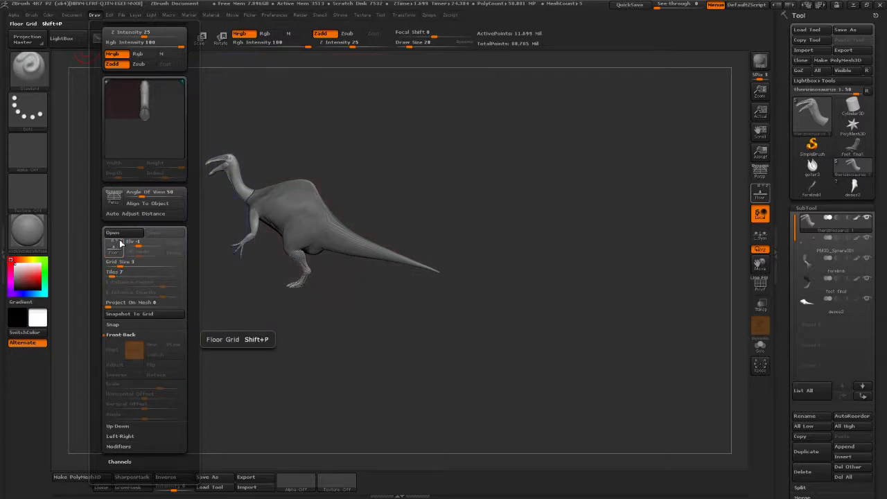
{"action": "left_click", "coordinate": [118, 244]}
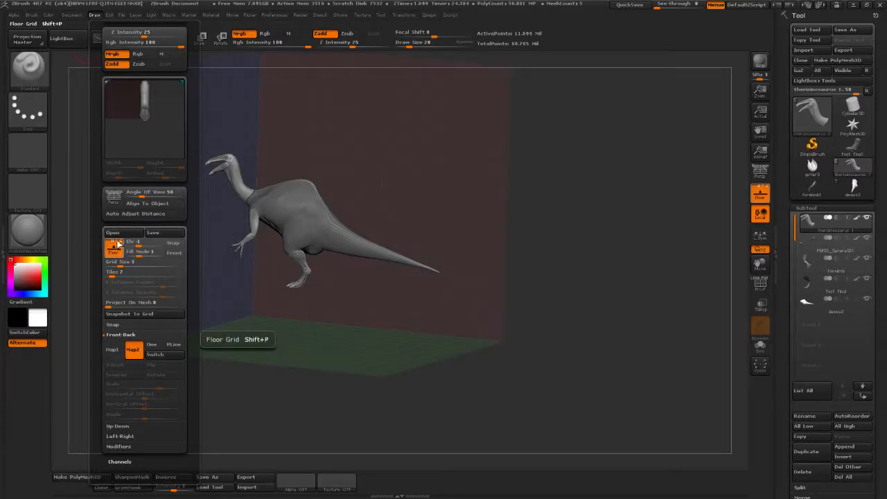
Hide the Y- and Z-axis grid planes so that only the X-axis plane is displayed
{"action": "left_click", "coordinate": [117, 242]}
{"action": "left_click", "coordinate": [112, 242]}
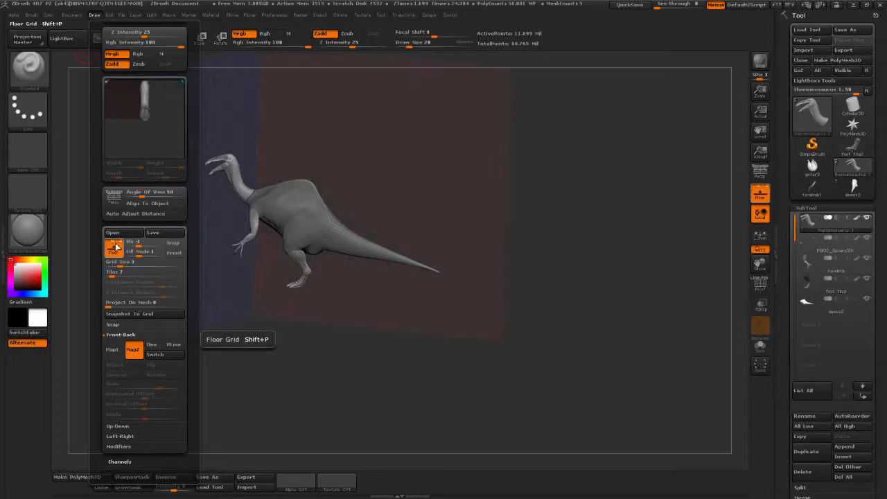
{"action": "left_click", "coordinate": [121, 245]}
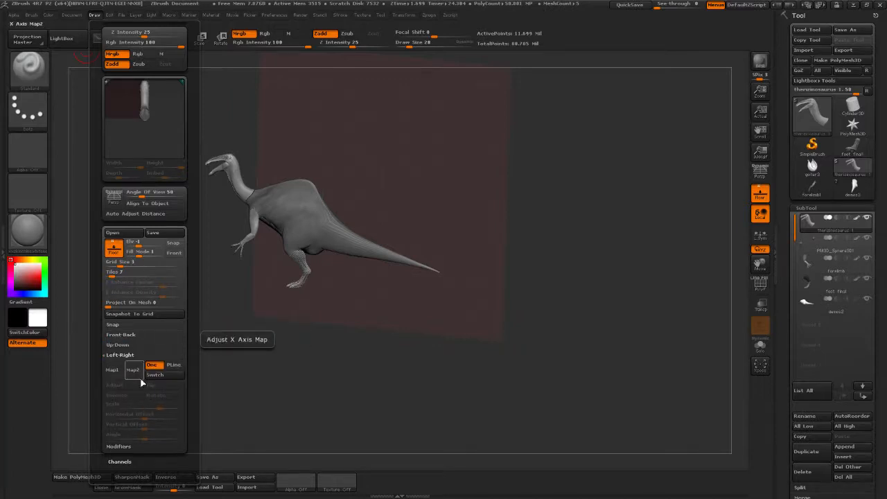
Import the skeleton image into Left-Right Map1, view the model from the side against it, and save the file
{"action": "left_click", "coordinate": [122, 374]}
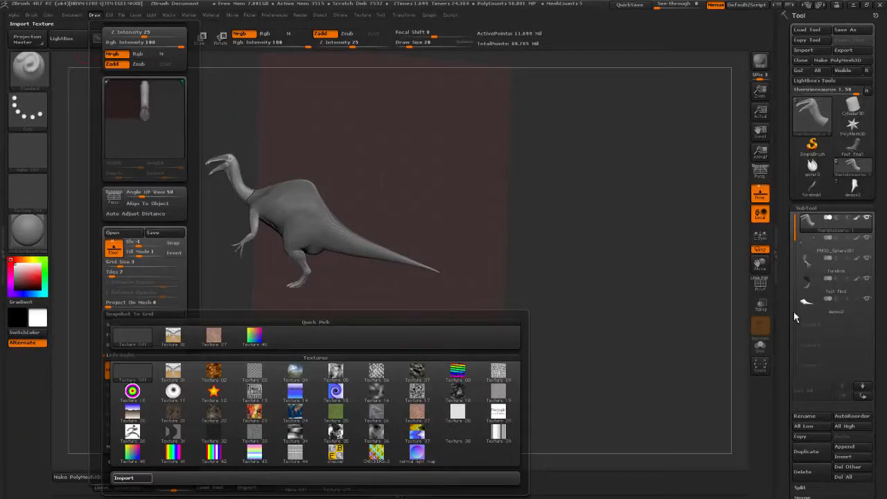
{"action": "left_click_drag", "start_coordinate": [604, 315], "coordinate": [666, 297], "text": "shift"}
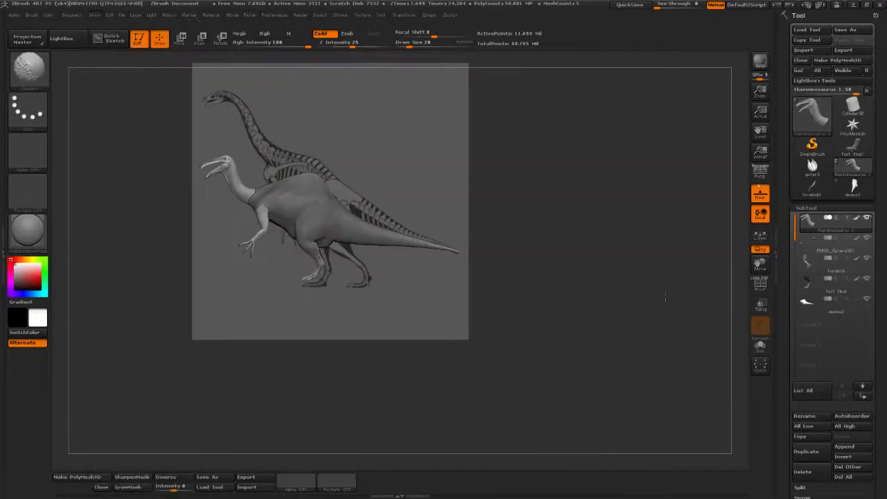
{"action": "left_click_drag", "start_coordinate": [520, 235], "coordinate": [524, 293], "text": "alt"}
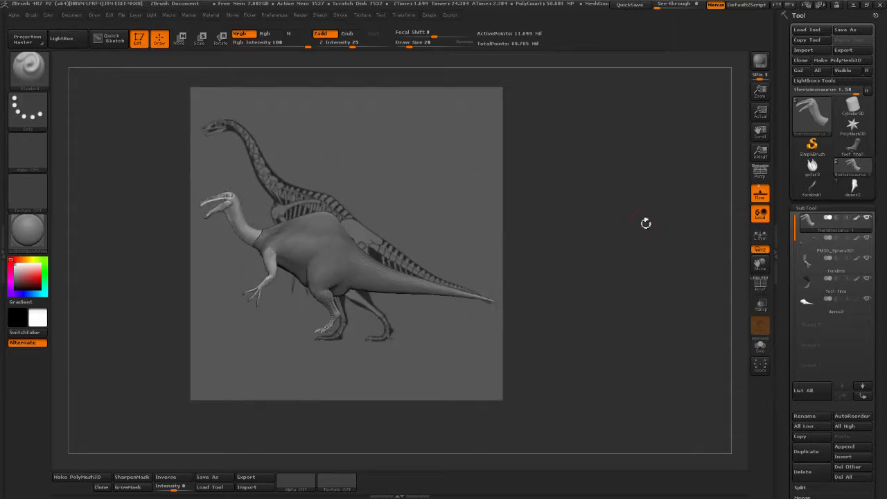
{"action": "left_click", "coordinate": [152, 16]}
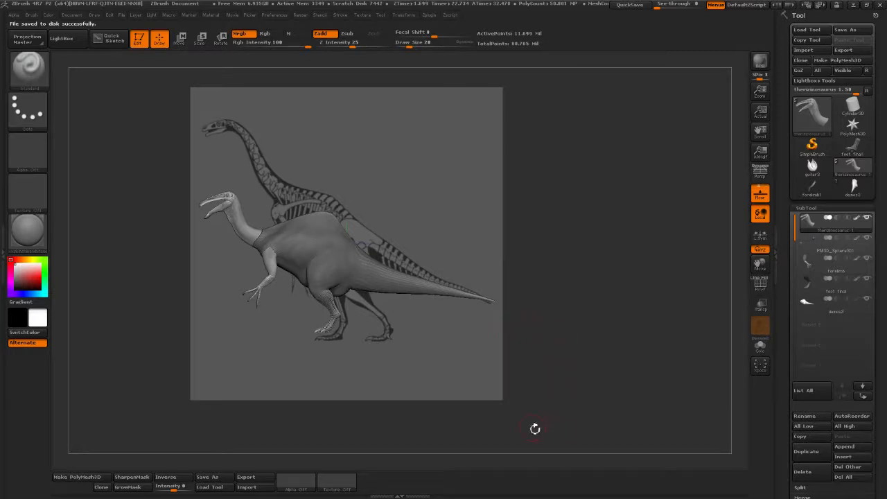
Lower the foot final subtool to subdivision level 1
{"action": "left_click_drag", "start_coordinate": [489, 375], "coordinate": [575, 358], "text": "alt"}
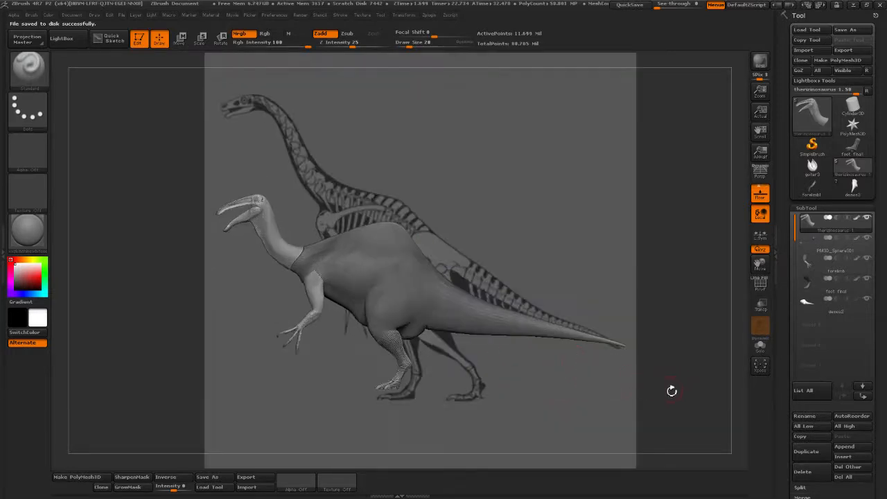
{"action": "left_click_drag", "start_coordinate": [575, 400], "coordinate": [585, 377], "text": "alt"}
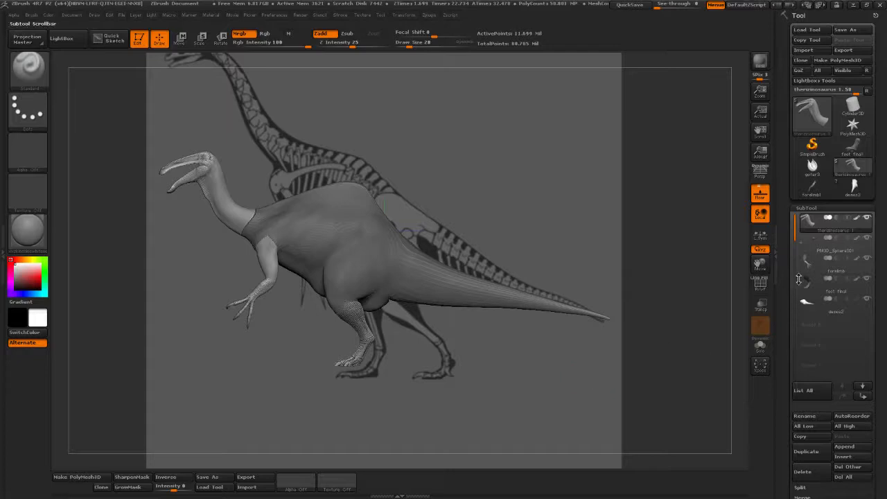
{"action": "mouse_move", "coordinate": [832, 311]}
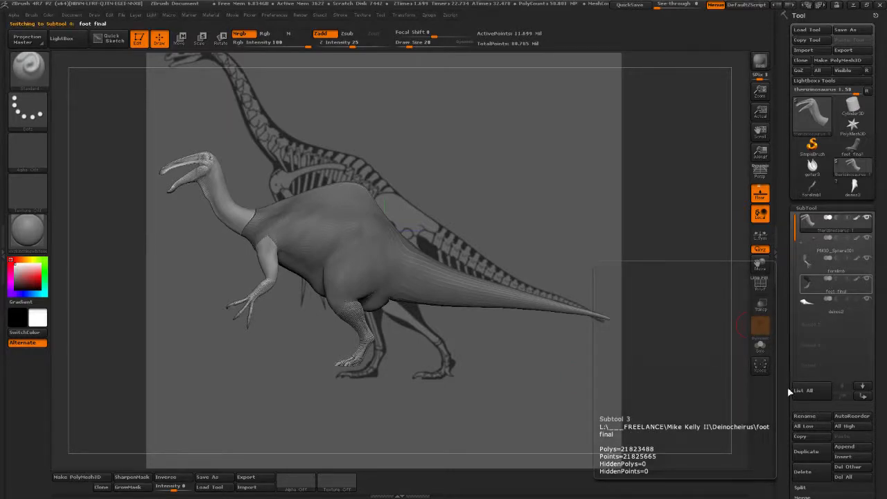
{"action": "scroll", "coordinate": [830, 203], "scroll_direction": "down", "scroll_amount": 5}
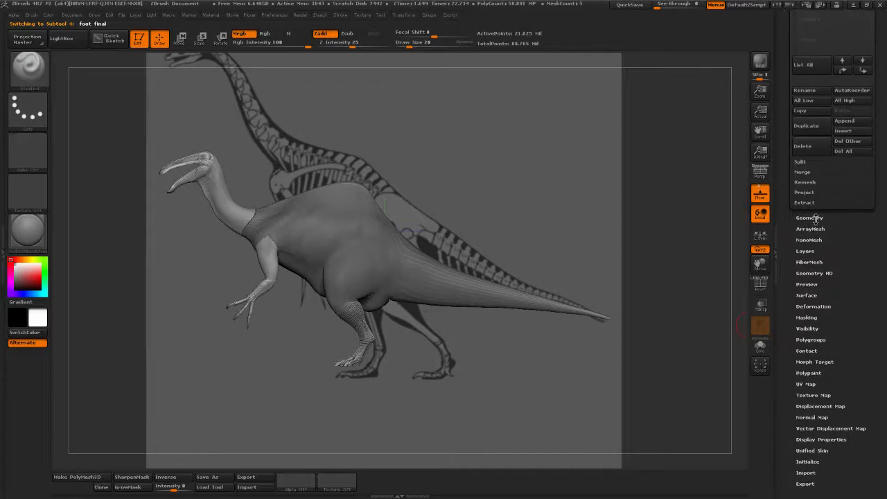
{"action": "left_click", "coordinate": [814, 219]}
{"action": "key", "text": "shift+d"}
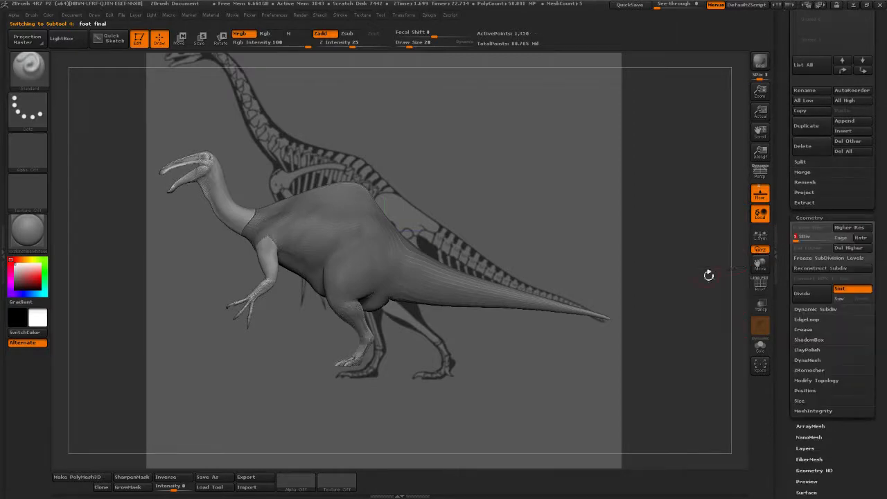
Lower the forelimb subtool to subdivision level 1
{"action": "scroll", "coordinate": [785, 152], "scroll_direction": "up", "scroll_amount": 4}
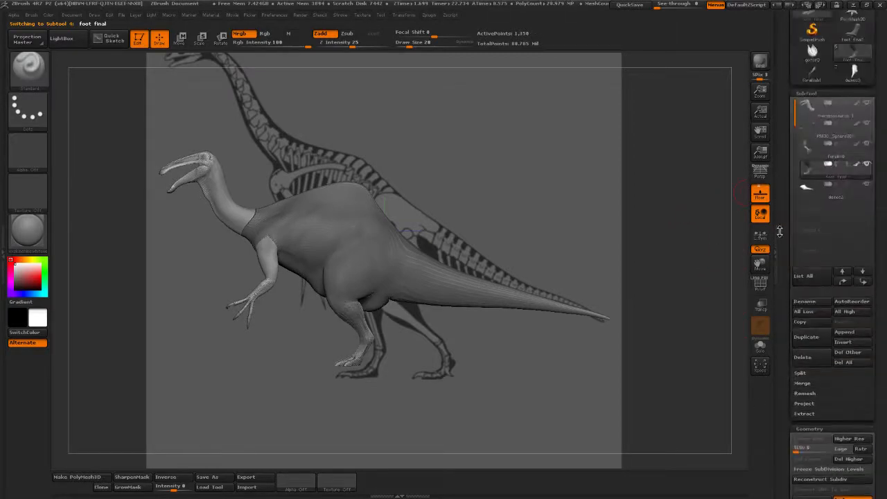
{"action": "left_click", "coordinate": [829, 206]}
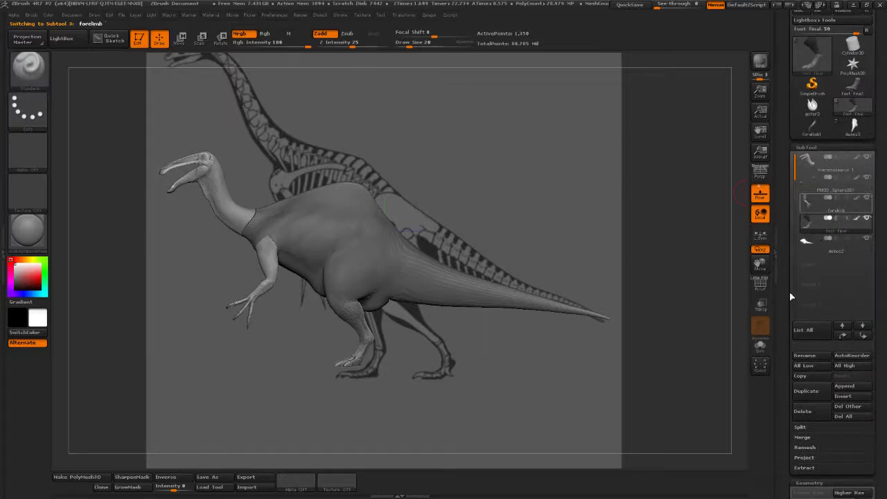
{"action": "scroll", "coordinate": [789, 307], "scroll_direction": "down", "scroll_amount": 5}
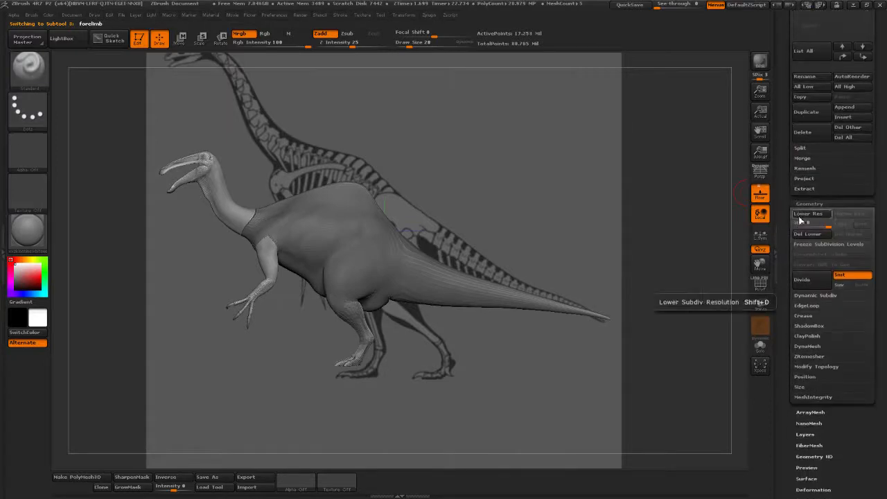
{"action": "left_click_drag", "start_coordinate": [800, 222], "coordinate": [782, 235]}
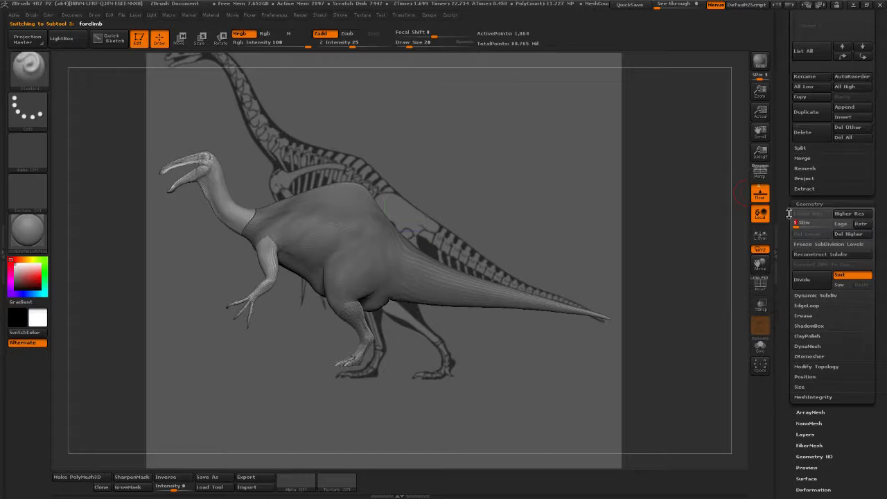
Lower the therizinosaurus 1 head and neck subtool to subdivision level 1
{"action": "scroll", "coordinate": [788, 215], "scroll_direction": "up", "scroll_amount": 5}
{"action": "mouse_move", "coordinate": [818, 254]}
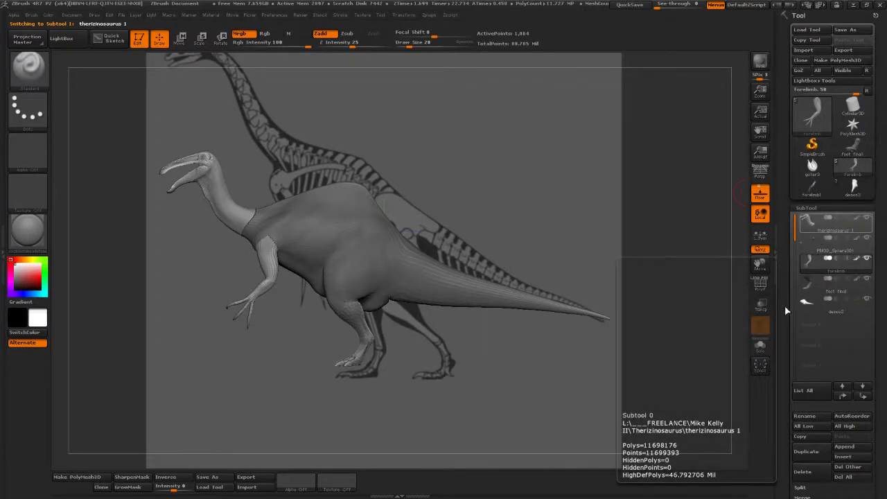
{"action": "scroll", "coordinate": [786, 305], "scroll_direction": "down", "scroll_amount": 8}
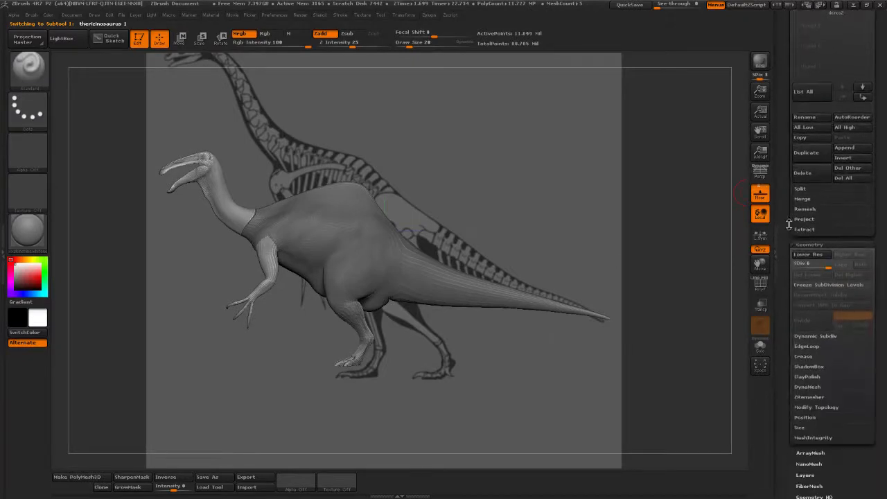
{"action": "left_click", "coordinate": [797, 264]}
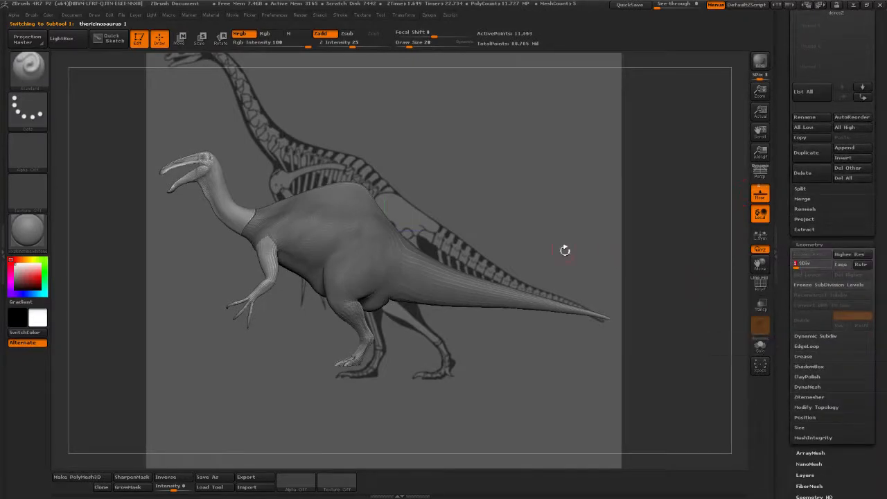
Select the foot final subtool and clone it as a separate tool
{"action": "left_click_drag", "start_coordinate": [543, 214], "coordinate": [579, 242], "text": "alt"}
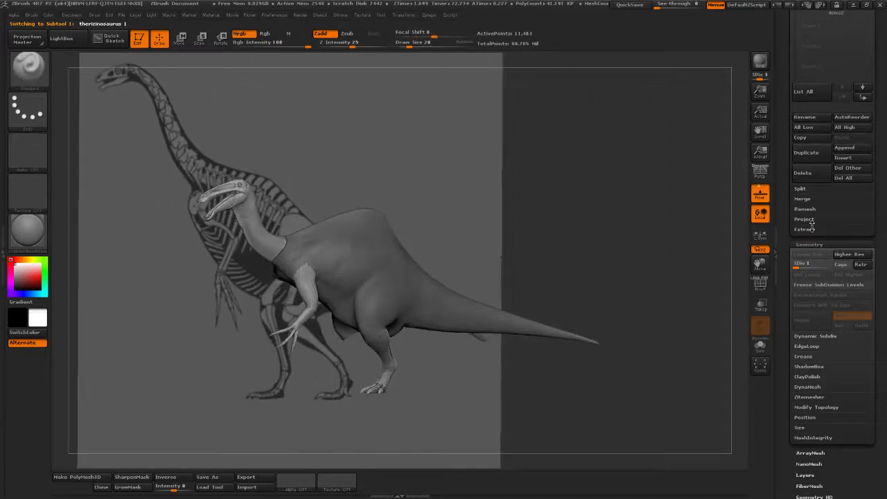
{"action": "scroll", "coordinate": [785, 168], "scroll_direction": "up", "scroll_amount": 5}
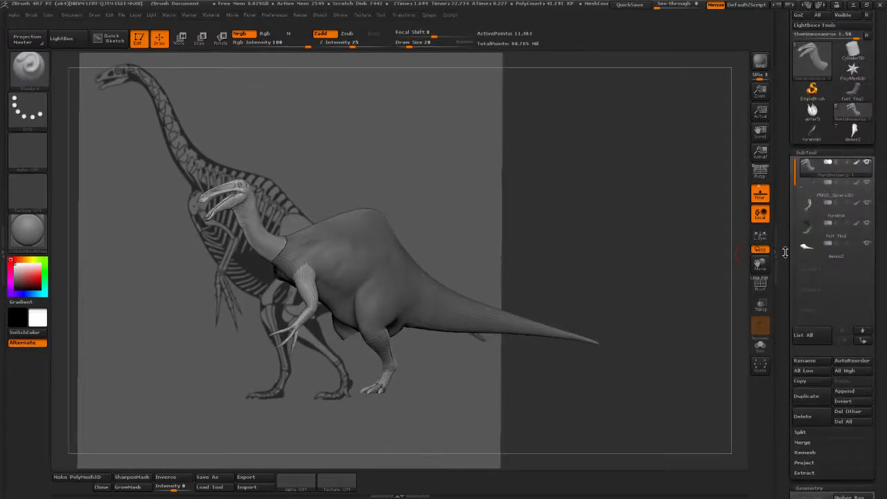
{"action": "left_click", "coordinate": [828, 241]}
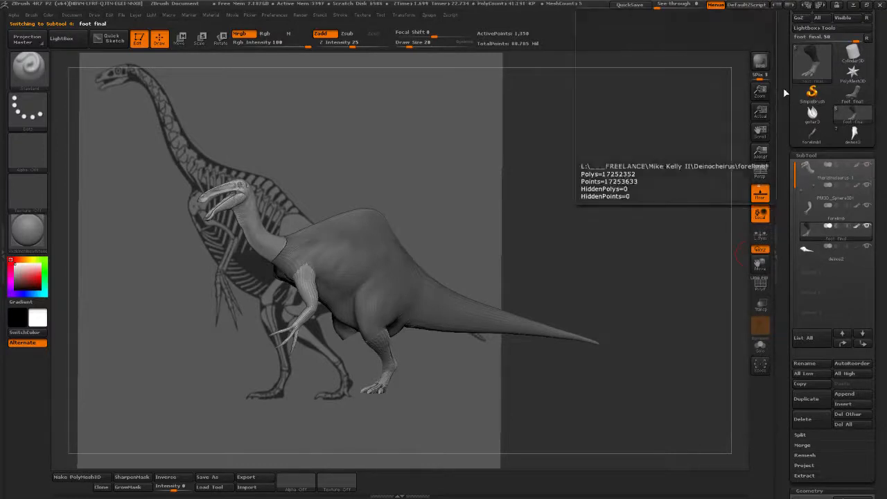
{"action": "scroll", "coordinate": [783, 87], "scroll_direction": "up", "scroll_amount": 3}
{"action": "left_click", "coordinate": [806, 74]}
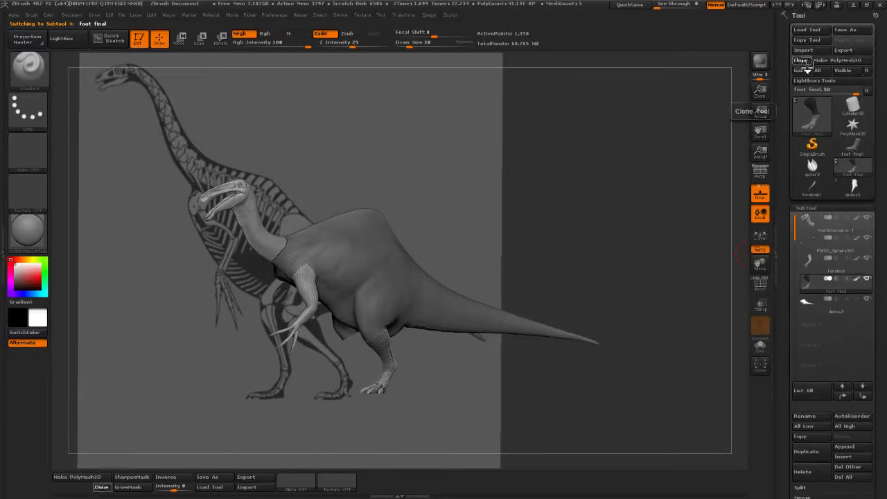
{"action": "mouse_move", "coordinate": [802, 301]}
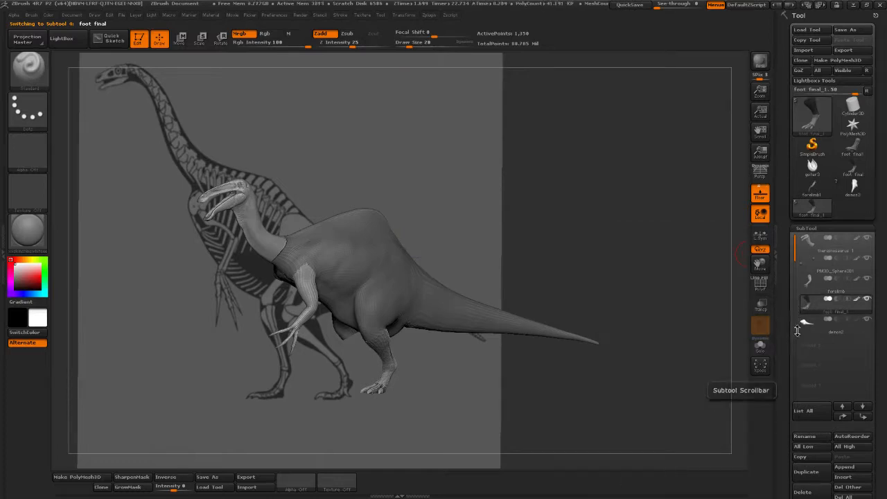
Duplicate the foot subtool and delete the copy's higher subdivision levels
{"action": "left_click_drag", "start_coordinate": [786, 447], "coordinate": [788, 377]}
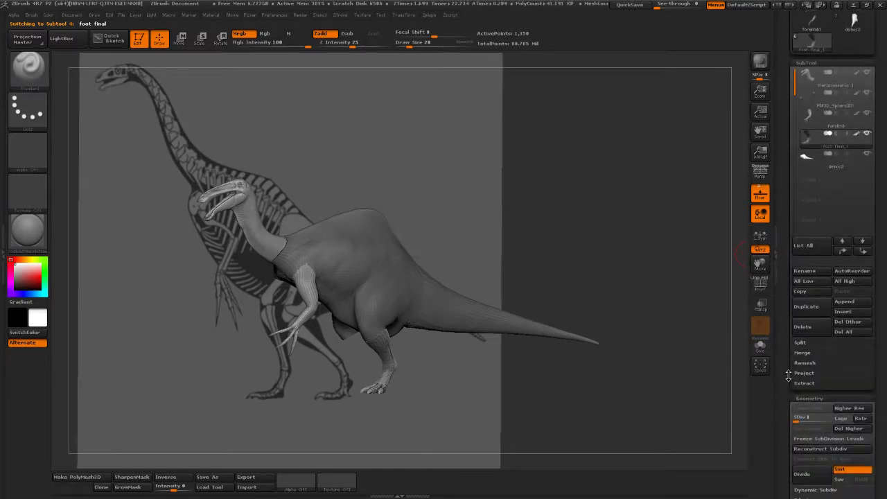
{"action": "left_click", "coordinate": [807, 306]}
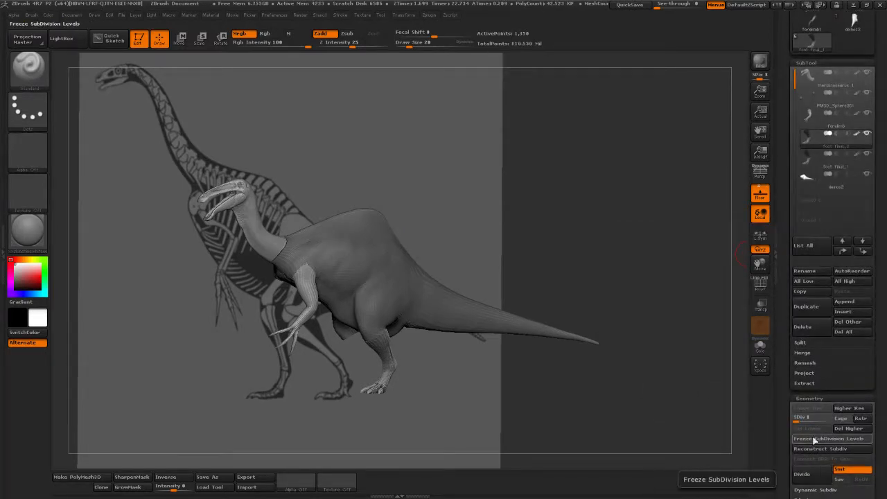
{"action": "left_click", "coordinate": [847, 429]}
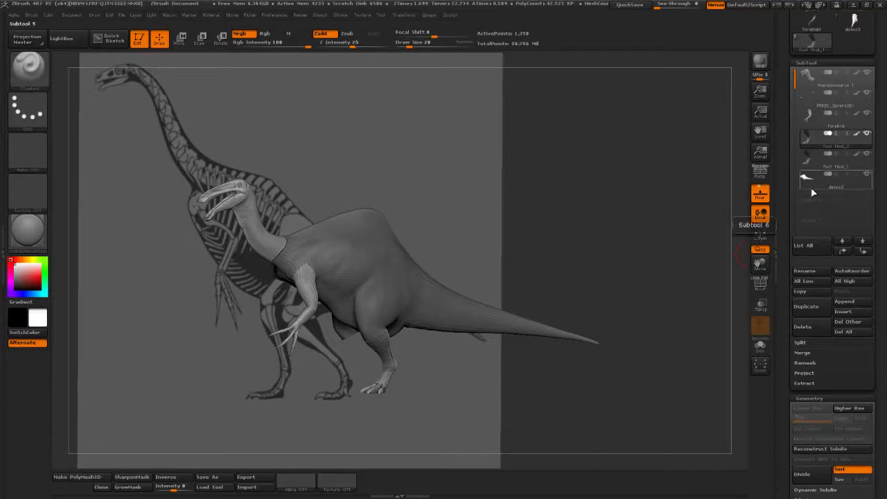
Duplicate the forelimb subtool and delete the copy's higher subdivision levels
{"action": "left_click", "coordinate": [818, 126]}
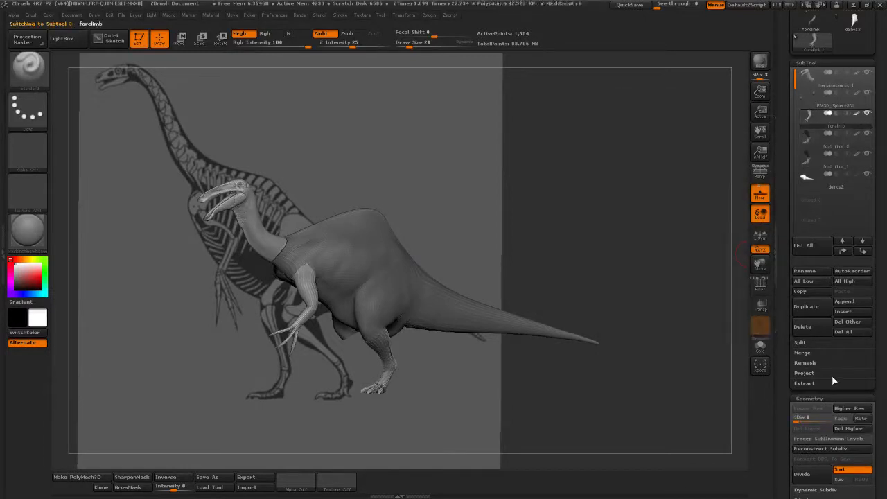
{"action": "left_click", "coordinate": [810, 308]}
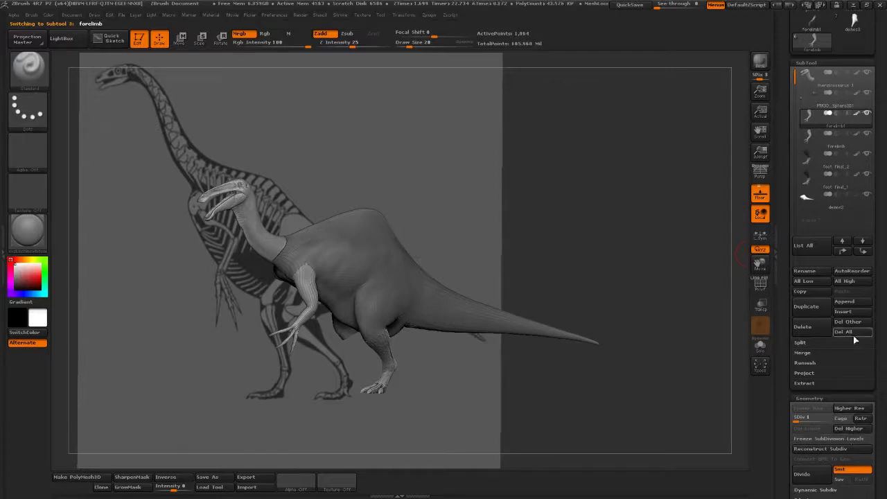
{"action": "left_click", "coordinate": [851, 429]}
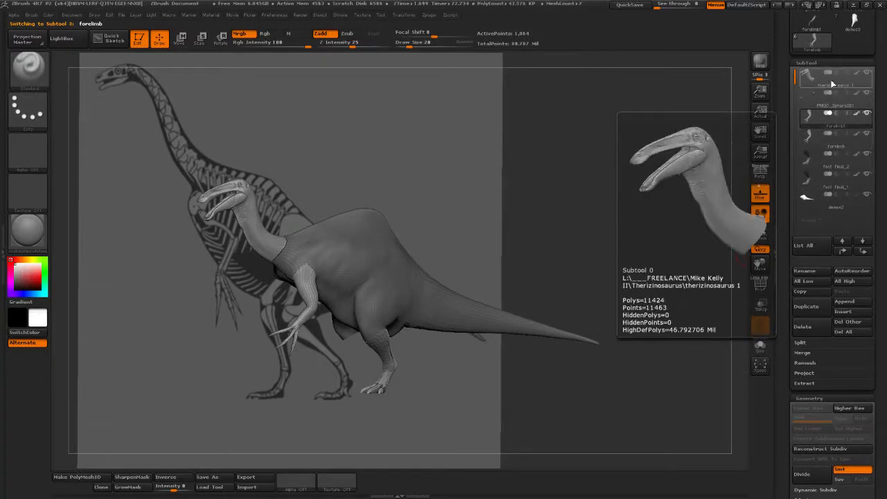
Mirror the duplicated forelimb to the opposite side of the body and check both arms from the front
{"action": "left_click", "coordinate": [814, 144]}
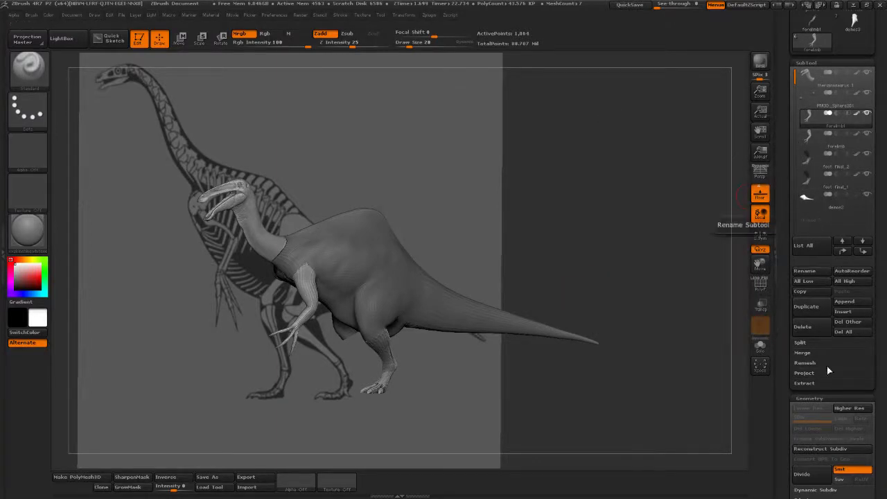
{"action": "scroll", "coordinate": [782, 440], "scroll_direction": "down", "scroll_amount": 5}
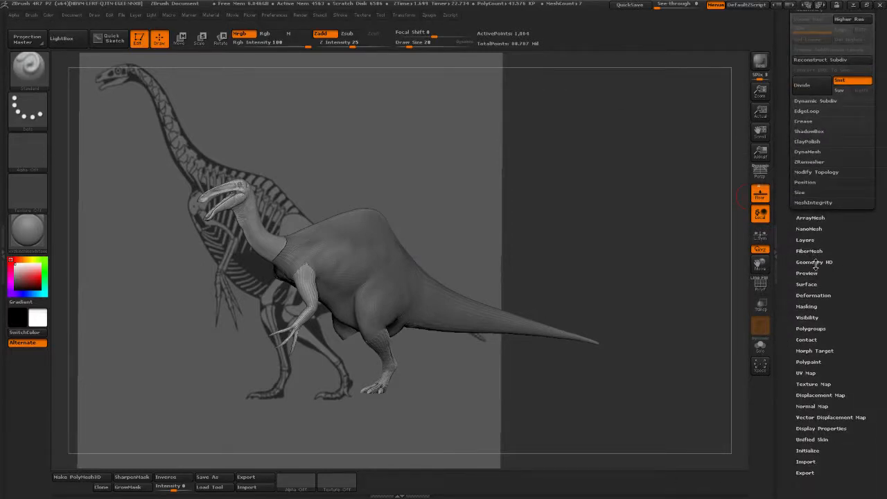
{"action": "left_click", "coordinate": [814, 295]}
{"action": "left_click", "coordinate": [814, 171]}
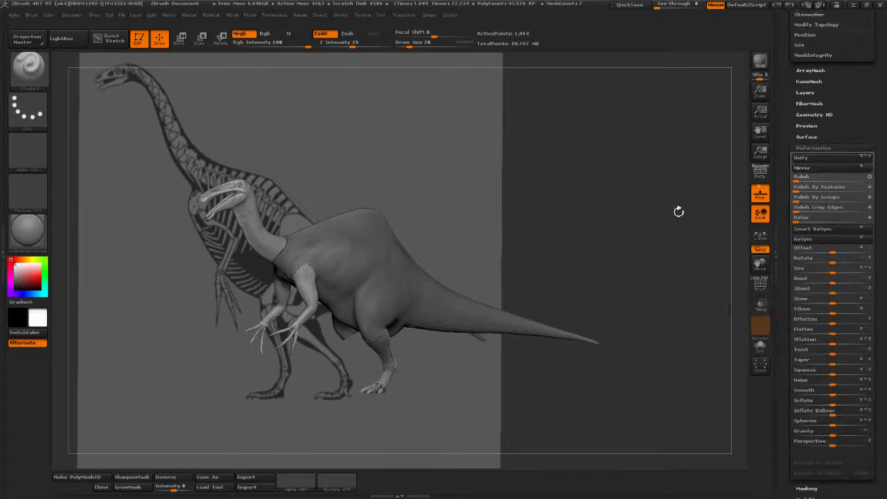
{"action": "left_click_drag", "start_coordinate": [679, 208], "coordinate": [589, 229]}
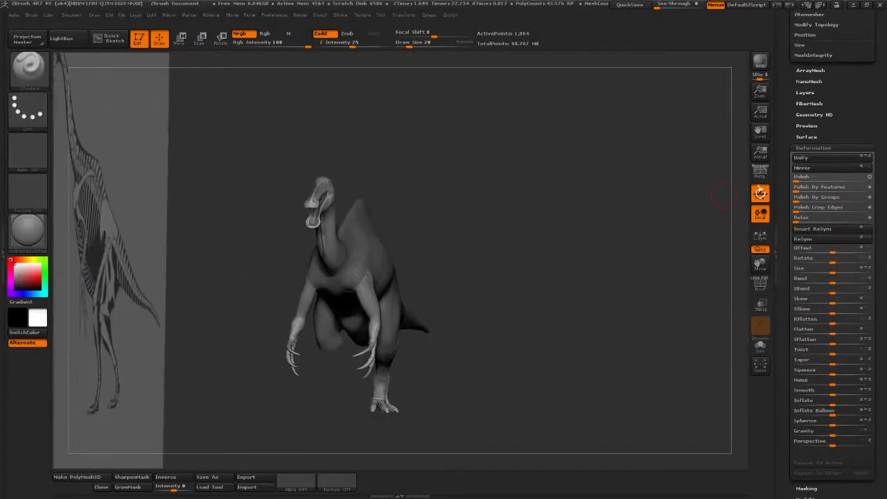
Select the duplicated foot subtool foot final_2 in the subtool list
{"action": "scroll", "coordinate": [780, 261], "scroll_direction": "up", "scroll_amount": 5}
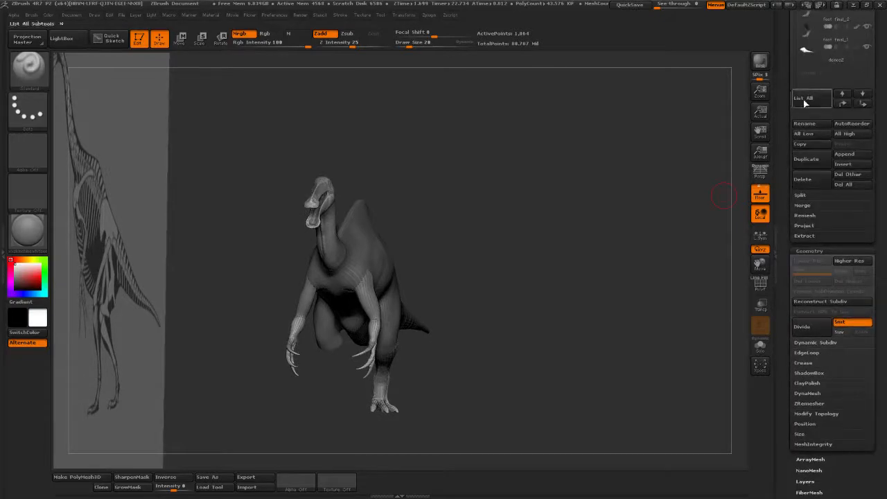
{"action": "scroll", "coordinate": [783, 91], "scroll_direction": "up", "scroll_amount": 5}
{"action": "left_click", "coordinate": [824, 144]}
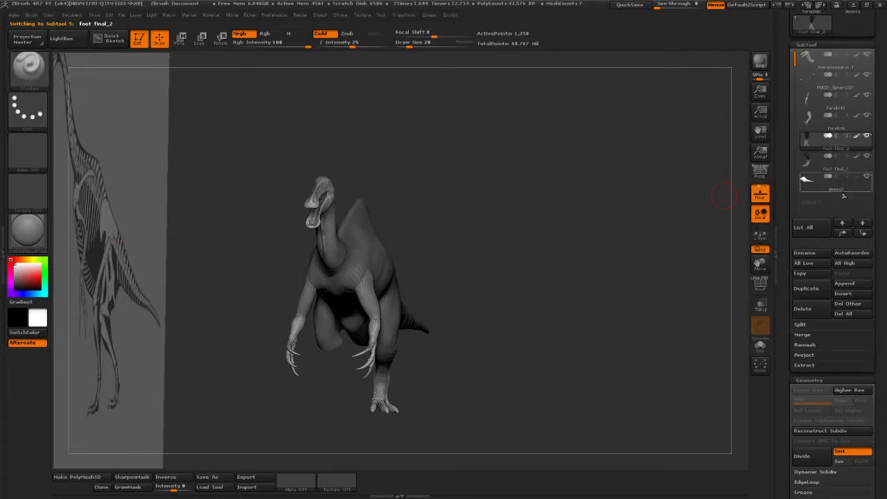
{"action": "left_click", "coordinate": [829, 158]}
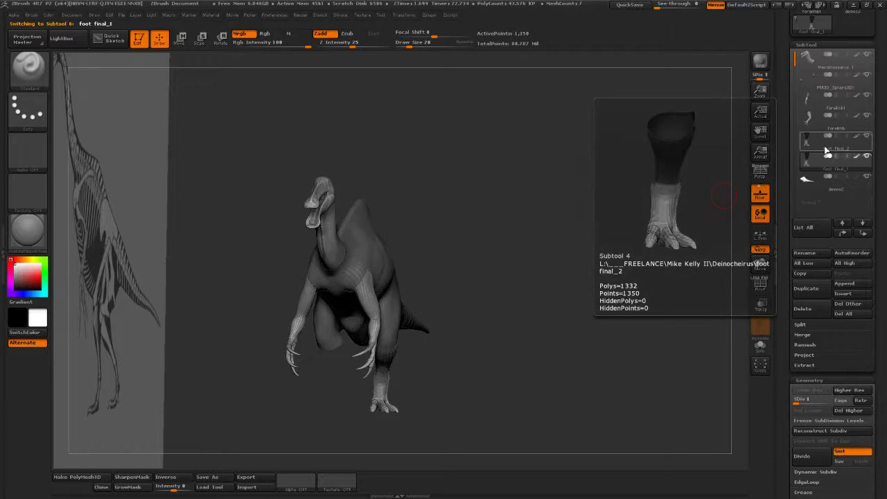
{"action": "left_click", "coordinate": [827, 149]}
Try to mirror the partly masked foot copy to the opposite side and undo the mirroring
{"action": "left_click_drag", "start_coordinate": [779, 342], "coordinate": [783, 264]}
{"action": "left_click", "coordinate": [817, 407]}
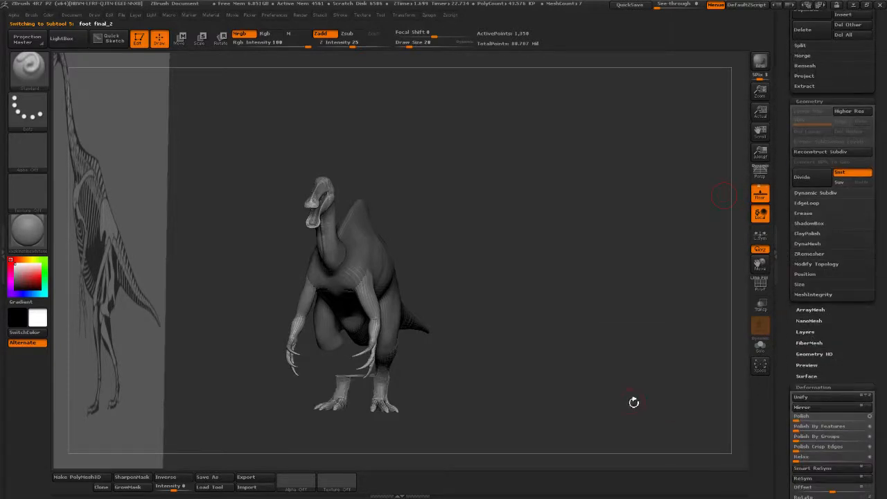
{"action": "key", "text": "ctrl+z"}
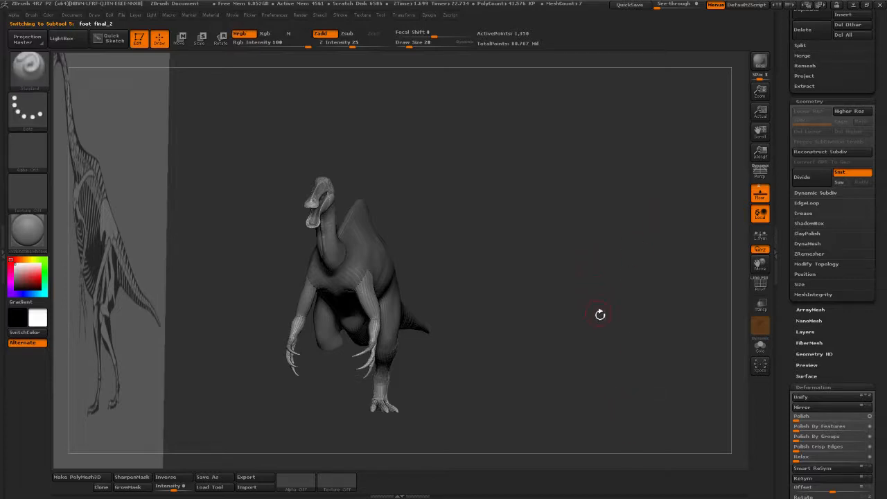
Clear the mask on the foot copy, mirror it to the opposite side, and check both legs
{"action": "key", "text": "ctrl+shift"}
{"action": "key", "text": "ctrl"}
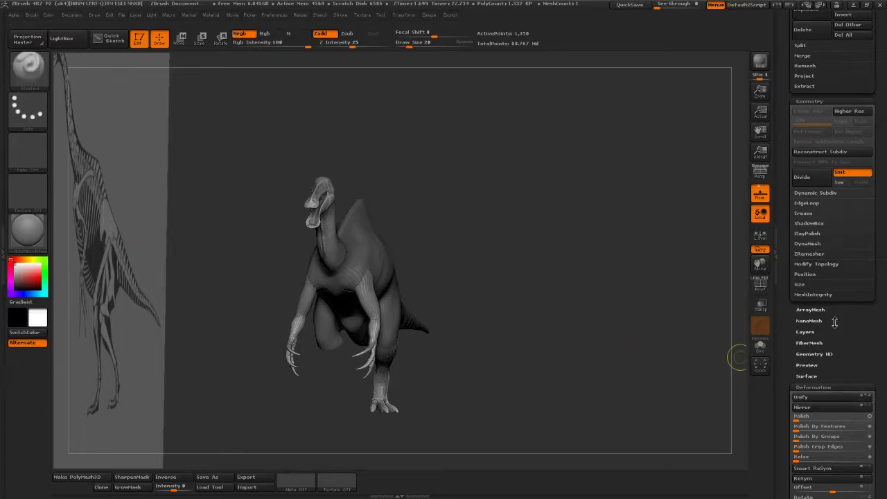
{"action": "left_click", "coordinate": [813, 407]}
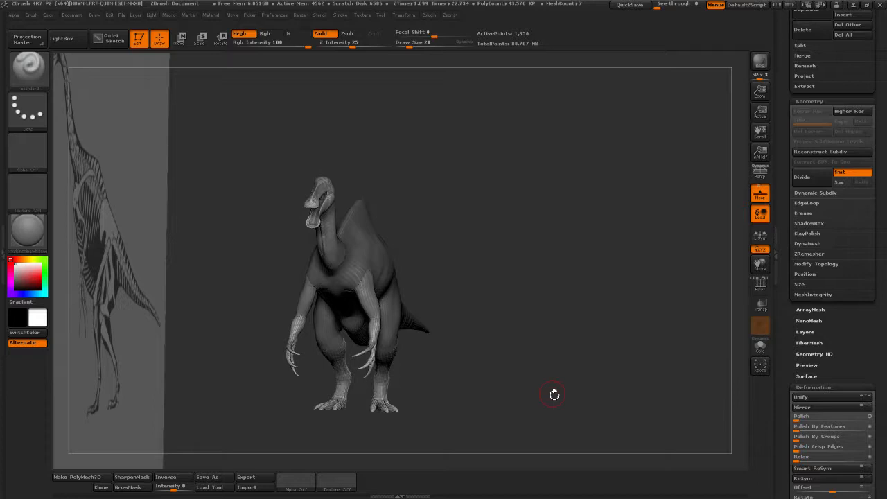
{"action": "left_click_drag", "start_coordinate": [521, 372], "coordinate": [515, 326]}
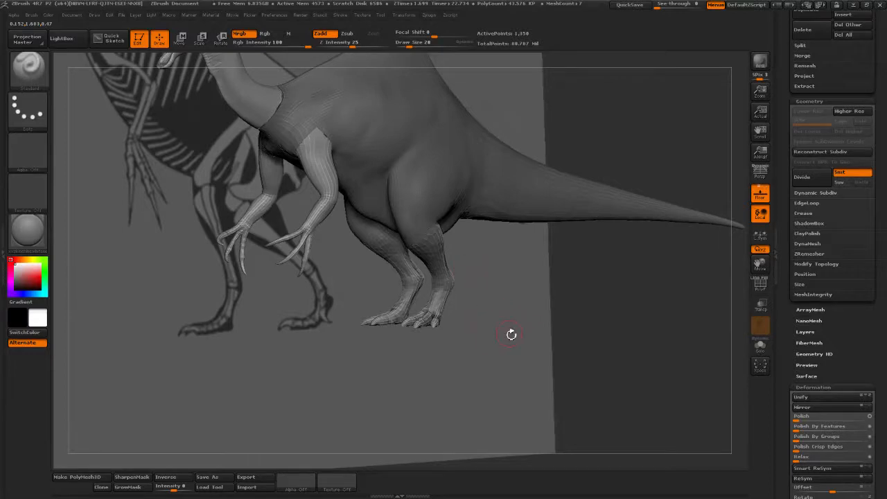
{"action": "left_click_drag", "start_coordinate": [511, 333], "coordinate": [350, 343]}
{"action": "left_click_drag", "start_coordinate": [463, 346], "coordinate": [430, 345]}
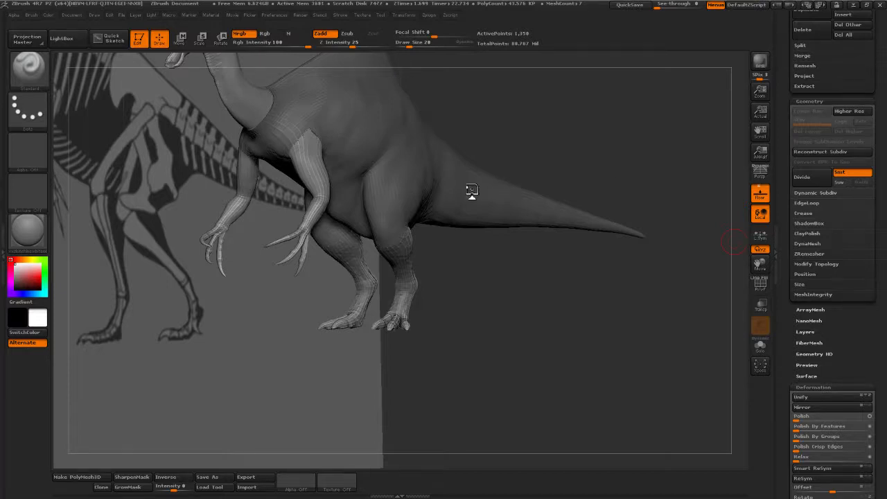
Select the therizinosaurus 1 subtool and combine all subtools into one low-resolution posing mesh with Transpose Master's TPoseMesh
{"action": "left_click_drag", "start_coordinate": [490, 315], "coordinate": [490, 311]}
{"action": "left_click_drag", "start_coordinate": [513, 340], "coordinate": [469, 416], "text": "shift"}
{"action": "left_click_drag", "start_coordinate": [527, 308], "coordinate": [499, 321], "text": "shift"}
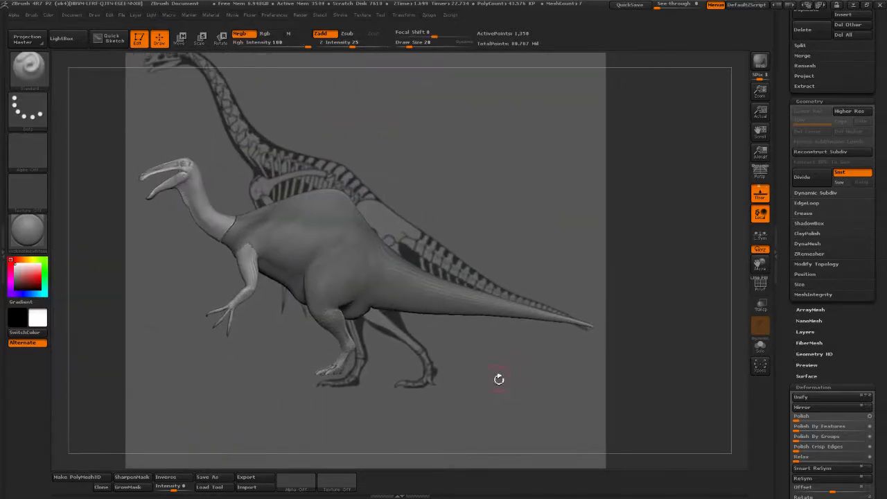
{"action": "scroll", "coordinate": [786, 152], "scroll_direction": "up", "scroll_amount": 2}
{"action": "scroll", "coordinate": [786, 153], "scroll_direction": "up", "scroll_amount": 10}
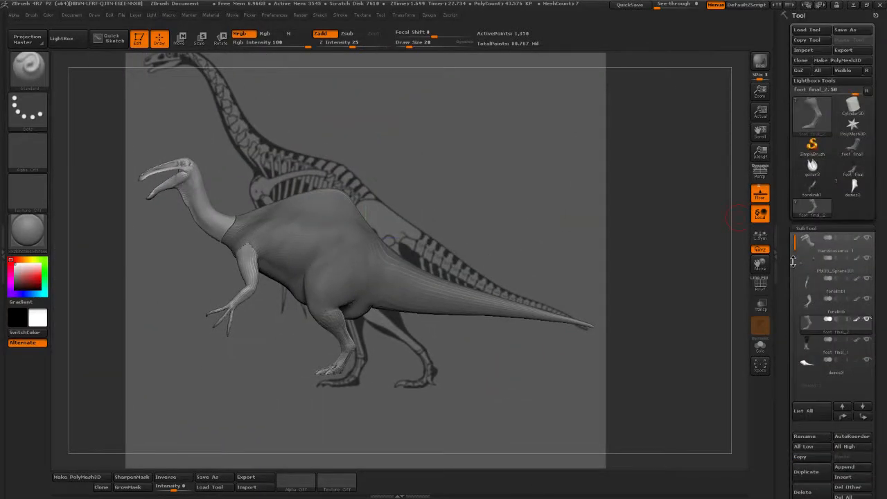
{"action": "left_click", "coordinate": [811, 244]}
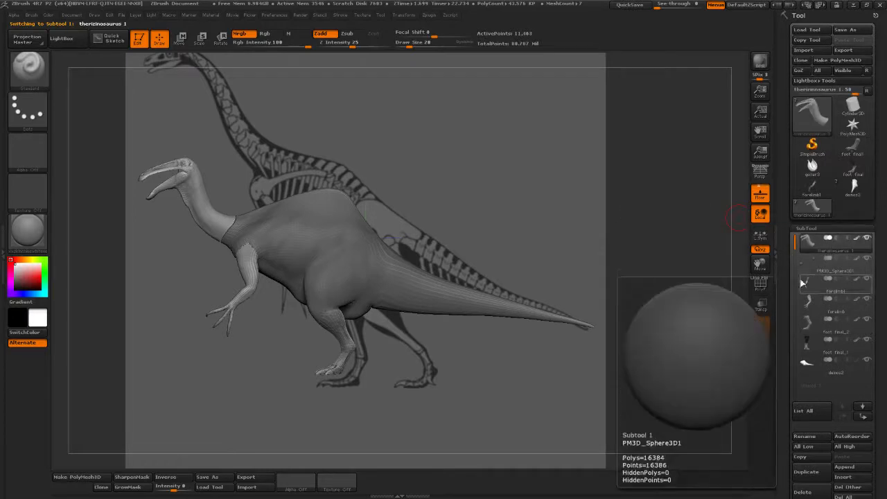
{"action": "left_click", "coordinate": [428, 15]}
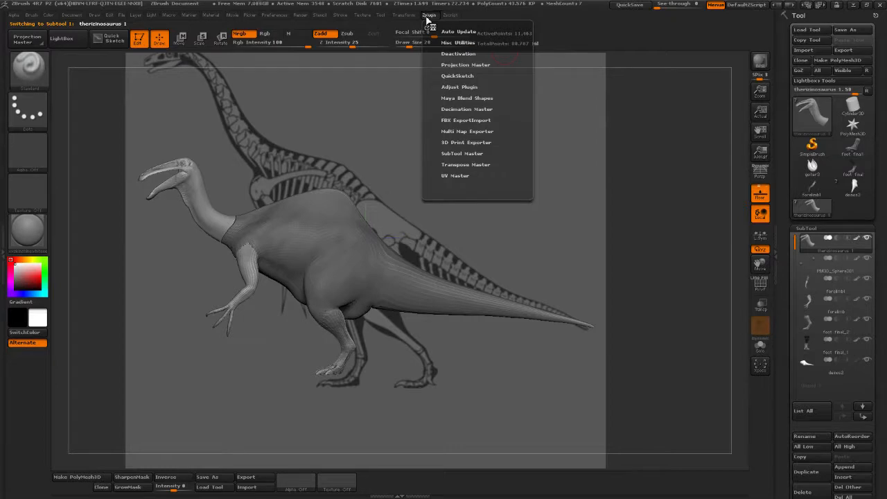
{"action": "left_click", "coordinate": [463, 164]}
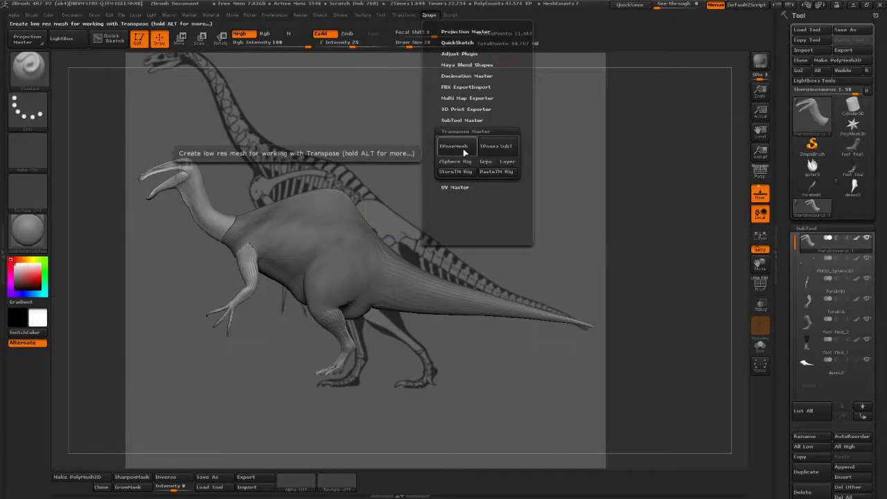
{"action": "left_click", "coordinate": [464, 149]}
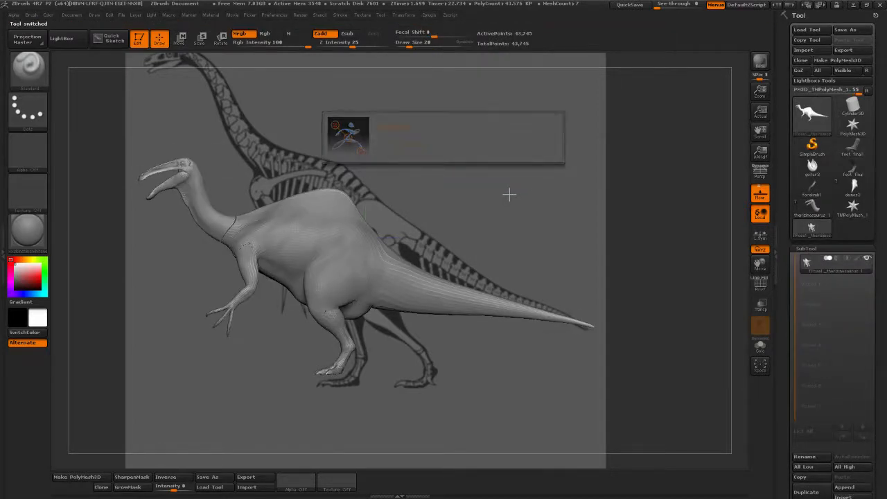
Set the draw size to 72 and scale up the whole dinosaur mesh with a transpose line starting at the lower leg
{"action": "left_click_drag", "start_coordinate": [509, 194], "coordinate": [460, 177]}
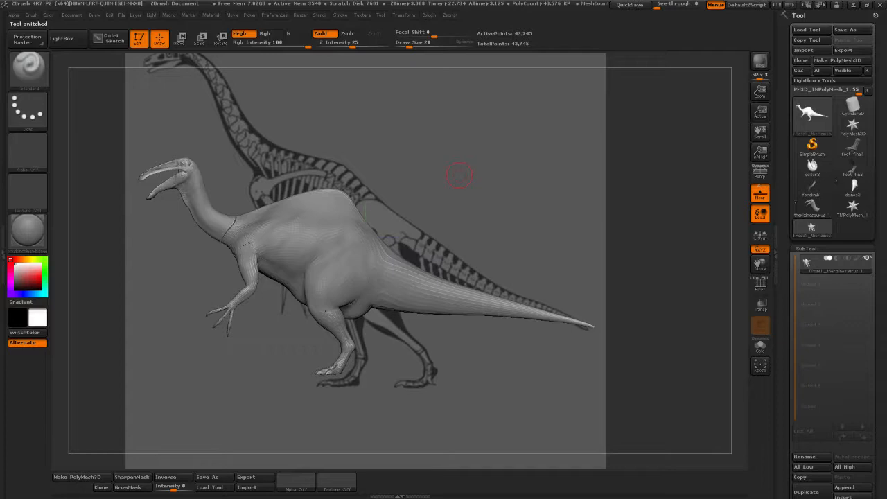
{"action": "left_click_drag", "start_coordinate": [409, 44], "coordinate": [417, 45]}
{"action": "left_click_drag", "start_coordinate": [445, 166], "coordinate": [444, 169], "text": "alt"}
{"action": "left_click", "coordinate": [199, 38]}
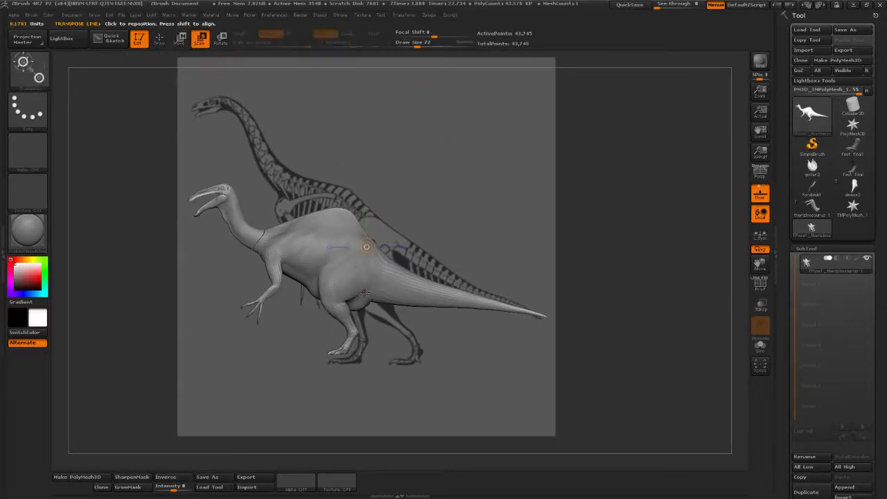
{"action": "mouse_move", "coordinate": [356, 331]}
{"action": "left_mouse_down"}
{"action": "mouse_move", "coordinate": [409, 203]}
{"action": "mouse_move", "coordinate": [436, 185]}
{"action": "left_mouse_up"}
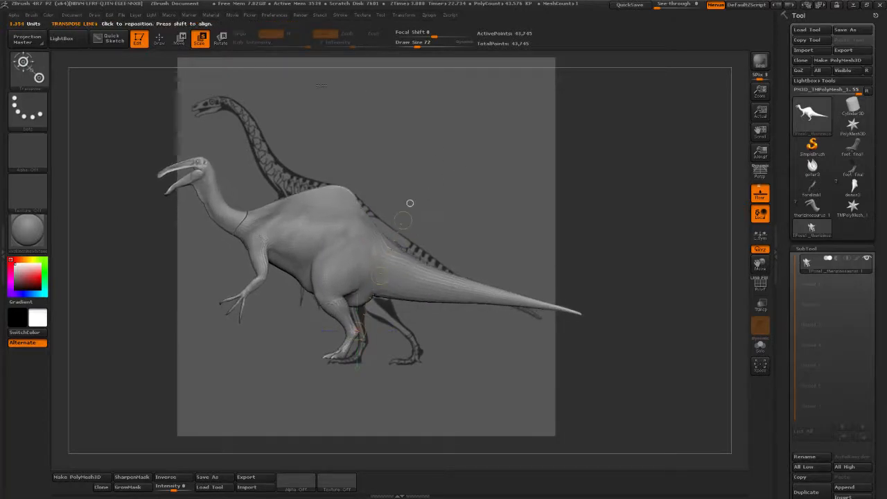
Move the scaled dinosaur mesh with the transpose line toward the tail and down over the reference skeleton
{"action": "key", "text": "w"}
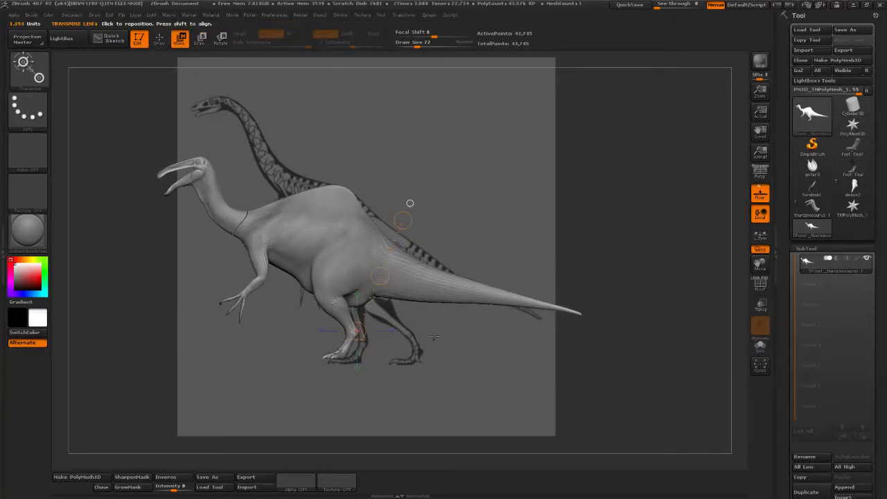
{"action": "left_click_drag", "start_coordinate": [450, 339], "coordinate": [415, 320], "text": "alt"}
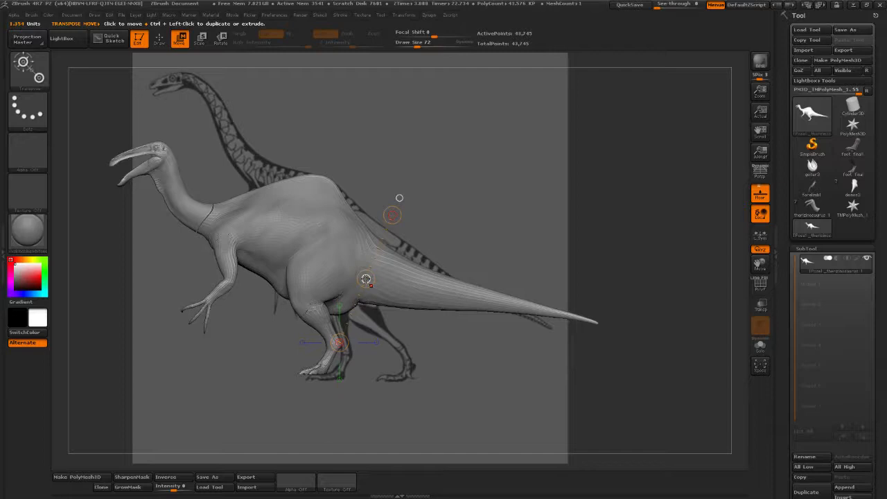
{"action": "left_click_drag", "start_coordinate": [366, 279], "coordinate": [379, 286]}
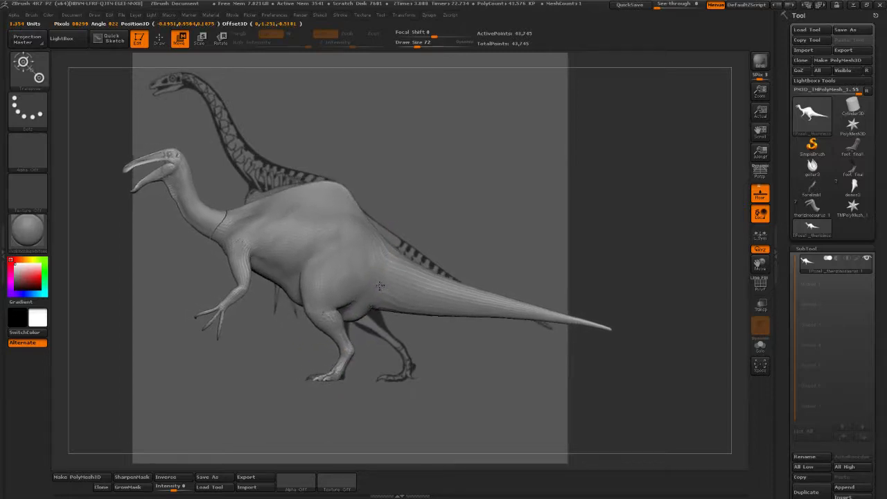
{"action": "left_click_drag", "start_coordinate": [386, 392], "coordinate": [416, 398], "text": "alt"}
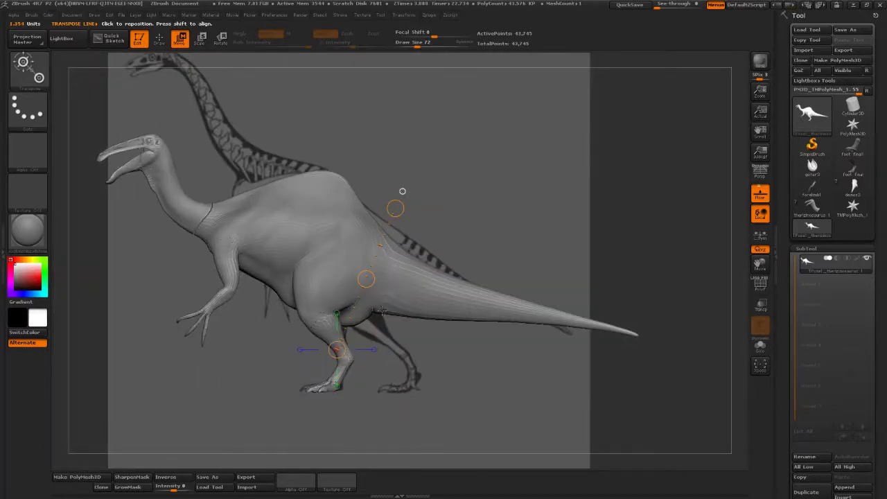
{"action": "left_click_drag", "start_coordinate": [451, 311], "coordinate": [427, 373]}
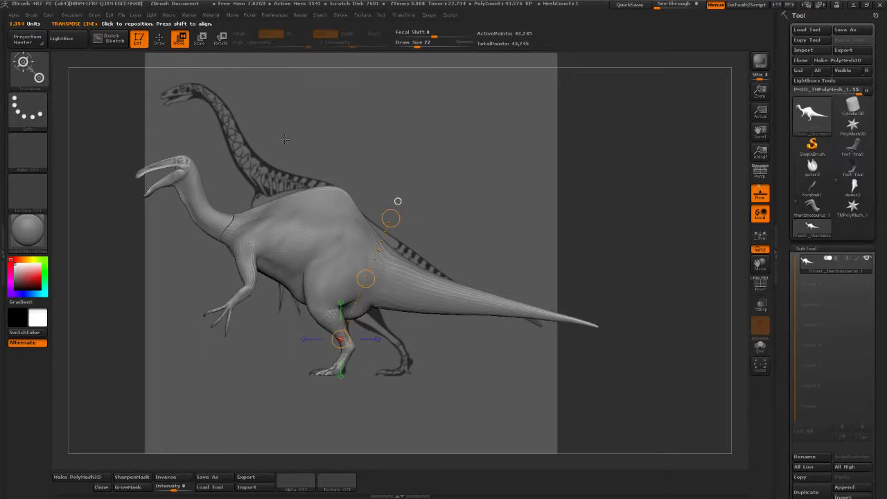
{"action": "left_click_drag", "start_coordinate": [455, 313], "coordinate": [472, 358]}
Test Fill Mode values 3 and 2 on the reference grid and return it to 1
{"action": "left_click", "coordinate": [150, 15]}
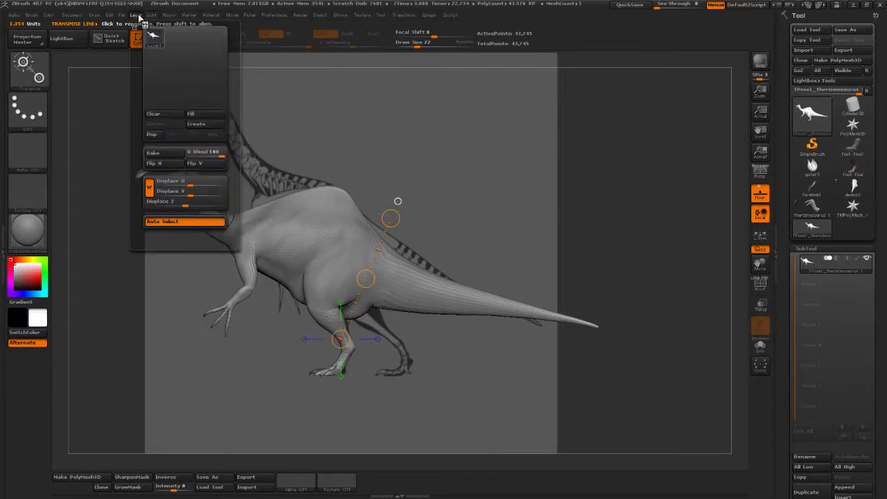
{"action": "mouse_move", "coordinate": [116, 21]}
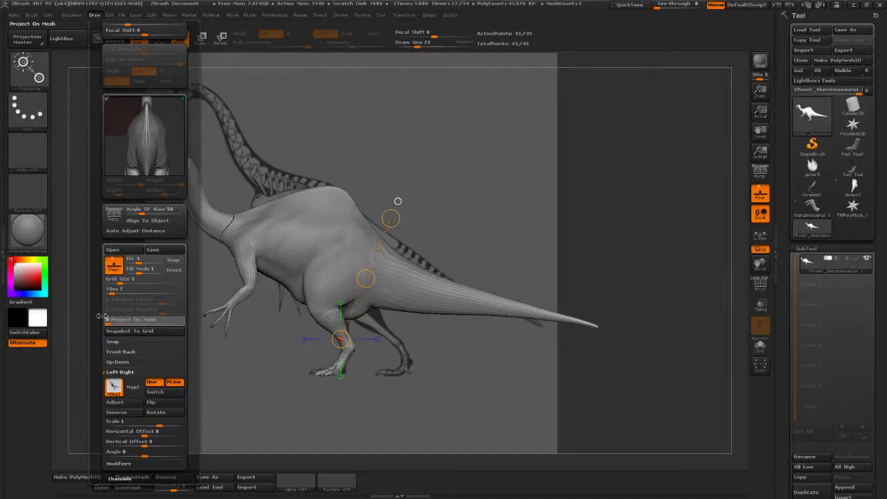
{"action": "left_click", "coordinate": [164, 277]}
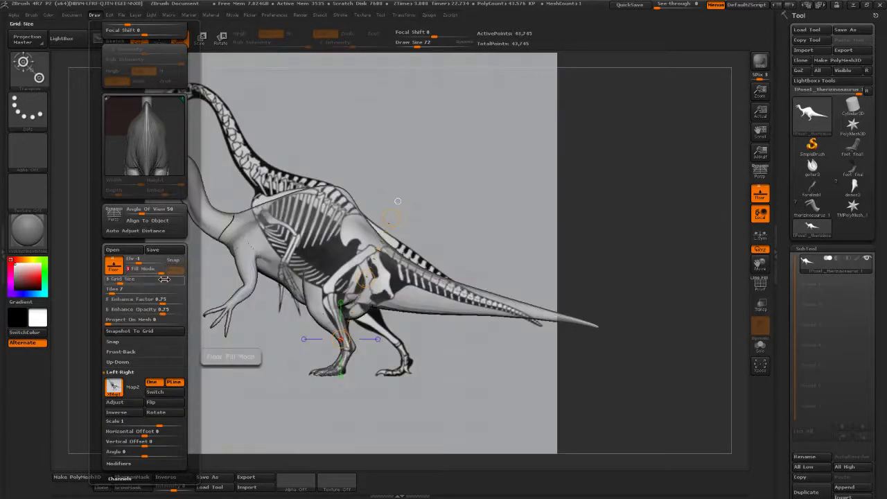
{"action": "left_click", "coordinate": [142, 270]}
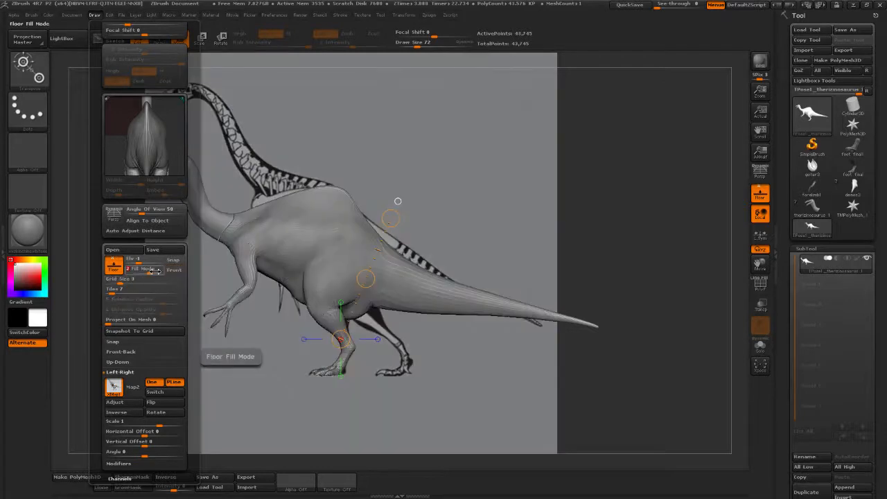
{"action": "left_click", "coordinate": [142, 270]}
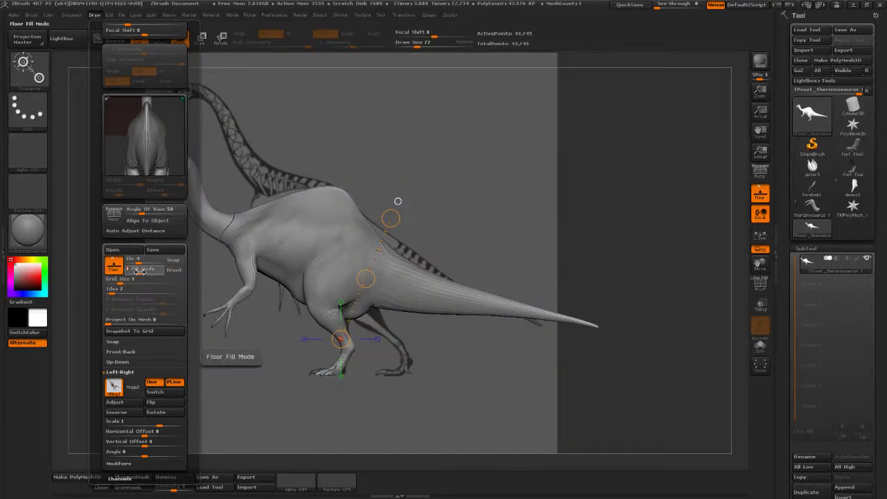
{"action": "left_click", "coordinate": [131, 271]}
{"action": "left_click", "coordinate": [140, 270]}
{"action": "left_click", "coordinate": [151, 280]}
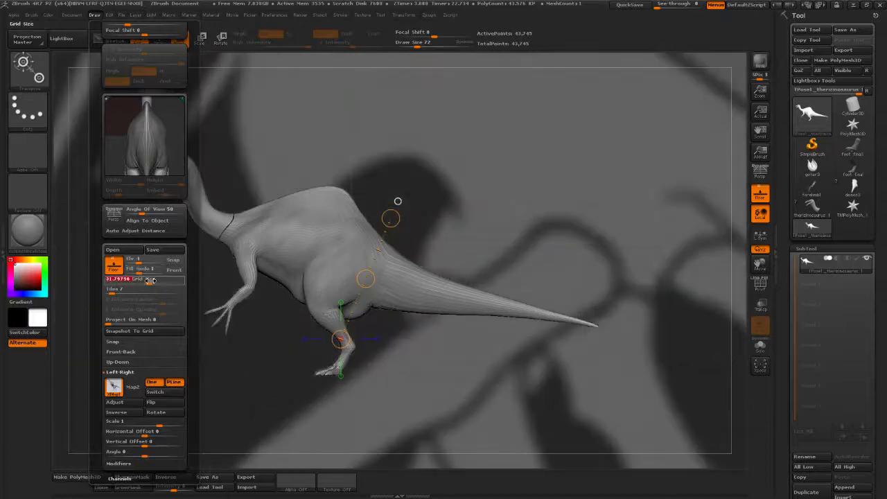
{"action": "left_click_drag", "start_coordinate": [151, 281], "coordinate": [98, 284]}
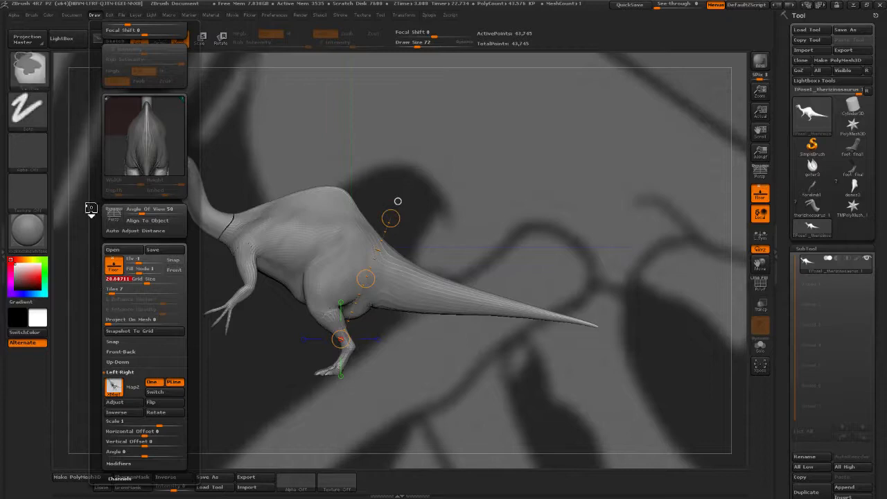
{"action": "key", "text": "ctrl+z"}
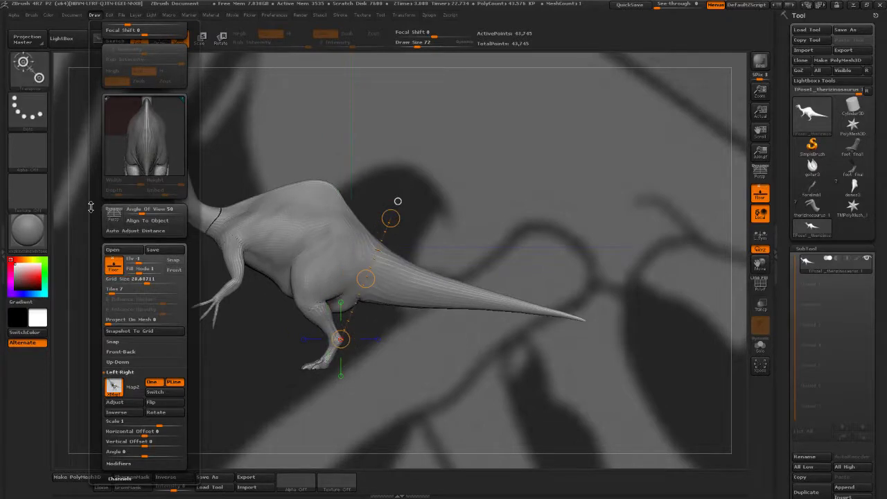
{"action": "key", "text": "ctrl+shift+z"}
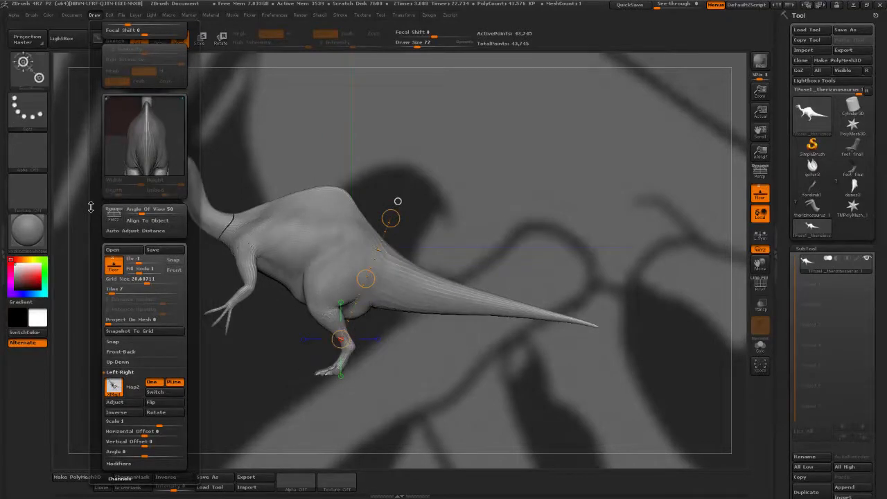
Set the reference grid size to about 3.02 and show the skeleton grid in front of the mesh
{"action": "left_click_drag", "start_coordinate": [148, 281], "coordinate": [121, 283]}
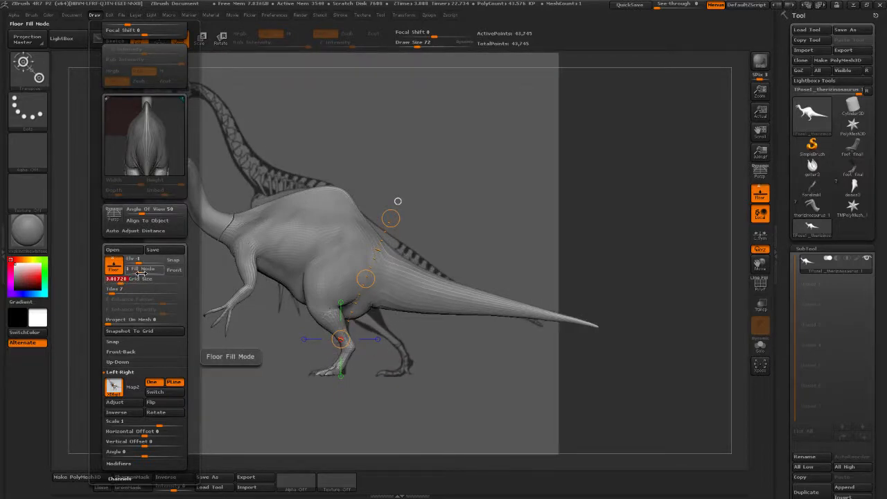
{"action": "left_click", "coordinate": [171, 271]}
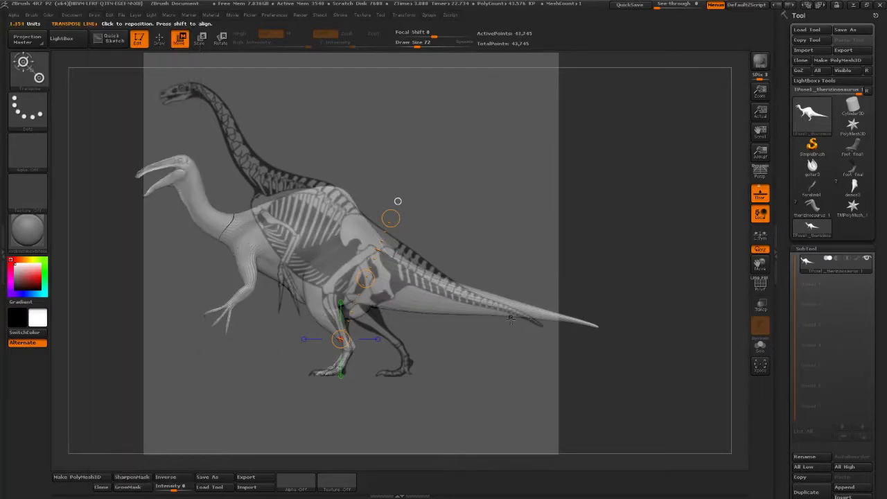
{"action": "left_click_drag", "start_coordinate": [473, 382], "coordinate": [577, 390], "text": "alt"}
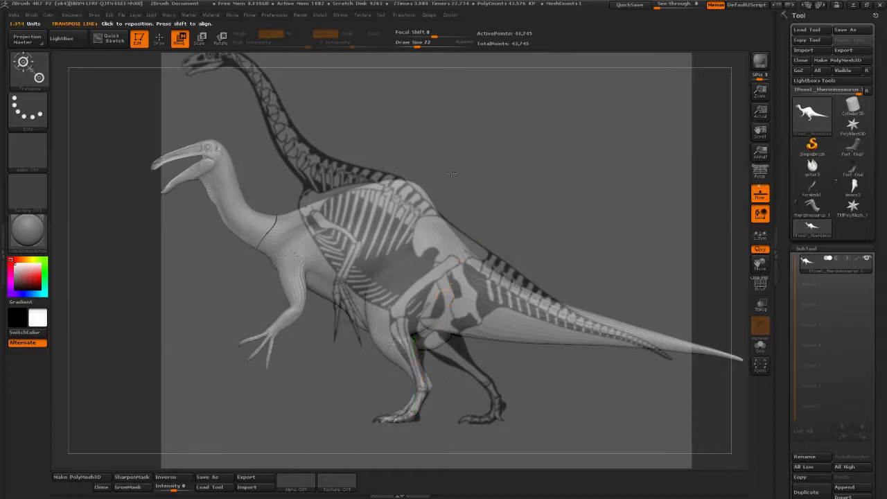
Mask the head, neck and arms with mask drags, and invert the mask so the front of the body stays editable
{"action": "left_click_drag", "start_coordinate": [508, 195], "coordinate": [455, 192], "text": "alt"}
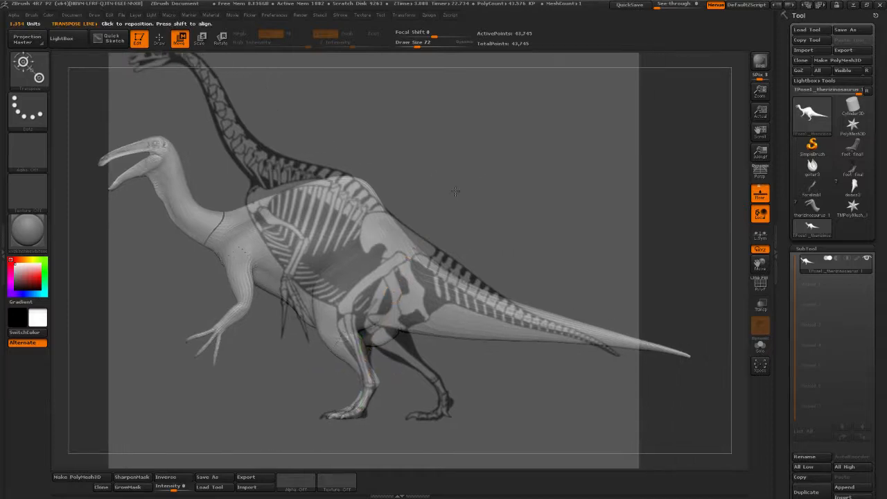
{"action": "left_click", "coordinate": [164, 44]}
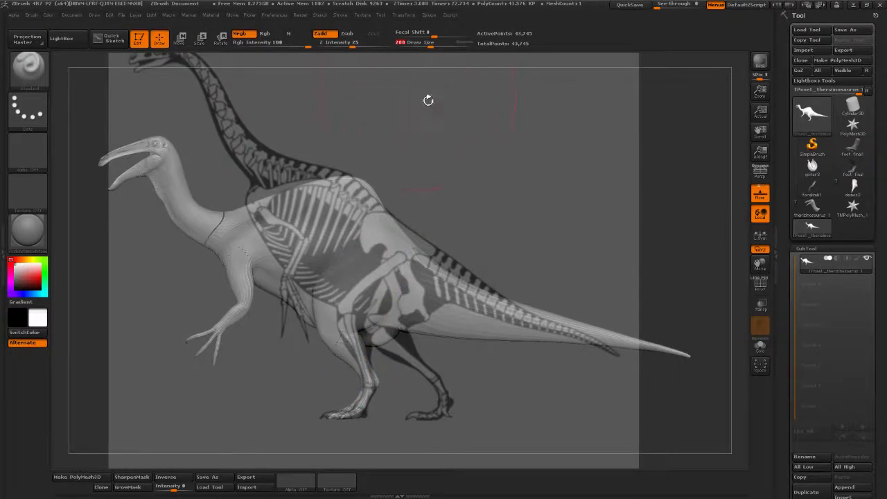
{"action": "key", "text": "f"}
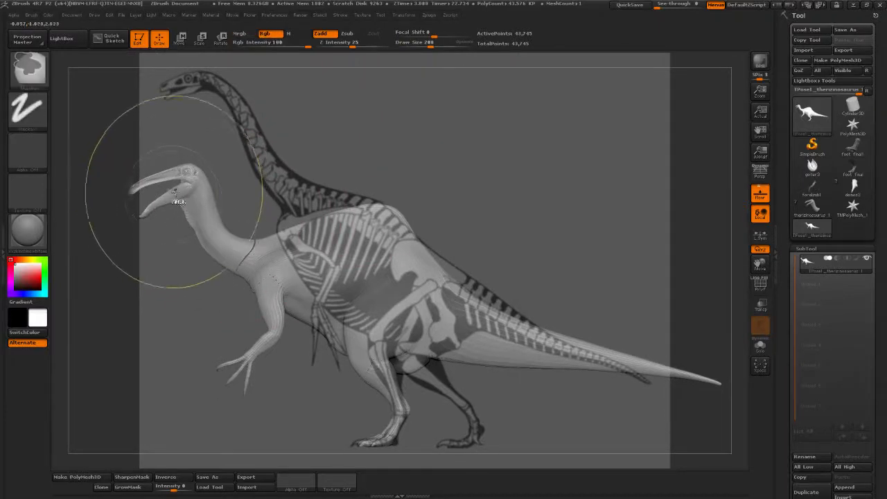
{"action": "mouse_move", "coordinate": [154, 215]}
{"action": "left_mouse_down", "text": "ctrl"}
{"action": "mouse_move", "coordinate": [215, 245]}
{"action": "mouse_move", "coordinate": [303, 213]}
{"action": "mouse_move", "coordinate": [363, 213]}
{"action": "mouse_move", "coordinate": [318, 267]}
{"action": "left_mouse_up", "text": "ctrl"}
{"action": "left_click_drag", "start_coordinate": [296, 404], "coordinate": [349, 368], "text": "alt"}
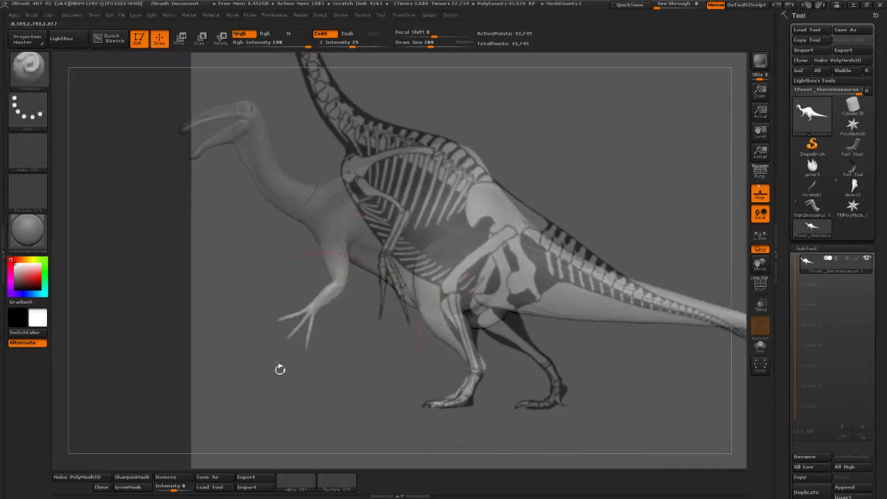
{"action": "left_click_drag", "start_coordinate": [230, 383], "coordinate": [374, 191], "text": "ctrl"}
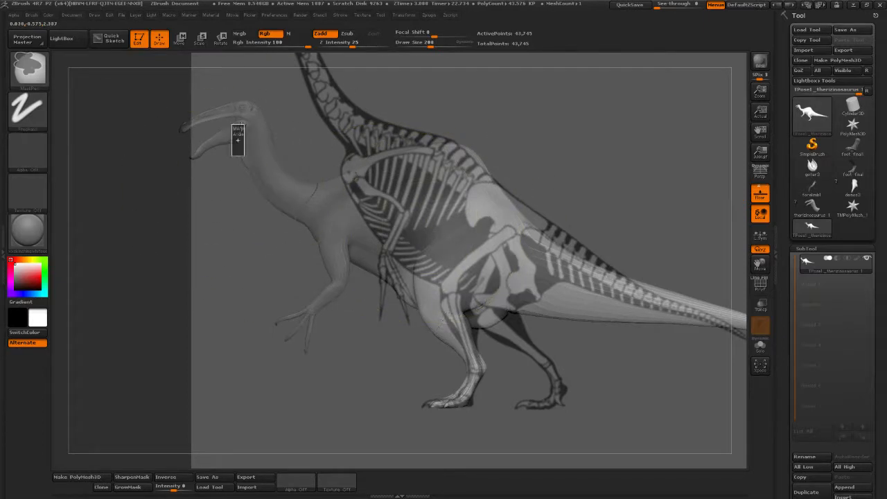
{"action": "key", "text": "f"}
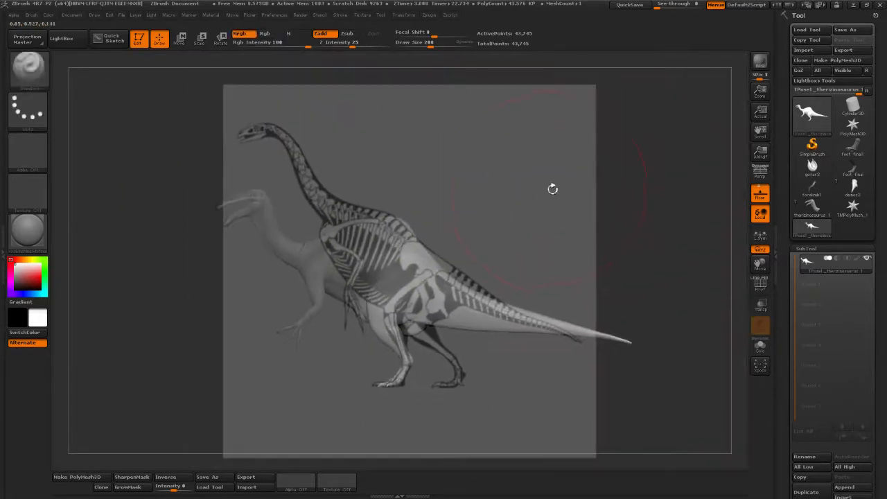
{"action": "left_click", "coordinate": [543, 193], "text": "ctrl"}
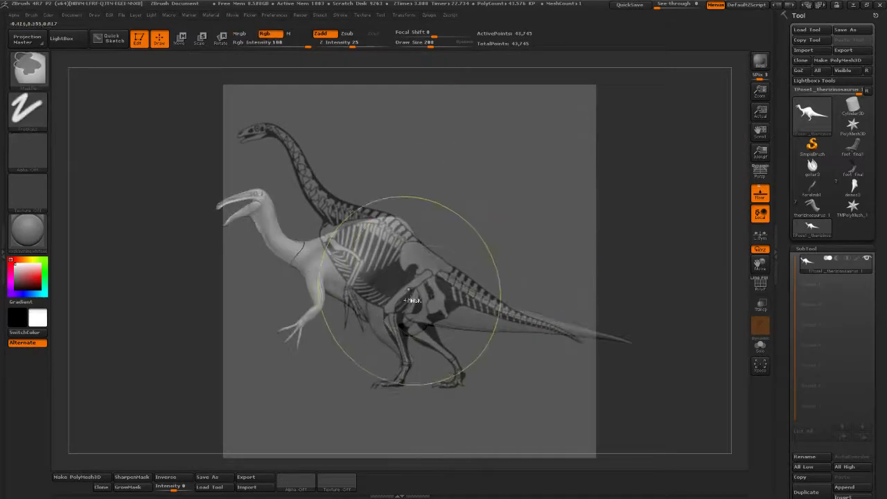
Rotate the unmasked front of the body upward with a transpose line running from the mid-torso to the tail base
{"action": "left_click_drag", "start_coordinate": [503, 199], "coordinate": [520, 186], "text": "alt"}
{"action": "key", "text": "r"}
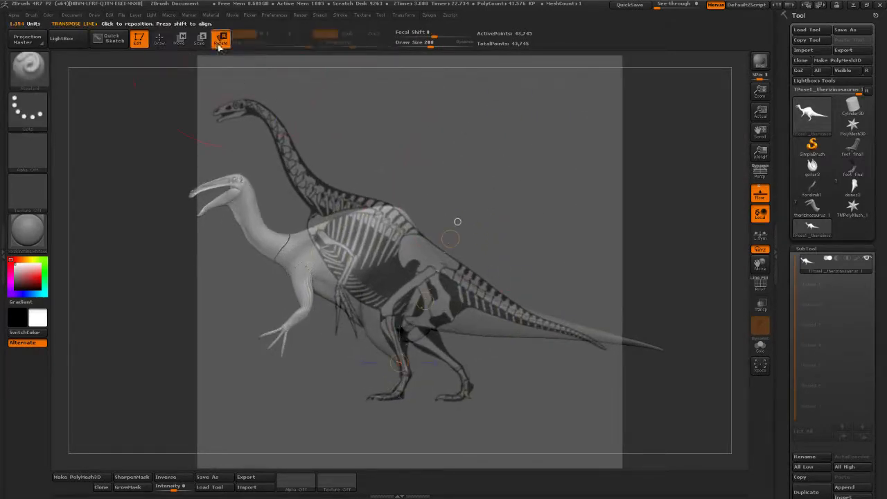
{"action": "mouse_move", "coordinate": [382, 264]}
{"action": "left_mouse_down"}
{"action": "mouse_move", "coordinate": [499, 312]}
{"action": "mouse_move", "coordinate": [491, 310]}
{"action": "mouse_move", "coordinate": [476, 354]}
{"action": "mouse_move", "coordinate": [491, 312]}
{"action": "left_mouse_up"}
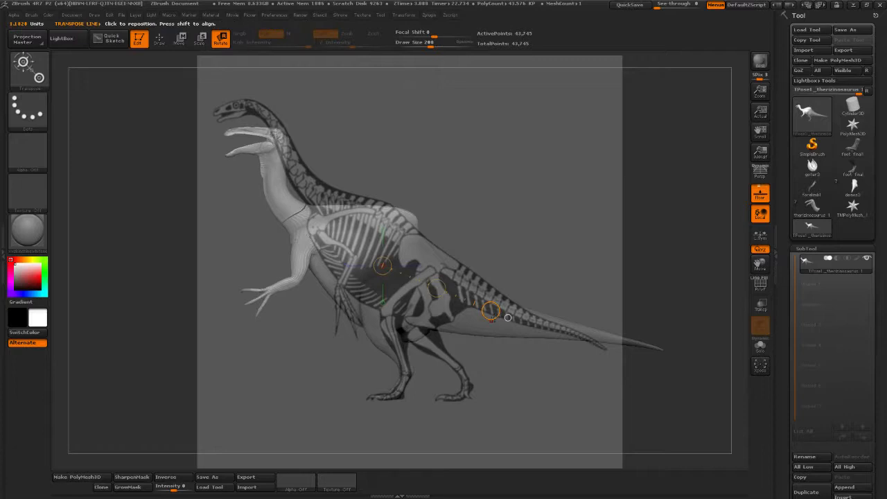
{"action": "left_click_drag", "start_coordinate": [531, 183], "coordinate": [545, 164], "text": "alt"}
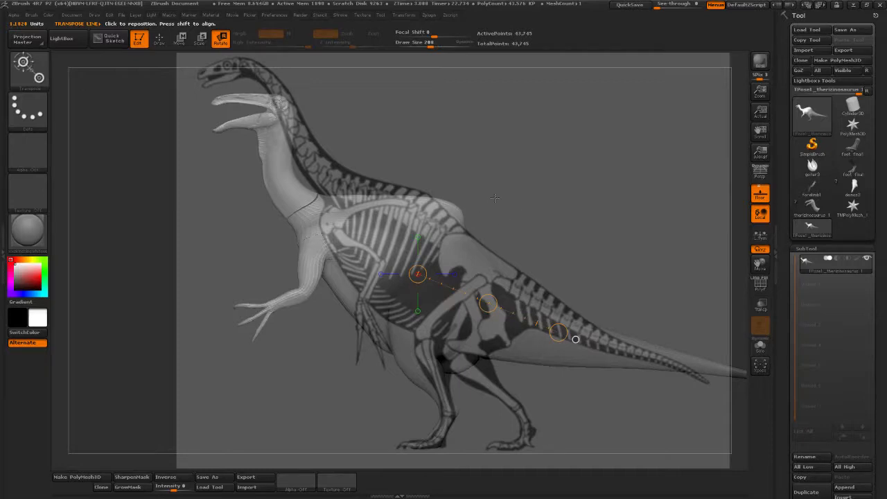
{"action": "left_click_drag", "start_coordinate": [481, 182], "coordinate": [529, 212]}
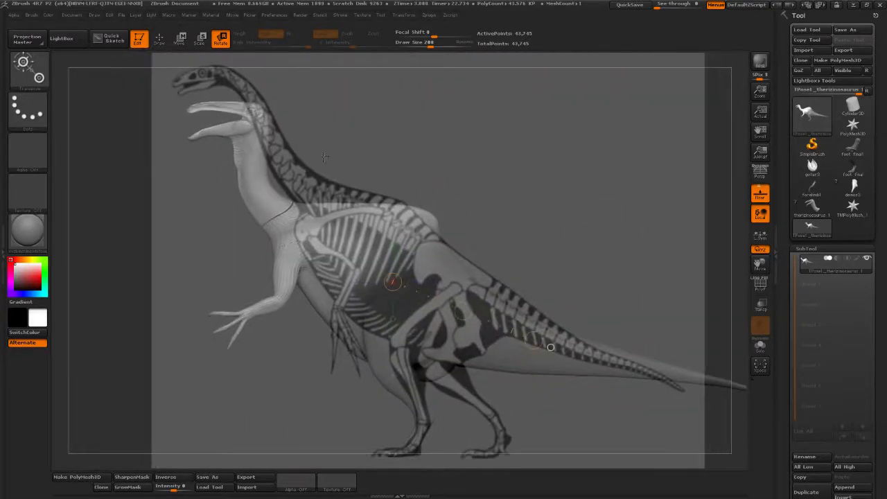
Switch to the Move brush with a draw size of 165 and a focal shift of 20
{"action": "left_click", "coordinate": [159, 39]}
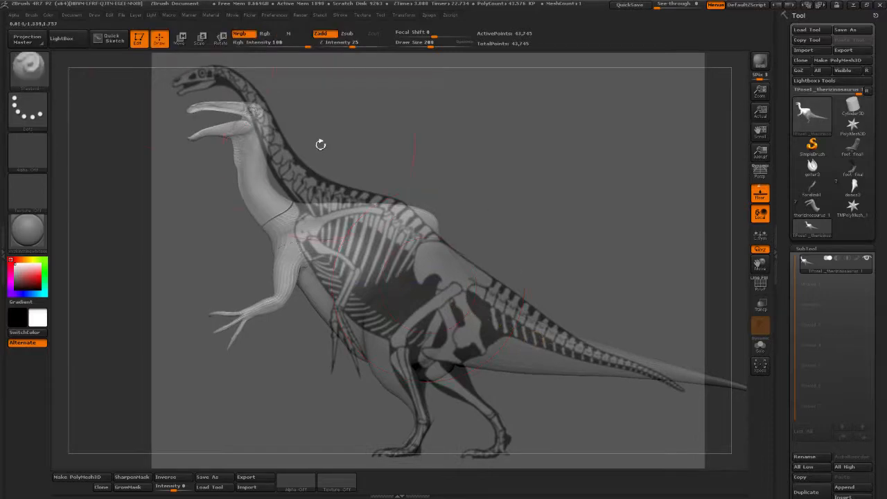
{"action": "mouse_move", "coordinate": [428, 43]}
{"action": "left_mouse_down"}
{"action": "mouse_move", "coordinate": [418, 43]}
{"action": "mouse_move", "coordinate": [447, 32]}
{"action": "left_mouse_up"}
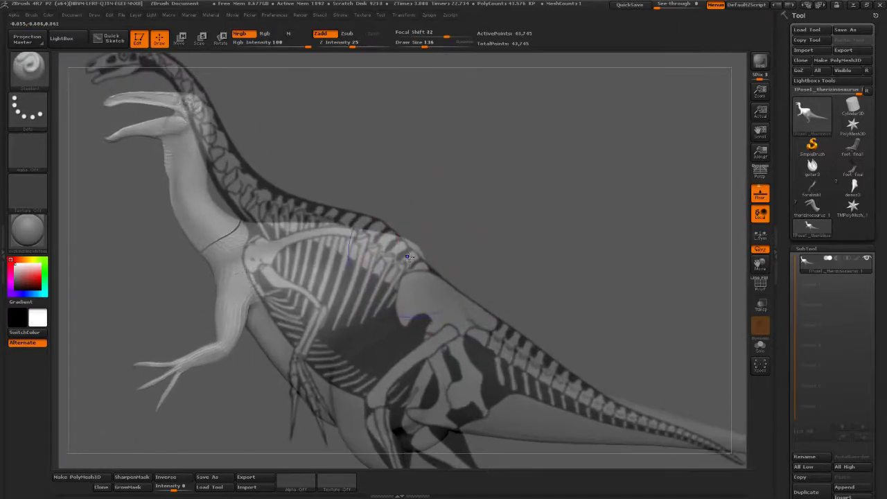
{"action": "key", "text": "shift"}
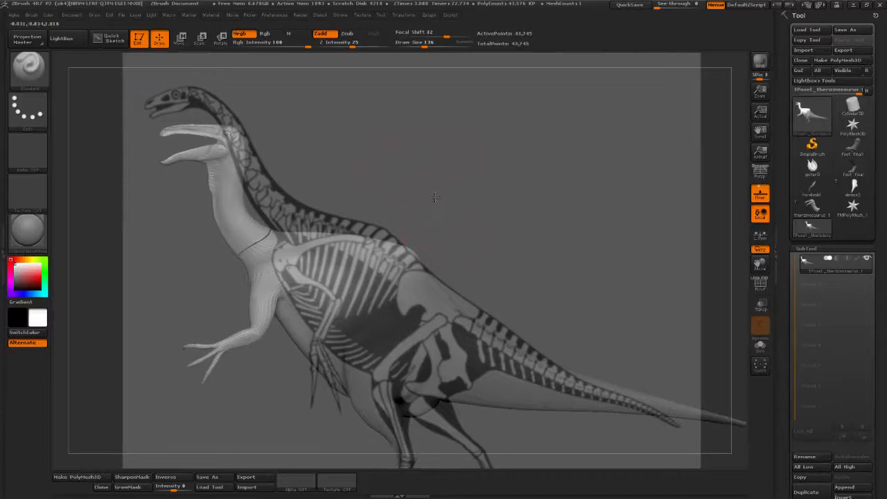
{"action": "left_click", "coordinate": [35, 69]}
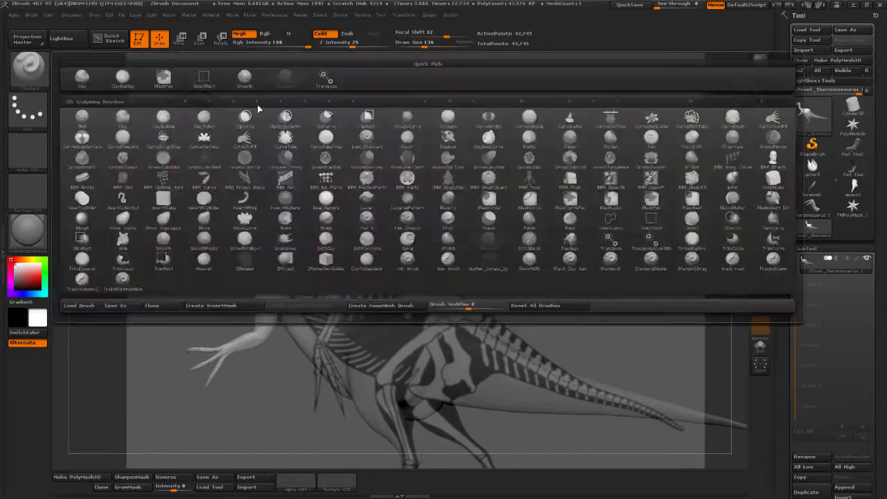
{"action": "left_click", "coordinate": [204, 219]}
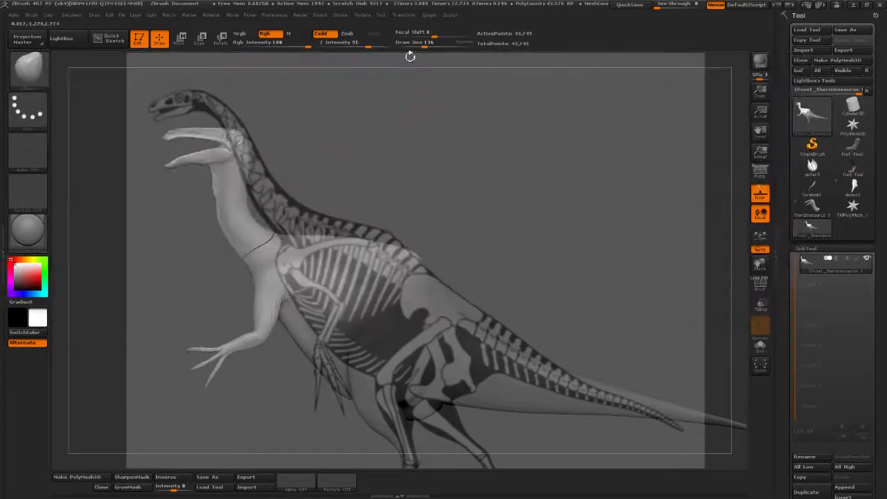
{"action": "left_click", "coordinate": [429, 44]}
{"action": "left_click", "coordinate": [427, 44]}
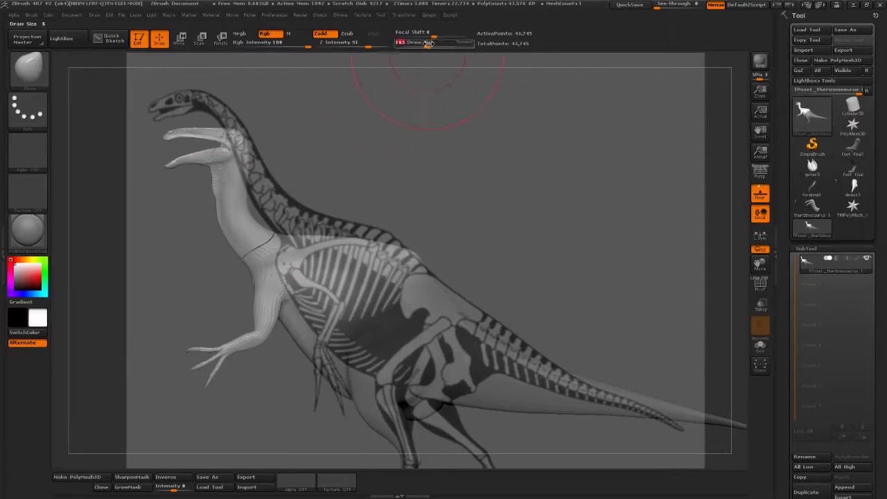
{"action": "left_click", "coordinate": [441, 34]}
Pull the base and middle of the neck toward the reference neck vertebrae with the Move brush
{"action": "left_click_drag", "start_coordinate": [248, 232], "coordinate": [263, 219]}
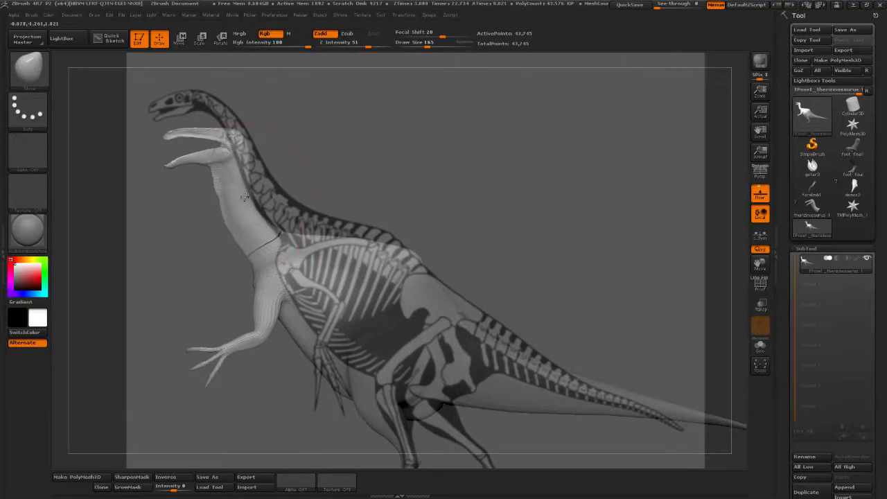
{"action": "left_click_drag", "start_coordinate": [241, 191], "coordinate": [258, 182]}
{"action": "mouse_move", "coordinate": [364, 128]}
{"action": "left_mouse_down", "text": "alt"}
{"action": "mouse_move", "coordinate": [398, 165]}
{"action": "mouse_move", "coordinate": [360, 154]}
{"action": "left_mouse_up", "text": "alt"}
Mask the head, invert the mask to isolate it, and try a transpose move line from the jaw joint, undoing the last change
{"action": "left_click_drag", "start_coordinate": [162, 154], "coordinate": [298, 210], "text": "ctrl"}
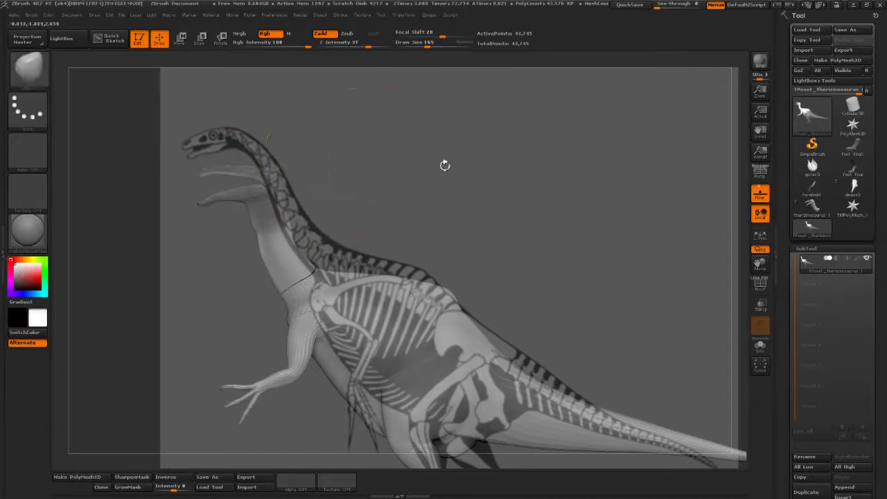
{"action": "left_click_drag", "start_coordinate": [443, 165], "coordinate": [280, 205]}
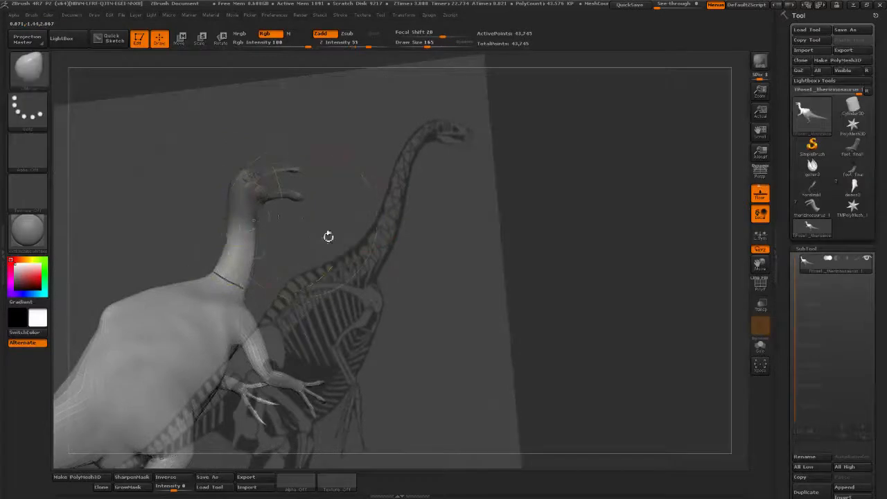
{"action": "left_click_drag", "start_coordinate": [329, 238], "coordinate": [356, 208], "text": "shift"}
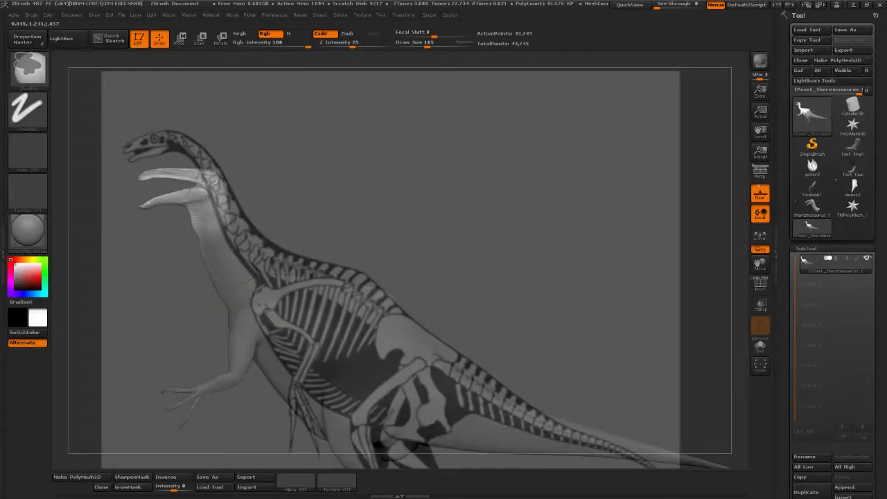
{"action": "key", "text": "w"}
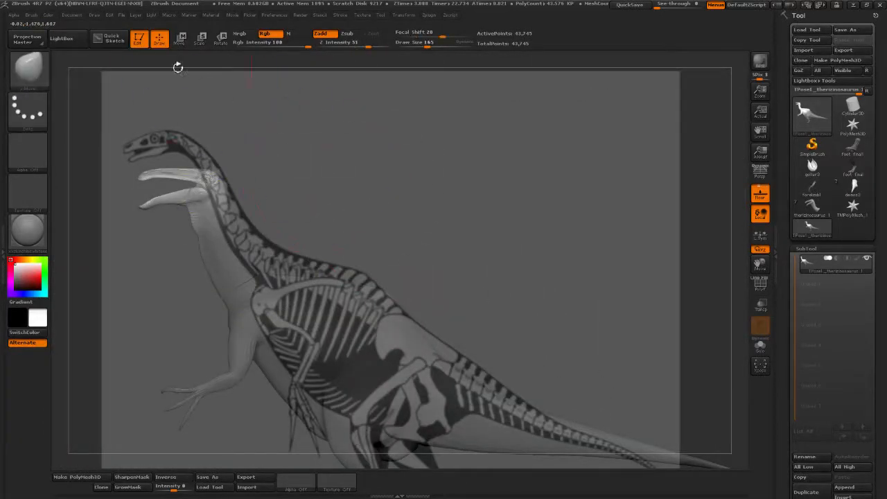
{"action": "mouse_move", "coordinate": [204, 192]}
{"action": "left_mouse_down"}
{"action": "mouse_move", "coordinate": [249, 146]}
{"action": "mouse_move", "coordinate": [220, 148]}
{"action": "left_mouse_up"}
{"action": "key", "text": "ctrl+z"}
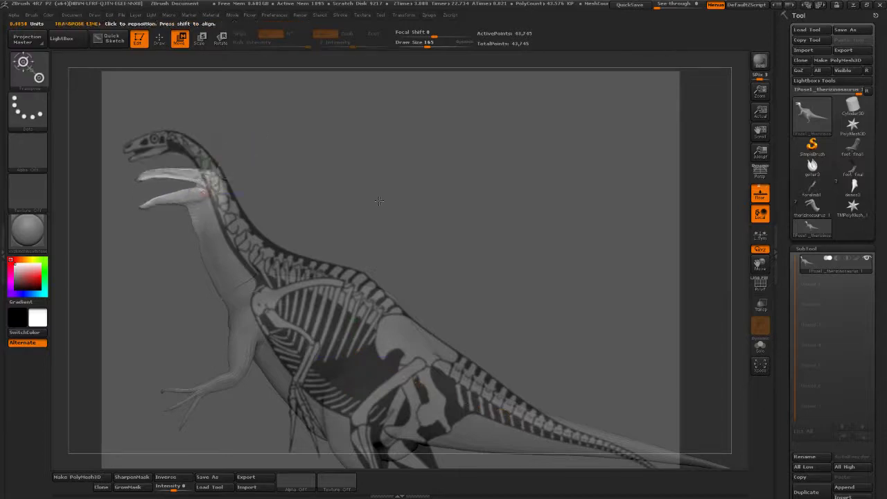
Refine the mask around the beak, invert it, and move the head up and forward toward the reference skull
{"action": "left_click_drag", "start_coordinate": [349, 158], "coordinate": [480, 181], "text": "alt"}
{"action": "left_click", "coordinate": [480, 181], "text": "ctrl"}
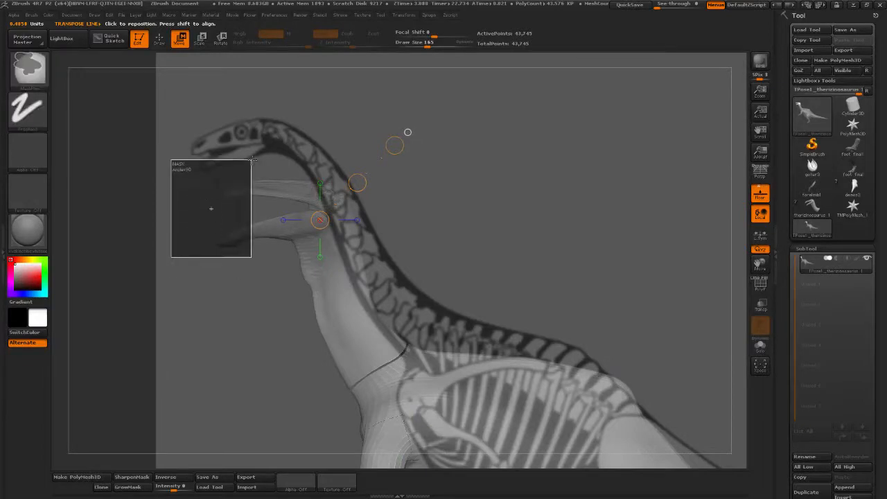
{"action": "left_click", "coordinate": [366, 183], "text": "ctrl"}
{"action": "left_click_drag", "start_coordinate": [366, 184], "coordinate": [339, 142]}
{"action": "mouse_move", "coordinate": [341, 142]}
{"action": "left_mouse_down"}
{"action": "mouse_move", "coordinate": [322, 147]}
{"action": "mouse_move", "coordinate": [299, 128]}
{"action": "left_mouse_up"}
Scale down the head with a transpose line starting behind the eye and crossing the reference neck
{"action": "left_click", "coordinate": [199, 39]}
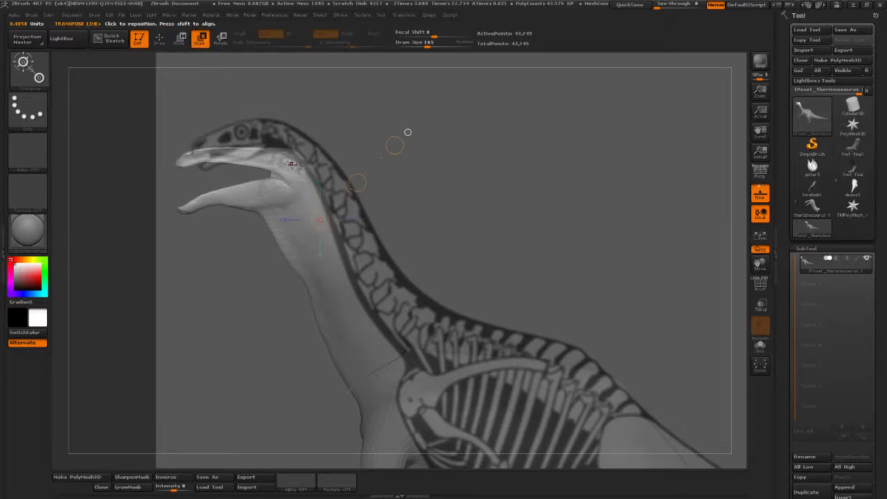
{"action": "left_click_drag", "start_coordinate": [291, 164], "coordinate": [387, 172]}
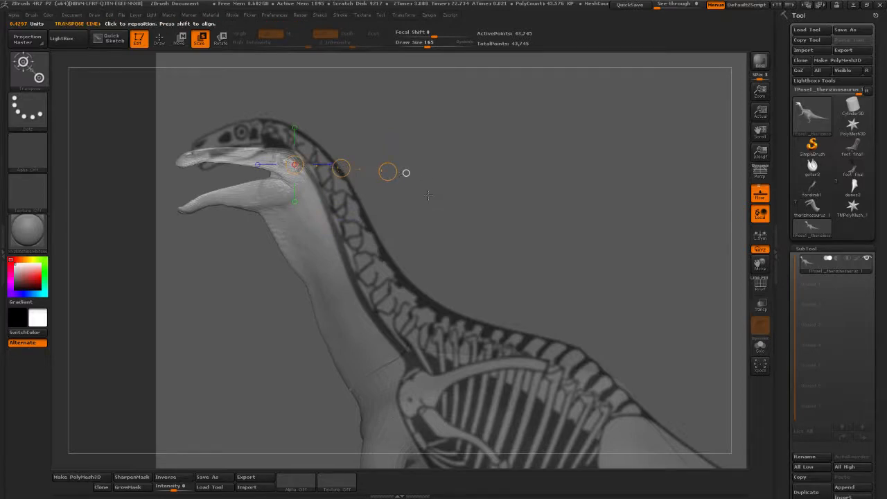
{"action": "left_click_drag", "start_coordinate": [387, 171], "coordinate": [328, 164]}
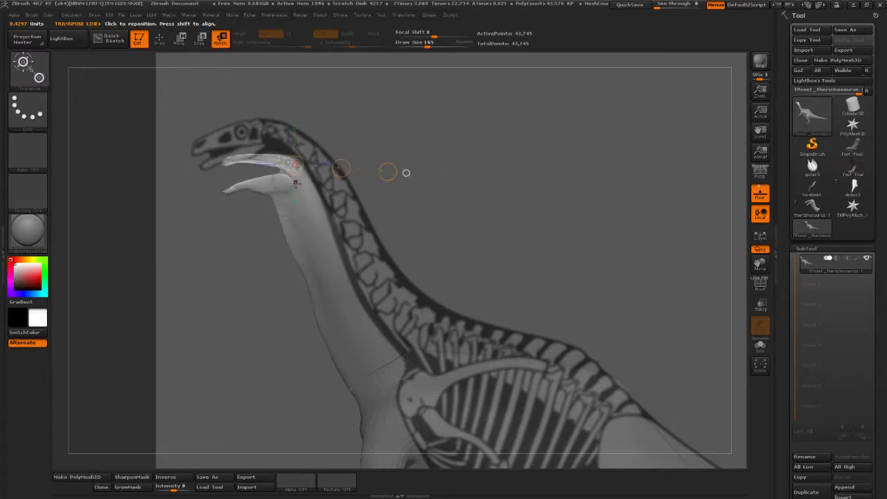
Rotate the beak downward around the jaw joint and move the head up and forward beneath the reference skull
{"action": "mouse_move", "coordinate": [291, 180]}
{"action": "left_mouse_down"}
{"action": "mouse_move", "coordinate": [346, 177]}
{"action": "mouse_move", "coordinate": [324, 132]}
{"action": "left_mouse_up"}
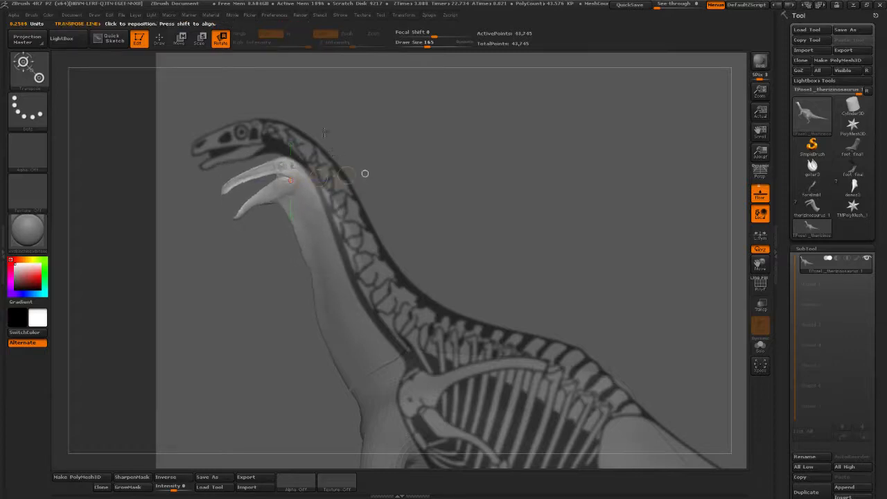
{"action": "left_click", "coordinate": [179, 38]}
{"action": "mouse_move", "coordinate": [322, 177]}
{"action": "left_mouse_down"}
{"action": "mouse_move", "coordinate": [281, 139]}
{"action": "mouse_move", "coordinate": [293, 172]}
{"action": "left_mouse_up"}
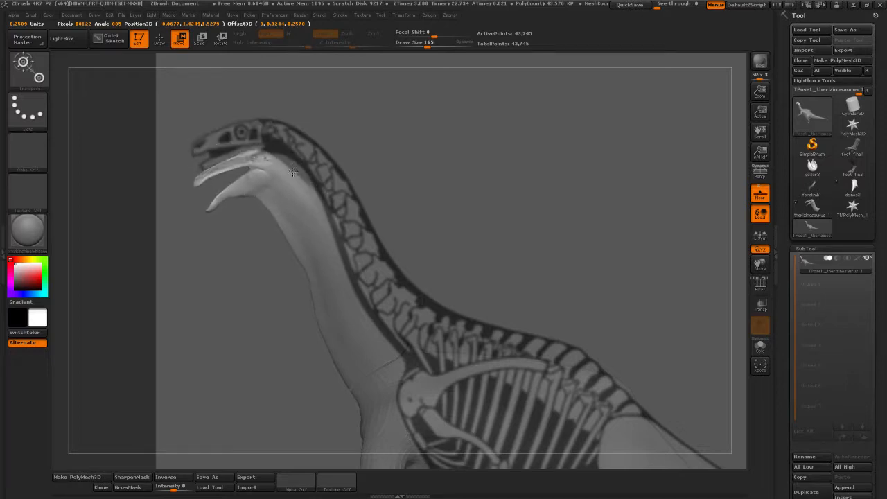
Check the head from an angle, and invert and soften the mask between the head and neck
{"action": "mouse_move", "coordinate": [267, 250]}
{"action": "left_mouse_down", "text": "alt"}
{"action": "mouse_move", "coordinate": [155, 303]}
{"action": "mouse_move", "coordinate": [220, 303]}
{"action": "left_mouse_up", "text": "alt"}
{"action": "left_click", "coordinate": [160, 39]}
{"action": "left_click_drag", "start_coordinate": [214, 248], "coordinate": [239, 245]}
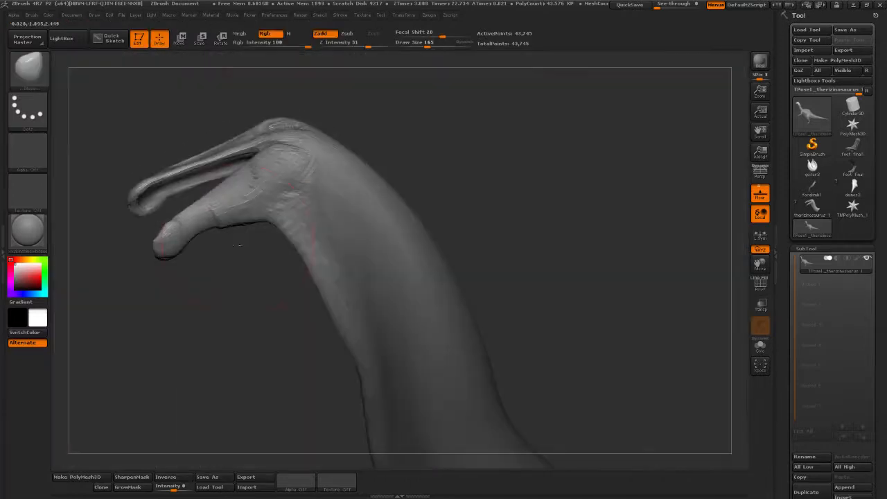
{"action": "left_click", "coordinate": [226, 254], "text": "ctrl"}
{"action": "left_click", "coordinate": [212, 222], "text": "ctrl"}
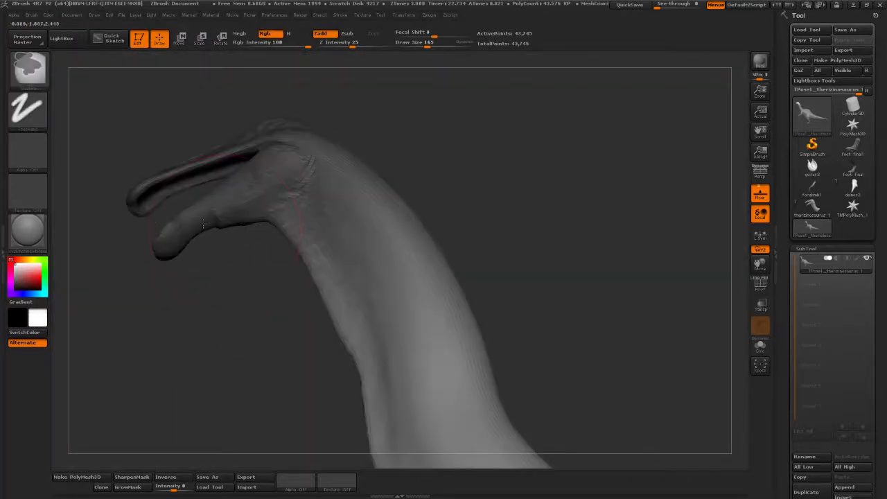
{"action": "left_click", "coordinate": [218, 257], "text": "ctrl"}
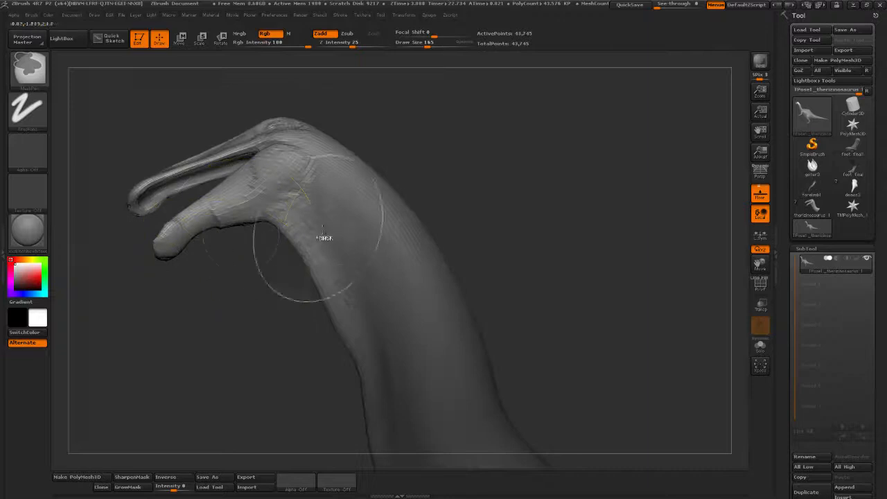
{"action": "left_click", "coordinate": [507, 181], "text": "ctrl"}
Adjust the head mask and move the head and upper neck up and forward onto the reference skull
{"action": "mouse_move", "coordinate": [509, 182]}
{"action": "left_mouse_down"}
{"action": "mouse_move", "coordinate": [561, 211]}
{"action": "mouse_move", "coordinate": [582, 212]}
{"action": "left_mouse_up"}
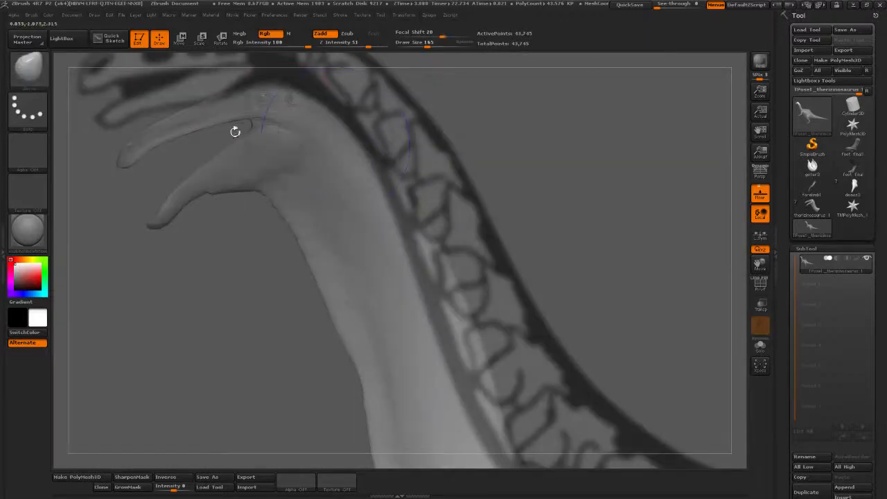
{"action": "mouse_move", "coordinate": [238, 283]}
{"action": "left_mouse_down"}
{"action": "mouse_move", "coordinate": [228, 286]}
{"action": "mouse_move", "coordinate": [420, 201]}
{"action": "left_mouse_up"}
{"action": "left_click", "coordinate": [420, 201], "text": "ctrl"}
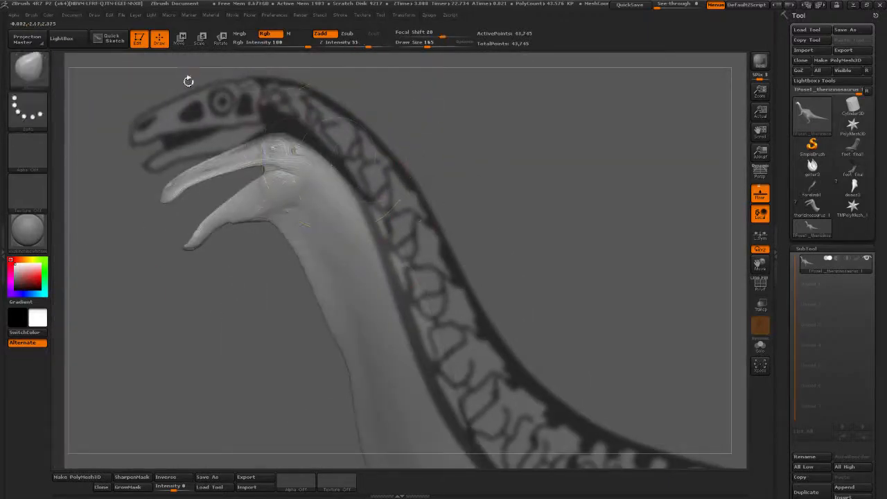
{"action": "left_click_drag", "start_coordinate": [188, 54], "coordinate": [194, 72]}
{"action": "key", "text": "w"}
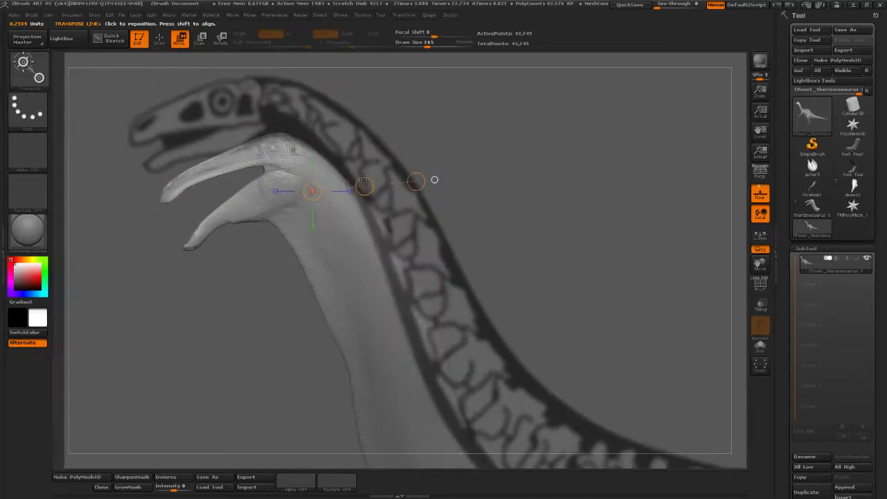
{"action": "left_click_drag", "start_coordinate": [362, 178], "coordinate": [329, 130]}
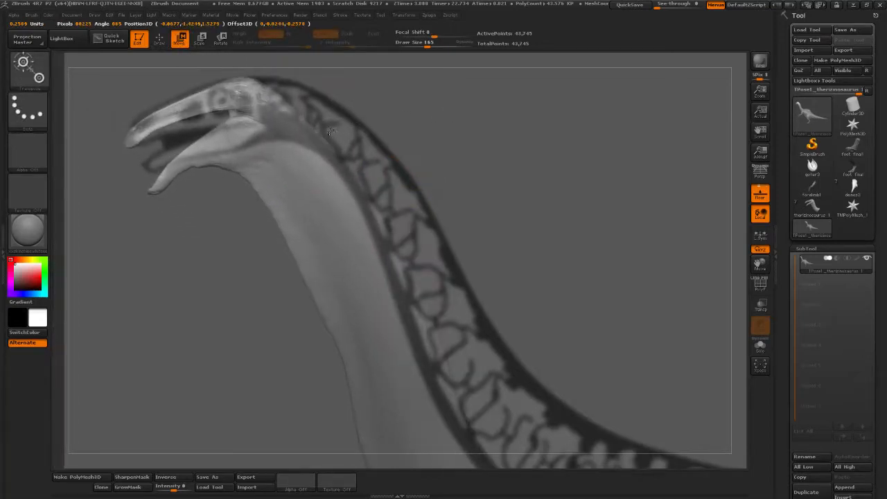
{"action": "left_click_drag", "start_coordinate": [446, 124], "coordinate": [351, 220], "text": "alt"}
Pull the upper neck toward the reference spine with the Move brush at Draw Size 207
{"action": "left_click", "coordinate": [160, 39]}
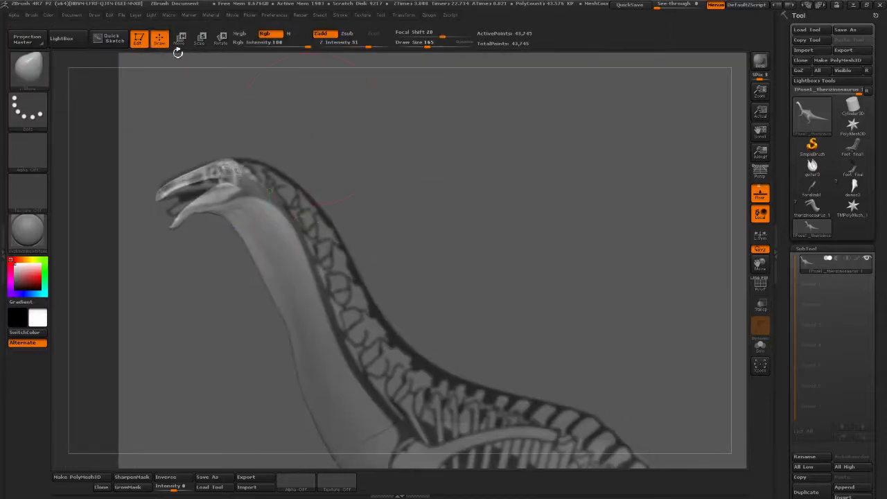
{"action": "left_click_drag", "start_coordinate": [430, 47], "coordinate": [449, 36]}
{"action": "mouse_move", "coordinate": [421, 126]}
{"action": "left_mouse_down", "text": "alt"}
{"action": "mouse_move", "coordinate": [418, 161]}
{"action": "mouse_move", "coordinate": [387, 184]}
{"action": "left_mouse_up", "text": "alt"}
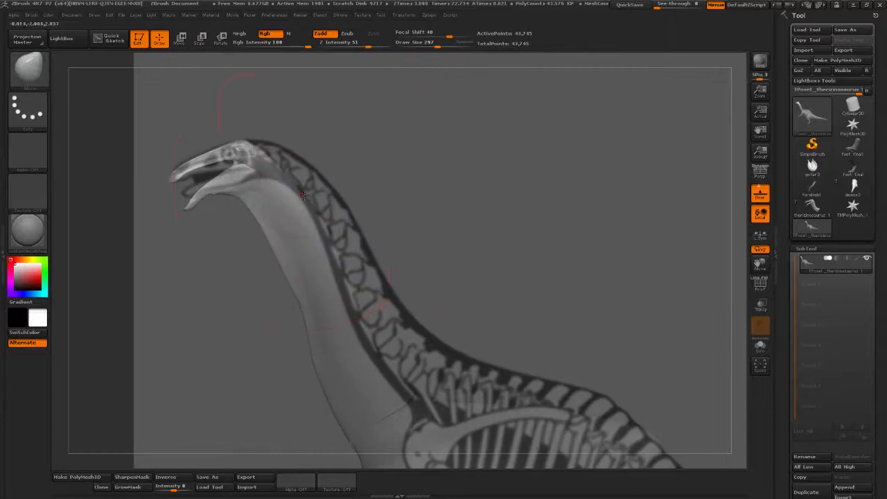
{"action": "mouse_move", "coordinate": [293, 199]}
{"action": "left_mouse_down"}
{"action": "mouse_move", "coordinate": [341, 171]}
{"action": "mouse_move", "coordinate": [298, 196]}
{"action": "left_mouse_up"}
Fit the skull and beak to the reference and raise the lower jaw with the Move brush at Draw Size 145
{"action": "left_click_drag", "start_coordinate": [436, 45], "coordinate": [429, 46]}
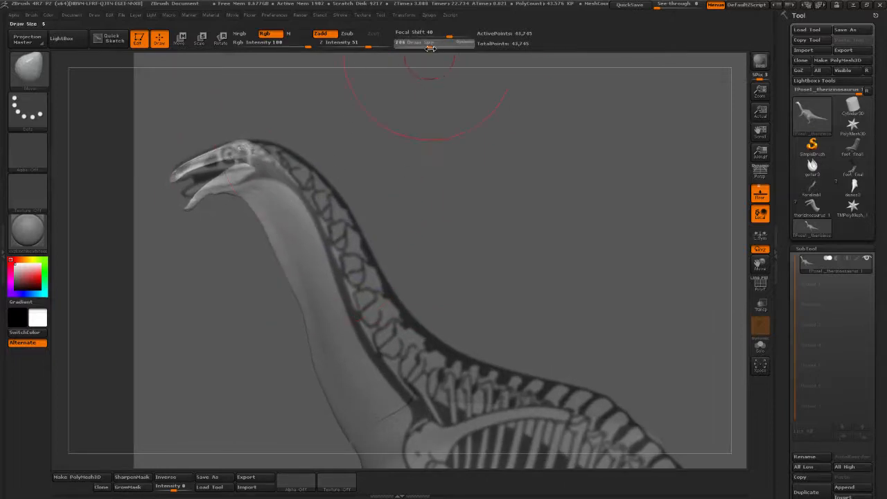
{"action": "left_click_drag", "start_coordinate": [383, 82], "coordinate": [439, 136], "text": "alt"}
{"action": "mouse_move", "coordinate": [232, 187]}
{"action": "left_mouse_down"}
{"action": "mouse_move", "coordinate": [216, 199]}
{"action": "mouse_move", "coordinate": [209, 261]}
{"action": "mouse_move", "coordinate": [226, 305]}
{"action": "left_mouse_up"}
{"action": "mouse_move", "coordinate": [185, 203]}
{"action": "left_mouse_down", "text": "alt"}
{"action": "mouse_move", "coordinate": [234, 211]}
{"action": "mouse_move", "coordinate": [204, 210]}
{"action": "left_mouse_up", "text": "alt"}
{"action": "key", "text": "ctrl+z"}
{"action": "left_click_drag", "start_coordinate": [421, 45], "coordinate": [420, 45]}
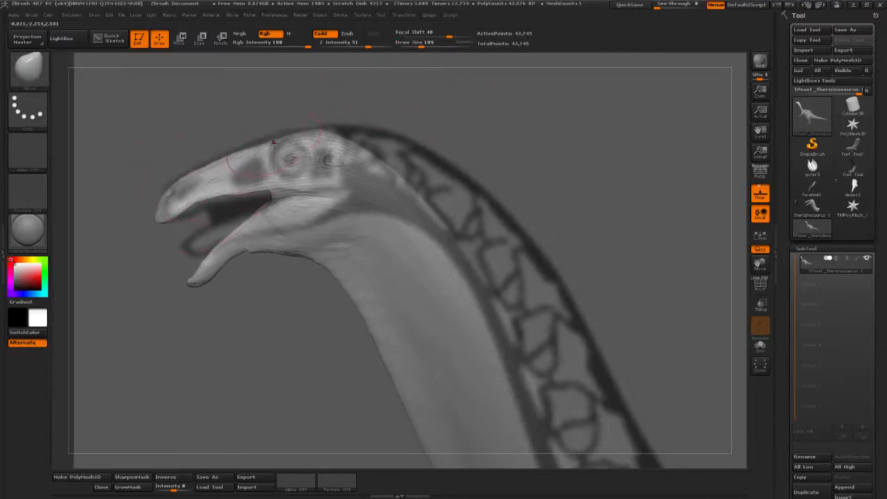
{"action": "left_click_drag", "start_coordinate": [425, 42], "coordinate": [423, 42]}
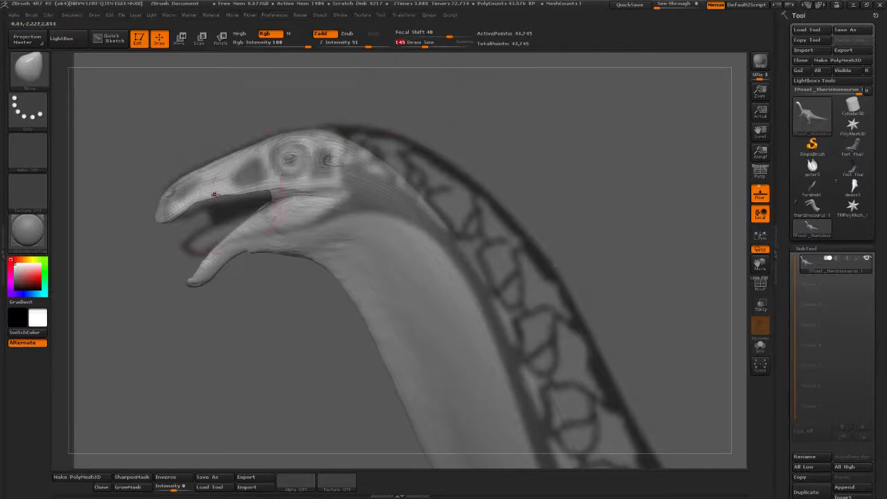
{"action": "left_click_drag", "start_coordinate": [191, 181], "coordinate": [185, 174]}
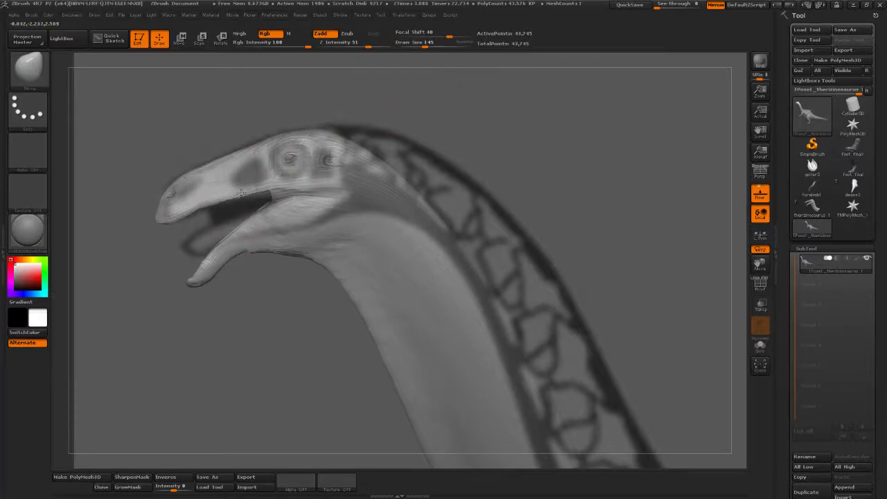
{"action": "mouse_move", "coordinate": [202, 278]}
{"action": "left_mouse_down"}
{"action": "mouse_move", "coordinate": [183, 256]}
{"action": "mouse_move", "coordinate": [213, 291]}
{"action": "mouse_move", "coordinate": [217, 251]}
{"action": "left_mouse_up"}
Examine the head, neck and body proportions from the front and compare the whole model with the side-view reference
{"action": "left_click_drag", "start_coordinate": [303, 232], "coordinate": [303, 235], "text": "shift"}
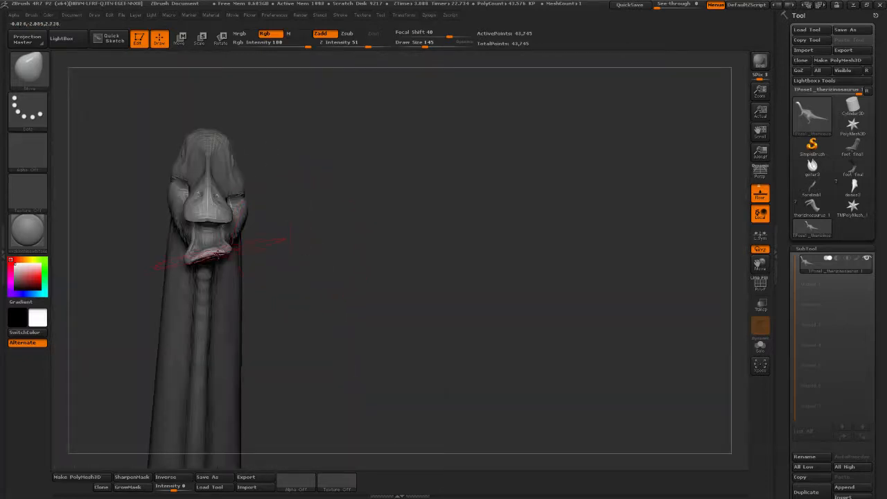
{"action": "left_click_drag", "start_coordinate": [379, 228], "coordinate": [311, 230]}
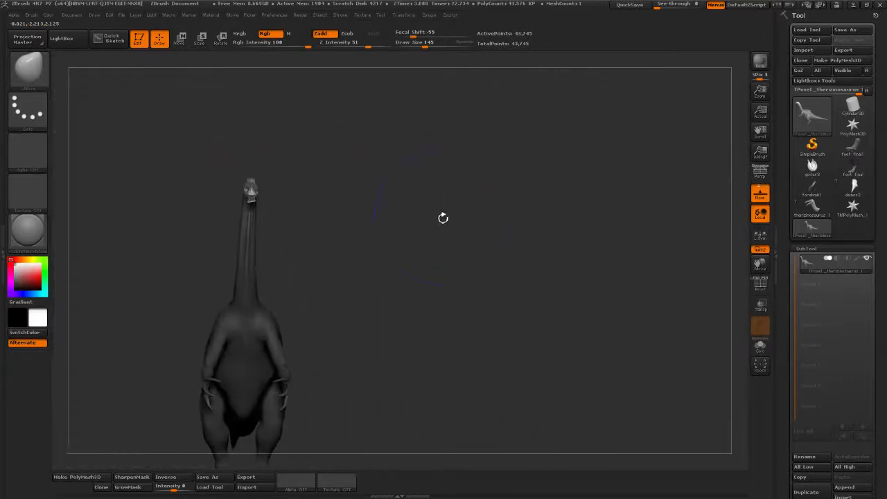
{"action": "left_click_drag", "start_coordinate": [443, 218], "coordinate": [531, 191]}
{"action": "mouse_move", "coordinate": [852, 113]}
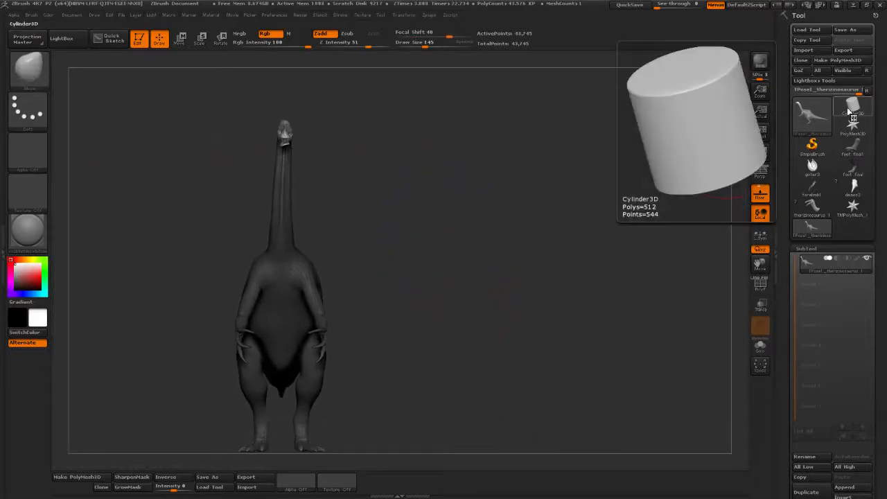
{"action": "left_click_drag", "start_coordinate": [426, 195], "coordinate": [517, 240], "text": "alt"}
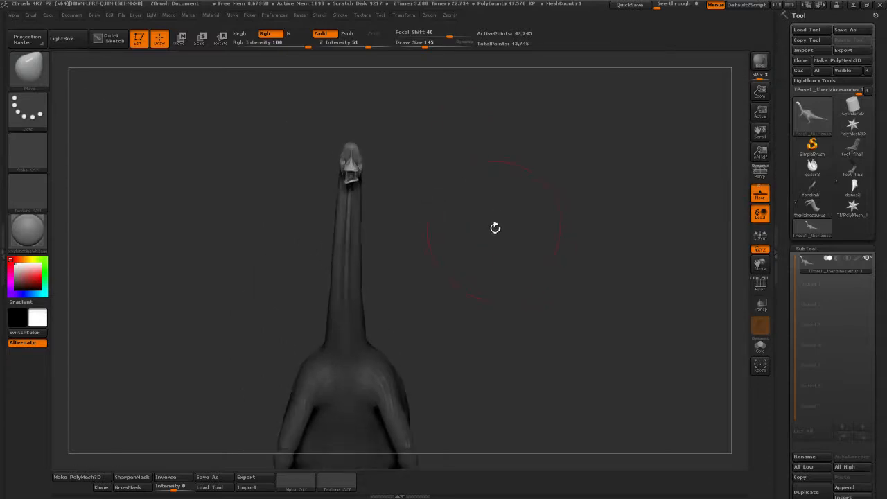
{"action": "left_click_drag", "start_coordinate": [369, 167], "coordinate": [209, 208], "text": "alt"}
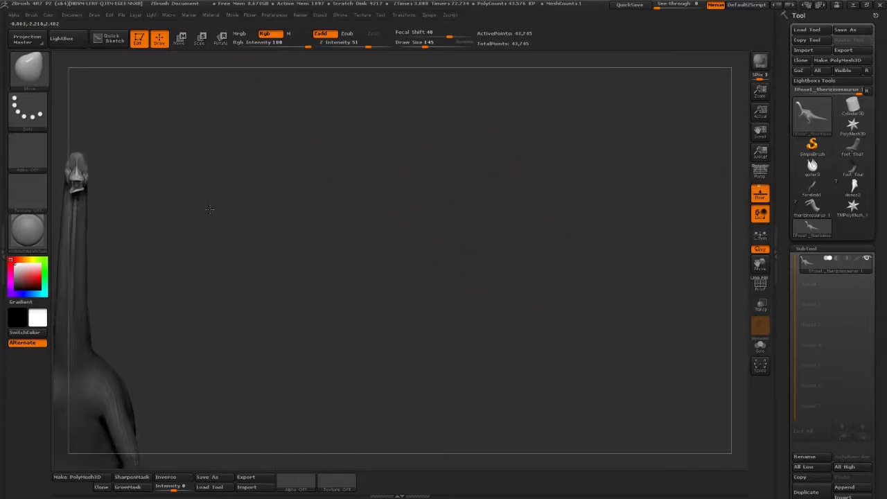
{"action": "key", "text": "f"}
{"action": "mouse_move", "coordinate": [496, 156]}
{"action": "left_mouse_down"}
{"action": "mouse_move", "coordinate": [514, 189]}
{"action": "mouse_move", "coordinate": [500, 264]}
{"action": "left_mouse_up"}
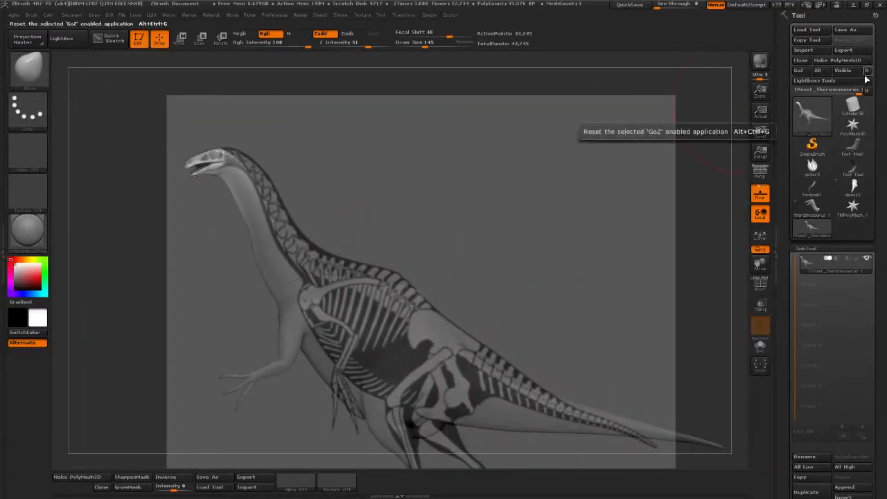
Undo the reshaping back to the pose before the front body was rotated, and check that state from several angles
{"action": "key", "text": "ctrl"}
{"action": "key", "text": "ctrl"}
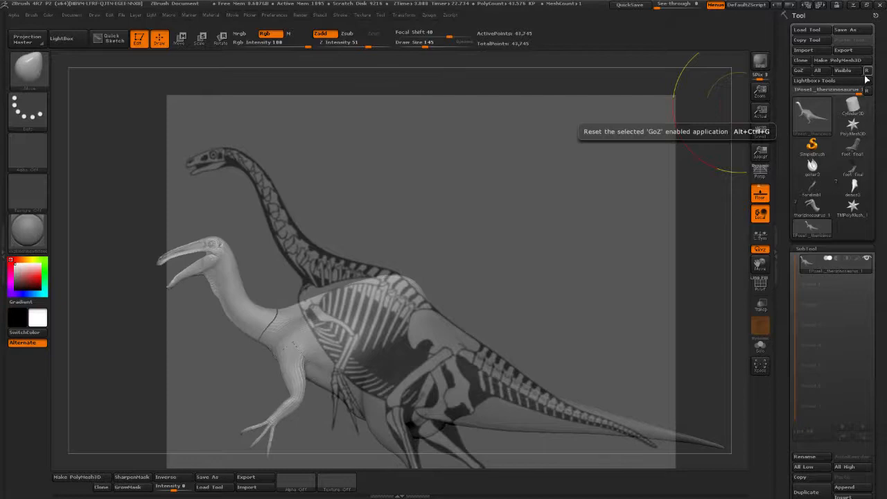
{"action": "mouse_move", "coordinate": [452, 209]}
{"action": "left_mouse_down"}
{"action": "mouse_move", "coordinate": [444, 263]}
{"action": "mouse_move", "coordinate": [388, 249]}
{"action": "mouse_move", "coordinate": [459, 239]}
{"action": "left_mouse_up"}
{"action": "key", "text": "ctrl+z"}
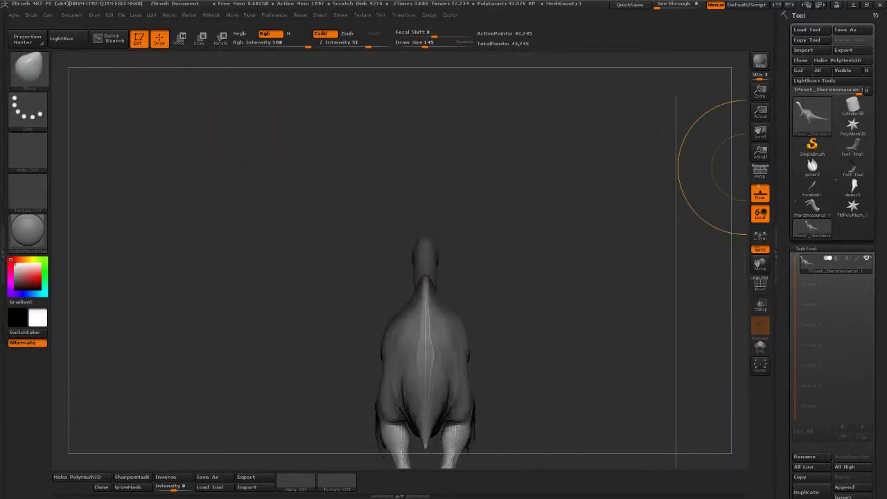
{"action": "key", "text": "ctrl+z"}
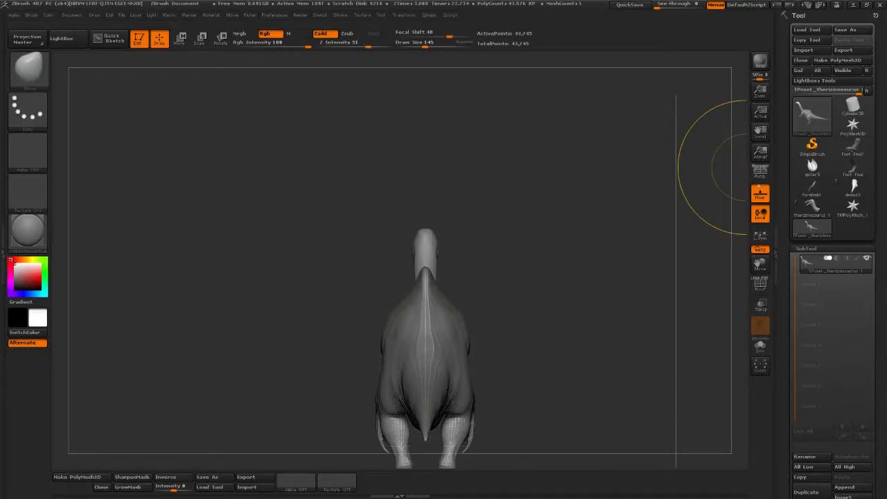
{"action": "left_click_drag", "start_coordinate": [510, 200], "coordinate": [514, 238], "text": "shift"}
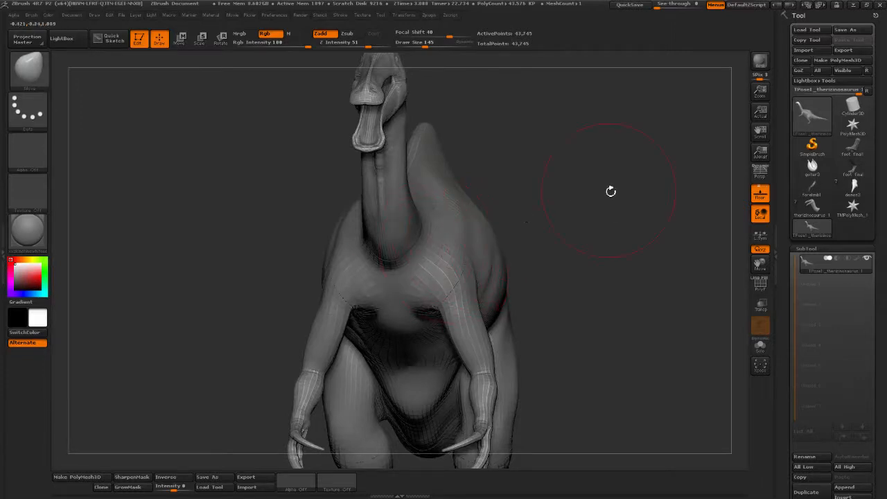
{"action": "left_click_drag", "start_coordinate": [631, 192], "coordinate": [547, 172], "text": "shift"}
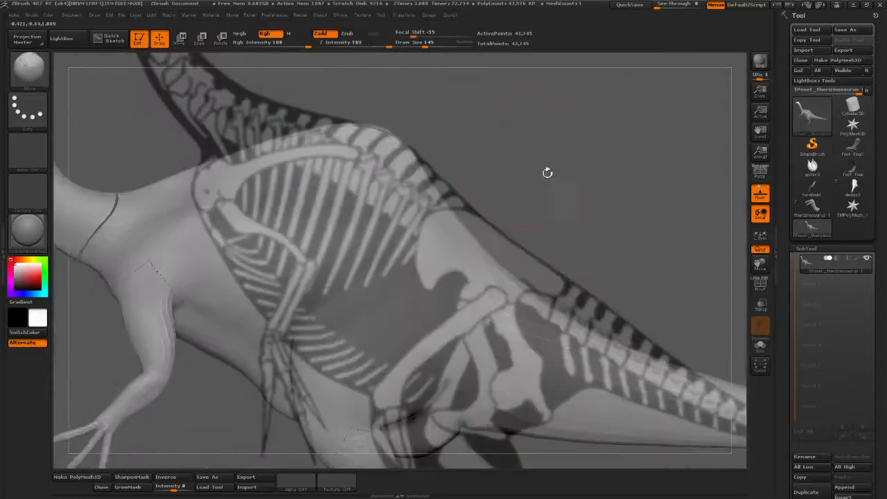
Mask the head, neck, chest and forelimbs at Draw Size 175, accepting the removal of the newer undo history entries
{"action": "mouse_move", "coordinate": [495, 137]}
{"action": "left_mouse_down", "text": "alt"}
{"action": "mouse_move", "coordinate": [580, 154]}
{"action": "mouse_move", "coordinate": [504, 142]}
{"action": "left_mouse_up", "text": "alt"}
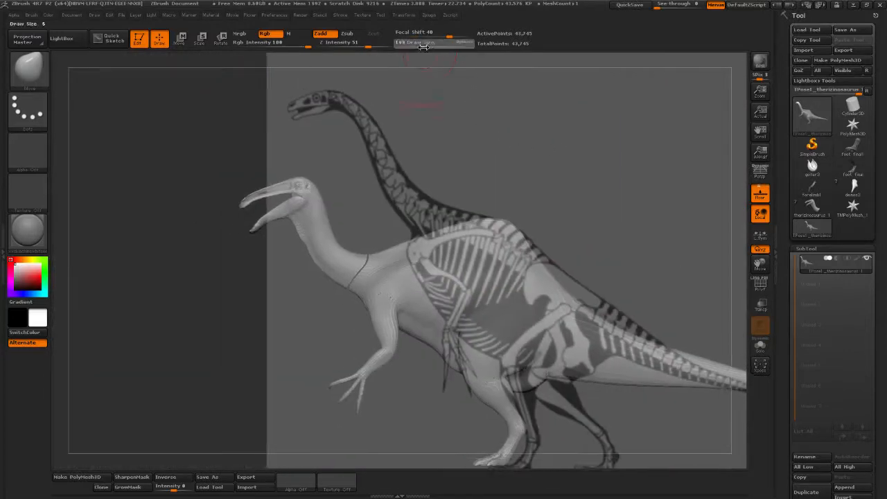
{"action": "left_click_drag", "start_coordinate": [422, 43], "coordinate": [427, 43]}
{"action": "mouse_move", "coordinate": [584, 173]}
{"action": "left_mouse_down", "text": "alt"}
{"action": "mouse_move", "coordinate": [564, 159]}
{"action": "mouse_move", "coordinate": [488, 167]}
{"action": "left_mouse_up", "text": "alt"}
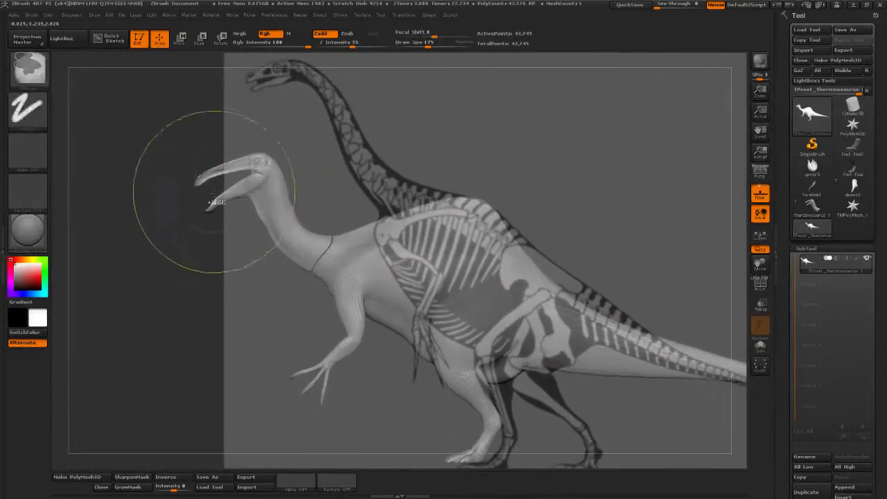
{"action": "mouse_move", "coordinate": [160, 126]}
{"action": "left_mouse_down", "text": "ctrl"}
{"action": "mouse_move", "coordinate": [297, 238]}
{"action": "mouse_move", "coordinate": [351, 307]}
{"action": "mouse_move", "coordinate": [376, 312]}
{"action": "mouse_move", "coordinate": [386, 329]}
{"action": "left_mouse_up", "text": "ctrl"}
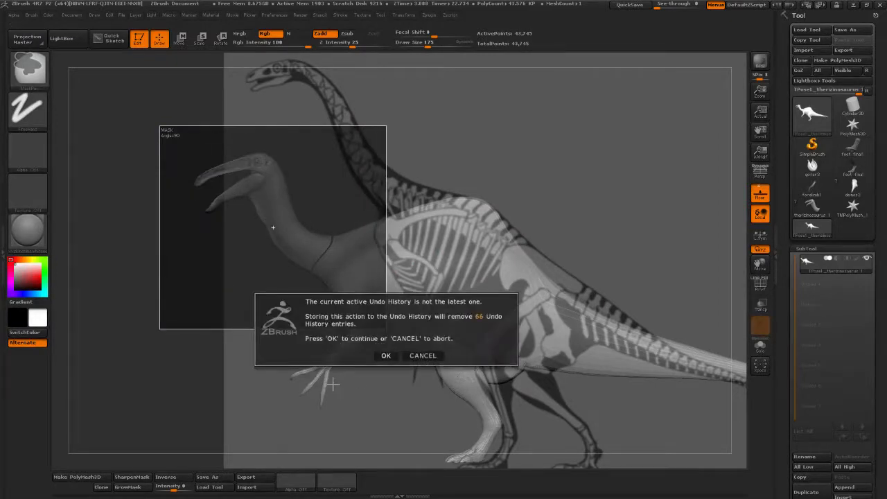
{"action": "left_click", "coordinate": [386, 355]}
{"action": "left_click_drag", "start_coordinate": [271, 408], "coordinate": [367, 319], "text": "ctrl"}
{"action": "mouse_move", "coordinate": [293, 416]}
{"action": "left_mouse_down", "text": "ctrl"}
{"action": "mouse_move", "coordinate": [321, 393]}
{"action": "mouse_move", "coordinate": [287, 406]}
{"action": "mouse_move", "coordinate": [334, 365]}
{"action": "left_mouse_up", "text": "ctrl"}
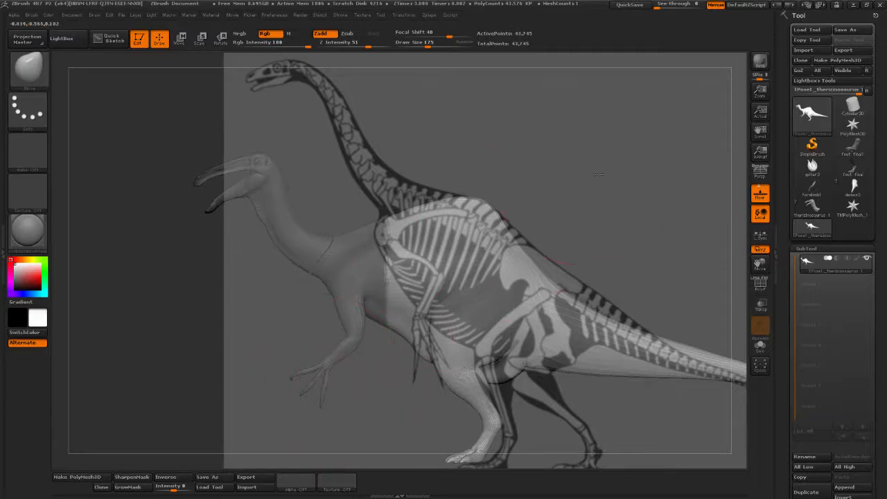
Extend the mask backward over the rib cage and invert it to free the front body
{"action": "left_click_drag", "start_coordinate": [599, 174], "coordinate": [583, 197], "text": "alt"}
{"action": "mouse_move", "coordinate": [320, 323]}
{"action": "left_mouse_down", "text": "ctrl"}
{"action": "mouse_move", "coordinate": [332, 232]}
{"action": "mouse_move", "coordinate": [377, 191]}
{"action": "left_mouse_up", "text": "ctrl"}
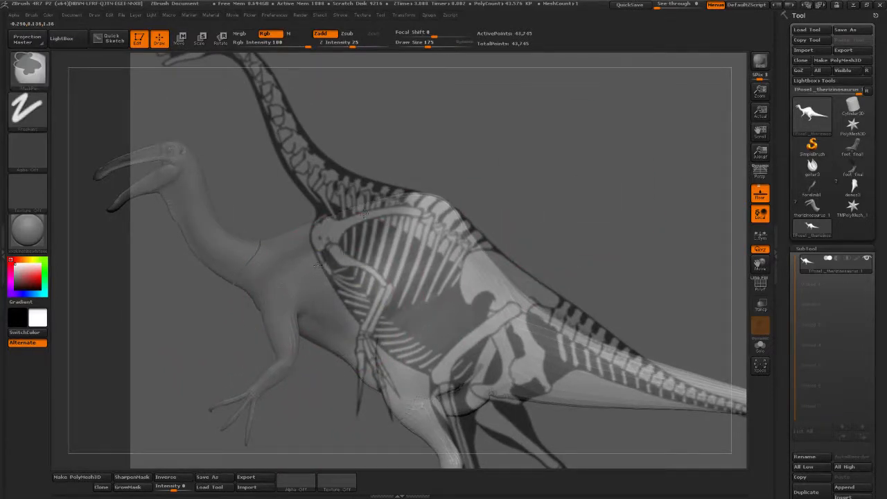
{"action": "left_click_drag", "start_coordinate": [370, 277], "coordinate": [416, 201], "text": "ctrl"}
{"action": "left_click_drag", "start_coordinate": [701, 196], "coordinate": [486, 201]}
{"action": "mouse_move", "coordinate": [303, 279]}
{"action": "left_mouse_down", "text": "ctrl"}
{"action": "mouse_move", "coordinate": [238, 243]}
{"action": "mouse_move", "coordinate": [212, 212]}
{"action": "left_mouse_up", "text": "ctrl"}
{"action": "left_click_drag", "start_coordinate": [422, 346], "coordinate": [463, 280]}
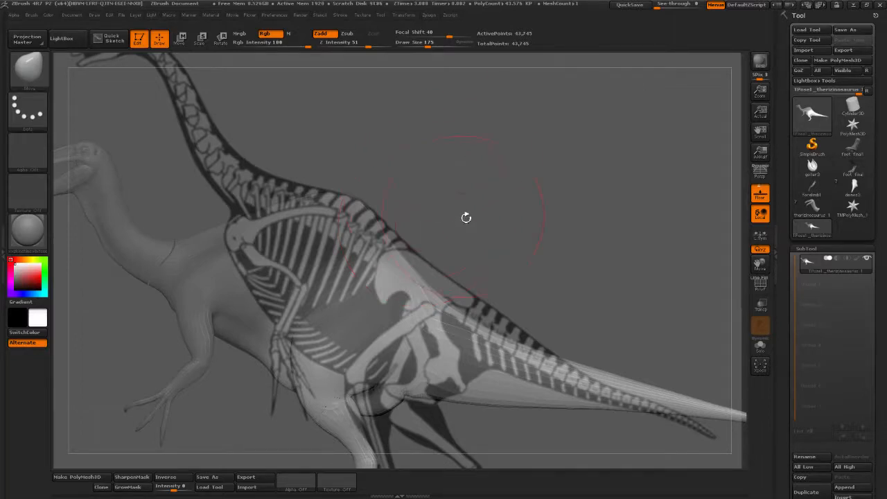
{"action": "key", "text": "ctrl"}
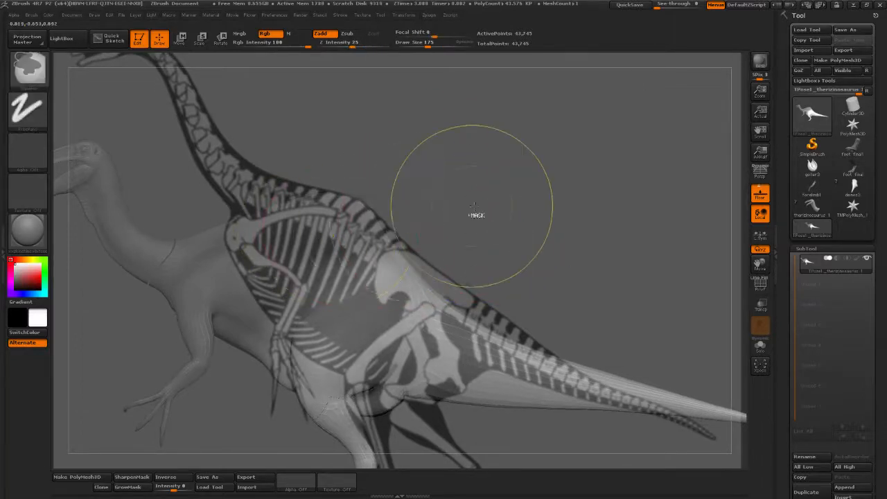
Rotate the front body upward toward the reference with a transpose line from the rib cage to the tail base
{"action": "mouse_move", "coordinate": [475, 208]}
{"action": "left_mouse_down", "text": "alt"}
{"action": "mouse_move", "coordinate": [533, 196]}
{"action": "mouse_move", "coordinate": [524, 200]}
{"action": "mouse_move", "coordinate": [532, 214]}
{"action": "left_mouse_up", "text": "alt"}
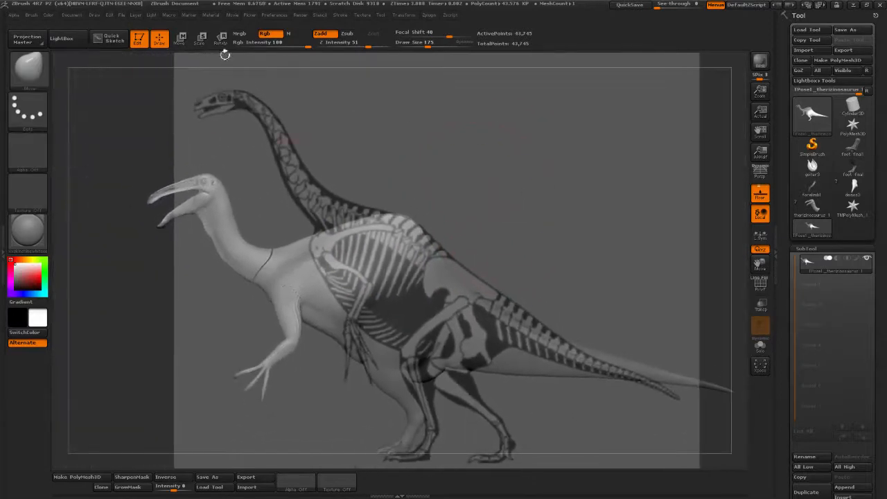
{"action": "left_click", "coordinate": [200, 39]}
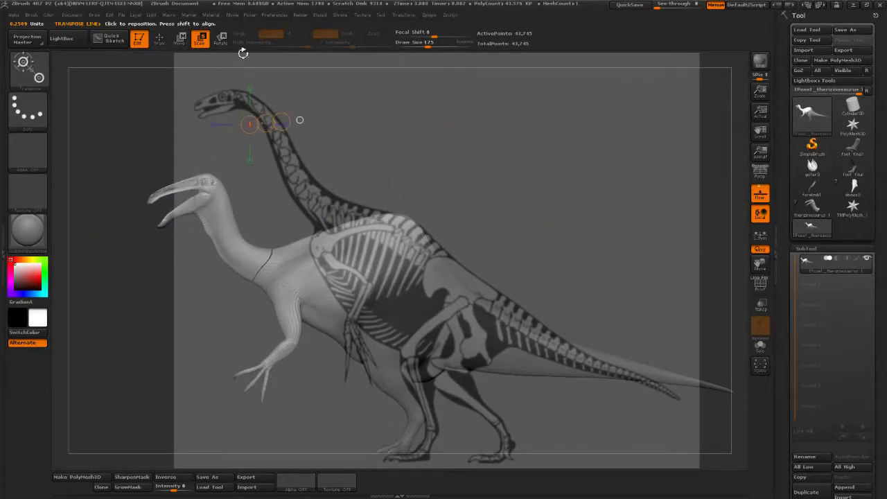
{"action": "left_click", "coordinate": [221, 38]}
{"action": "mouse_move", "coordinate": [383, 291]}
{"action": "left_mouse_down"}
{"action": "mouse_move", "coordinate": [544, 290]}
{"action": "mouse_move", "coordinate": [541, 324]}
{"action": "mouse_move", "coordinate": [524, 353]}
{"action": "left_mouse_up"}
Move the front body up and back along a transpose line from the rib cage past the back, toward the reference
{"action": "left_click", "coordinate": [179, 38]}
{"action": "mouse_move", "coordinate": [489, 107]}
{"action": "left_mouse_down", "text": "alt"}
{"action": "mouse_move", "coordinate": [433, 130]}
{"action": "mouse_move", "coordinate": [434, 167]}
{"action": "left_mouse_up", "text": "alt"}
{"action": "mouse_move", "coordinate": [338, 280]}
{"action": "left_mouse_down"}
{"action": "mouse_move", "coordinate": [448, 226]}
{"action": "mouse_move", "coordinate": [446, 234]}
{"action": "left_mouse_up"}
{"action": "left_click_drag", "start_coordinate": [393, 257], "coordinate": [406, 244]}
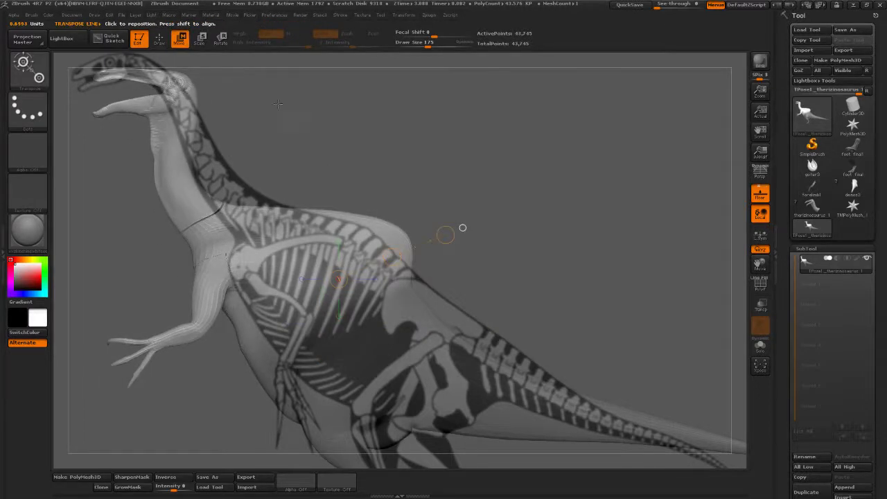
Return to sculpting and move the lower back outline onto the reference skeleton's hip contour with a reduced Move brush
{"action": "left_click", "coordinate": [159, 39]}
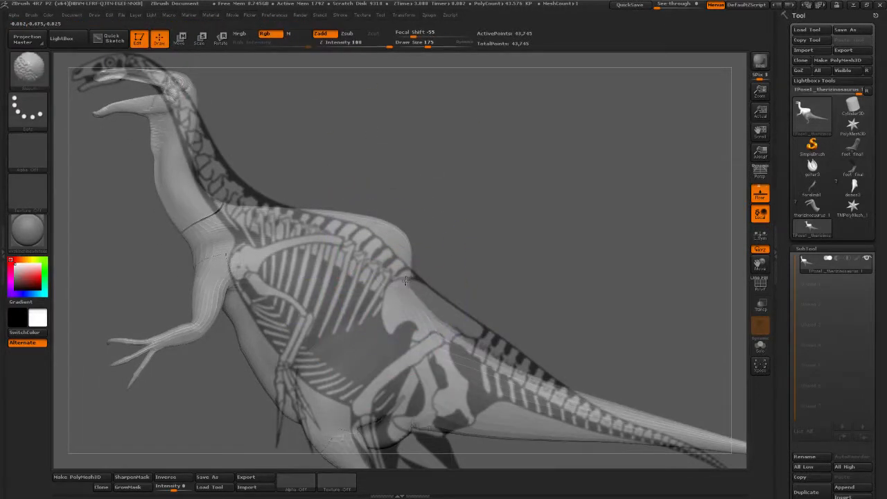
{"action": "left_click_drag", "start_coordinate": [475, 294], "coordinate": [477, 322], "text": "alt"}
{"action": "mouse_move", "coordinate": [852, 167]}
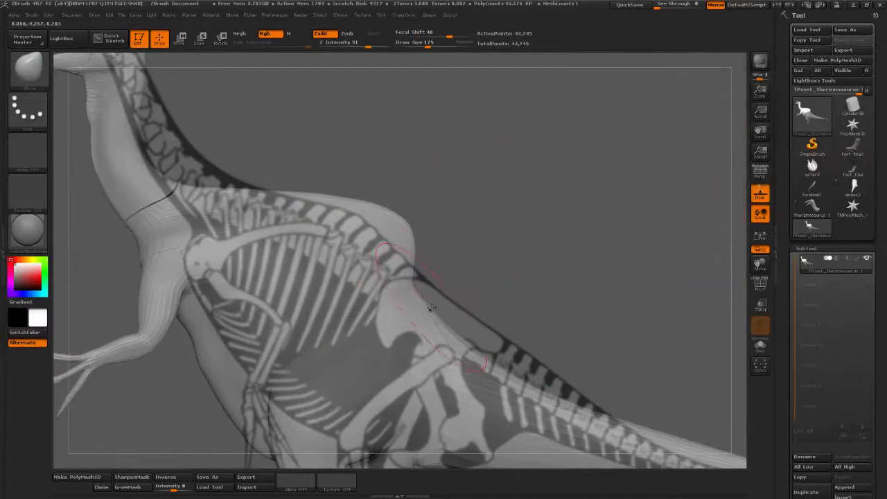
{"action": "left_click_drag", "start_coordinate": [431, 308], "coordinate": [558, 404]}
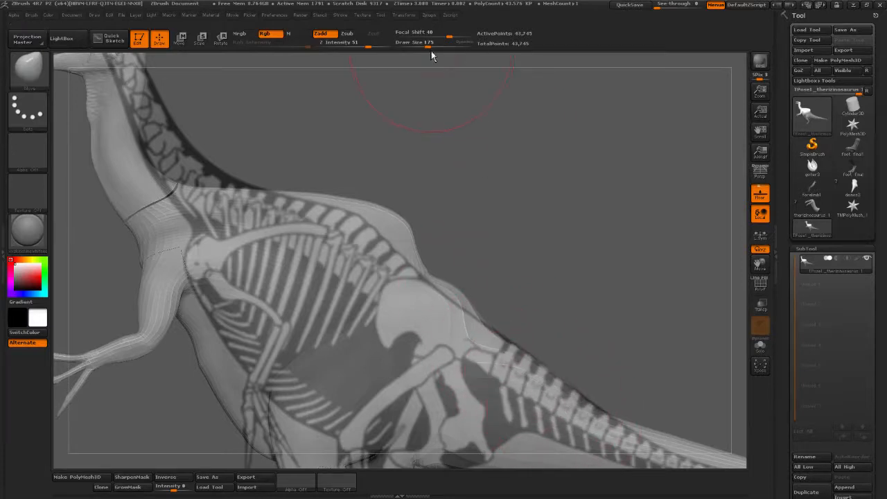
{"action": "left_click_drag", "start_coordinate": [428, 46], "coordinate": [420, 47]}
{"action": "left_click_drag", "start_coordinate": [451, 291], "coordinate": [447, 294]}
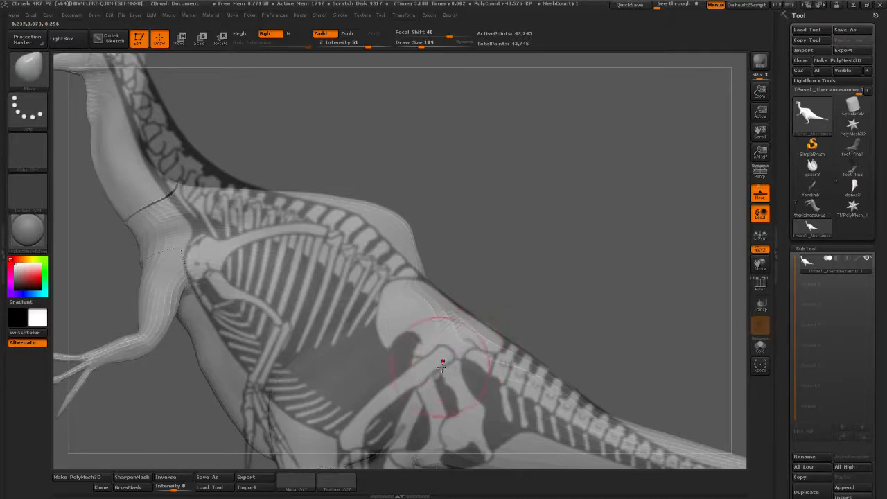
Smooth the hip and tail base at intensity 72 and pull their upper contour out to the reference outline
{"action": "left_click_drag", "start_coordinate": [484, 352], "coordinate": [473, 351], "text": "shift"}
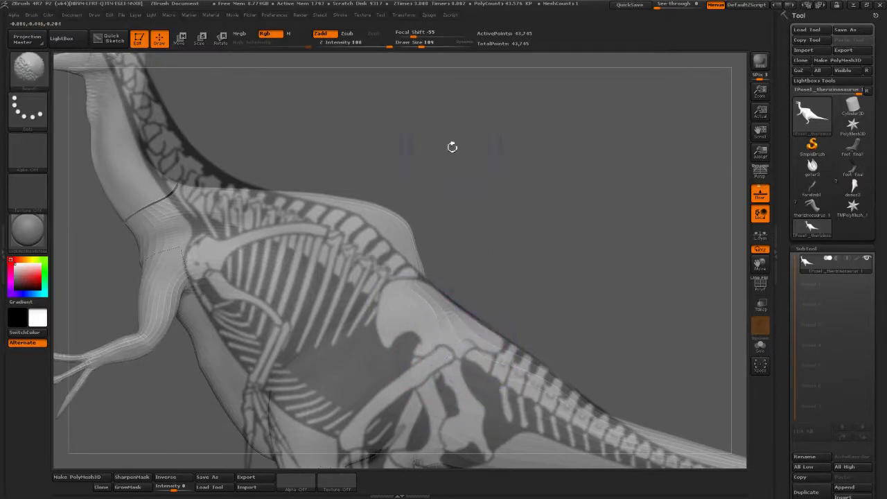
{"action": "left_click", "coordinate": [377, 43]}
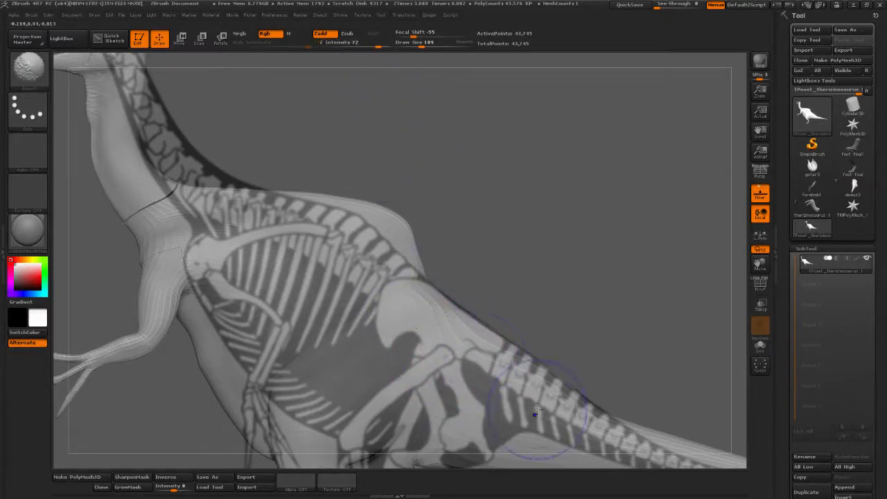
{"action": "left_click_drag", "start_coordinate": [534, 414], "coordinate": [538, 380], "text": "shift"}
{"action": "left_click_drag", "start_coordinate": [491, 347], "coordinate": [470, 334]}
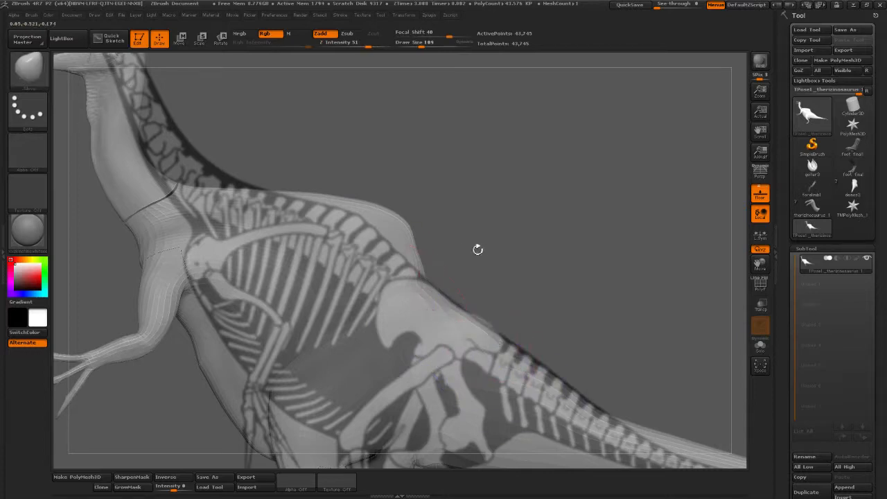
Push the hump on the back down to the reference spine outline and smooth its transition into the hips
{"action": "left_click_drag", "start_coordinate": [477, 250], "coordinate": [477, 216], "text": "alt"}
{"action": "left_click_drag", "start_coordinate": [413, 242], "coordinate": [404, 276]}
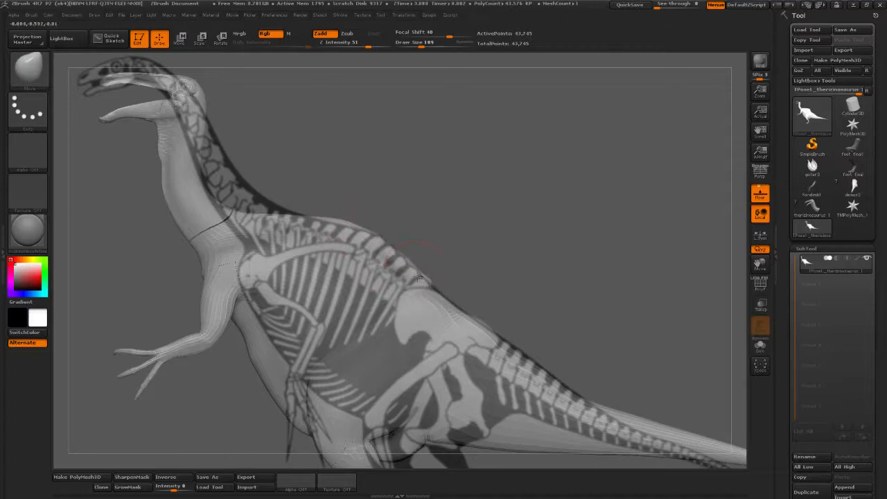
{"action": "mouse_move", "coordinate": [439, 307]}
{"action": "left_mouse_down", "text": "shift"}
{"action": "mouse_move", "coordinate": [424, 277]}
{"action": "mouse_move", "coordinate": [450, 293]}
{"action": "left_mouse_up", "text": "shift"}
{"action": "left_click_drag", "start_coordinate": [483, 258], "coordinate": [483, 340], "text": "alt"}
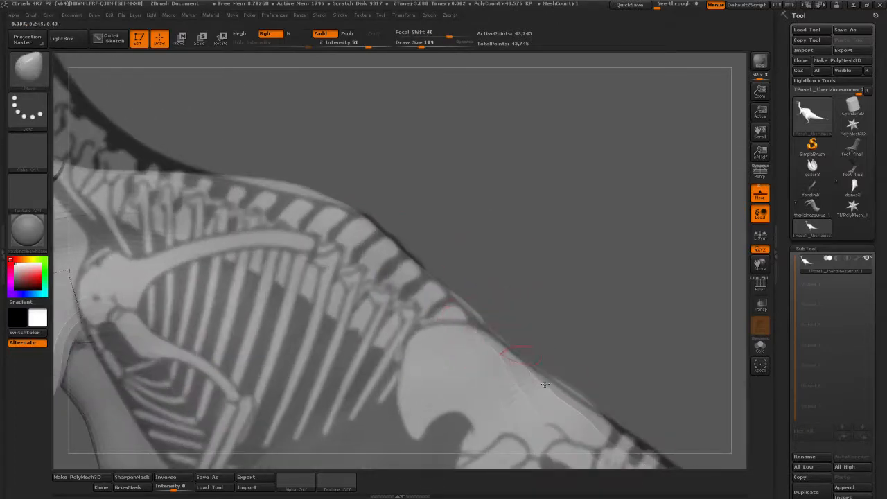
{"action": "left_click_drag", "start_coordinate": [427, 271], "coordinate": [386, 236]}
{"action": "left_click_drag", "start_coordinate": [470, 226], "coordinate": [544, 107], "text": "alt"}
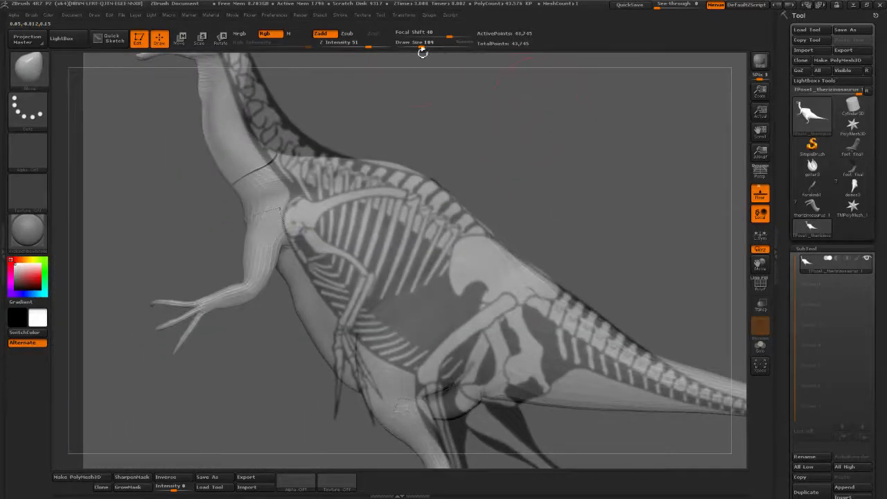
Enlarge the brush to draw size 197 and reshape and smooth the chest and belly outline along the reference rib cage
{"action": "left_click_drag", "start_coordinate": [423, 53], "coordinate": [428, 53]}
{"action": "mouse_move", "coordinate": [323, 346]}
{"action": "left_mouse_down"}
{"action": "mouse_move", "coordinate": [335, 342]}
{"action": "mouse_move", "coordinate": [334, 352]}
{"action": "left_mouse_up"}
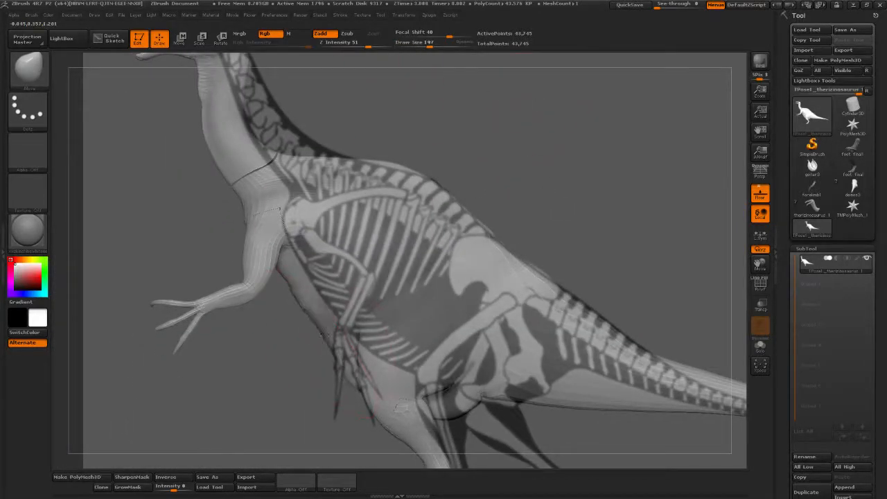
{"action": "left_click_drag", "start_coordinate": [312, 319], "coordinate": [297, 267]}
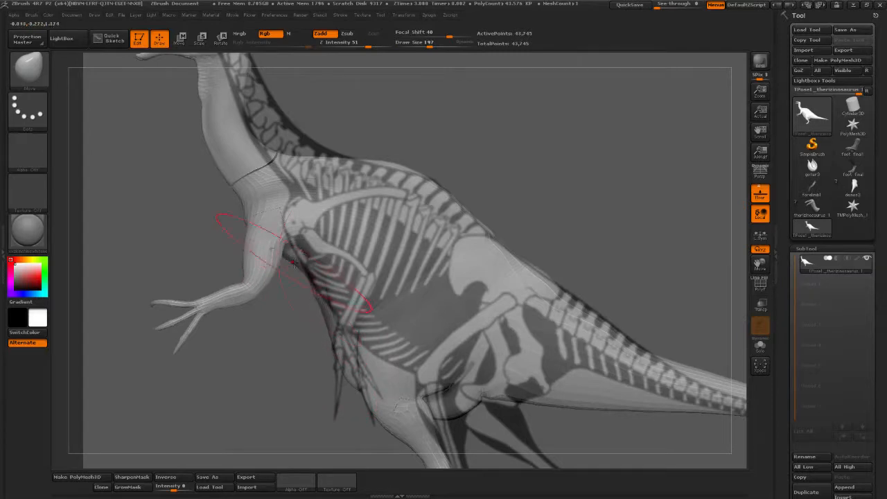
{"action": "mouse_move", "coordinate": [351, 276]}
{"action": "left_mouse_down", "text": "shift"}
{"action": "mouse_move", "coordinate": [324, 277]}
{"action": "mouse_move", "coordinate": [319, 294]}
{"action": "left_mouse_up", "text": "shift"}
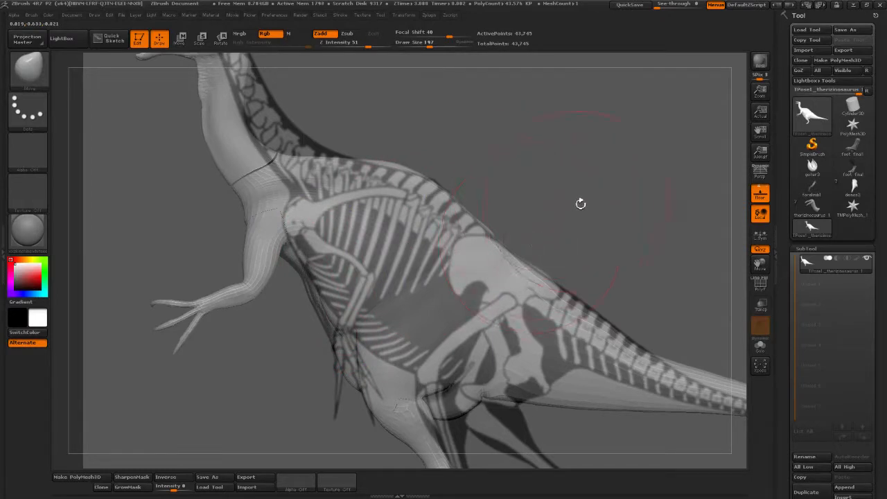
{"action": "mouse_move", "coordinate": [483, 137]}
{"action": "left_mouse_down", "text": "alt"}
{"action": "mouse_move", "coordinate": [548, 240]}
{"action": "mouse_move", "coordinate": [555, 272]}
{"action": "left_mouse_up", "text": "alt"}
{"action": "mouse_move", "coordinate": [302, 265]}
{"action": "left_mouse_down"}
{"action": "mouse_move", "coordinate": [321, 244]}
{"action": "mouse_move", "coordinate": [301, 248]}
{"action": "mouse_move", "coordinate": [307, 287]}
{"action": "left_mouse_up"}
{"action": "left_click_drag", "start_coordinate": [393, 210], "coordinate": [392, 263], "text": "alt"}
{"action": "mouse_move", "coordinate": [311, 294]}
{"action": "left_mouse_down"}
{"action": "mouse_move", "coordinate": [324, 290]}
{"action": "mouse_move", "coordinate": [335, 319]}
{"action": "left_mouse_up"}
Pull the front of the neck in toward the reference neck outline
{"action": "mouse_move", "coordinate": [580, 228]}
{"action": "left_mouse_down", "text": "alt"}
{"action": "mouse_move", "coordinate": [535, 218]}
{"action": "mouse_move", "coordinate": [484, 245]}
{"action": "left_mouse_up", "text": "alt"}
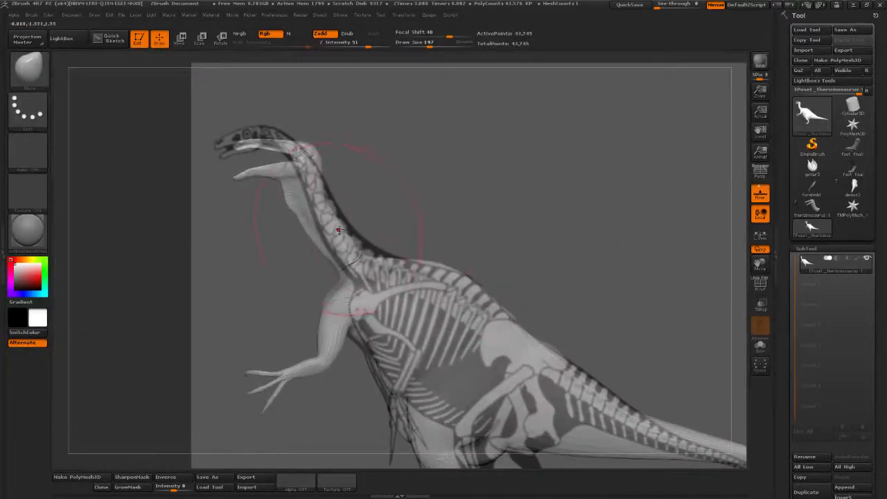
{"action": "left_click_drag", "start_coordinate": [316, 212], "coordinate": [332, 206]}
{"action": "mouse_move", "coordinate": [476, 183]}
{"action": "left_mouse_down", "text": "alt"}
{"action": "mouse_move", "coordinate": [499, 195]}
{"action": "mouse_move", "coordinate": [509, 291]}
{"action": "left_mouse_up", "text": "alt"}
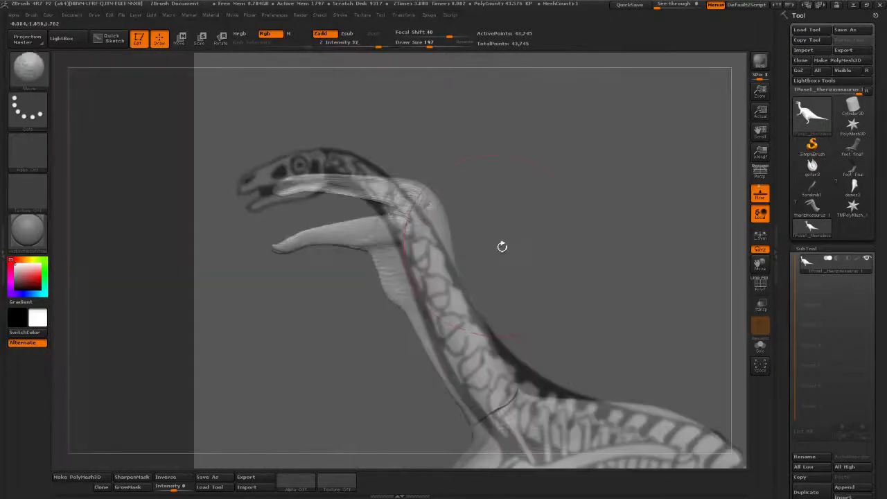
{"action": "left_click_drag", "start_coordinate": [487, 219], "coordinate": [523, 239]}
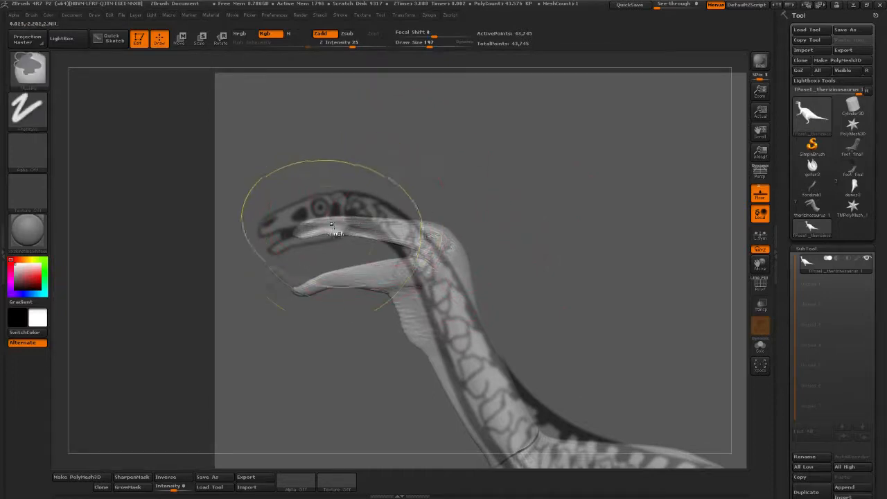
Mask the head and upper neck, and invert the mask so only that region stays editable
{"action": "left_click_drag", "start_coordinate": [264, 184], "coordinate": [483, 308], "text": "ctrl"}
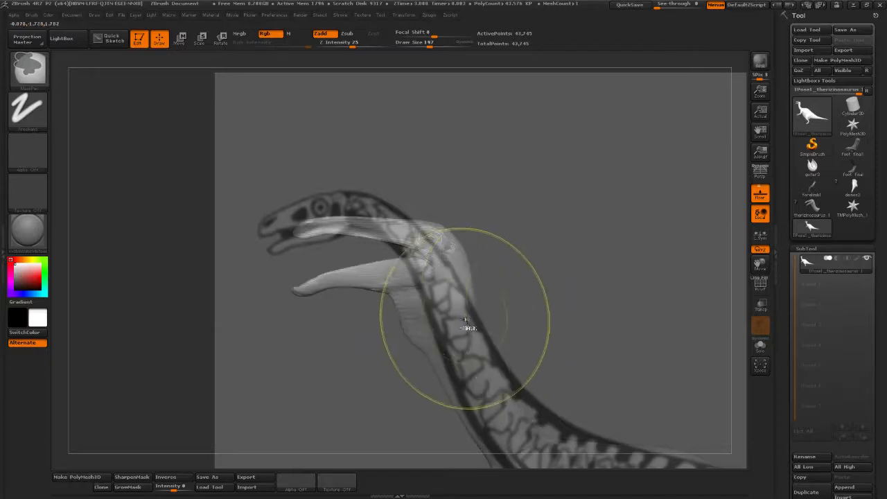
{"action": "left_click", "coordinate": [463, 324], "text": "ctrl"}
{"action": "left_click", "coordinate": [508, 291], "text": "ctrl"}
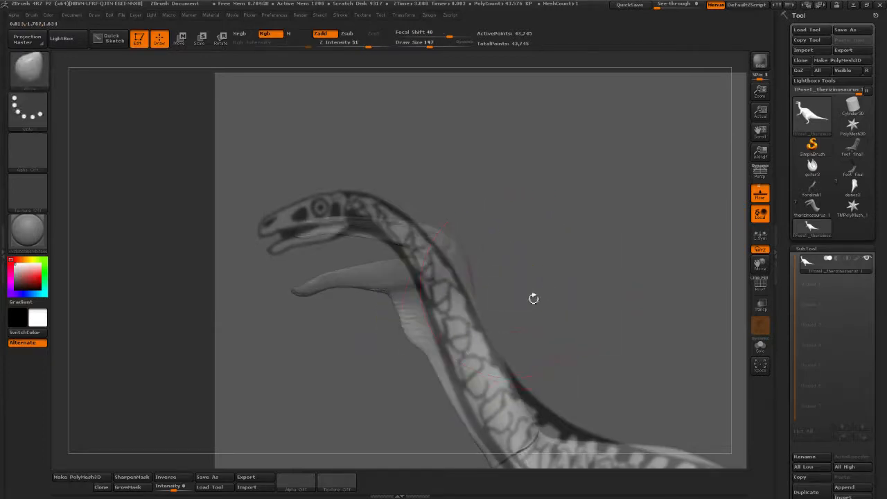
{"action": "mouse_move", "coordinate": [416, 317]}
{"action": "left_mouse_down", "text": "ctrl"}
{"action": "mouse_move", "coordinate": [454, 325]}
{"action": "mouse_move", "coordinate": [481, 312]}
{"action": "left_mouse_up", "text": "ctrl"}
{"action": "left_click", "coordinate": [512, 323], "text": "ctrl"}
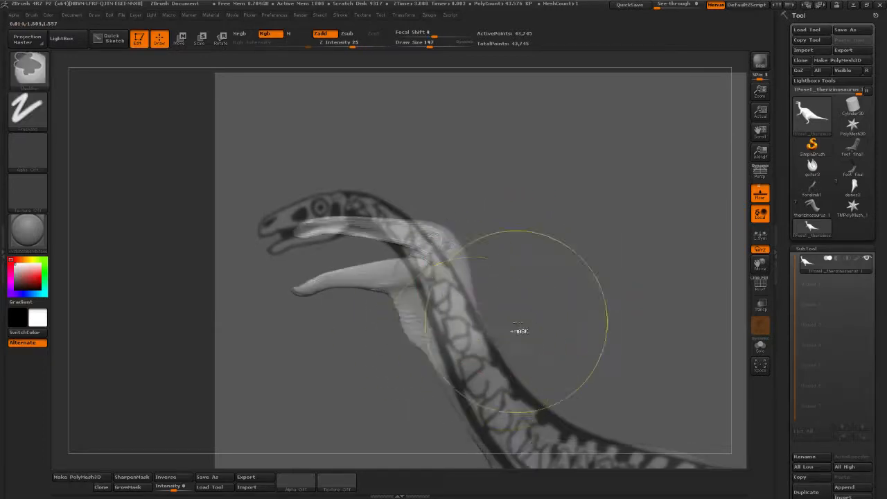
{"action": "left_click", "coordinate": [499, 340], "text": "ctrl"}
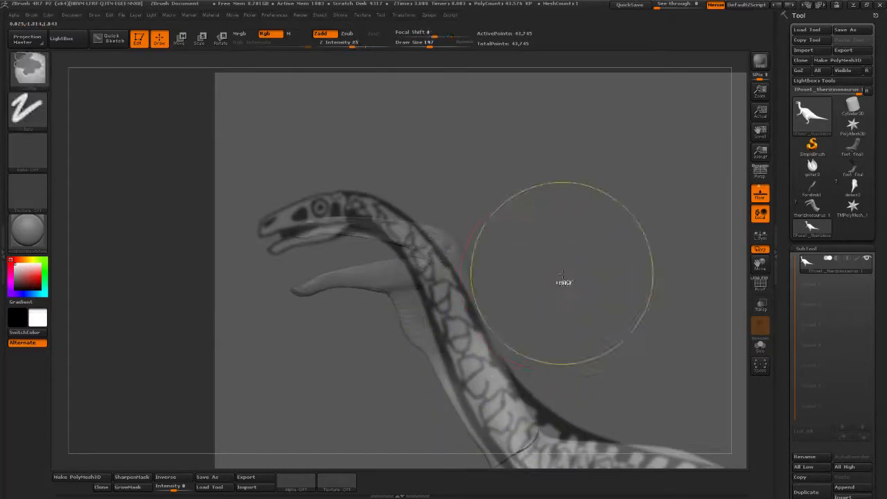
{"action": "left_click_drag", "start_coordinate": [561, 282], "coordinate": [386, 157]}
Move the unmasked head up and forward and rotate it to follow the angle of the reference skull
{"action": "left_click", "coordinate": [180, 38]}
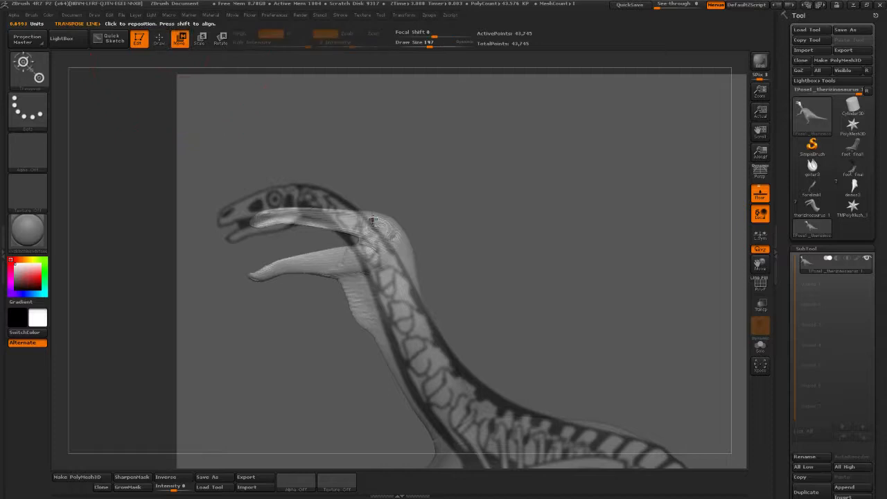
{"action": "left_click_drag", "start_coordinate": [419, 253], "coordinate": [377, 191]}
{"action": "key", "text": "r"}
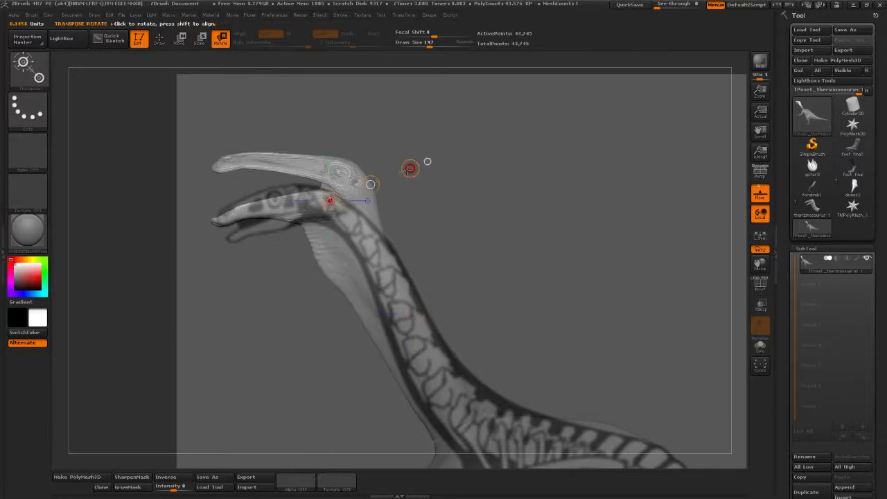
{"action": "left_click_drag", "start_coordinate": [410, 167], "coordinate": [387, 151]}
{"action": "left_click", "coordinate": [180, 40]}
{"action": "left_click_drag", "start_coordinate": [371, 182], "coordinate": [359, 191]}
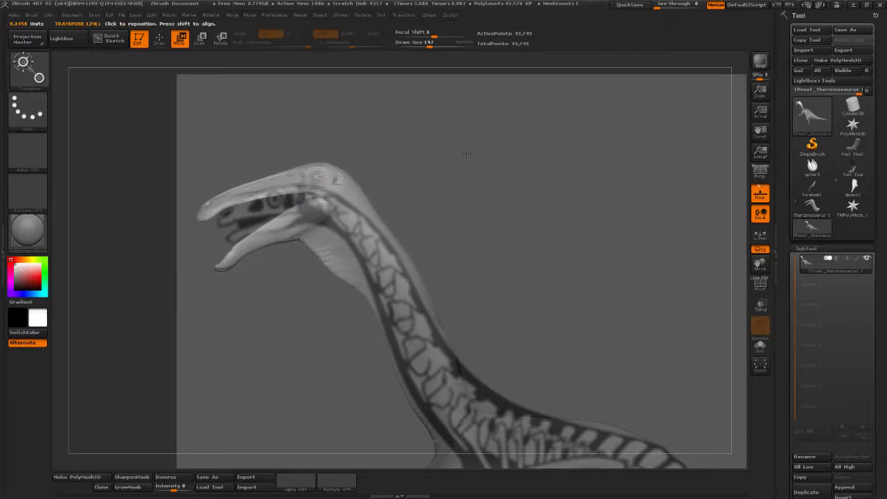
{"action": "left_click_drag", "start_coordinate": [467, 155], "coordinate": [178, 92], "text": "alt"}
Scale the head down and reposition it over the reference skull
{"action": "left_click", "coordinate": [160, 42]}
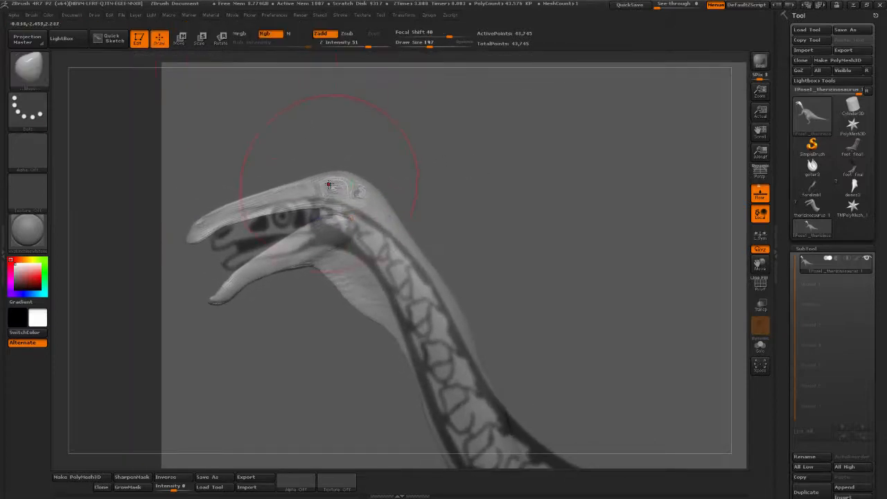
{"action": "left_click", "coordinate": [200, 39]}
{"action": "left_click", "coordinate": [276, 185]}
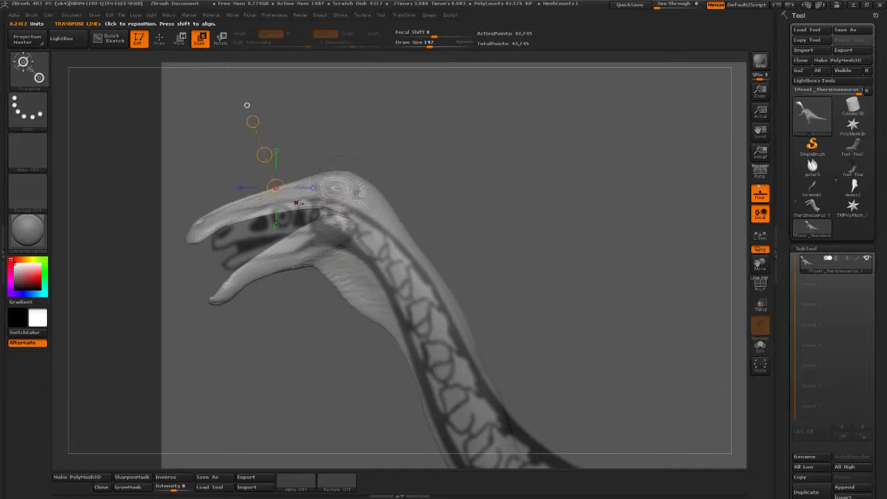
{"action": "left_click_drag", "start_coordinate": [297, 202], "coordinate": [328, 199]}
{"action": "left_click", "coordinate": [187, 42]}
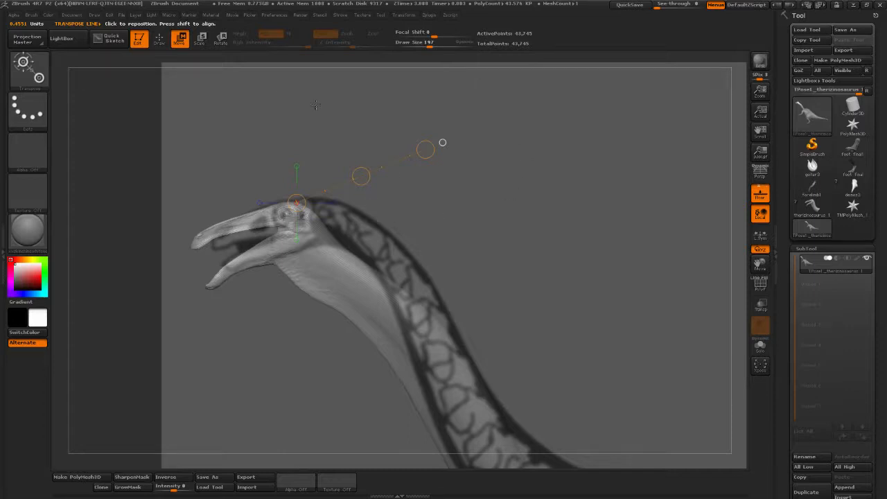
Move the back of the head outward to the reference skull contour at draw size 145, and reduce the brush to 75
{"action": "left_click", "coordinate": [164, 43]}
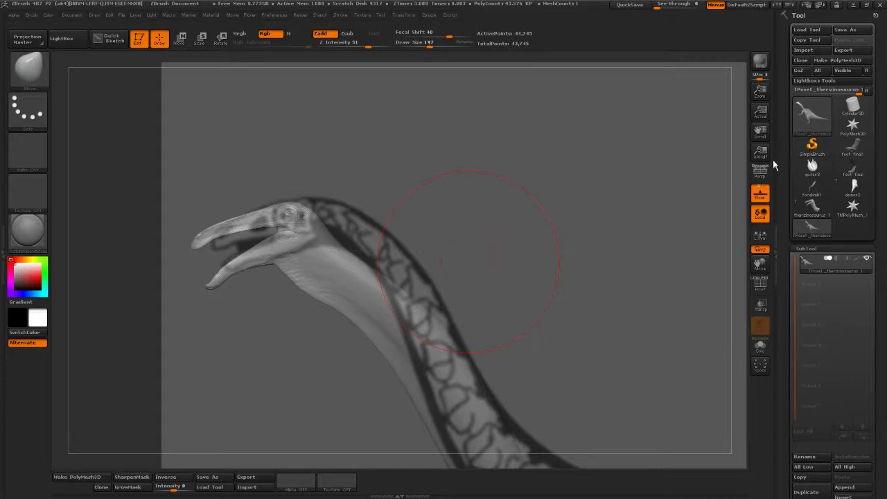
{"action": "mouse_move", "coordinate": [371, 215]}
{"action": "left_mouse_down"}
{"action": "mouse_move", "coordinate": [451, 188]}
{"action": "mouse_move", "coordinate": [440, 174]}
{"action": "left_mouse_up"}
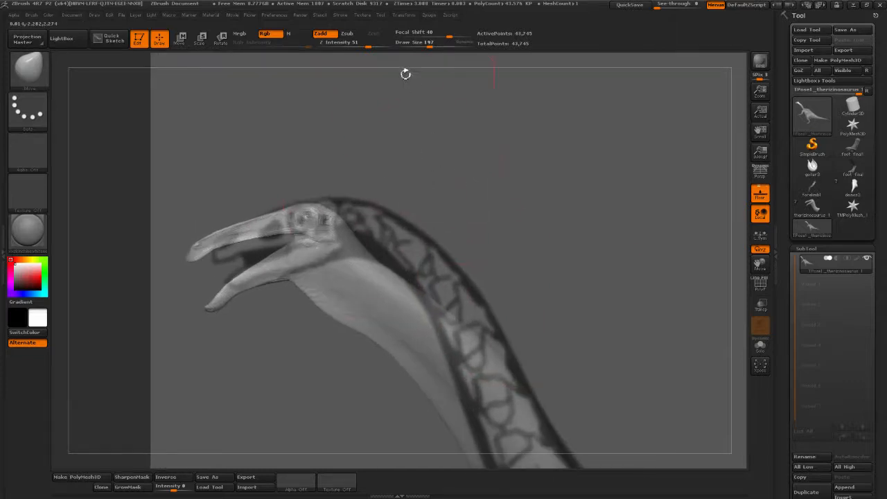
{"action": "mouse_move", "coordinate": [430, 90]}
{"action": "left_mouse_down"}
{"action": "mouse_move", "coordinate": [366, 206]}
{"action": "mouse_move", "coordinate": [352, 219]}
{"action": "mouse_move", "coordinate": [352, 209]}
{"action": "left_mouse_up"}
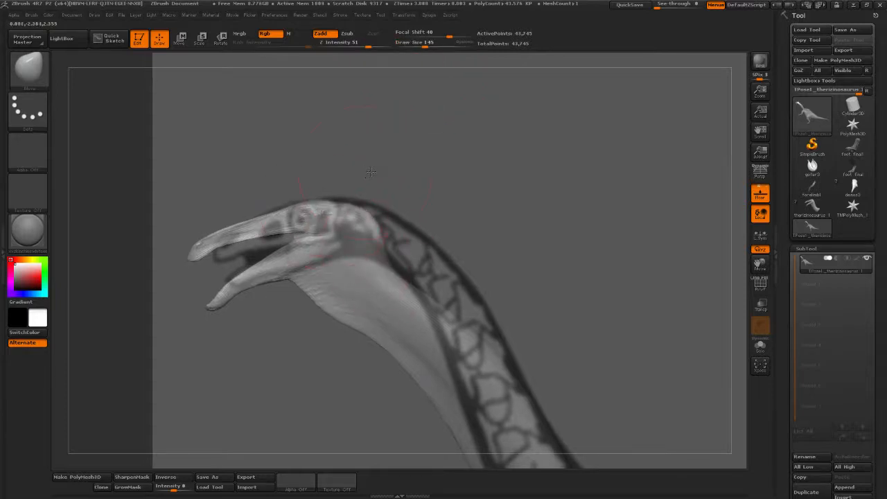
{"action": "right_click_drag", "start_coordinate": [319, 214], "coordinate": [281, 224], "text": "ctrl"}
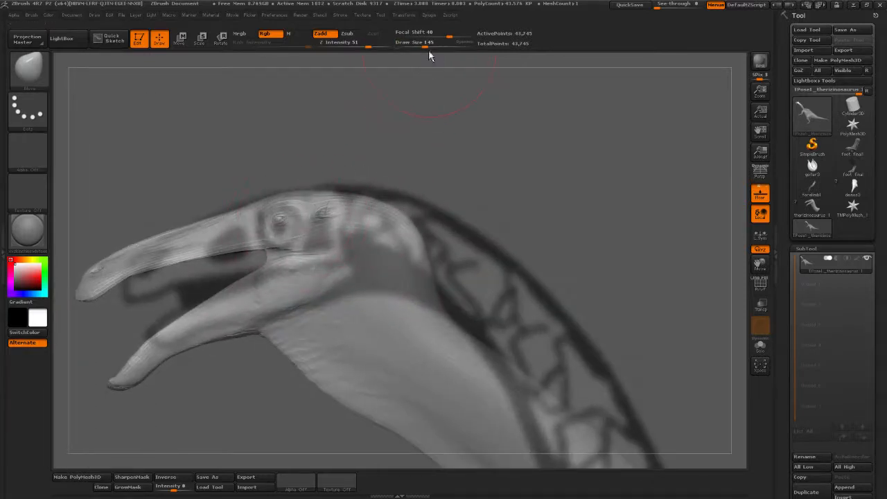
{"action": "left_click_drag", "start_coordinate": [425, 43], "coordinate": [416, 43]}
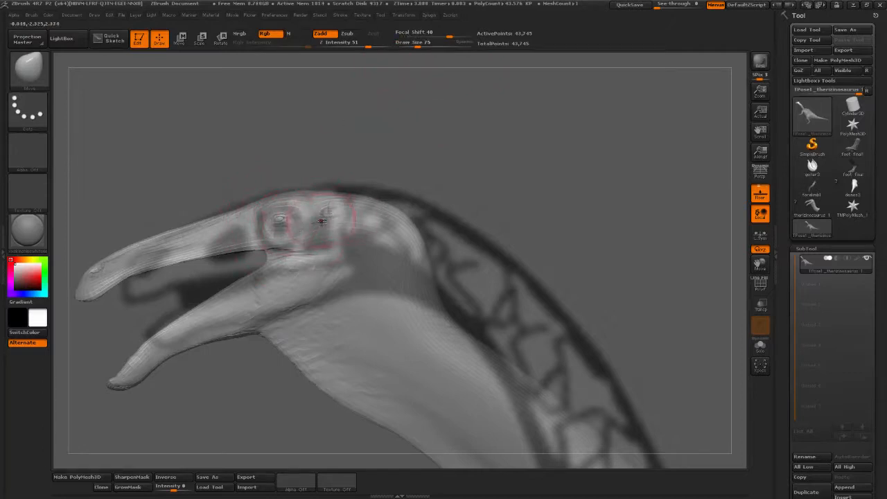
Raise the draw size to 175 and move the back of the upper neck out to the reference contour
{"action": "left_click_drag", "start_coordinate": [418, 45], "coordinate": [427, 45]}
{"action": "mouse_move", "coordinate": [485, 131]}
{"action": "left_mouse_down", "text": "alt"}
{"action": "mouse_move", "coordinate": [451, 118]}
{"action": "mouse_move", "coordinate": [372, 207]}
{"action": "mouse_move", "coordinate": [412, 230]}
{"action": "mouse_move", "coordinate": [366, 233]}
{"action": "left_mouse_up", "text": "alt"}
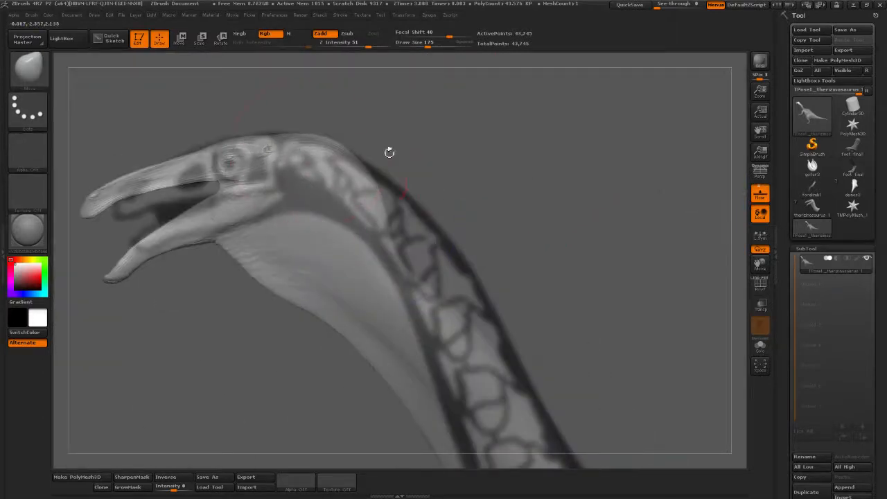
{"action": "left_click_drag", "start_coordinate": [578, 189], "coordinate": [618, 127]}
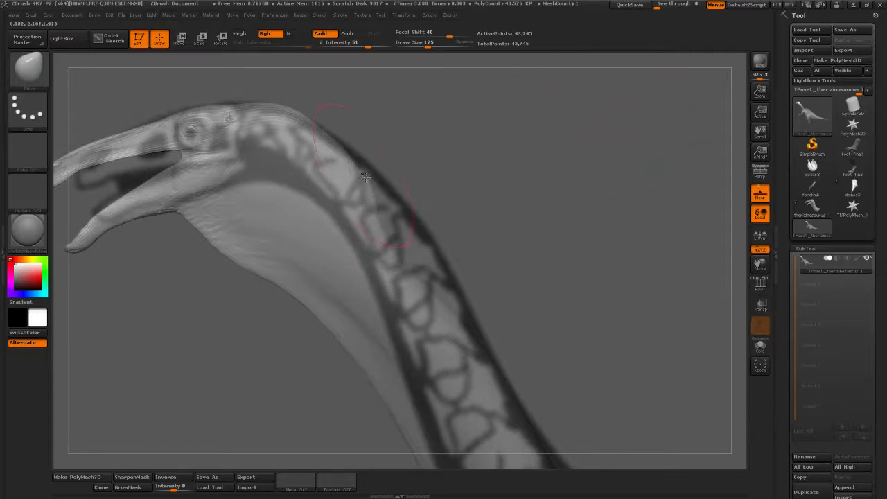
{"action": "left_click_drag", "start_coordinate": [418, 252], "coordinate": [435, 276]}
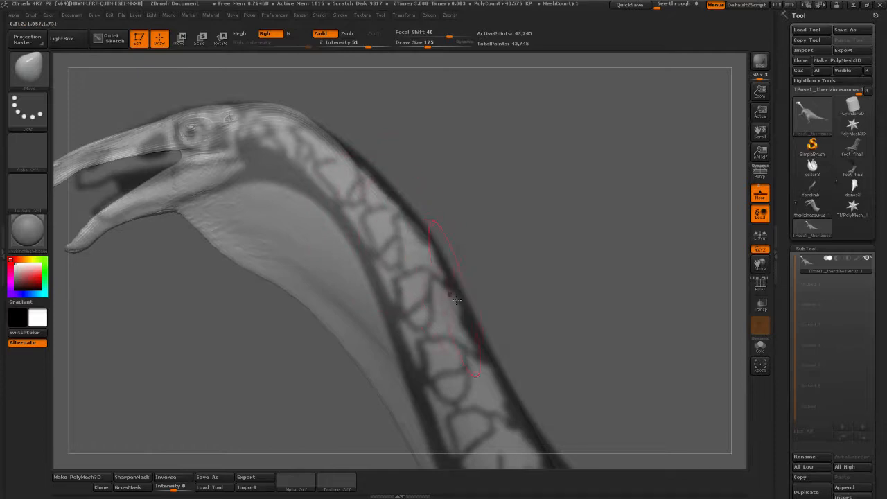
{"action": "left_click_drag", "start_coordinate": [406, 226], "coordinate": [362, 166]}
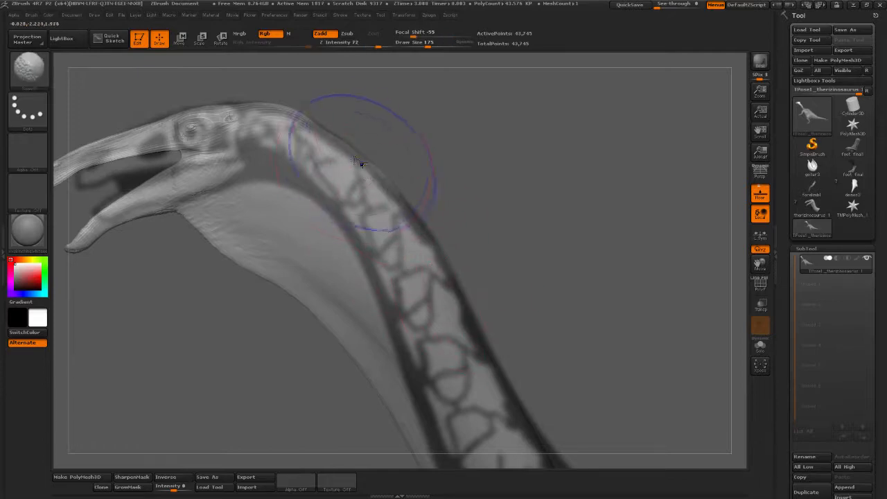
Refine the nape behind the head with the Move brush and smooth the back edge of the upper neck
{"action": "key", "text": "b"}
{"action": "key", "text": "m"}
{"action": "key", "text": "v"}
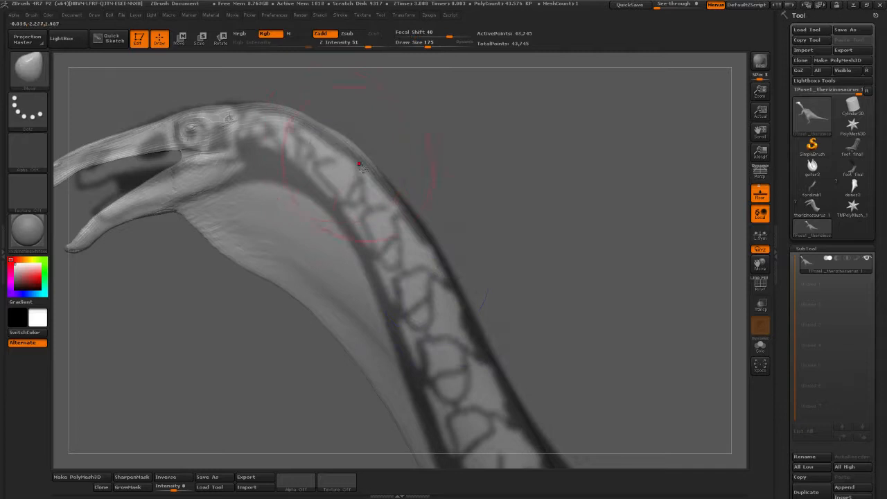
{"action": "mouse_move", "coordinate": [409, 211]}
{"action": "left_mouse_down", "text": "shift"}
{"action": "mouse_move", "coordinate": [373, 174]}
{"action": "mouse_move", "coordinate": [381, 174]}
{"action": "mouse_move", "coordinate": [353, 155]}
{"action": "mouse_move", "coordinate": [406, 238]}
{"action": "left_mouse_up", "text": "shift"}
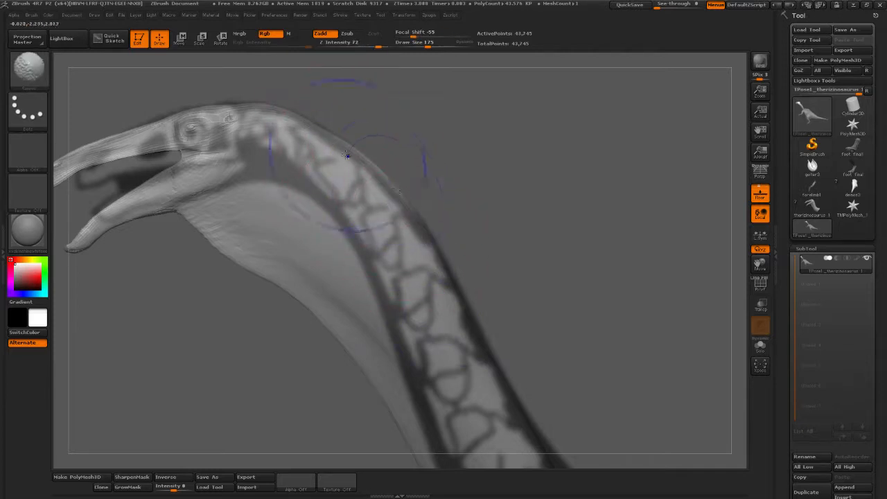
{"action": "left_click_drag", "start_coordinate": [348, 155], "coordinate": [400, 198], "text": "shift"}
Set the draw size to 203 and fit the back of the middle neck to the reference contour
{"action": "mouse_move", "coordinate": [463, 223]}
{"action": "left_mouse_down", "text": "alt"}
{"action": "mouse_move", "coordinate": [420, 179]}
{"action": "mouse_move", "coordinate": [405, 242]}
{"action": "left_mouse_up", "text": "alt"}
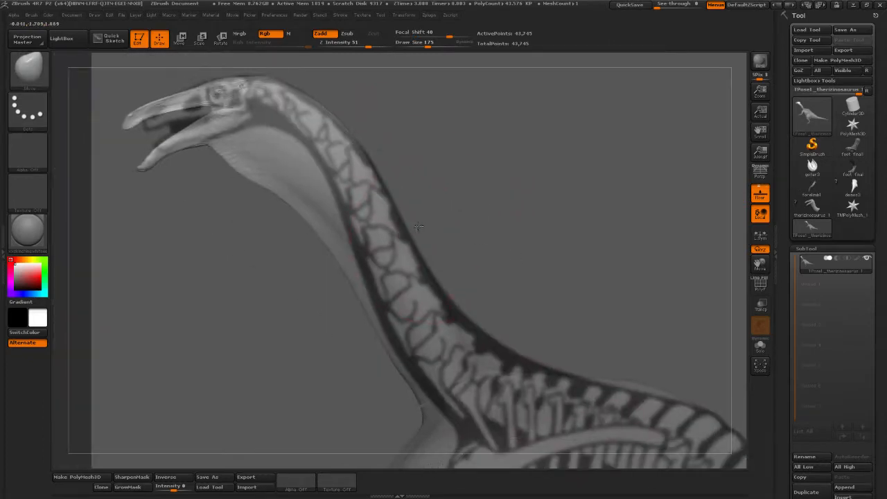
{"action": "left_click_drag", "start_coordinate": [427, 45], "coordinate": [430, 45]}
{"action": "left_click_drag", "start_coordinate": [439, 90], "coordinate": [457, 146], "text": "alt"}
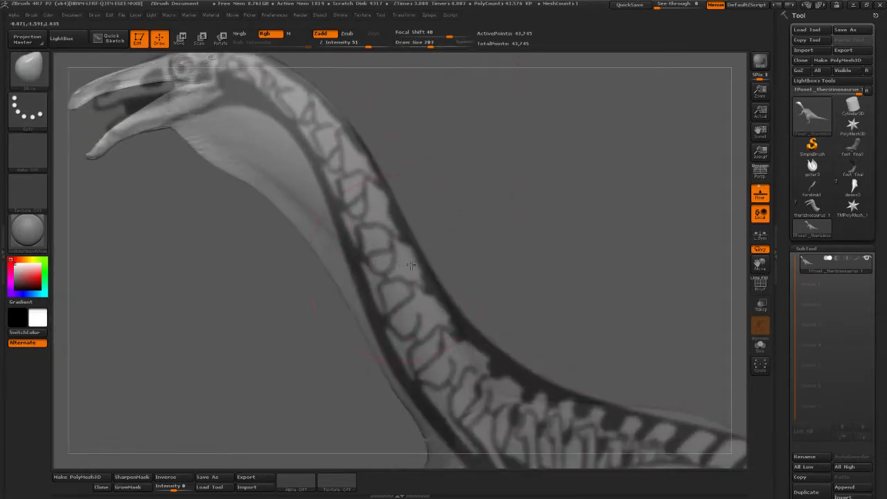
{"action": "left_click_drag", "start_coordinate": [501, 263], "coordinate": [321, 217], "text": "alt"}
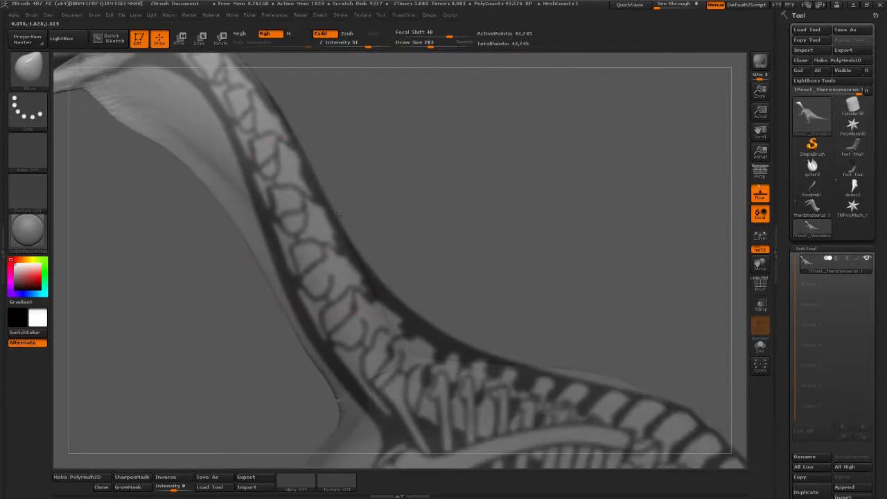
{"action": "left_click_drag", "start_coordinate": [459, 299], "coordinate": [353, 286]}
Set the draw size to 355 and Z intensity to 24, and pull the back of the neck base up toward the reference contour
{"action": "left_click_drag", "start_coordinate": [430, 45], "coordinate": [425, 45]}
{"action": "left_click", "coordinate": [441, 44]}
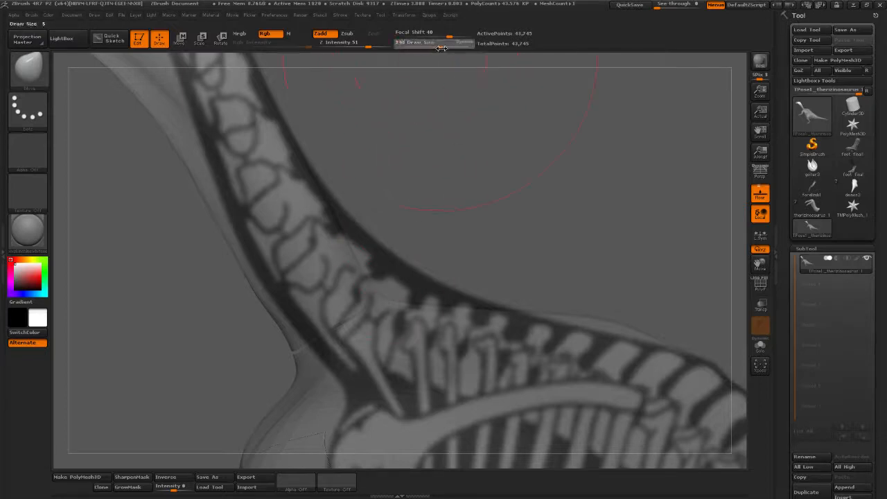
{"action": "left_click_drag", "start_coordinate": [360, 45], "coordinate": [342, 45]}
{"action": "left_click", "coordinate": [395, 279], "text": "ctrl"}
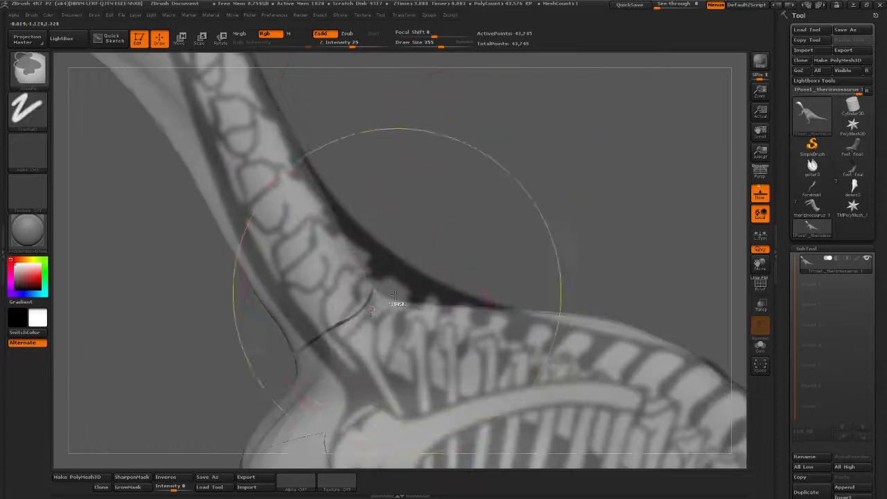
{"action": "left_click_drag", "start_coordinate": [398, 303], "coordinate": [393, 268]}
Fit the transition from neck base to shoulders and upper back to the reference contour, using smaller draw sizes of 226 and 158
{"action": "left_click_drag", "start_coordinate": [440, 44], "coordinate": [434, 45]}
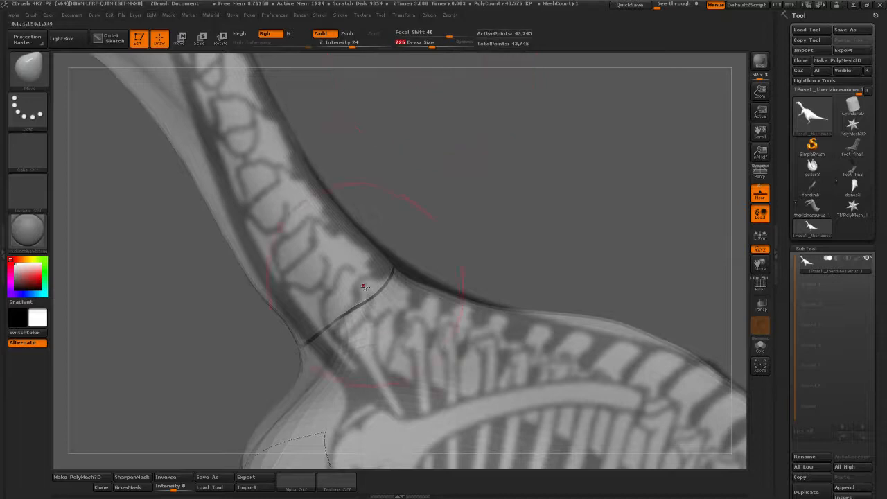
{"action": "left_click_drag", "start_coordinate": [431, 47], "coordinate": [426, 47]}
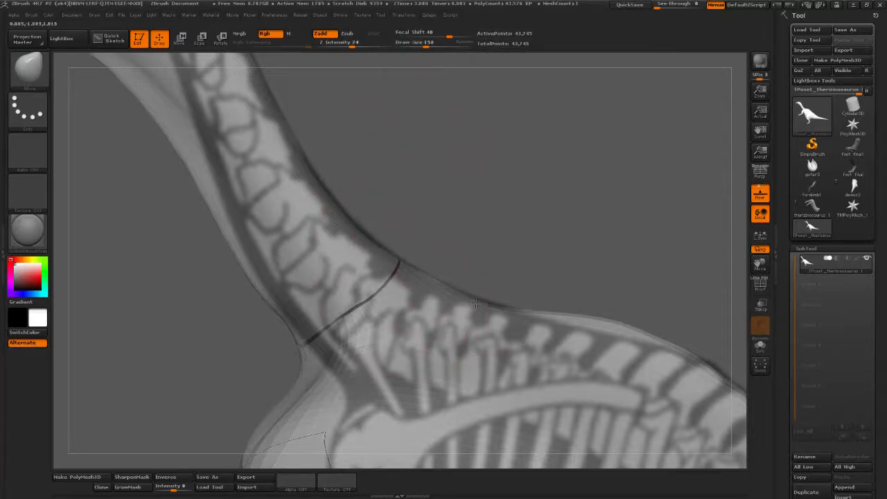
{"action": "left_click_drag", "start_coordinate": [632, 285], "coordinate": [491, 234], "text": "alt"}
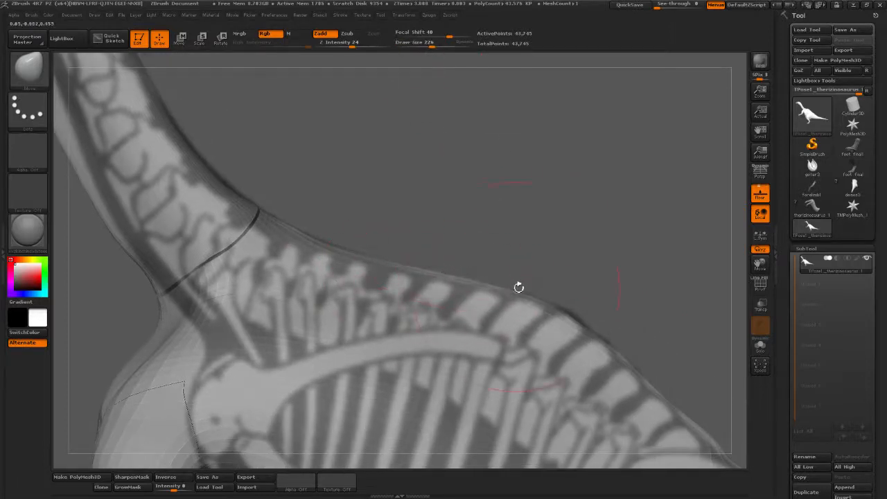
{"action": "mouse_move", "coordinate": [555, 310]}
{"action": "left_mouse_down"}
{"action": "mouse_move", "coordinate": [582, 327]}
{"action": "mouse_move", "coordinate": [546, 306]}
{"action": "mouse_move", "coordinate": [506, 305]}
{"action": "mouse_move", "coordinate": [571, 317]}
{"action": "left_mouse_up"}
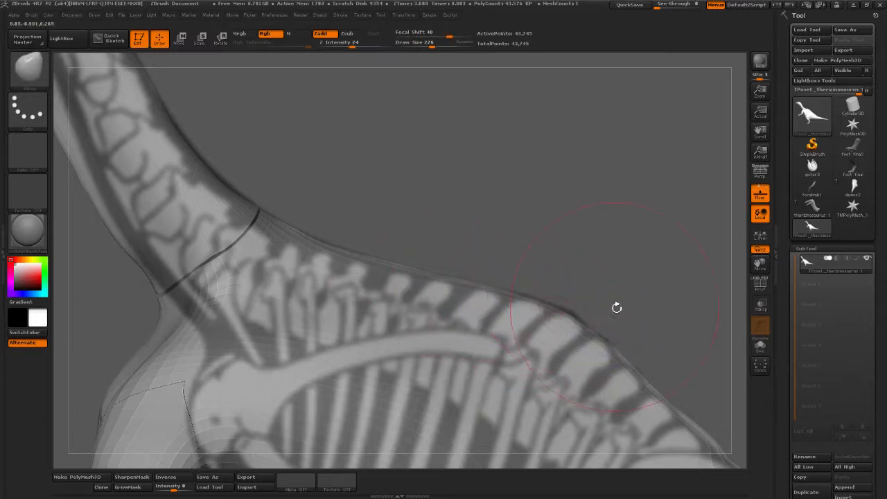
Refine the contour of the lower and middle neck at draw size 226
{"action": "left_click_drag", "start_coordinate": [325, 195], "coordinate": [446, 263]}
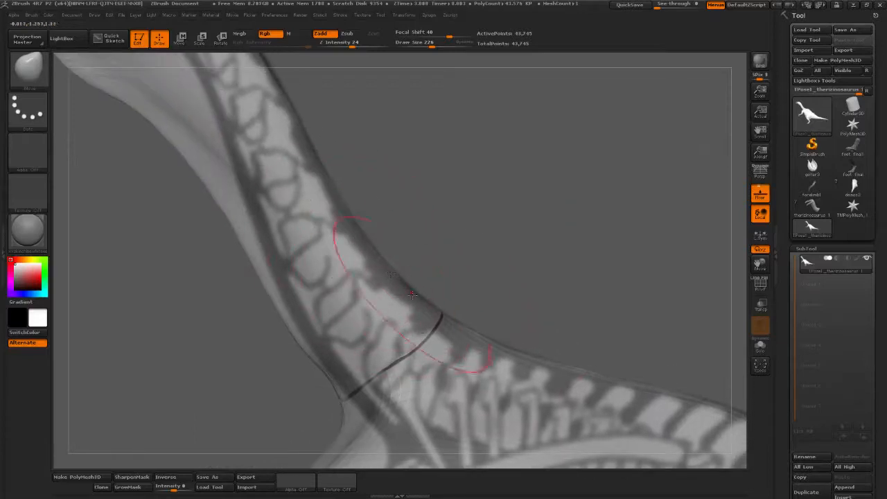
{"action": "left_click_drag", "start_coordinate": [464, 245], "coordinate": [367, 285]}
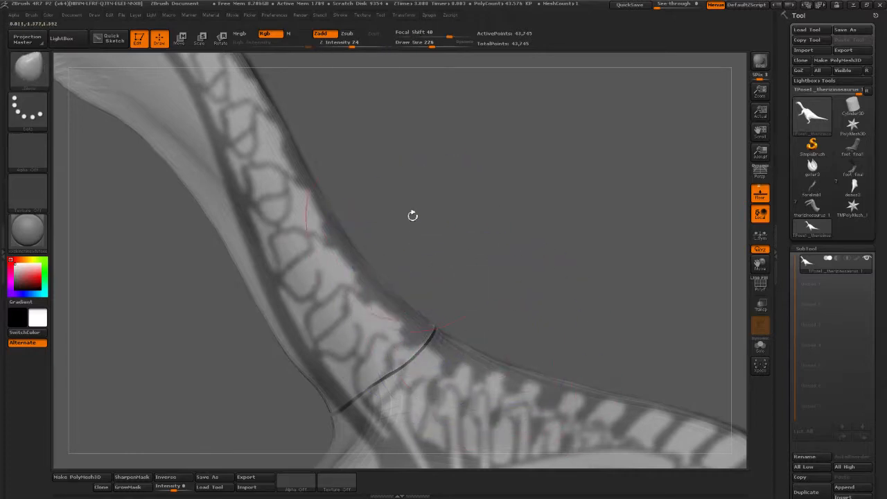
{"action": "left_click_drag", "start_coordinate": [412, 215], "coordinate": [316, 272]}
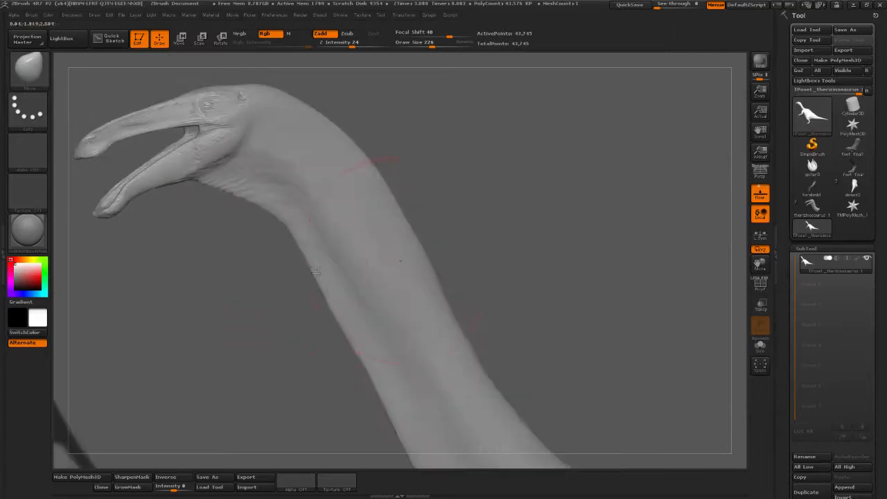
{"action": "left_click_drag", "start_coordinate": [507, 244], "coordinate": [514, 234]}
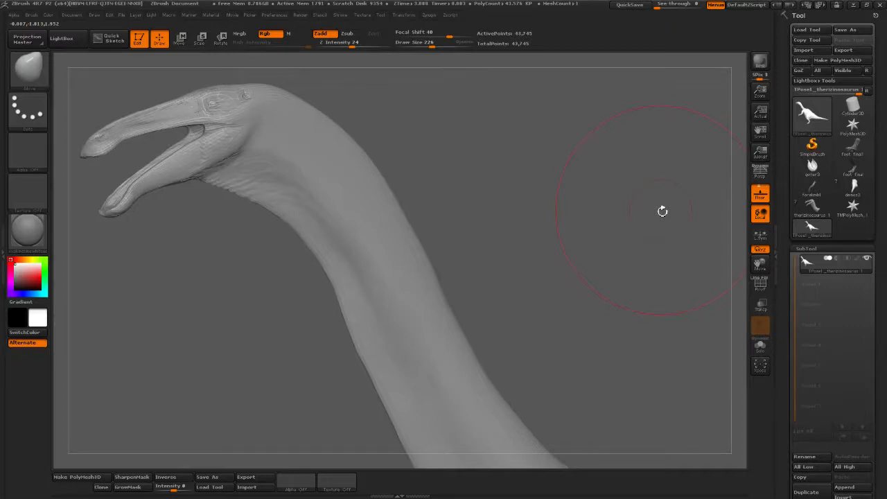
Adjust and smooth the back of the upper neck against the reference, reducing the draw size to 165
{"action": "left_click_drag", "start_coordinate": [433, 170], "coordinate": [486, 197]}
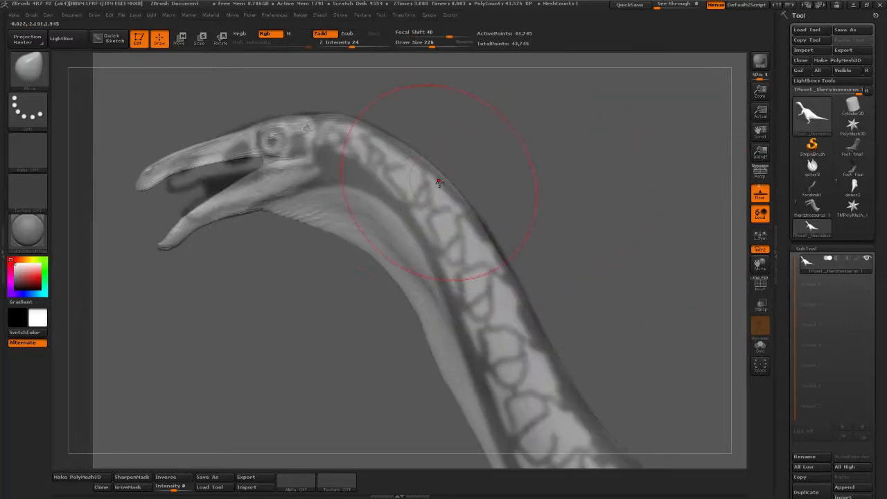
{"action": "left_click_drag", "start_coordinate": [494, 160], "coordinate": [504, 173], "text": "alt"}
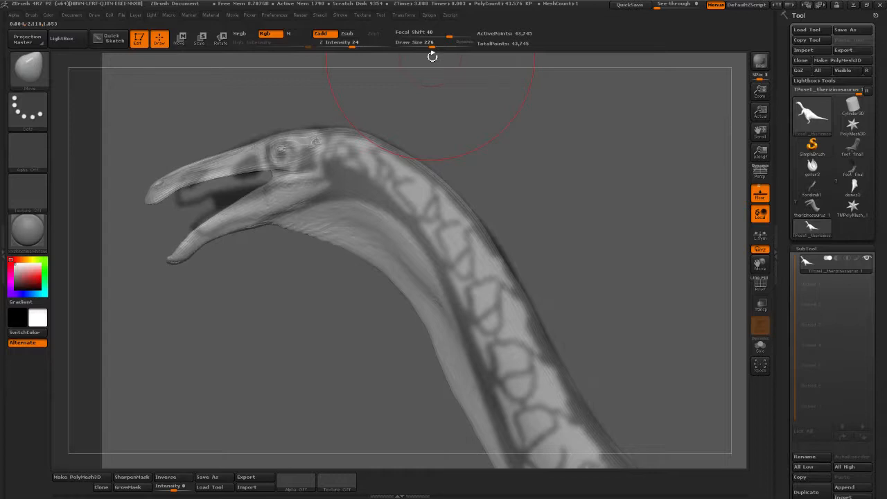
{"action": "left_click_drag", "start_coordinate": [431, 45], "coordinate": [421, 49]}
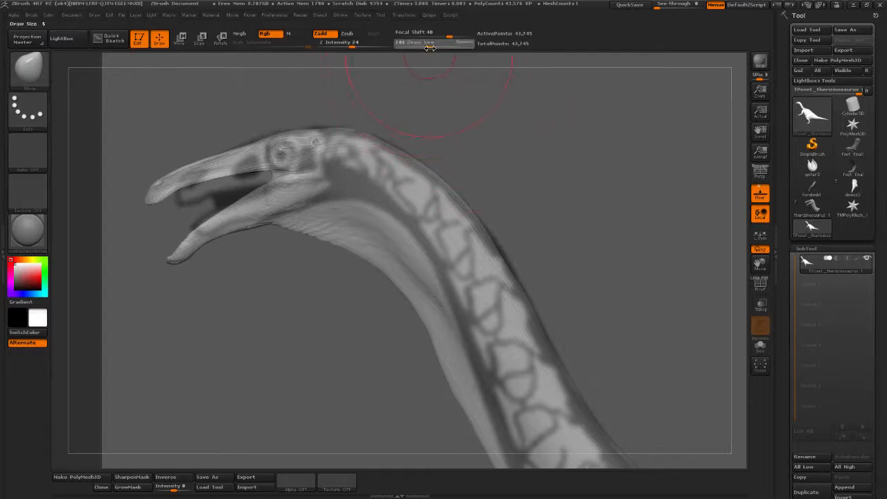
{"action": "mouse_move", "coordinate": [453, 109]}
{"action": "left_mouse_down", "text": "alt"}
{"action": "mouse_move", "coordinate": [495, 131]}
{"action": "mouse_move", "coordinate": [481, 123]}
{"action": "left_mouse_up", "text": "alt"}
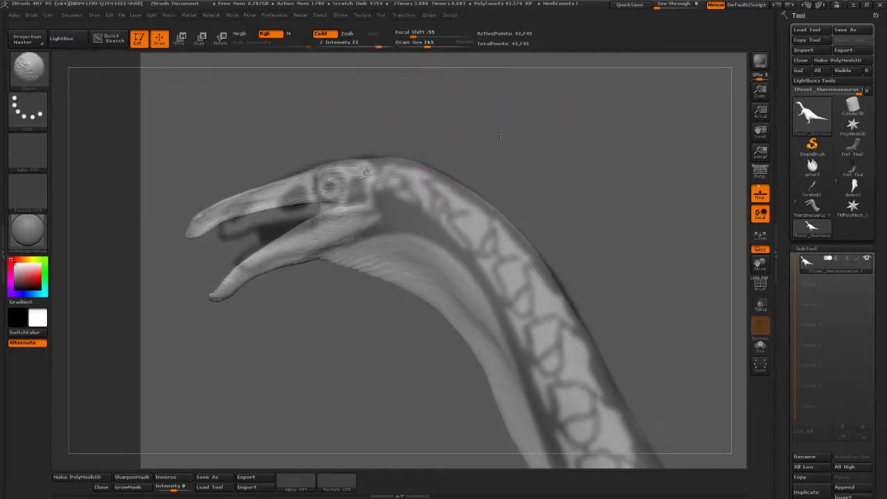
Reshape the lower jaw beneath the reference skull with the Move brush, setting the draw size to 192
{"action": "left_click_drag", "start_coordinate": [218, 298], "coordinate": [266, 326]}
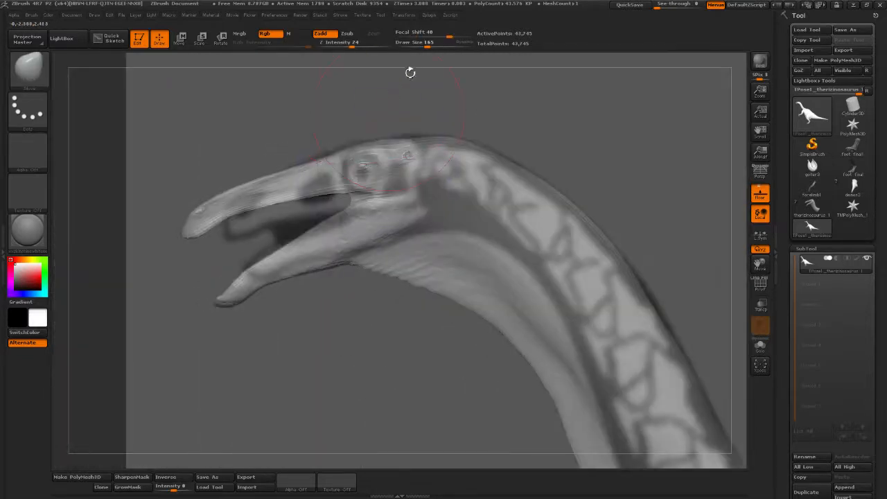
{"action": "mouse_move", "coordinate": [311, 333]}
{"action": "left_mouse_down", "text": "alt"}
{"action": "mouse_move", "coordinate": [254, 286]}
{"action": "mouse_move", "coordinate": [258, 268]}
{"action": "mouse_move", "coordinate": [291, 243]}
{"action": "left_mouse_up", "text": "alt"}
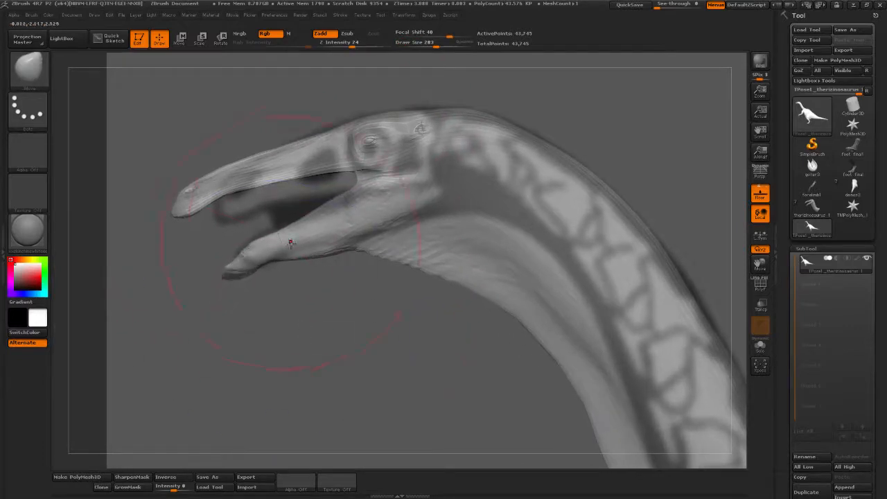
{"action": "left_click_drag", "start_coordinate": [435, 44], "coordinate": [429, 45]}
{"action": "left_click_drag", "start_coordinate": [258, 267], "coordinate": [266, 264]}
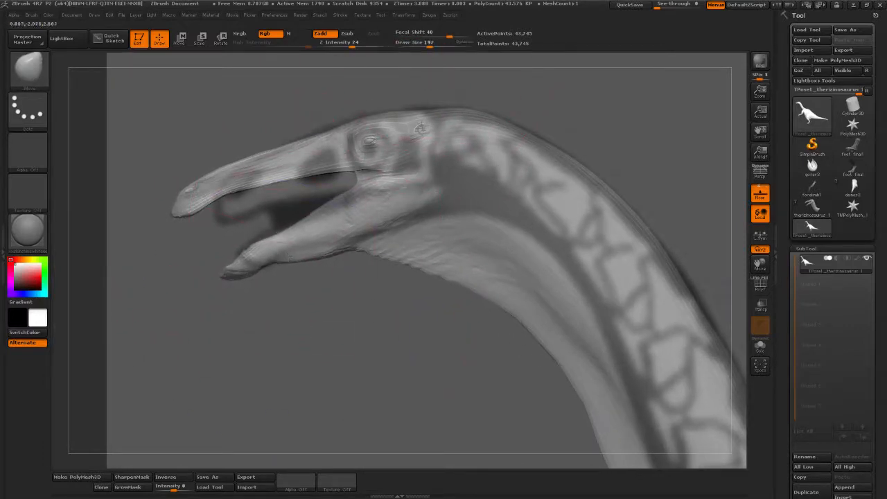
Refine the tip of the lower jaw and the head contour at draw sizes 97 and 140, and enlarge the brush to 192
{"action": "left_click", "coordinate": [420, 44]}
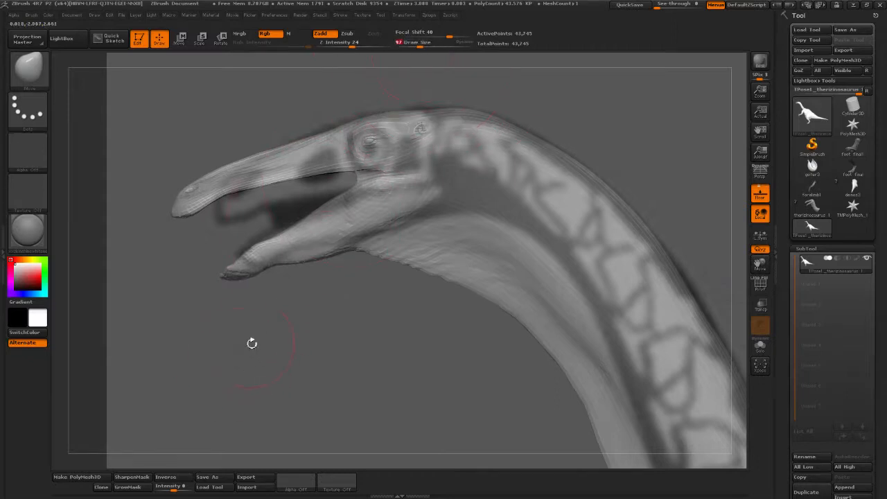
{"action": "left_click", "coordinate": [418, 45]}
{"action": "left_click_drag", "start_coordinate": [420, 44], "coordinate": [424, 44]}
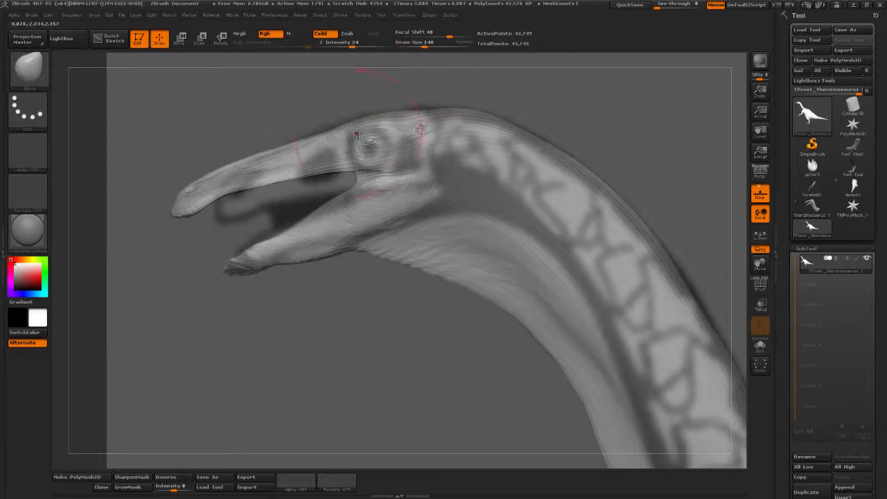
{"action": "left_click_drag", "start_coordinate": [424, 45], "coordinate": [430, 45]}
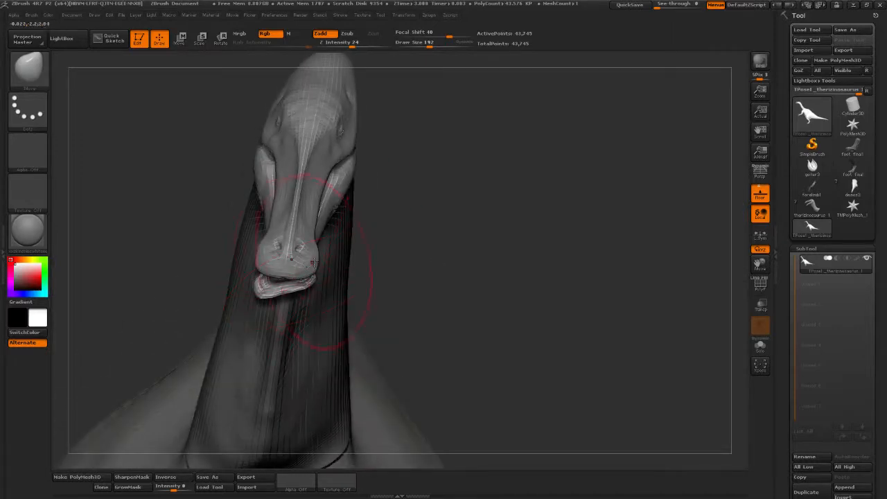
Examine the head, neck and body from the front for symmetry and width
{"action": "left_click_drag", "start_coordinate": [357, 254], "coordinate": [433, 253]}
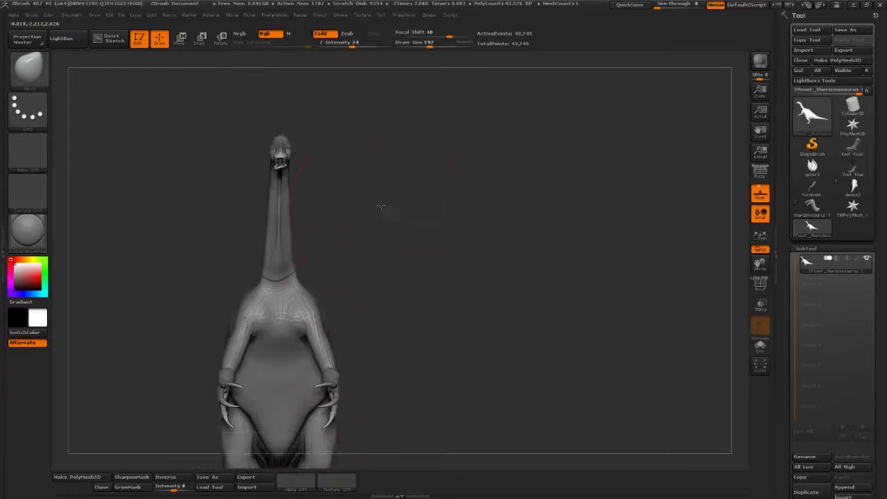
{"action": "mouse_move", "coordinate": [381, 206]}
{"action": "left_mouse_down"}
{"action": "mouse_move", "coordinate": [302, 245]}
{"action": "mouse_move", "coordinate": [176, 219]}
{"action": "left_mouse_up"}
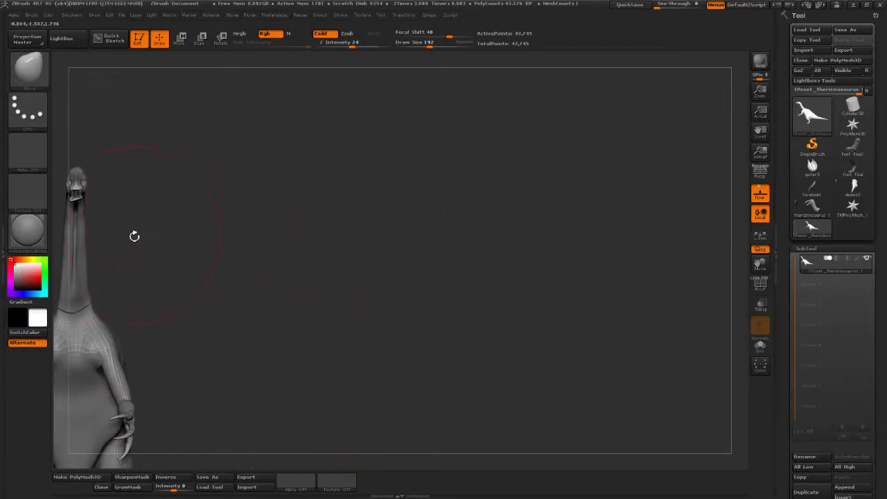
{"action": "left_click_drag", "start_coordinate": [154, 243], "coordinate": [311, 207]}
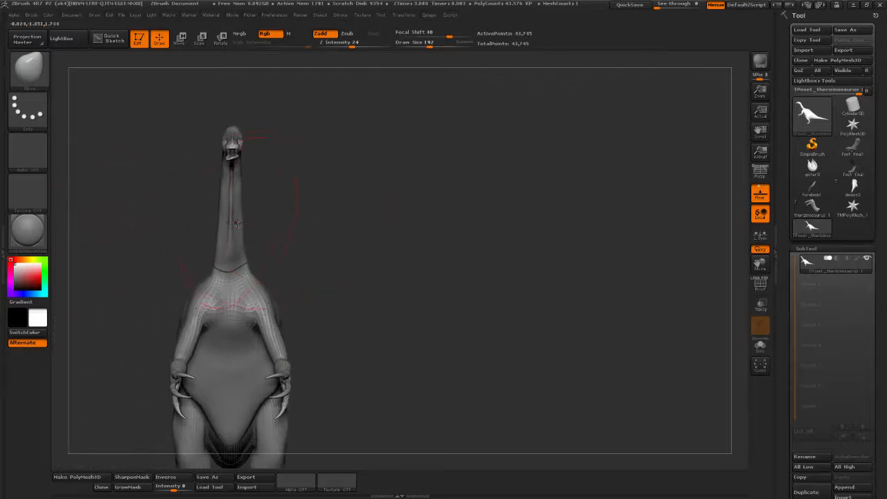
{"action": "left_click_drag", "start_coordinate": [275, 252], "coordinate": [368, 224], "text": "alt"}
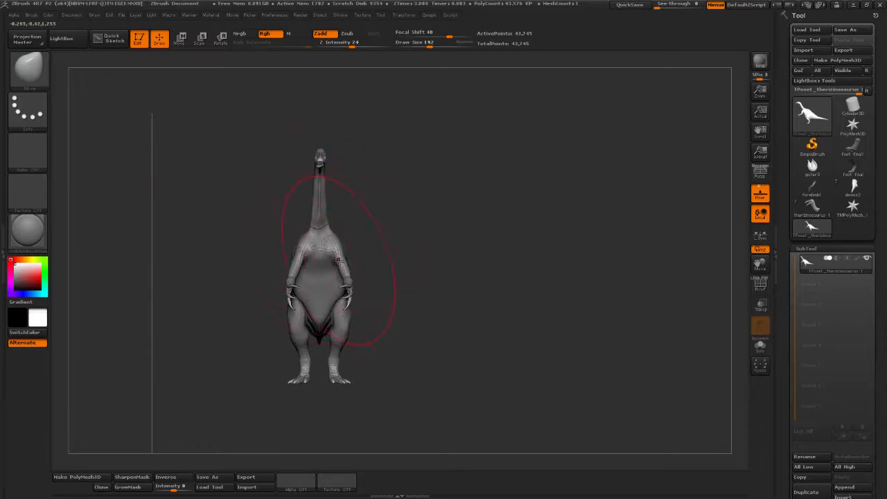
{"action": "left_click_drag", "start_coordinate": [358, 216], "coordinate": [481, 220], "text": "alt"}
{"action": "mouse_move", "coordinate": [852, 167]}
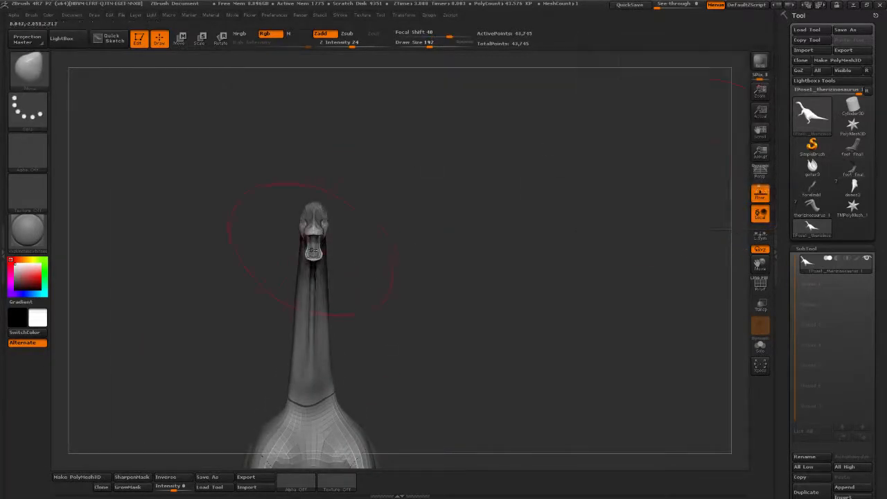
{"action": "mouse_move", "coordinate": [347, 233]}
{"action": "left_mouse_down", "text": "alt"}
{"action": "mouse_move", "coordinate": [380, 233]}
{"action": "mouse_move", "coordinate": [315, 265]}
{"action": "mouse_move", "coordinate": [340, 222]}
{"action": "left_mouse_up", "text": "alt"}
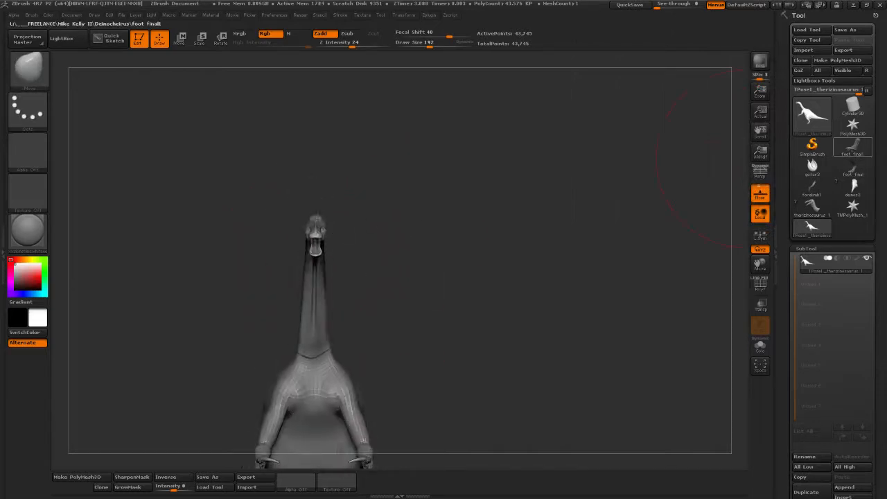
Step back through the edit history, undoing the earlier reshaping of the head and neck
{"action": "mouse_move", "coordinate": [852, 147]}
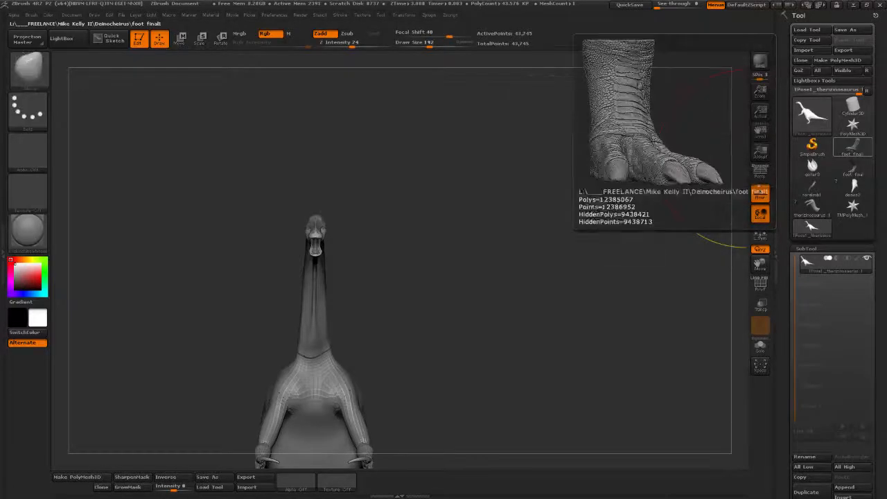
{"action": "key", "text": "ctrl"}
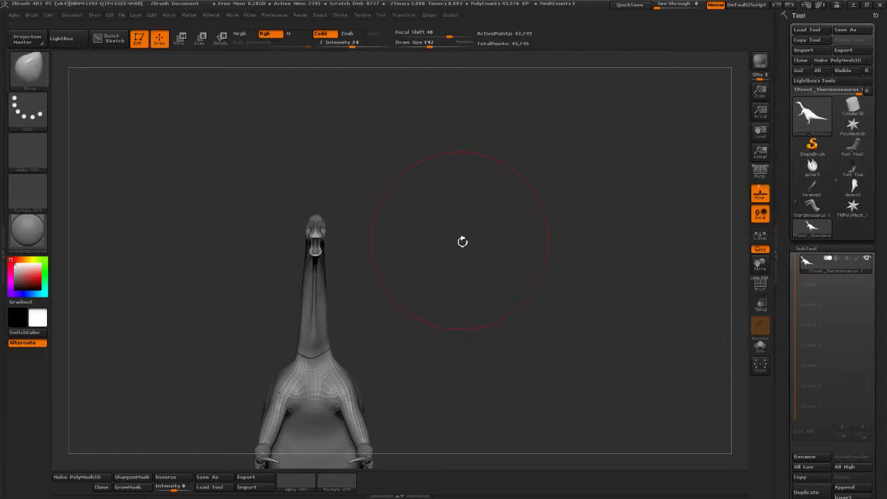
{"action": "key", "text": "shift+f"}
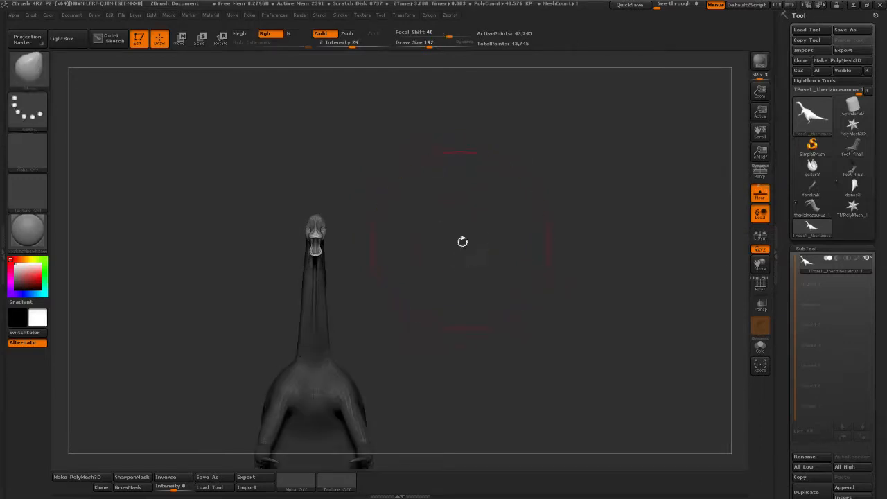
{"action": "key", "text": "ctrl"}
{"action": "key", "text": "ctrl"}
{"action": "key", "text": "ctrl"}
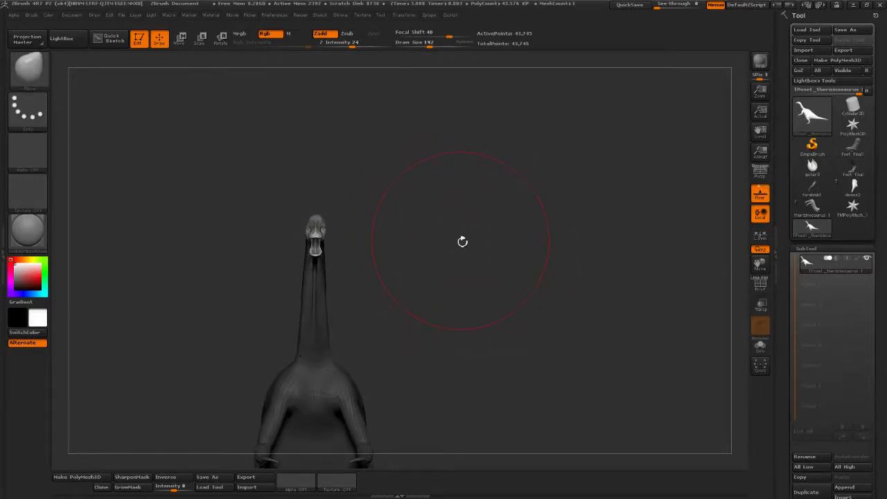
{"action": "key", "text": "ctrl"}
{"action": "key", "text": "ctrl"}
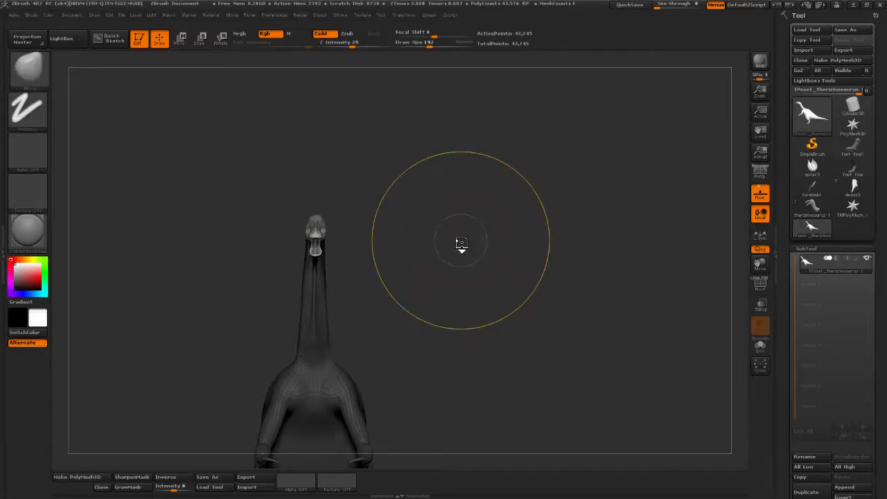
{"action": "key", "text": "ctrl"}
{"action": "key", "text": "ctrl"}
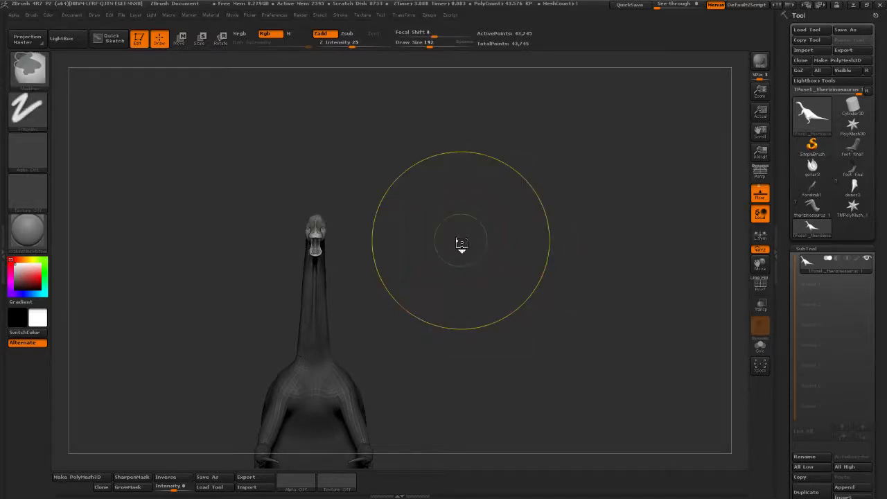
{"action": "key", "text": "ctrl"}
{"action": "key", "text": "ctrl"}
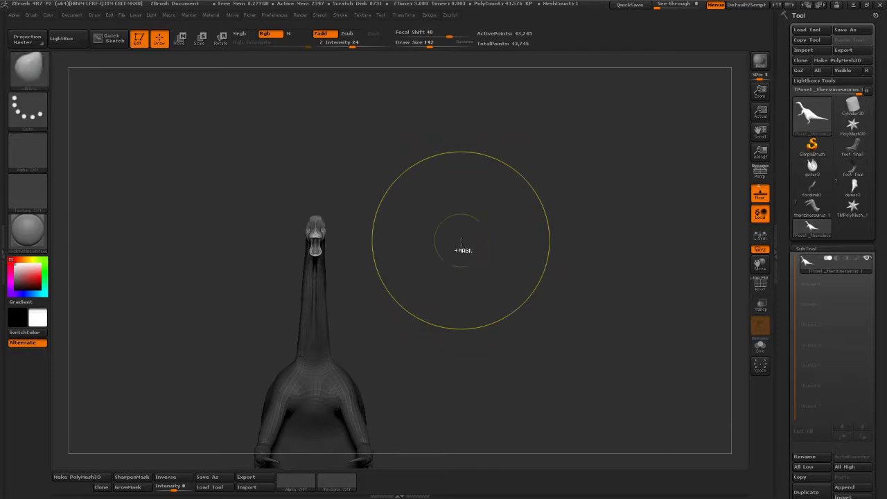
{"action": "left_click", "coordinate": [462, 243], "text": "ctrl"}
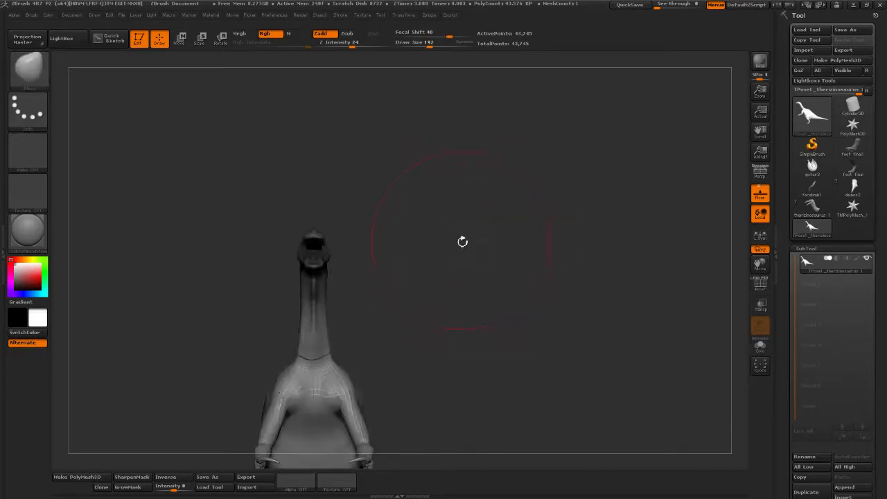
{"action": "key", "text": "ctrl"}
Examine the head, neck, chest and full body from the front, both close up and at full height
{"action": "left_click_drag", "start_coordinate": [382, 221], "coordinate": [424, 353], "text": "alt"}
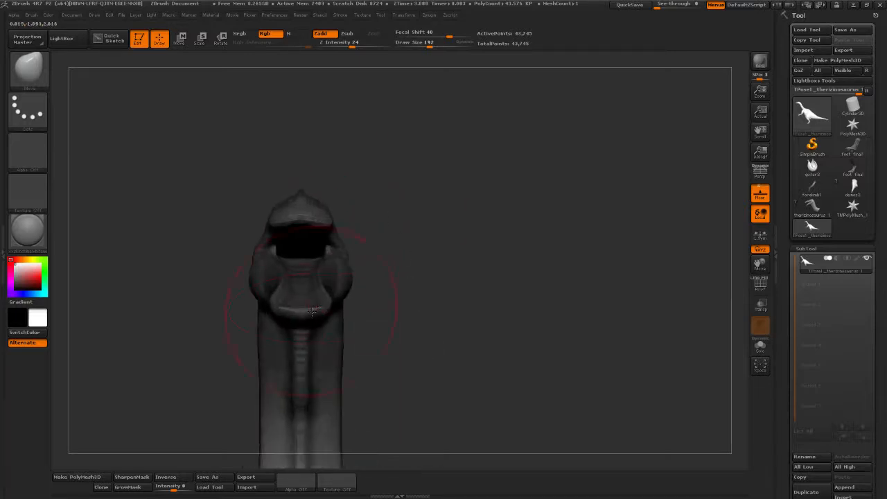
{"action": "left_click_drag", "start_coordinate": [443, 312], "coordinate": [454, 251], "text": "alt"}
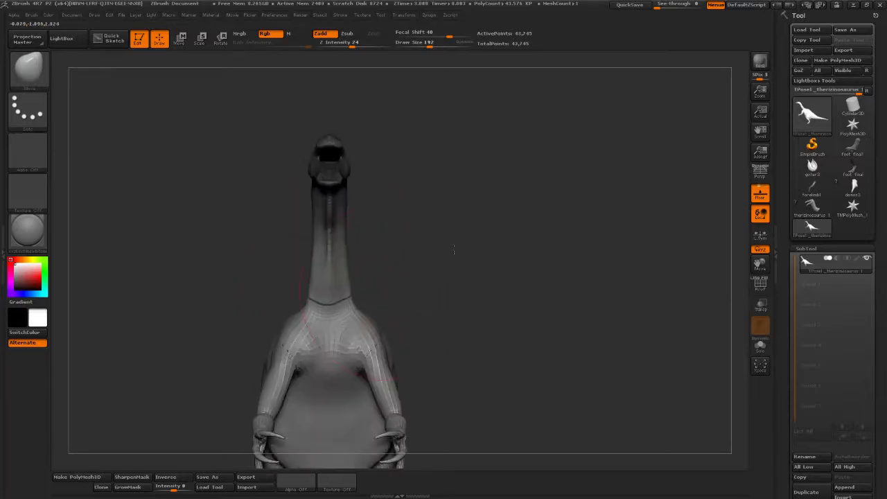
{"action": "left_click_drag", "start_coordinate": [505, 356], "coordinate": [503, 277], "text": "alt"}
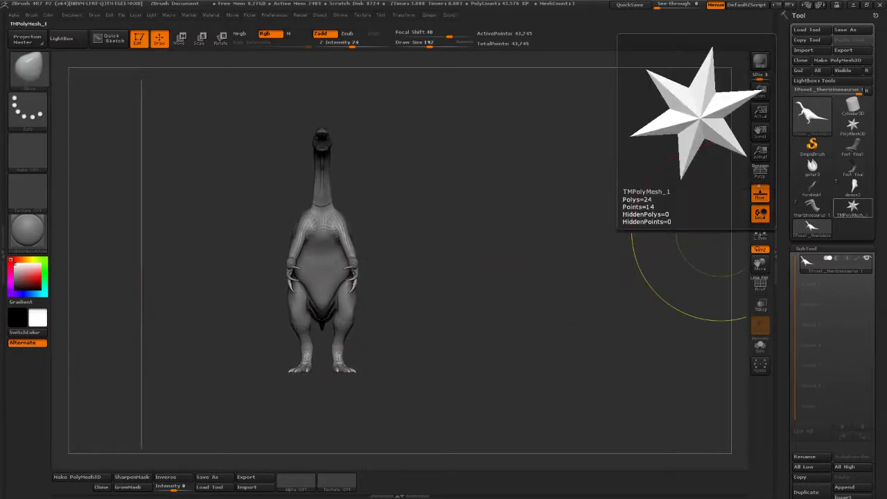
{"action": "key", "text": "ctrl+i"}
{"action": "key", "text": "ctrl+h"}
{"action": "key", "text": "ctrl+h"}
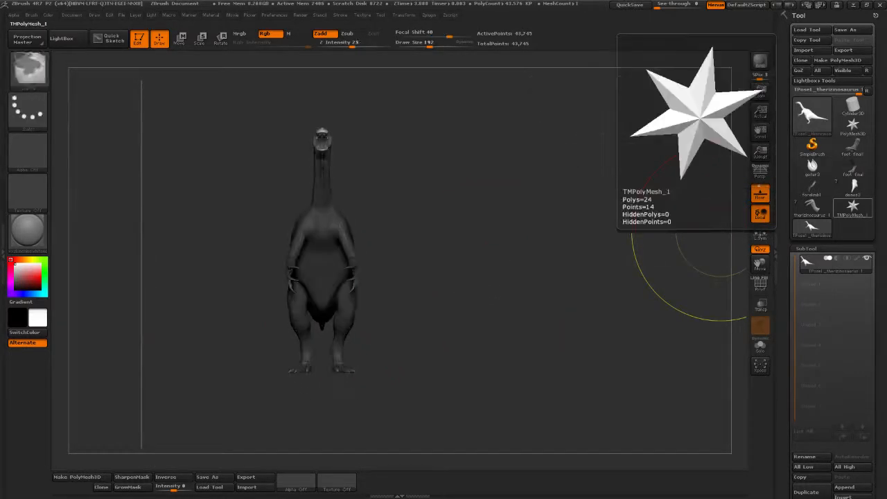
{"action": "key", "text": "ctrl+i"}
{"action": "key", "text": "ctrl+h"}
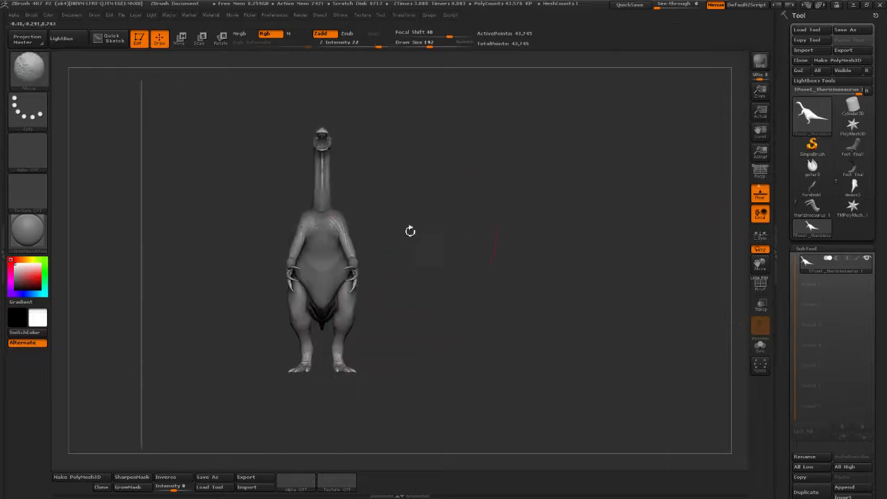
{"action": "left_click_drag", "start_coordinate": [410, 229], "coordinate": [392, 301], "text": "alt"}
{"action": "right_click_drag", "start_coordinate": [323, 277], "coordinate": [314, 296], "text": "ctrl"}
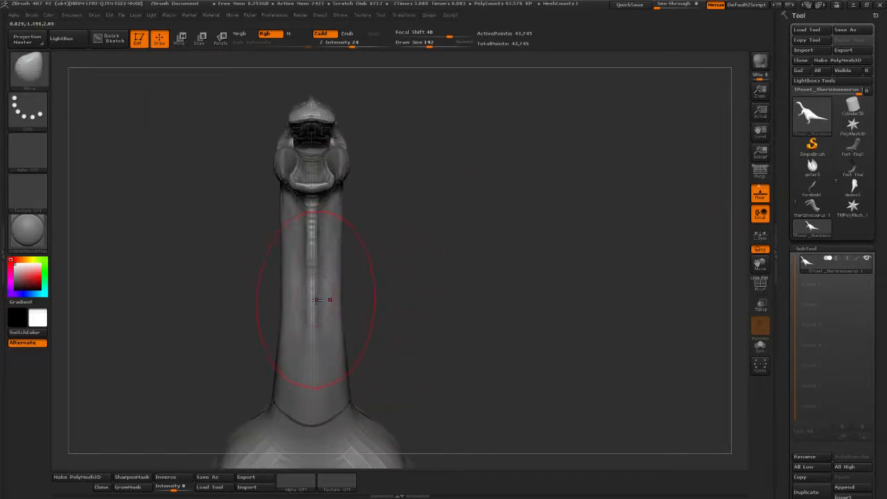
{"action": "left_click_drag", "start_coordinate": [516, 314], "coordinate": [457, 194], "text": "alt"}
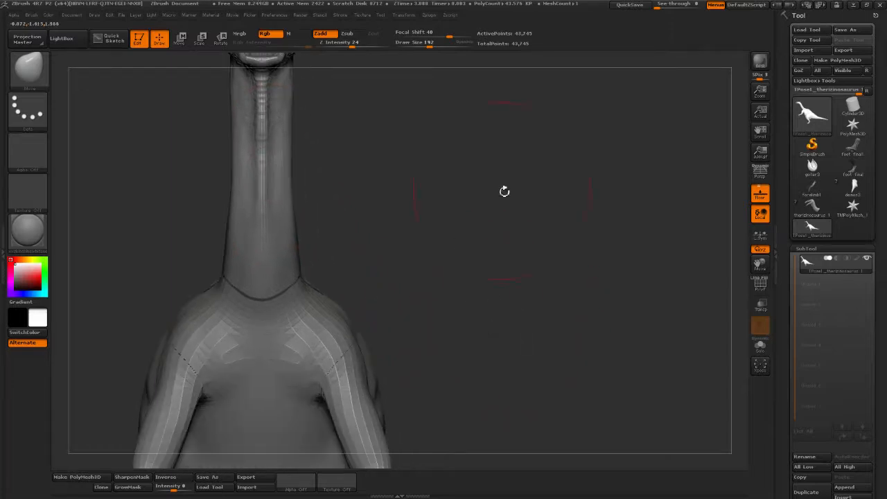
Try the Unify and Mirror deformations on the model, undoing each one
{"action": "scroll", "coordinate": [788, 326], "scroll_direction": "down", "scroll_amount": 10}
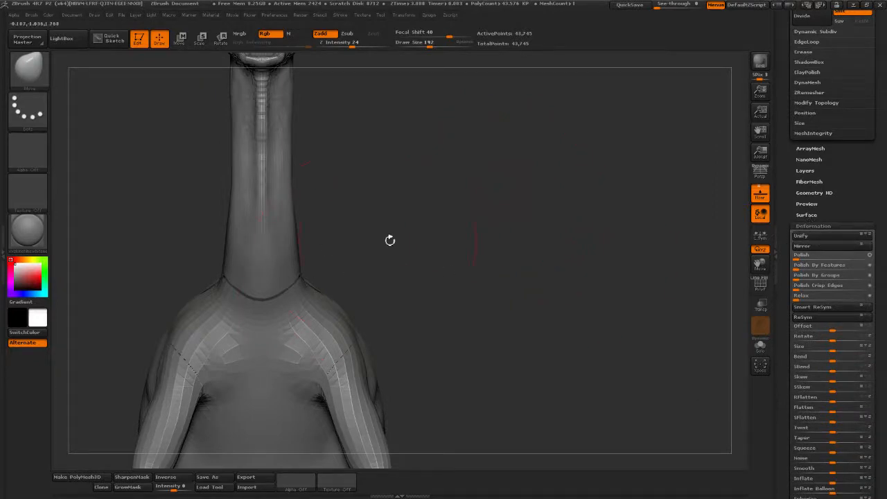
{"action": "left_click_drag", "start_coordinate": [389, 239], "coordinate": [339, 345]}
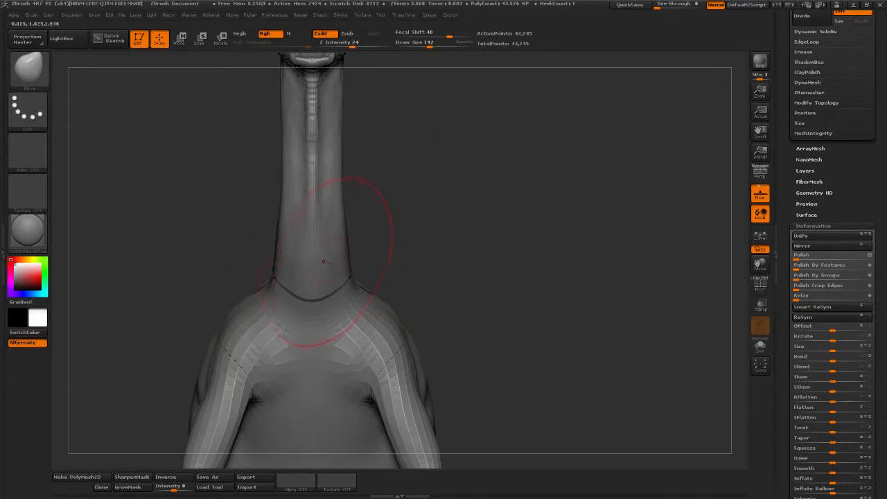
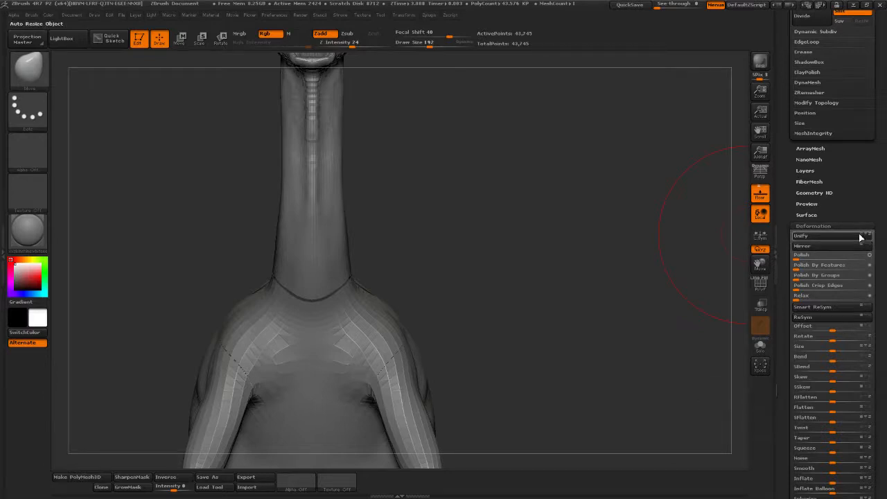
{"action": "left_click", "coordinate": [841, 238]}
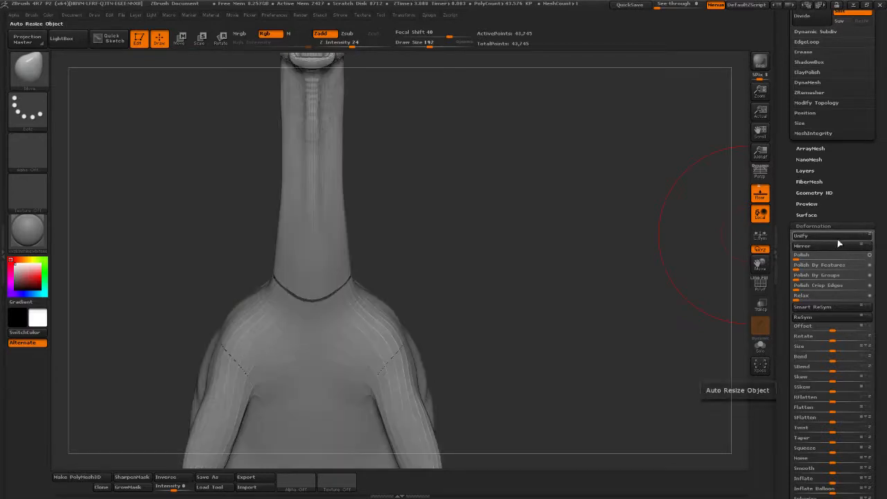
{"action": "left_click_drag", "start_coordinate": [590, 243], "coordinate": [570, 259]}
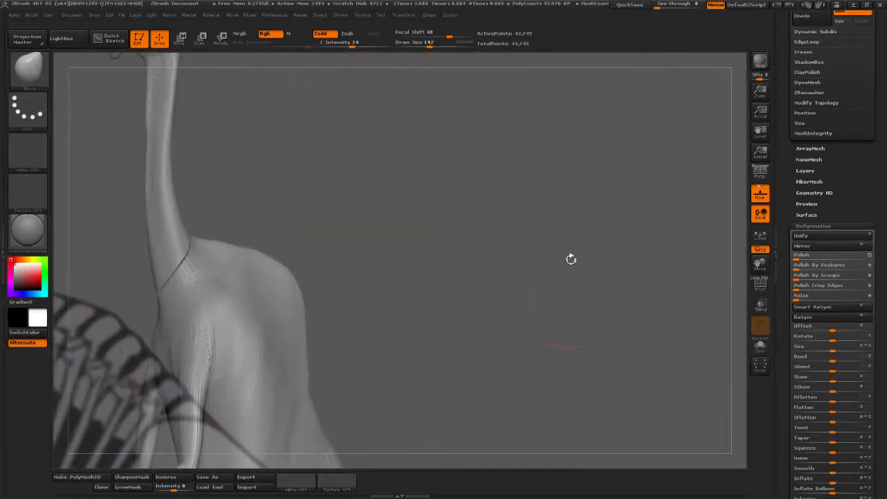
{"action": "key", "text": "ctrl+z"}
{"action": "left_click_drag", "start_coordinate": [433, 267], "coordinate": [520, 261]}
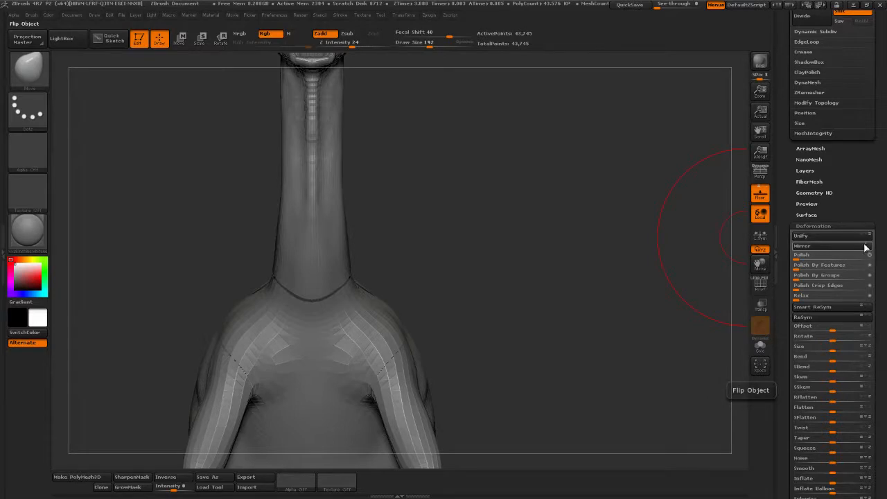
{"action": "left_click_drag", "start_coordinate": [632, 263], "coordinate": [639, 266]}
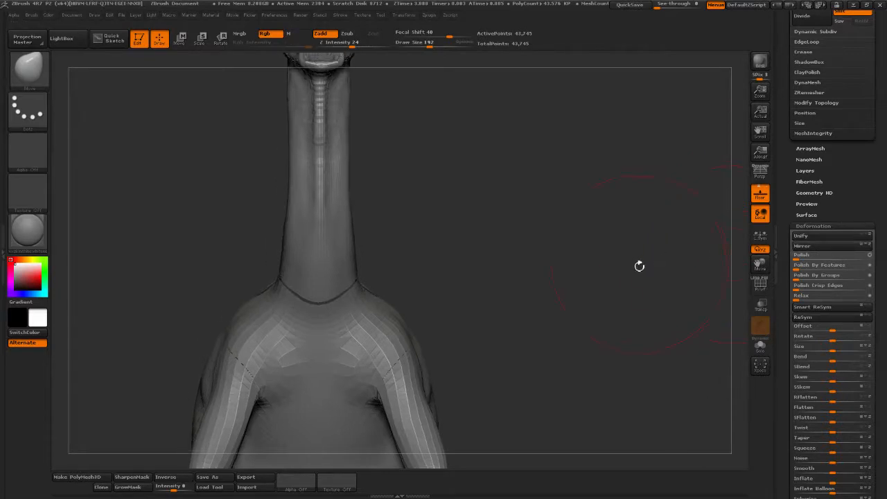
{"action": "left_click", "coordinate": [804, 247]}
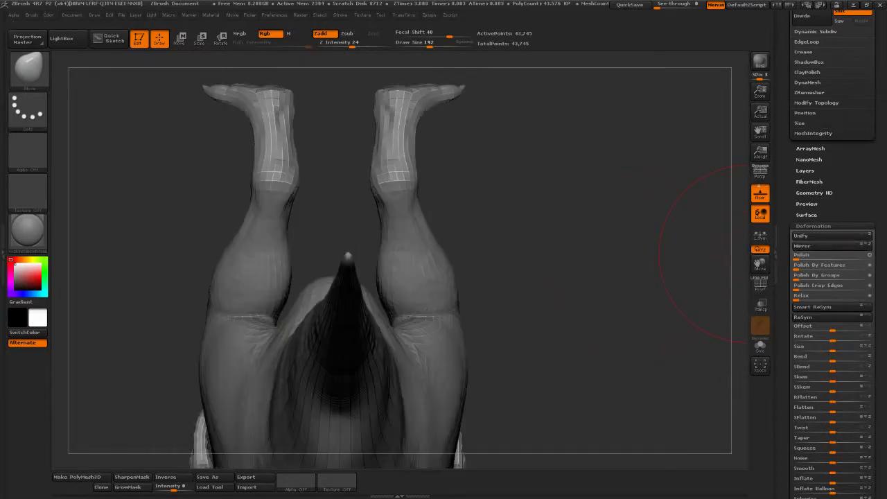
{"action": "key", "text": "ctrl+z"}
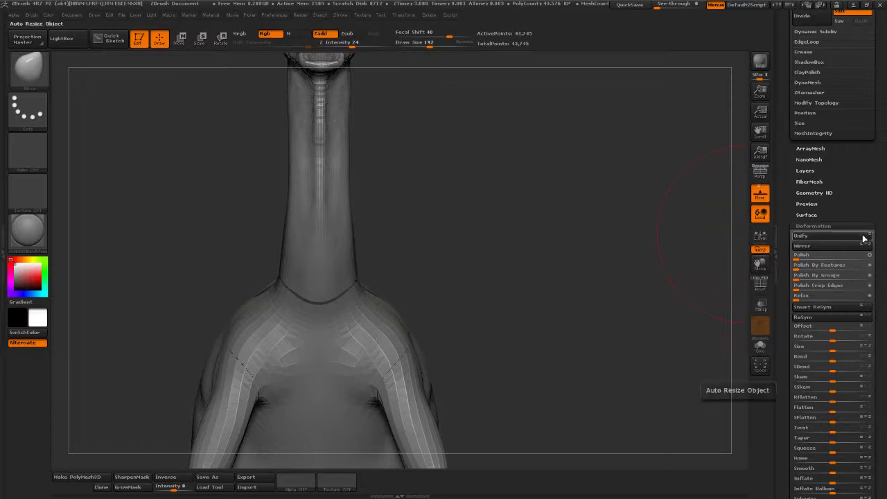
Unify the model's size and enlarge it with Transpose Scale against the side-view skeleton reference
{"action": "left_click", "coordinate": [844, 241]}
{"action": "left_click_drag", "start_coordinate": [534, 307], "coordinate": [479, 249], "text": "alt"}
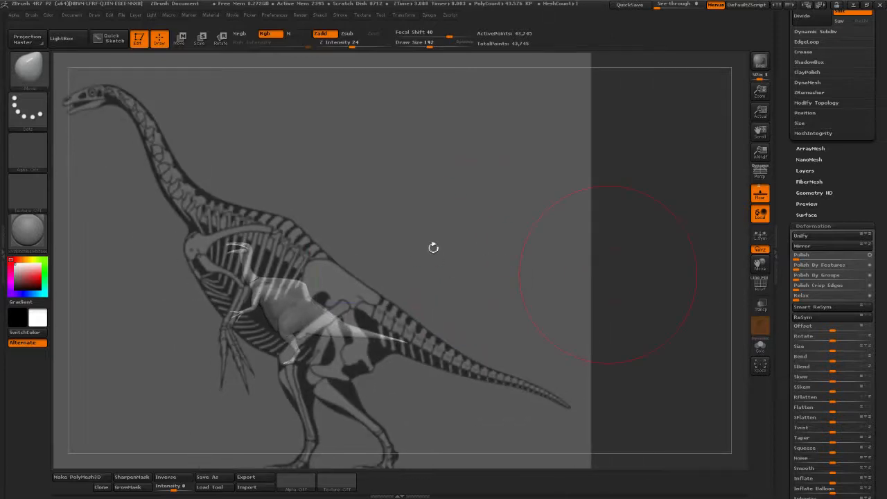
{"action": "left_click", "coordinate": [202, 41]}
{"action": "left_click_drag", "start_coordinate": [409, 232], "coordinate": [419, 192], "text": "alt"}
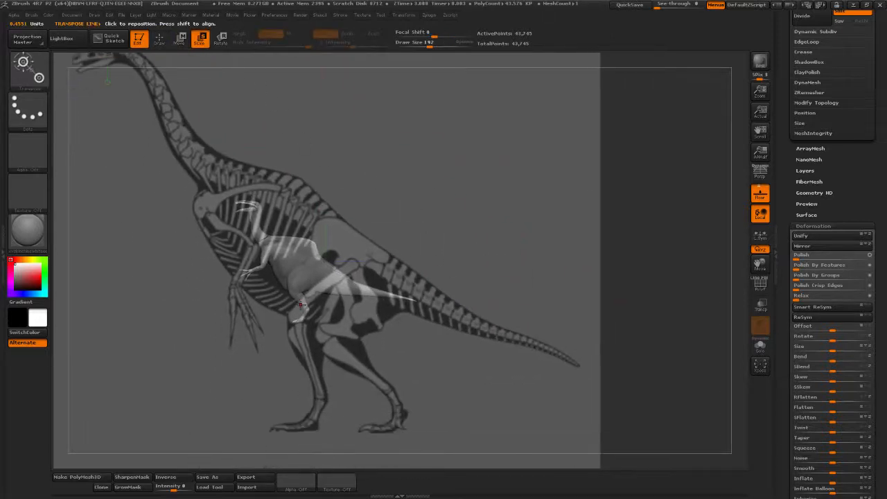
{"action": "left_click_drag", "start_coordinate": [301, 306], "coordinate": [365, 253]}
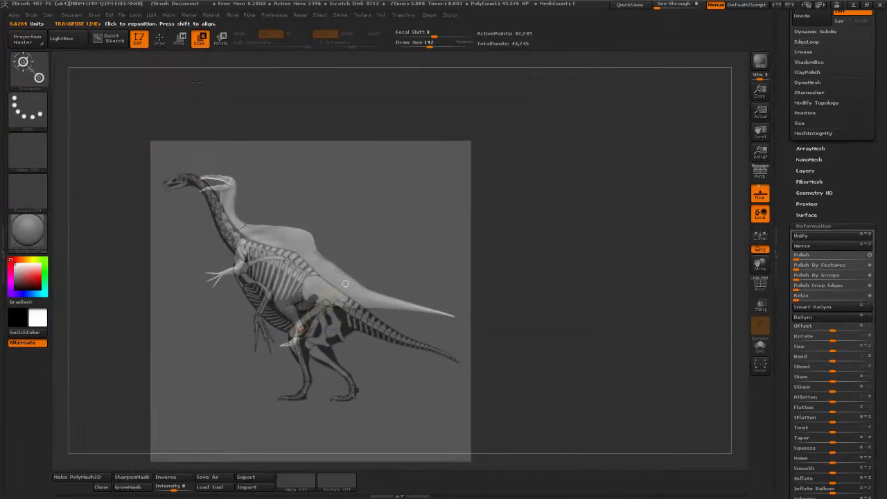
Move the model so its feet meet the reference skeleton's feet, and scale it up from the foot to match the body
{"action": "key", "text": "w"}
{"action": "left_click_drag", "start_coordinate": [310, 281], "coordinate": [335, 220]}
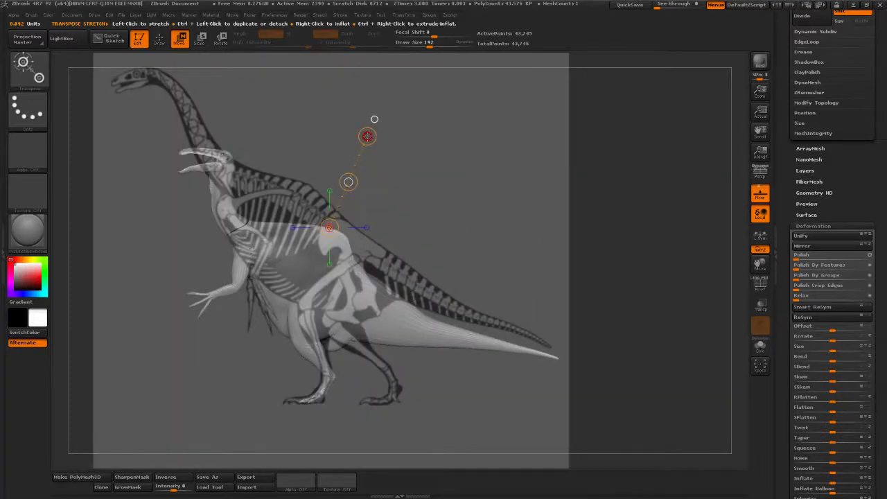
{"action": "left_click", "coordinate": [200, 38]}
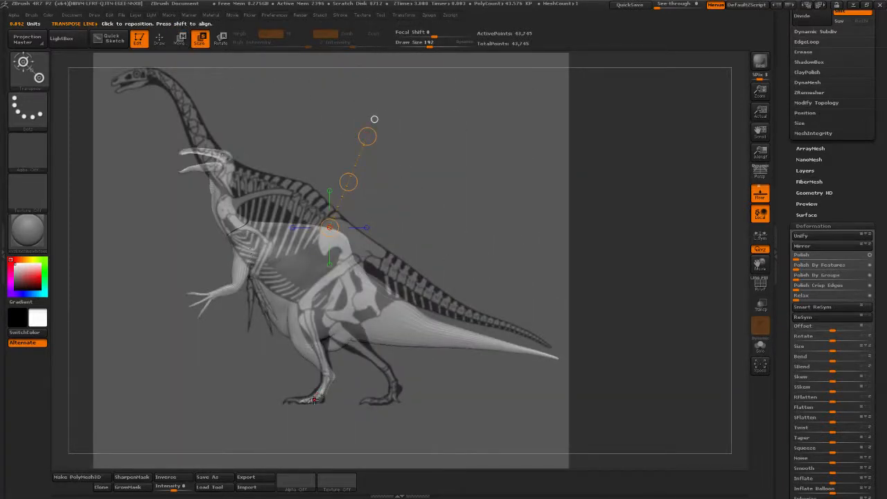
{"action": "left_click_drag", "start_coordinate": [314, 400], "coordinate": [386, 200]}
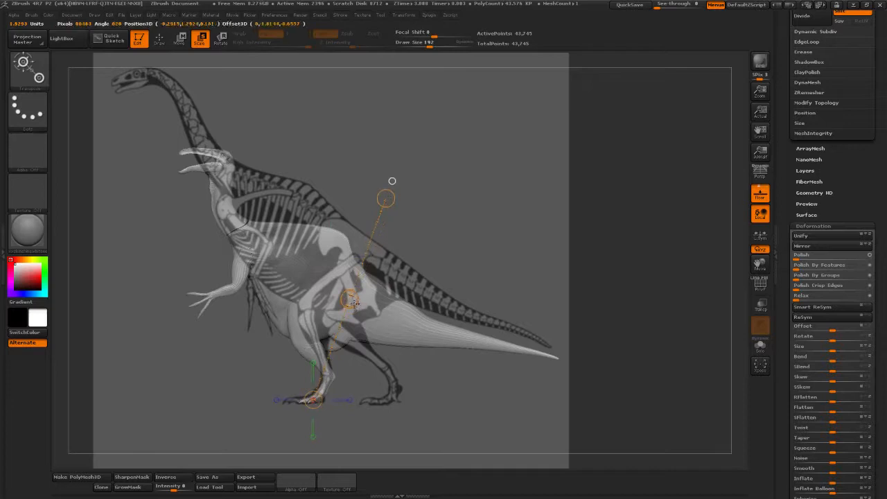
{"action": "left_click_drag", "start_coordinate": [386, 200], "coordinate": [589, 80]}
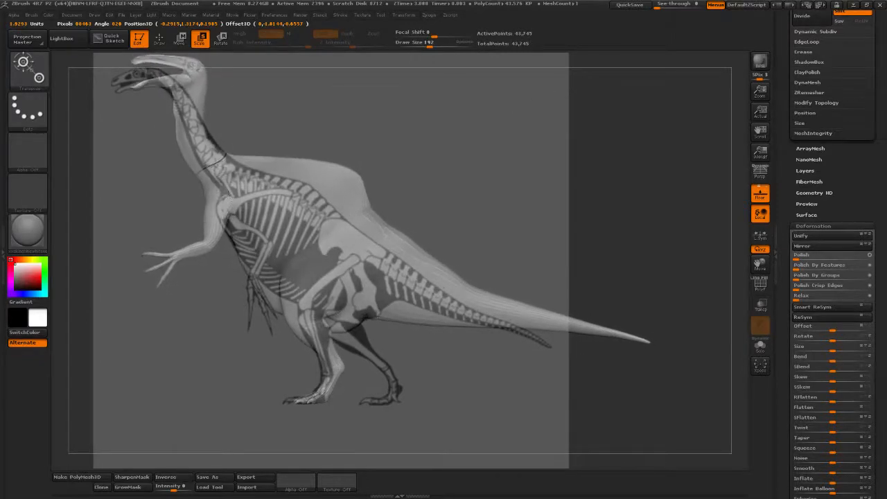
Push the hump on the back down towards the skeleton's spine with the Move brush at draw size 297, and reduce the size to 113
{"action": "mouse_move", "coordinate": [461, 191]}
{"action": "left_mouse_down", "text": "alt"}
{"action": "mouse_move", "coordinate": [559, 214]}
{"action": "mouse_move", "coordinate": [520, 208]}
{"action": "mouse_move", "coordinate": [496, 145]}
{"action": "mouse_move", "coordinate": [473, 183]}
{"action": "left_mouse_up", "text": "alt"}
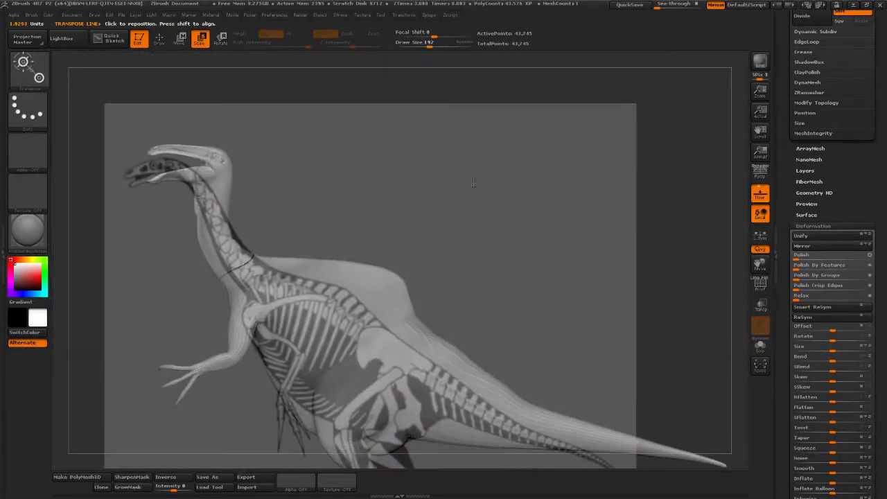
{"action": "key", "text": "q"}
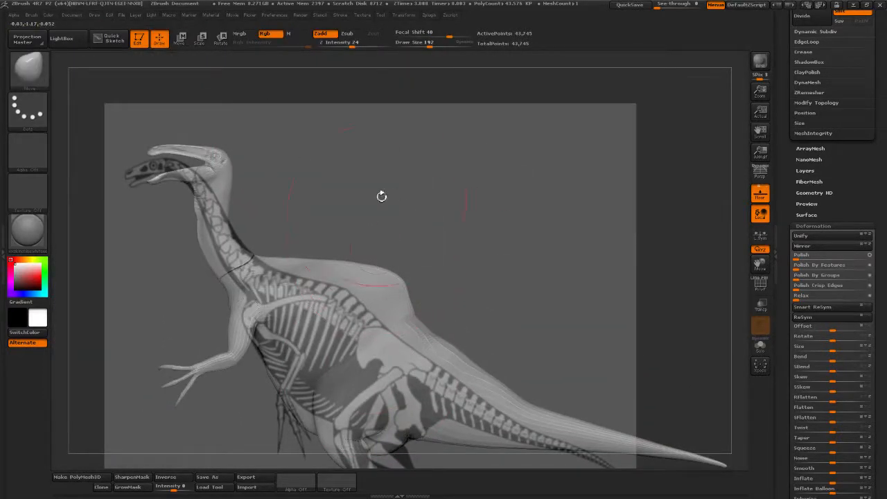
{"action": "left_click_drag", "start_coordinate": [428, 46], "coordinate": [437, 46]}
{"action": "left_click_drag", "start_coordinate": [361, 276], "coordinate": [341, 294]}
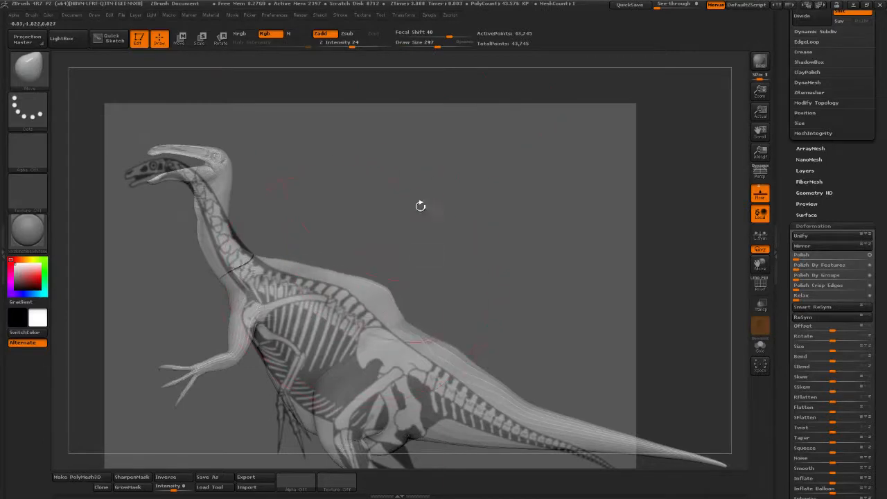
{"action": "left_click_drag", "start_coordinate": [436, 43], "coordinate": [428, 43]}
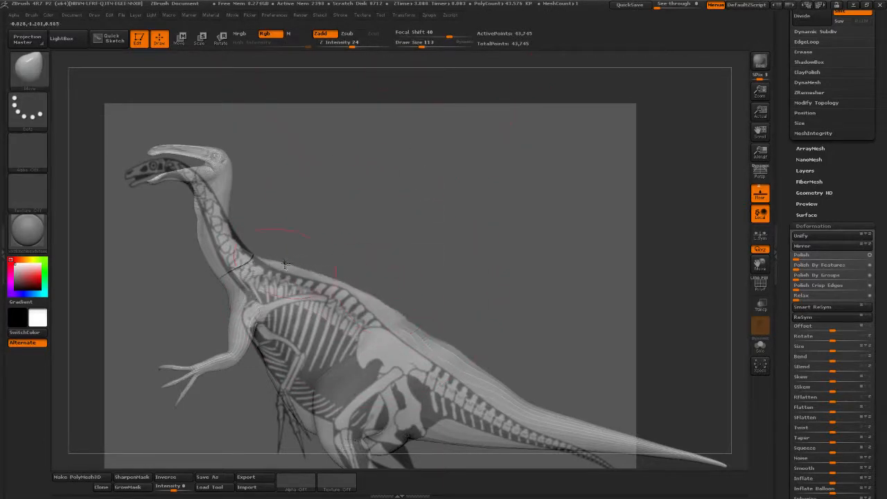
Push the back's contour between shoulders and hips down to the skeleton's spine with the Move brush, and set the draw size to 145
{"action": "left_click_drag", "start_coordinate": [299, 269], "coordinate": [329, 285]}
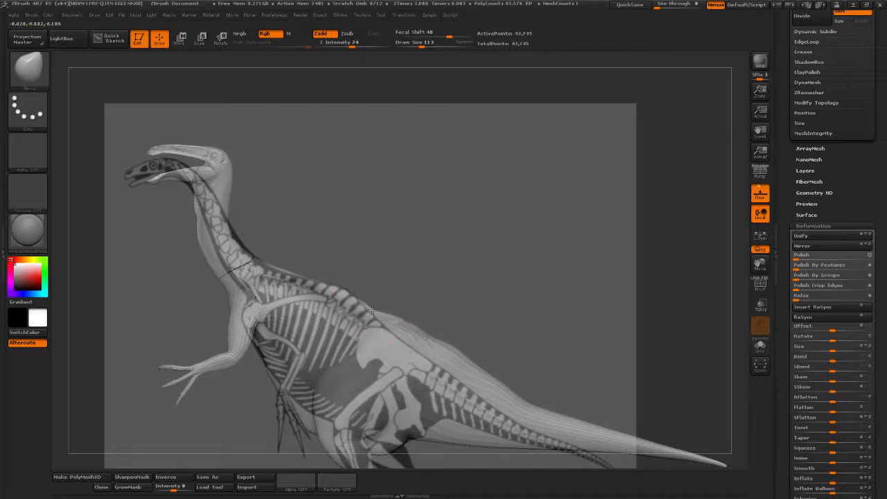
{"action": "mouse_move", "coordinate": [430, 309]}
{"action": "left_mouse_down"}
{"action": "mouse_move", "coordinate": [468, 300]}
{"action": "mouse_move", "coordinate": [415, 260]}
{"action": "mouse_move", "coordinate": [409, 263]}
{"action": "left_mouse_up"}
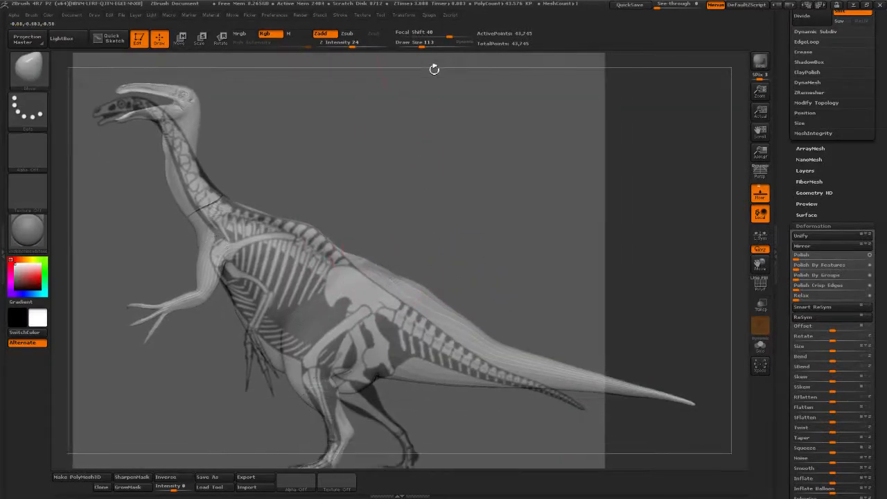
{"action": "left_click_drag", "start_coordinate": [421, 42], "coordinate": [425, 43]}
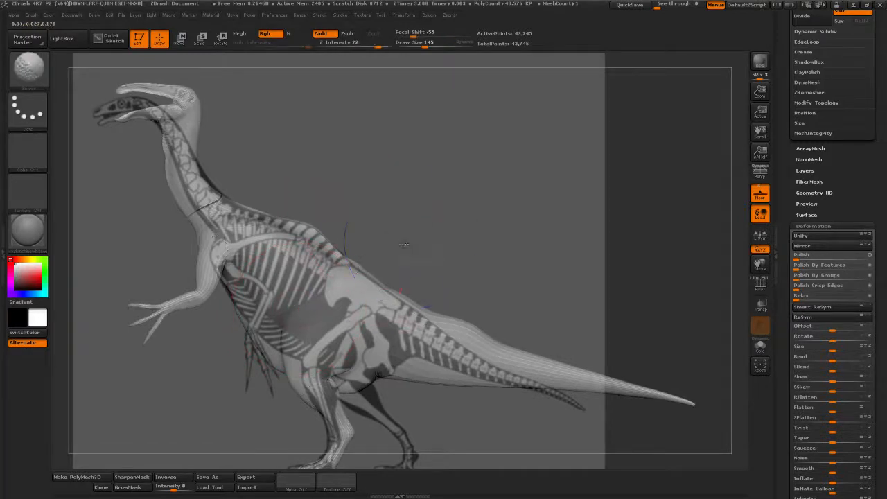
{"action": "left_click", "coordinate": [404, 15]}
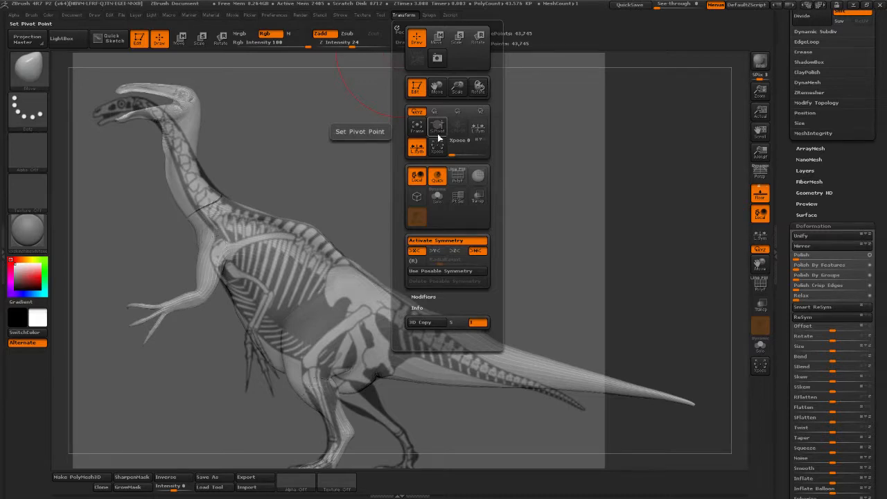
Lower the top of the tail base onto the reference with the Move brush at draw sizes 232 and 145, and set the size to 186
{"action": "left_click_drag", "start_coordinate": [457, 268], "coordinate": [415, 232], "text": "alt"}
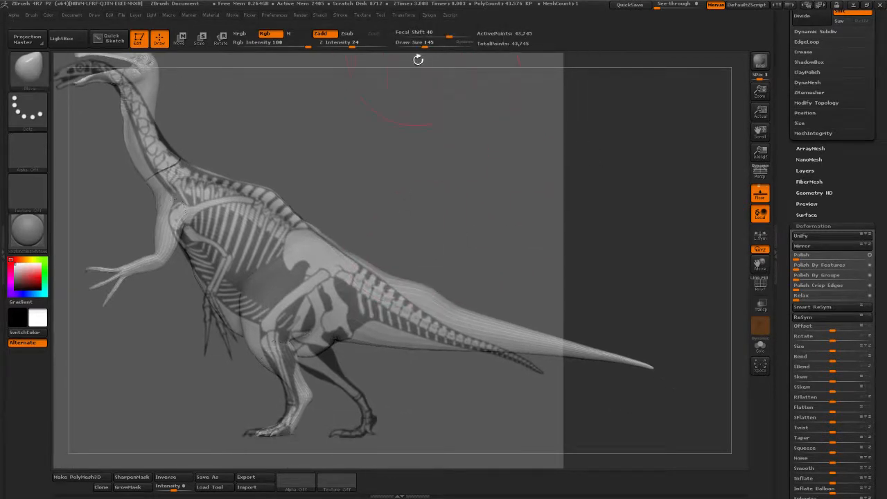
{"action": "left_click_drag", "start_coordinate": [425, 44], "coordinate": [432, 44]}
{"action": "left_click_drag", "start_coordinate": [426, 264], "coordinate": [410, 214], "text": "alt"}
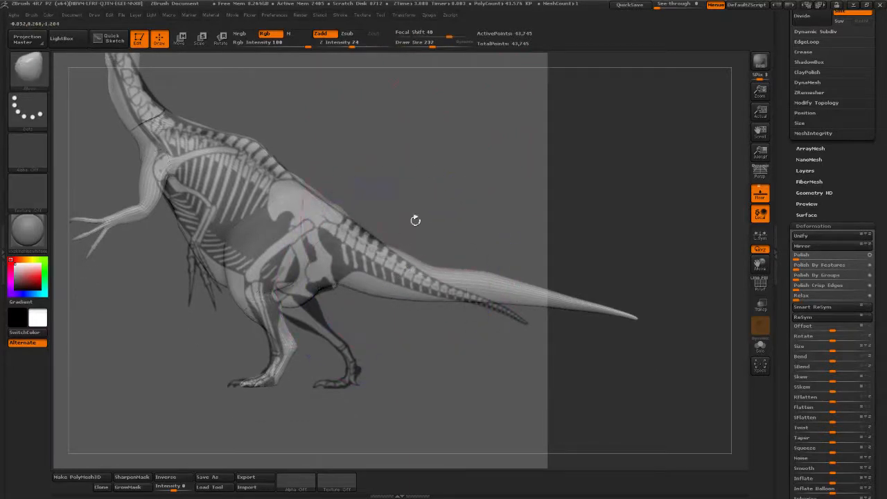
{"action": "left_click_drag", "start_coordinate": [432, 45], "coordinate": [425, 44]}
{"action": "mouse_move", "coordinate": [407, 257]}
{"action": "left_mouse_down"}
{"action": "mouse_move", "coordinate": [412, 263]}
{"action": "mouse_move", "coordinate": [380, 243]}
{"action": "left_mouse_up"}
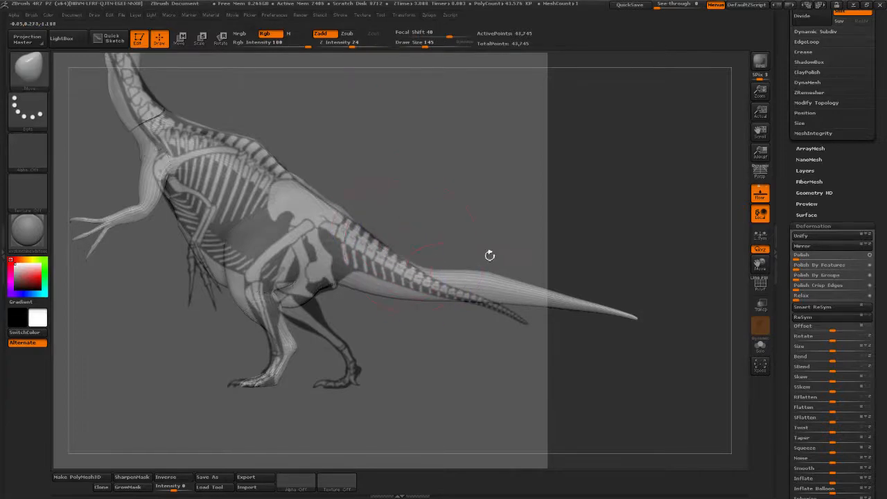
{"action": "left_click_drag", "start_coordinate": [424, 44], "coordinate": [429, 45]}
{"action": "left_click_drag", "start_coordinate": [520, 152], "coordinate": [413, 125], "text": "alt"}
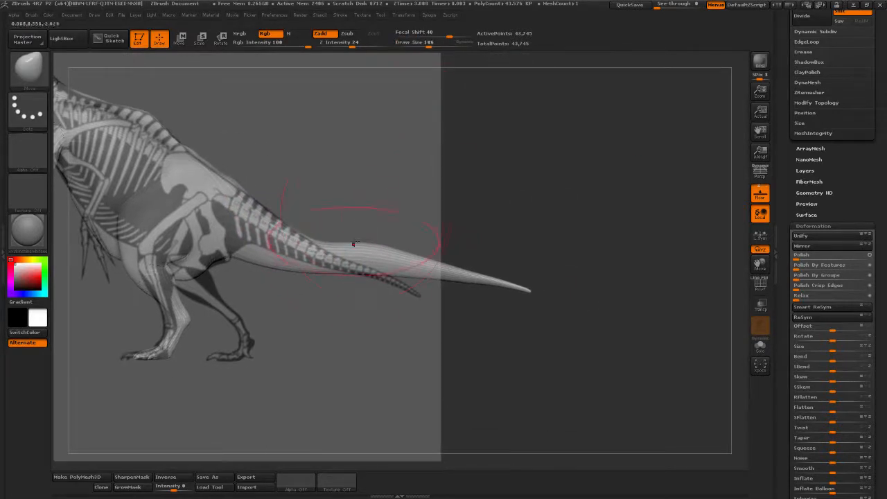
Mask the rear part of the tail, soften the mask's edge and invert it so only the tail end is editable
{"action": "left_click_drag", "start_coordinate": [352, 257], "coordinate": [562, 287], "text": "ctrl"}
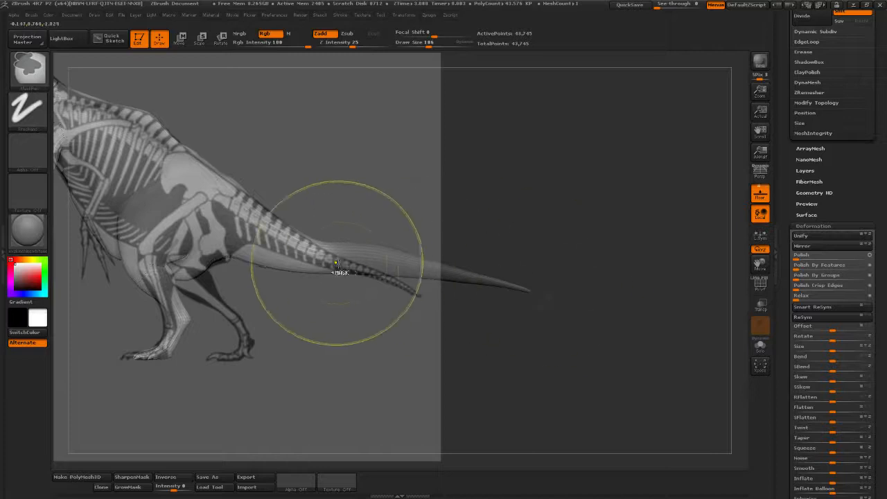
{"action": "left_click", "coordinate": [416, 267], "text": "ctrl"}
{"action": "left_click", "coordinate": [382, 259], "text": "ctrl"}
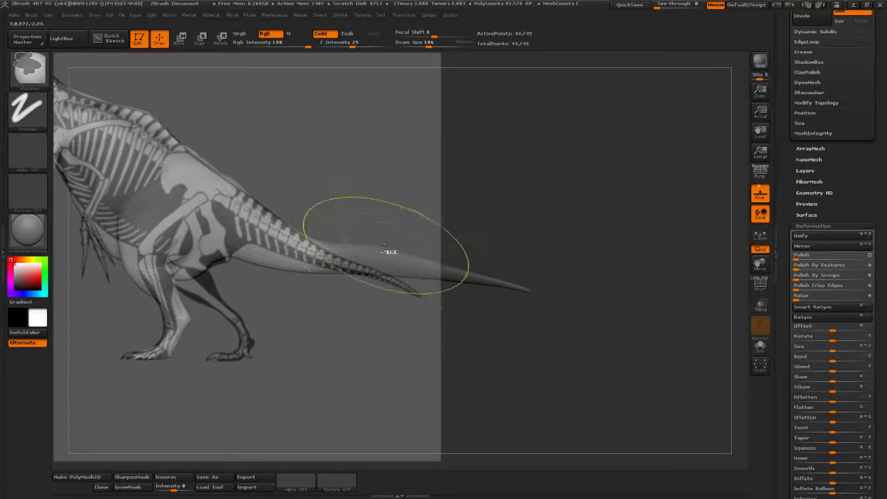
{"action": "left_click", "coordinate": [271, 105], "text": "ctrl"}
Shorten the unmasked tail end with Transpose Scale and move it down onto the skeleton's tail
{"action": "key", "text": "e"}
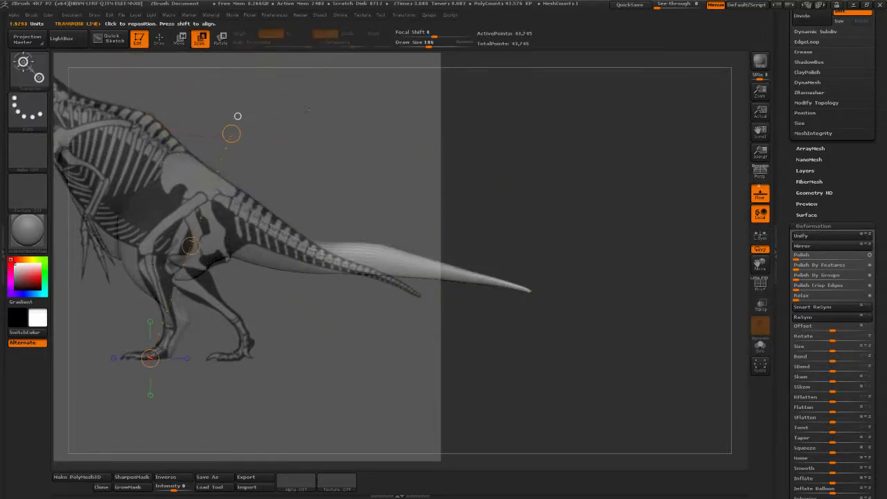
{"action": "left_click_drag", "start_coordinate": [320, 250], "coordinate": [556, 264]}
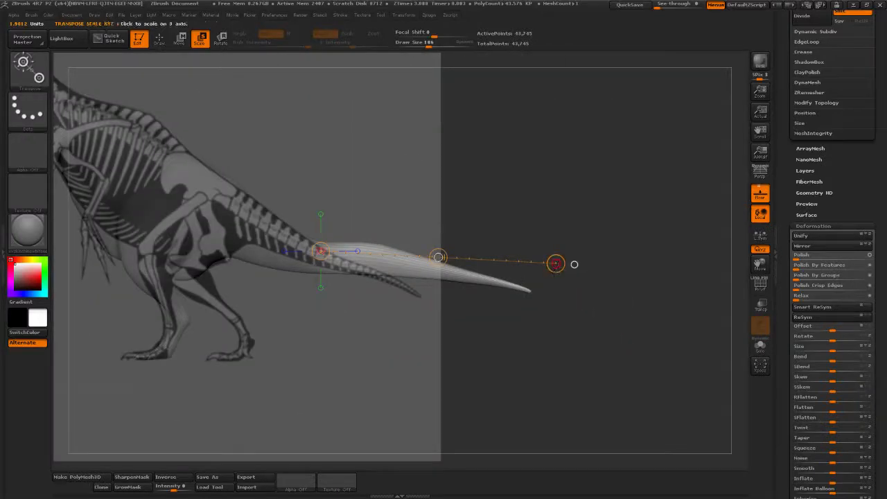
{"action": "left_click_drag", "start_coordinate": [556, 264], "coordinate": [370, 261]}
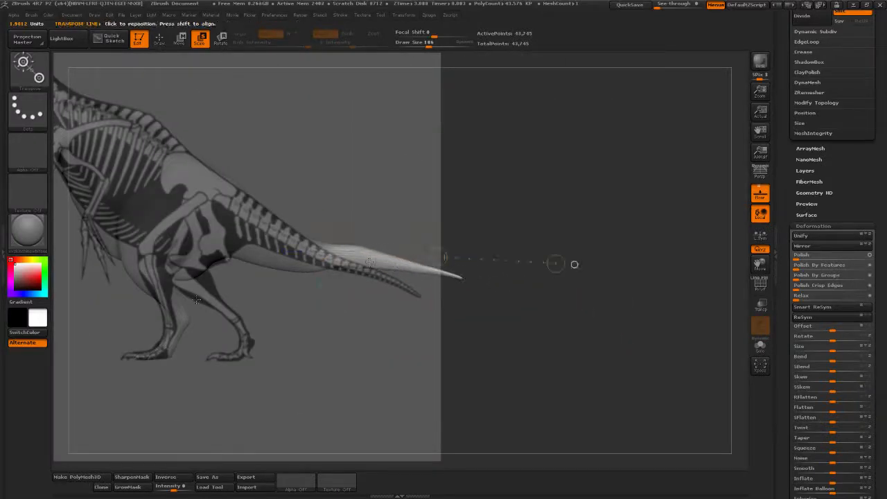
{"action": "left_click", "coordinate": [175, 42]}
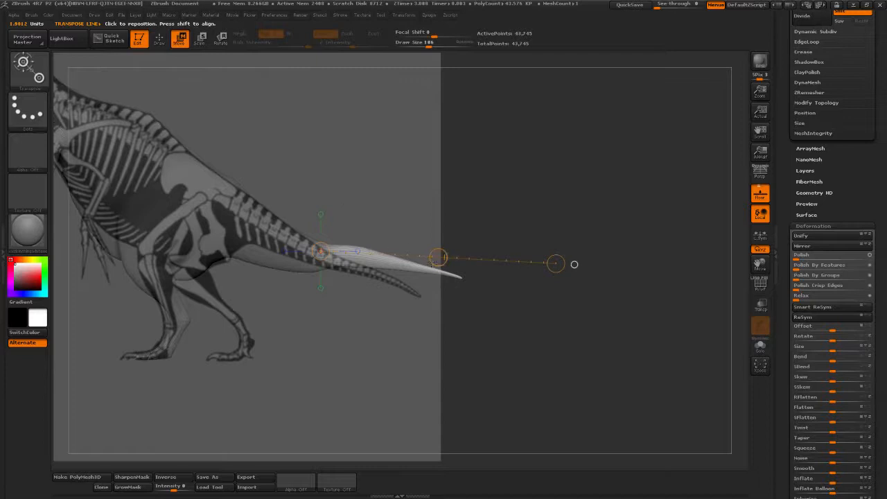
{"action": "left_click_drag", "start_coordinate": [439, 257], "coordinate": [428, 270]}
Bend the tail tip onto the skeleton's last vertebrae with the Move brush at draw sizes 362 and 297
{"action": "left_click", "coordinate": [165, 41]}
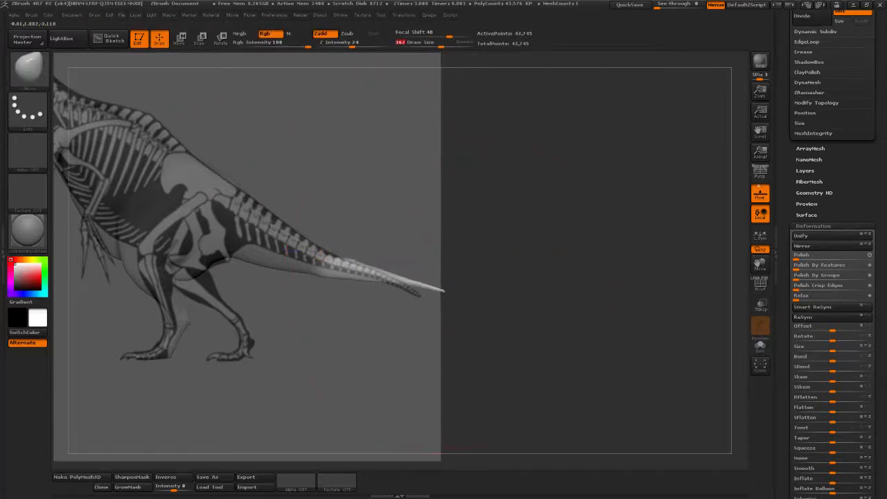
{"action": "left_click_drag", "start_coordinate": [421, 284], "coordinate": [391, 298]}
{"action": "mouse_move", "coordinate": [457, 284]}
{"action": "left_mouse_down", "text": "alt"}
{"action": "mouse_move", "coordinate": [533, 305]}
{"action": "mouse_move", "coordinate": [396, 281]}
{"action": "mouse_move", "coordinate": [451, 294]}
{"action": "mouse_move", "coordinate": [474, 230]}
{"action": "left_mouse_up", "text": "alt"}
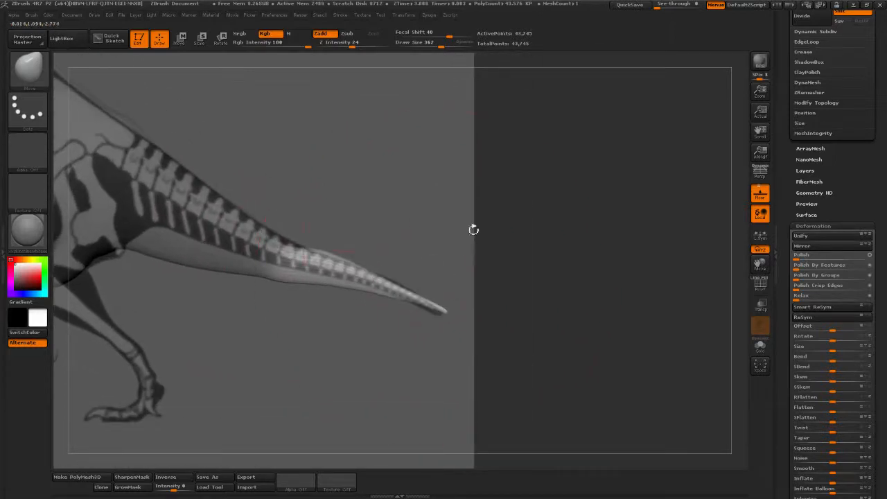
{"action": "left_click", "coordinate": [422, 45]}
{"action": "left_click_drag", "start_coordinate": [447, 82], "coordinate": [481, 230], "text": "alt"}
{"action": "left_click", "coordinate": [437, 45]}
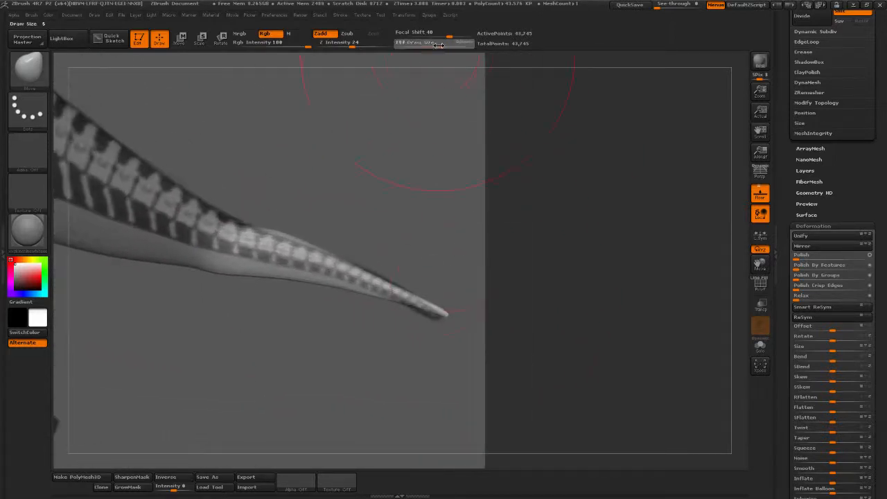
{"action": "left_click_drag", "start_coordinate": [416, 300], "coordinate": [411, 308]}
{"action": "mouse_move", "coordinate": [424, 282]}
{"action": "left_mouse_down"}
{"action": "mouse_move", "coordinate": [409, 291]}
{"action": "mouse_move", "coordinate": [436, 290]}
{"action": "mouse_move", "coordinate": [423, 296]}
{"action": "mouse_move", "coordinate": [435, 318]}
{"action": "mouse_move", "coordinate": [415, 295]}
{"action": "left_mouse_up"}
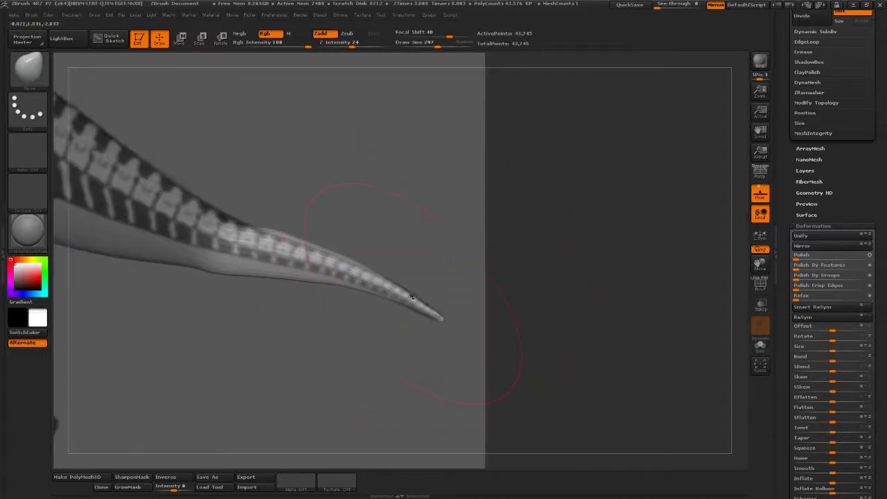
Clear the mask and raise the tail's underside to the skeleton's lower outline with the Move brush at draw size 297
{"action": "left_click_drag", "start_coordinate": [435, 260], "coordinate": [540, 256], "text": "alt"}
{"action": "left_click_drag", "start_coordinate": [348, 273], "coordinate": [347, 266]}
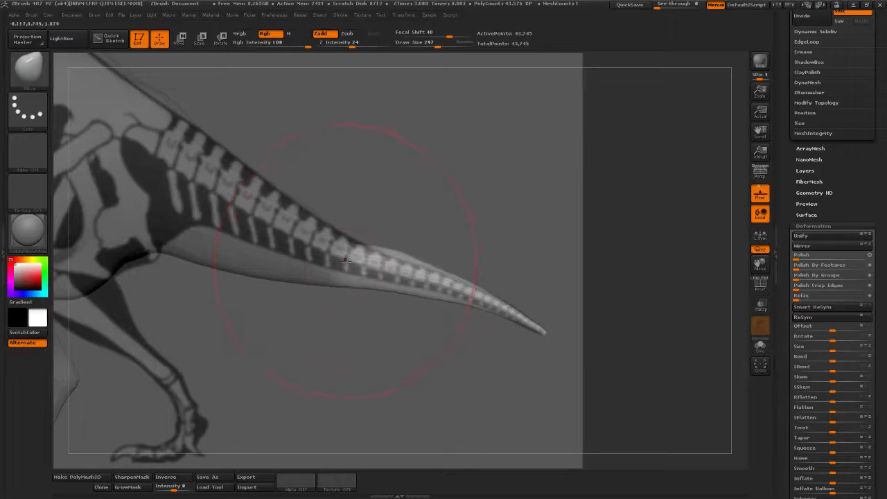
{"action": "left_click_drag", "start_coordinate": [380, 219], "coordinate": [396, 231], "text": "ctrl"}
{"action": "mouse_move", "coordinate": [265, 266]}
{"action": "left_mouse_down"}
{"action": "mouse_move", "coordinate": [266, 257]}
{"action": "mouse_move", "coordinate": [315, 268]}
{"action": "mouse_move", "coordinate": [333, 252]}
{"action": "mouse_move", "coordinate": [342, 225]}
{"action": "mouse_move", "coordinate": [325, 211]}
{"action": "left_mouse_up"}
Set the draw size to 155 and fit the tail's contour to the reference, tightening the underside where it joins the body
{"action": "left_click_drag", "start_coordinate": [438, 45], "coordinate": [427, 45]}
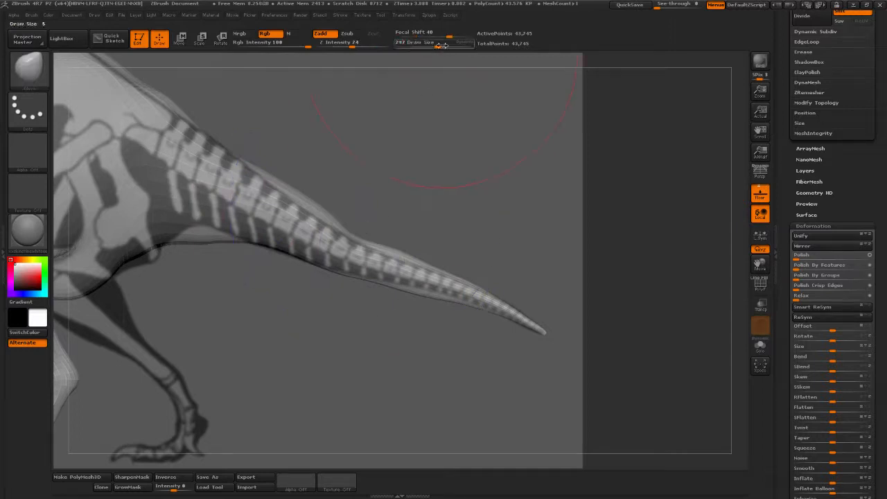
{"action": "mouse_move", "coordinate": [355, 239]}
{"action": "left_mouse_down"}
{"action": "mouse_move", "coordinate": [359, 224]}
{"action": "mouse_move", "coordinate": [442, 262]}
{"action": "left_mouse_up"}
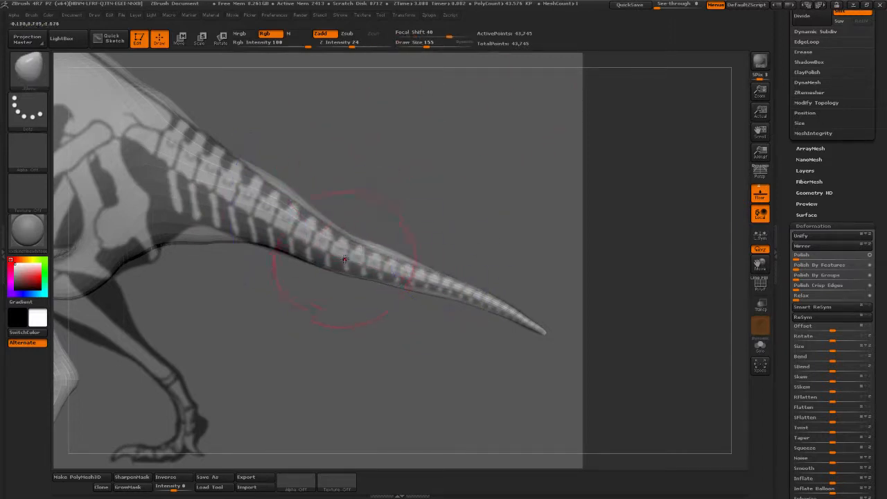
{"action": "mouse_move", "coordinate": [234, 232]}
{"action": "left_mouse_down"}
{"action": "mouse_move", "coordinate": [275, 237]}
{"action": "mouse_move", "coordinate": [278, 246]}
{"action": "left_mouse_up"}
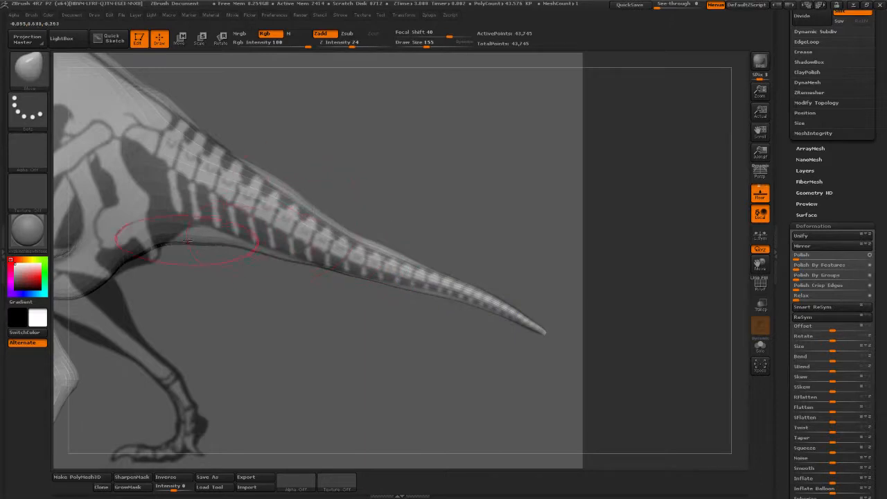
{"action": "left_click_drag", "start_coordinate": [187, 241], "coordinate": [195, 227]}
{"action": "mouse_move", "coordinate": [151, 244]}
{"action": "left_mouse_down"}
{"action": "mouse_move", "coordinate": [157, 259]}
{"action": "mouse_move", "coordinate": [191, 230]}
{"action": "left_mouse_up"}
{"action": "left_click_drag", "start_coordinate": [262, 241], "coordinate": [266, 235]}
{"action": "left_click_drag", "start_coordinate": [209, 228], "coordinate": [208, 232]}
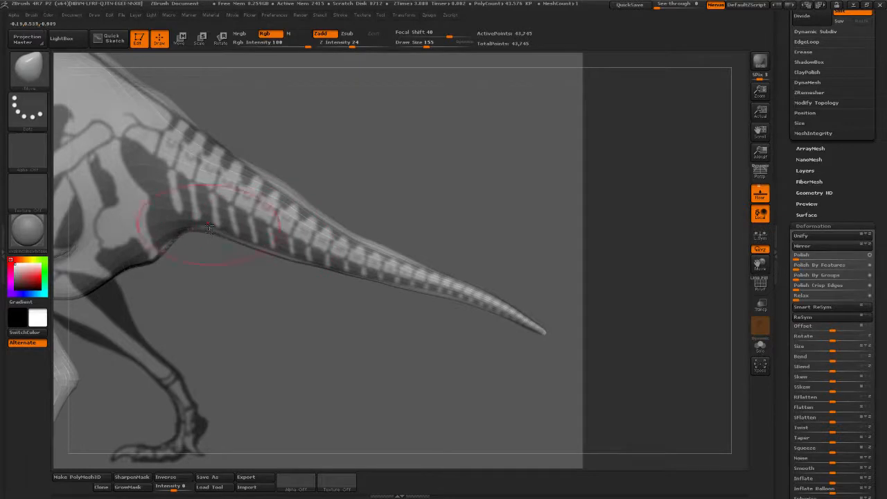
{"action": "left_click_drag", "start_coordinate": [267, 243], "coordinate": [272, 237]}
Adjust the upper contour of the tail to follow the tops of the skeleton's vertebrae with the Move brush
{"action": "mouse_move", "coordinate": [399, 188]}
{"action": "left_mouse_down", "text": "alt"}
{"action": "mouse_move", "coordinate": [322, 163]}
{"action": "mouse_move", "coordinate": [416, 216]}
{"action": "left_mouse_up", "text": "alt"}
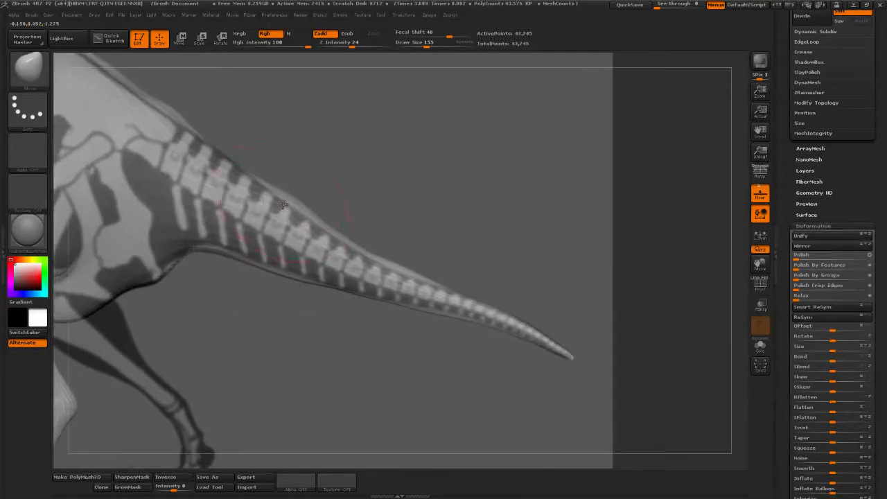
{"action": "left_click_drag", "start_coordinate": [286, 201], "coordinate": [279, 208]}
{"action": "left_click_drag", "start_coordinate": [240, 172], "coordinate": [219, 146]}
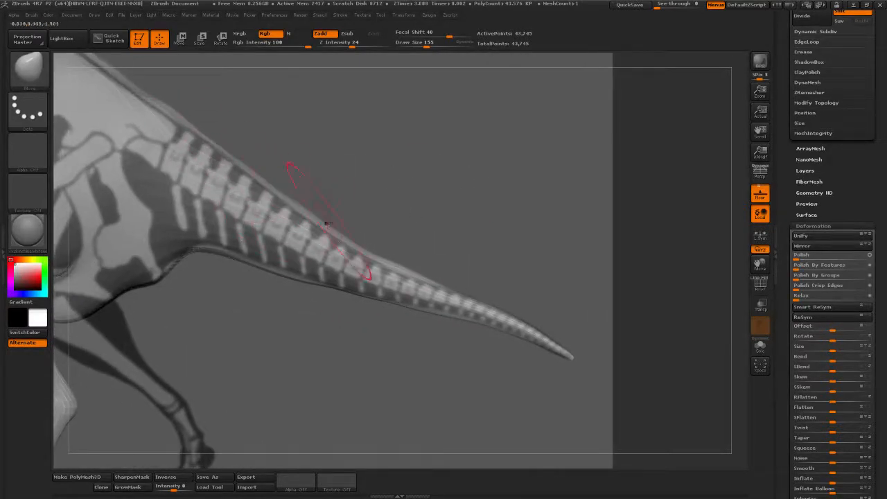
{"action": "mouse_move", "coordinate": [373, 247]}
{"action": "left_mouse_down"}
{"action": "mouse_move", "coordinate": [450, 260]}
{"action": "mouse_move", "coordinate": [462, 274]}
{"action": "left_mouse_up"}
{"action": "left_click_drag", "start_coordinate": [403, 271], "coordinate": [398, 268]}
Refine the back's contour over the pelvis and rear spine to the reference with the Move brush at draw size 155
{"action": "left_click_drag", "start_coordinate": [337, 200], "coordinate": [447, 292], "text": "alt"}
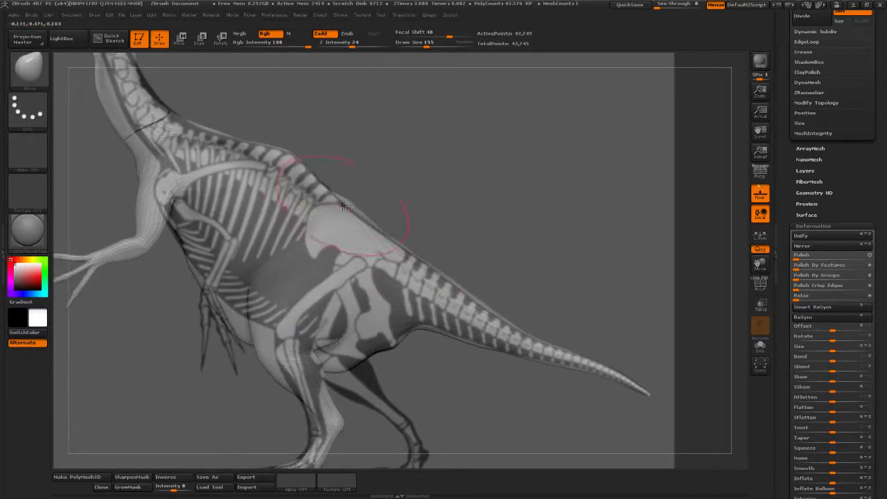
{"action": "key", "text": "b"}
{"action": "key", "text": "s"}
{"action": "key", "text": "t"}
{"action": "key", "text": "b"}
{"action": "key", "text": "m"}
{"action": "key", "text": "v"}
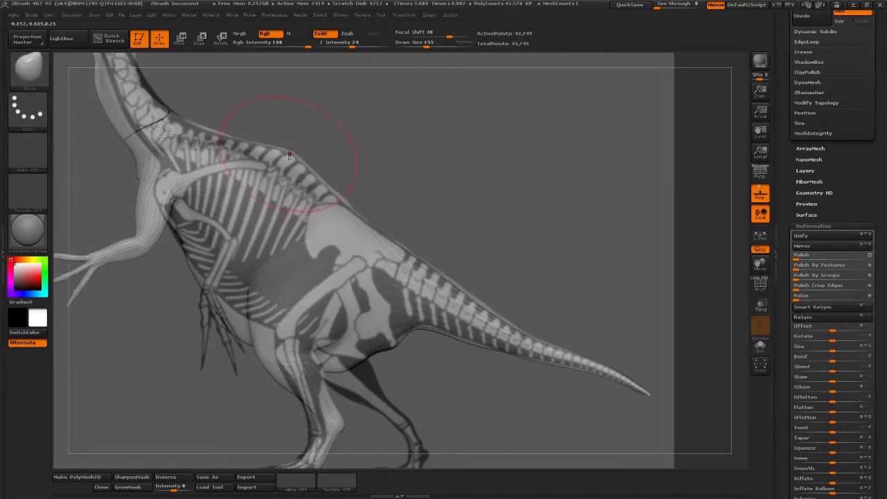
{"action": "mouse_move", "coordinate": [374, 181]}
{"action": "left_mouse_down", "text": "alt"}
{"action": "mouse_move", "coordinate": [382, 195]}
{"action": "mouse_move", "coordinate": [400, 188]}
{"action": "mouse_move", "coordinate": [372, 252]}
{"action": "left_mouse_up", "text": "alt"}
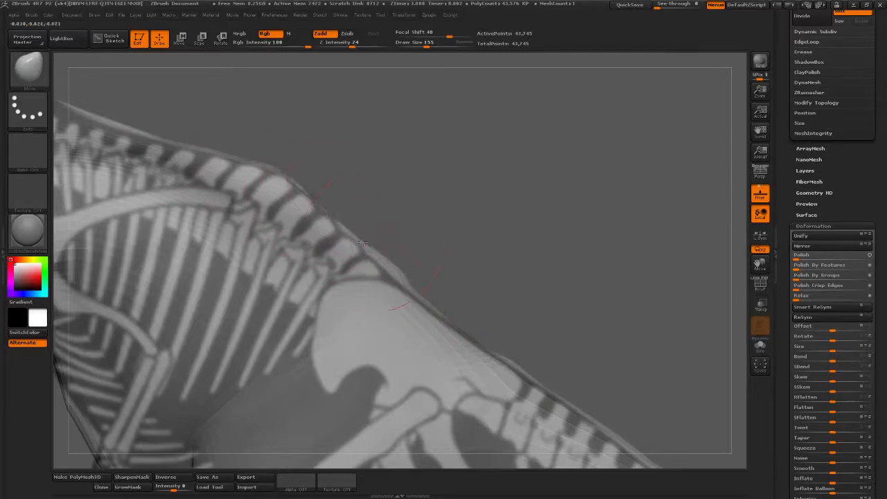
{"action": "left_click_drag", "start_coordinate": [386, 249], "coordinate": [541, 228], "text": "alt"}
Raise the rump's underside behind the thigh to the lower outline of the skeleton's pelvis with the Move brush
{"action": "left_click_drag", "start_coordinate": [494, 399], "coordinate": [465, 300], "text": "alt"}
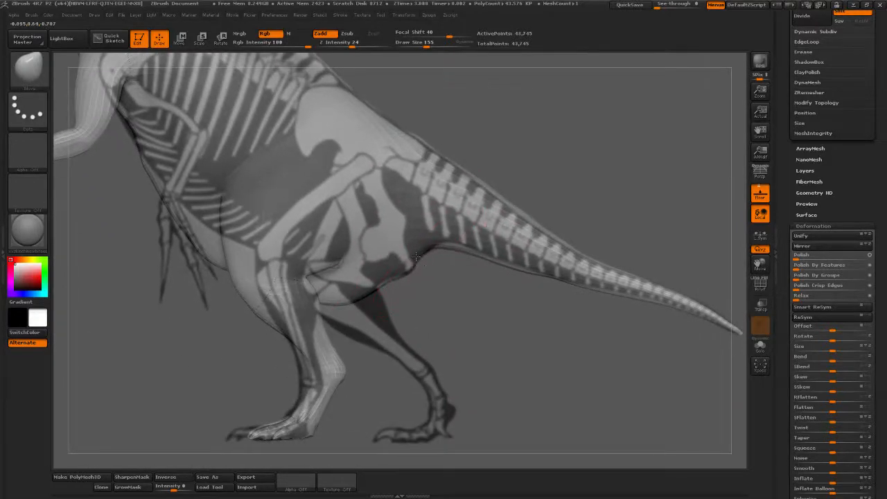
{"action": "left_click_drag", "start_coordinate": [416, 258], "coordinate": [463, 236], "text": "alt"}
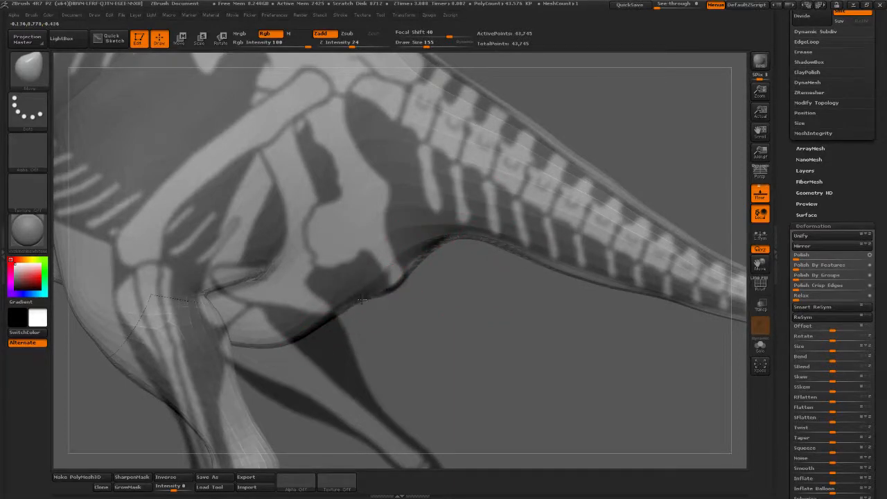
{"action": "left_click_drag", "start_coordinate": [402, 288], "coordinate": [414, 260]}
{"action": "mouse_move", "coordinate": [393, 297]}
{"action": "left_mouse_down", "text": "alt"}
{"action": "mouse_move", "coordinate": [465, 313]}
{"action": "mouse_move", "coordinate": [478, 297]}
{"action": "mouse_move", "coordinate": [467, 312]}
{"action": "left_mouse_up", "text": "alt"}
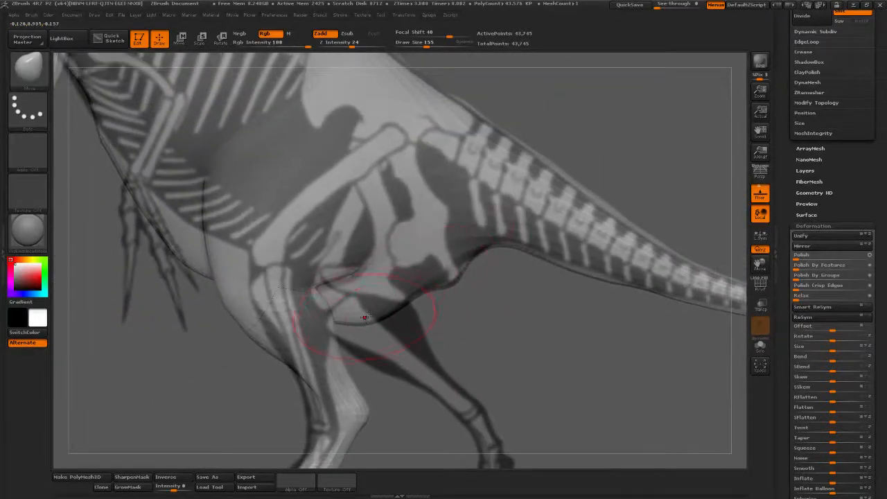
{"action": "left_click_drag", "start_coordinate": [364, 318], "coordinate": [389, 303]}
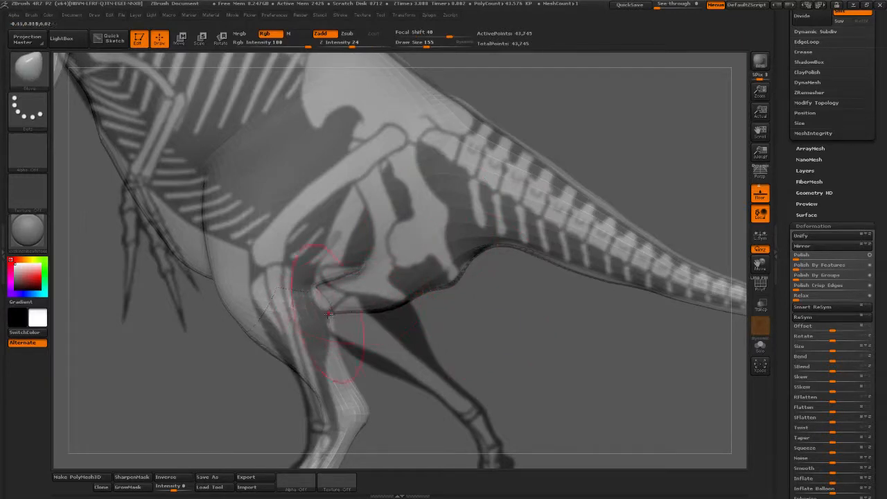
{"action": "mouse_move", "coordinate": [451, 343]}
{"action": "left_mouse_down"}
{"action": "mouse_move", "coordinate": [488, 293]}
{"action": "mouse_move", "coordinate": [280, 335]}
{"action": "left_mouse_up"}
{"action": "mouse_move", "coordinate": [333, 350]}
{"action": "left_mouse_down", "text": "alt"}
{"action": "mouse_move", "coordinate": [350, 357]}
{"action": "mouse_move", "coordinate": [357, 347]}
{"action": "left_mouse_up", "text": "alt"}
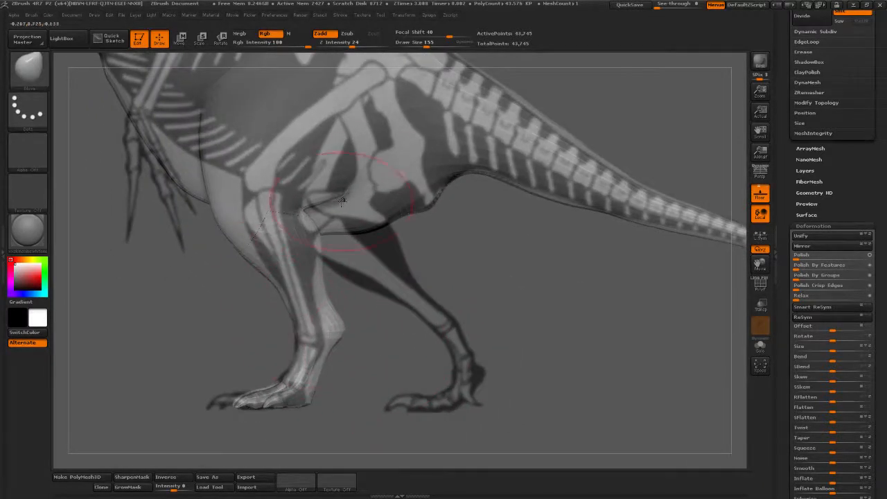
Set the draw size to 203 and pull the belly and the front of the thigh in towards the skeleton reference
{"action": "left_click_drag", "start_coordinate": [426, 43], "coordinate": [430, 44]}
{"action": "left_click_drag", "start_coordinate": [486, 206], "coordinate": [490, 239], "text": "alt"}
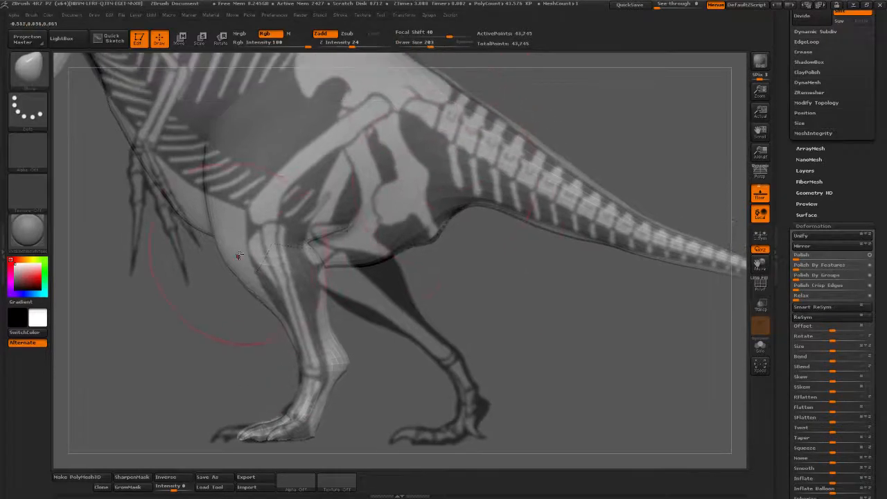
{"action": "left_click_drag", "start_coordinate": [238, 256], "coordinate": [255, 250]}
{"action": "left_click_drag", "start_coordinate": [202, 188], "coordinate": [235, 145]}
{"action": "left_click_drag", "start_coordinate": [513, 277], "coordinate": [504, 236], "text": "alt"}
{"action": "left_click_drag", "start_coordinate": [219, 154], "coordinate": [251, 151]}
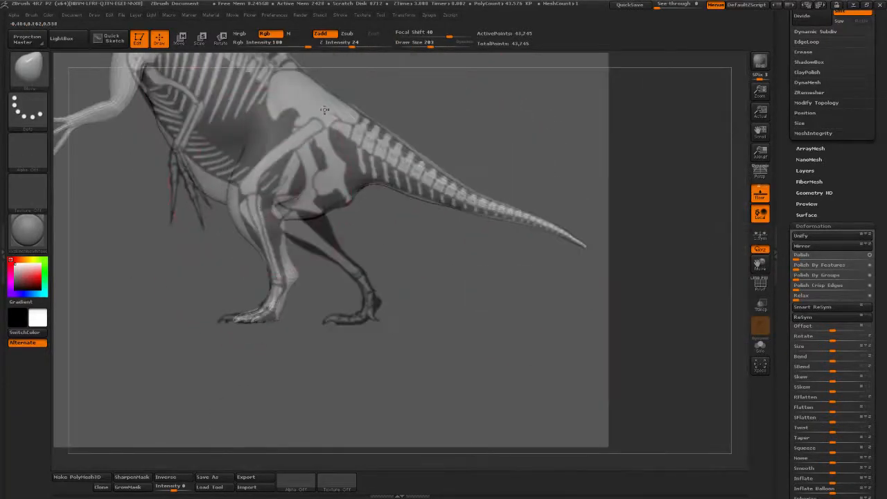
Reshape the flank and the front of the hip towards the skeleton, then smooth the area ahead of the thigh at draw size 178
{"action": "left_click_drag", "start_coordinate": [324, 109], "coordinate": [271, 144]}
{"action": "mouse_move", "coordinate": [243, 201]}
{"action": "left_mouse_down"}
{"action": "mouse_move", "coordinate": [350, 179]}
{"action": "mouse_move", "coordinate": [343, 167]}
{"action": "mouse_move", "coordinate": [295, 169]}
{"action": "mouse_move", "coordinate": [322, 169]}
{"action": "left_mouse_up"}
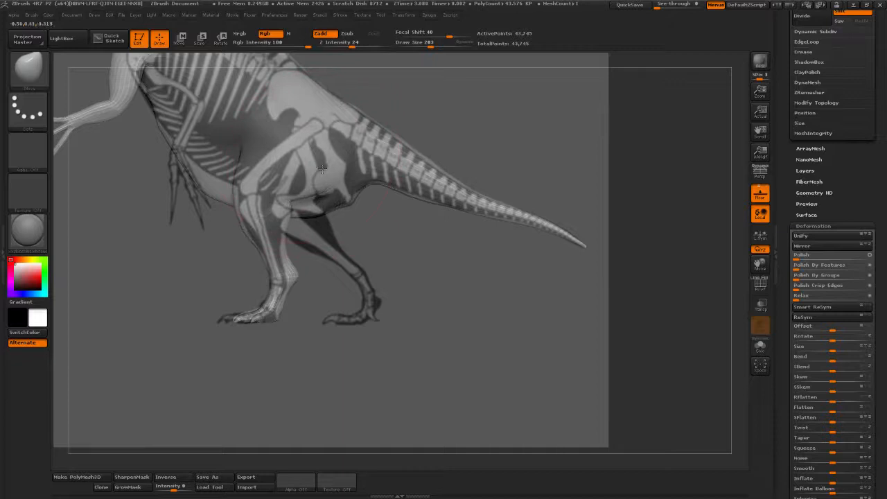
{"action": "left_click_drag", "start_coordinate": [240, 159], "coordinate": [251, 123]}
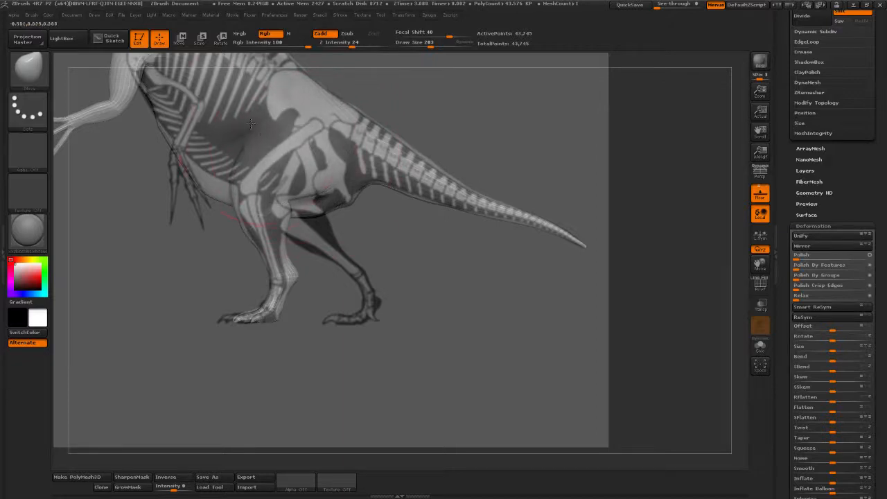
{"action": "left_click_drag", "start_coordinate": [431, 44], "coordinate": [427, 45]}
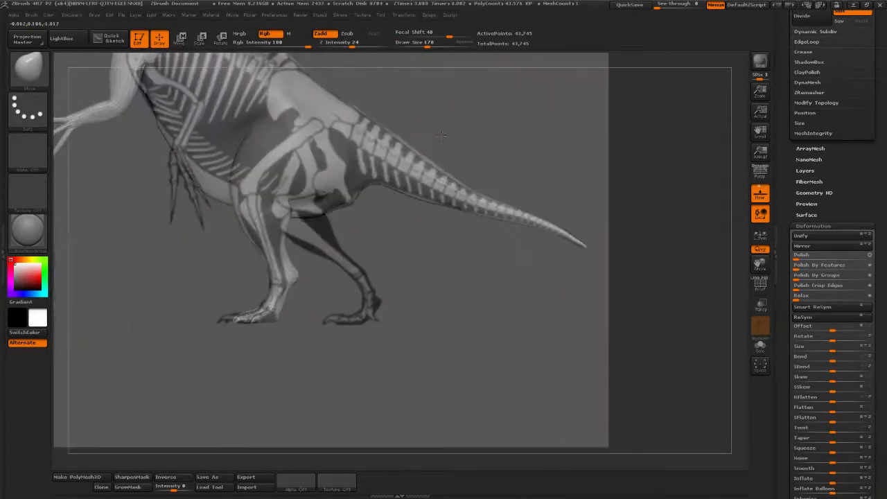
{"action": "mouse_move", "coordinate": [256, 126]}
{"action": "left_mouse_down", "text": "shift"}
{"action": "mouse_move", "coordinate": [280, 112]}
{"action": "mouse_move", "coordinate": [247, 140]}
{"action": "left_mouse_up", "text": "shift"}
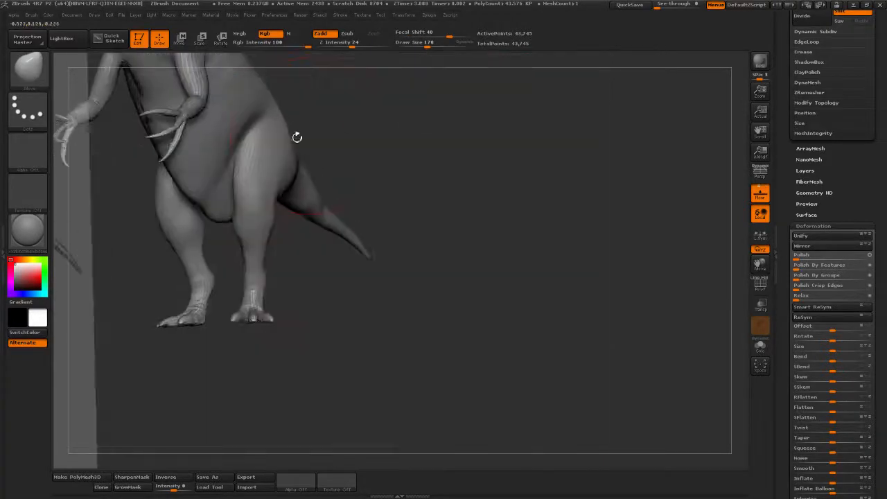
Raise the belly's lower contour in front of the thigh to the reference outline with the Move brush
{"action": "left_click_drag", "start_coordinate": [284, 151], "coordinate": [367, 209]}
{"action": "right_click_drag", "start_coordinate": [366, 209], "coordinate": [386, 221], "text": "ctrl"}
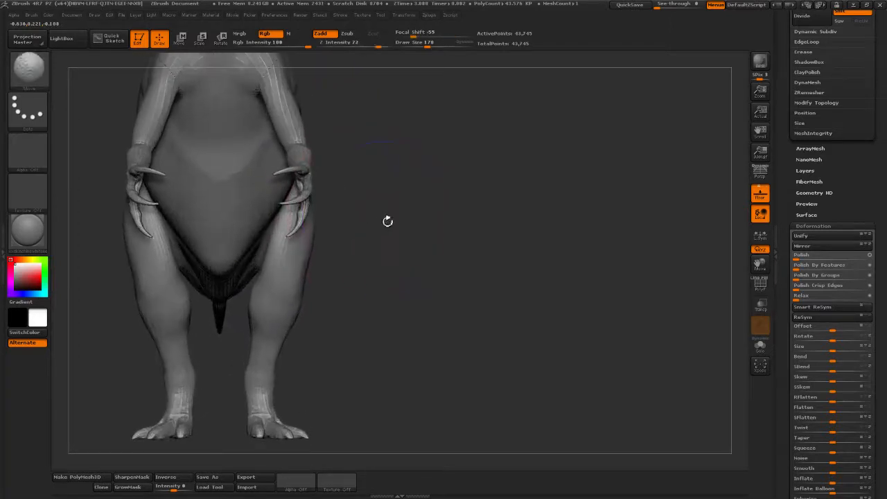
{"action": "left_click_drag", "start_coordinate": [357, 202], "coordinate": [505, 122]}
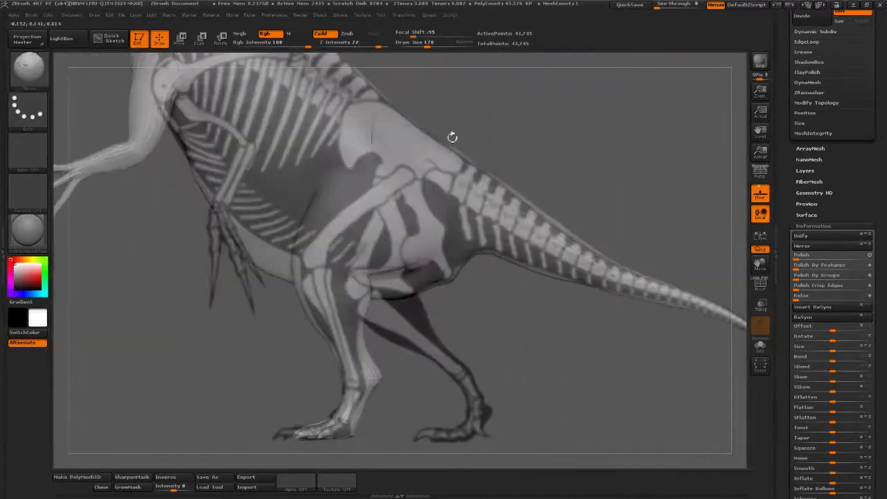
{"action": "mouse_move", "coordinate": [524, 140]}
{"action": "left_mouse_down", "text": "alt"}
{"action": "mouse_move", "coordinate": [475, 118]}
{"action": "mouse_move", "coordinate": [486, 174]}
{"action": "mouse_move", "coordinate": [469, 151]}
{"action": "mouse_move", "coordinate": [511, 182]}
{"action": "mouse_move", "coordinate": [483, 160]}
{"action": "mouse_move", "coordinate": [503, 159]}
{"action": "mouse_move", "coordinate": [257, 281]}
{"action": "left_mouse_up", "text": "alt"}
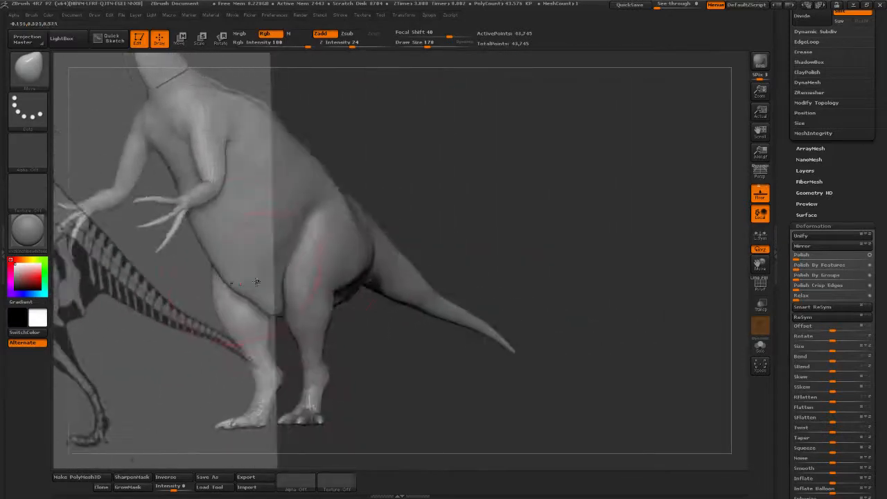
{"action": "left_click_drag", "start_coordinate": [403, 233], "coordinate": [410, 277], "text": "alt"}
{"action": "left_click_drag", "start_coordinate": [269, 397], "coordinate": [247, 365]}
{"action": "mouse_move", "coordinate": [182, 347]}
{"action": "left_mouse_down"}
{"action": "mouse_move", "coordinate": [170, 332]}
{"action": "mouse_move", "coordinate": [207, 359]}
{"action": "left_mouse_up"}
{"action": "left_click_drag", "start_coordinate": [165, 334], "coordinate": [170, 325]}
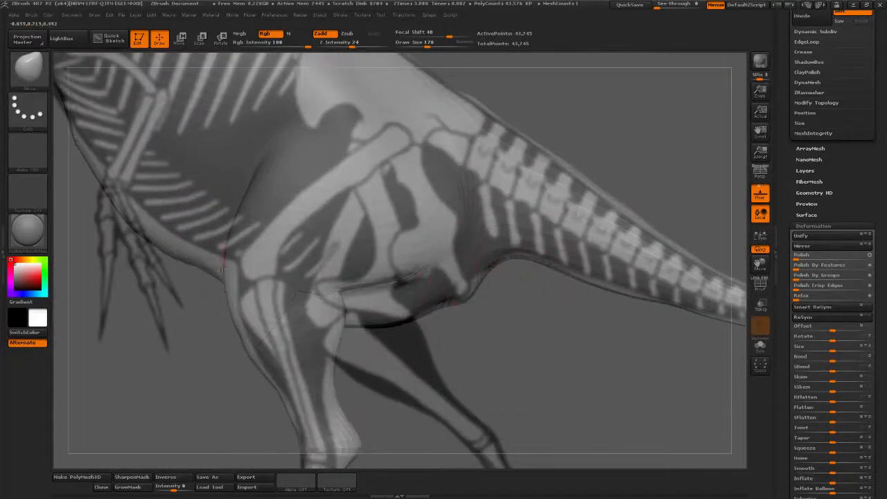
{"action": "mouse_move", "coordinate": [188, 263]}
{"action": "left_mouse_down"}
{"action": "mouse_move", "coordinate": [129, 210]}
{"action": "mouse_move", "coordinate": [146, 225]}
{"action": "left_mouse_up"}
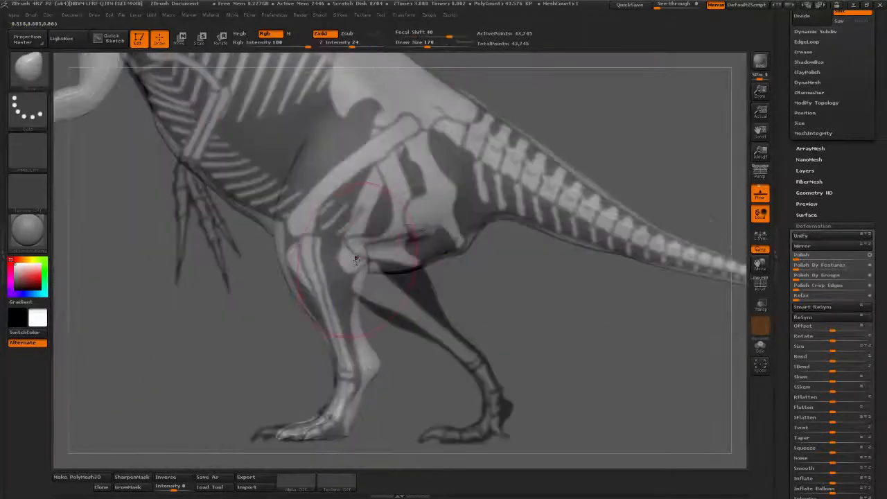
Smooth the underside of the belly where it passes between the thighs
{"action": "left_click_drag", "start_coordinate": [387, 271], "coordinate": [379, 260]}
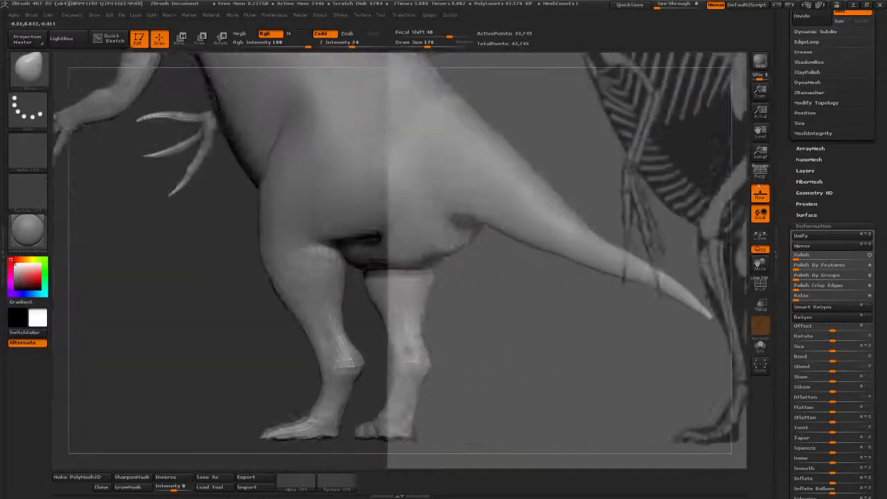
{"action": "left_click_drag", "start_coordinate": [357, 258], "coordinate": [416, 269]}
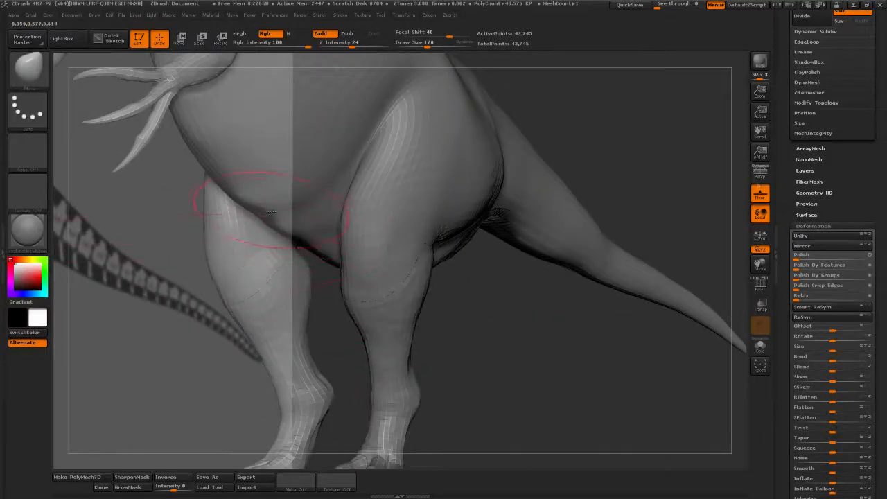
{"action": "left_click_drag", "start_coordinate": [269, 212], "coordinate": [294, 234], "text": "shift"}
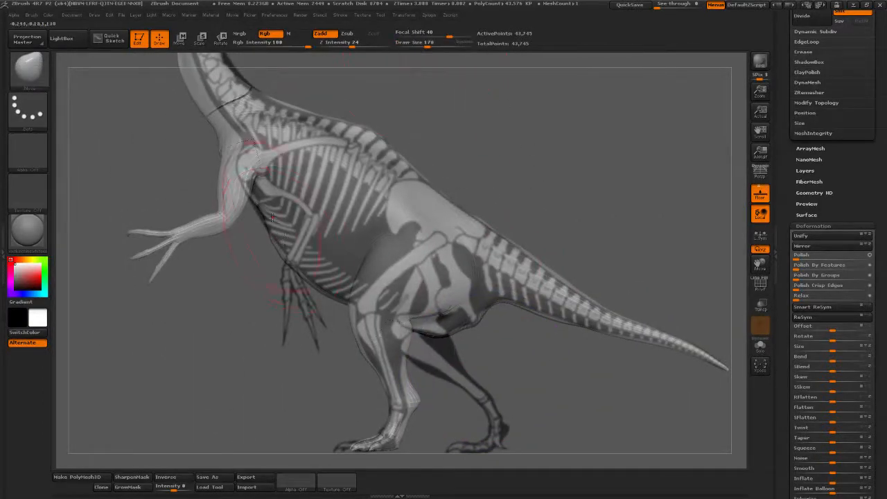
Set the draw size to 118 and adjust the chest contour to the front edge of the skeleton's ribcage
{"action": "left_click_drag", "start_coordinate": [430, 45], "coordinate": [421, 44]}
{"action": "mouse_move", "coordinate": [287, 206]}
{"action": "left_mouse_down"}
{"action": "mouse_move", "coordinate": [256, 201]}
{"action": "mouse_move", "coordinate": [275, 249]}
{"action": "mouse_move", "coordinate": [310, 275]}
{"action": "left_mouse_up"}
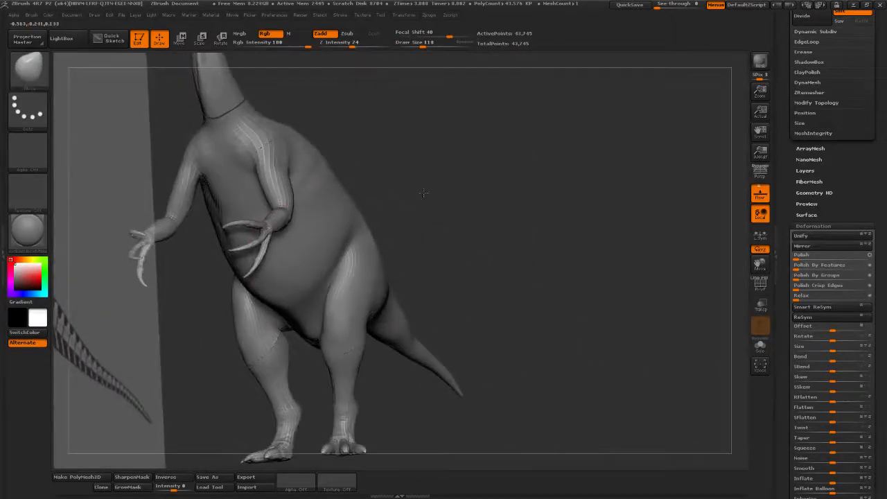
{"action": "left_click_drag", "start_coordinate": [423, 194], "coordinate": [374, 206]}
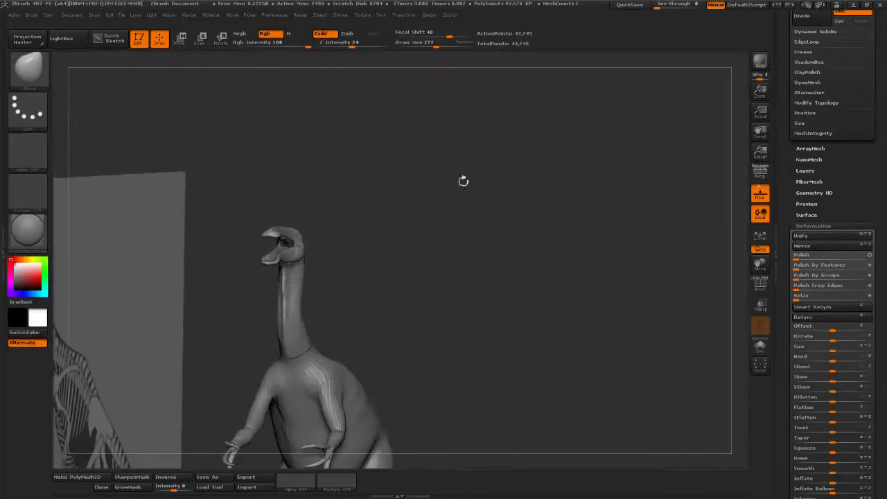
Set the draw size to 257, adjust the shoulders and upper back from behind, and compare the whole body with the skeleton
{"action": "mouse_move", "coordinate": [464, 181]}
{"action": "left_mouse_down"}
{"action": "mouse_move", "coordinate": [492, 277]}
{"action": "mouse_move", "coordinate": [556, 226]}
{"action": "mouse_move", "coordinate": [522, 257]}
{"action": "mouse_move", "coordinate": [491, 215]}
{"action": "mouse_move", "coordinate": [508, 252]}
{"action": "mouse_move", "coordinate": [513, 224]}
{"action": "left_mouse_up"}
{"action": "mouse_move", "coordinate": [460, 46]}
{"action": "left_mouse_down"}
{"action": "mouse_move", "coordinate": [427, 48]}
{"action": "mouse_move", "coordinate": [442, 47]}
{"action": "mouse_move", "coordinate": [434, 47]}
{"action": "mouse_move", "coordinate": [443, 107]}
{"action": "left_mouse_up"}
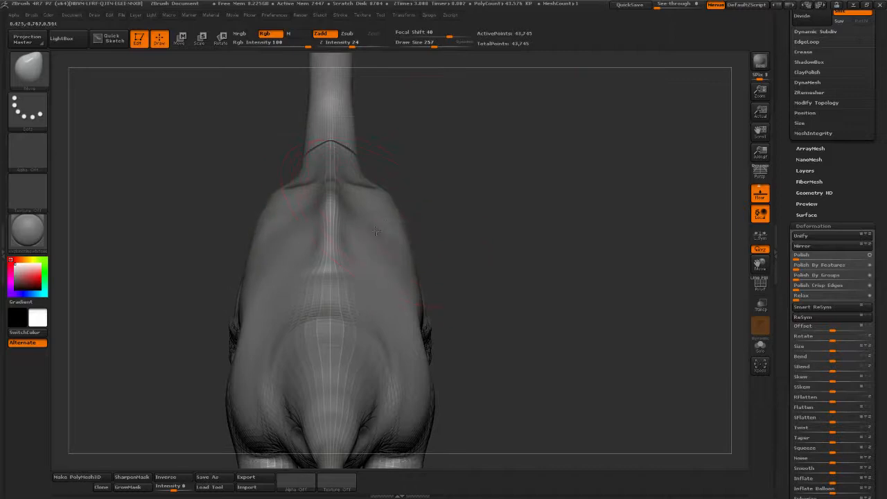
{"action": "left_click_drag", "start_coordinate": [390, 198], "coordinate": [436, 230]}
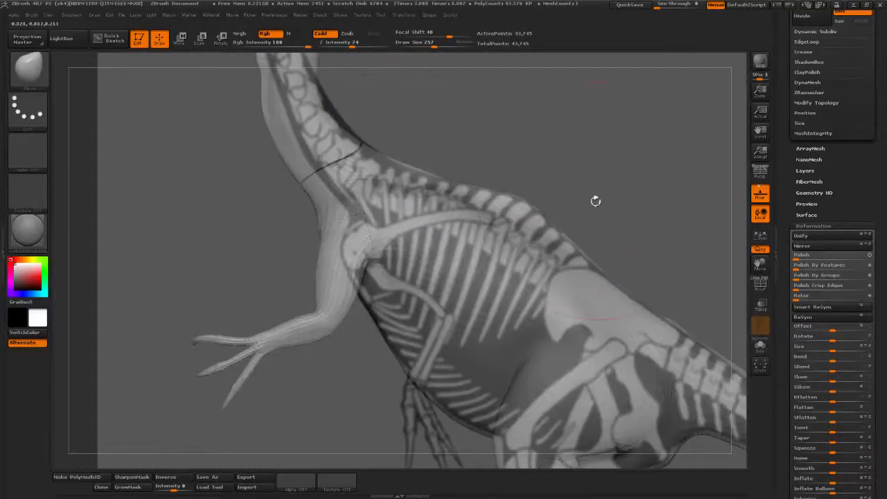
{"action": "left_click_drag", "start_coordinate": [598, 200], "coordinate": [575, 197]}
{"action": "key", "text": "f"}
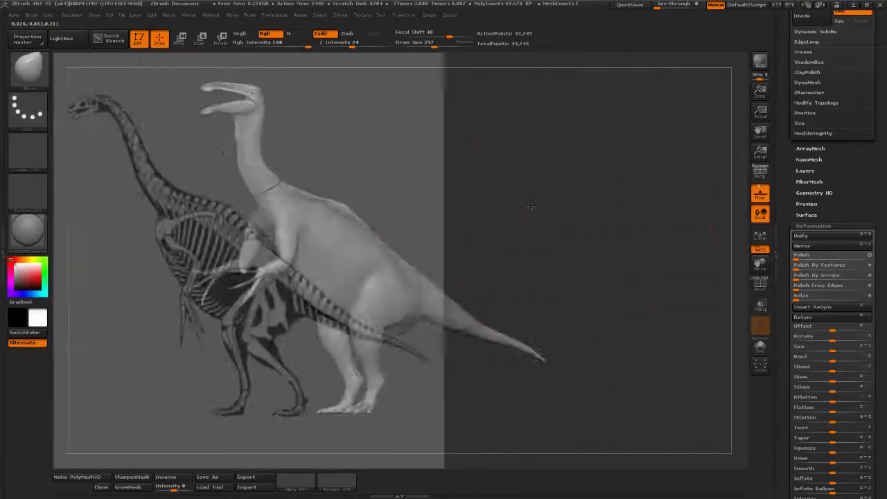
{"action": "left_click_drag", "start_coordinate": [547, 200], "coordinate": [586, 191]}
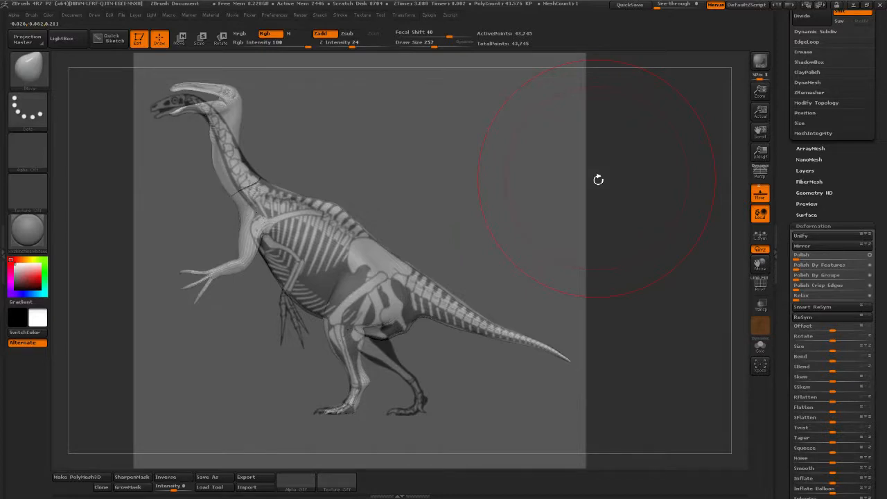
{"action": "left_click_drag", "start_coordinate": [783, 67], "coordinate": [787, 227]}
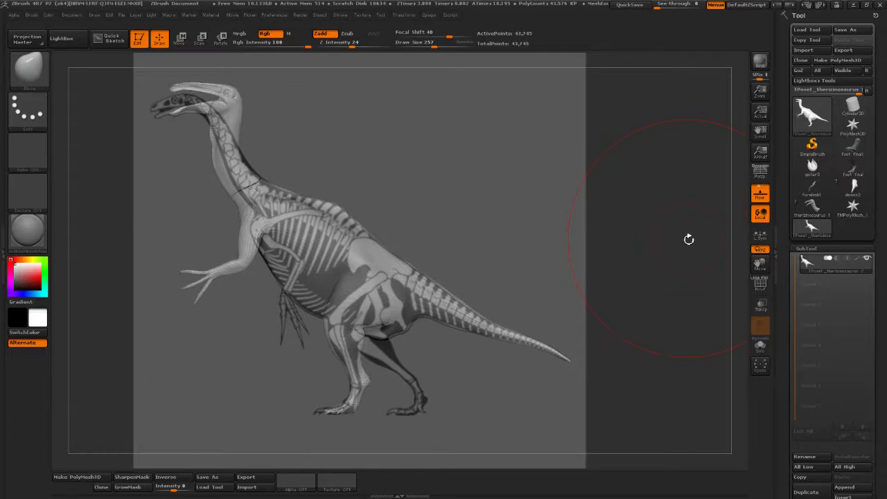
Mask the body and lower neck with a softened edge, leaving the head and upper neck free to transform
{"action": "left_click_drag", "start_coordinate": [445, 169], "coordinate": [555, 192], "text": "alt"}
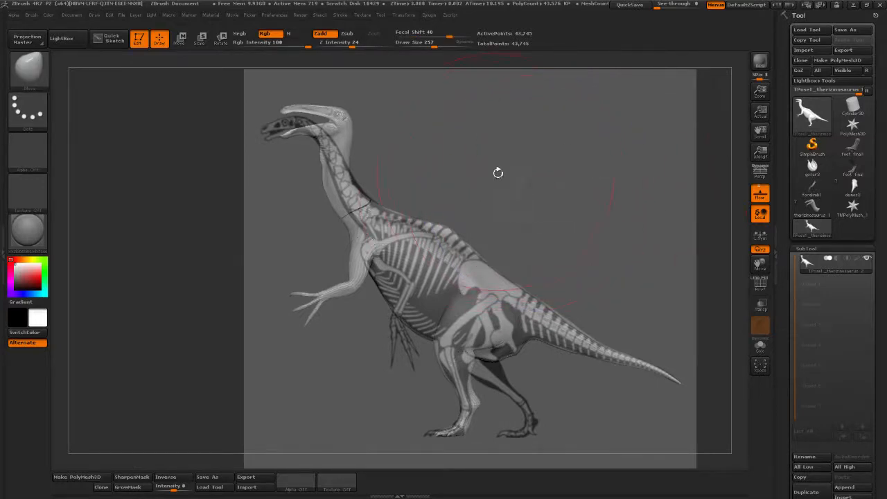
{"action": "left_click_drag", "start_coordinate": [423, 114], "coordinate": [506, 200], "text": "alt"}
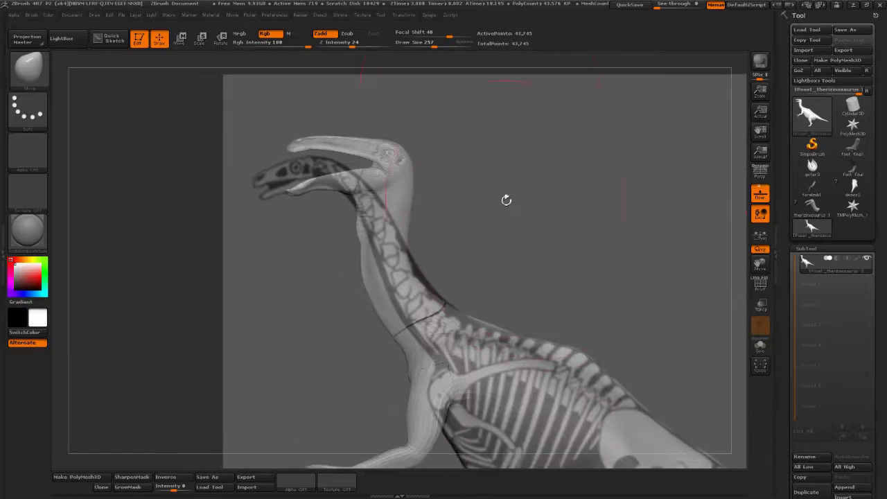
{"action": "left_click_drag", "start_coordinate": [481, 171], "coordinate": [526, 163], "text": "alt"}
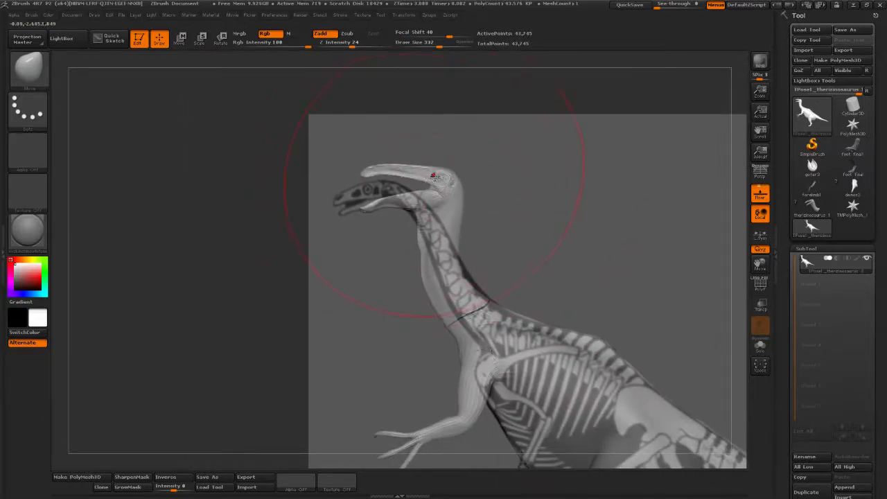
{"action": "mouse_move", "coordinate": [332, 128]}
{"action": "left_mouse_down", "text": "ctrl"}
{"action": "mouse_move", "coordinate": [464, 183]}
{"action": "mouse_move", "coordinate": [517, 234]}
{"action": "left_mouse_up", "text": "ctrl"}
{"action": "left_click", "coordinate": [505, 207], "text": "ctrl"}
{"action": "left_click", "coordinate": [441, 251], "text": "ctrl"}
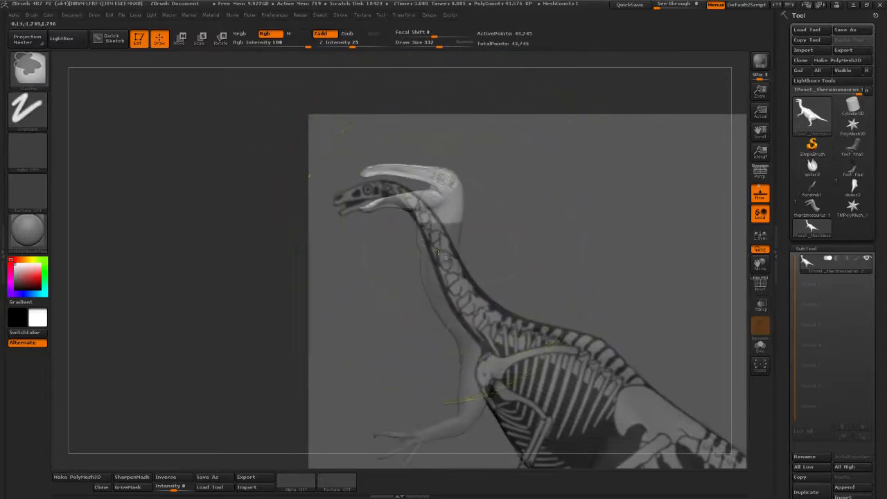
{"action": "left_click", "coordinate": [438, 260], "text": "ctrl"}
{"action": "left_click", "coordinate": [437, 266], "text": "ctrl"}
{"action": "left_click", "coordinate": [440, 271], "text": "ctrl"}
{"action": "left_click", "coordinate": [444, 270], "text": "ctrl"}
{"action": "left_click", "coordinate": [515, 229], "text": "ctrl"}
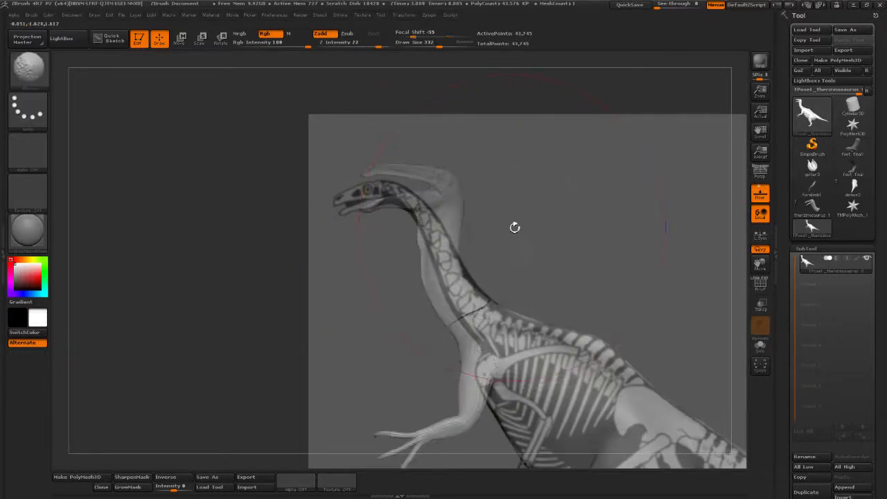
{"action": "left_click", "coordinate": [396, 119], "text": "ctrl"}
Rotate the head downward, then move and scale it to fit over the skeleton's skull
{"action": "key", "text": "r"}
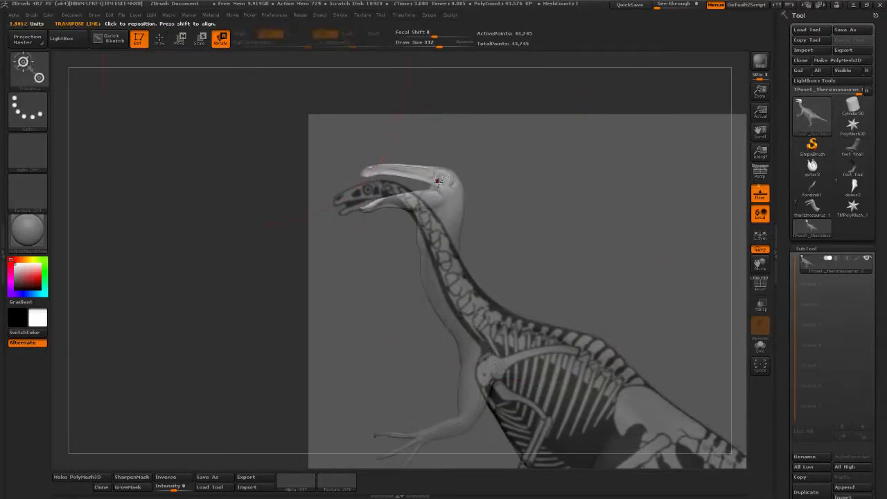
{"action": "left_click_drag", "start_coordinate": [515, 169], "coordinate": [496, 148]}
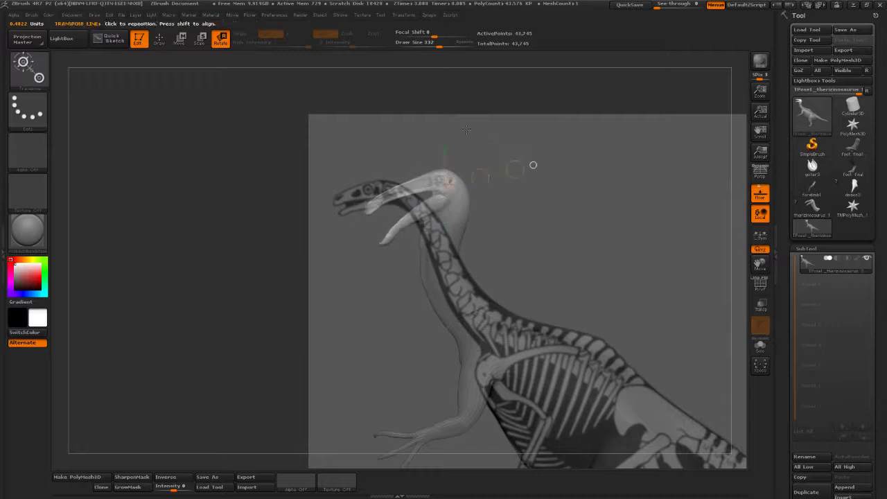
{"action": "left_click", "coordinate": [179, 38]}
{"action": "left_click_drag", "start_coordinate": [480, 177], "coordinate": [479, 200]}
{"action": "left_click", "coordinate": [201, 42]}
{"action": "mouse_move", "coordinate": [337, 194]}
{"action": "left_mouse_down"}
{"action": "mouse_move", "coordinate": [417, 160]}
{"action": "mouse_move", "coordinate": [346, 180]}
{"action": "left_mouse_up"}
{"action": "left_click", "coordinate": [179, 39]}
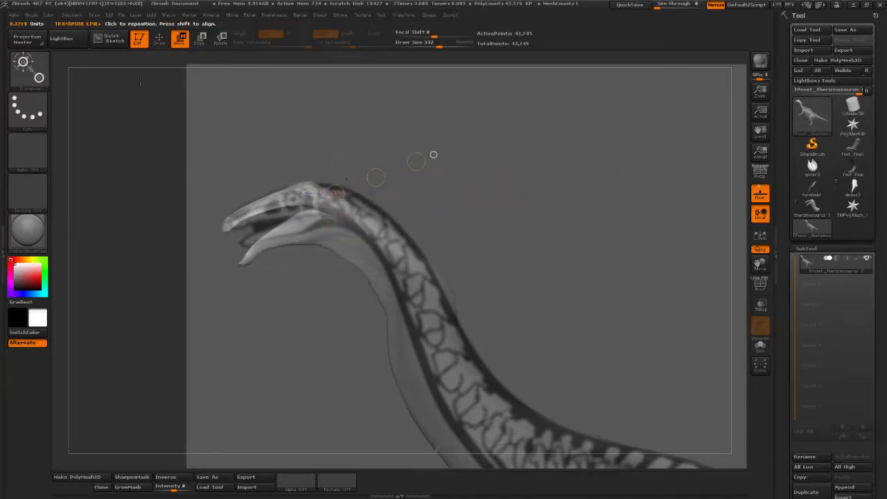
Clear the mask and pull the front of the neck in towards the cervical vertebrae with the Move brush at draw size 318
{"action": "left_click", "coordinate": [159, 42]}
{"action": "left_click_drag", "start_coordinate": [445, 150], "coordinate": [451, 227], "text": "ctrl"}
{"action": "left_click_drag", "start_coordinate": [439, 43], "coordinate": [424, 43]}
{"action": "left_click_drag", "start_coordinate": [498, 230], "coordinate": [523, 194], "text": "alt"}
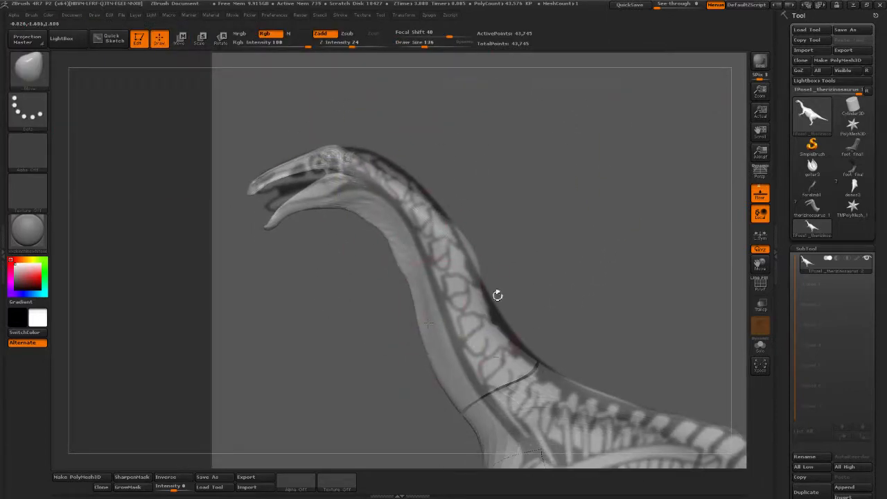
{"action": "left_click_drag", "start_coordinate": [497, 293], "coordinate": [440, 77], "text": "alt"}
{"action": "left_click", "coordinate": [439, 42]}
{"action": "left_click_drag", "start_coordinate": [411, 299], "coordinate": [438, 294]}
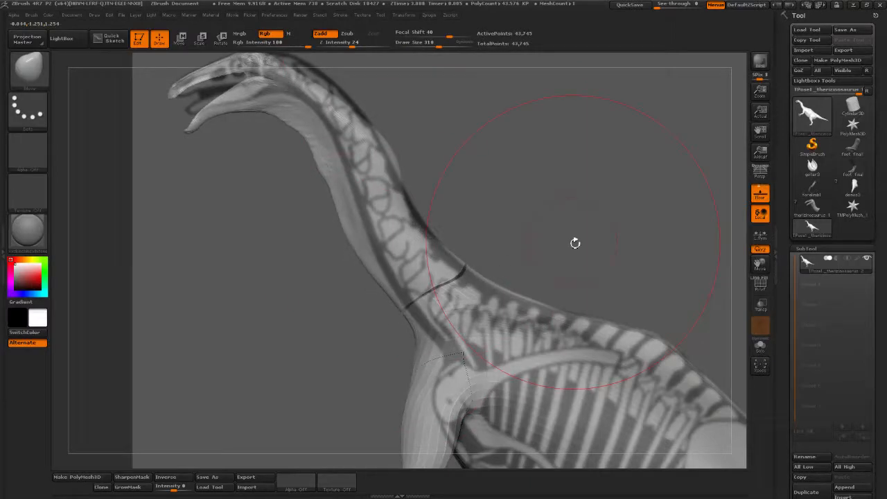
{"action": "left_click_drag", "start_coordinate": [359, 227], "coordinate": [456, 185]}
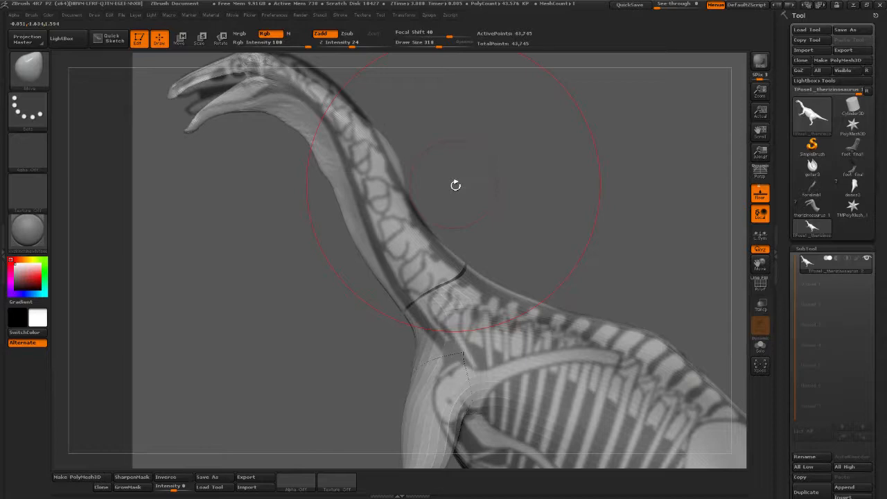
Set the Z intensity to 29 and the draw size to 214, and push the bulge on the back of the neck in to the reference
{"action": "left_click_drag", "start_coordinate": [352, 46], "coordinate": [356, 46]}
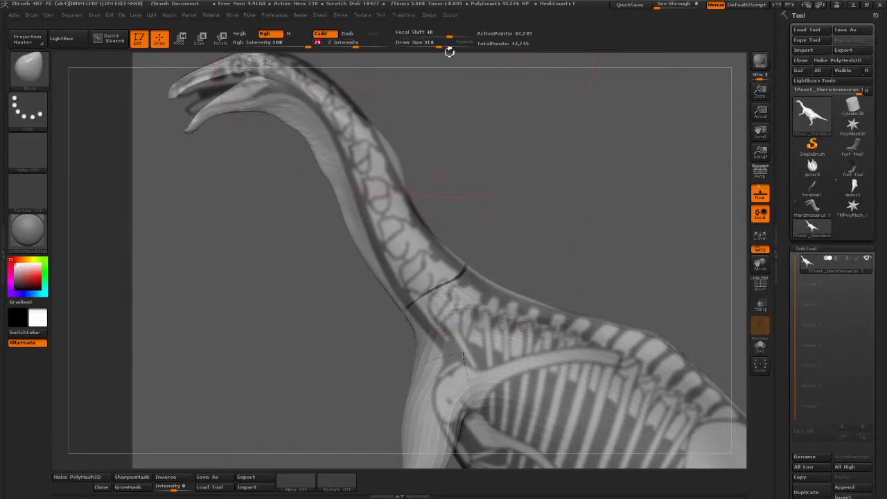
{"action": "left_click_drag", "start_coordinate": [438, 46], "coordinate": [431, 46]}
{"action": "left_click_drag", "start_coordinate": [393, 156], "coordinate": [378, 161]}
{"action": "left_click_drag", "start_coordinate": [379, 103], "coordinate": [394, 168], "text": "alt"}
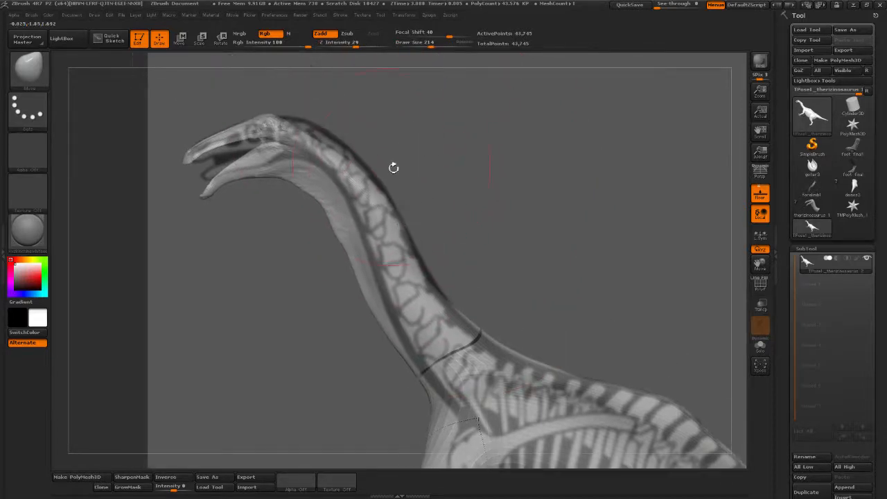
{"action": "left_click_drag", "start_coordinate": [305, 113], "coordinate": [323, 125]}
Set the draw size to 158 and refine the nape's contour from the back of the skull down to the neck's base
{"action": "mouse_move", "coordinate": [439, 150]}
{"action": "left_mouse_down", "text": "shift"}
{"action": "mouse_move", "coordinate": [419, 69]}
{"action": "mouse_move", "coordinate": [417, 47]}
{"action": "mouse_move", "coordinate": [426, 46]}
{"action": "left_mouse_up", "text": "shift"}
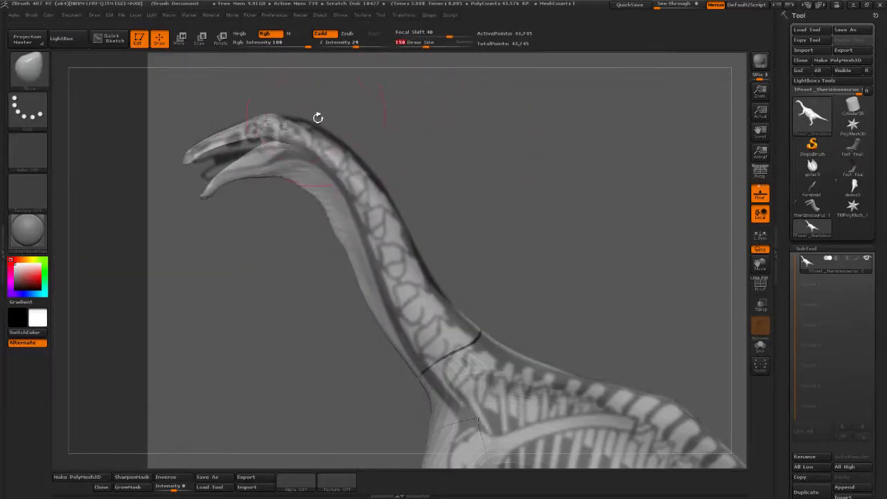
{"action": "mouse_move", "coordinate": [309, 122]}
{"action": "left_mouse_down"}
{"action": "mouse_move", "coordinate": [286, 132]}
{"action": "mouse_move", "coordinate": [339, 123]}
{"action": "mouse_move", "coordinate": [324, 132]}
{"action": "mouse_move", "coordinate": [320, 125]}
{"action": "left_mouse_up"}
{"action": "mouse_move", "coordinate": [342, 156]}
{"action": "left_mouse_down"}
{"action": "mouse_move", "coordinate": [356, 150]}
{"action": "mouse_move", "coordinate": [348, 158]}
{"action": "left_mouse_up"}
{"action": "left_click_drag", "start_coordinate": [389, 195], "coordinate": [383, 200]}
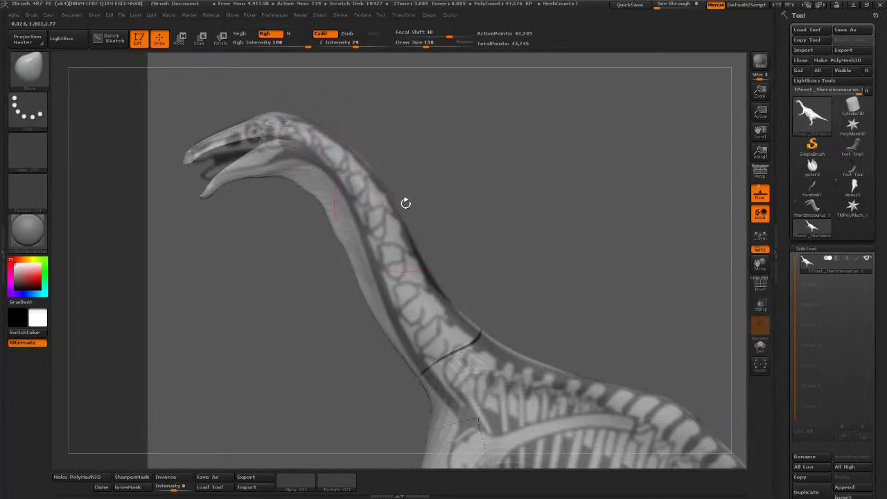
{"action": "left_click_drag", "start_coordinate": [408, 279], "coordinate": [423, 275]}
{"action": "left_click_drag", "start_coordinate": [504, 266], "coordinate": [461, 193], "text": "alt"}
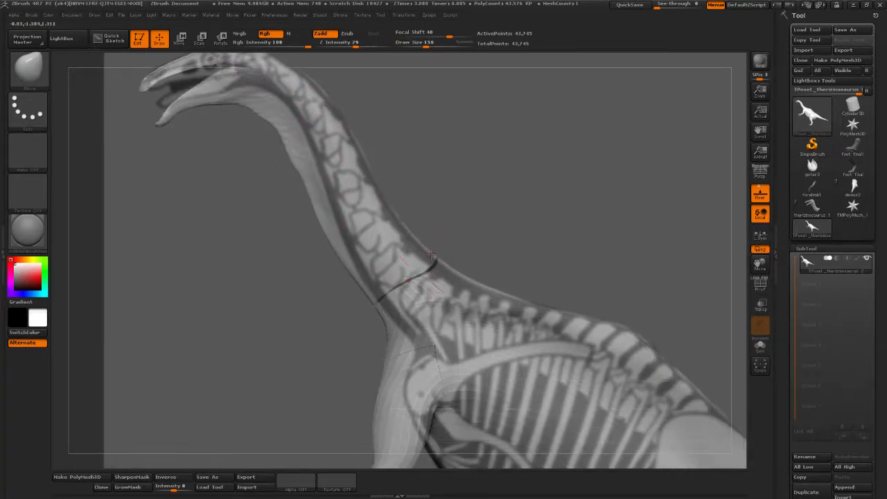
Set the Move brush's draw size to 203 and pull the tip of the snout up to the skull's outline
{"action": "mouse_move", "coordinate": [305, 182]}
{"action": "left_mouse_down", "text": "alt"}
{"action": "mouse_move", "coordinate": [357, 223]}
{"action": "mouse_move", "coordinate": [356, 194]}
{"action": "left_mouse_up", "text": "alt"}
{"action": "left_click_drag", "start_coordinate": [443, 118], "coordinate": [455, 136], "text": "alt"}
{"action": "left_click", "coordinate": [427, 43]}
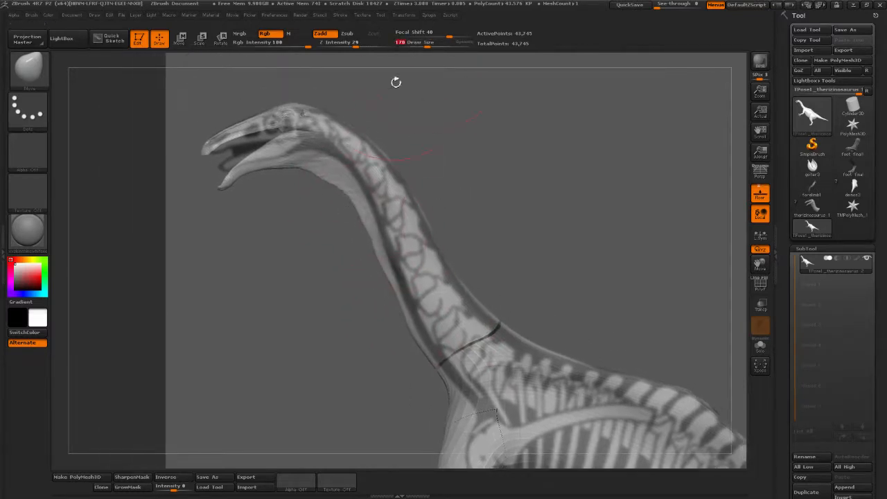
{"action": "left_click_drag", "start_coordinate": [224, 187], "coordinate": [210, 137]}
{"action": "mouse_move", "coordinate": [252, 250]}
{"action": "left_mouse_down", "text": "alt"}
{"action": "mouse_move", "coordinate": [357, 297]}
{"action": "mouse_move", "coordinate": [343, 339]}
{"action": "mouse_move", "coordinate": [277, 247]}
{"action": "left_mouse_up", "text": "alt"}
{"action": "left_click_drag", "start_coordinate": [428, 46], "coordinate": [422, 46]}
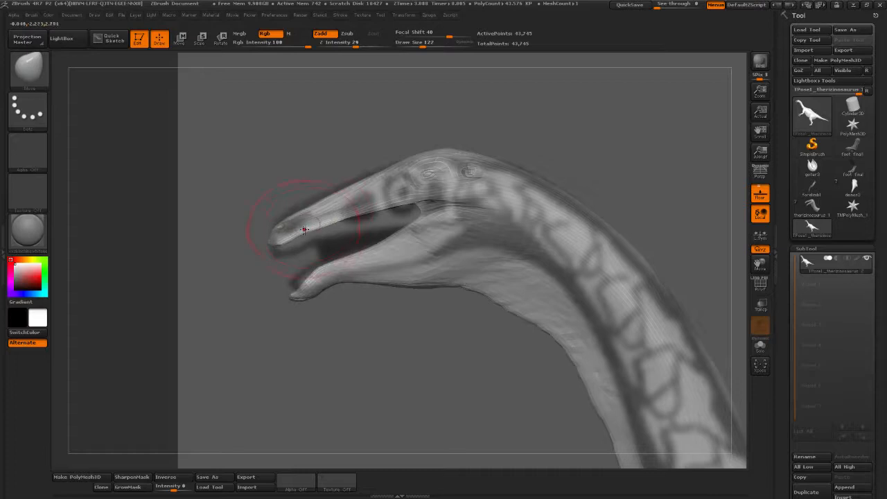
{"action": "left_click_drag", "start_coordinate": [415, 46], "coordinate": [422, 50]}
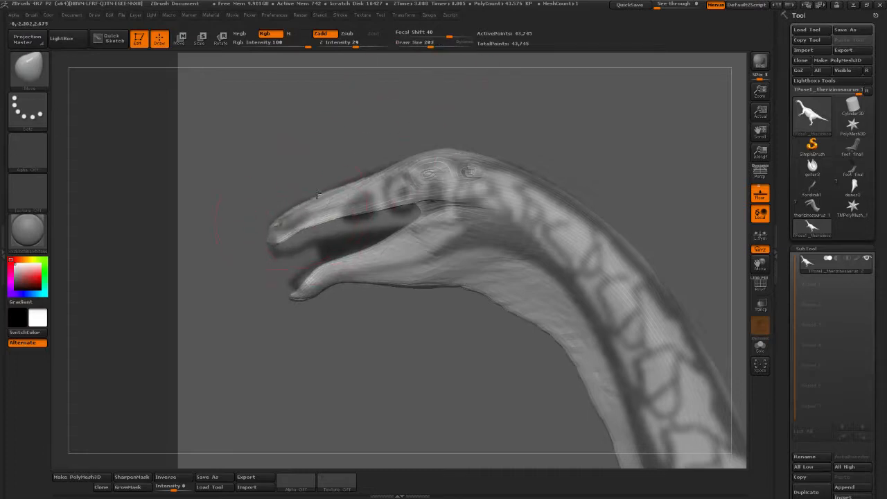
{"action": "mouse_move", "coordinate": [295, 234]}
{"action": "left_mouse_down"}
{"action": "mouse_move", "coordinate": [302, 237]}
{"action": "mouse_move", "coordinate": [282, 243]}
{"action": "mouse_move", "coordinate": [285, 251]}
{"action": "mouse_move", "coordinate": [297, 230]}
{"action": "mouse_move", "coordinate": [288, 223]}
{"action": "left_mouse_up"}
Reshape the upper jaw and eye region over the reference skull, reducing the draw size to 155 and finally 86
{"action": "left_click_drag", "start_coordinate": [435, 44], "coordinate": [427, 46]}
{"action": "mouse_move", "coordinate": [329, 198]}
{"action": "left_mouse_down"}
{"action": "mouse_move", "coordinate": [340, 216]}
{"action": "mouse_move", "coordinate": [453, 208]}
{"action": "mouse_move", "coordinate": [445, 210]}
{"action": "left_mouse_up"}
{"action": "right_click_drag", "start_coordinate": [445, 211], "coordinate": [418, 208], "text": "alt"}
{"action": "left_click_drag", "start_coordinate": [406, 184], "coordinate": [395, 180]}
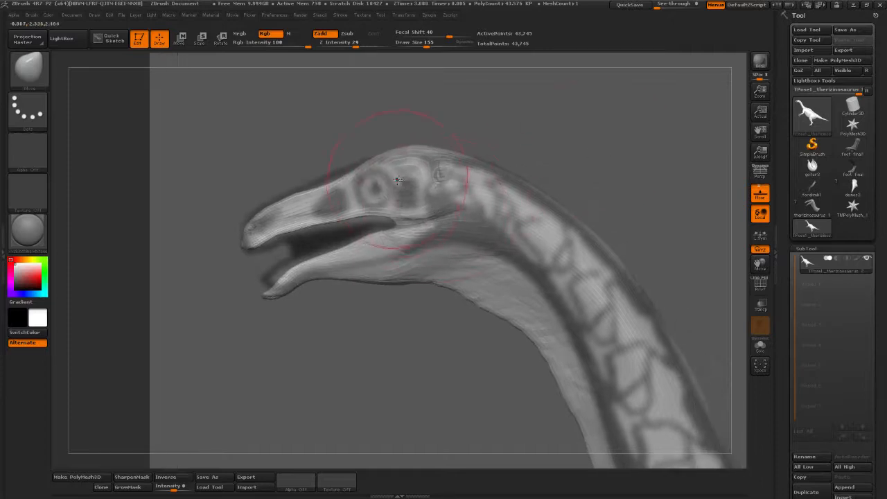
{"action": "left_click_drag", "start_coordinate": [426, 45], "coordinate": [418, 45]}
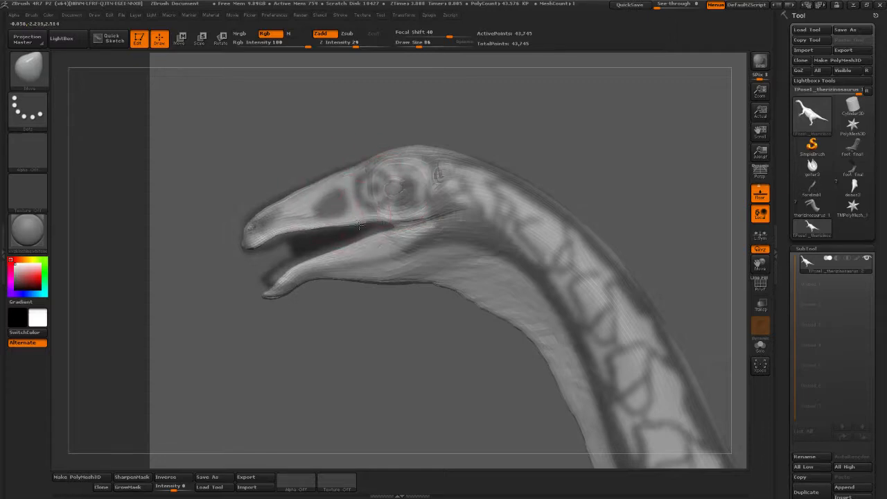
Set the draw size to 131 and raise the tip of the lower jaw to match the reference
{"action": "left_click_drag", "start_coordinate": [362, 344], "coordinate": [305, 265]}
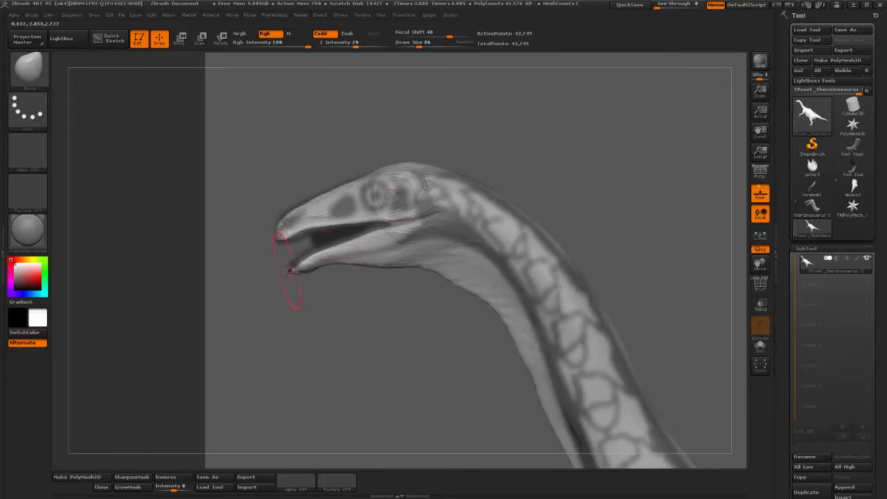
{"action": "mouse_move", "coordinate": [297, 312]}
{"action": "left_mouse_down"}
{"action": "mouse_move", "coordinate": [319, 316]}
{"action": "mouse_move", "coordinate": [312, 323]}
{"action": "mouse_move", "coordinate": [375, 326]}
{"action": "mouse_move", "coordinate": [444, 278]}
{"action": "left_mouse_up"}
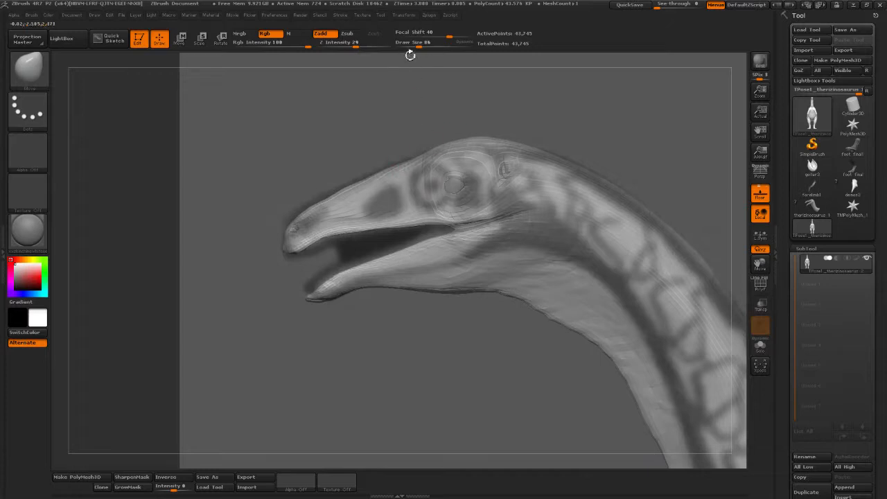
{"action": "left_click_drag", "start_coordinate": [418, 44], "coordinate": [424, 44]}
{"action": "mouse_move", "coordinate": [380, 323]}
{"action": "left_mouse_down", "text": "alt"}
{"action": "mouse_move", "coordinate": [362, 309]}
{"action": "mouse_move", "coordinate": [337, 252]}
{"action": "left_mouse_up", "text": "alt"}
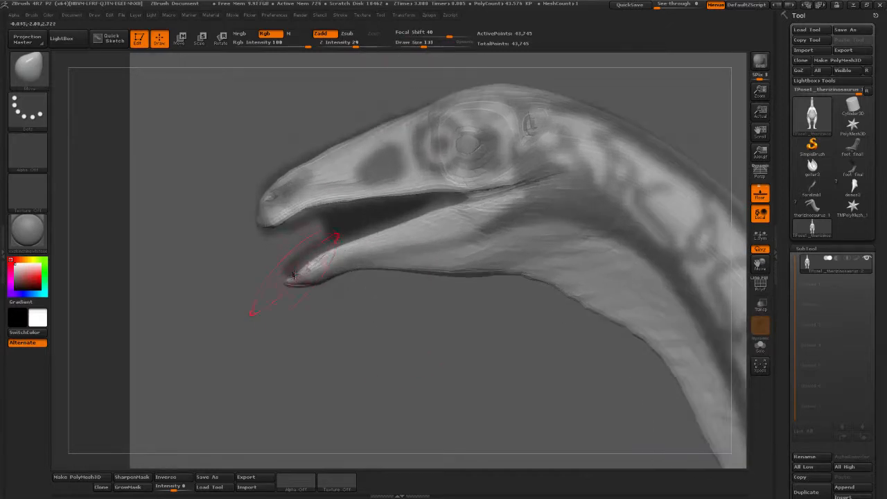
{"action": "mouse_move", "coordinate": [294, 275]}
{"action": "left_mouse_down"}
{"action": "mouse_move", "coordinate": [286, 277]}
{"action": "mouse_move", "coordinate": [300, 270]}
{"action": "left_mouse_up"}
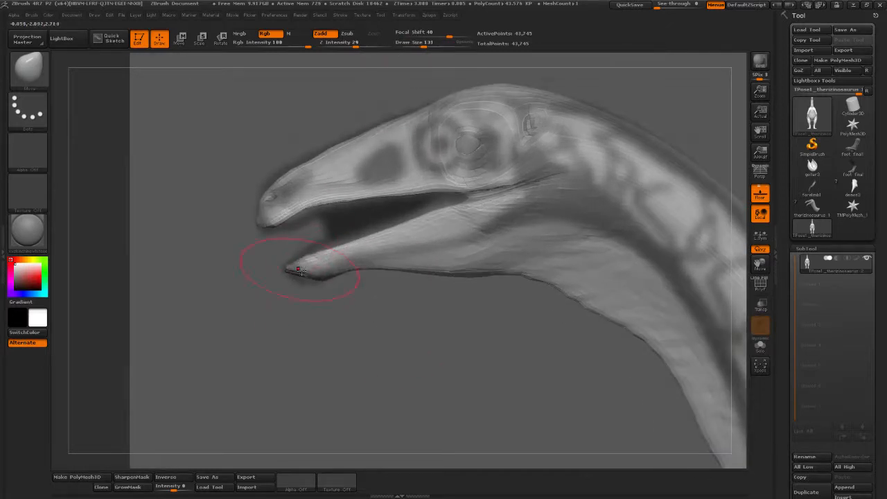
Shift the eye and ear area forward onto the skull's eye socket, stepping the draw size down through 197 and 175 to 97
{"action": "mouse_move", "coordinate": [382, 287]}
{"action": "left_mouse_down"}
{"action": "mouse_move", "coordinate": [293, 263]}
{"action": "mouse_move", "coordinate": [420, 226]}
{"action": "mouse_move", "coordinate": [423, 215]}
{"action": "mouse_move", "coordinate": [403, 220]}
{"action": "mouse_move", "coordinate": [397, 212]}
{"action": "left_mouse_up"}
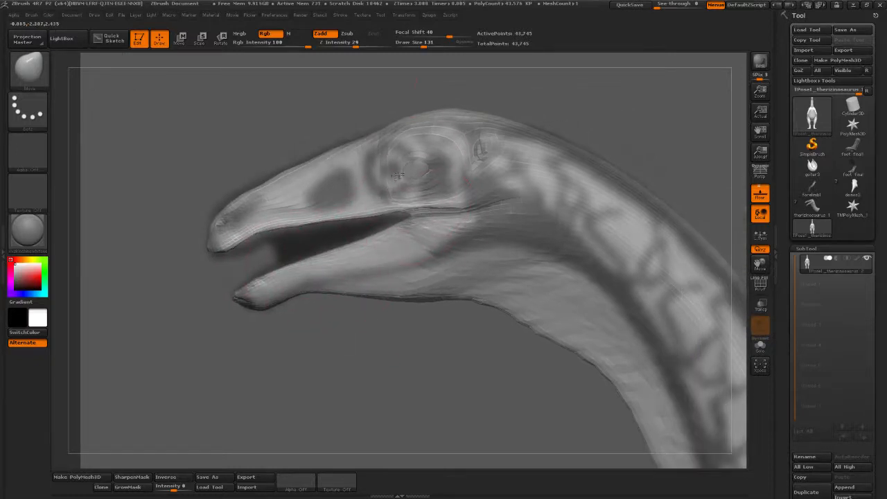
{"action": "left_click_drag", "start_coordinate": [432, 65], "coordinate": [411, 73]}
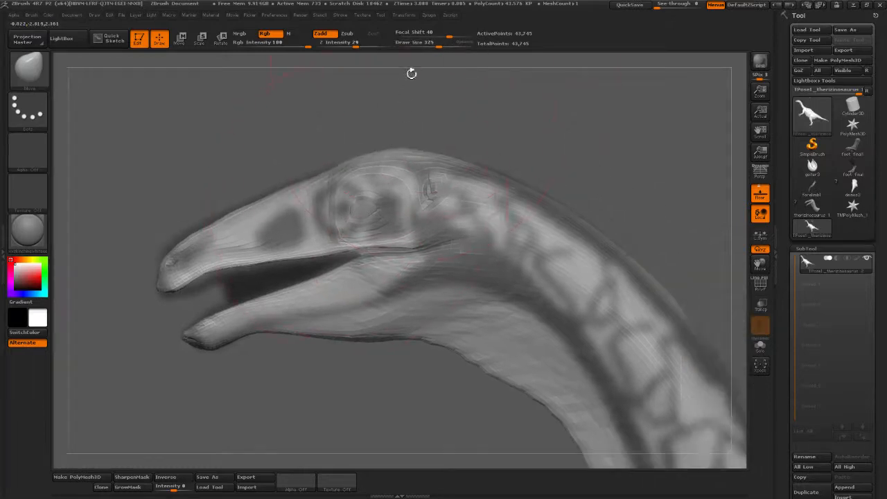
{"action": "left_click_drag", "start_coordinate": [438, 47], "coordinate": [429, 45]}
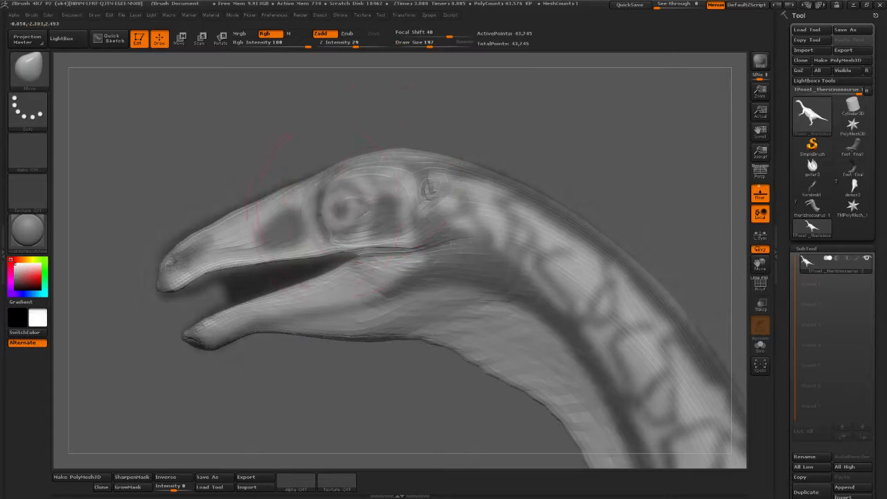
{"action": "left_click_drag", "start_coordinate": [430, 45], "coordinate": [427, 45]}
{"action": "left_click_drag", "start_coordinate": [402, 90], "coordinate": [338, 173], "text": "alt"}
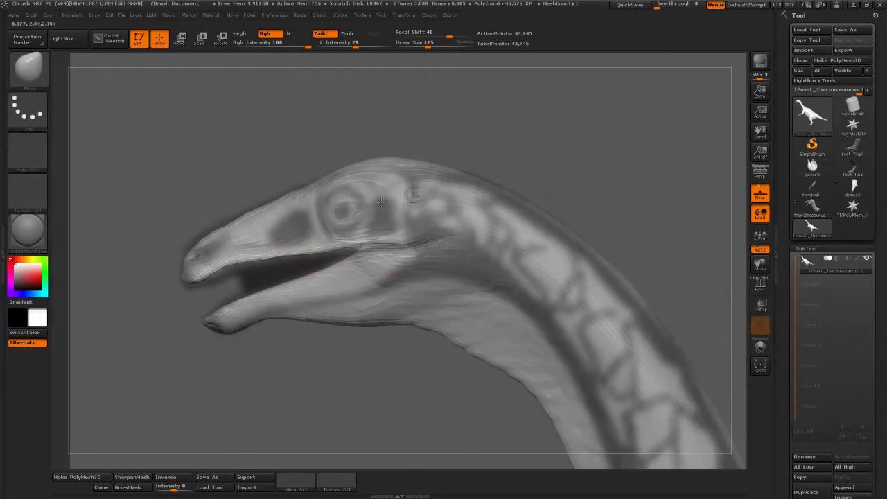
{"action": "left_click_drag", "start_coordinate": [428, 44], "coordinate": [430, 44]}
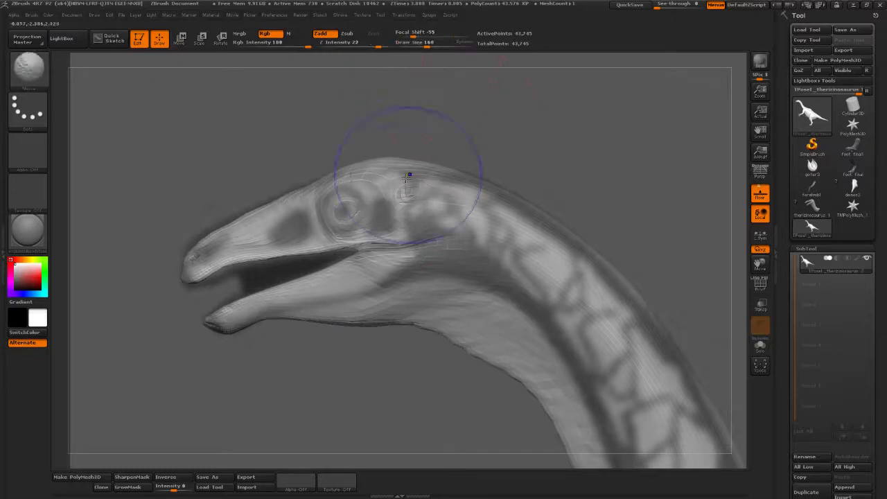
{"action": "left_click", "coordinate": [420, 44]}
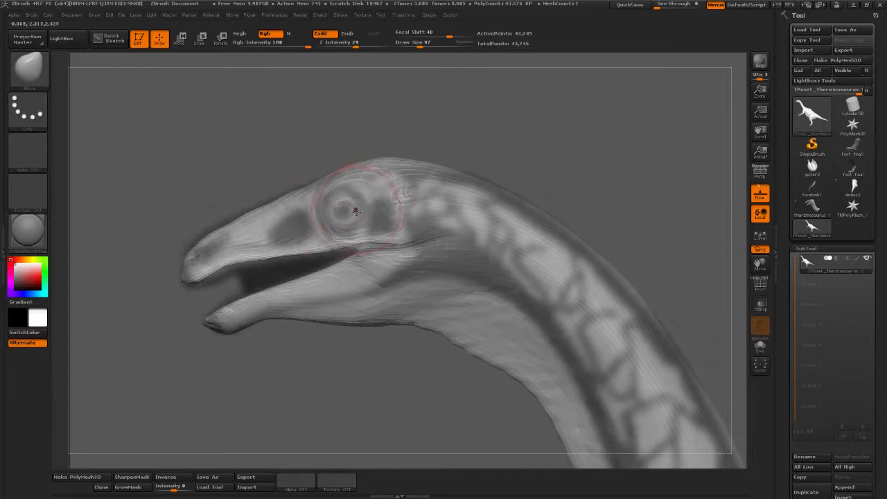
Set the draw size to 192 and push the crown of the head down to the skull's outline
{"action": "left_click", "coordinate": [448, 45]}
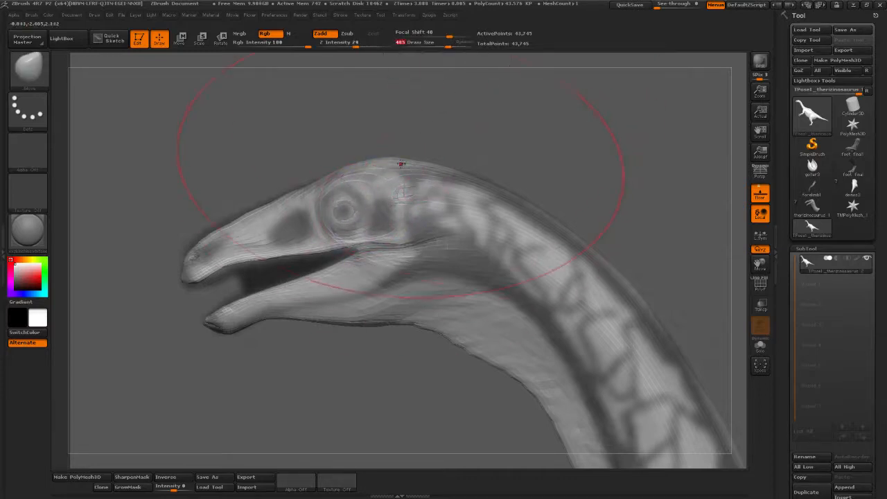
{"action": "left_click", "coordinate": [432, 47]}
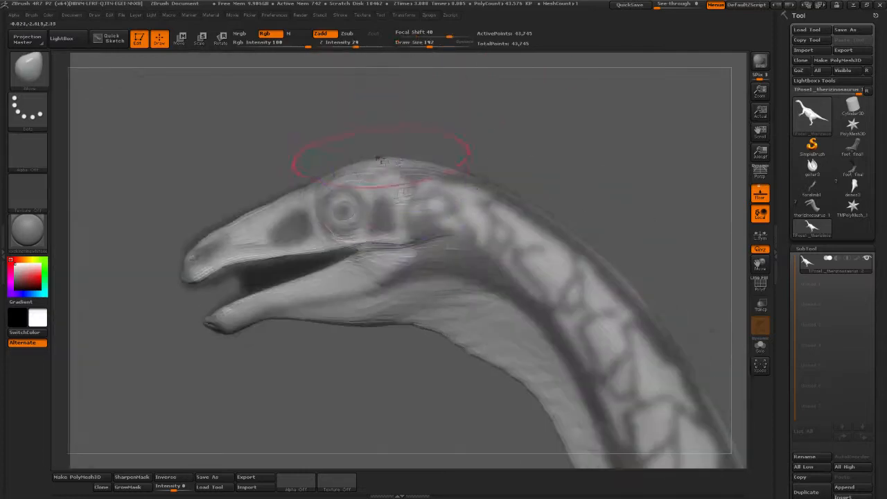
{"action": "left_click_drag", "start_coordinate": [382, 159], "coordinate": [387, 172]}
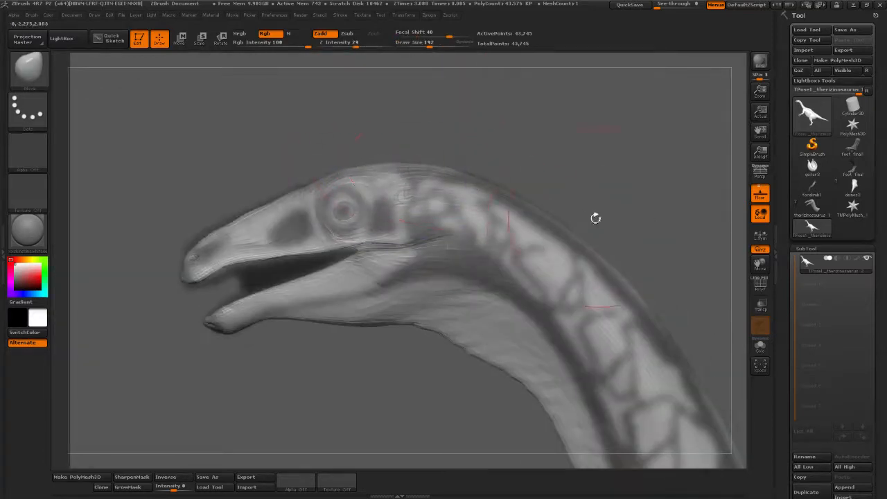
Adjust the mouth edge of the upper jaw from the beak back to mid-snout to follow the skull's jaw line
{"action": "left_click_drag", "start_coordinate": [594, 217], "coordinate": [326, 180], "text": "alt"}
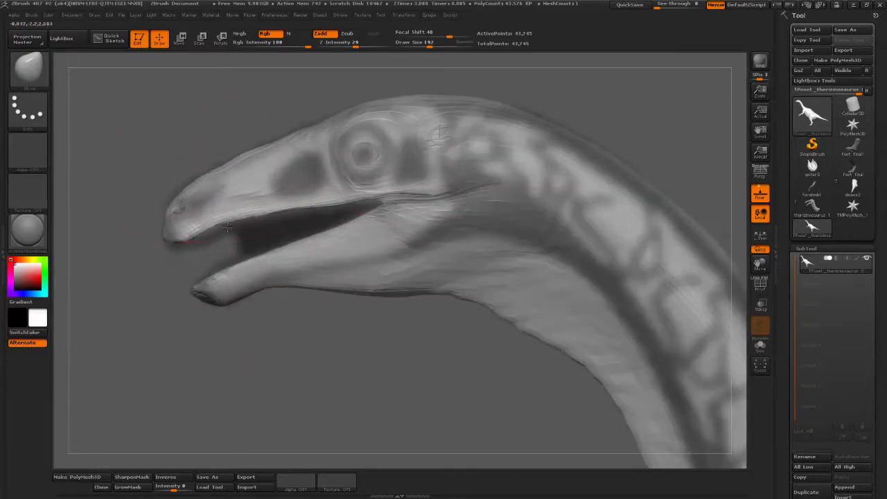
{"action": "left_click_drag", "start_coordinate": [227, 228], "coordinate": [219, 232]}
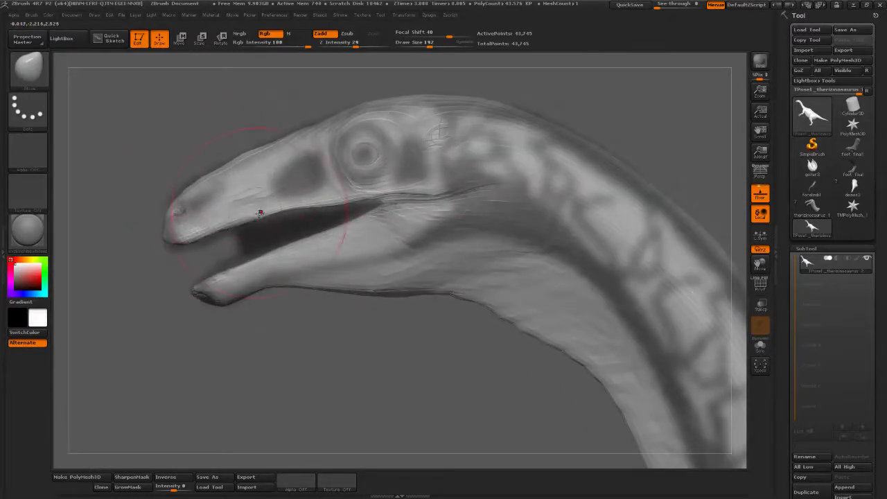
{"action": "left_click_drag", "start_coordinate": [259, 212], "coordinate": [266, 219]}
Set the draw size to about 140 and thicken the front of the lower jaw upward
{"action": "left_click_drag", "start_coordinate": [433, 54], "coordinate": [392, 70]}
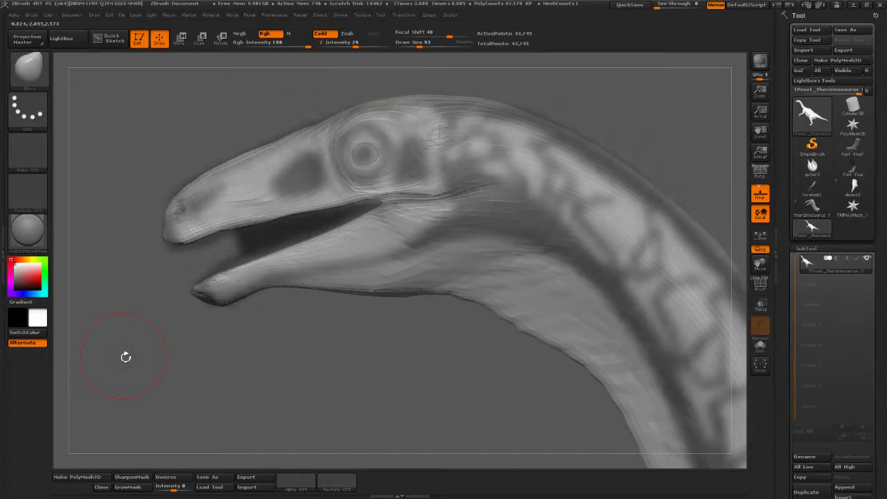
{"action": "left_click_drag", "start_coordinate": [303, 355], "coordinate": [316, 350], "text": "alt"}
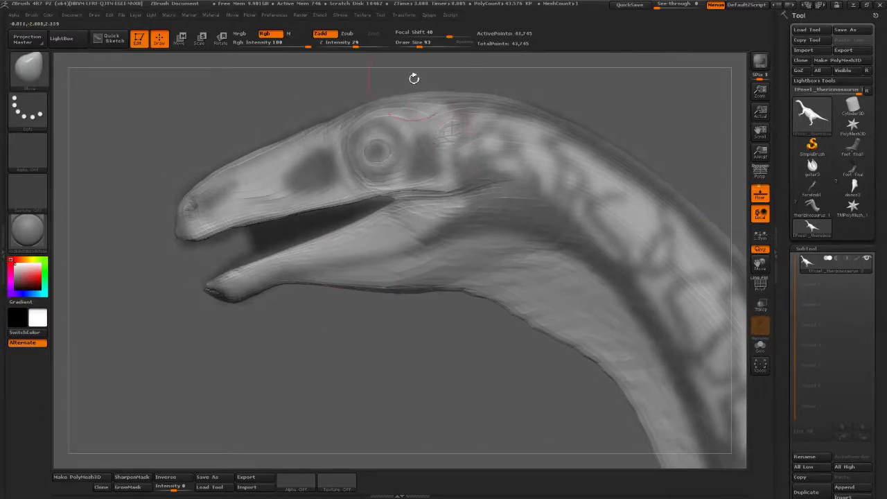
{"action": "left_click_drag", "start_coordinate": [418, 44], "coordinate": [424, 45]}
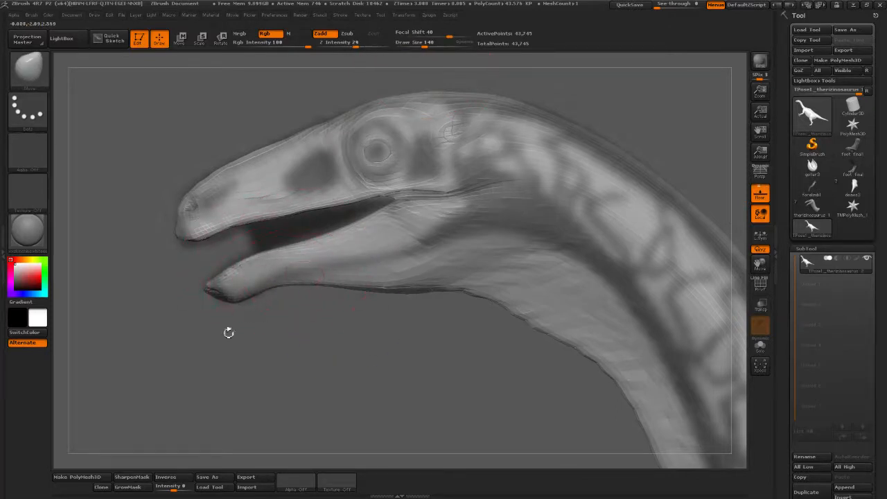
Refine the upper lip line between the beak and the mouth corner to match the reference
{"action": "left_click_drag", "start_coordinate": [338, 324], "coordinate": [333, 275]}
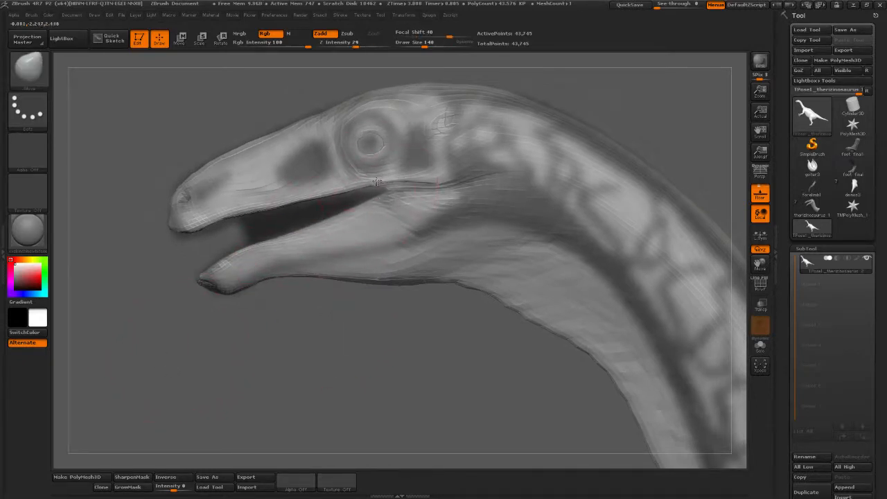
{"action": "left_click_drag", "start_coordinate": [336, 220], "coordinate": [318, 193]}
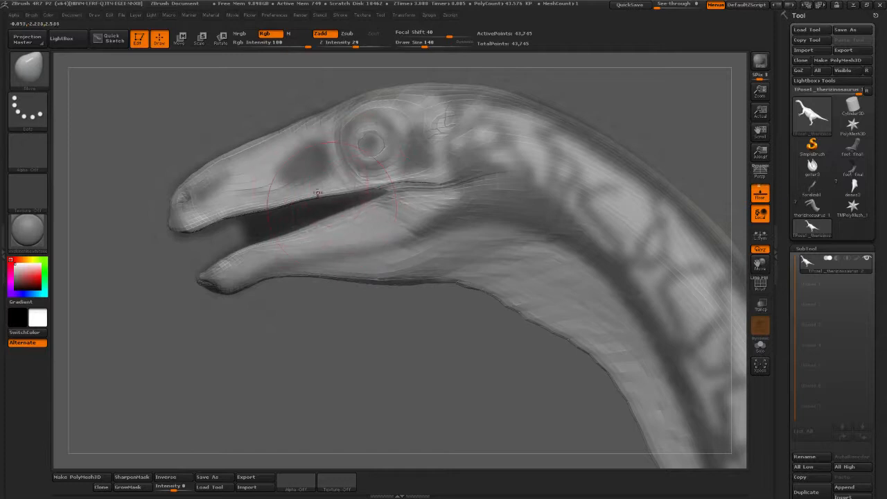
{"action": "left_click_drag", "start_coordinate": [258, 207], "coordinate": [304, 198]}
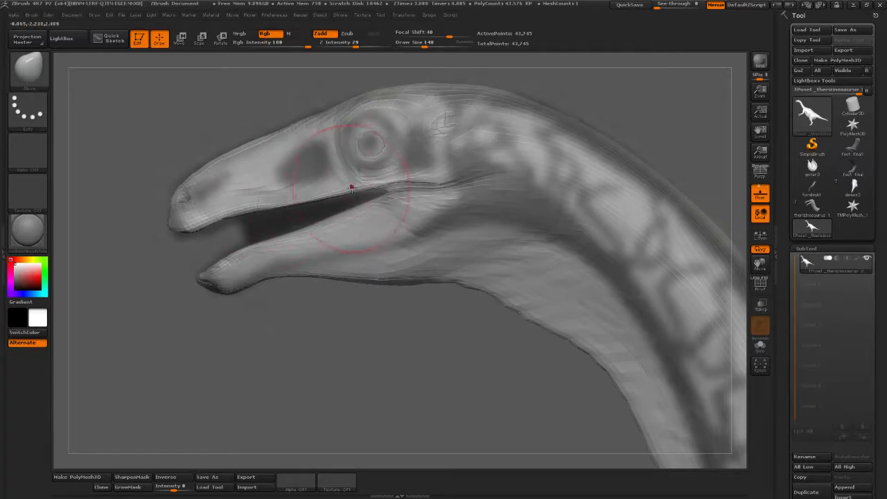
Smooth out the underside of the lower jaw and push the throat up slightly, using a draw size of 145
{"action": "left_click_drag", "start_coordinate": [309, 347], "coordinate": [307, 286]}
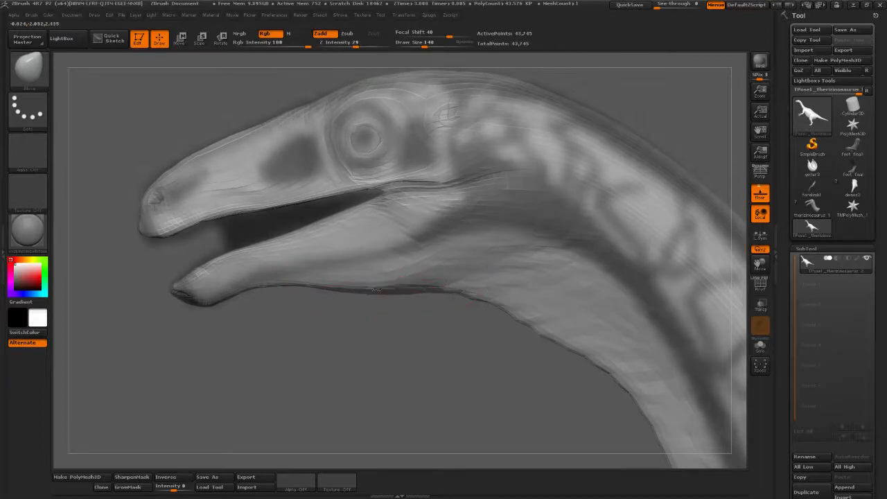
{"action": "scroll", "coordinate": [378, 290], "scroll_direction": "down", "scroll_amount": 3}
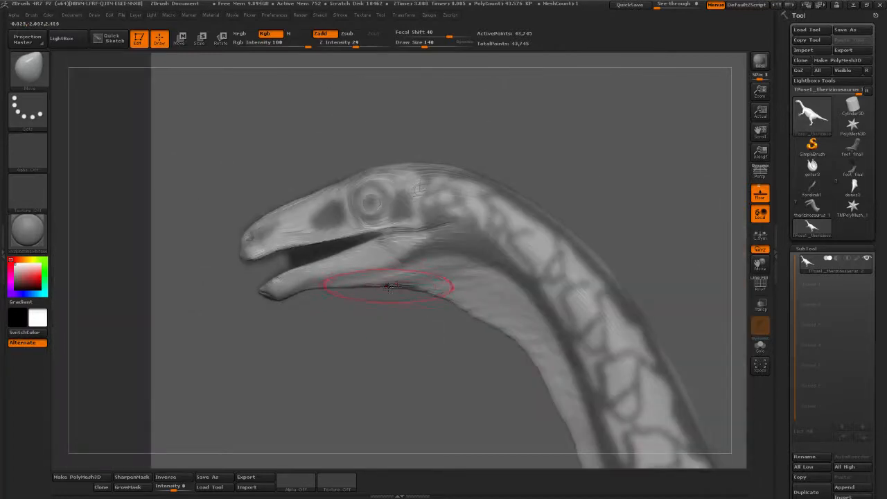
{"action": "mouse_move", "coordinate": [378, 352]}
{"action": "left_mouse_down"}
{"action": "mouse_move", "coordinate": [340, 263]}
{"action": "mouse_move", "coordinate": [397, 264]}
{"action": "left_mouse_up"}
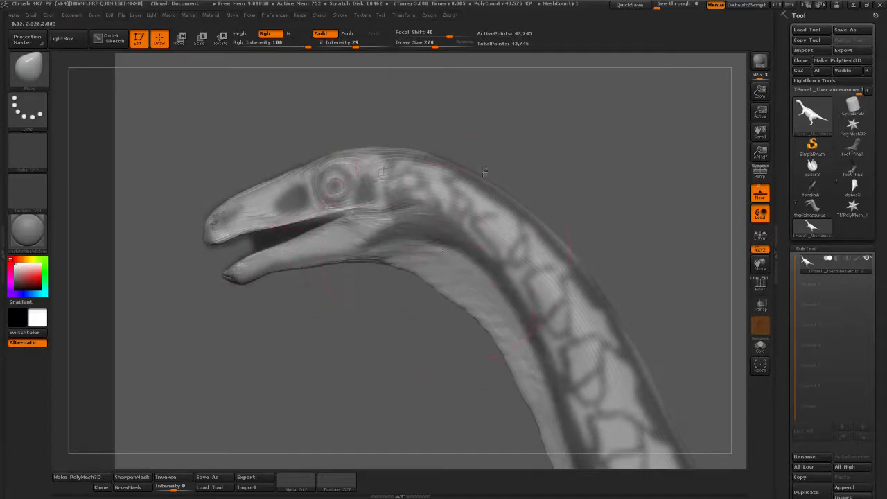
{"action": "left_click_drag", "start_coordinate": [435, 43], "coordinate": [425, 44]}
{"action": "left_click_drag", "start_coordinate": [305, 305], "coordinate": [261, 320]}
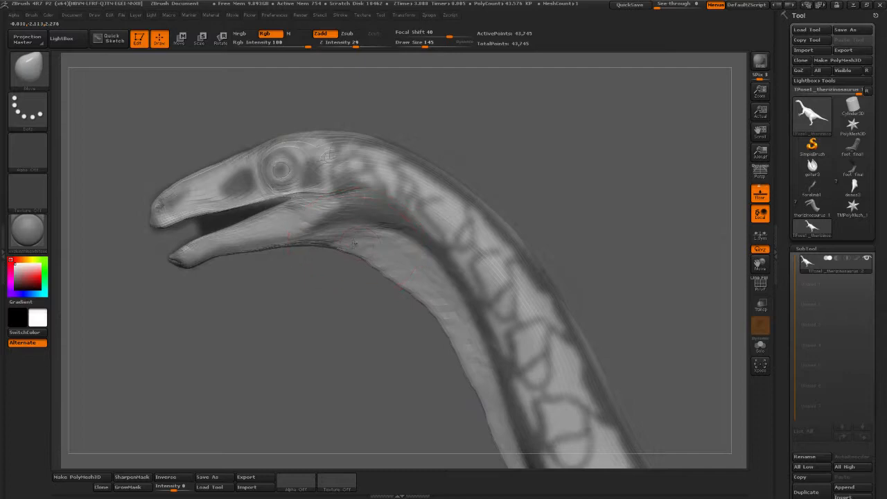
{"action": "left_click_drag", "start_coordinate": [354, 244], "coordinate": [357, 238]}
Check the head and neck from an angle, set the draw size to 165 and tuck in the throat behind the jaw
{"action": "mouse_move", "coordinate": [369, 273]}
{"action": "left_mouse_down"}
{"action": "mouse_move", "coordinate": [418, 260]}
{"action": "mouse_move", "coordinate": [429, 276]}
{"action": "left_mouse_up"}
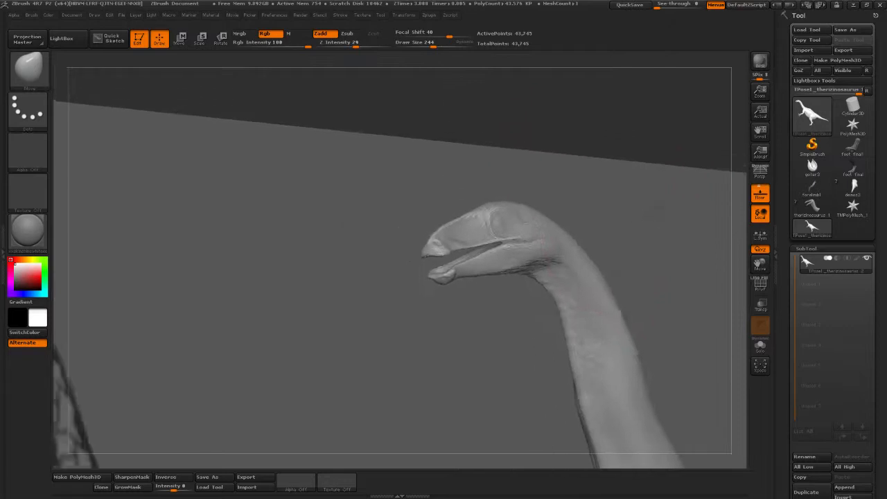
{"action": "mouse_move", "coordinate": [638, 216]}
{"action": "left_mouse_down"}
{"action": "mouse_move", "coordinate": [650, 230]}
{"action": "mouse_move", "coordinate": [626, 198]}
{"action": "mouse_move", "coordinate": [615, 201]}
{"action": "mouse_move", "coordinate": [630, 232]}
{"action": "mouse_move", "coordinate": [615, 235]}
{"action": "mouse_move", "coordinate": [630, 257]}
{"action": "mouse_move", "coordinate": [618, 259]}
{"action": "mouse_move", "coordinate": [673, 240]}
{"action": "left_mouse_up"}
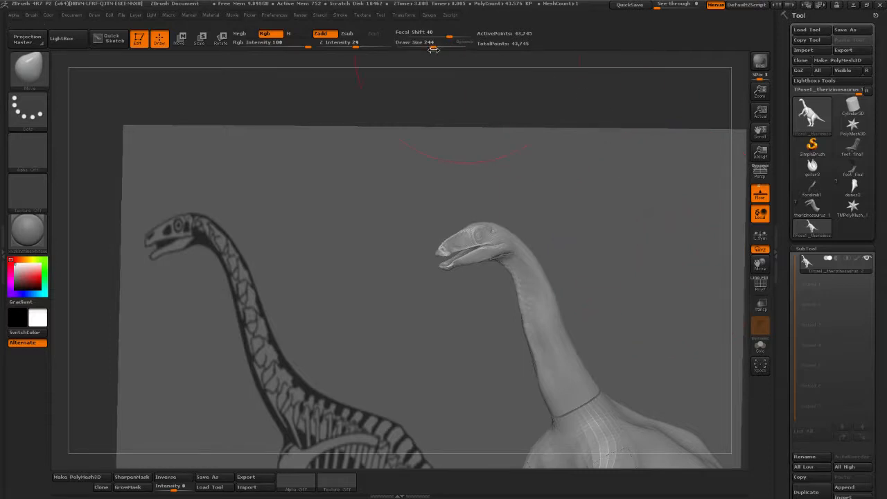
{"action": "left_click_drag", "start_coordinate": [434, 49], "coordinate": [426, 49]}
{"action": "mouse_move", "coordinate": [591, 203]}
{"action": "left_mouse_down"}
{"action": "mouse_move", "coordinate": [602, 212]}
{"action": "mouse_move", "coordinate": [607, 248]}
{"action": "mouse_move", "coordinate": [564, 231]}
{"action": "mouse_move", "coordinate": [583, 228]}
{"action": "mouse_move", "coordinate": [583, 312]}
{"action": "left_mouse_up"}
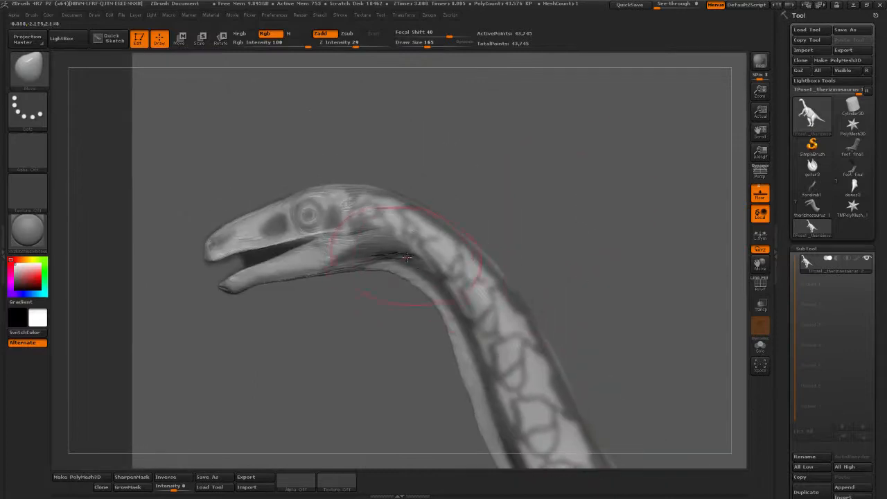
Set the draw size to 304 and push the front of the neck in towards the vertebrae from the throat to mid-neck
{"action": "left_click_drag", "start_coordinate": [428, 50], "coordinate": [441, 49]}
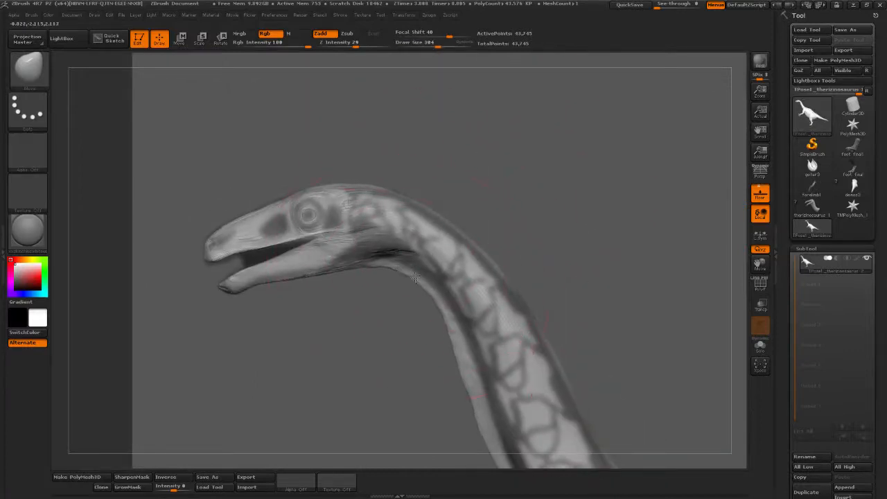
{"action": "left_click_drag", "start_coordinate": [415, 276], "coordinate": [431, 288]}
{"action": "left_click_drag", "start_coordinate": [409, 332], "coordinate": [422, 334]}
{"action": "left_click_drag", "start_coordinate": [450, 357], "coordinate": [463, 357]}
{"action": "mouse_move", "coordinate": [586, 316]}
{"action": "left_mouse_down", "text": "shift"}
{"action": "mouse_move", "coordinate": [571, 253]}
{"action": "mouse_move", "coordinate": [539, 265]}
{"action": "left_mouse_up", "text": "shift"}
{"action": "left_click_drag", "start_coordinate": [447, 284], "coordinate": [456, 286]}
{"action": "left_click_drag", "start_coordinate": [438, 47], "coordinate": [428, 47]}
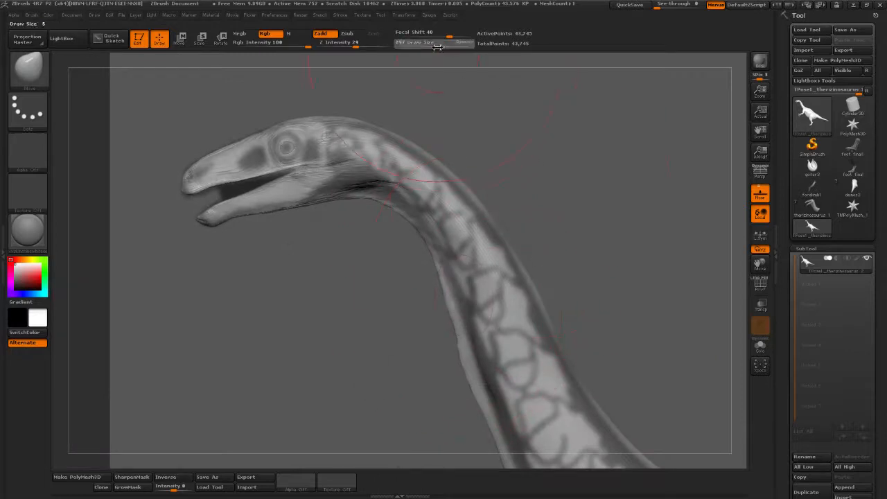
Set the draw size to 181 and push the front of the neck in towards the vertebrae from mid-neck to its base
{"action": "left_click_drag", "start_coordinate": [524, 163], "coordinate": [499, 108], "text": "alt"}
{"action": "mouse_move", "coordinate": [424, 250]}
{"action": "left_mouse_down"}
{"action": "mouse_move", "coordinate": [435, 282]}
{"action": "mouse_move", "coordinate": [489, 285]}
{"action": "mouse_move", "coordinate": [532, 271]}
{"action": "left_mouse_up"}
{"action": "left_click_drag", "start_coordinate": [616, 275], "coordinate": [596, 236], "text": "alt"}
{"action": "mouse_move", "coordinate": [422, 277]}
{"action": "left_mouse_down"}
{"action": "mouse_move", "coordinate": [435, 280]}
{"action": "mouse_move", "coordinate": [431, 248]}
{"action": "left_mouse_up"}
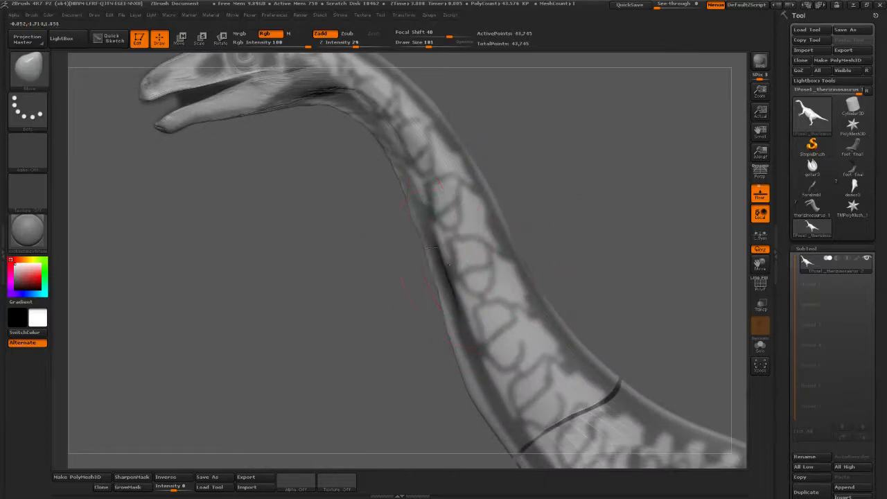
{"action": "left_click_drag", "start_coordinate": [449, 325], "coordinate": [459, 328]}
{"action": "left_click_drag", "start_coordinate": [581, 305], "coordinate": [551, 245], "text": "alt"}
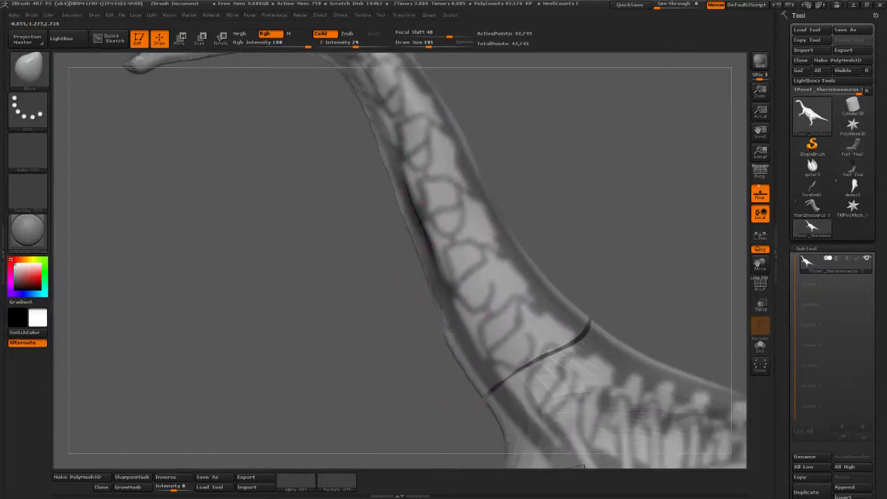
{"action": "mouse_move", "coordinate": [458, 342]}
{"action": "left_mouse_down"}
{"action": "mouse_move", "coordinate": [455, 320]}
{"action": "mouse_move", "coordinate": [455, 331]}
{"action": "left_mouse_up"}
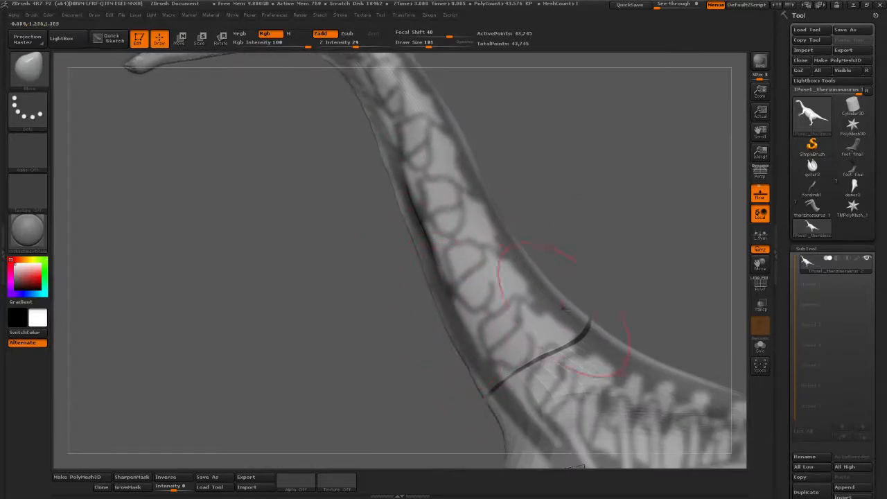
Set the draw size to 298 and fit the back of the head to the reference outline above the neck joint
{"action": "left_click_drag", "start_coordinate": [564, 307], "coordinate": [523, 235], "text": "alt"}
{"action": "left_click_drag", "start_coordinate": [642, 251], "coordinate": [628, 208], "text": "alt"}
{"action": "left_click_drag", "start_coordinate": [554, 233], "coordinate": [582, 310], "text": "alt"}
{"action": "left_click_drag", "start_coordinate": [488, 242], "coordinate": [542, 300], "text": "alt"}
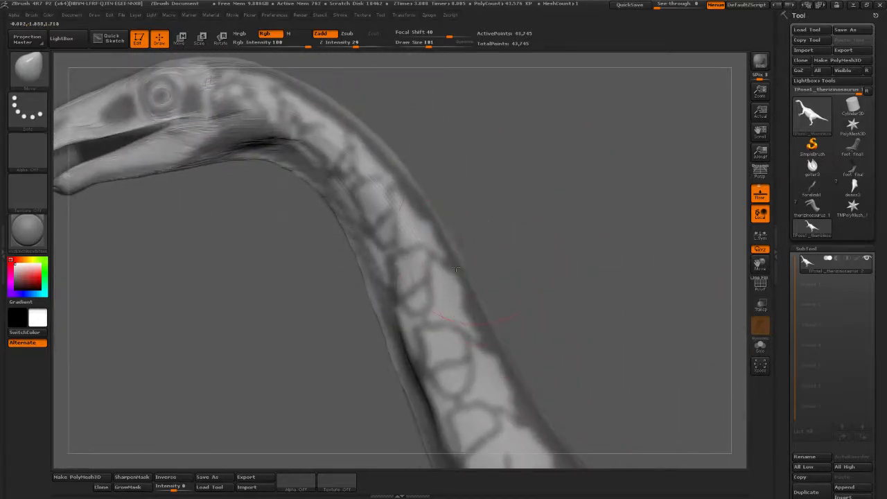
{"action": "left_click_drag", "start_coordinate": [522, 235], "coordinate": [537, 270], "text": "alt"}
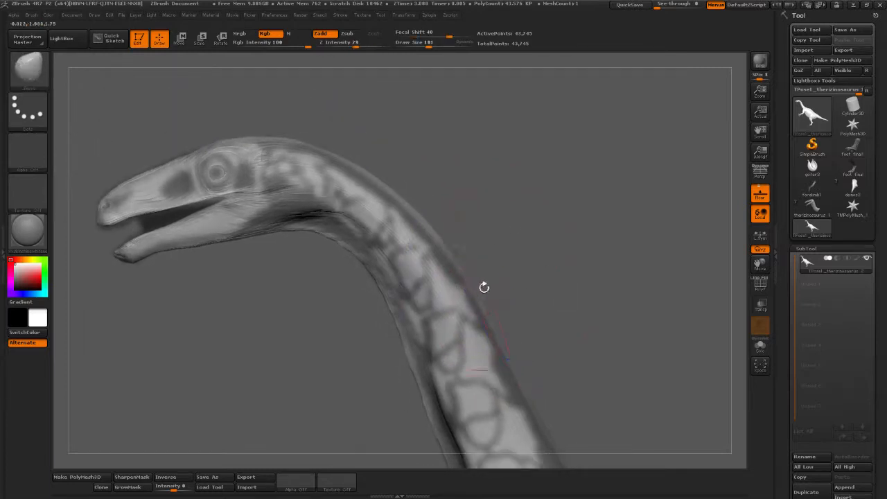
{"action": "left_click_drag", "start_coordinate": [450, 229], "coordinate": [462, 271], "text": "alt"}
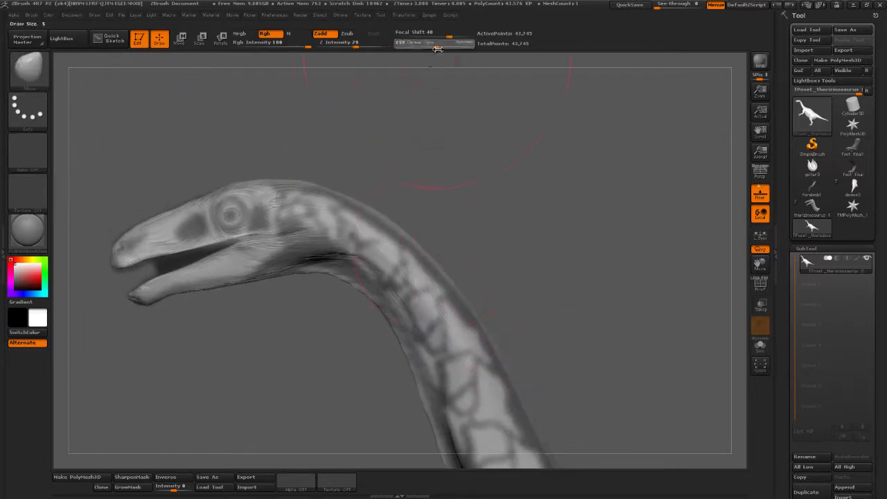
{"action": "mouse_move", "coordinate": [421, 90]}
{"action": "left_mouse_down", "text": "alt"}
{"action": "mouse_move", "coordinate": [490, 162]}
{"action": "mouse_move", "coordinate": [413, 261]}
{"action": "left_mouse_up", "text": "alt"}
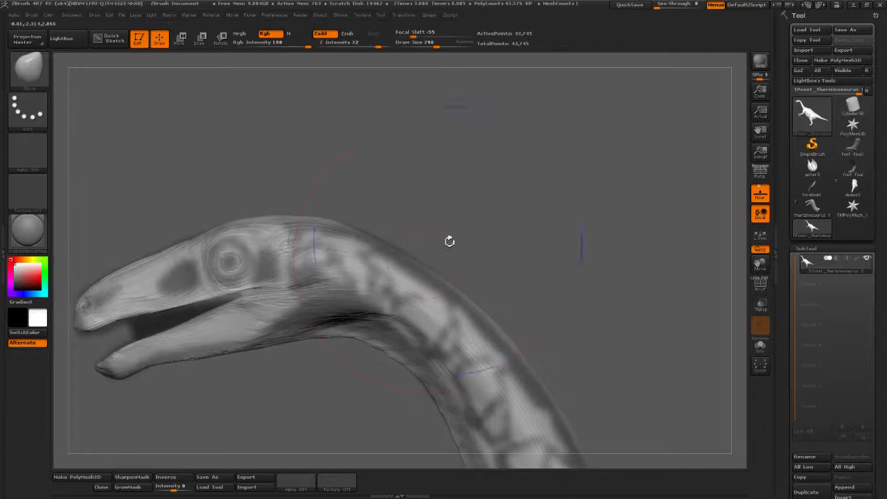
{"action": "mouse_move", "coordinate": [289, 216]}
{"action": "left_mouse_down"}
{"action": "mouse_move", "coordinate": [295, 225]}
{"action": "mouse_move", "coordinate": [344, 235]}
{"action": "mouse_move", "coordinate": [280, 230]}
{"action": "left_mouse_up"}
{"action": "left_click_drag", "start_coordinate": [328, 91], "coordinate": [439, 52], "text": "alt"}
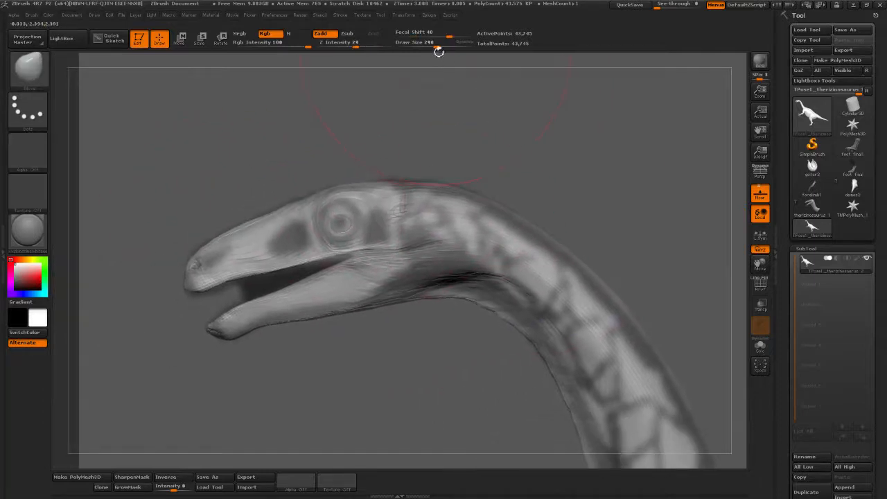
Set the draw size to 214 and fit the belly outline and the underside behind the hip to the skeleton reference
{"action": "mouse_move", "coordinate": [542, 182]}
{"action": "left_mouse_down", "text": "alt"}
{"action": "mouse_move", "coordinate": [531, 213]}
{"action": "mouse_move", "coordinate": [582, 186]}
{"action": "mouse_move", "coordinate": [552, 190]}
{"action": "mouse_move", "coordinate": [557, 182]}
{"action": "mouse_move", "coordinate": [592, 185]}
{"action": "mouse_move", "coordinate": [543, 126]}
{"action": "left_mouse_up", "text": "alt"}
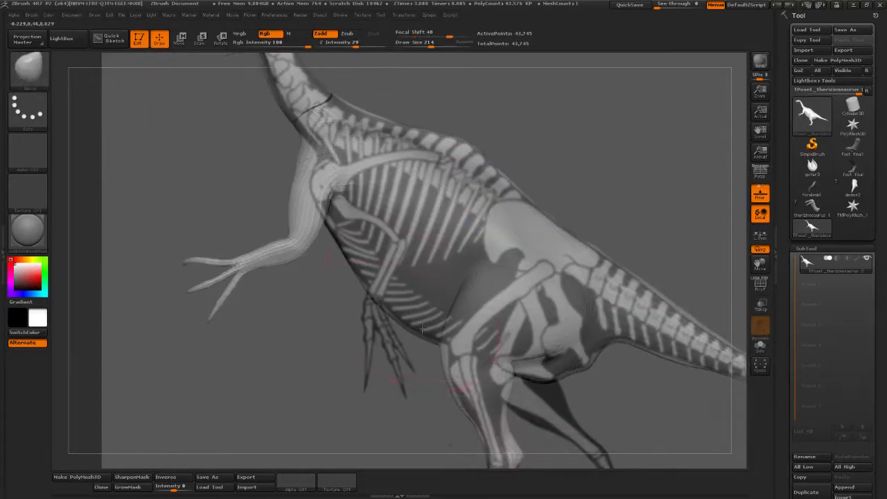
{"action": "left_click_drag", "start_coordinate": [378, 293], "coordinate": [371, 286]}
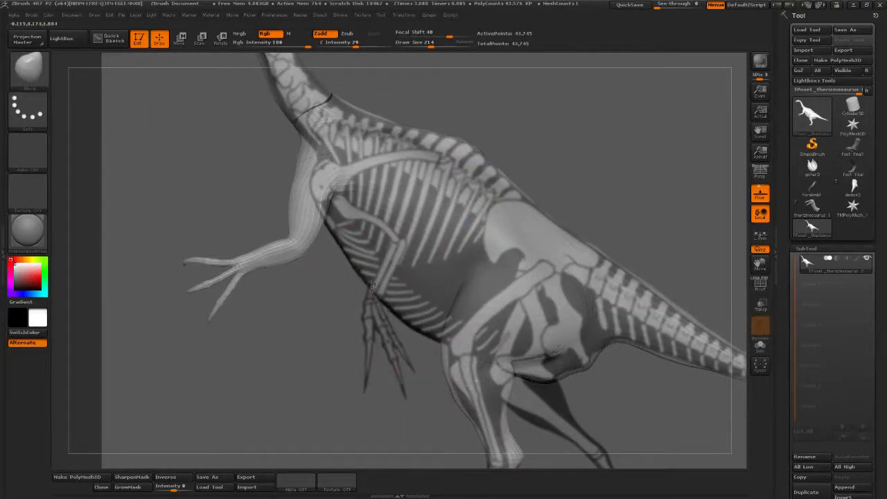
{"action": "mouse_move", "coordinate": [610, 217]}
{"action": "left_mouse_down", "text": "alt"}
{"action": "mouse_move", "coordinate": [505, 175]}
{"action": "mouse_move", "coordinate": [479, 201]}
{"action": "left_mouse_up", "text": "alt"}
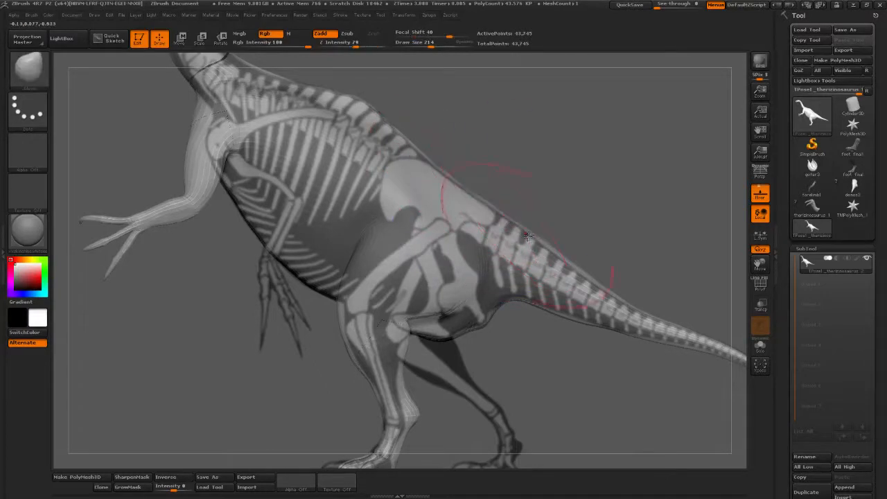
{"action": "left_click_drag", "start_coordinate": [636, 275], "coordinate": [416, 180], "text": "alt"}
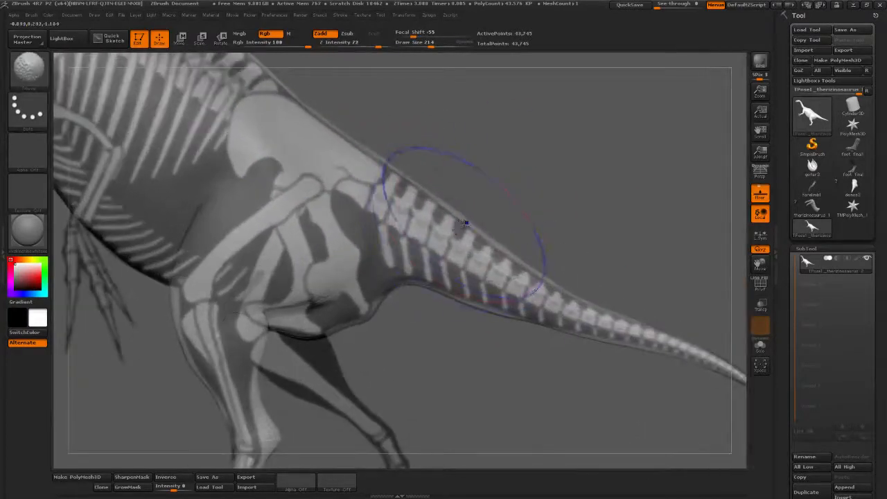
{"action": "mouse_move", "coordinate": [546, 236]}
{"action": "left_mouse_down", "text": "alt"}
{"action": "mouse_move", "coordinate": [501, 293]}
{"action": "mouse_move", "coordinate": [479, 305]}
{"action": "mouse_move", "coordinate": [492, 254]}
{"action": "left_mouse_up", "text": "alt"}
{"action": "left_click_drag", "start_coordinate": [331, 281], "coordinate": [366, 266]}
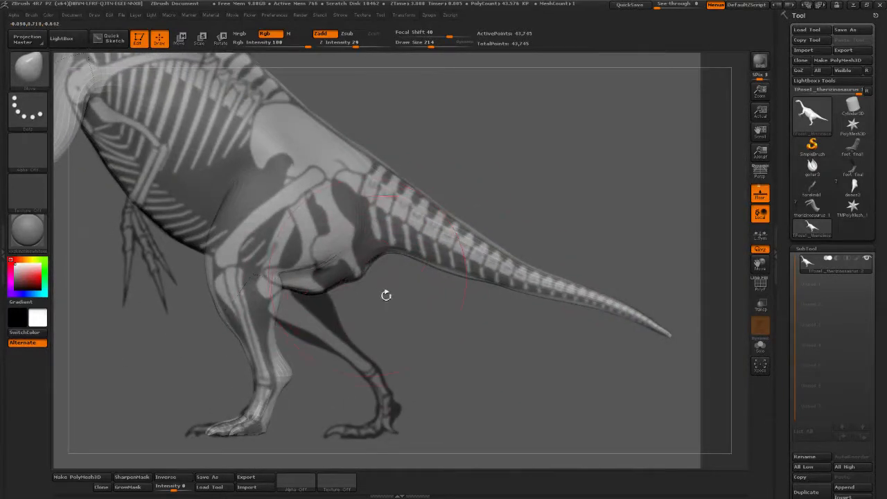
Examine the whole dinosaur, its head and its neck from the side, three-quarter and front views against the reference
{"action": "left_click_drag", "start_coordinate": [386, 296], "coordinate": [368, 292]}
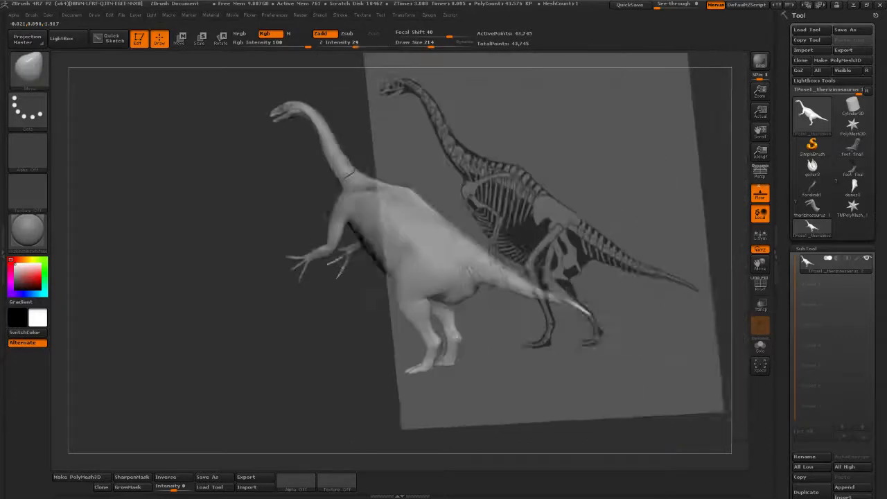
{"action": "left_click_drag", "start_coordinate": [623, 333], "coordinate": [655, 333], "text": "shift"}
{"action": "left_click_drag", "start_coordinate": [633, 246], "coordinate": [673, 224]}
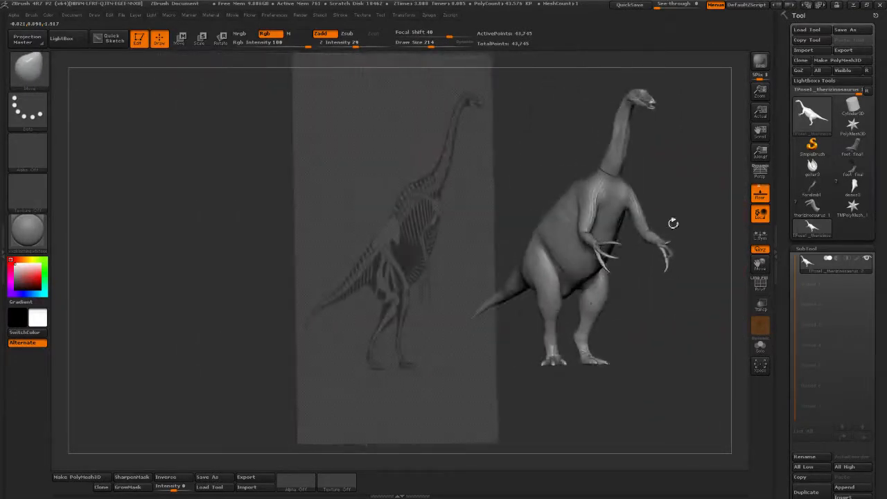
{"action": "left_click_drag", "start_coordinate": [726, 200], "coordinate": [522, 320], "text": "alt"}
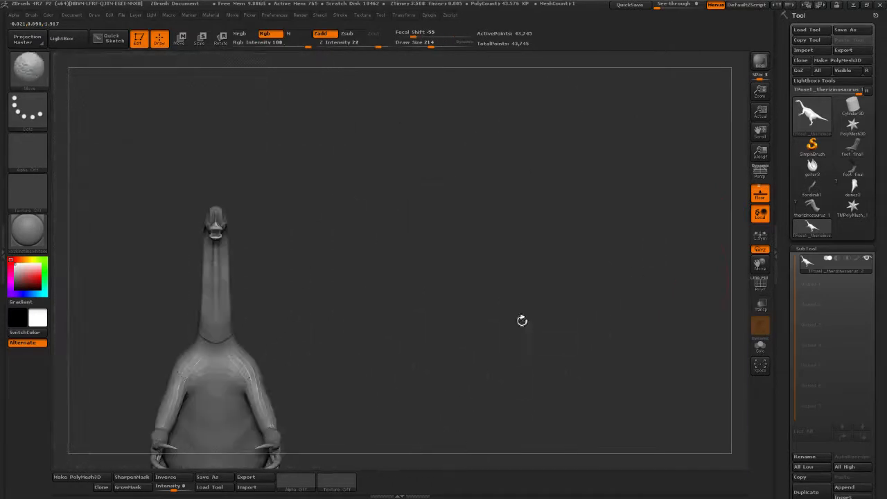
{"action": "left_click_drag", "start_coordinate": [385, 259], "coordinate": [533, 326], "text": "alt"}
{"action": "left_click_drag", "start_coordinate": [504, 162], "coordinate": [509, 335], "text": "alt"}
{"action": "mouse_move", "coordinate": [410, 225]}
{"action": "left_mouse_down", "text": "alt"}
{"action": "mouse_move", "coordinate": [414, 255]}
{"action": "mouse_move", "coordinate": [401, 228]}
{"action": "mouse_move", "coordinate": [464, 265]}
{"action": "mouse_move", "coordinate": [416, 275]}
{"action": "mouse_move", "coordinate": [513, 267]}
{"action": "mouse_move", "coordinate": [555, 242]}
{"action": "mouse_move", "coordinate": [464, 239]}
{"action": "mouse_move", "coordinate": [526, 240]}
{"action": "left_mouse_up", "text": "alt"}
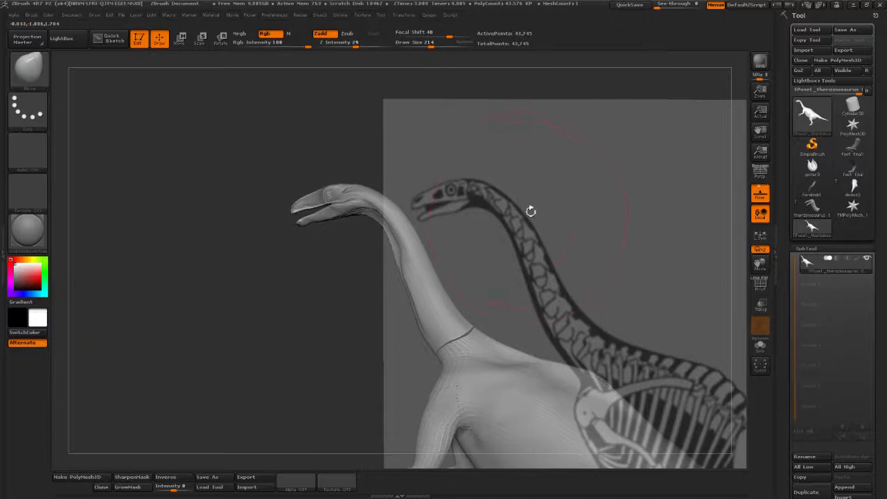
{"action": "left_click_drag", "start_coordinate": [509, 210], "coordinate": [559, 221], "text": "shift"}
Push the front of the lower neck in slightly just above the neck base seam to match the reference
{"action": "left_click_drag", "start_coordinate": [463, 242], "coordinate": [475, 272], "text": "alt"}
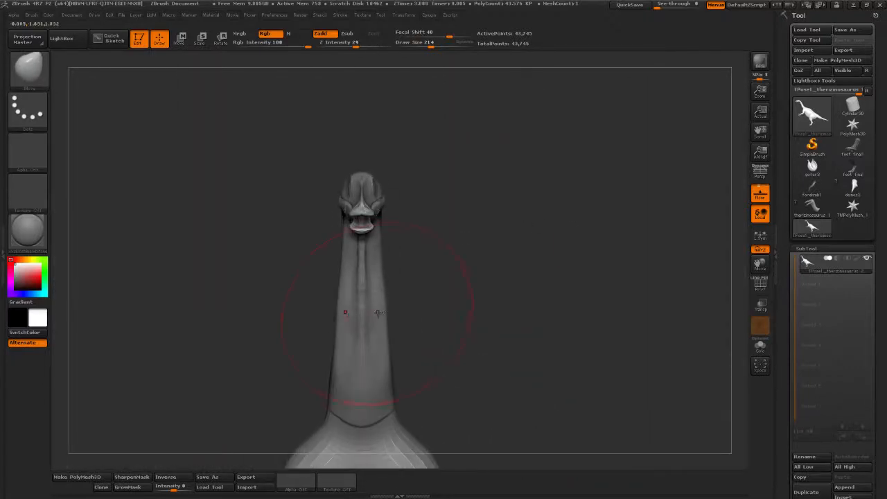
{"action": "left_click_drag", "start_coordinate": [423, 344], "coordinate": [447, 295], "text": "alt"}
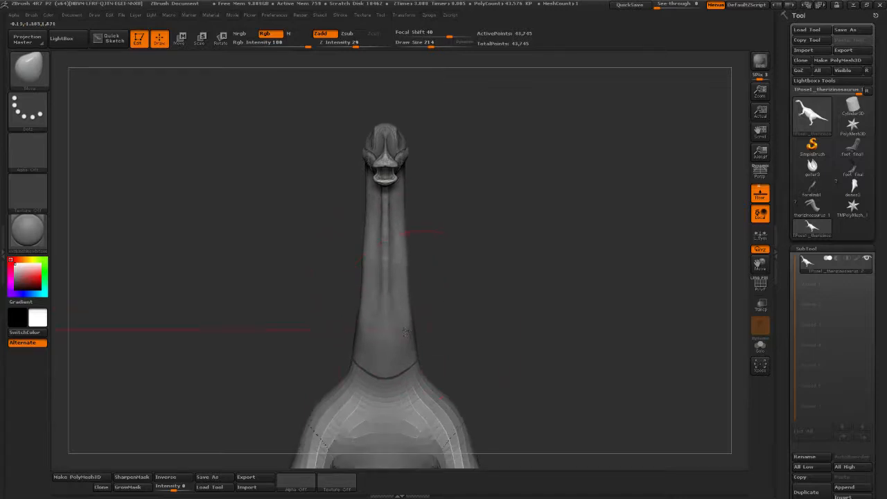
{"action": "mouse_move", "coordinate": [485, 265]}
{"action": "left_mouse_down"}
{"action": "mouse_move", "coordinate": [456, 273]}
{"action": "mouse_move", "coordinate": [422, 317]}
{"action": "left_mouse_up"}
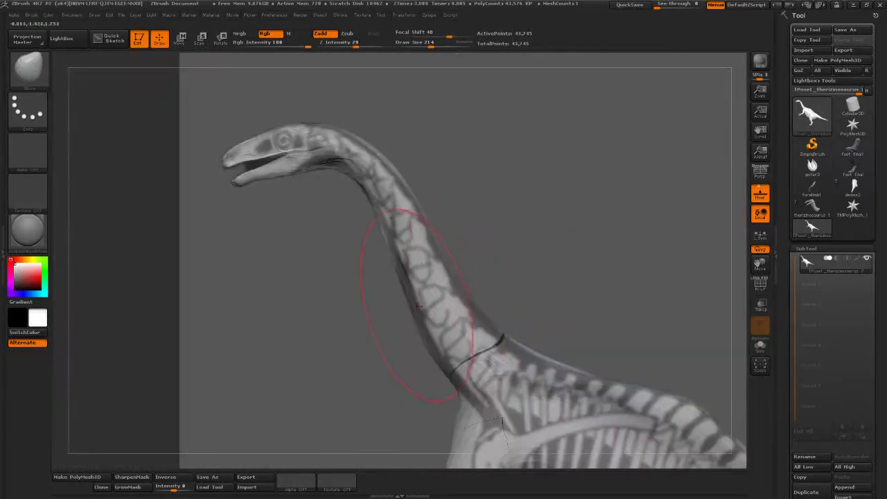
{"action": "left_click_drag", "start_coordinate": [420, 336], "coordinate": [427, 333]}
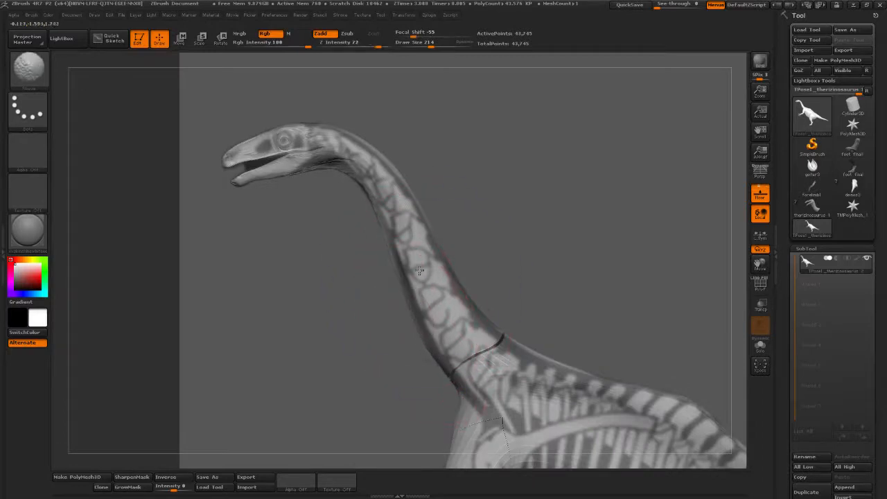
Mask a strip along the side of the neck from behind the head down to the lower neck, and invert the mask
{"action": "left_click_drag", "start_coordinate": [440, 136], "coordinate": [333, 242], "text": "alt"}
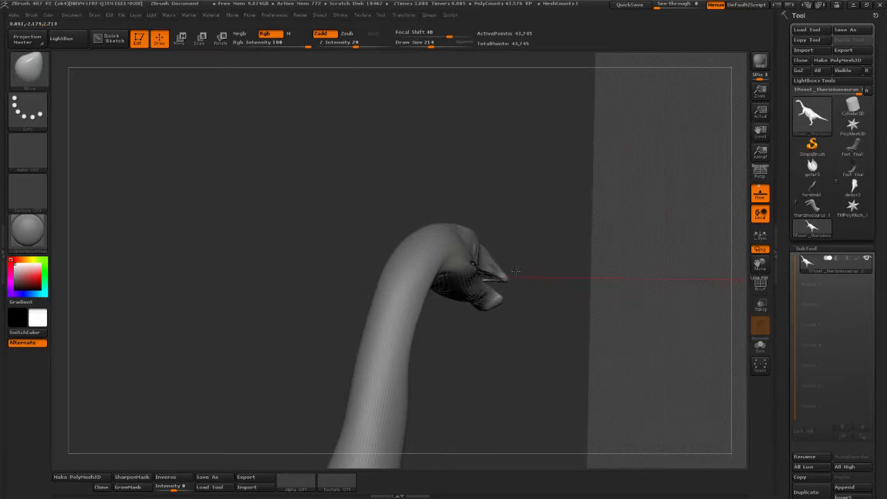
{"action": "mouse_move", "coordinate": [852, 168]}
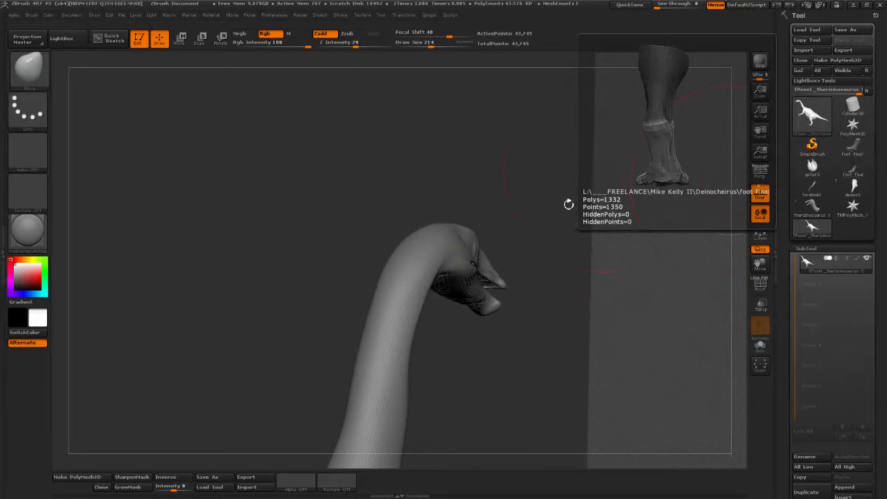
{"action": "left_click_drag", "start_coordinate": [568, 203], "coordinate": [388, 267]}
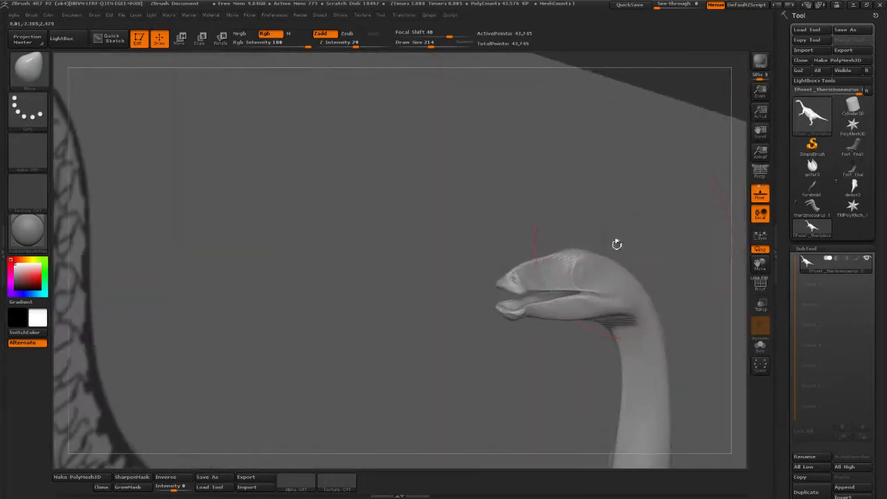
{"action": "left_click_drag", "start_coordinate": [617, 246], "coordinate": [314, 260], "text": "alt"}
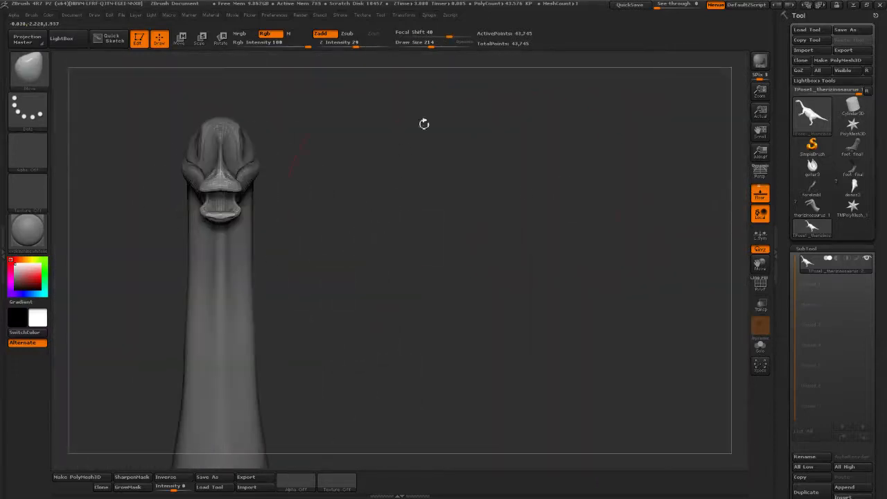
{"action": "left_click_drag", "start_coordinate": [431, 44], "coordinate": [417, 45]}
{"action": "left_click_drag", "start_coordinate": [531, 156], "coordinate": [547, 206], "text": "alt"}
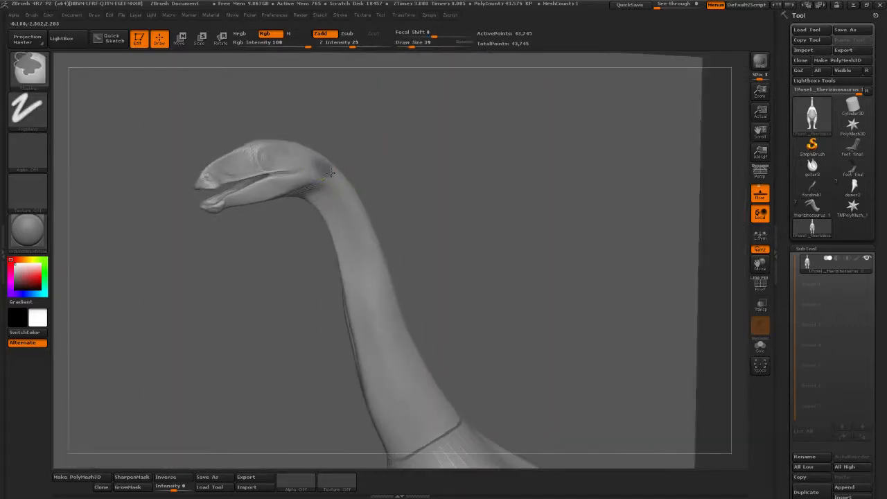
{"action": "mouse_move", "coordinate": [331, 174]}
{"action": "left_mouse_down"}
{"action": "mouse_move", "coordinate": [366, 232]}
{"action": "mouse_move", "coordinate": [378, 284]}
{"action": "left_mouse_up"}
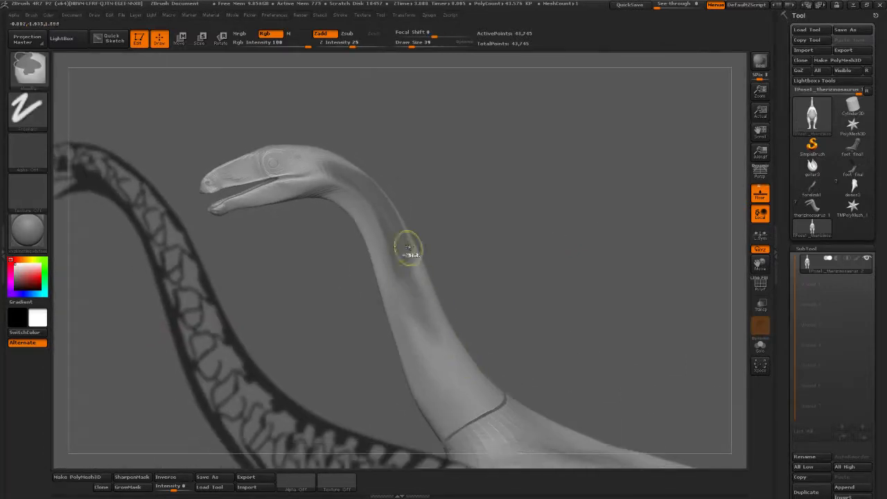
{"action": "left_click_drag", "start_coordinate": [407, 247], "coordinate": [430, 334], "text": "ctrl"}
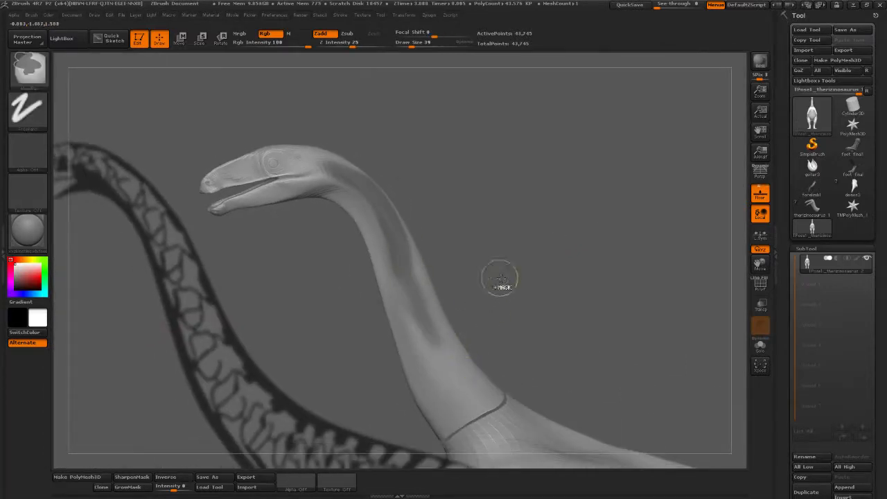
{"action": "left_click", "coordinate": [495, 269], "text": "ctrl"}
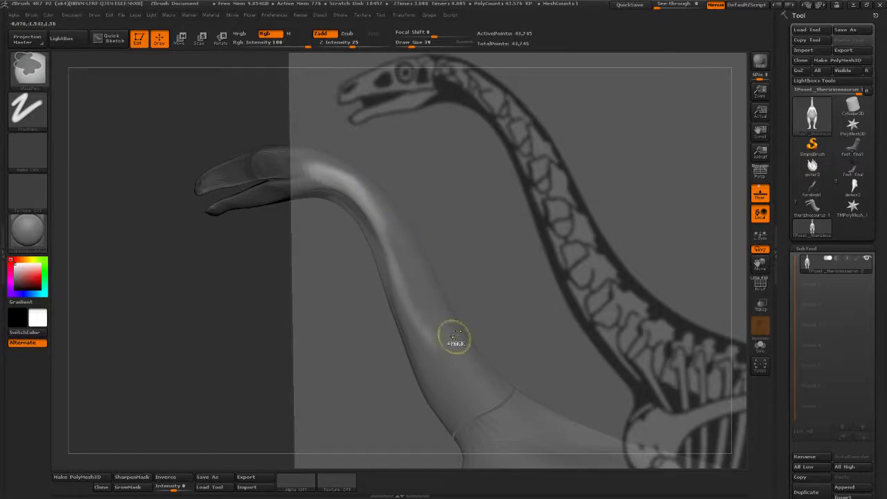
Move the unmasked neck sides far outward symmetrically in the front view, and return to Draw mode
{"action": "left_click_drag", "start_coordinate": [474, 270], "coordinate": [506, 252]}
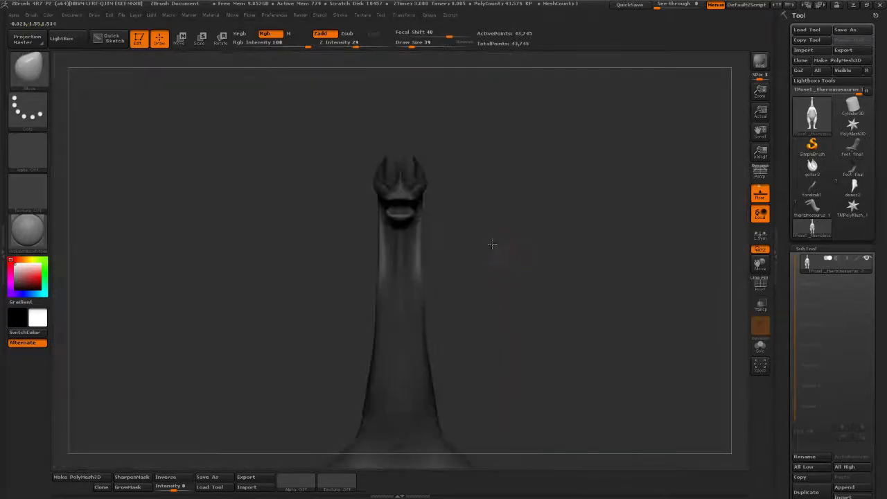
{"action": "key", "text": "w"}
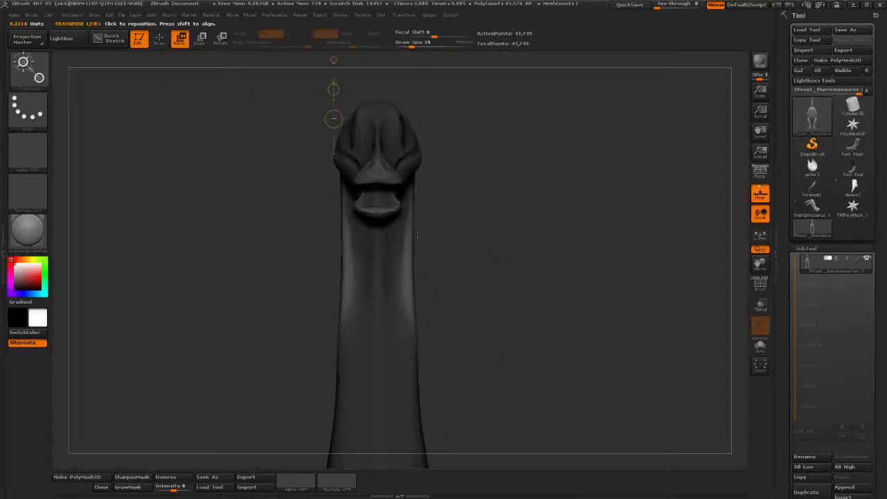
{"action": "left_click_drag", "start_coordinate": [409, 235], "coordinate": [592, 227]}
{"action": "left_click", "coordinate": [159, 40]}
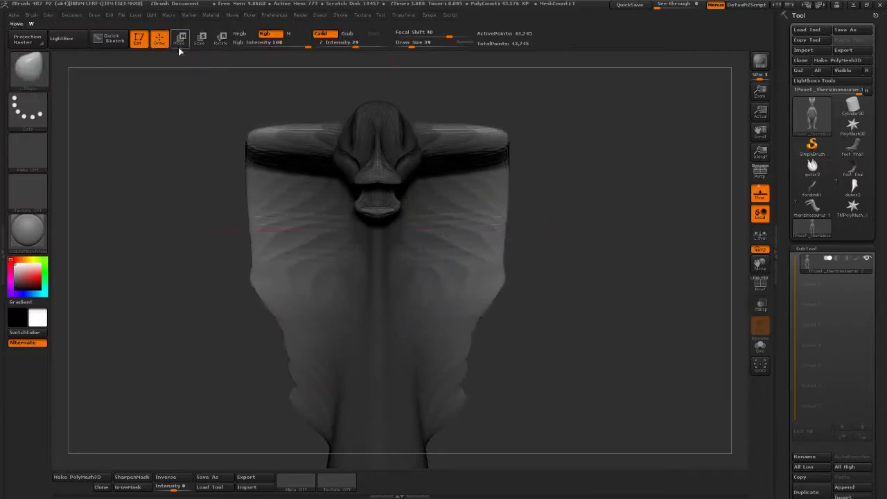
Enlarge the brush, pull the flared neck sides outward below the head and smooth their outer edges
{"action": "left_click_drag", "start_coordinate": [413, 43], "coordinate": [430, 43]}
{"action": "left_click_drag", "start_coordinate": [522, 152], "coordinate": [522, 101], "text": "alt"}
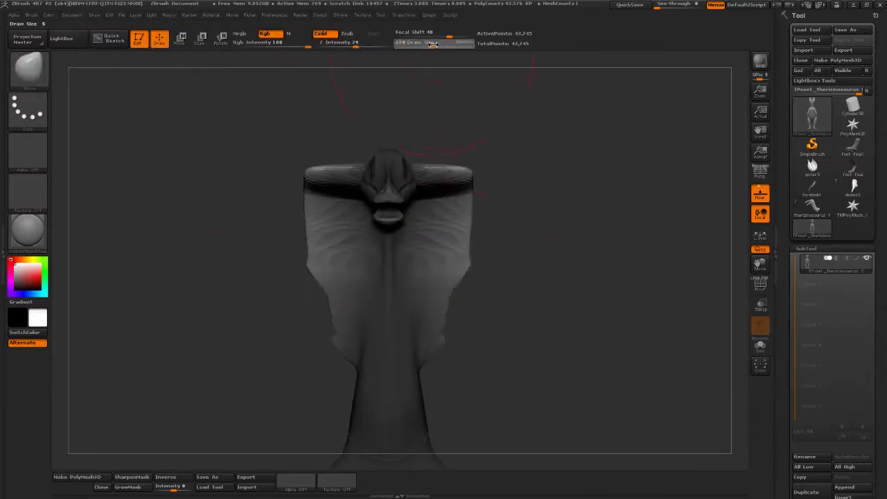
{"action": "left_click_drag", "start_coordinate": [432, 43], "coordinate": [448, 43]}
{"action": "left_click_drag", "start_coordinate": [461, 243], "coordinate": [539, 270]}
{"action": "left_click_drag", "start_coordinate": [489, 258], "coordinate": [459, 241], "text": "shift"}
Widen the flared neck sides with a draw size of 362, and smooth their lower edges with the size at 197
{"action": "left_click_drag", "start_coordinate": [447, 45], "coordinate": [440, 46]}
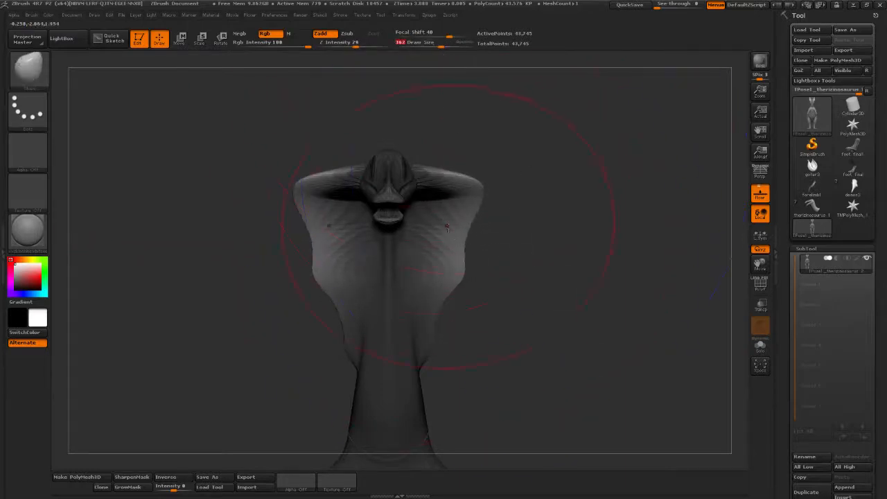
{"action": "mouse_move", "coordinate": [448, 220]}
{"action": "left_mouse_down"}
{"action": "mouse_move", "coordinate": [475, 218]}
{"action": "mouse_move", "coordinate": [485, 228]}
{"action": "left_mouse_up"}
{"action": "left_click", "coordinate": [420, 44]}
{"action": "mouse_move", "coordinate": [486, 267]}
{"action": "left_mouse_down", "text": "shift"}
{"action": "mouse_move", "coordinate": [472, 291]}
{"action": "mouse_move", "coordinate": [478, 256]}
{"action": "mouse_move", "coordinate": [450, 293]}
{"action": "left_mouse_up", "text": "shift"}
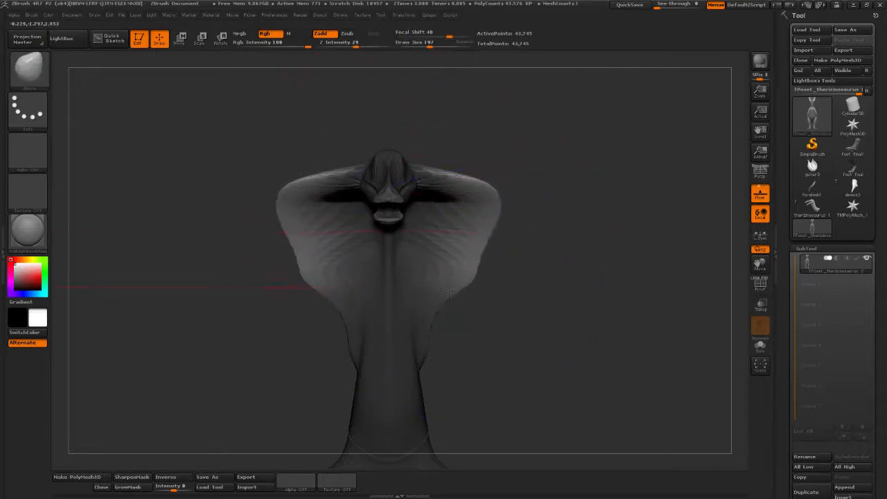
Reshape the outer and lower edges of the flared neck flaps symmetrically with the Move brush, using draw sizes of 105 and about 208
{"action": "left_click", "coordinate": [421, 44]}
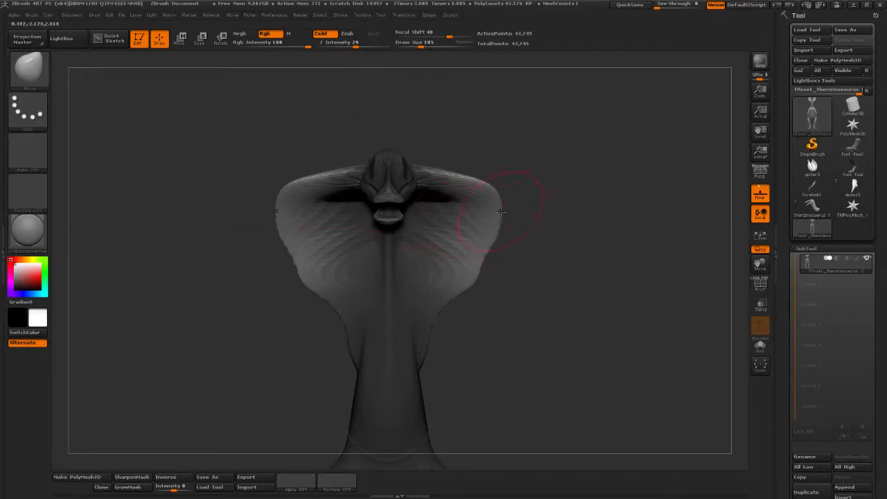
{"action": "left_click_drag", "start_coordinate": [424, 57], "coordinate": [437, 53]}
{"action": "left_click_drag", "start_coordinate": [520, 202], "coordinate": [501, 246]}
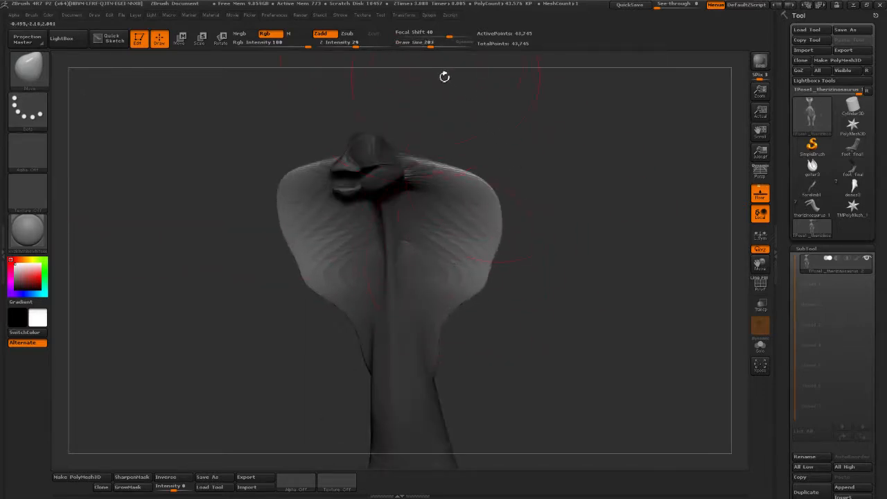
{"action": "left_click", "coordinate": [424, 46]}
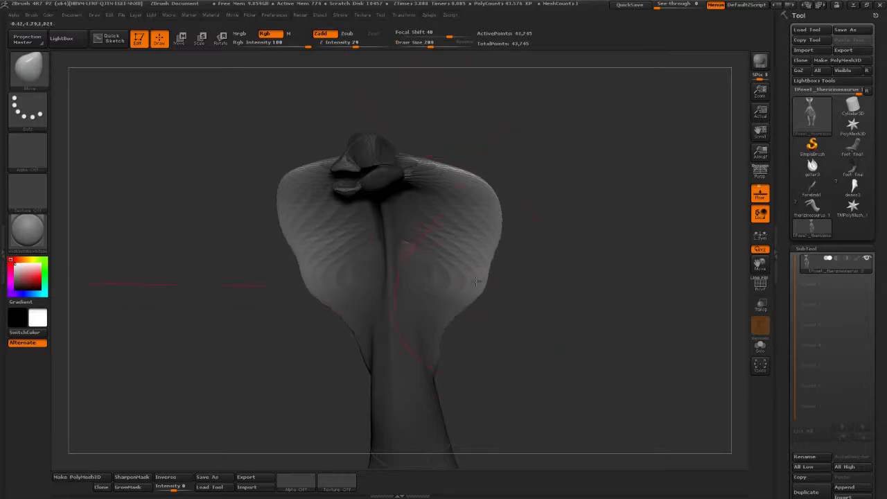
{"action": "left_click_drag", "start_coordinate": [529, 258], "coordinate": [530, 298], "text": "alt"}
{"action": "left_click_drag", "start_coordinate": [493, 273], "coordinate": [479, 277]}
{"action": "mouse_move", "coordinate": [483, 250]}
{"action": "left_mouse_down"}
{"action": "mouse_move", "coordinate": [498, 246]}
{"action": "mouse_move", "coordinate": [508, 224]}
{"action": "left_mouse_up"}
Undo the flaring of the neck sides to restore the slender neck, and clear the mask from the body
{"action": "mouse_move", "coordinate": [537, 267]}
{"action": "left_mouse_down", "text": "alt"}
{"action": "mouse_move", "coordinate": [539, 237]}
{"action": "mouse_move", "coordinate": [580, 214]}
{"action": "mouse_move", "coordinate": [534, 188]}
{"action": "mouse_move", "coordinate": [432, 85]}
{"action": "left_mouse_up", "text": "alt"}
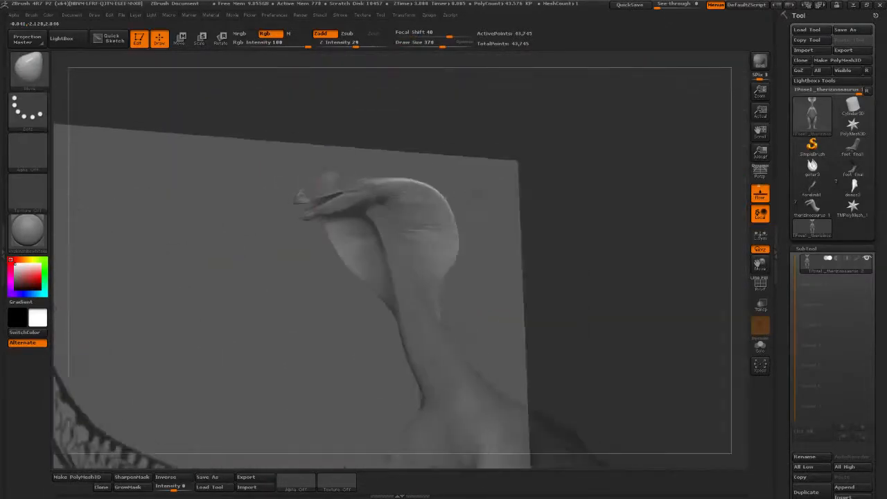
{"action": "left_click_drag", "start_coordinate": [485, 173], "coordinate": [600, 223]}
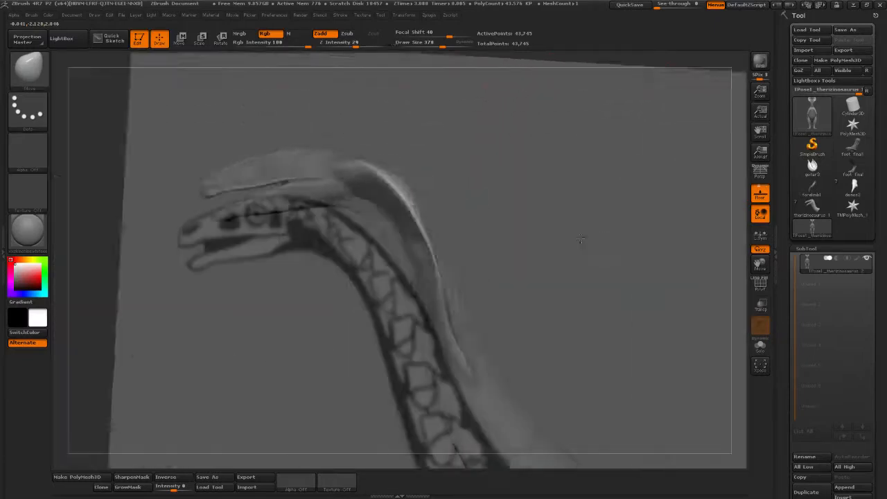
{"action": "left_click_drag", "start_coordinate": [617, 233], "coordinate": [563, 208]}
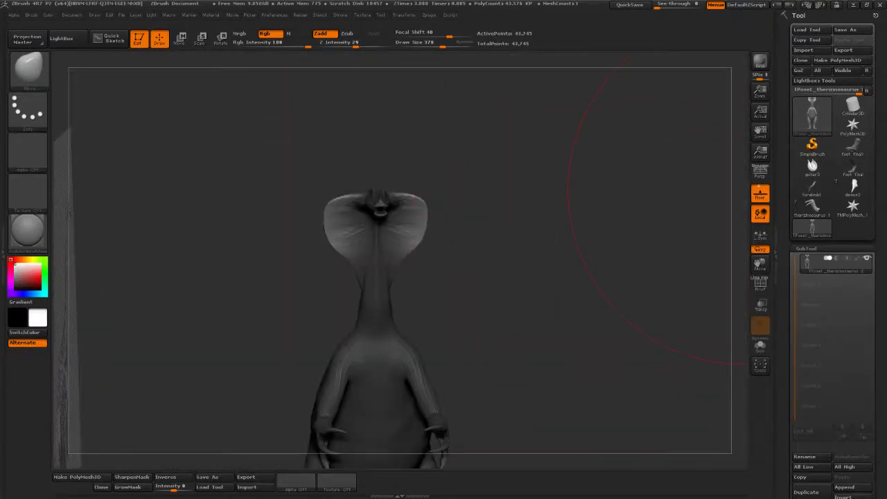
{"action": "left_click_drag", "start_coordinate": [610, 218], "coordinate": [595, 242]}
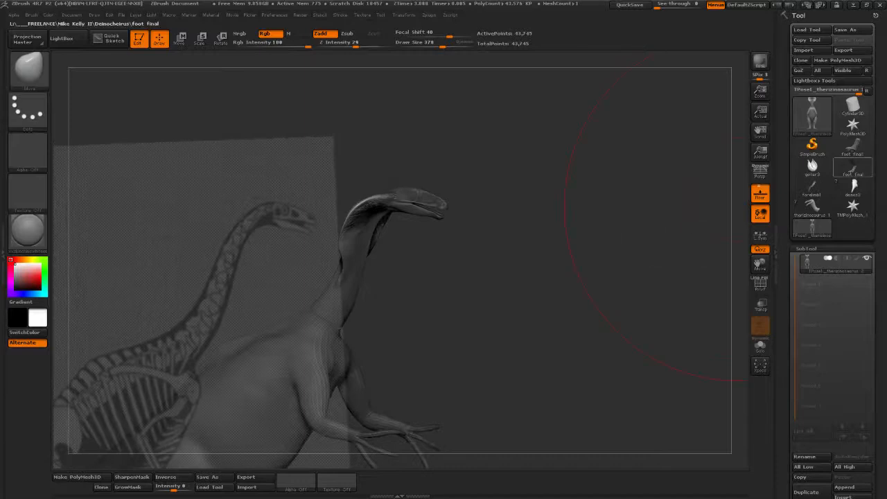
{"action": "mouse_move", "coordinate": [852, 168]}
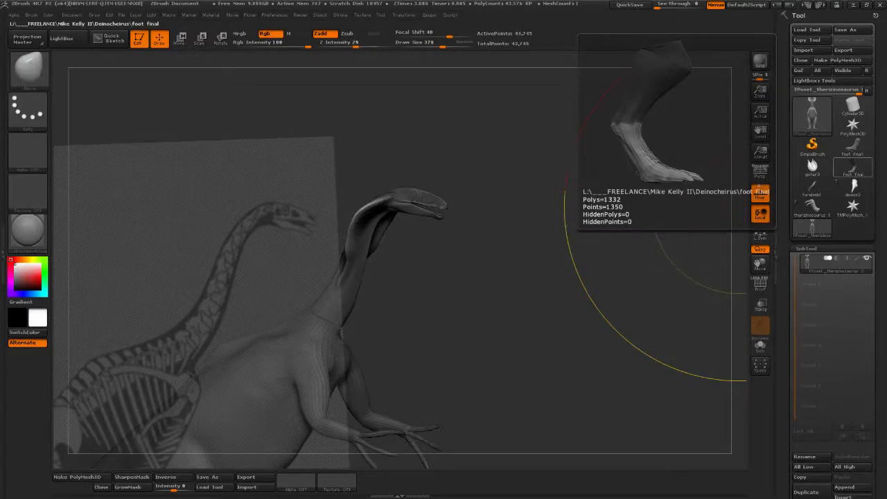
{"action": "key", "text": "ctrl"}
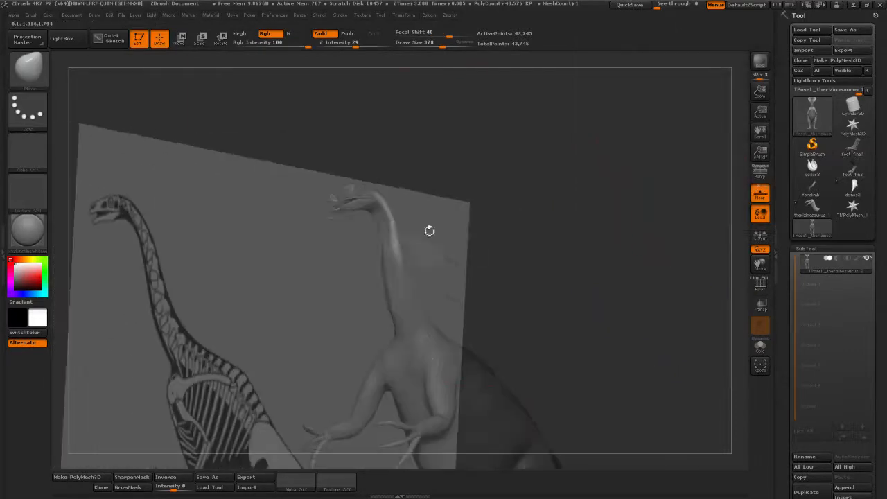
{"action": "left_click", "coordinate": [509, 235]}
{"action": "left_click", "coordinate": [460, 280]}
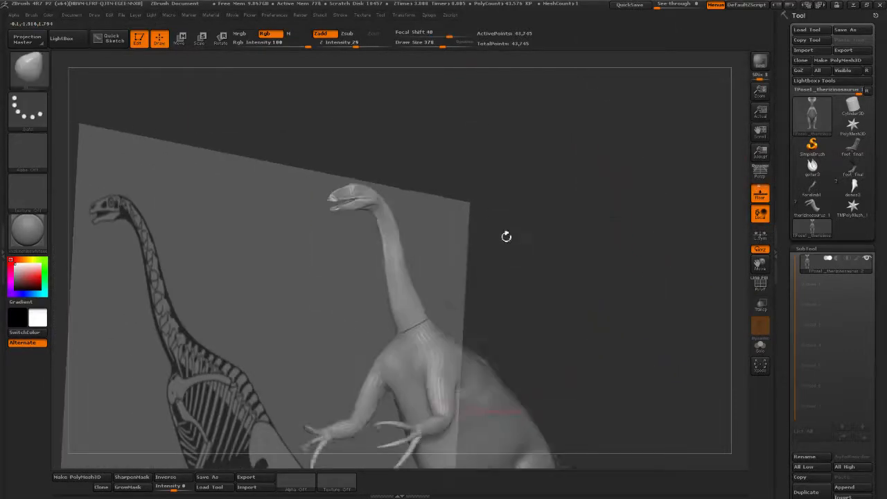
Undo the last remaining head edit, and smooth the upper neck behind the head in side view with a draw size of 251
{"action": "left_click_drag", "start_coordinate": [507, 236], "coordinate": [511, 196], "text": "shift"}
{"action": "left_click_drag", "start_coordinate": [449, 205], "coordinate": [423, 226], "text": "alt"}
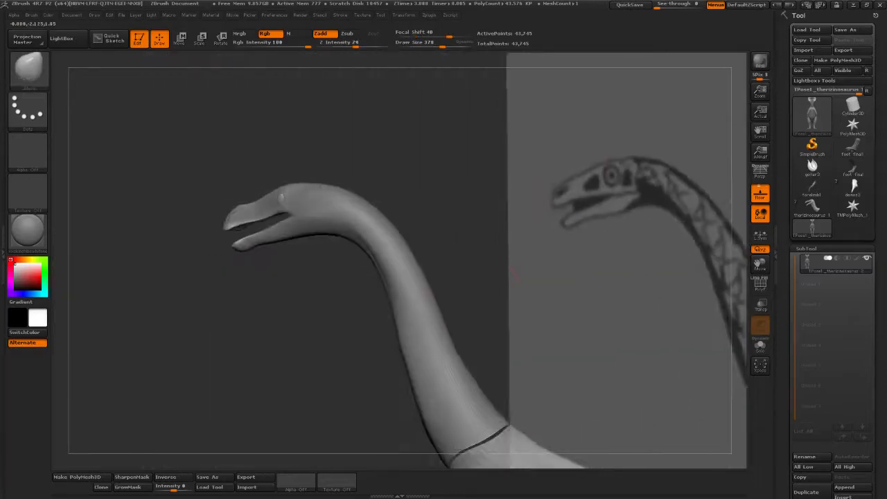
{"action": "left_click_drag", "start_coordinate": [654, 171], "coordinate": [730, 171]}
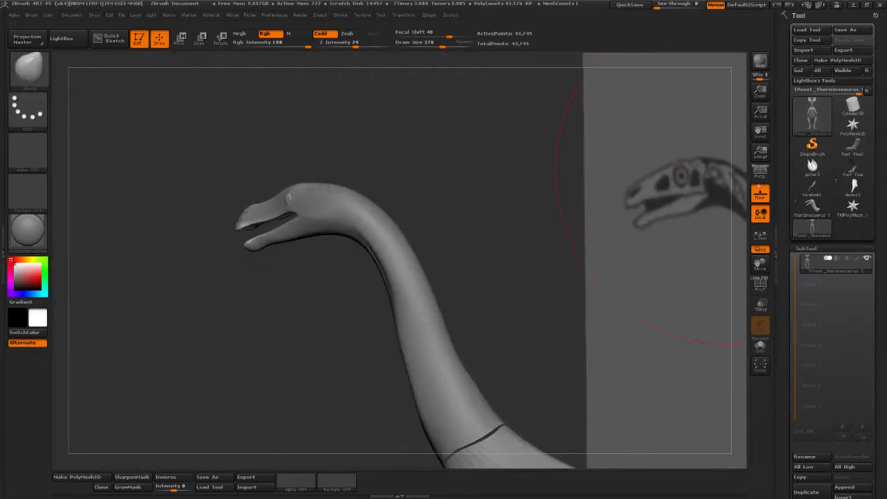
{"action": "key", "text": "ctrl+z"}
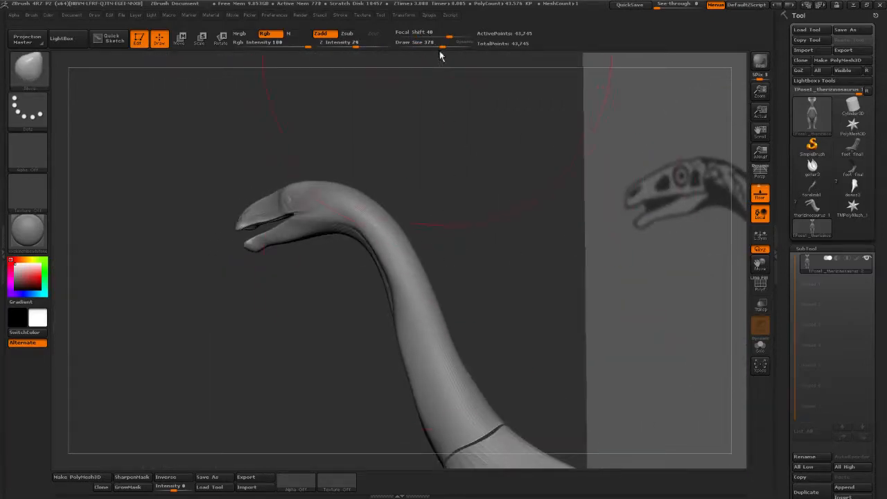
{"action": "left_click_drag", "start_coordinate": [445, 43], "coordinate": [435, 44]}
{"action": "mouse_move", "coordinate": [384, 228]}
{"action": "left_mouse_down", "text": "shift"}
{"action": "mouse_move", "coordinate": [372, 233]}
{"action": "mouse_move", "coordinate": [373, 218]}
{"action": "left_mouse_up", "text": "shift"}
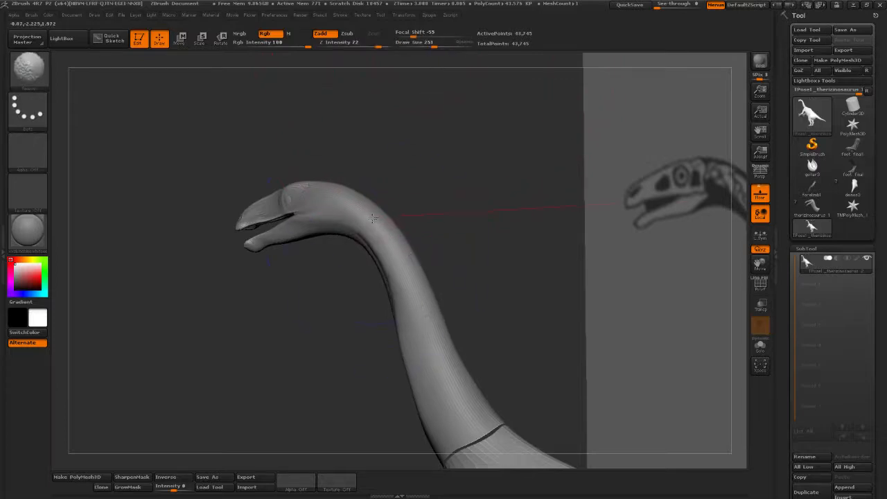
{"action": "mouse_move", "coordinate": [450, 221]}
{"action": "left_mouse_down"}
{"action": "mouse_move", "coordinate": [525, 246]}
{"action": "mouse_move", "coordinate": [549, 292]}
{"action": "mouse_move", "coordinate": [489, 293]}
{"action": "left_mouse_up"}
Inflate the neck gently from the head downward with the Inflat brush at Z intensity 7 and draw size 277
{"action": "key", "text": "b"}
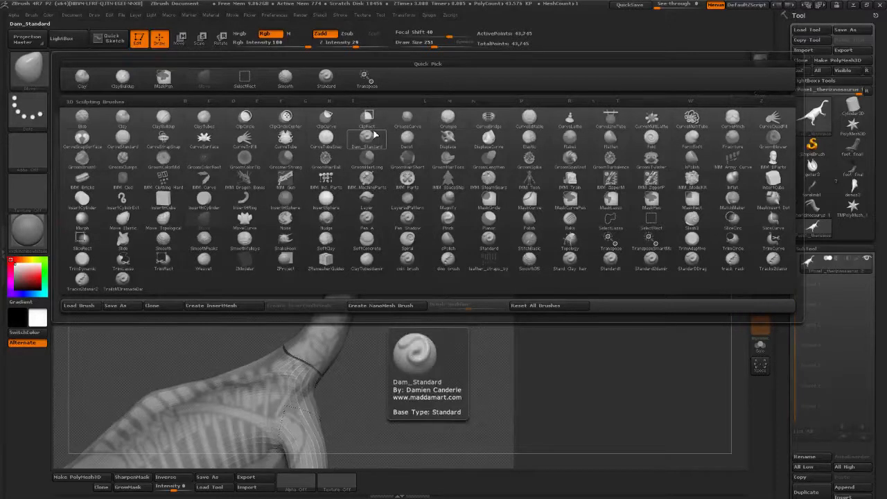
{"action": "key", "text": "i"}
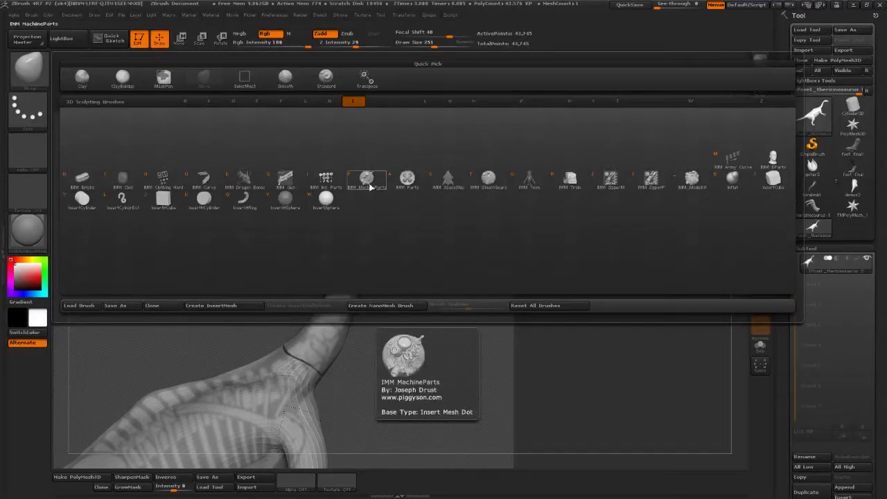
{"action": "left_click", "coordinate": [416, 158]}
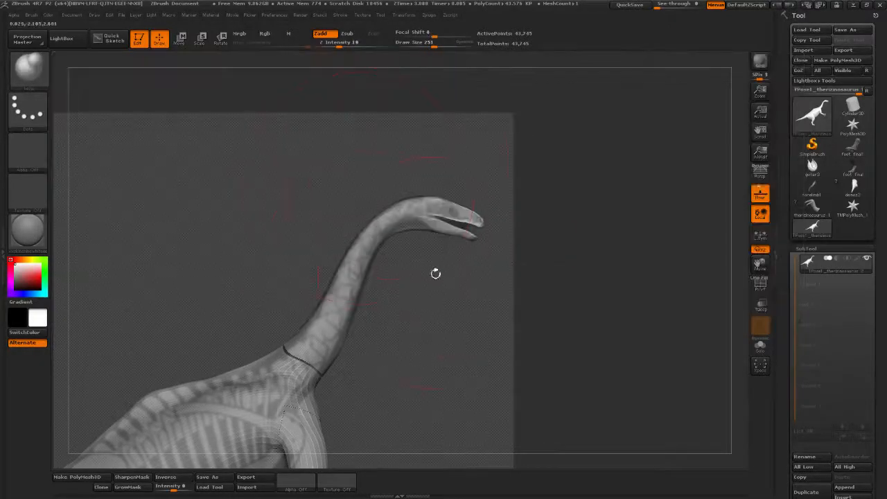
{"action": "left_click_drag", "start_coordinate": [349, 274], "coordinate": [390, 235]}
{"action": "mouse_move", "coordinate": [852, 125]}
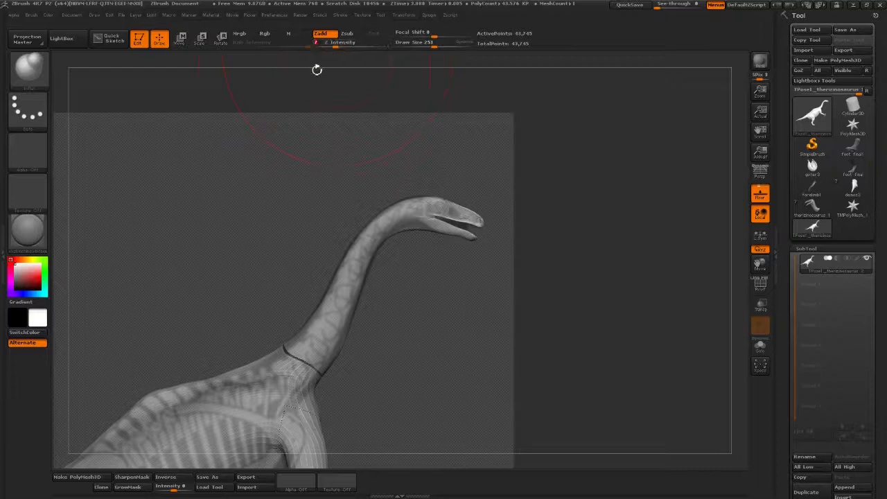
{"action": "left_click_drag", "start_coordinate": [426, 43], "coordinate": [431, 45]}
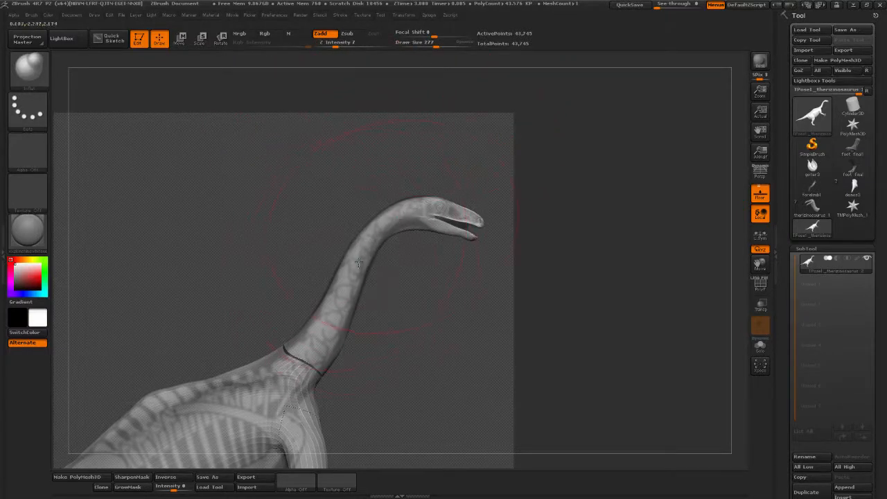
{"action": "left_click_drag", "start_coordinate": [420, 201], "coordinate": [374, 243]}
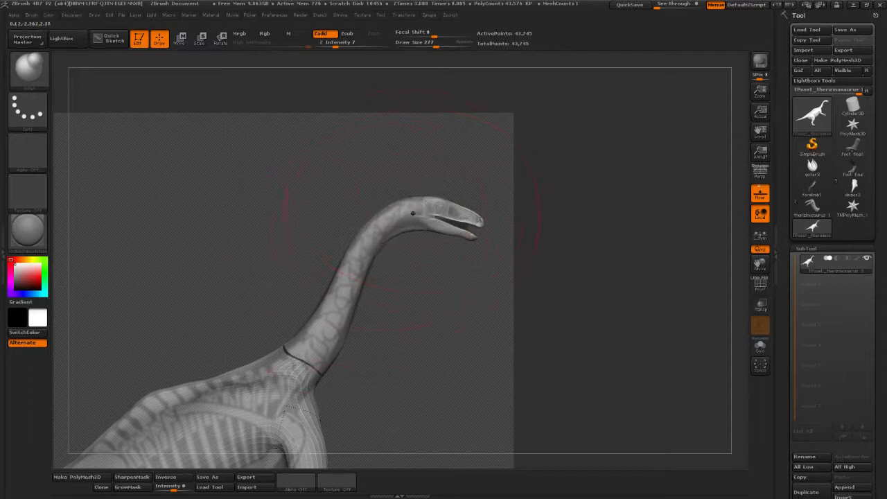
{"action": "left_click_drag", "start_coordinate": [413, 213], "coordinate": [351, 274]}
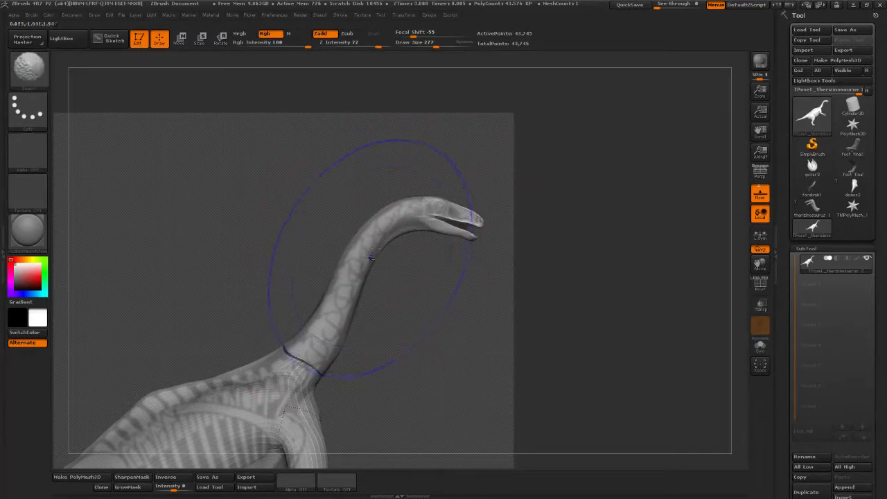
{"action": "mouse_move", "coordinate": [418, 259]}
{"action": "left_mouse_down"}
{"action": "mouse_move", "coordinate": [475, 239]}
{"action": "mouse_move", "coordinate": [469, 247]}
{"action": "mouse_move", "coordinate": [509, 251]}
{"action": "mouse_move", "coordinate": [505, 264]}
{"action": "mouse_move", "coordinate": [485, 258]}
{"action": "left_mouse_up"}
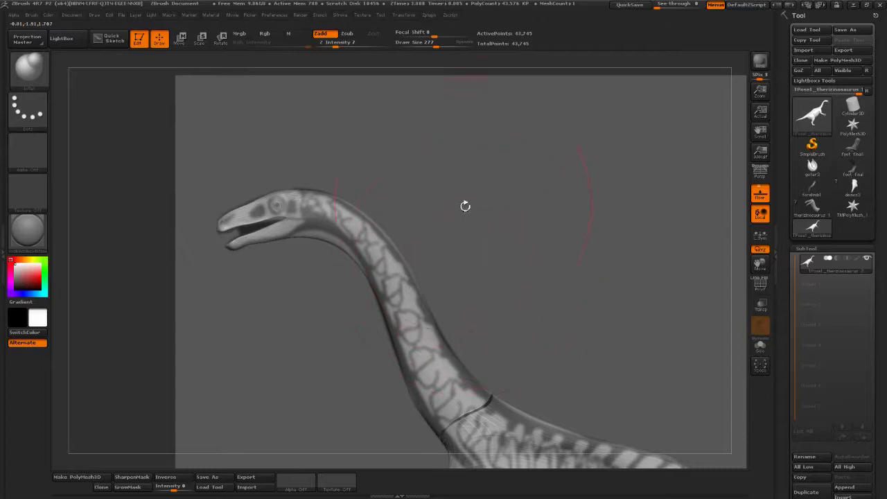
Try to inflate the throat just behind the lower jaw with a draw size of 278
{"action": "left_click", "coordinate": [432, 43]}
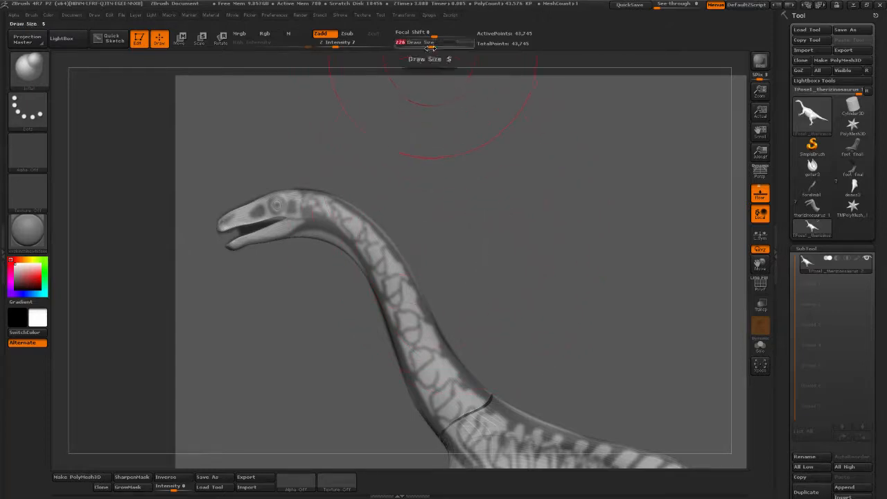
{"action": "left_click", "coordinate": [435, 43]}
{"action": "mouse_move", "coordinate": [501, 187]}
{"action": "left_mouse_down", "text": "alt"}
{"action": "mouse_move", "coordinate": [469, 194]}
{"action": "mouse_move", "coordinate": [459, 179]}
{"action": "left_mouse_up", "text": "alt"}
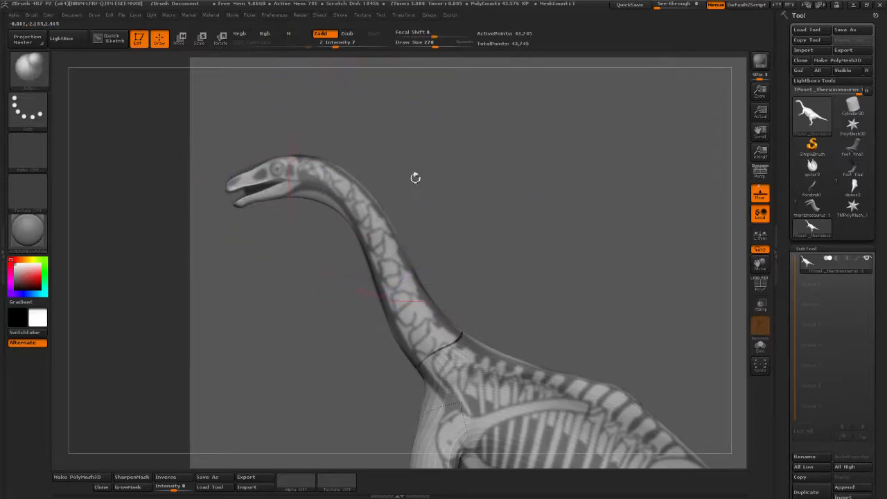
{"action": "left_click_drag", "start_coordinate": [416, 178], "coordinate": [472, 180]}
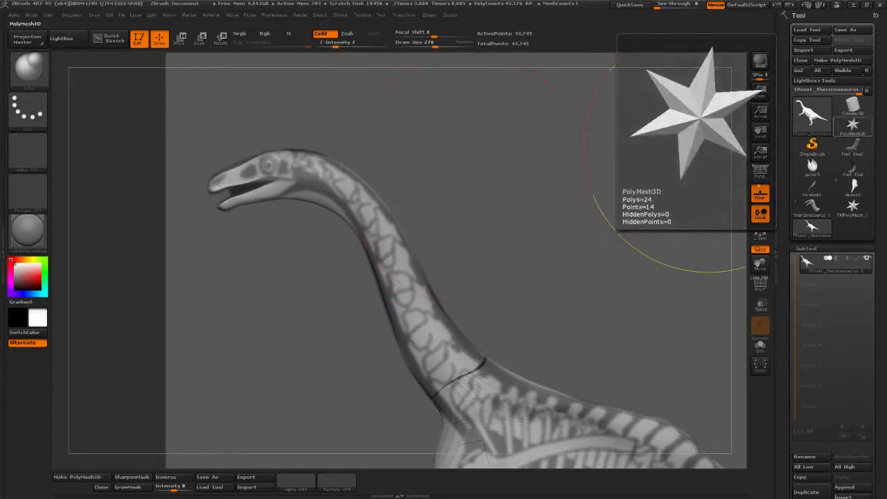
{"action": "left_click", "coordinate": [31, 73]}
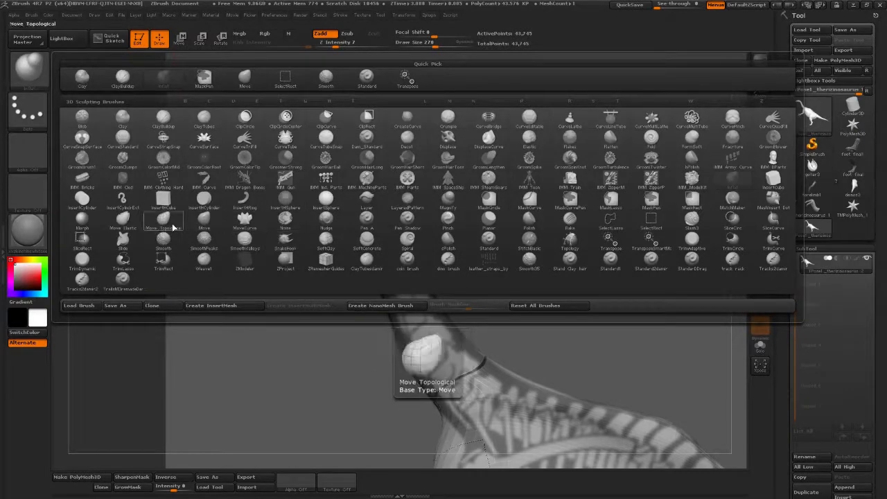
{"action": "left_click", "coordinate": [523, 269]}
{"action": "mouse_move", "coordinate": [454, 186]}
{"action": "left_mouse_down", "text": "alt"}
{"action": "mouse_move", "coordinate": [445, 178]}
{"action": "mouse_move", "coordinate": [479, 212]}
{"action": "mouse_move", "coordinate": [448, 188]}
{"action": "mouse_move", "coordinate": [436, 219]}
{"action": "left_mouse_up", "text": "alt"}
{"action": "left_click_drag", "start_coordinate": [333, 220], "coordinate": [328, 238]}
{"action": "key", "text": "ctrl+z"}
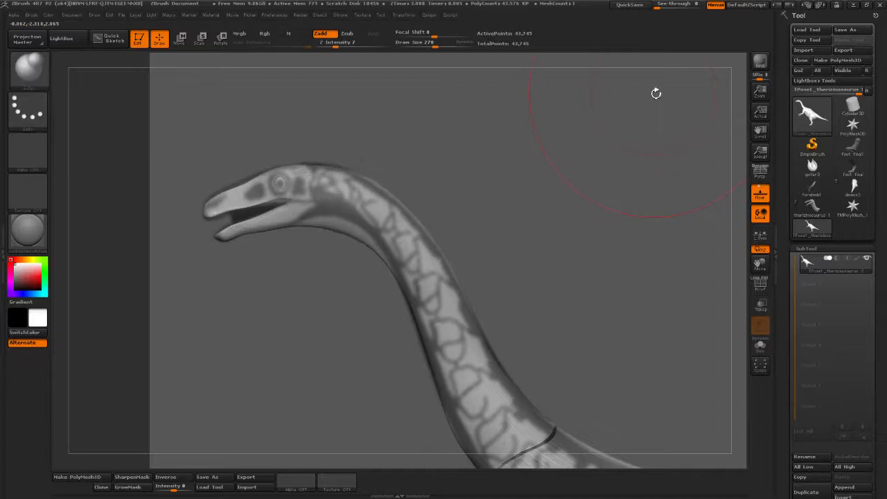
Switch to the Move brush and push the throat behind the lower jaw upward to follow the reference
{"action": "left_click", "coordinate": [38, 81]}
{"action": "left_click", "coordinate": [206, 119]}
{"action": "left_click_drag", "start_coordinate": [352, 222], "coordinate": [350, 199]}
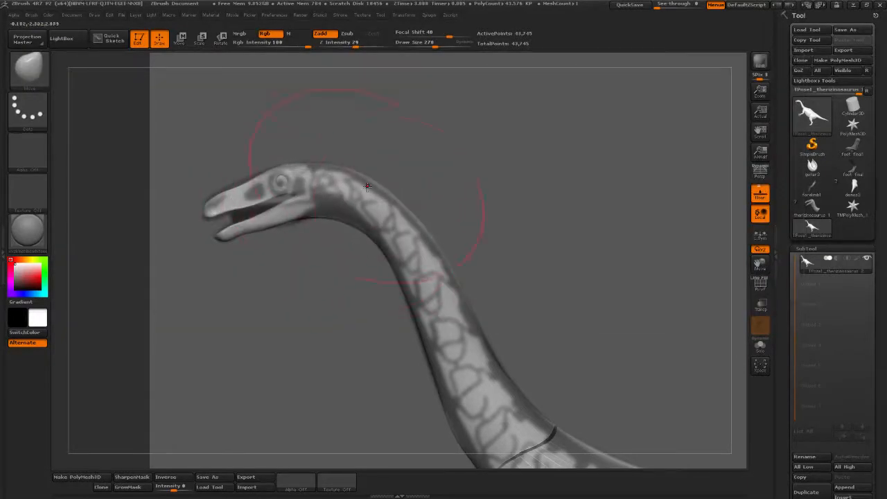
Narrow the bulging sides of the upper neck symmetrically with the Move brush at a draw size of 192
{"action": "left_click_drag", "start_coordinate": [475, 198], "coordinate": [501, 200]}
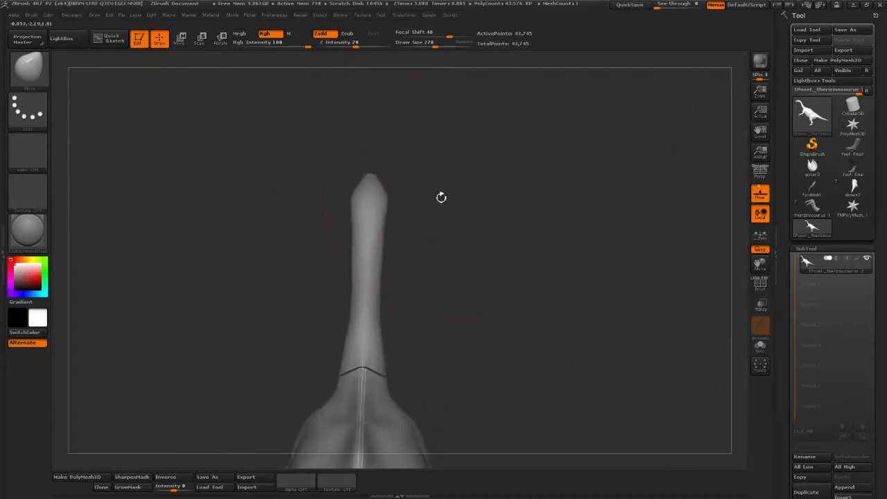
{"action": "mouse_move", "coordinate": [438, 209]}
{"action": "left_mouse_down"}
{"action": "mouse_move", "coordinate": [456, 221]}
{"action": "mouse_move", "coordinate": [427, 203]}
{"action": "left_mouse_up"}
{"action": "left_click_drag", "start_coordinate": [447, 42], "coordinate": [436, 43]}
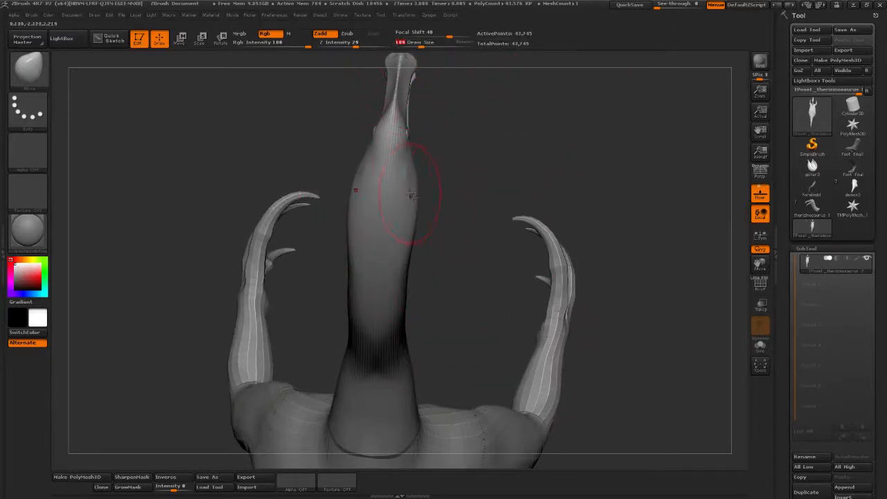
{"action": "left_click_drag", "start_coordinate": [422, 42], "coordinate": [429, 42]}
{"action": "left_click_drag", "start_coordinate": [415, 193], "coordinate": [405, 209]}
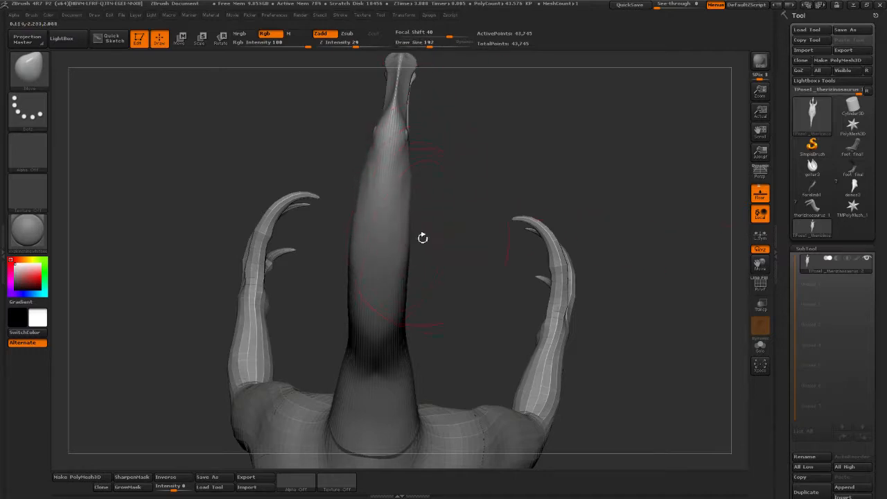
{"action": "mouse_move", "coordinate": [422, 238]}
{"action": "left_mouse_down"}
{"action": "mouse_move", "coordinate": [414, 253]}
{"action": "mouse_move", "coordinate": [451, 291]}
{"action": "mouse_move", "coordinate": [458, 221]}
{"action": "mouse_move", "coordinate": [423, 296]}
{"action": "mouse_move", "coordinate": [416, 341]}
{"action": "mouse_move", "coordinate": [430, 291]}
{"action": "left_mouse_up"}
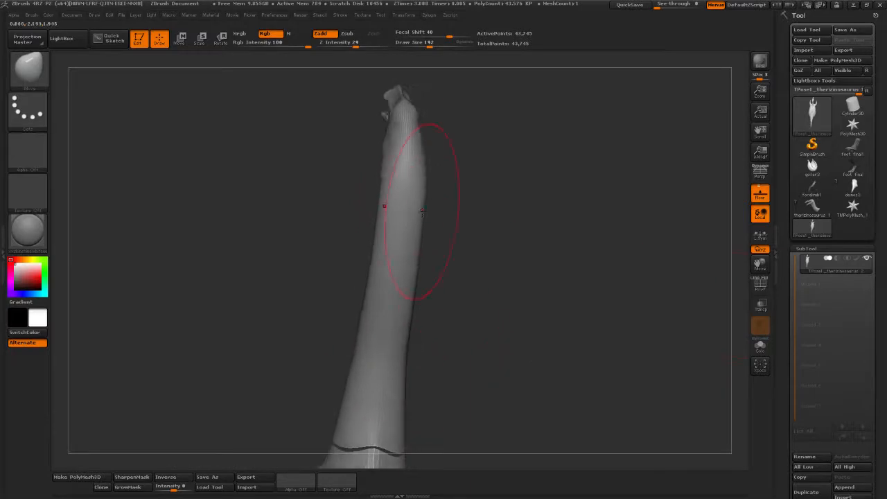
{"action": "mouse_move", "coordinate": [425, 252]}
{"action": "left_mouse_down"}
{"action": "mouse_move", "coordinate": [417, 245]}
{"action": "mouse_move", "coordinate": [463, 229]}
{"action": "mouse_move", "coordinate": [527, 232]}
{"action": "mouse_move", "coordinate": [481, 222]}
{"action": "mouse_move", "coordinate": [456, 201]}
{"action": "left_mouse_up"}
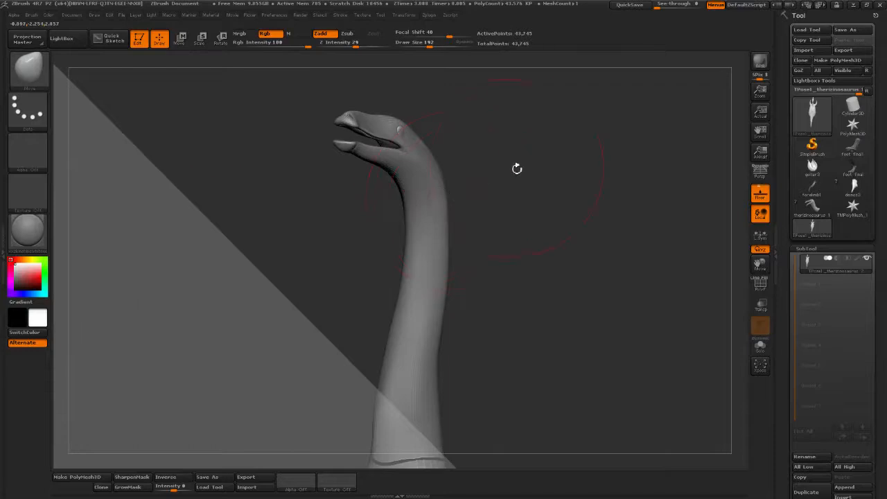
Inflate the top and sides of the snout between the eyes and beak with the Inflat brush at a draw size of 65
{"action": "left_click_drag", "start_coordinate": [517, 168], "coordinate": [499, 239]}
{"action": "left_click", "coordinate": [28, 68]}
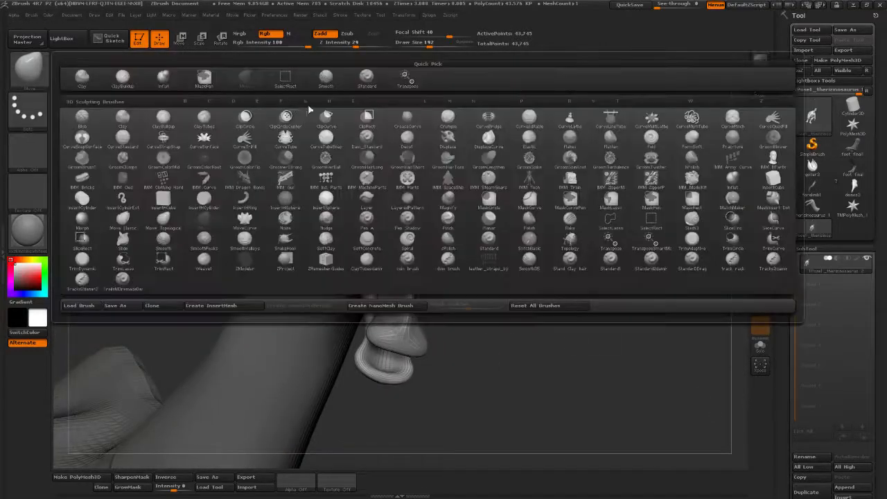
{"action": "left_click", "coordinate": [170, 82]}
{"action": "left_click_drag", "start_coordinate": [462, 44], "coordinate": [416, 43]}
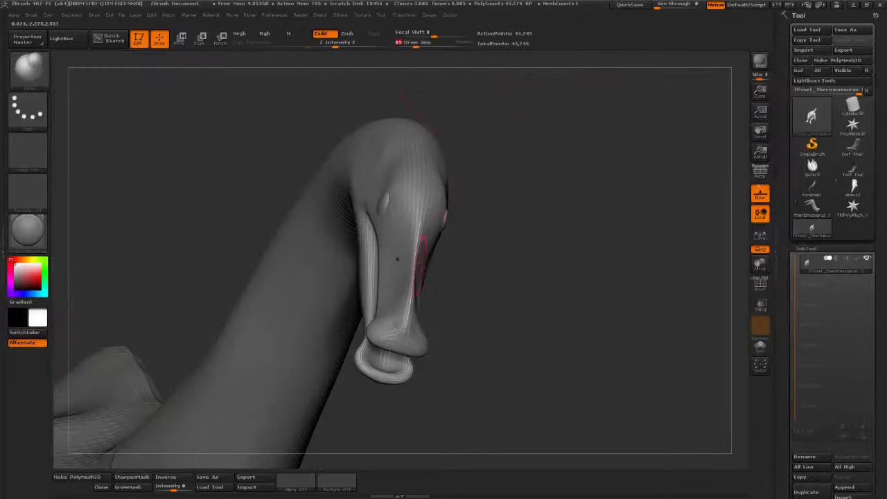
{"action": "mouse_move", "coordinate": [405, 268]}
{"action": "left_mouse_down"}
{"action": "mouse_move", "coordinate": [393, 289]}
{"action": "mouse_move", "coordinate": [405, 228]}
{"action": "mouse_move", "coordinate": [377, 323]}
{"action": "mouse_move", "coordinate": [394, 314]}
{"action": "mouse_move", "coordinate": [416, 320]}
{"action": "left_mouse_up"}
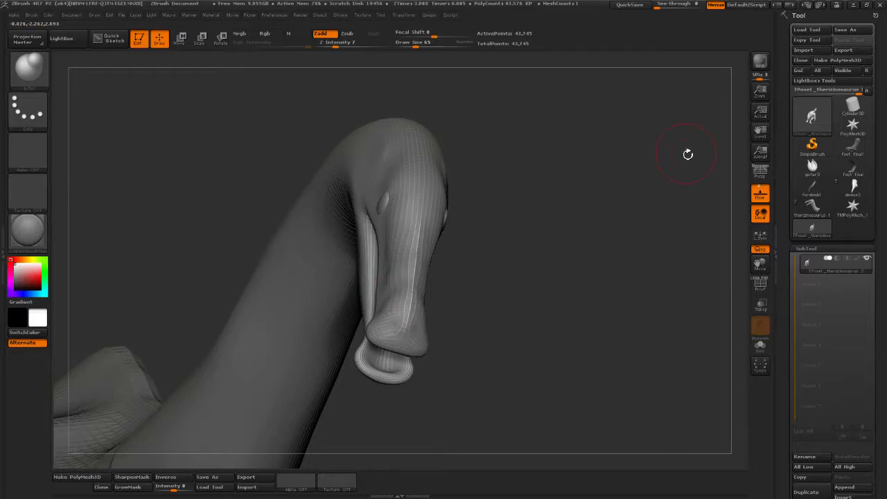
{"action": "left_click_drag", "start_coordinate": [523, 262], "coordinate": [401, 323]}
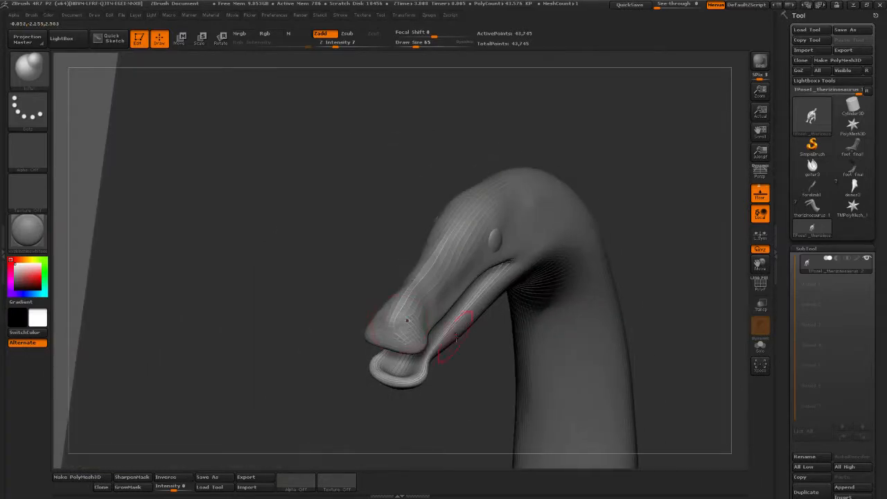
Inflate the lower jaw and the cheek behind the mouth corner gently with the Inflat brush at Z intensity 7
{"action": "left_click_drag", "start_coordinate": [456, 338], "coordinate": [463, 383]}
{"action": "left_click_drag", "start_coordinate": [587, 357], "coordinate": [512, 284], "text": "alt"}
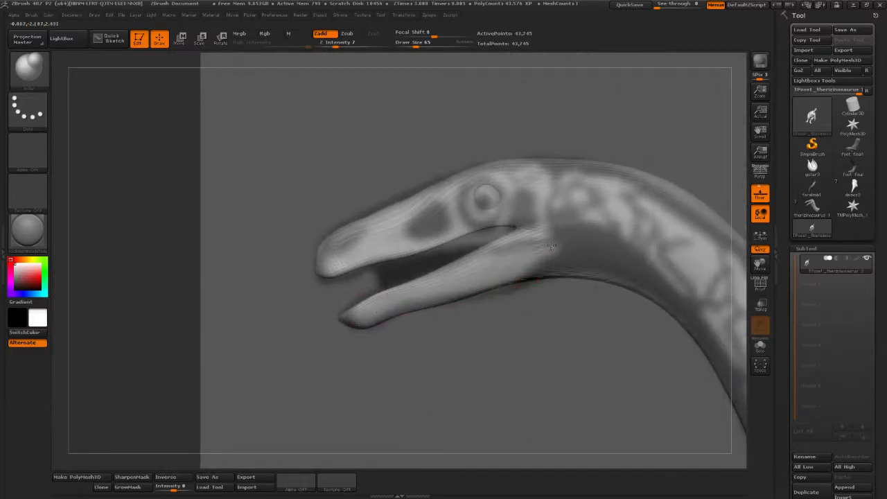
{"action": "left_click_drag", "start_coordinate": [555, 321], "coordinate": [544, 313]}
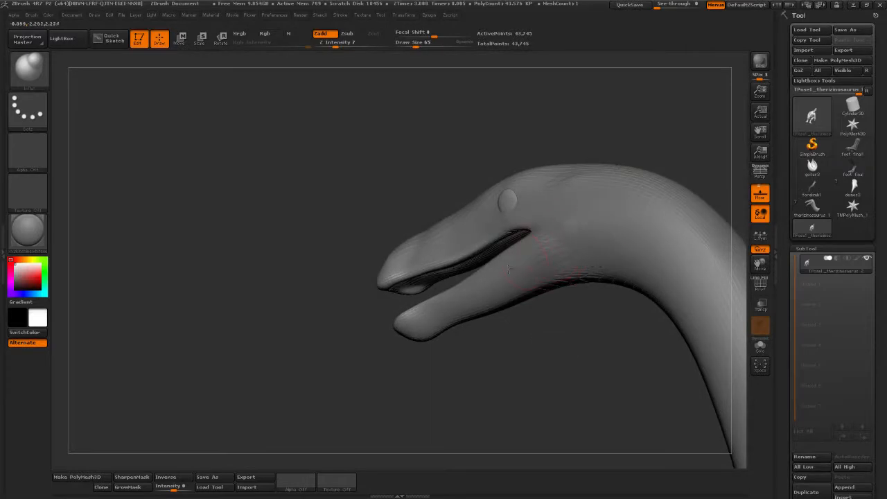
{"action": "left_click_drag", "start_coordinate": [557, 238], "coordinate": [545, 264]}
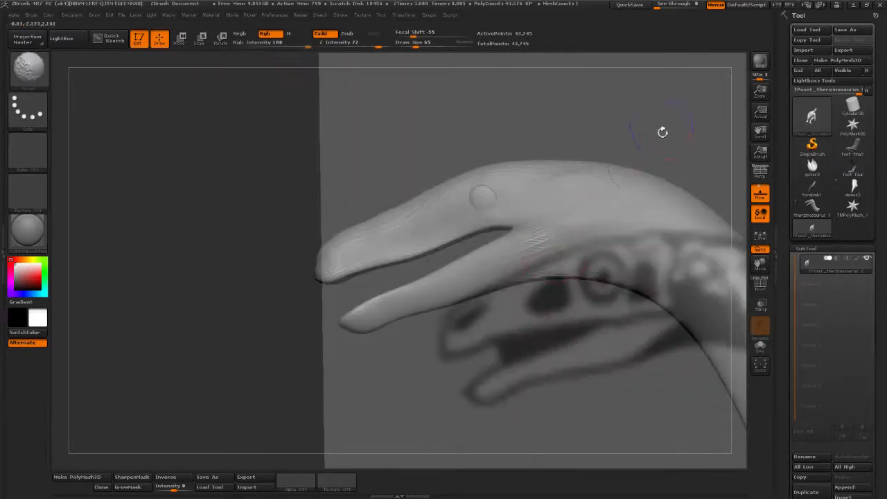
{"action": "left_click_drag", "start_coordinate": [617, 133], "coordinate": [76, 91]}
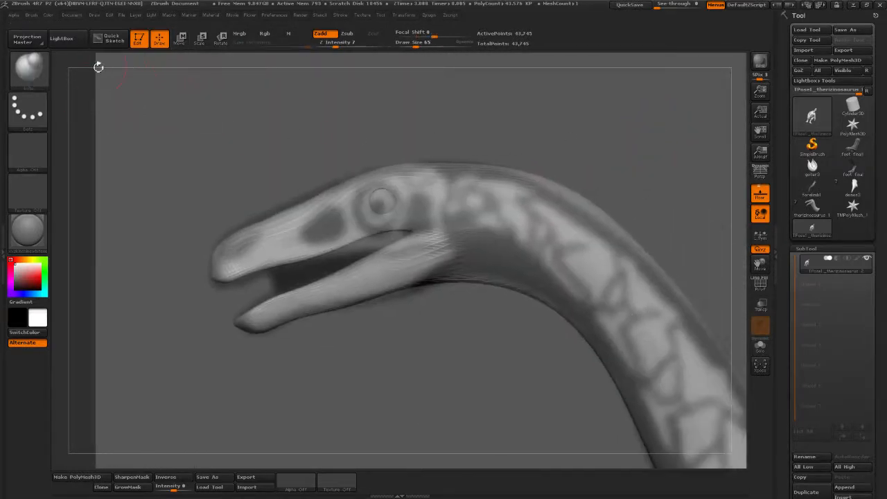
Switch to the Move brush at a draw size of 47 and smooth the cheek and throat around the mouth corner
{"action": "left_click", "coordinate": [30, 69]}
{"action": "left_click", "coordinate": [232, 79]}
{"action": "left_click", "coordinate": [414, 44]}
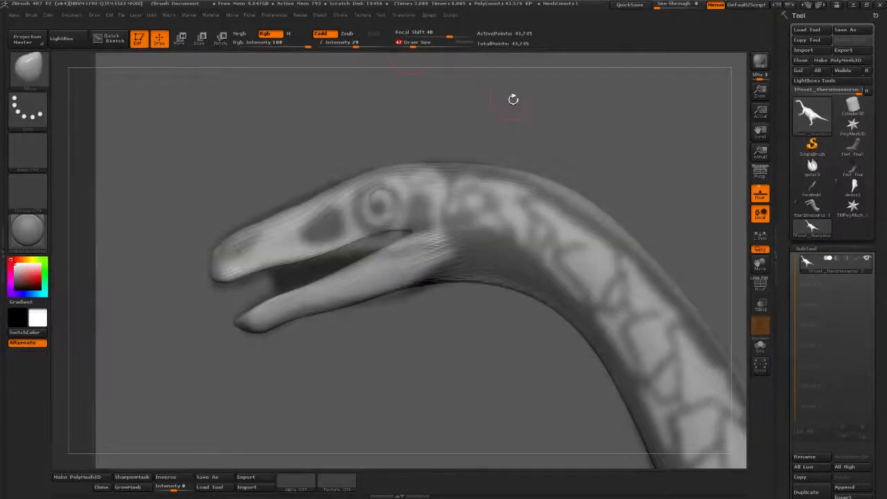
{"action": "left_click_drag", "start_coordinate": [513, 99], "coordinate": [436, 102]}
{"action": "left_click_drag", "start_coordinate": [473, 226], "coordinate": [433, 273], "text": "shift"}
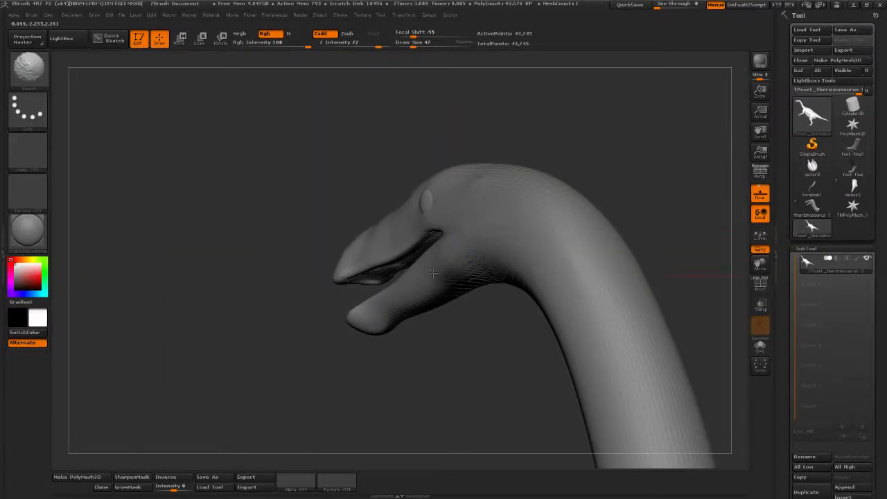
{"action": "left_click_drag", "start_coordinate": [607, 164], "coordinate": [579, 194]}
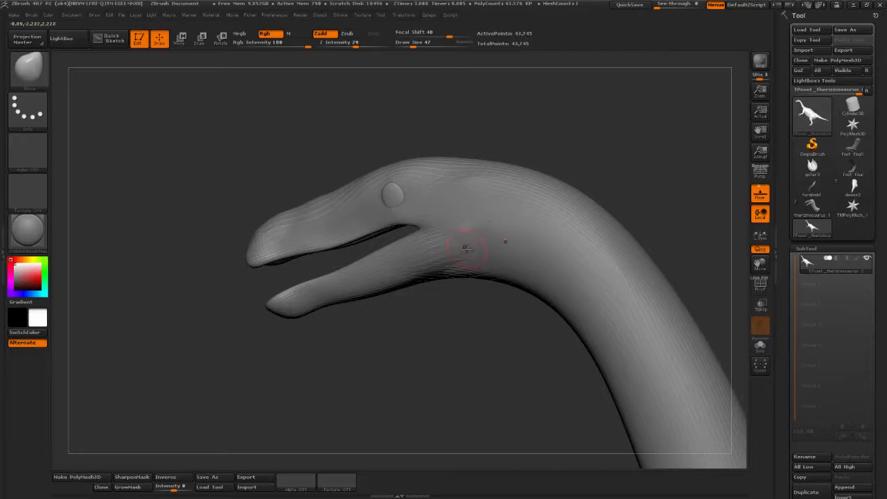
{"action": "left_click_drag", "start_coordinate": [594, 170], "coordinate": [485, 250], "text": "shift"}
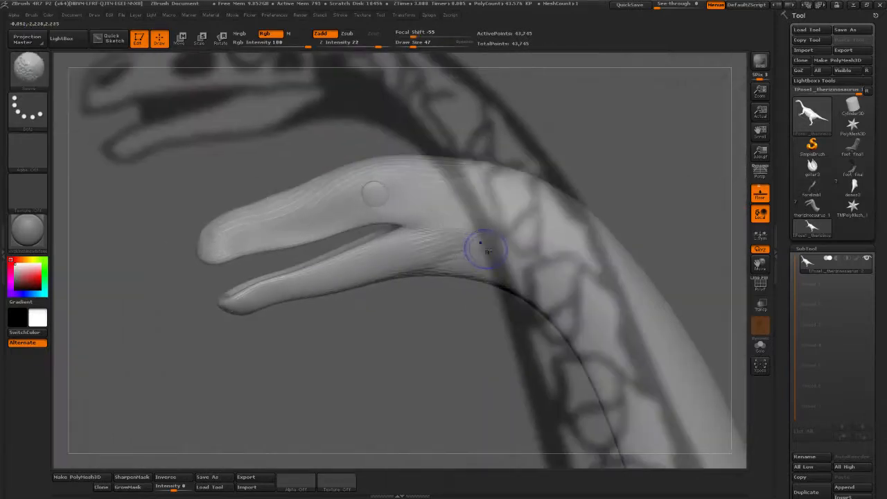
{"action": "mouse_move", "coordinate": [600, 197]}
{"action": "left_mouse_down"}
{"action": "mouse_move", "coordinate": [635, 200]}
{"action": "mouse_move", "coordinate": [679, 301]}
{"action": "mouse_move", "coordinate": [678, 288]}
{"action": "left_mouse_up"}
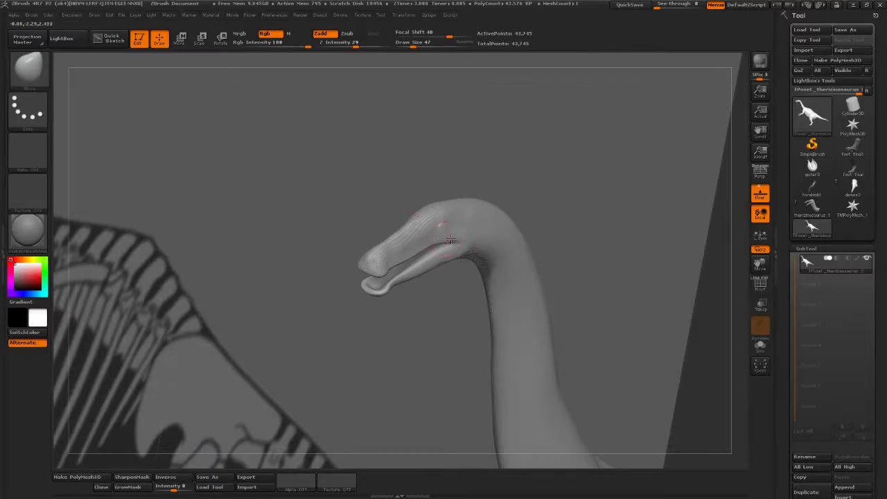
{"action": "left_click_drag", "start_coordinate": [548, 199], "coordinate": [570, 255]}
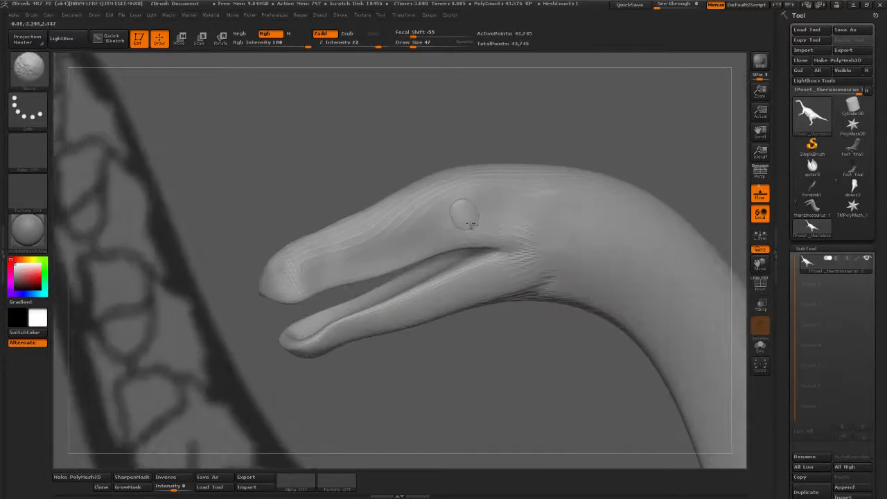
{"action": "left_click_drag", "start_coordinate": [557, 180], "coordinate": [623, 183]}
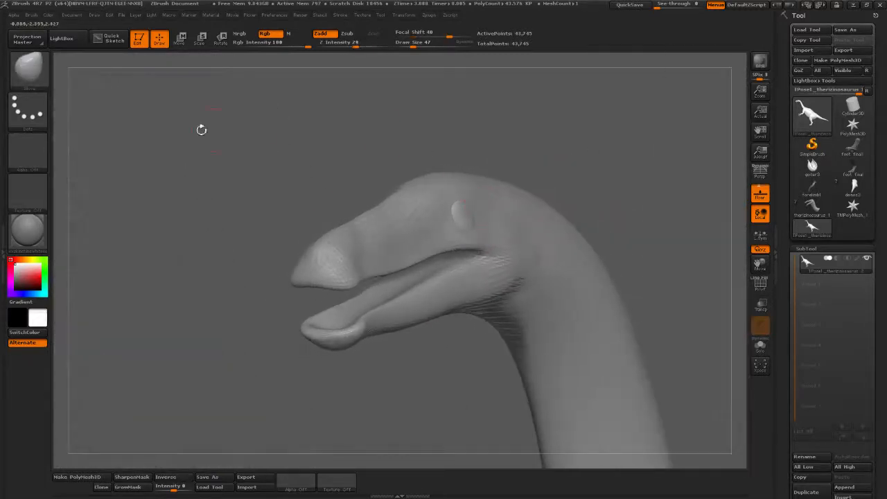
Reposition the eyeballs on the head with the Move Topological brush at a draw size of 118
{"action": "left_click", "coordinate": [31, 69]}
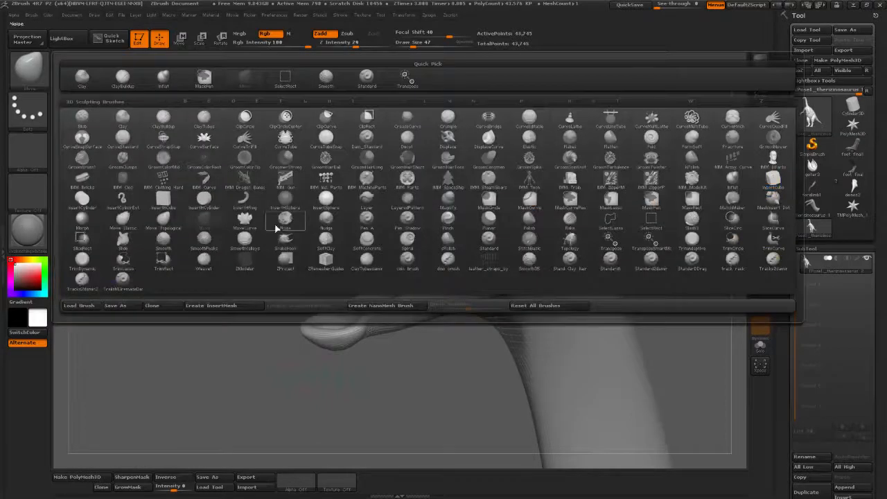
{"action": "left_click", "coordinate": [164, 226]}
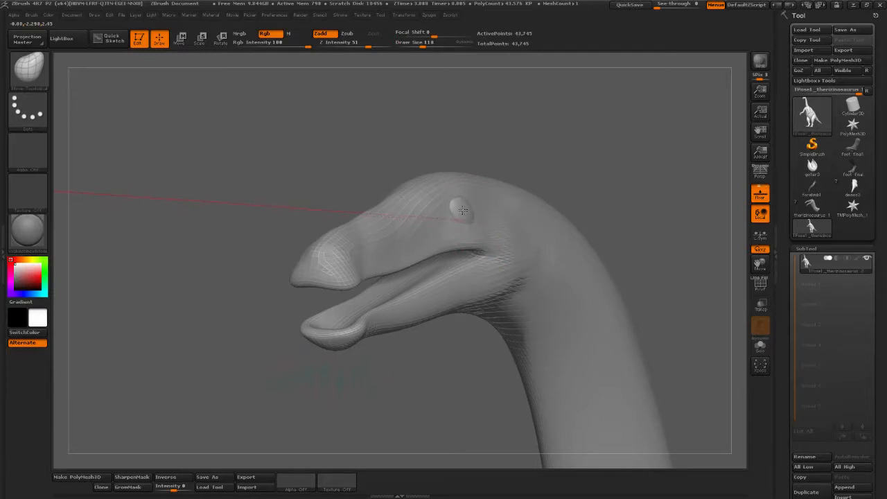
{"action": "left_click_drag", "start_coordinate": [571, 174], "coordinate": [474, 216]}
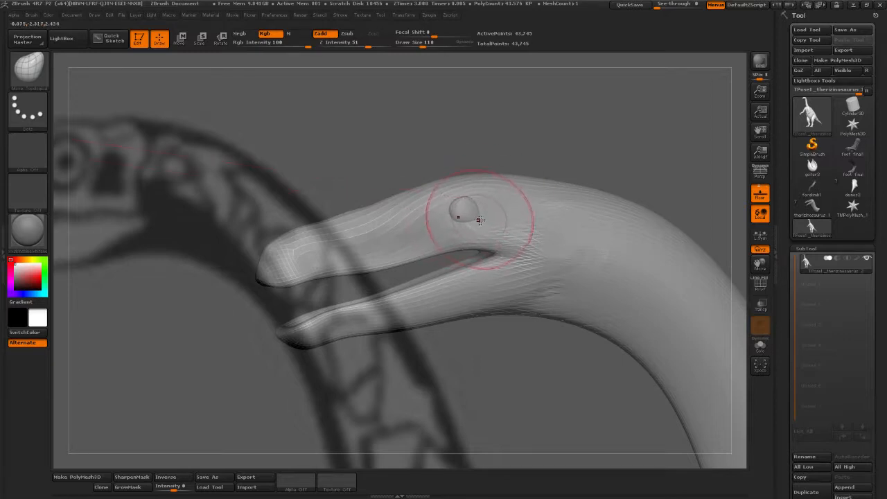
{"action": "mouse_move", "coordinate": [496, 167]}
{"action": "left_mouse_down"}
{"action": "mouse_move", "coordinate": [510, 164]}
{"action": "mouse_move", "coordinate": [505, 147]}
{"action": "left_mouse_up"}
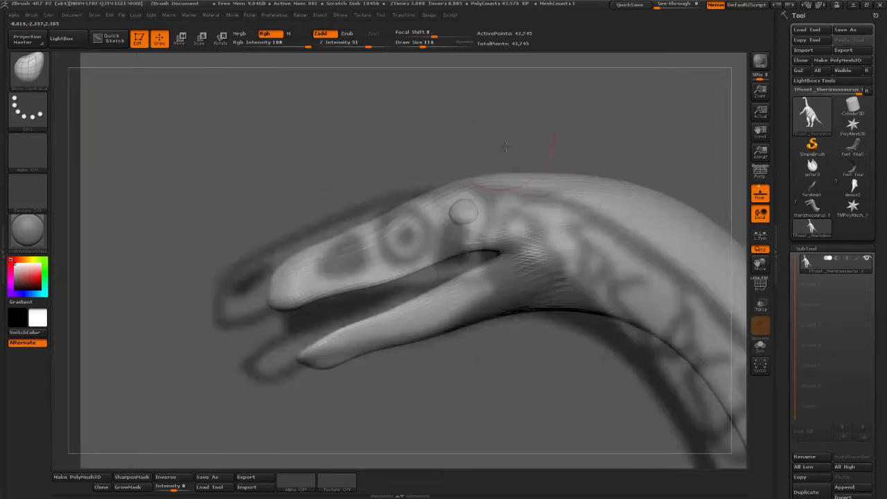
{"action": "left_click", "coordinate": [407, 15]}
{"action": "mouse_move", "coordinate": [427, 15]}
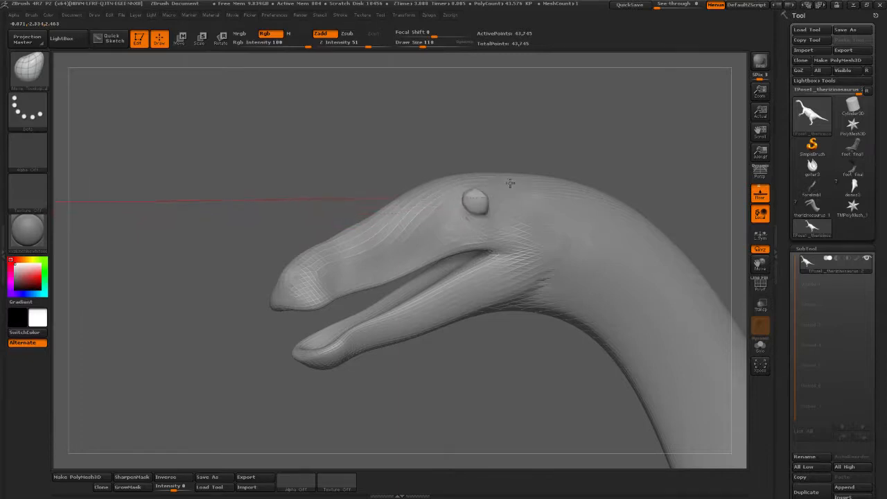
{"action": "mouse_move", "coordinate": [509, 183]}
{"action": "left_mouse_down"}
{"action": "mouse_move", "coordinate": [518, 188]}
{"action": "mouse_move", "coordinate": [516, 209]}
{"action": "mouse_move", "coordinate": [446, 223]}
{"action": "left_mouse_up"}
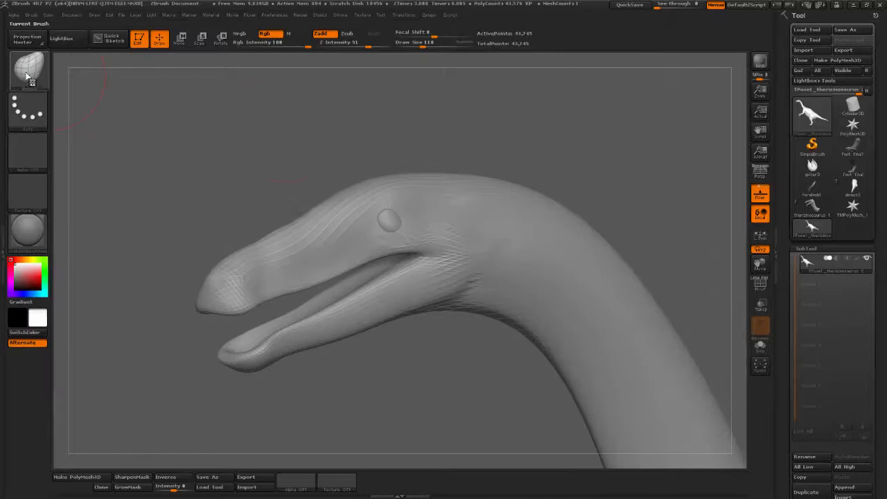
Adjust the width of the head and upper neck behind the eyes with the Move brush at a draw size of 118
{"action": "left_click", "coordinate": [28, 67]}
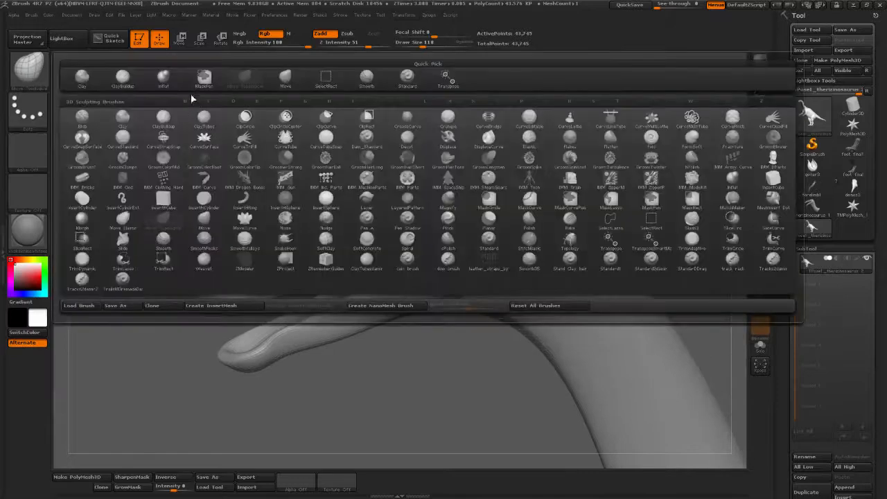
{"action": "left_click", "coordinate": [286, 78]}
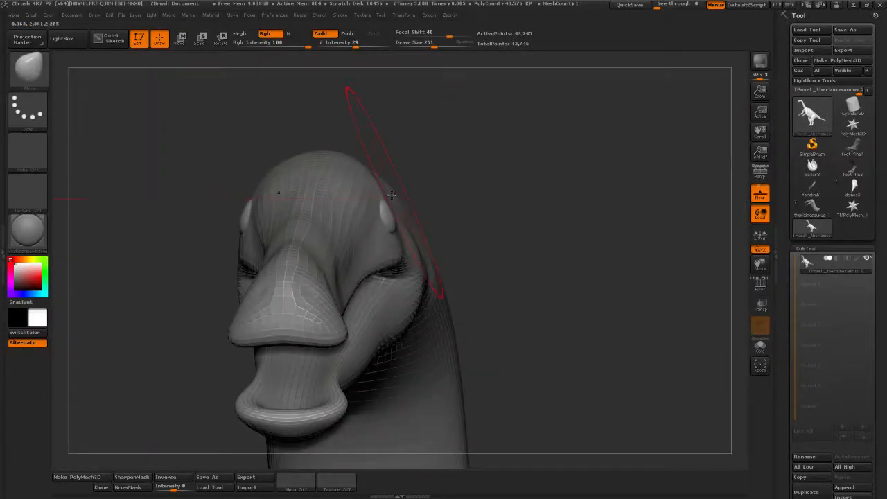
{"action": "mouse_move", "coordinate": [434, 44]}
{"action": "left_mouse_down"}
{"action": "mouse_move", "coordinate": [422, 45]}
{"action": "mouse_move", "coordinate": [476, 78]}
{"action": "mouse_move", "coordinate": [388, 83]}
{"action": "left_mouse_up"}
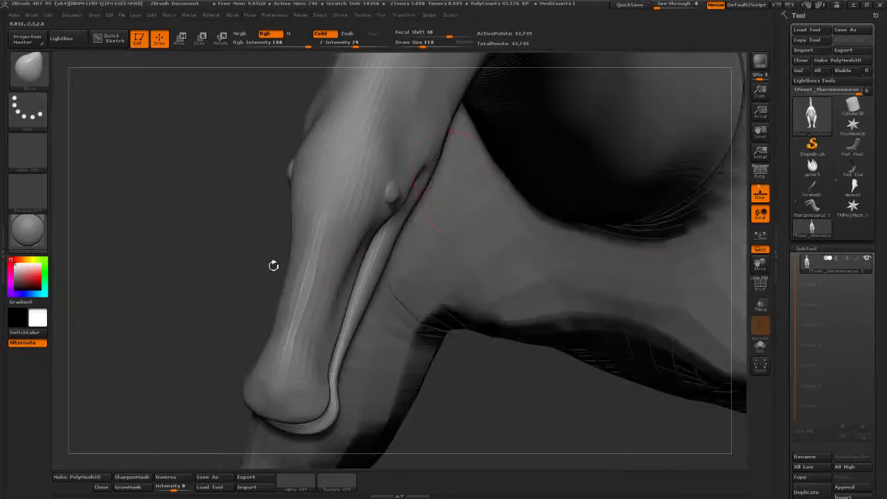
{"action": "left_click_drag", "start_coordinate": [274, 263], "coordinate": [395, 228]}
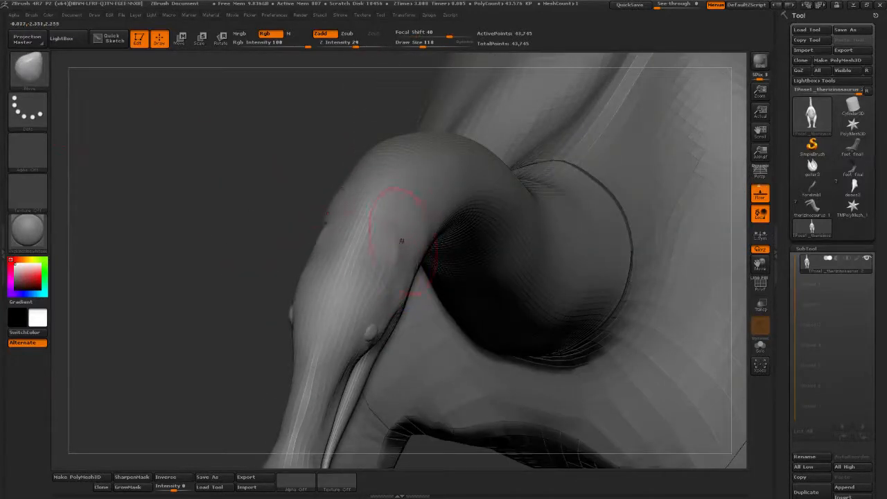
{"action": "key", "text": "shift"}
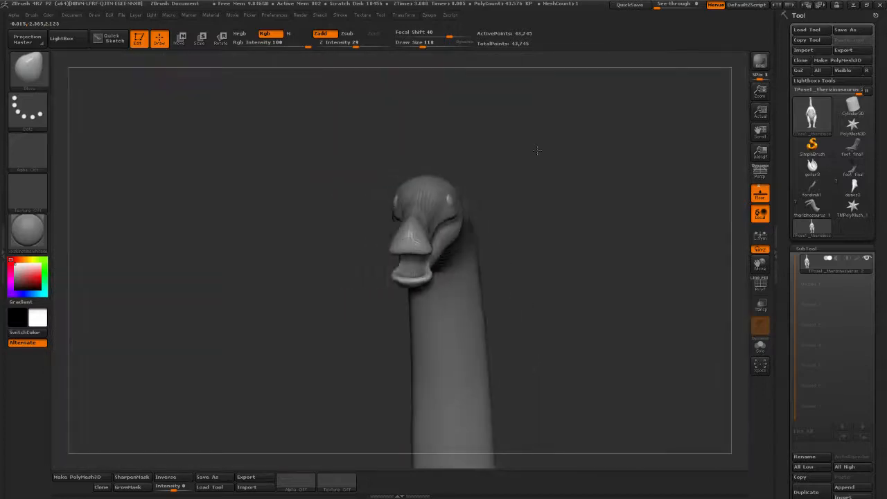
{"action": "left_click_drag", "start_coordinate": [537, 150], "coordinate": [580, 246]}
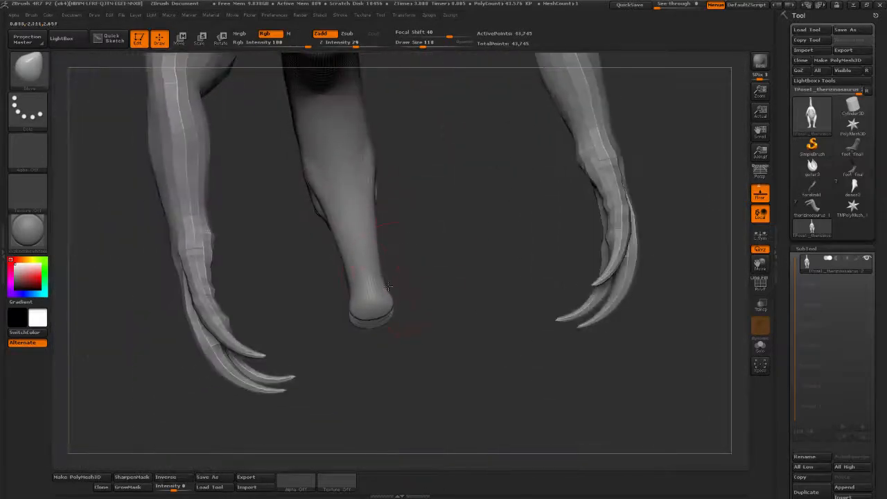
Narrow the snout and the tip of the upper beak symmetrically with the Move brush, refining the edge above the lower jaw
{"action": "mouse_move", "coordinate": [388, 286]}
{"action": "left_mouse_down"}
{"action": "mouse_move", "coordinate": [422, 297]}
{"action": "mouse_move", "coordinate": [408, 327]}
{"action": "mouse_move", "coordinate": [397, 316]}
{"action": "mouse_move", "coordinate": [386, 327]}
{"action": "left_mouse_up"}
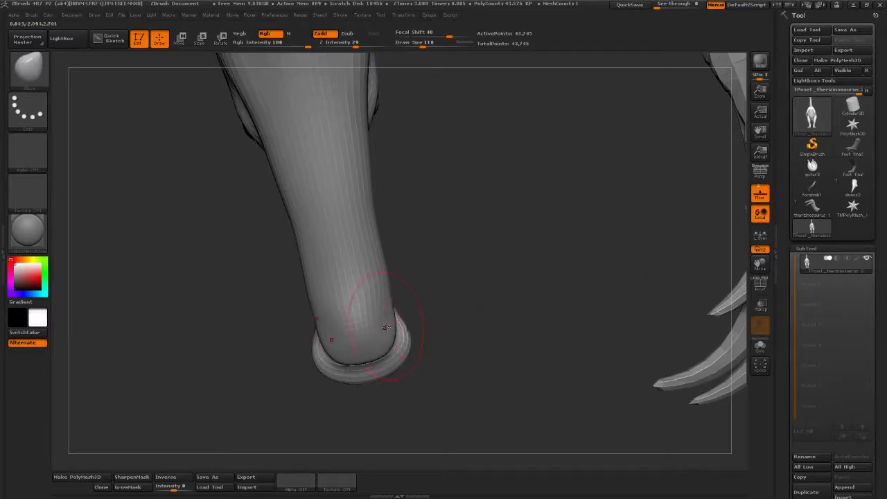
{"action": "left_click_drag", "start_coordinate": [425, 239], "coordinate": [356, 208], "text": "alt"}
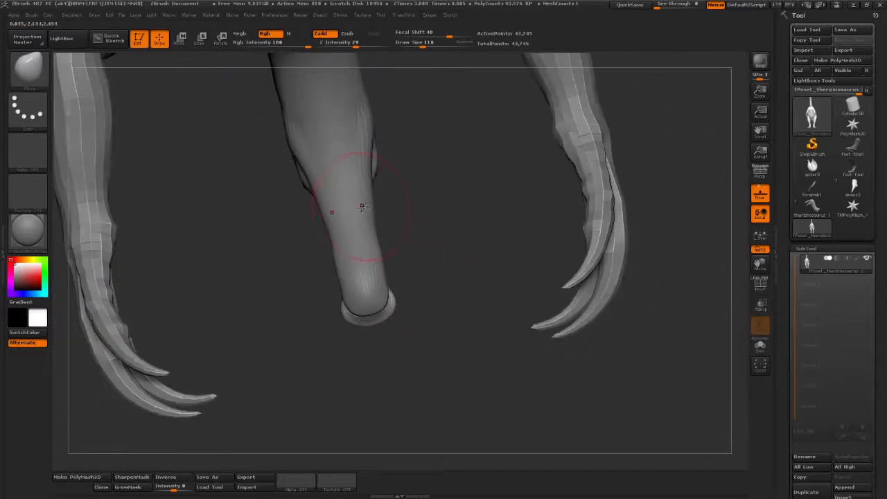
{"action": "mouse_move", "coordinate": [447, 195]}
{"action": "left_mouse_down"}
{"action": "mouse_move", "coordinate": [458, 208]}
{"action": "mouse_move", "coordinate": [445, 203]}
{"action": "left_mouse_up"}
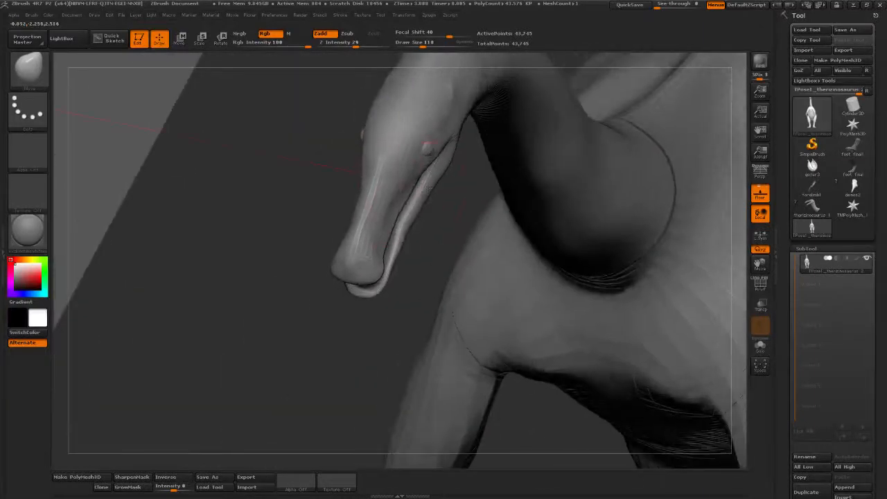
{"action": "scroll", "coordinate": [416, 182], "scroll_direction": "up", "scroll_amount": 3}
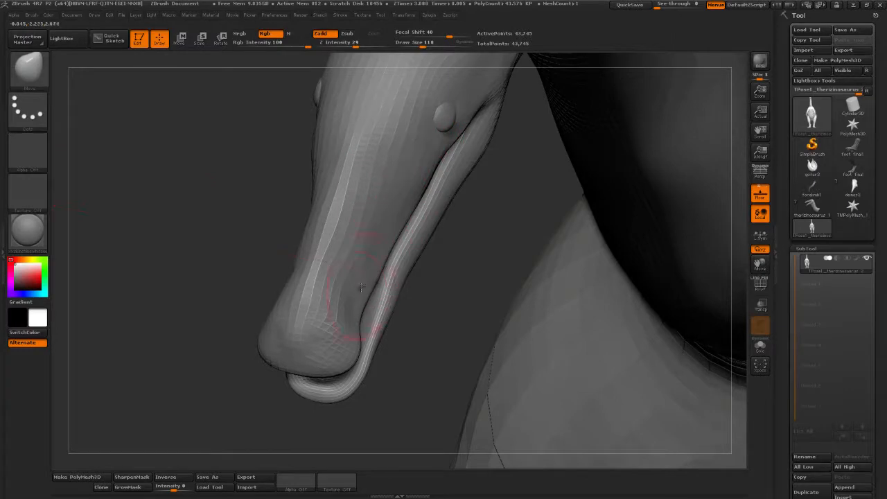
{"action": "left_click_drag", "start_coordinate": [396, 337], "coordinate": [337, 337]}
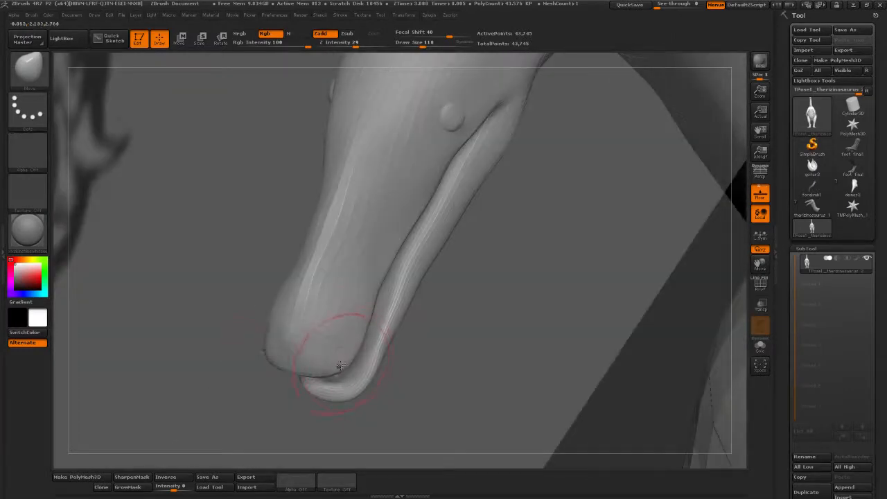
{"action": "left_click_drag", "start_coordinate": [443, 341], "coordinate": [331, 340]}
Frame the whole model in side view and mask the body from the shoulder with Transpose Rotate, leaving the arm unmasked
{"action": "key", "text": "f"}
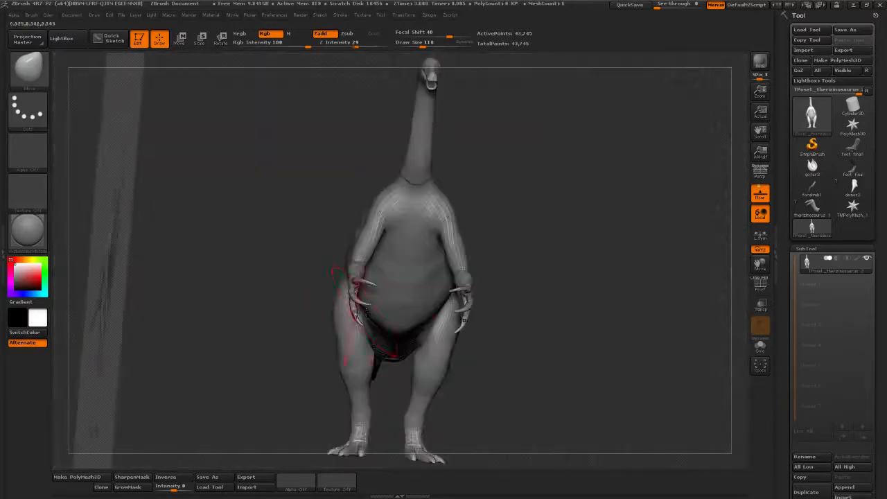
{"action": "left_click_drag", "start_coordinate": [477, 206], "coordinate": [514, 216]}
{"action": "key", "text": "r"}
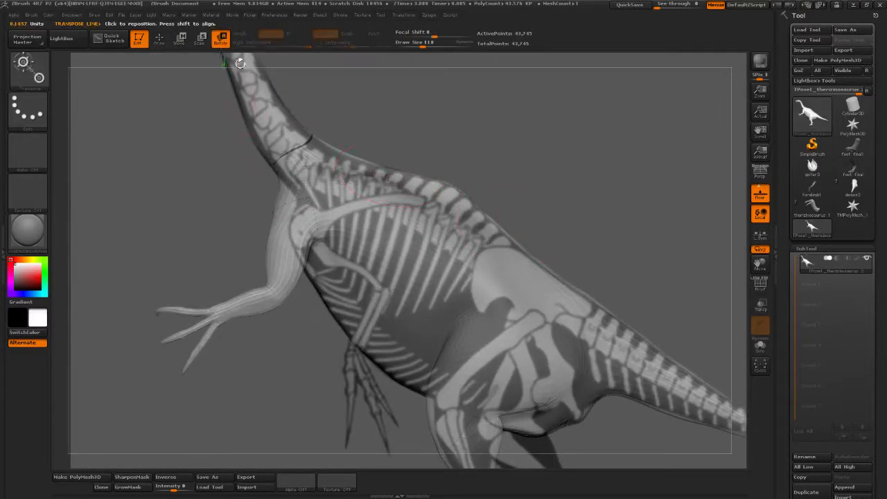
{"action": "left_click_drag", "start_coordinate": [288, 223], "coordinate": [288, 258], "text": "ctrl"}
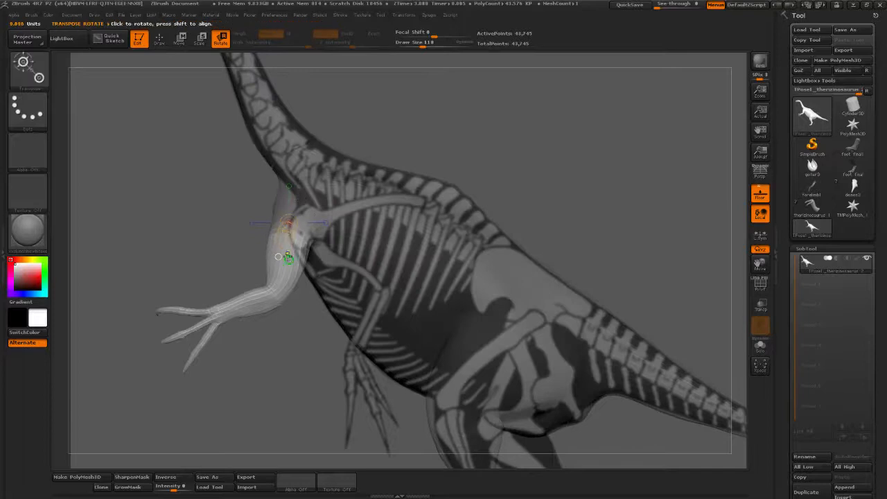
Rotate the unmasked arm down from the shoulder with Transpose Rotate, bringing it closer to the skeleton's arm
{"action": "left_click", "coordinate": [200, 39]}
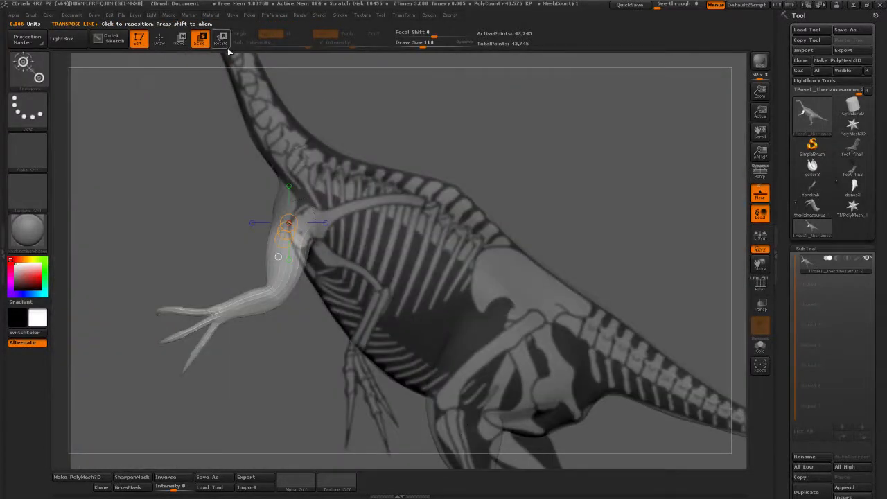
{"action": "left_click", "coordinate": [223, 43]}
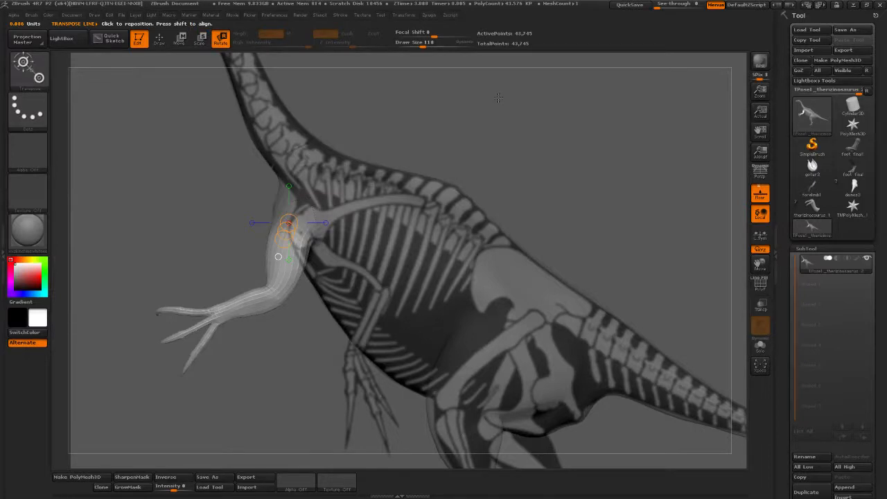
{"action": "mouse_move", "coordinate": [307, 222]}
{"action": "left_mouse_down"}
{"action": "mouse_move", "coordinate": [311, 406]}
{"action": "mouse_move", "coordinate": [304, 415]}
{"action": "mouse_move", "coordinate": [420, 332]}
{"action": "mouse_move", "coordinate": [350, 382]}
{"action": "left_mouse_up"}
Remask the body with a topological Transpose mask from the upper back, adjusting and inverting it so the arms stay unmasked
{"action": "left_click", "coordinate": [180, 43]}
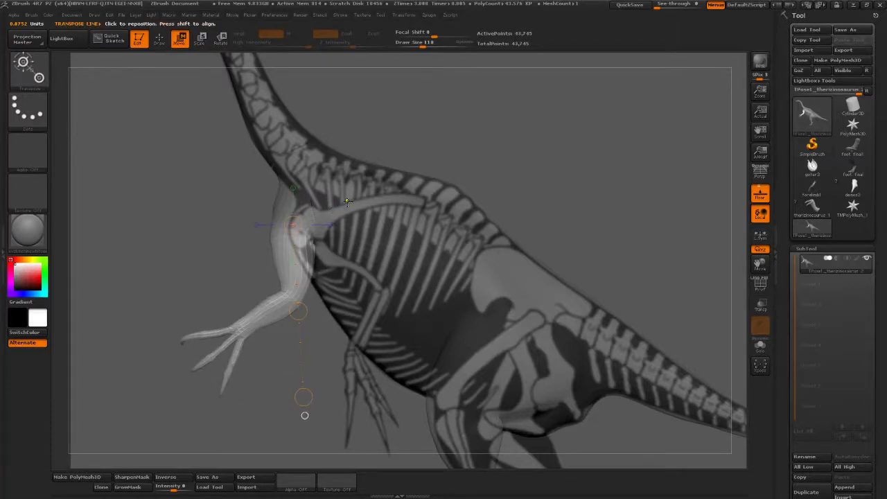
{"action": "left_click_drag", "start_coordinate": [347, 201], "coordinate": [348, 148], "text": "ctrl"}
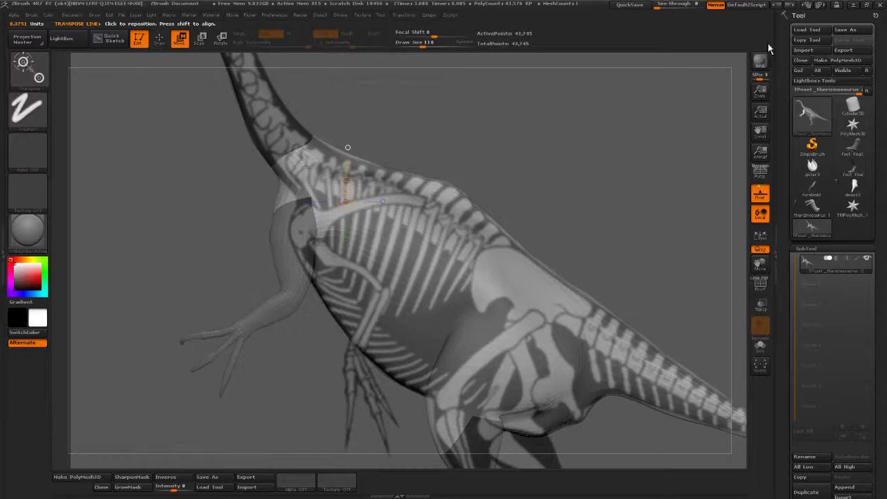
{"action": "key", "text": "ctrl+i"}
{"action": "left_click", "coordinate": [159, 38]}
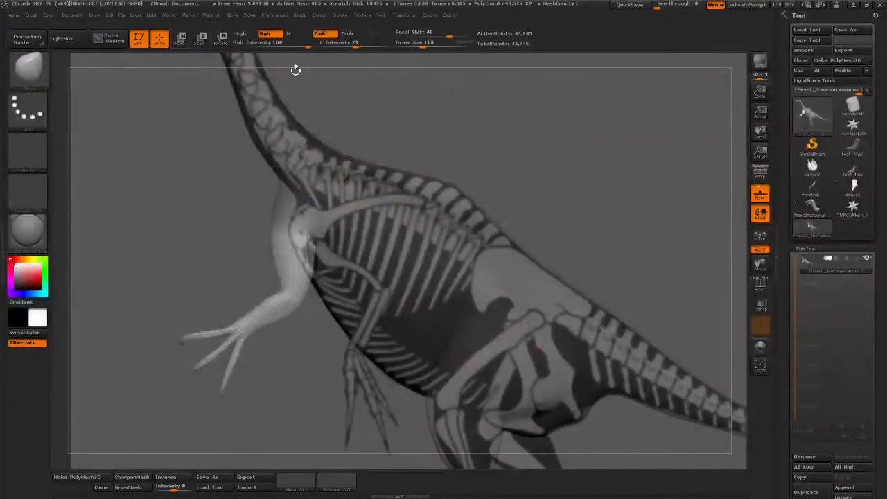
{"action": "mouse_move", "coordinate": [853, 126]}
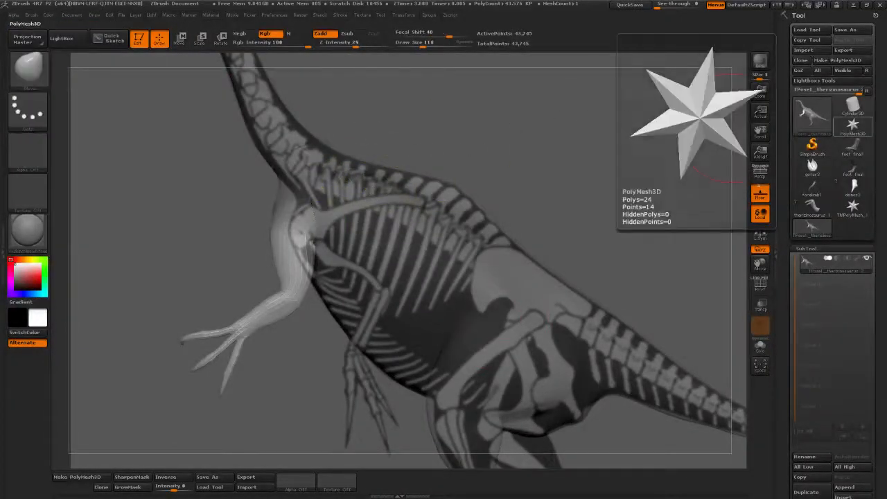
{"action": "left_click", "coordinate": [482, 146], "text": "ctrl"}
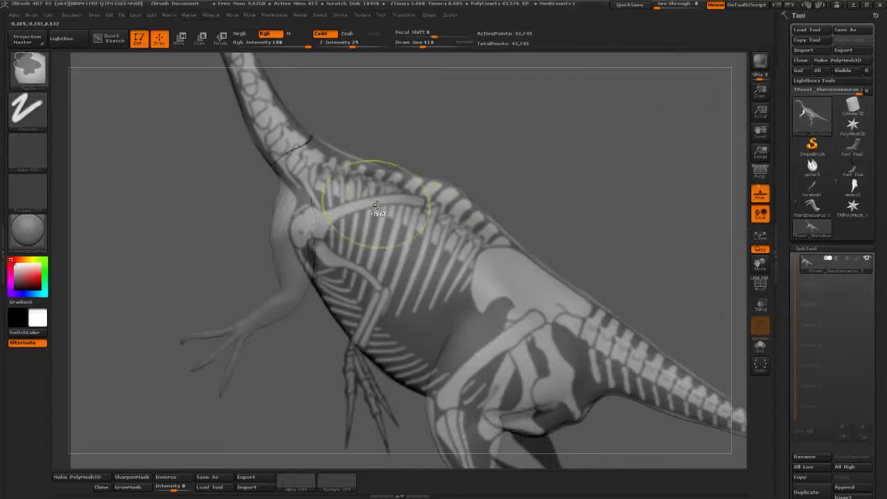
{"action": "left_click", "coordinate": [488, 123], "text": "ctrl"}
{"action": "key", "text": "r"}
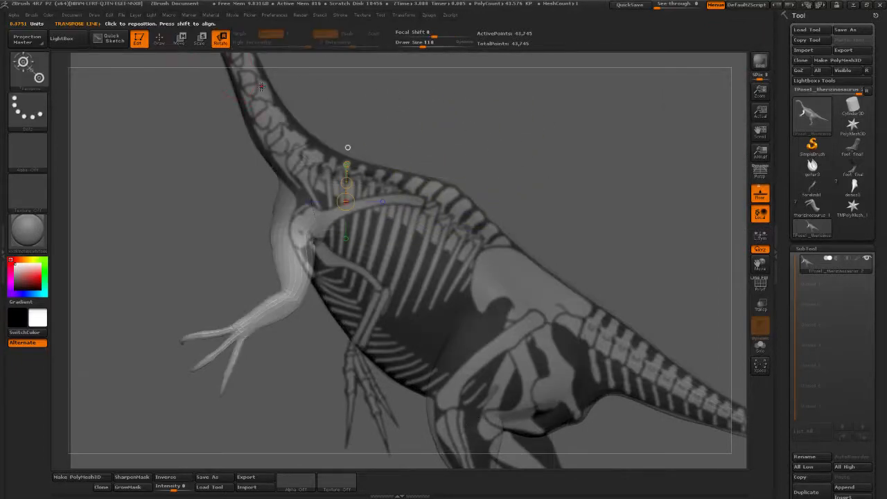
Rotate the arms about the shoulders with Transpose Rotate, lowering them beside the torso and angling them outward
{"action": "mouse_move", "coordinate": [300, 232]}
{"action": "left_mouse_down"}
{"action": "mouse_move", "coordinate": [309, 344]}
{"action": "mouse_move", "coordinate": [345, 336]}
{"action": "mouse_move", "coordinate": [317, 345]}
{"action": "left_mouse_up"}
{"action": "left_click_drag", "start_coordinate": [537, 196], "coordinate": [485, 183], "text": "alt"}
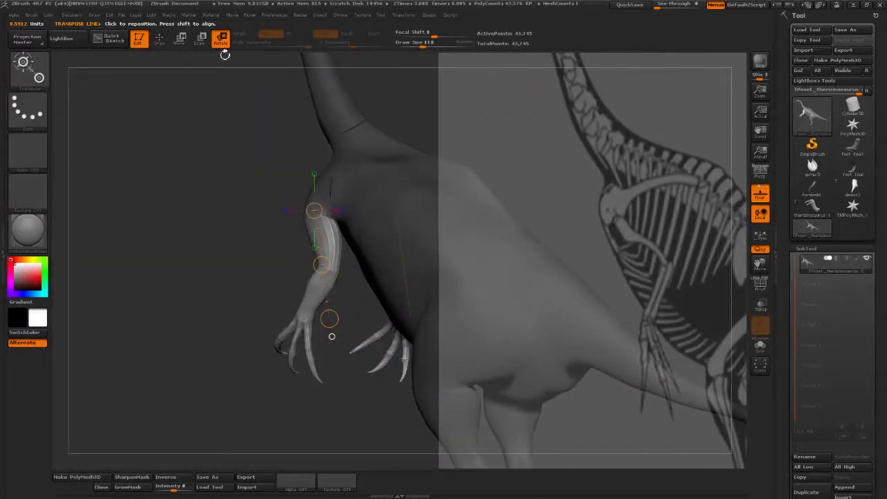
{"action": "left_click", "coordinate": [199, 38]}
{"action": "left_click", "coordinate": [220, 39]}
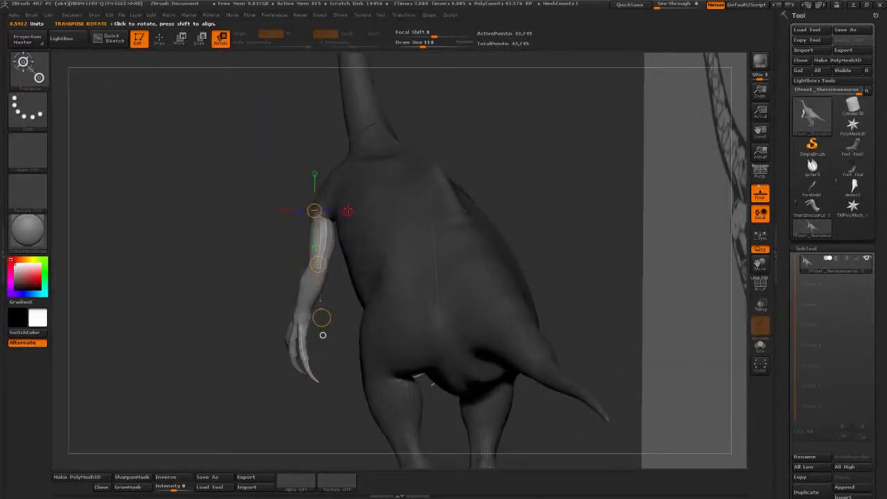
{"action": "left_click_drag", "start_coordinate": [317, 242], "coordinate": [311, 262]}
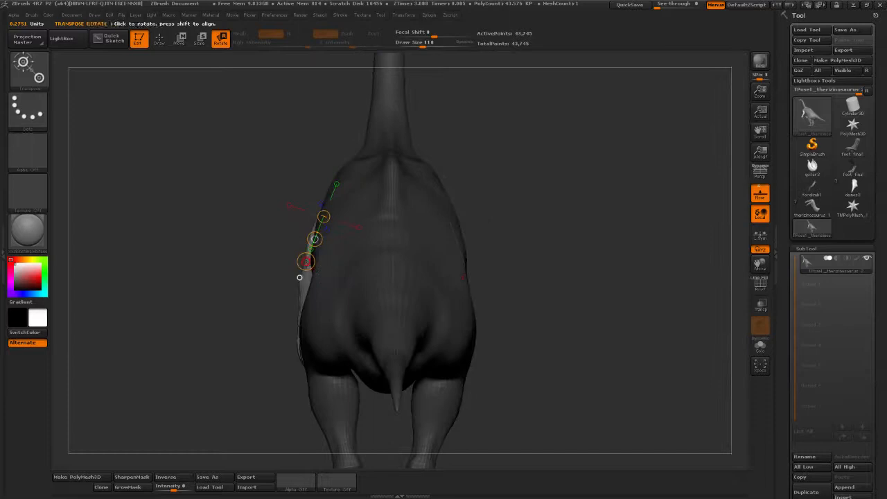
{"action": "left_click_drag", "start_coordinate": [306, 261], "coordinate": [310, 280]}
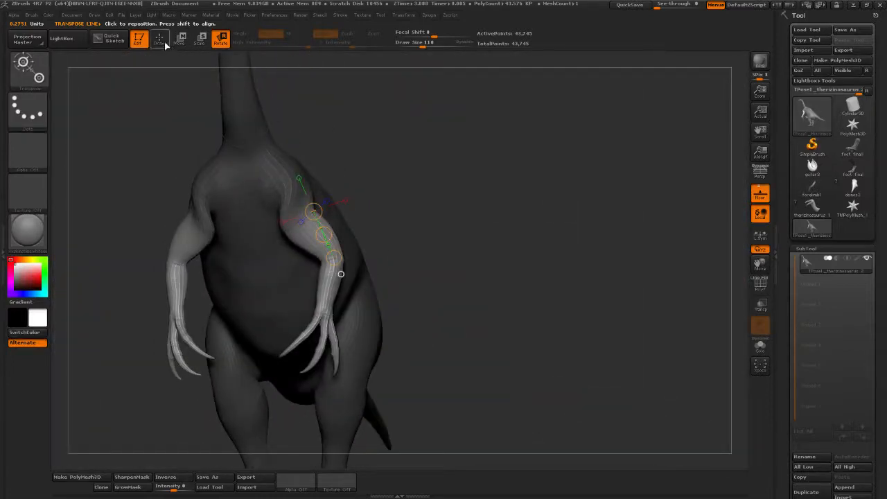
Reshape the shoulders with the Move brush and thicken the upper arms with the Inflate brush at a draw size of 131
{"action": "left_click", "coordinate": [159, 39]}
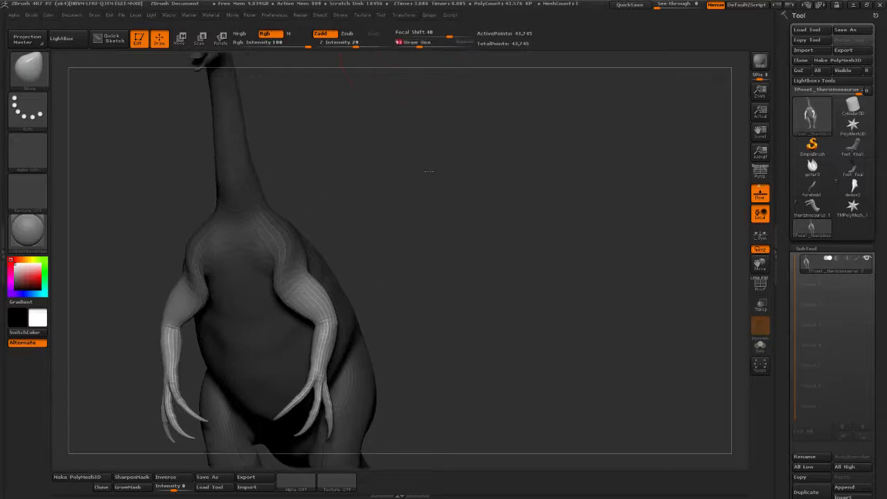
{"action": "left_click_drag", "start_coordinate": [428, 170], "coordinate": [433, 90]}
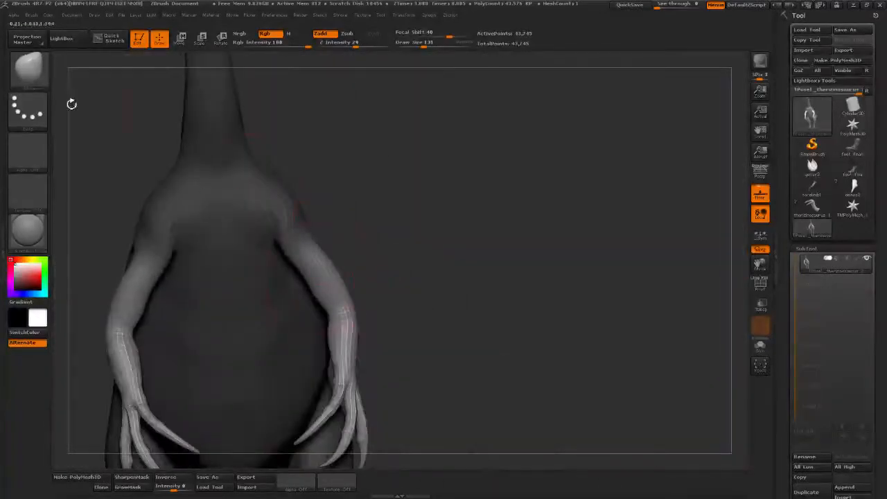
{"action": "key", "text": "b"}
{"action": "mouse_move", "coordinate": [421, 201]}
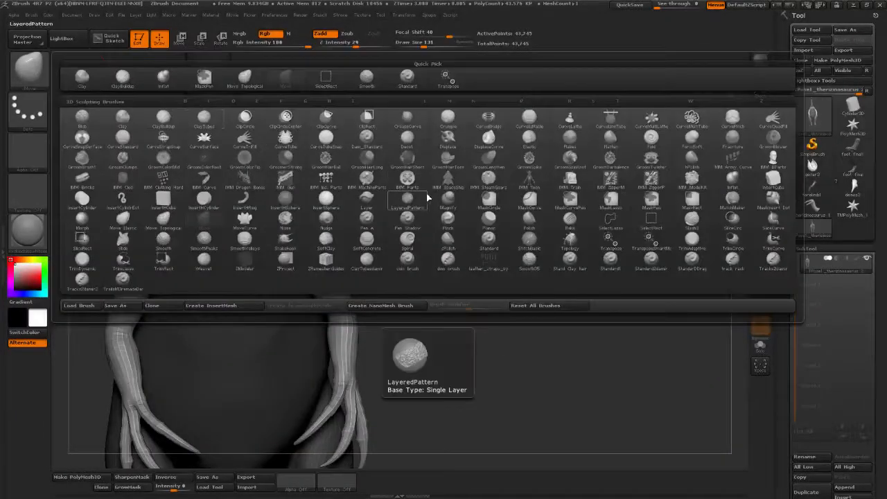
{"action": "key", "text": "i"}
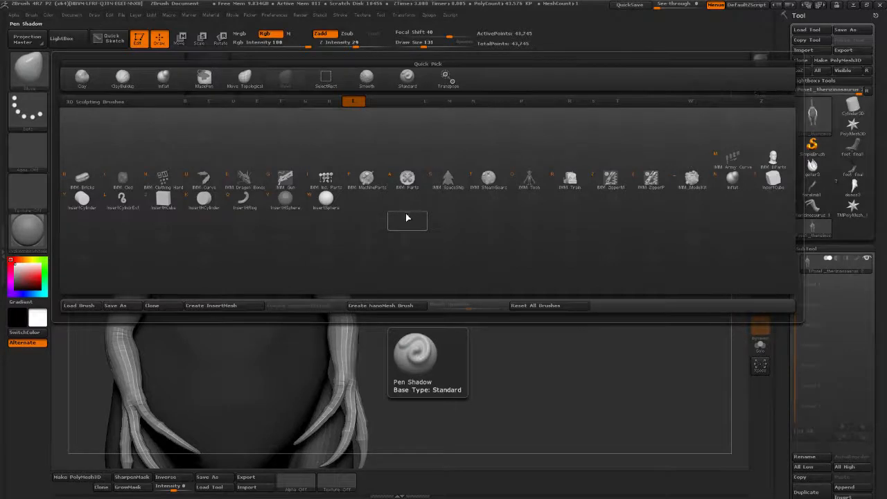
{"action": "key", "text": "w"}
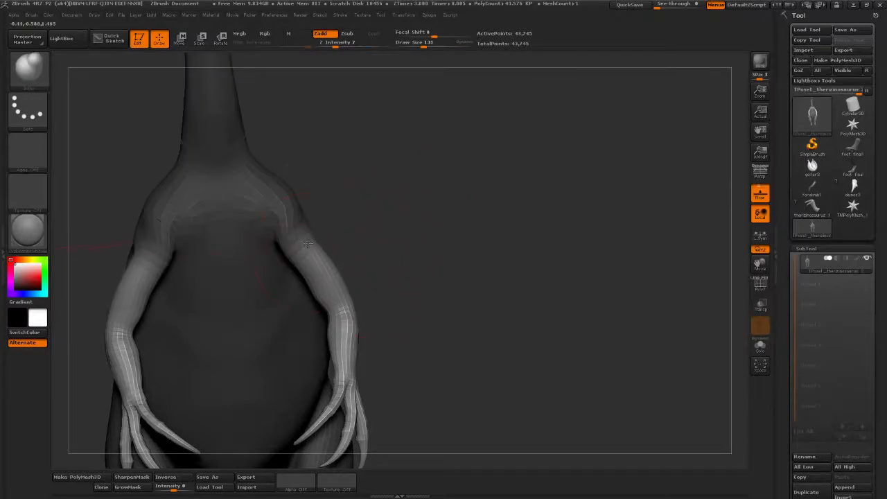
{"action": "left_click_drag", "start_coordinate": [308, 244], "coordinate": [310, 261]}
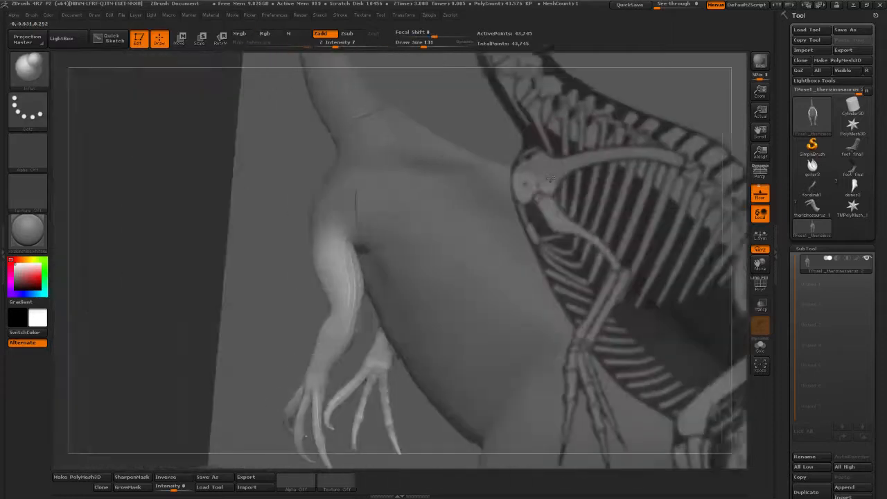
Align the ankle and foot with the reference leg in side view using the Move brush at draw sizes of 186 and 370
{"action": "left_click_drag", "start_coordinate": [550, 179], "coordinate": [520, 182]}
{"action": "mouse_move", "coordinate": [274, 340]}
{"action": "left_mouse_down", "text": "alt"}
{"action": "mouse_move", "coordinate": [312, 284]}
{"action": "mouse_move", "coordinate": [490, 278]}
{"action": "mouse_move", "coordinate": [439, 329]}
{"action": "left_mouse_up", "text": "alt"}
{"action": "left_click_drag", "start_coordinate": [373, 430], "coordinate": [115, 125], "text": "alt"}
{"action": "left_click", "coordinate": [28, 67]}
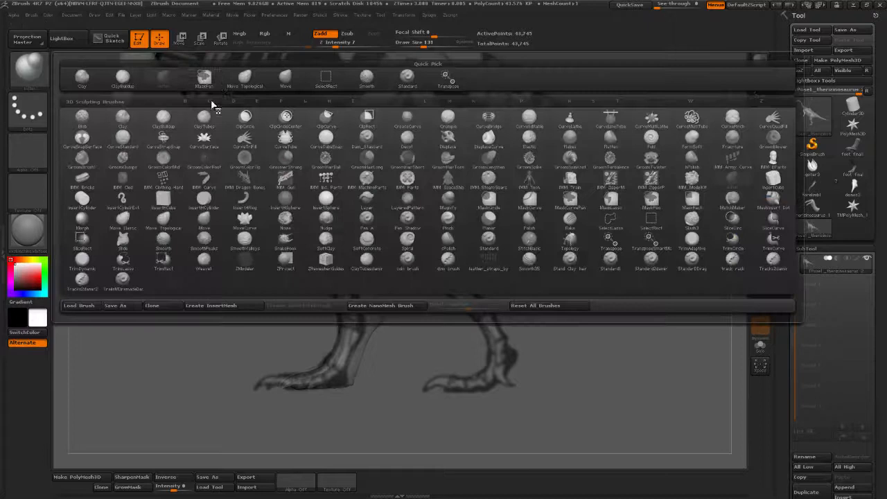
{"action": "left_click", "coordinate": [258, 86]}
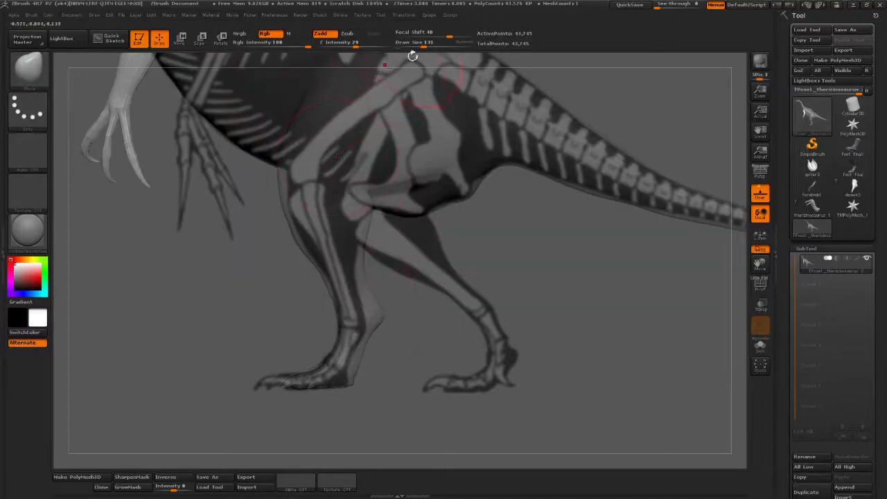
{"action": "left_click_drag", "start_coordinate": [424, 46], "coordinate": [429, 44]}
{"action": "mouse_move", "coordinate": [369, 316]}
{"action": "left_mouse_down"}
{"action": "mouse_move", "coordinate": [425, 331]}
{"action": "mouse_move", "coordinate": [372, 324]}
{"action": "mouse_move", "coordinate": [348, 352]}
{"action": "left_mouse_up"}
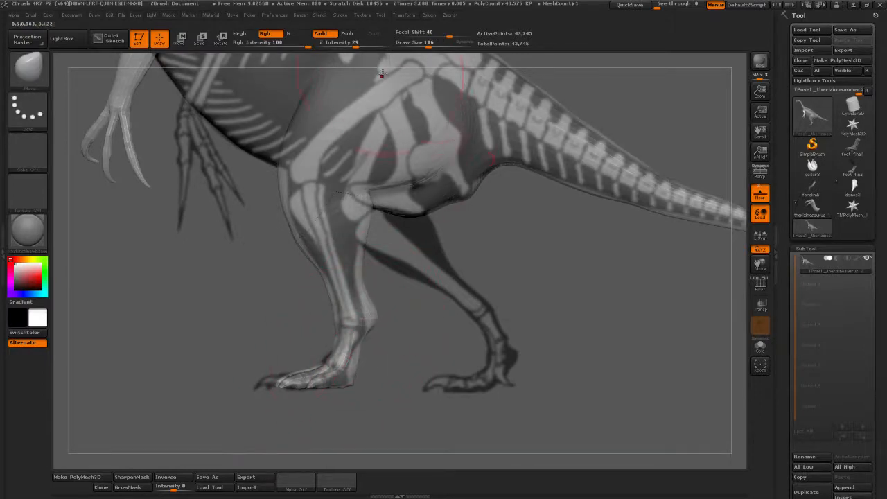
{"action": "left_click_drag", "start_coordinate": [429, 45], "coordinate": [442, 44]}
{"action": "left_click_drag", "start_coordinate": [356, 357], "coordinate": [386, 360]}
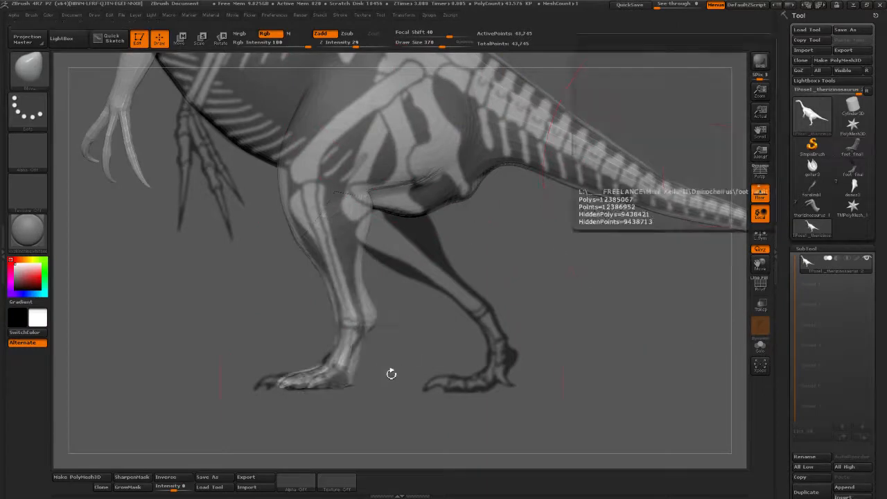
Fit the toes and heel to the reference foot with the Move brush at a draw size of 232
{"action": "mouse_move", "coordinate": [392, 370]}
{"action": "left_mouse_down"}
{"action": "mouse_move", "coordinate": [375, 434]}
{"action": "mouse_move", "coordinate": [525, 143]}
{"action": "left_mouse_up"}
{"action": "left_click_drag", "start_coordinate": [443, 46], "coordinate": [433, 47]}
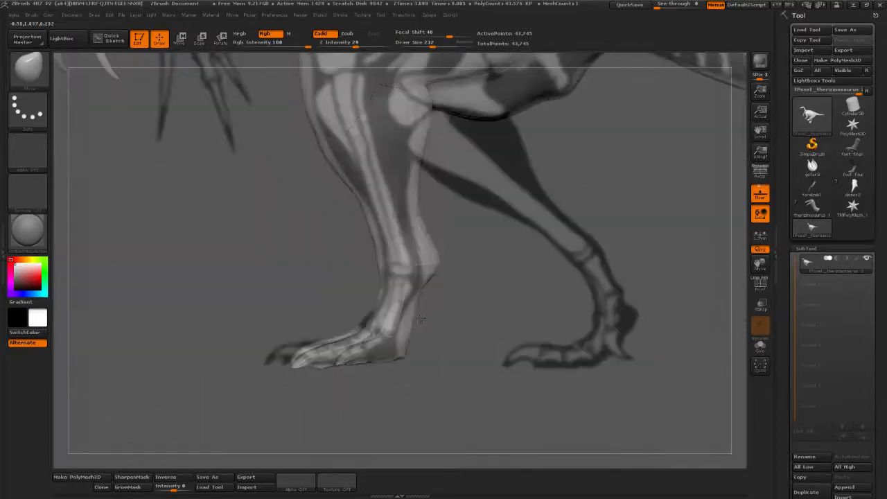
{"action": "left_click_drag", "start_coordinate": [309, 365], "coordinate": [304, 357]}
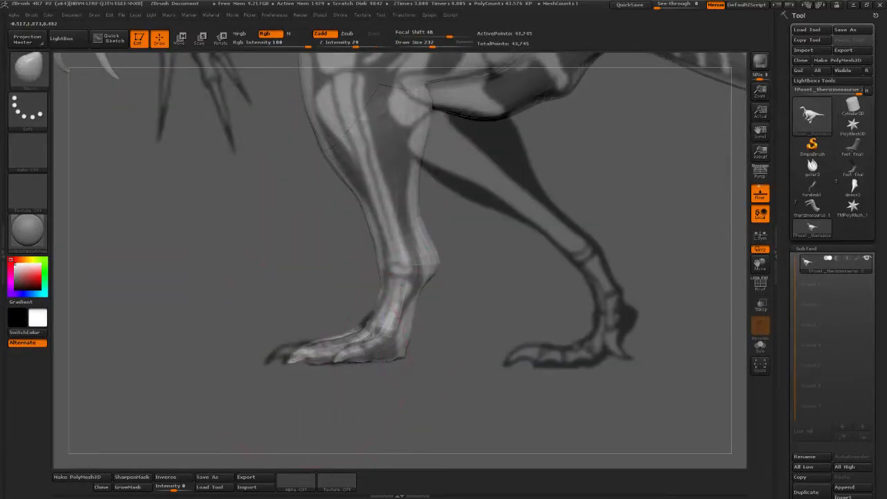
{"action": "mouse_move", "coordinate": [416, 354]}
{"action": "left_mouse_down"}
{"action": "mouse_move", "coordinate": [367, 350]}
{"action": "mouse_move", "coordinate": [388, 347]}
{"action": "mouse_move", "coordinate": [380, 344]}
{"action": "left_mouse_up"}
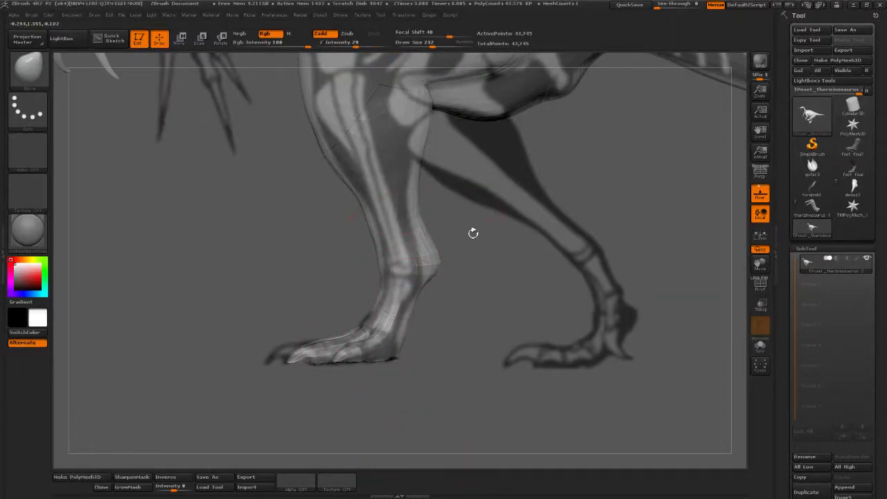
Refine the back and inner side of the ankles symmetrically with the Move brush at a draw size of 113
{"action": "left_click", "coordinate": [421, 43]}
{"action": "mouse_move", "coordinate": [438, 259]}
{"action": "left_mouse_down"}
{"action": "mouse_move", "coordinate": [427, 270]}
{"action": "mouse_move", "coordinate": [427, 262]}
{"action": "left_mouse_up"}
{"action": "mouse_move", "coordinate": [492, 289]}
{"action": "left_mouse_down"}
{"action": "mouse_move", "coordinate": [416, 274]}
{"action": "mouse_move", "coordinate": [394, 291]}
{"action": "mouse_move", "coordinate": [364, 284]}
{"action": "left_mouse_up"}
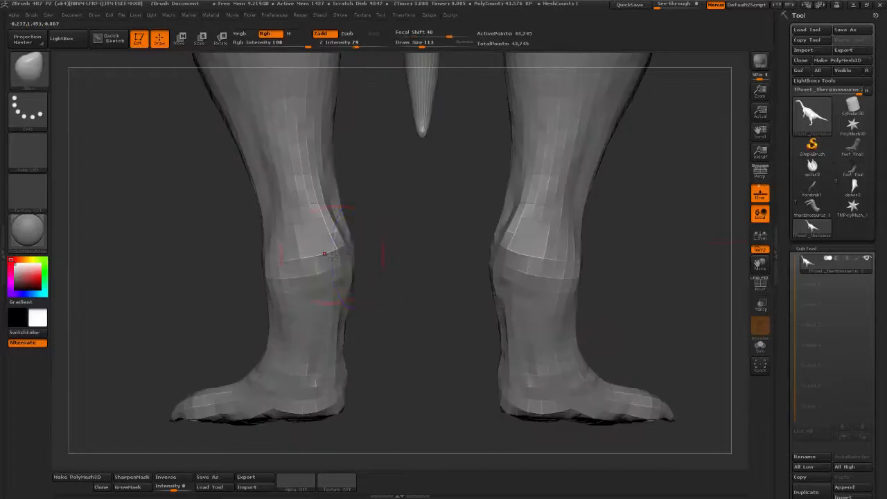
{"action": "mouse_move", "coordinate": [325, 253]}
{"action": "left_mouse_down"}
{"action": "mouse_move", "coordinate": [317, 258]}
{"action": "mouse_move", "coordinate": [333, 237]}
{"action": "left_mouse_up"}
{"action": "left_click_drag", "start_coordinate": [415, 276], "coordinate": [366, 280]}
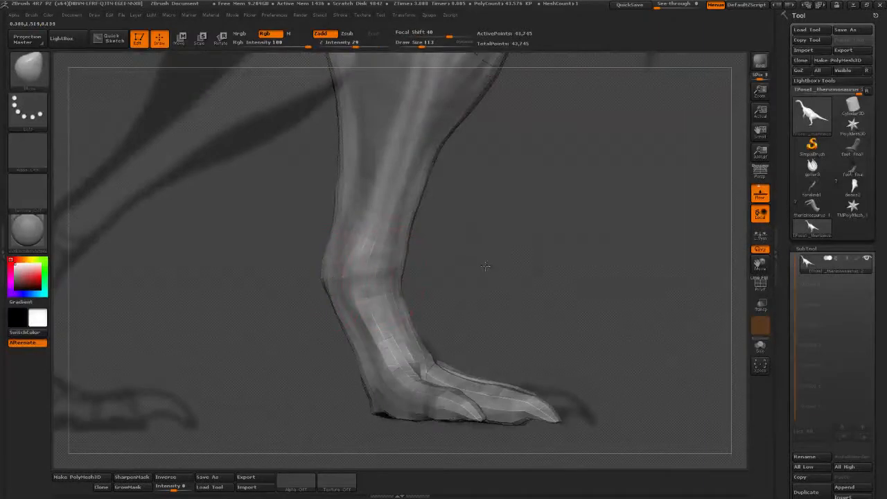
Reshape the rear contour of the lower leg in side view with the Move brush at a draw size of 178
{"action": "left_click_drag", "start_coordinate": [485, 266], "coordinate": [519, 255]}
{"action": "left_click_drag", "start_coordinate": [460, 294], "coordinate": [393, 325], "text": "shift"}
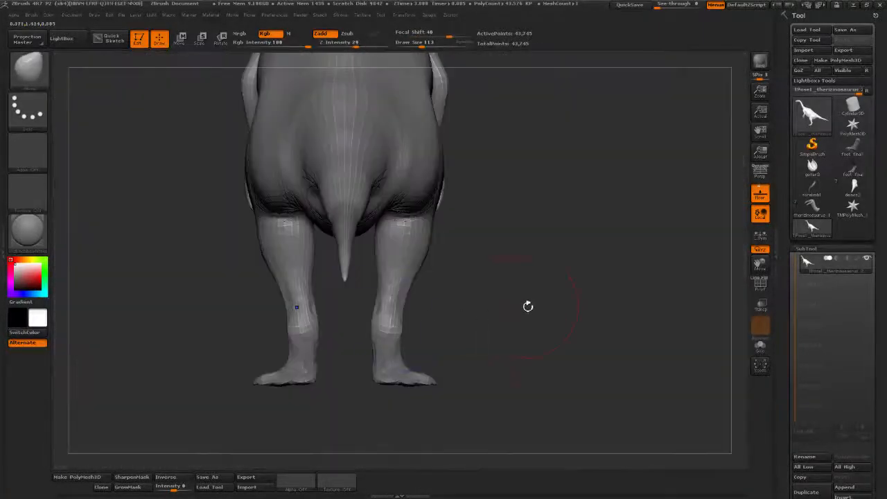
{"action": "mouse_move", "coordinate": [527, 305]}
{"action": "left_mouse_down"}
{"action": "mouse_move", "coordinate": [478, 305]}
{"action": "mouse_move", "coordinate": [574, 288]}
{"action": "left_mouse_up"}
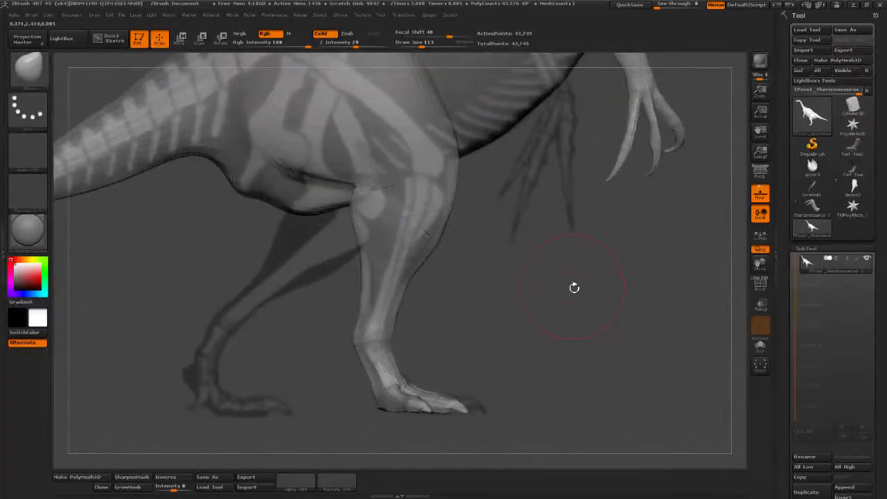
{"action": "left_click", "coordinate": [427, 44]}
{"action": "mouse_move", "coordinate": [501, 325]}
{"action": "left_mouse_down", "text": "alt"}
{"action": "mouse_move", "coordinate": [506, 309]}
{"action": "mouse_move", "coordinate": [513, 347]}
{"action": "left_mouse_up", "text": "alt"}
{"action": "mouse_move", "coordinate": [479, 257]}
{"action": "left_mouse_down"}
{"action": "mouse_move", "coordinate": [536, 255]}
{"action": "mouse_move", "coordinate": [478, 264]}
{"action": "left_mouse_up"}
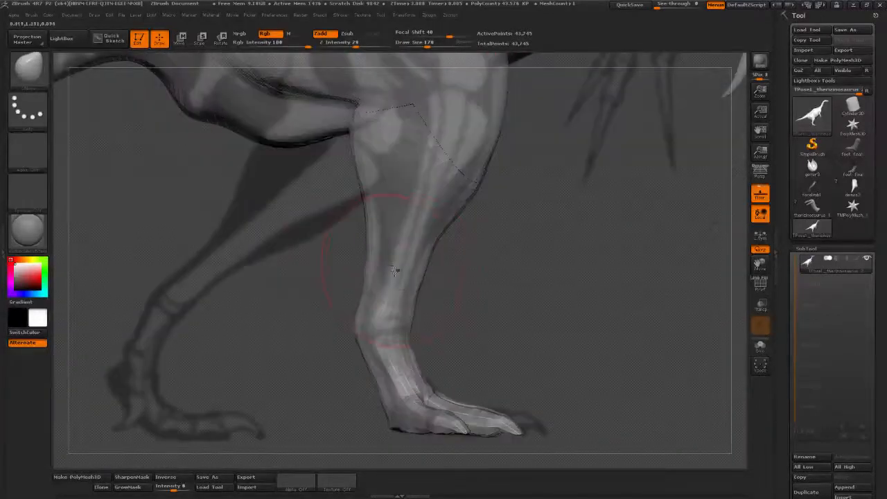
{"action": "left_click_drag", "start_coordinate": [369, 215], "coordinate": [381, 209]}
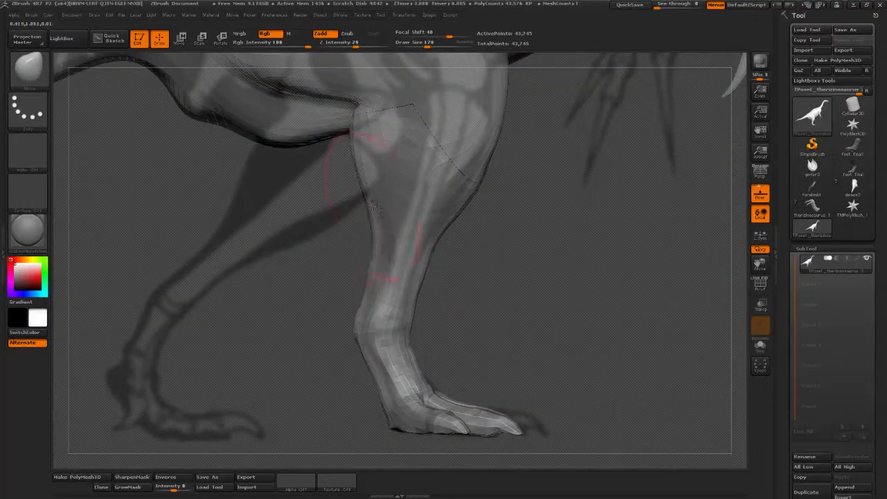
{"action": "mouse_move", "coordinate": [556, 364]}
{"action": "left_mouse_down", "text": "alt"}
{"action": "mouse_move", "coordinate": [540, 420]}
{"action": "mouse_move", "coordinate": [541, 385]}
{"action": "left_mouse_up", "text": "alt"}
{"action": "left_click_drag", "start_coordinate": [363, 232], "coordinate": [373, 221]}
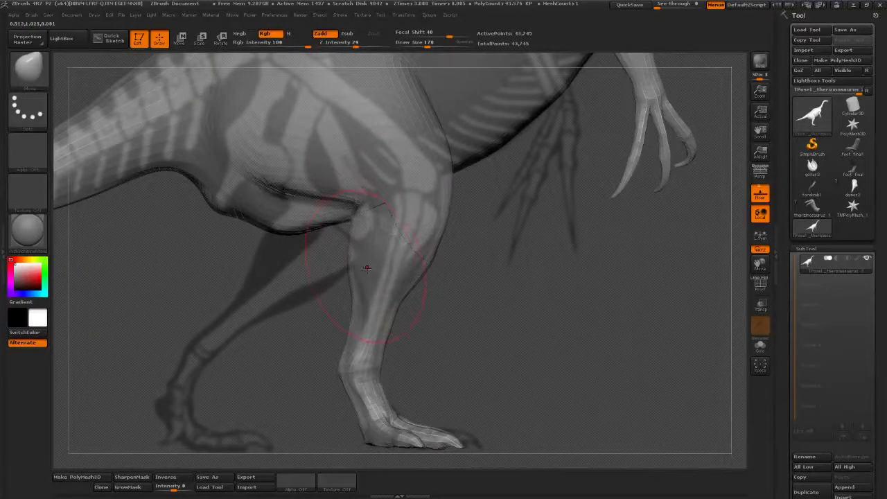
{"action": "mouse_move", "coordinate": [355, 227]}
{"action": "left_mouse_down"}
{"action": "mouse_move", "coordinate": [374, 240]}
{"action": "mouse_move", "coordinate": [369, 252]}
{"action": "mouse_move", "coordinate": [353, 248]}
{"action": "left_mouse_up"}
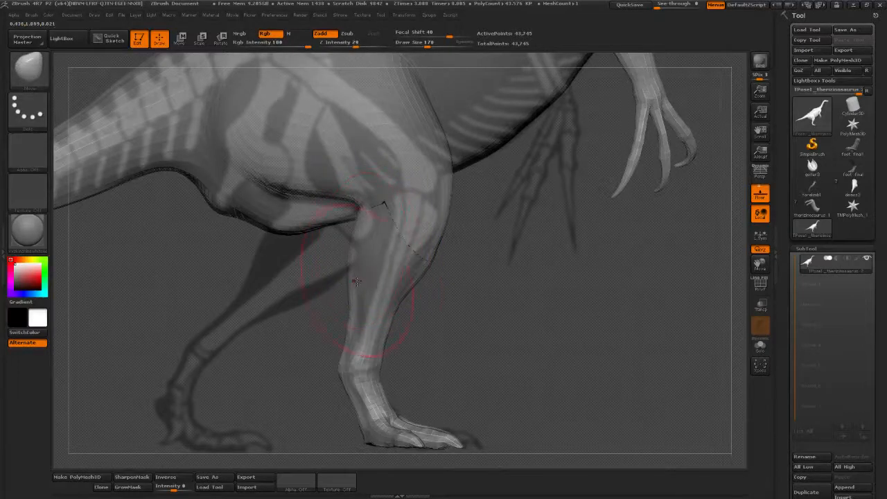
Adjust the back of the knee and the lower thigh edge to follow the reference with the Move brush
{"action": "left_click_drag", "start_coordinate": [487, 297], "coordinate": [485, 263], "text": "alt"}
{"action": "left_click_drag", "start_coordinate": [424, 263], "coordinate": [376, 247], "text": "alt"}
{"action": "left_click_drag", "start_coordinate": [347, 220], "coordinate": [338, 223]}
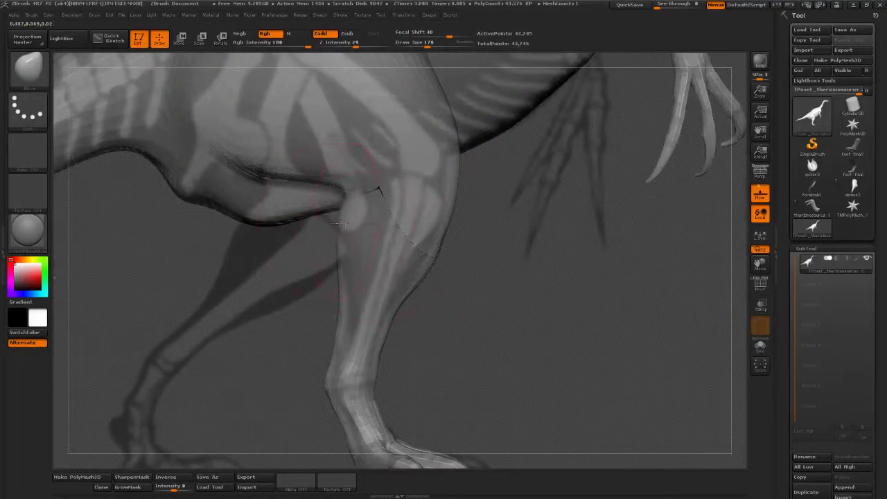
{"action": "left_click_drag", "start_coordinate": [323, 178], "coordinate": [336, 203]}
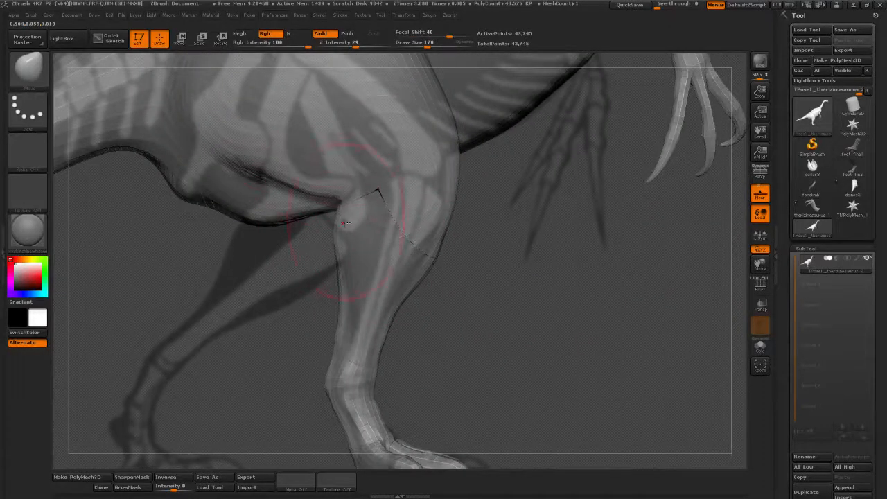
Refine the thigh front and lower leg contour against the side-view reference with the Move brush at draw sizes of 126 and 178
{"action": "mouse_move", "coordinate": [542, 261]}
{"action": "left_mouse_down", "text": "alt"}
{"action": "mouse_move", "coordinate": [541, 314]}
{"action": "mouse_move", "coordinate": [527, 270]}
{"action": "left_mouse_up", "text": "alt"}
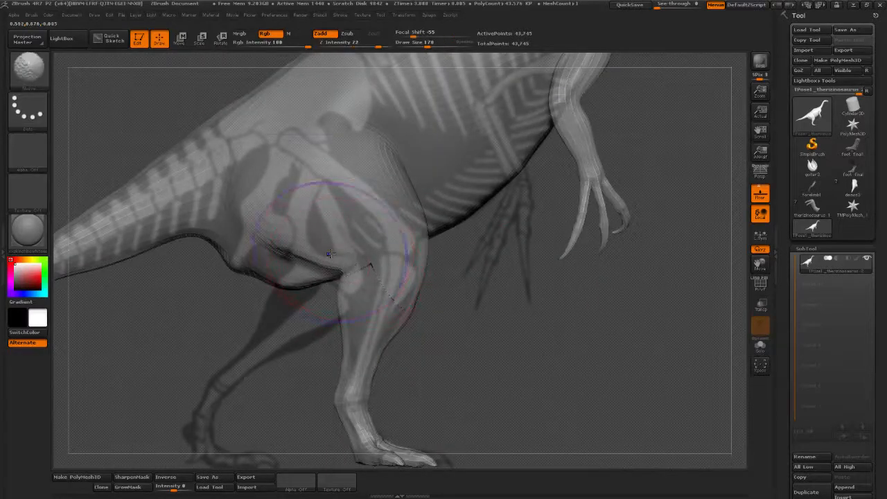
{"action": "left_click_drag", "start_coordinate": [427, 45], "coordinate": [424, 45]}
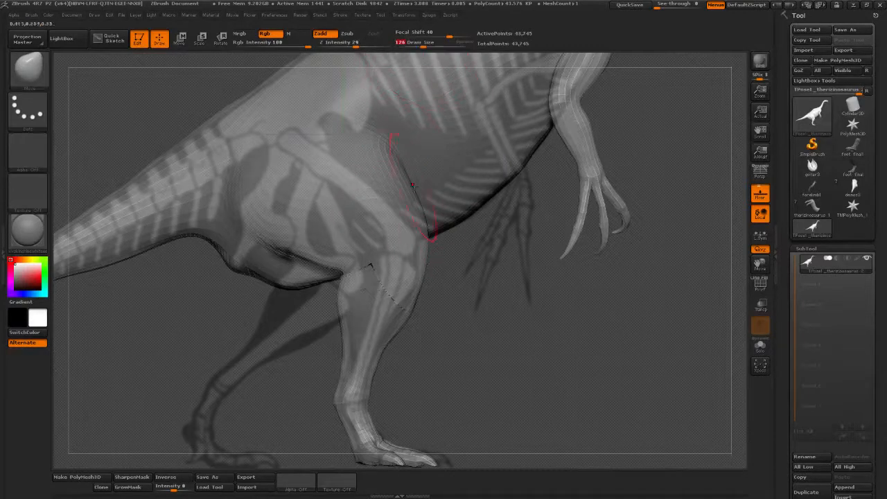
{"action": "left_click_drag", "start_coordinate": [484, 299], "coordinate": [520, 316], "text": "alt"}
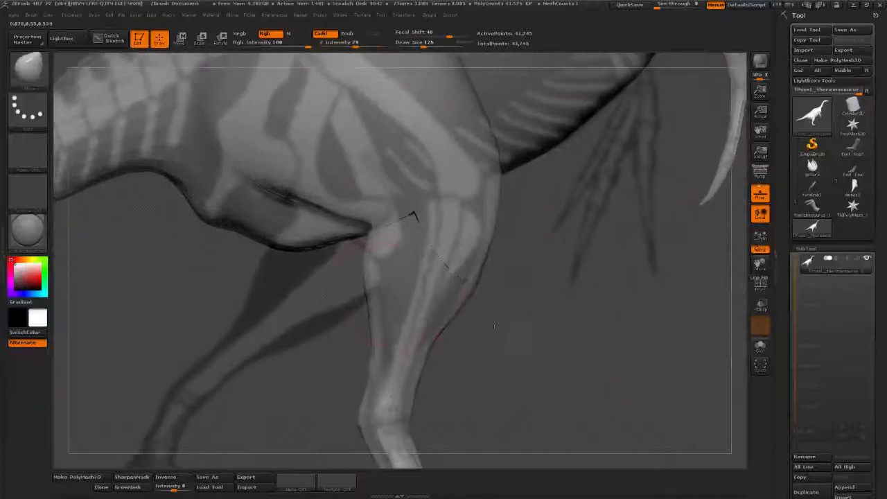
{"action": "left_click_drag", "start_coordinate": [423, 45], "coordinate": [427, 44]}
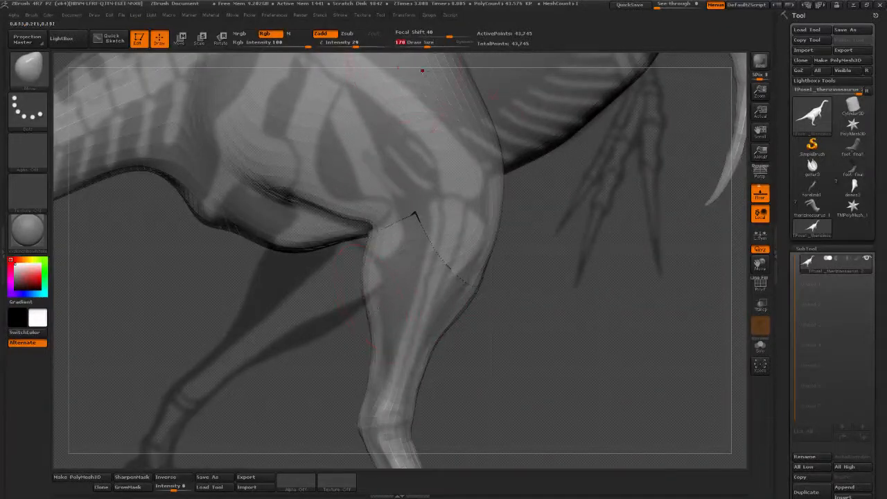
{"action": "right_click_drag", "start_coordinate": [443, 282], "coordinate": [432, 241], "text": "alt"}
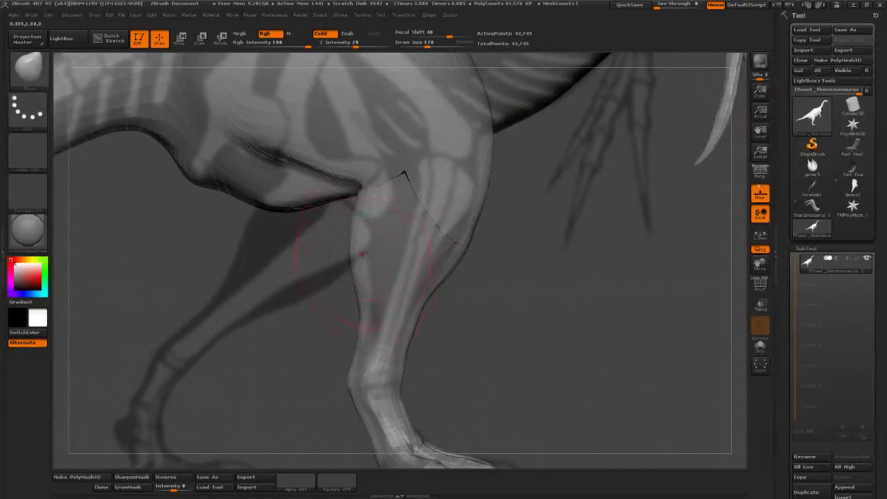
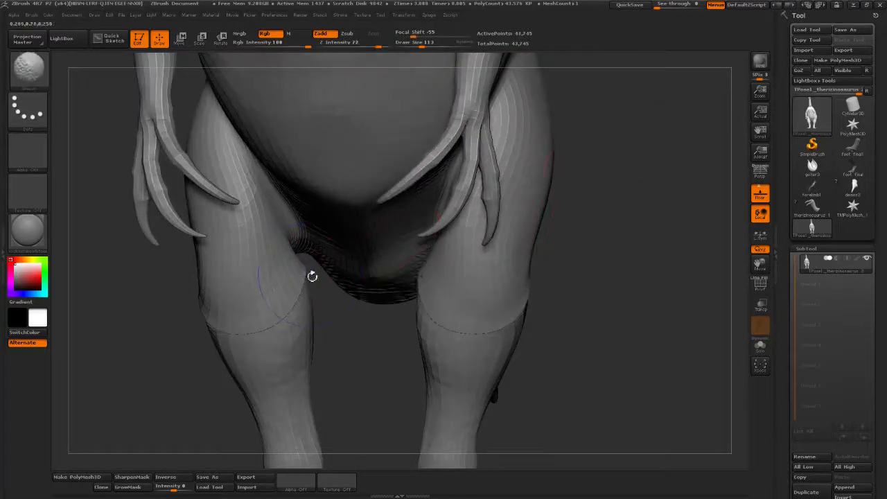
Switch to the Move Topological brush and adjust the inner edge of the knee seam on both legs
{"action": "key", "text": "b"}
{"action": "key", "text": "m"}
{"action": "key", "text": "v"}
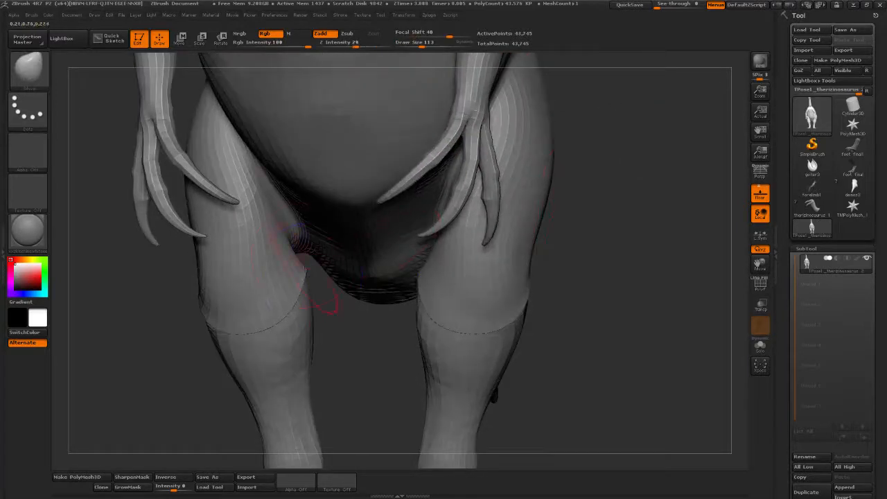
{"action": "left_click", "coordinate": [48, 75]}
{"action": "left_click", "coordinate": [249, 88]}
{"action": "mouse_move", "coordinate": [610, 181]}
{"action": "left_mouse_down"}
{"action": "mouse_move", "coordinate": [616, 137]}
{"action": "mouse_move", "coordinate": [616, 179]}
{"action": "left_mouse_up"}
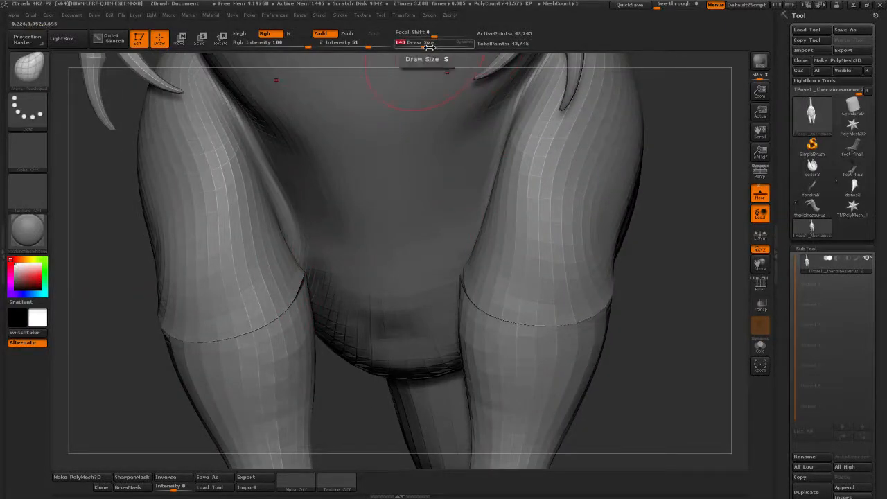
{"action": "left_click_drag", "start_coordinate": [421, 46], "coordinate": [424, 46]}
{"action": "left_click_drag", "start_coordinate": [351, 400], "coordinate": [313, 256]}
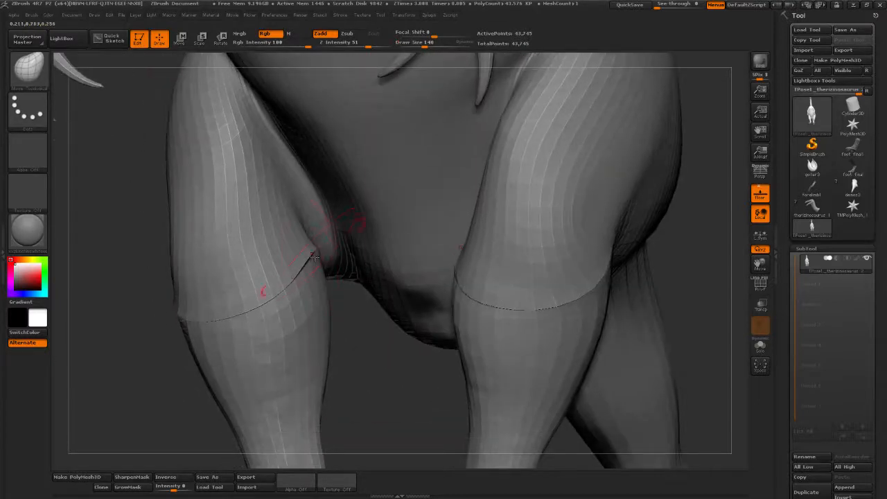
Reshape the knee seam around the outer and inner sides of the legs with the Move Topological brush at a draw size of 238
{"action": "left_click", "coordinate": [433, 44]}
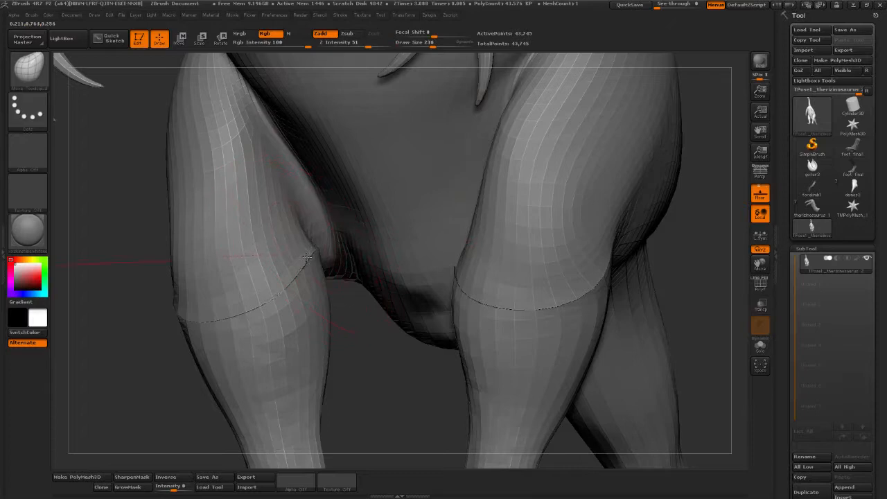
{"action": "left_click_drag", "start_coordinate": [352, 293], "coordinate": [447, 306]}
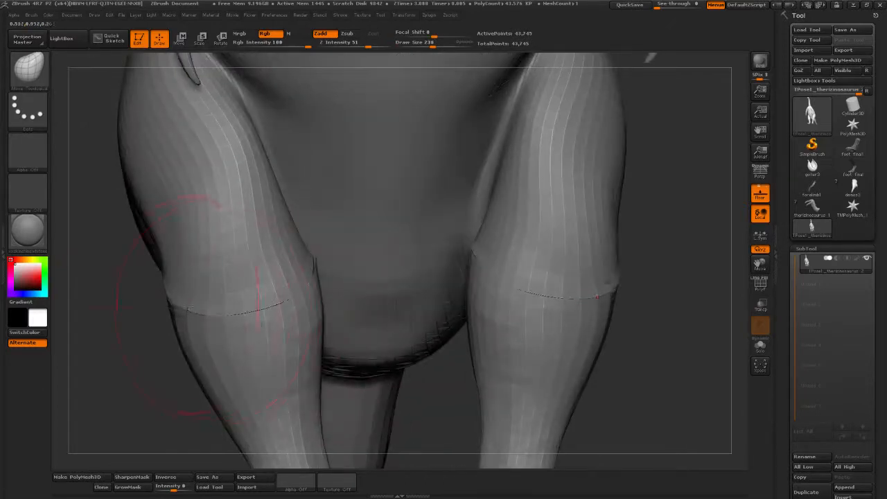
{"action": "mouse_move", "coordinate": [170, 301]}
{"action": "left_mouse_down"}
{"action": "mouse_move", "coordinate": [185, 302]}
{"action": "mouse_move", "coordinate": [174, 295]}
{"action": "mouse_move", "coordinate": [177, 323]}
{"action": "mouse_move", "coordinate": [166, 338]}
{"action": "left_mouse_up"}
{"action": "mouse_move", "coordinate": [139, 338]}
{"action": "left_mouse_down"}
{"action": "mouse_move", "coordinate": [257, 337]}
{"action": "mouse_move", "coordinate": [448, 299]}
{"action": "mouse_move", "coordinate": [444, 347]}
{"action": "left_mouse_up"}
{"action": "left_click_drag", "start_coordinate": [300, 272], "coordinate": [295, 264], "text": "alt"}
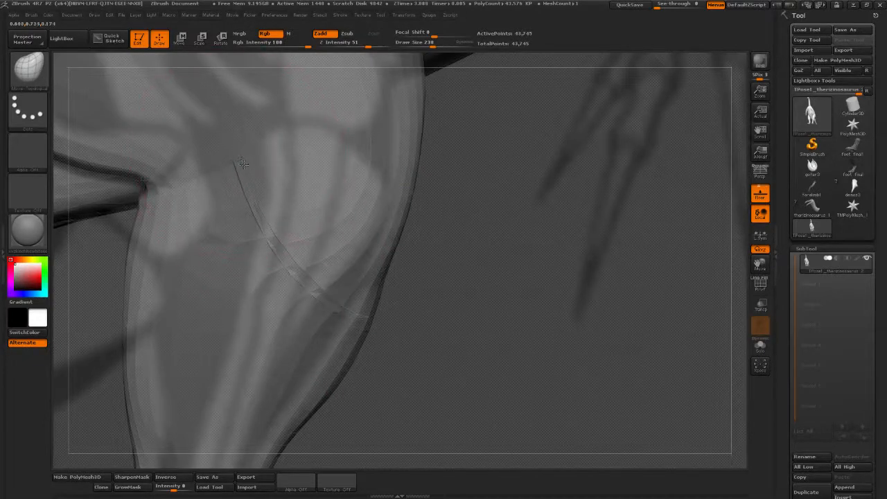
{"action": "mouse_move", "coordinate": [465, 293]}
{"action": "left_mouse_down"}
{"action": "mouse_move", "coordinate": [494, 275]}
{"action": "mouse_move", "coordinate": [499, 253]}
{"action": "left_mouse_up"}
{"action": "left_click_drag", "start_coordinate": [473, 217], "coordinate": [460, 220]}
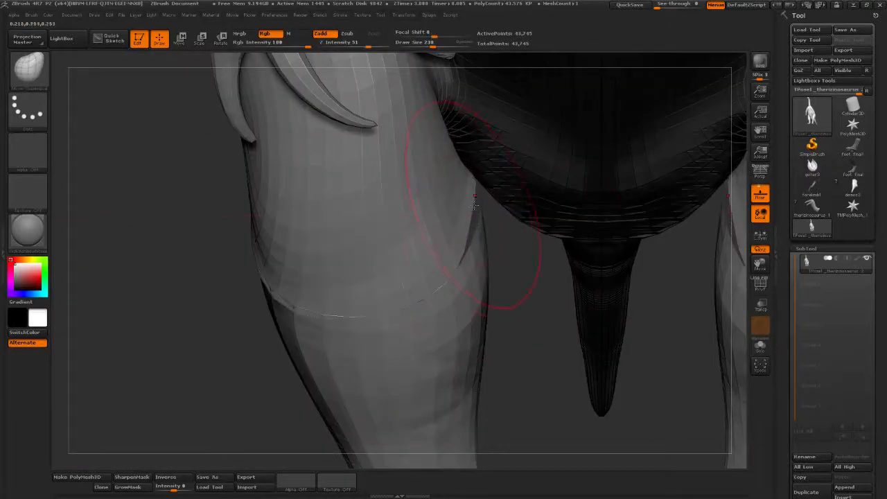
Tidy the inner knee crease beside the belly using a draw size of 122 and a focal shift of 29
{"action": "mouse_move", "coordinate": [520, 248]}
{"action": "left_mouse_down", "text": "alt"}
{"action": "mouse_move", "coordinate": [463, 273]}
{"action": "mouse_move", "coordinate": [414, 194]}
{"action": "mouse_move", "coordinate": [429, 203]}
{"action": "left_mouse_up", "text": "alt"}
{"action": "left_click", "coordinate": [422, 45]}
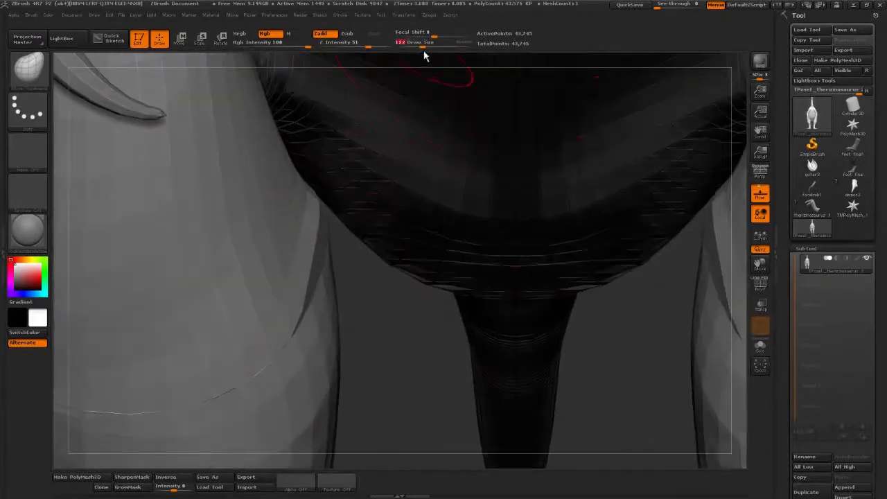
{"action": "left_click_drag", "start_coordinate": [434, 36], "coordinate": [445, 36]}
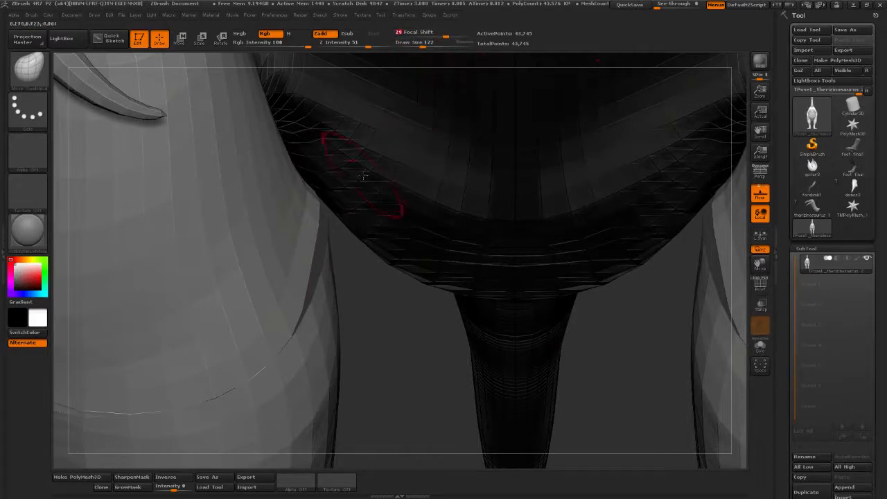
{"action": "mouse_move", "coordinate": [298, 277]}
{"action": "left_mouse_down"}
{"action": "mouse_move", "coordinate": [310, 242]}
{"action": "mouse_move", "coordinate": [305, 208]}
{"action": "mouse_move", "coordinate": [285, 281]}
{"action": "left_mouse_up"}
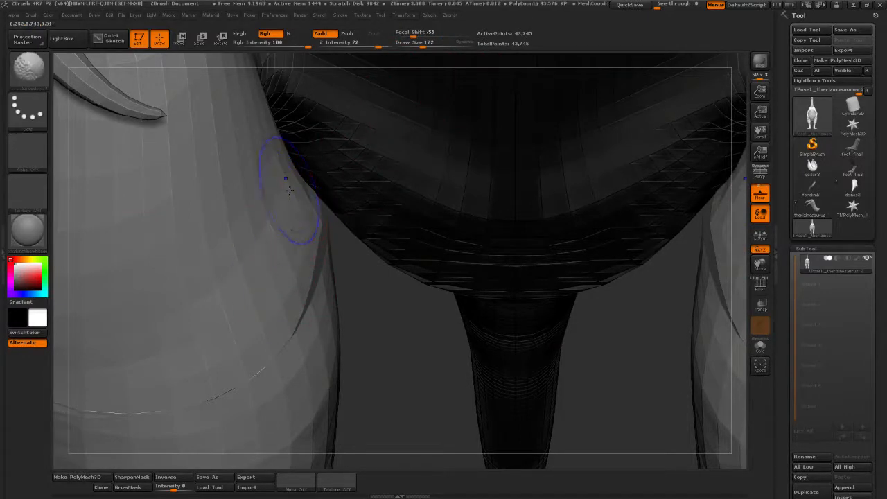
{"action": "mouse_move", "coordinate": [384, 337]}
{"action": "left_mouse_down"}
{"action": "mouse_move", "coordinate": [359, 199]}
{"action": "mouse_move", "coordinate": [341, 202]}
{"action": "left_mouse_up"}
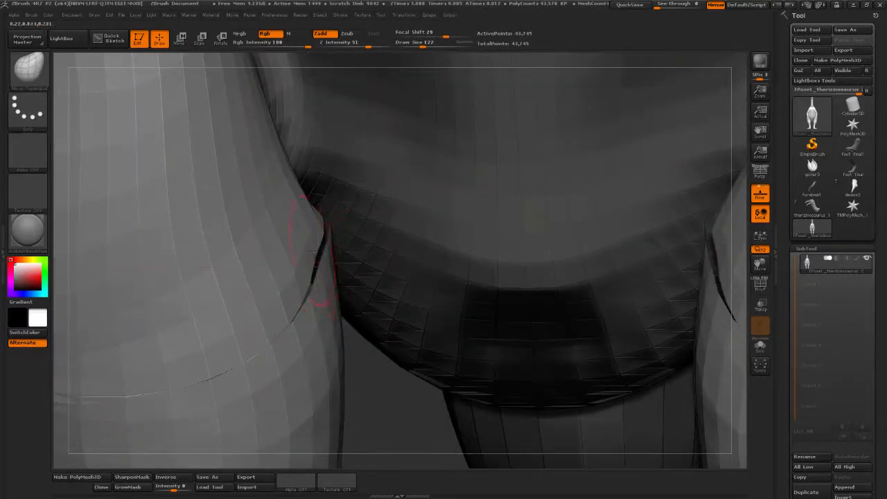
Pull the inner corner of the knee seam into shape with the Move Topological brush at a draw size of 332
{"action": "mouse_move", "coordinate": [367, 347]}
{"action": "left_mouse_down"}
{"action": "mouse_move", "coordinate": [416, 277]}
{"action": "mouse_move", "coordinate": [430, 182]}
{"action": "left_mouse_up"}
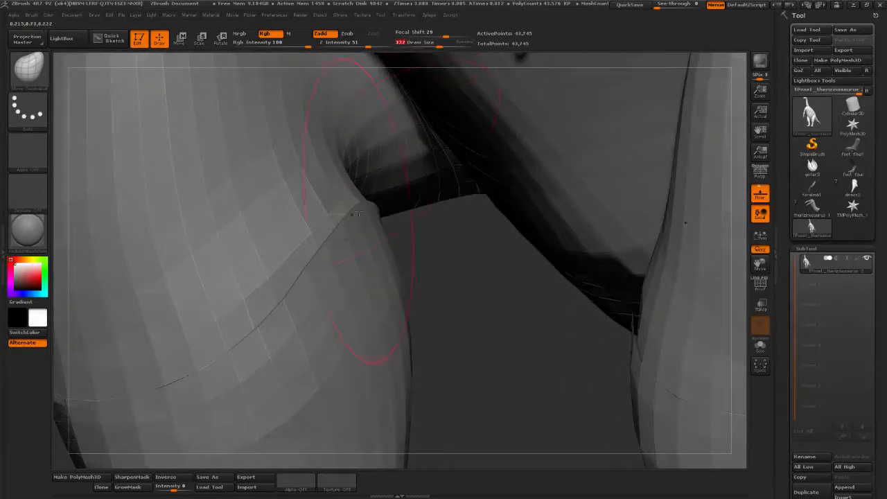
{"action": "mouse_move", "coordinate": [355, 213]}
{"action": "left_mouse_down"}
{"action": "mouse_move", "coordinate": [336, 246]}
{"action": "mouse_move", "coordinate": [321, 252]}
{"action": "mouse_move", "coordinate": [338, 271]}
{"action": "left_mouse_up"}
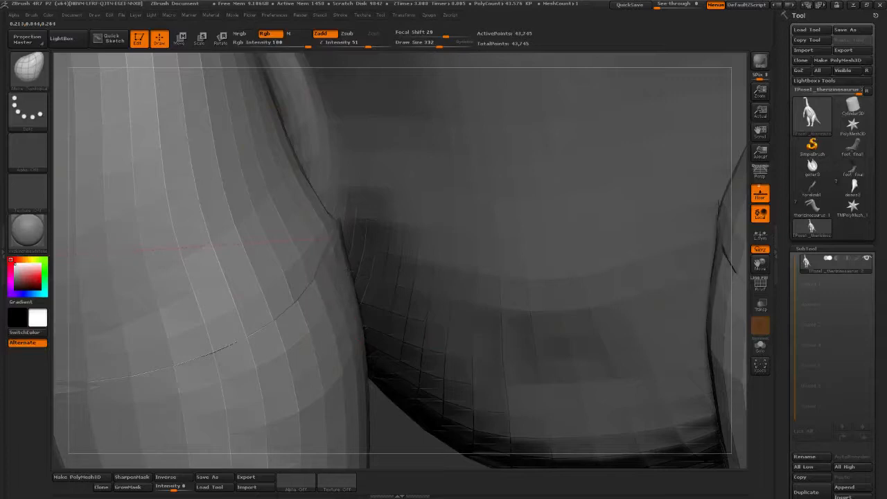
{"action": "left_click_drag", "start_coordinate": [403, 418], "coordinate": [633, 356]}
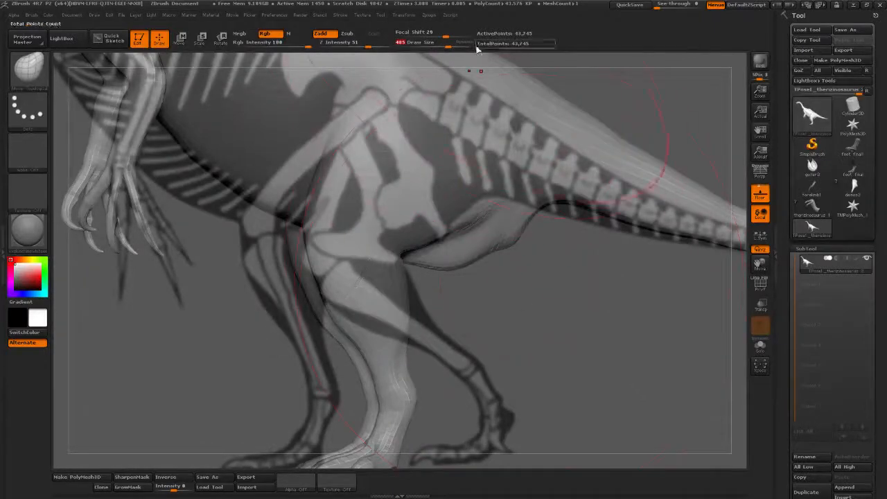
Refine the shoulder outline from above with the Move Topological brush at draw sizes of 70 and 175 and a focal shift of 39
{"action": "mouse_move", "coordinate": [443, 47]}
{"action": "left_mouse_down"}
{"action": "mouse_move", "coordinate": [428, 47]}
{"action": "mouse_move", "coordinate": [439, 36]}
{"action": "left_mouse_up"}
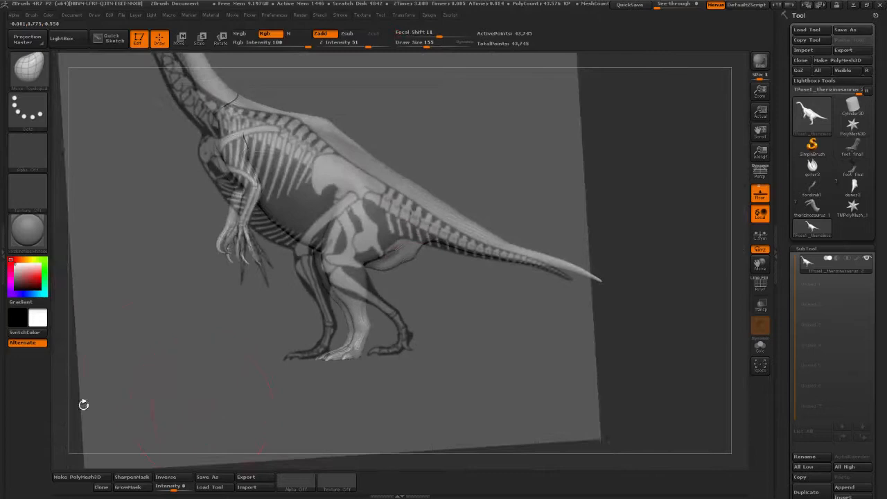
{"action": "left_click_drag", "start_coordinate": [83, 405], "coordinate": [305, 369]}
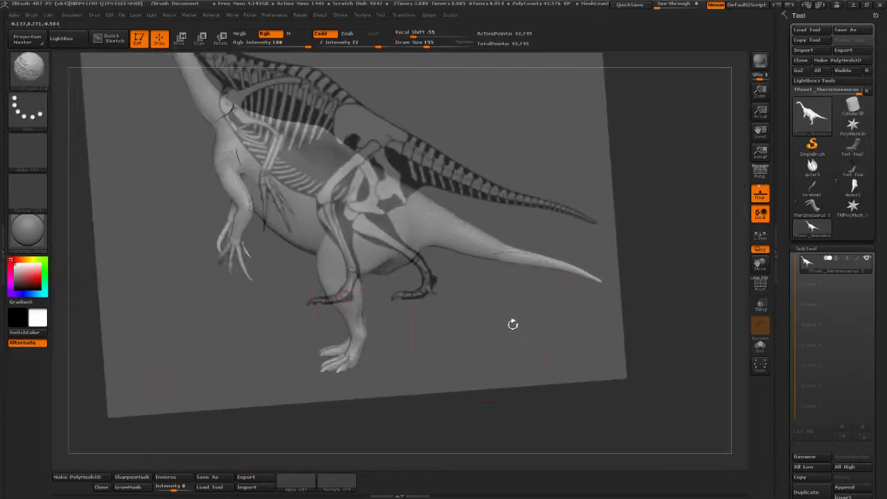
{"action": "left_click_drag", "start_coordinate": [513, 323], "coordinate": [531, 337]}
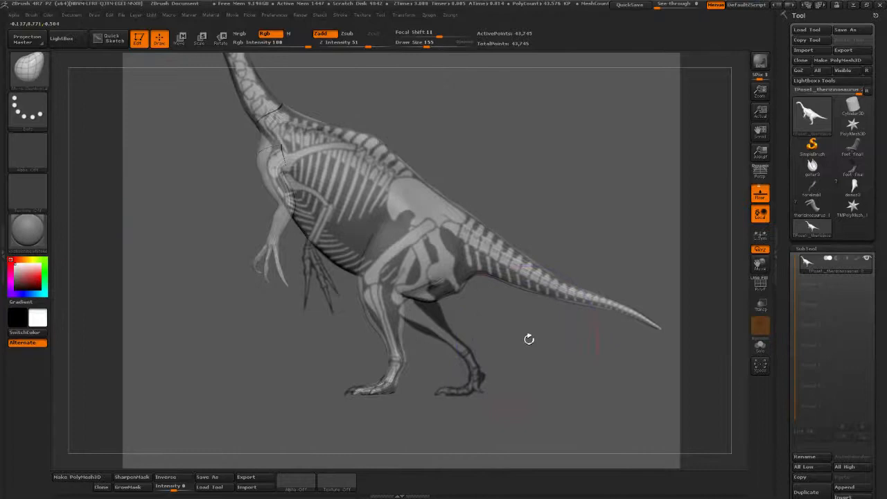
{"action": "left_click_drag", "start_coordinate": [528, 339], "coordinate": [540, 273]}
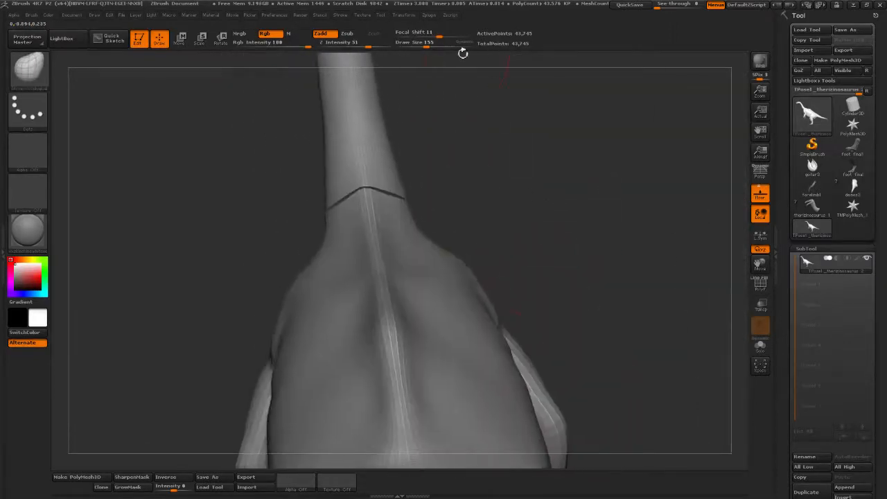
{"action": "mouse_move", "coordinate": [461, 44]}
{"action": "left_mouse_down"}
{"action": "mouse_move", "coordinate": [430, 44]}
{"action": "mouse_move", "coordinate": [448, 38]}
{"action": "left_mouse_up"}
{"action": "left_click", "coordinate": [449, 37]}
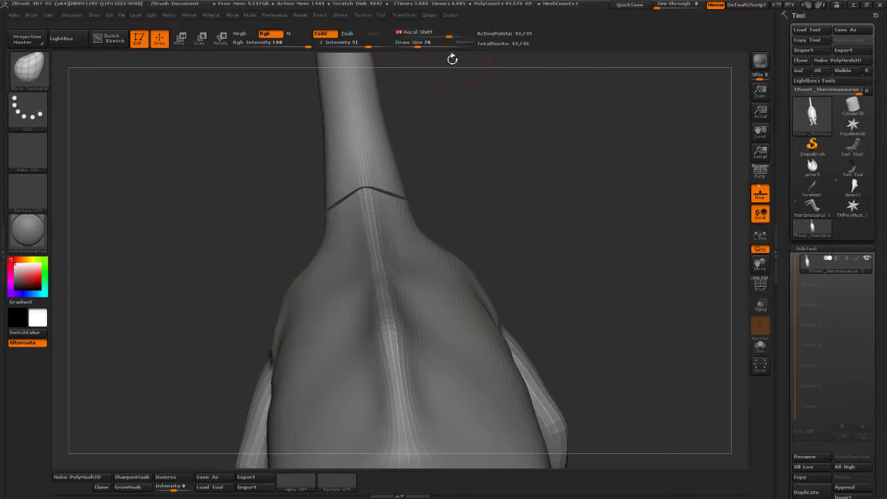
{"action": "mouse_move", "coordinate": [403, 253]}
{"action": "left_mouse_down"}
{"action": "mouse_move", "coordinate": [407, 259]}
{"action": "mouse_move", "coordinate": [422, 251]}
{"action": "mouse_move", "coordinate": [422, 265]}
{"action": "mouse_move", "coordinate": [459, 296]}
{"action": "left_mouse_up"}
{"action": "left_click", "coordinate": [427, 45]}
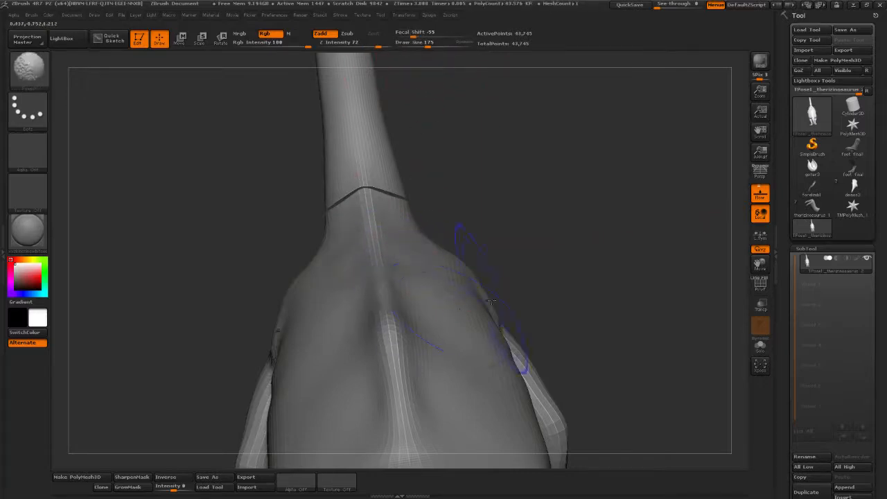
{"action": "mouse_move", "coordinate": [527, 267]}
{"action": "left_mouse_down"}
{"action": "mouse_move", "coordinate": [604, 271]}
{"action": "mouse_move", "coordinate": [634, 307]}
{"action": "left_mouse_up"}
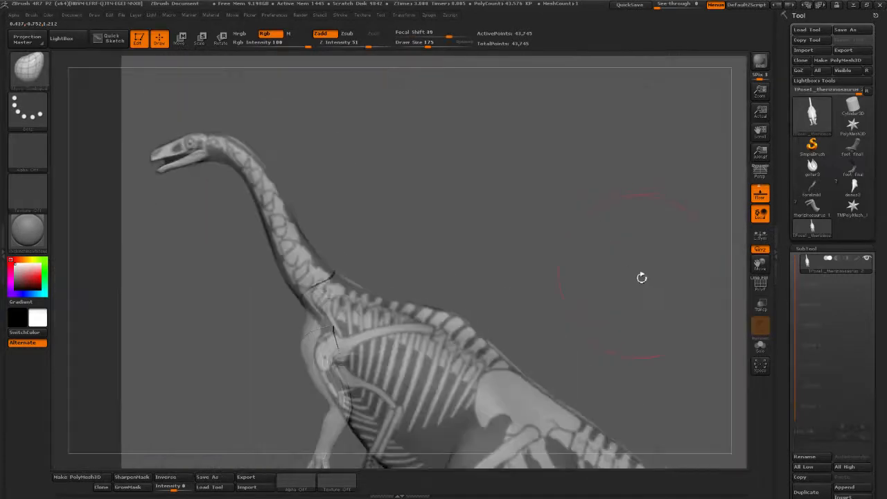
Select the Move brush with a draw size of 385 and adjust the throat outline at the neck base toward the skeleton reference
{"action": "mouse_move", "coordinate": [639, 277]}
{"action": "left_mouse_down"}
{"action": "mouse_move", "coordinate": [635, 224]}
{"action": "mouse_move", "coordinate": [531, 265]}
{"action": "left_mouse_up"}
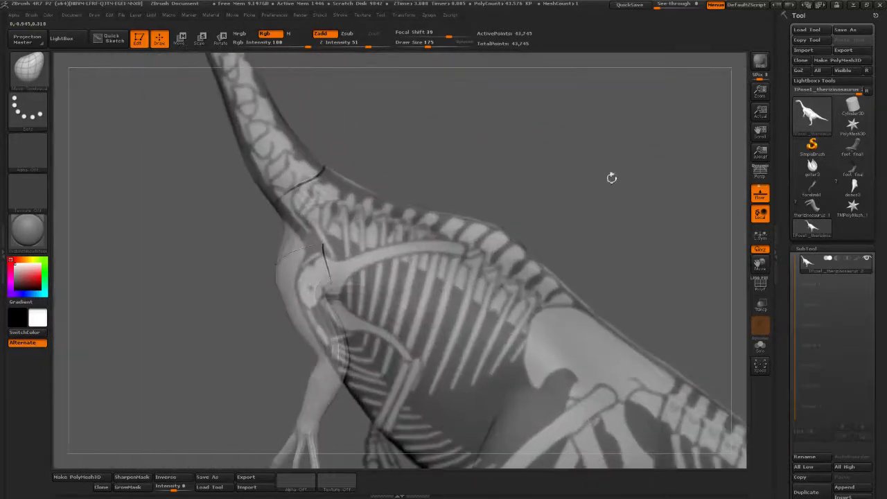
{"action": "left_click", "coordinate": [441, 45]}
{"action": "left_click", "coordinate": [29, 70]}
{"action": "left_click", "coordinate": [284, 82]}
{"action": "mouse_move", "coordinate": [276, 233]}
{"action": "left_mouse_down", "text": "alt"}
{"action": "mouse_move", "coordinate": [169, 190]}
{"action": "mouse_move", "coordinate": [277, 269]}
{"action": "mouse_move", "coordinate": [295, 235]}
{"action": "mouse_move", "coordinate": [317, 249]}
{"action": "mouse_move", "coordinate": [310, 273]}
{"action": "mouse_move", "coordinate": [325, 267]}
{"action": "left_mouse_up", "text": "alt"}
{"action": "left_click_drag", "start_coordinate": [222, 252], "coordinate": [291, 326], "text": "alt"}
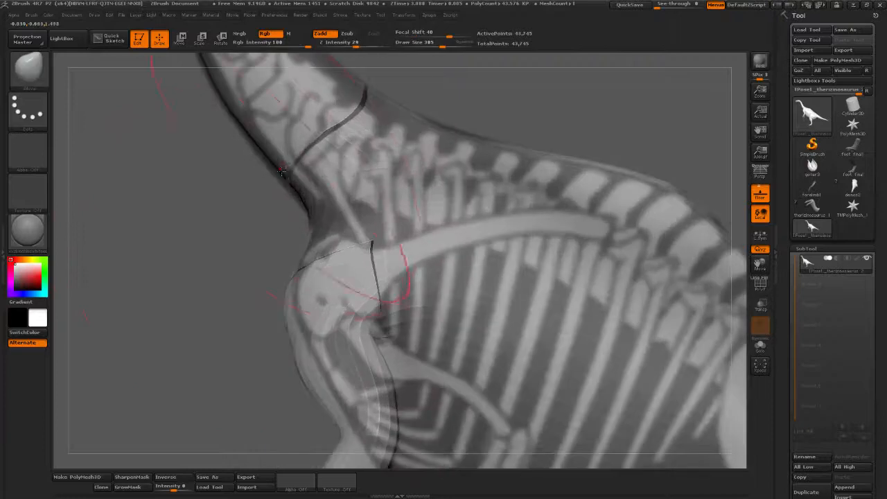
{"action": "left_click_drag", "start_coordinate": [278, 163], "coordinate": [284, 160]}
Reshape the front and back contours of the neck with the Move brush to follow the reference silhouette
{"action": "left_click_drag", "start_coordinate": [366, 93], "coordinate": [363, 197], "text": "alt"}
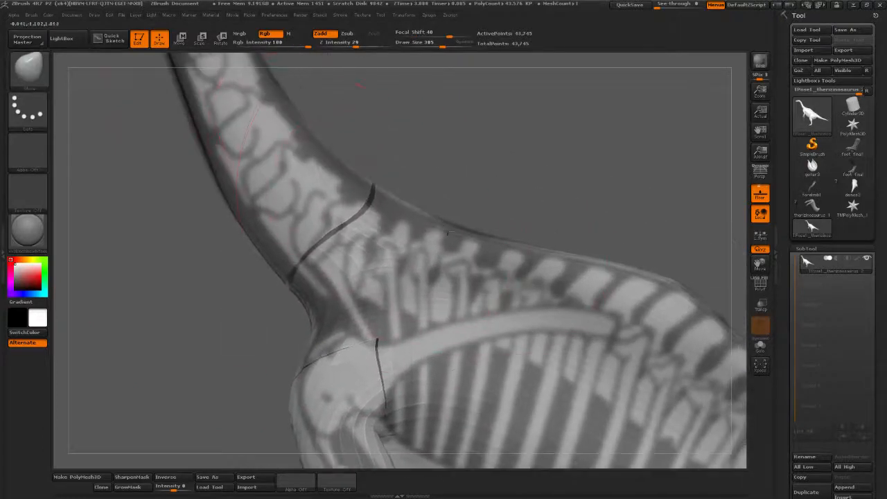
{"action": "mouse_move", "coordinate": [441, 144]}
{"action": "left_mouse_down", "text": "alt"}
{"action": "mouse_move", "coordinate": [504, 232]}
{"action": "mouse_move", "coordinate": [516, 282]}
{"action": "left_mouse_up", "text": "alt"}
{"action": "left_click_drag", "start_coordinate": [305, 252], "coordinate": [292, 259]}
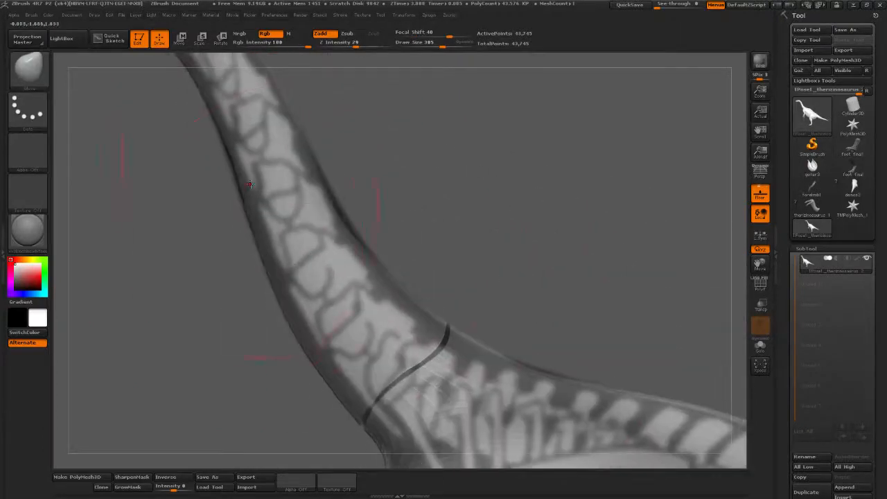
{"action": "left_click_drag", "start_coordinate": [251, 185], "coordinate": [259, 183]}
{"action": "left_click_drag", "start_coordinate": [409, 172], "coordinate": [428, 256], "text": "alt"}
{"action": "left_click_drag", "start_coordinate": [353, 278], "coordinate": [361, 285]}
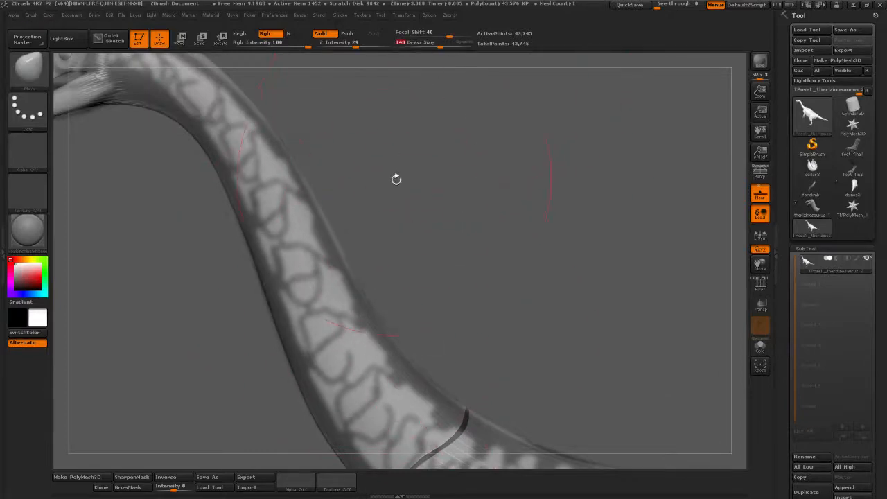
Reduce the Move brush draw size to 203 and push the front contour of the shoulder and chest toward the reference
{"action": "left_click_drag", "start_coordinate": [396, 179], "coordinate": [452, 226], "text": "alt"}
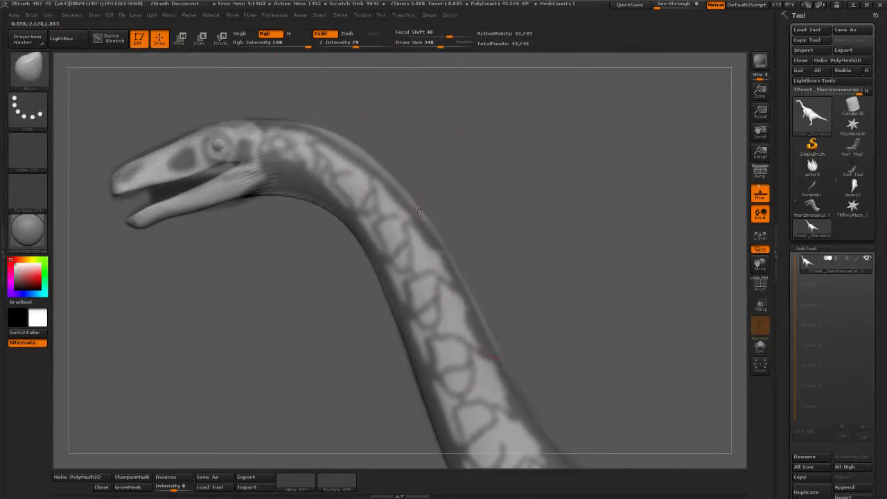
{"action": "left_click_drag", "start_coordinate": [576, 375], "coordinate": [477, 187], "text": "alt"}
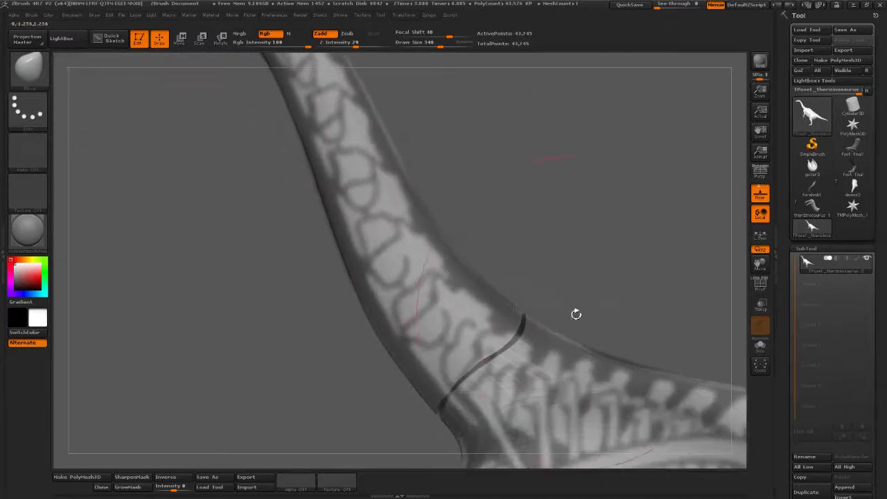
{"action": "left_click_drag", "start_coordinate": [576, 315], "coordinate": [538, 217], "text": "alt"}
{"action": "left_click_drag", "start_coordinate": [582, 249], "coordinate": [540, 205], "text": "alt"}
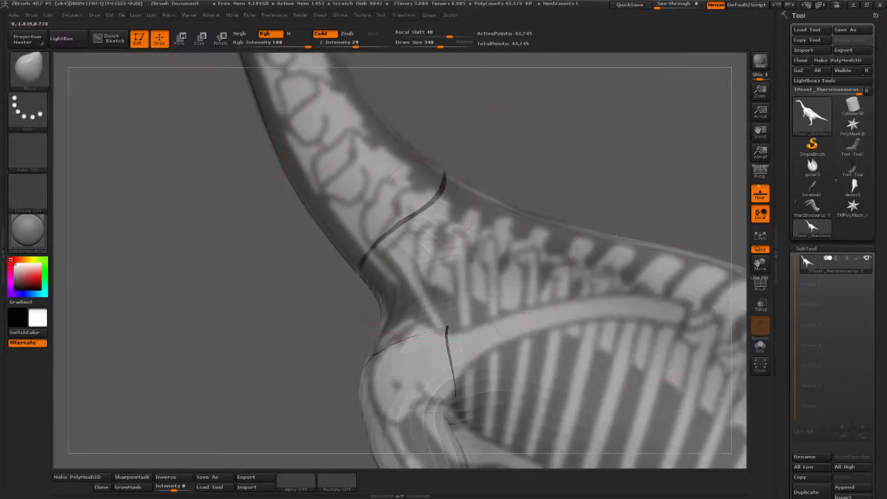
{"action": "left_click_drag", "start_coordinate": [704, 339], "coordinate": [522, 153], "text": "alt"}
{"action": "left_click_drag", "start_coordinate": [377, 305], "coordinate": [377, 270], "text": "alt"}
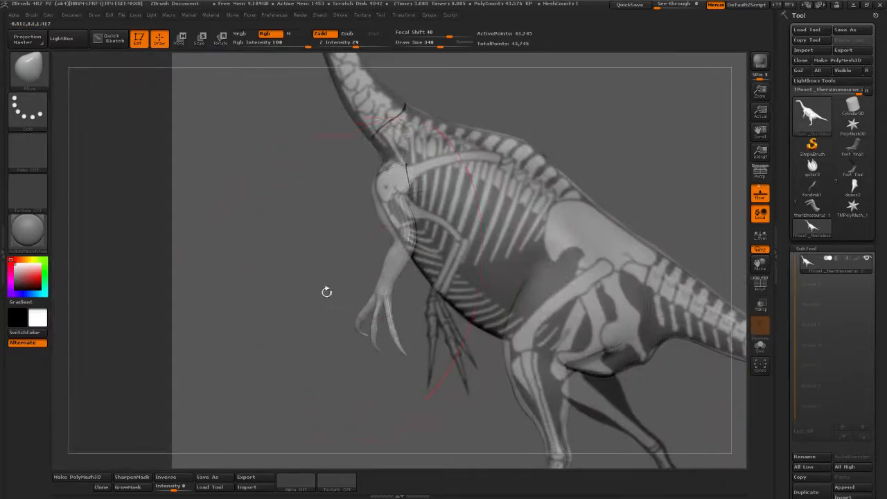
{"action": "mouse_move", "coordinate": [326, 292]}
{"action": "left_mouse_down", "text": "alt"}
{"action": "mouse_move", "coordinate": [443, 186]}
{"action": "mouse_move", "coordinate": [528, 79]}
{"action": "left_mouse_up", "text": "alt"}
{"action": "left_click", "coordinate": [431, 44]}
{"action": "left_click_drag", "start_coordinate": [247, 275], "coordinate": [276, 253], "text": "alt"}
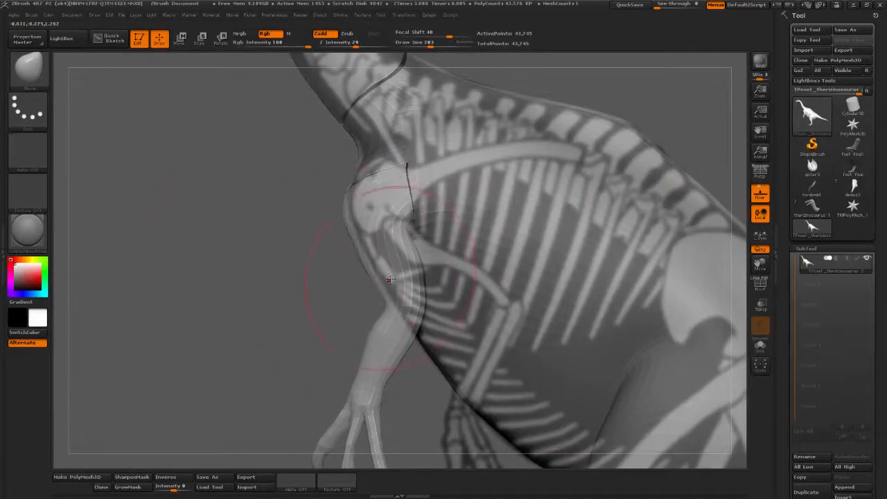
{"action": "left_click_drag", "start_coordinate": [347, 219], "coordinate": [363, 216]}
{"action": "mouse_move", "coordinate": [404, 382]}
{"action": "left_mouse_down", "text": "alt"}
{"action": "mouse_move", "coordinate": [395, 285]}
{"action": "mouse_move", "coordinate": [384, 270]}
{"action": "left_mouse_up", "text": "alt"}
Mask everything except the arm and rotate it from the shoulder with the transpose line to approach the skeleton's arm pose
{"action": "left_click", "coordinate": [219, 40]}
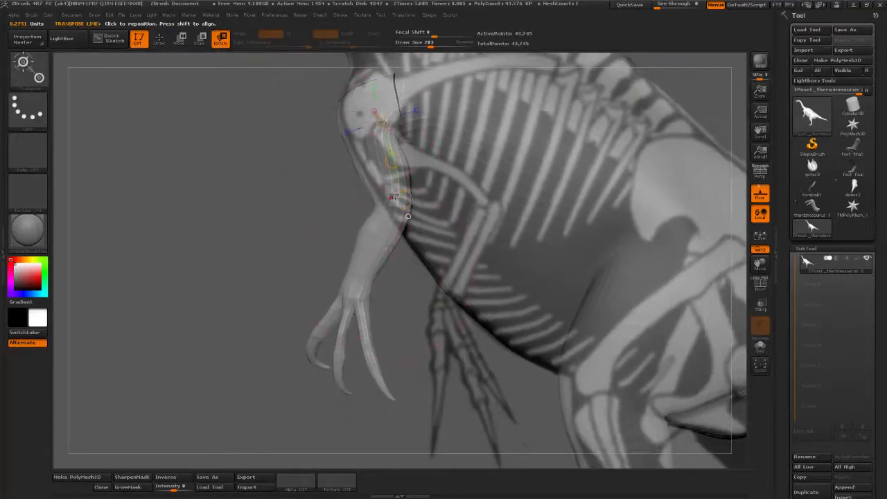
{"action": "left_click_drag", "start_coordinate": [391, 198], "coordinate": [340, 332], "text": "ctrl"}
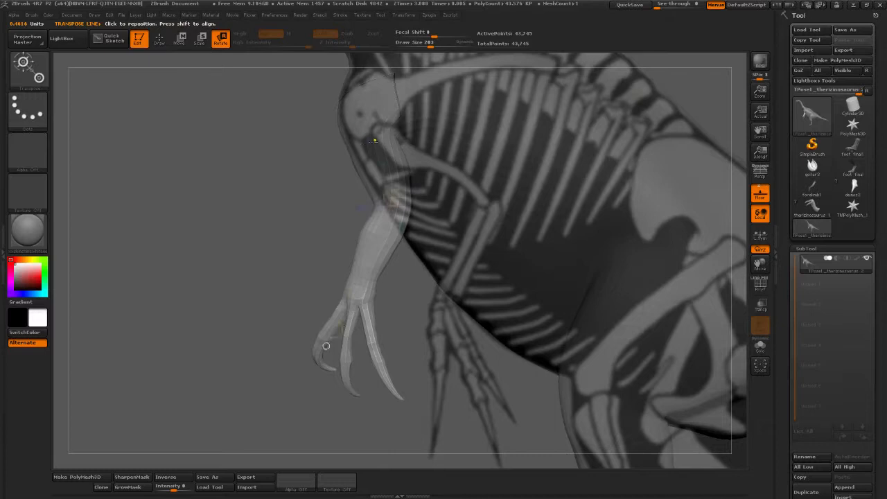
{"action": "left_click_drag", "start_coordinate": [374, 140], "coordinate": [385, 164]}
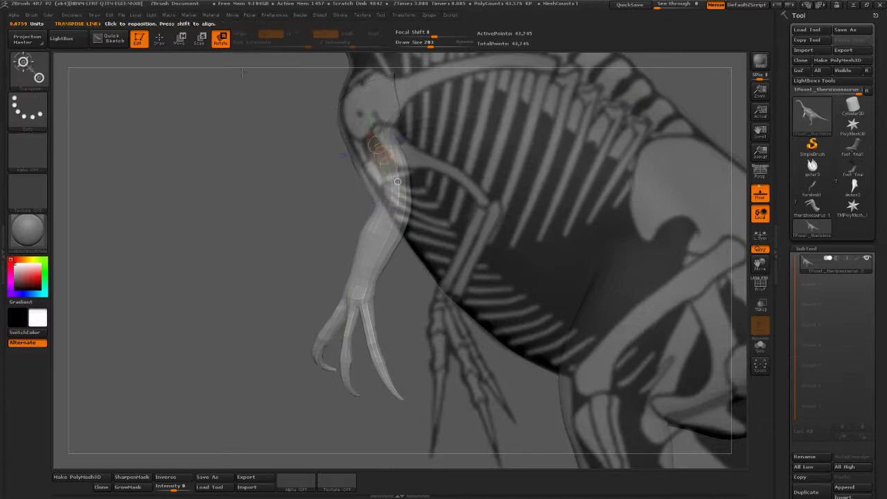
{"action": "left_click", "coordinate": [370, 119]}
{"action": "left_click_drag", "start_coordinate": [365, 151], "coordinate": [395, 196]}
Mask everything except the forearm and hand, and shift them downward with Transpose Move to lengthen the forearm
{"action": "right_click_drag", "start_coordinate": [384, 260], "coordinate": [363, 198], "text": "alt"}
{"action": "left_click_drag", "start_coordinate": [378, 196], "coordinate": [363, 218], "text": "ctrl"}
{"action": "right_click_drag", "start_coordinate": [416, 208], "coordinate": [553, 180], "text": "shift"}
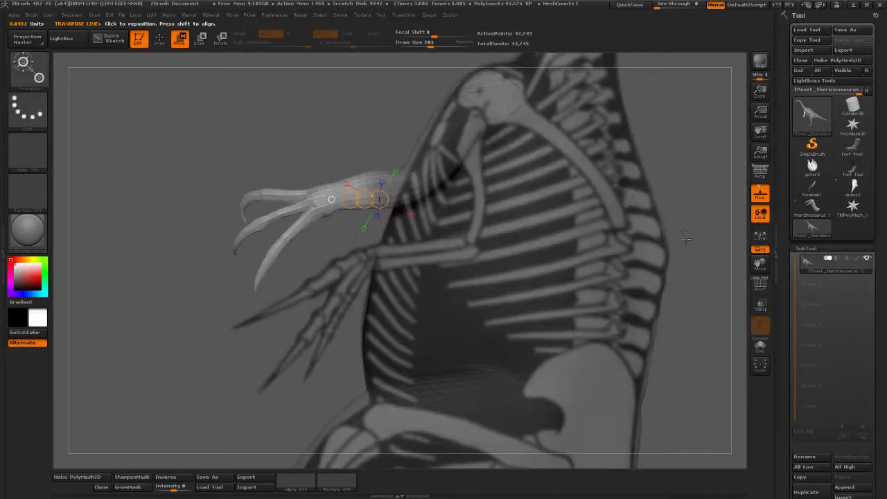
{"action": "right_click_drag", "start_coordinate": [685, 237], "coordinate": [585, 295]}
{"action": "right_click_drag", "start_coordinate": [645, 362], "coordinate": [523, 293]}
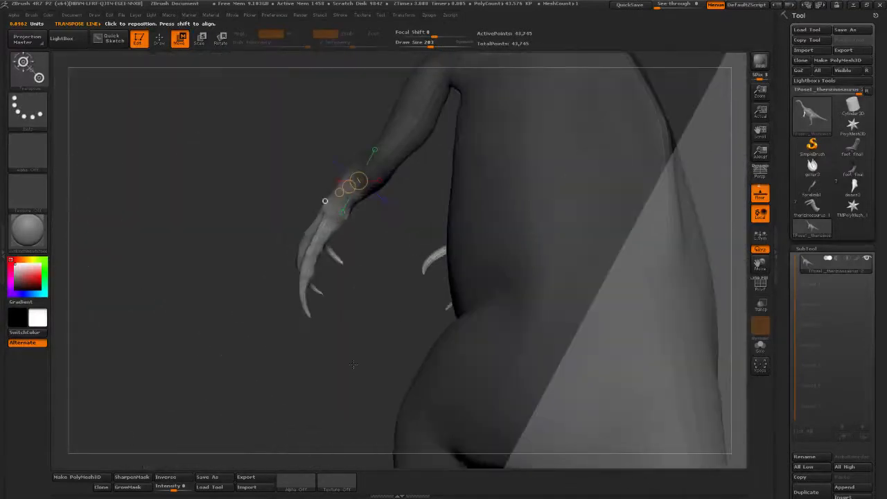
{"action": "right_click_drag", "start_coordinate": [354, 365], "coordinate": [349, 402]}
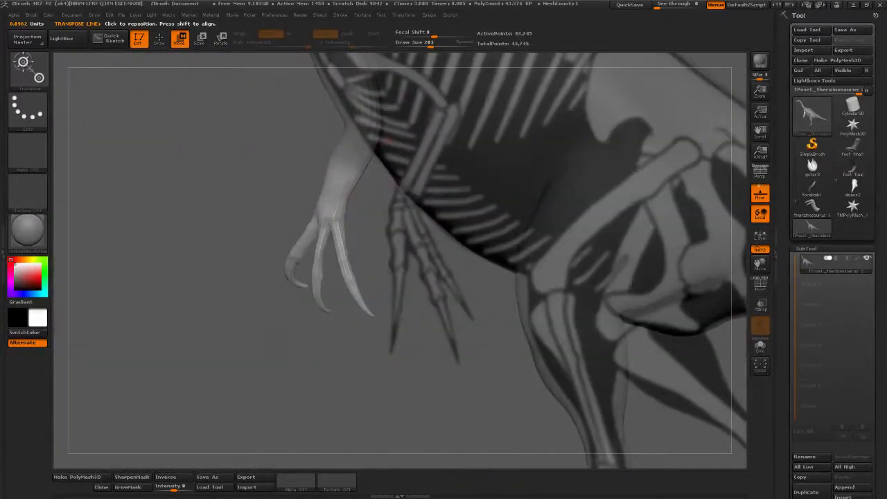
{"action": "right_click_drag", "start_coordinate": [270, 298], "coordinate": [284, 338], "text": "alt"}
{"action": "left_click_drag", "start_coordinate": [359, 205], "coordinate": [308, 332]}
{"action": "left_click_drag", "start_coordinate": [362, 236], "coordinate": [309, 368]}
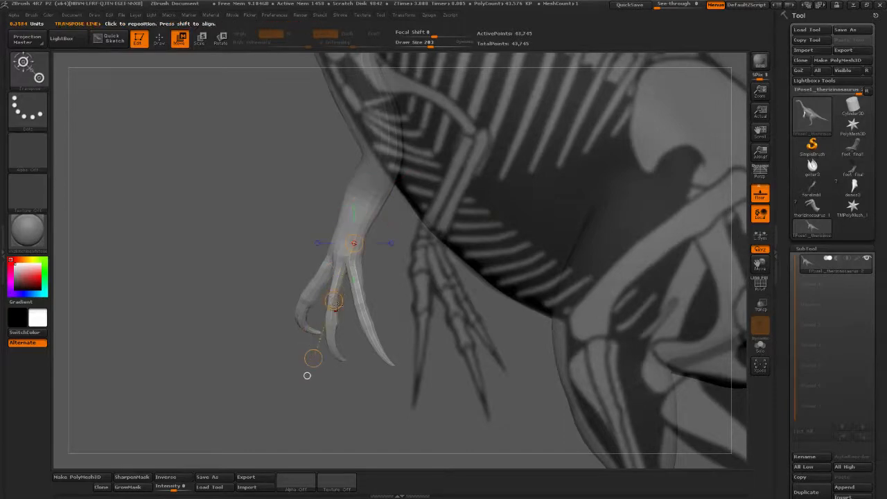
{"action": "left_click_drag", "start_coordinate": [331, 305], "coordinate": [329, 315]}
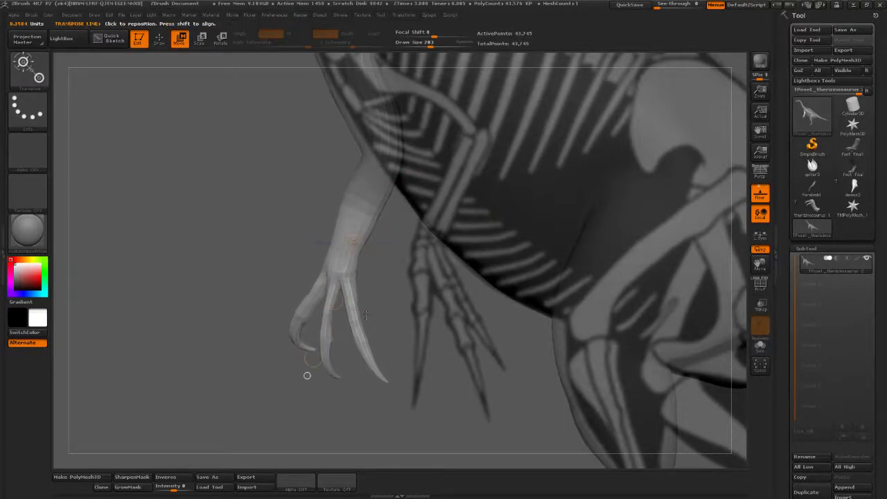
Rotate the forearm and hand forward about the elbow with Transpose Rotate
{"action": "right_click_drag", "start_coordinate": [388, 312], "coordinate": [363, 284], "text": "alt"}
{"action": "key", "text": "r"}
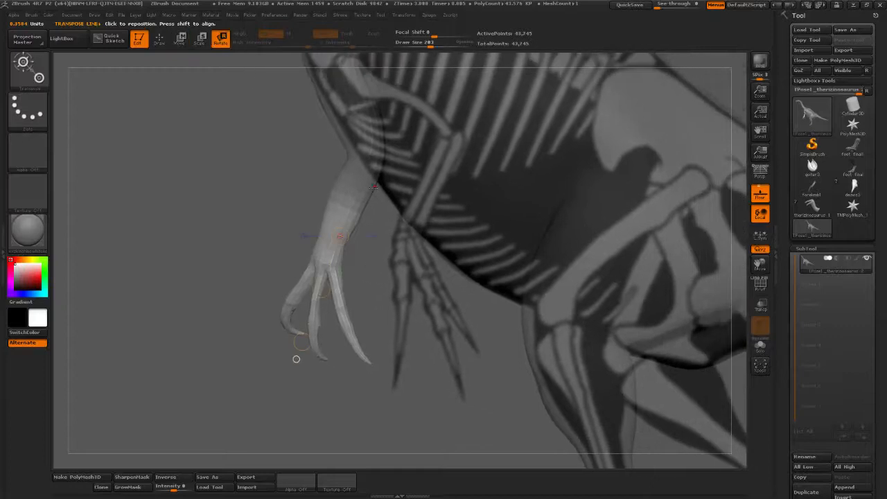
{"action": "left_click_drag", "start_coordinate": [348, 206], "coordinate": [265, 349]}
{"action": "right_click_drag", "start_coordinate": [375, 282], "coordinate": [362, 237], "text": "alt"}
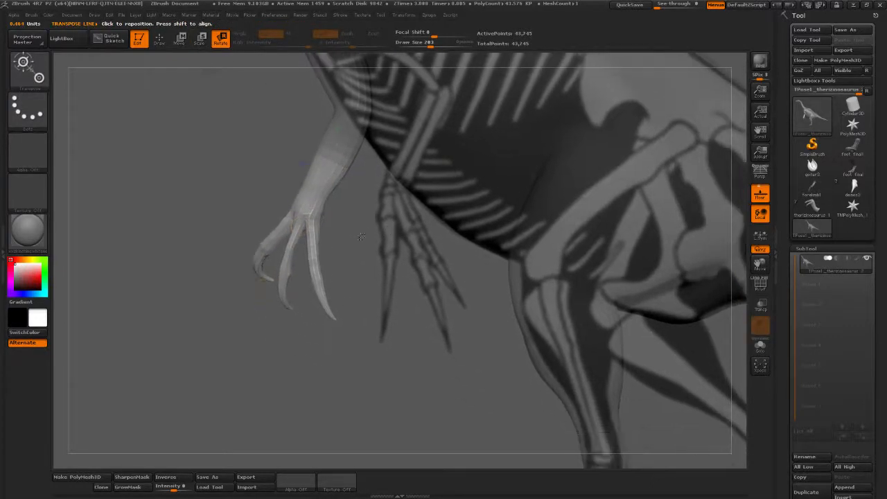
Isolate the hand at the wrist and rotate it outward, away from the body's midline
{"action": "mouse_move", "coordinate": [316, 192]}
{"action": "left_mouse_down"}
{"action": "mouse_move", "coordinate": [304, 211]}
{"action": "mouse_move", "coordinate": [298, 291]}
{"action": "mouse_move", "coordinate": [326, 295]}
{"action": "mouse_move", "coordinate": [352, 282]}
{"action": "left_mouse_up"}
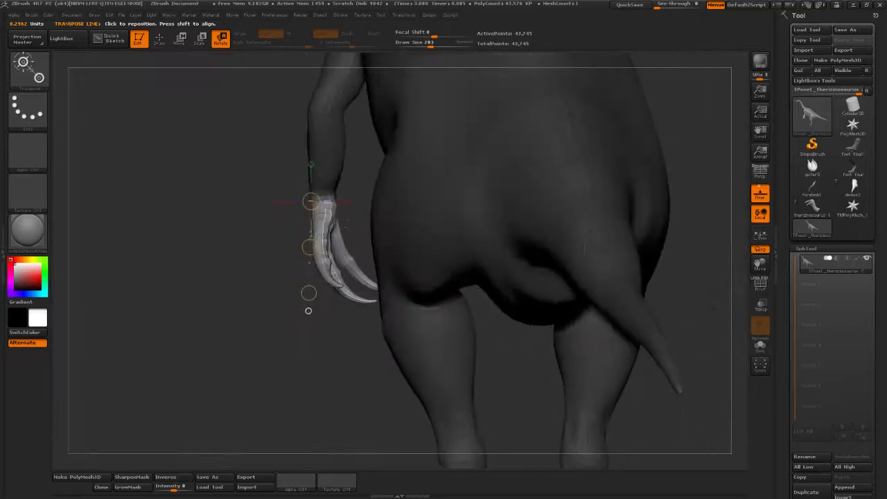
{"action": "left_click_drag", "start_coordinate": [318, 244], "coordinate": [359, 174]}
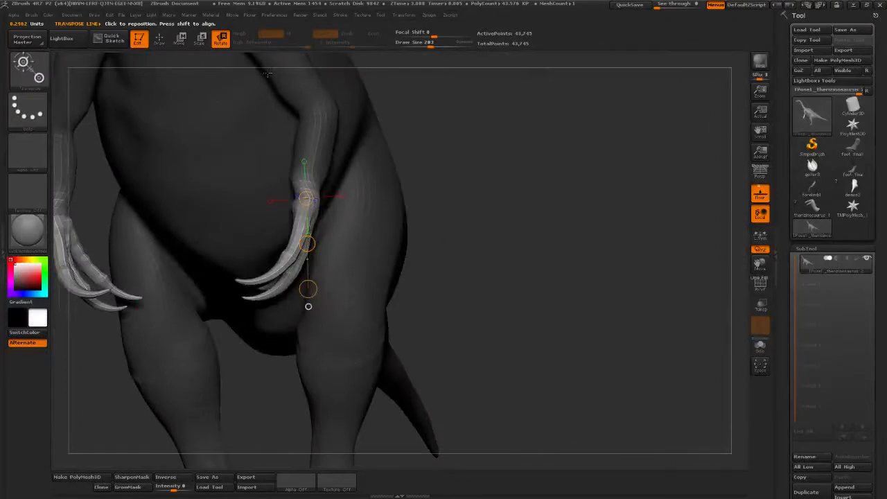
{"action": "left_click", "coordinate": [312, 186]}
{"action": "left_click_drag", "start_coordinate": [302, 204], "coordinate": [319, 290]}
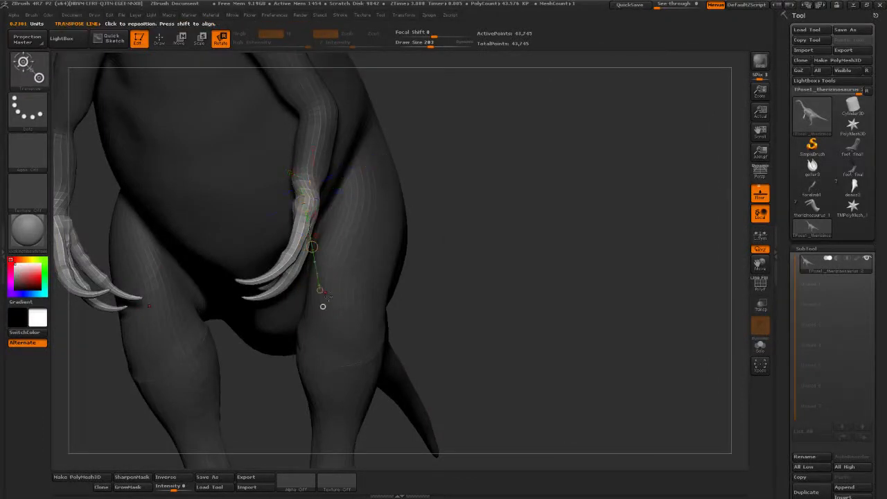
{"action": "left_click_drag", "start_coordinate": [312, 174], "coordinate": [336, 258]}
{"action": "left_click_drag", "start_coordinate": [314, 197], "coordinate": [316, 236]}
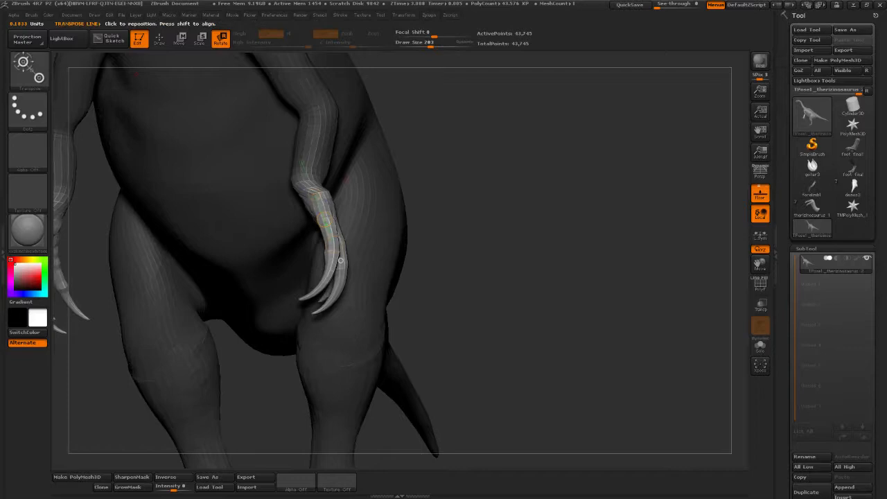
Return to the Move brush at draw size 131 and reshape the bent wrist where the hand joins the forearm
{"action": "key", "text": "w"}
{"action": "key", "text": "q"}
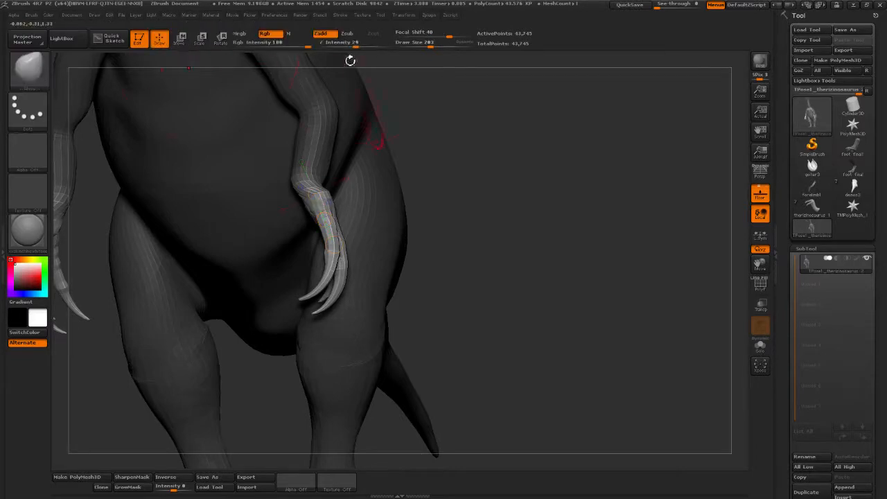
{"action": "left_click_drag", "start_coordinate": [430, 43], "coordinate": [419, 44]}
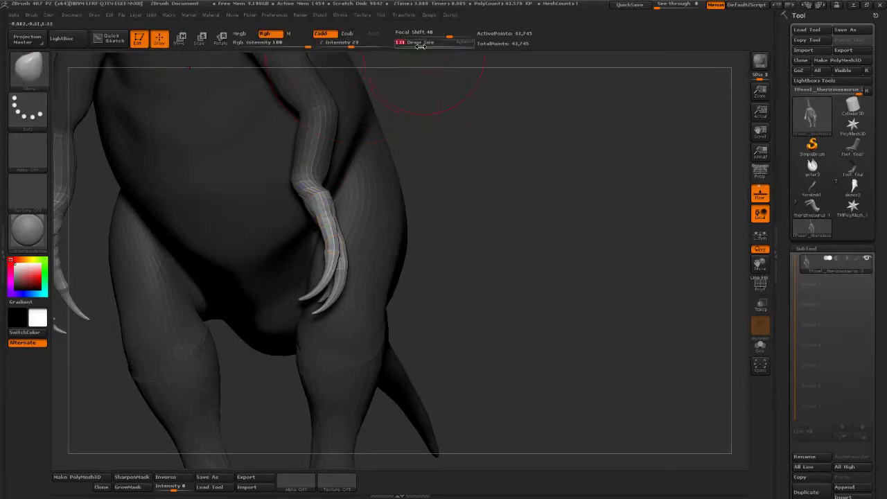
{"action": "left_click_drag", "start_coordinate": [322, 203], "coordinate": [316, 201]}
{"action": "left_click_drag", "start_coordinate": [468, 154], "coordinate": [469, 222], "text": "alt"}
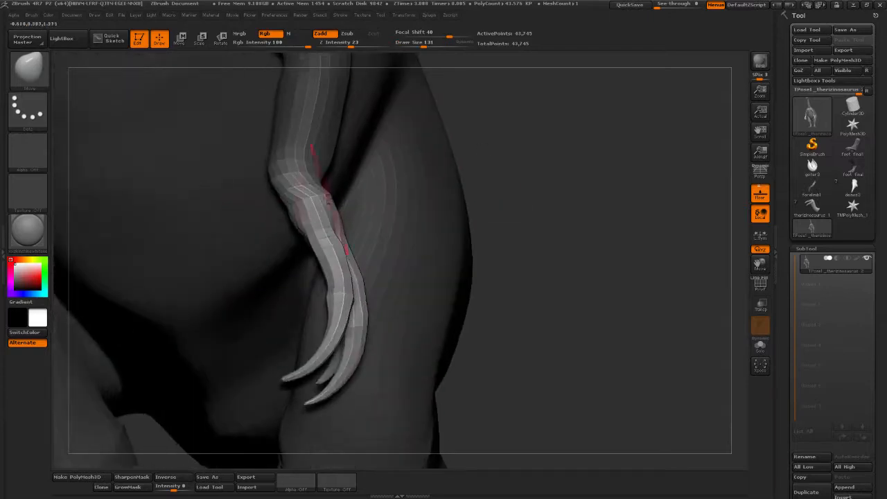
{"action": "mouse_move", "coordinate": [321, 199]}
{"action": "left_mouse_down"}
{"action": "mouse_move", "coordinate": [307, 198]}
{"action": "mouse_move", "coordinate": [347, 206]}
{"action": "left_mouse_up"}
Mask everything except the outer part of the front finger and rotate it at its joint to straighten the finger
{"action": "left_click_drag", "start_coordinate": [557, 203], "coordinate": [305, 225]}
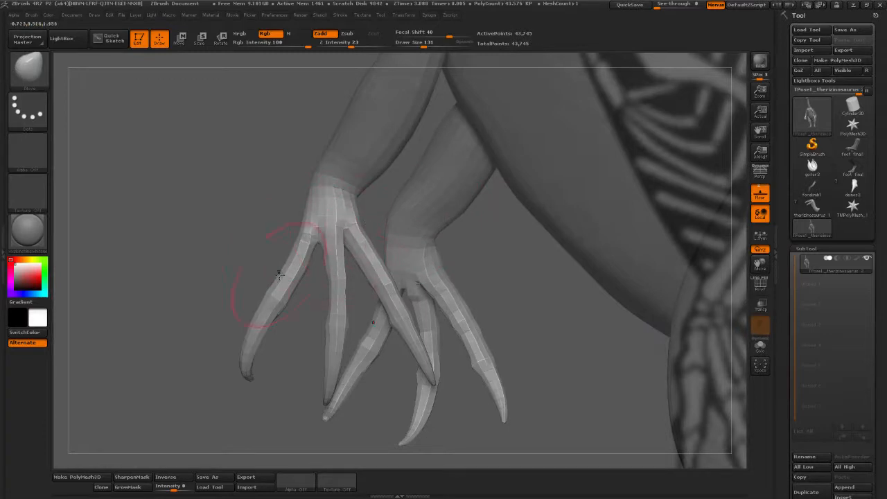
{"action": "mouse_move", "coordinate": [277, 346]}
{"action": "left_mouse_down"}
{"action": "mouse_move", "coordinate": [298, 368]}
{"action": "mouse_move", "coordinate": [366, 382]}
{"action": "mouse_move", "coordinate": [367, 367]}
{"action": "mouse_move", "coordinate": [344, 384]}
{"action": "mouse_move", "coordinate": [265, 330]}
{"action": "mouse_move", "coordinate": [276, 179]}
{"action": "left_mouse_up"}
{"action": "left_click", "coordinate": [221, 39]}
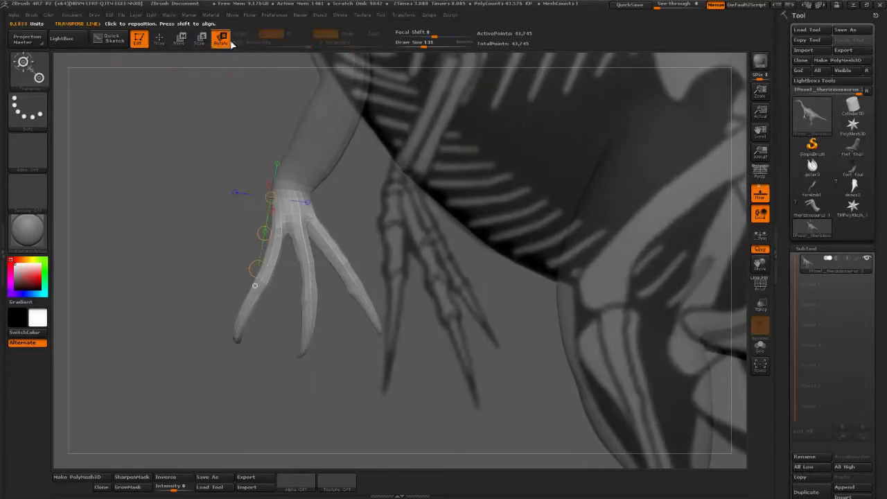
{"action": "left_click_drag", "start_coordinate": [279, 251], "coordinate": [263, 295], "text": "ctrl"}
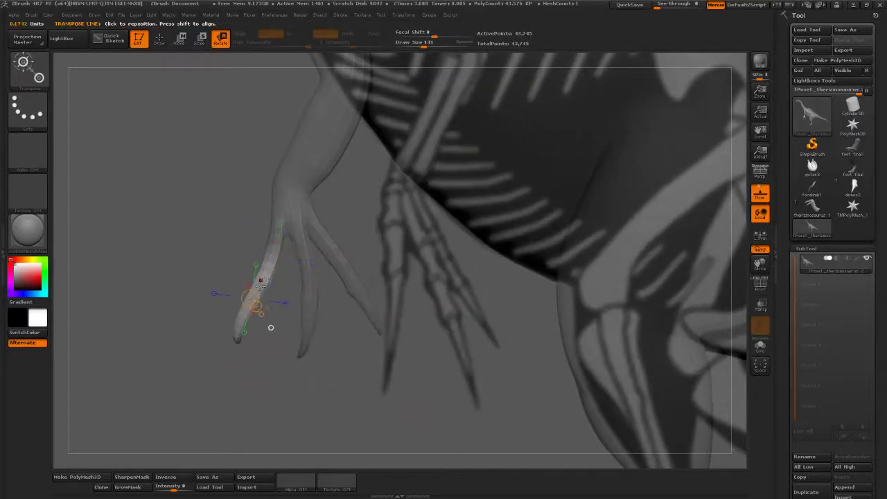
{"action": "left_click_drag", "start_coordinate": [268, 260], "coordinate": [284, 361]}
Isolate the outer part of the middle finger and rotate its segments at the joints to straighten it
{"action": "mouse_move", "coordinate": [343, 385]}
{"action": "left_mouse_down", "text": "alt"}
{"action": "mouse_move", "coordinate": [314, 360]}
{"action": "mouse_move", "coordinate": [314, 389]}
{"action": "left_mouse_up", "text": "alt"}
{"action": "left_click_drag", "start_coordinate": [283, 244], "coordinate": [290, 291], "text": "ctrl"}
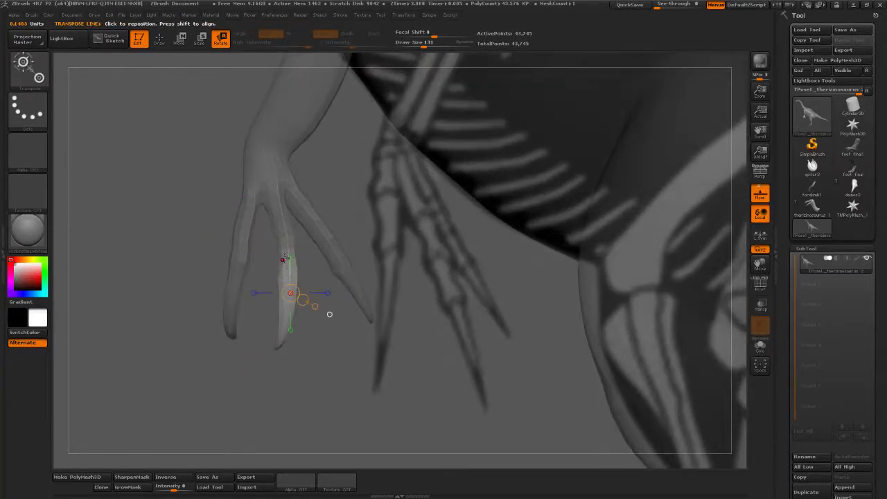
{"action": "left_click_drag", "start_coordinate": [282, 259], "coordinate": [323, 328]}
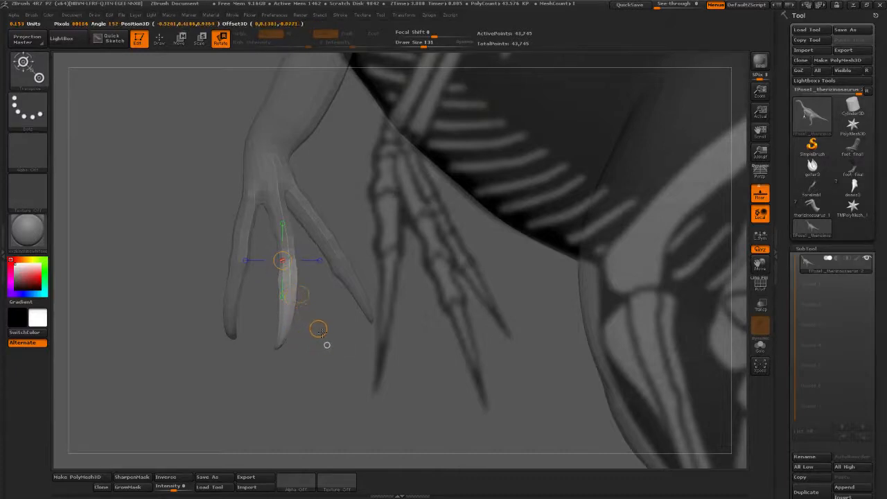
{"action": "left_click", "coordinate": [281, 205]}
{"action": "left_click_drag", "start_coordinate": [289, 257], "coordinate": [319, 345]}
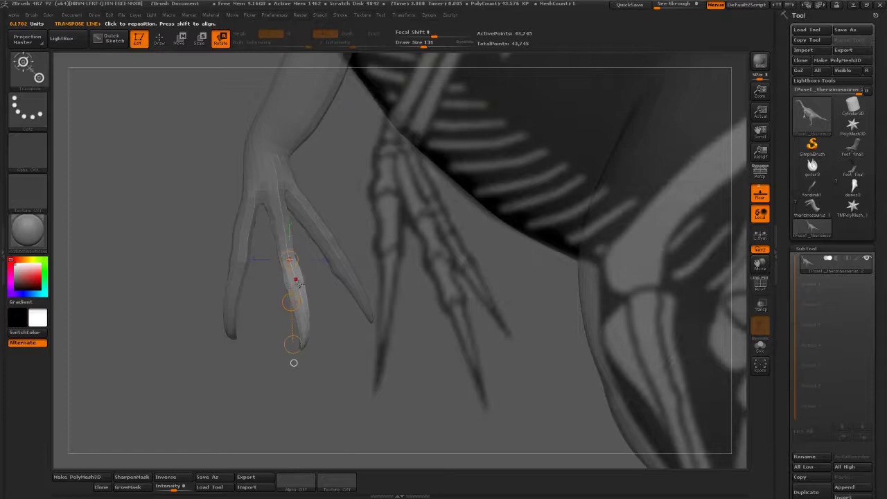
{"action": "left_click_drag", "start_coordinate": [298, 283], "coordinate": [290, 258]}
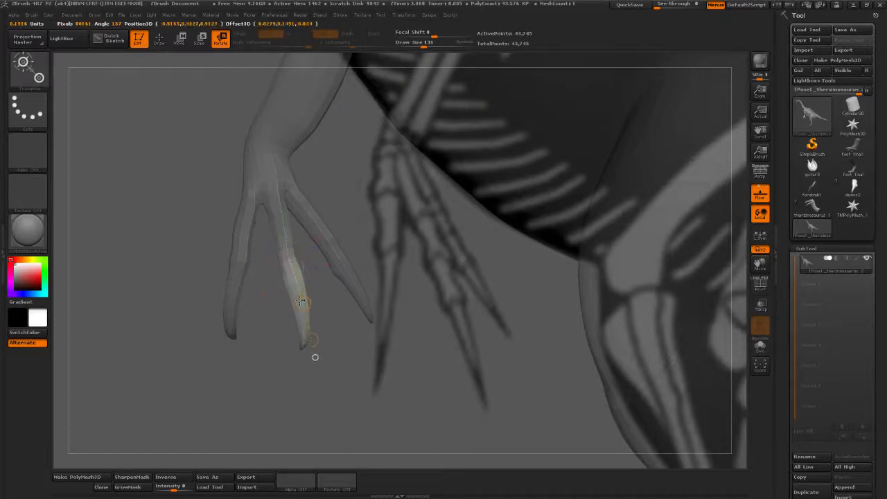
{"action": "left_click_drag", "start_coordinate": [309, 341], "coordinate": [284, 292]}
Isolate the middle finger from its base, then scale and move it to make the finger and claw longer
{"action": "left_click_drag", "start_coordinate": [224, 177], "coordinate": [252, 352], "text": "ctrl"}
{"action": "left_click", "coordinate": [200, 38]}
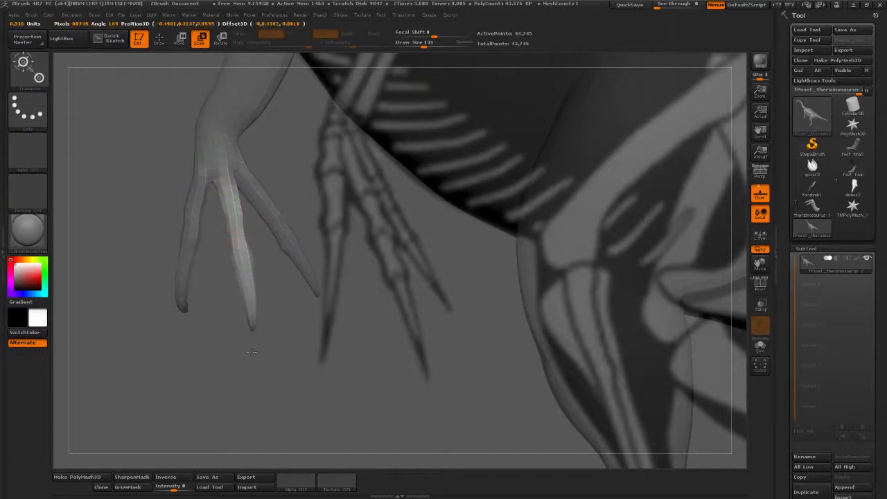
{"action": "left_click", "coordinate": [180, 38]}
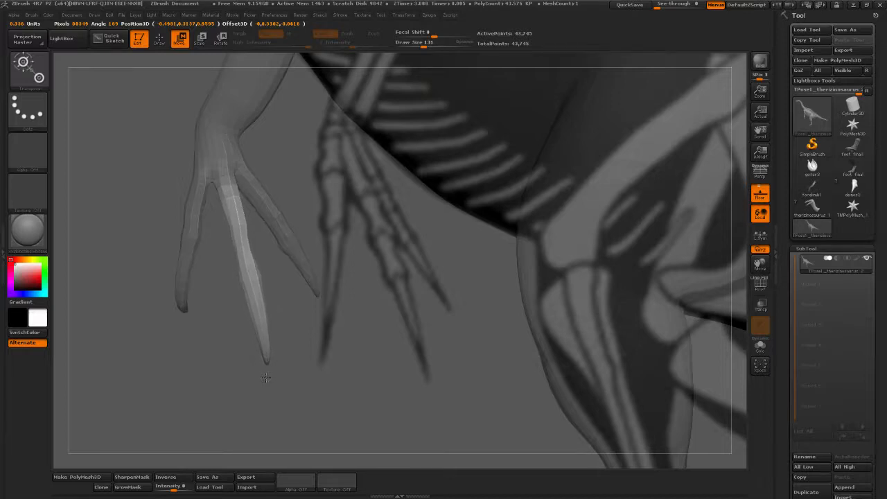
Isolate the outer part of the front finger and extend it at the joint to lengthen its claw
{"action": "mouse_move", "coordinate": [253, 362]}
{"action": "left_mouse_down"}
{"action": "mouse_move", "coordinate": [212, 220]}
{"action": "mouse_move", "coordinate": [189, 246]}
{"action": "mouse_move", "coordinate": [194, 318]}
{"action": "mouse_move", "coordinate": [186, 208]}
{"action": "left_mouse_up"}
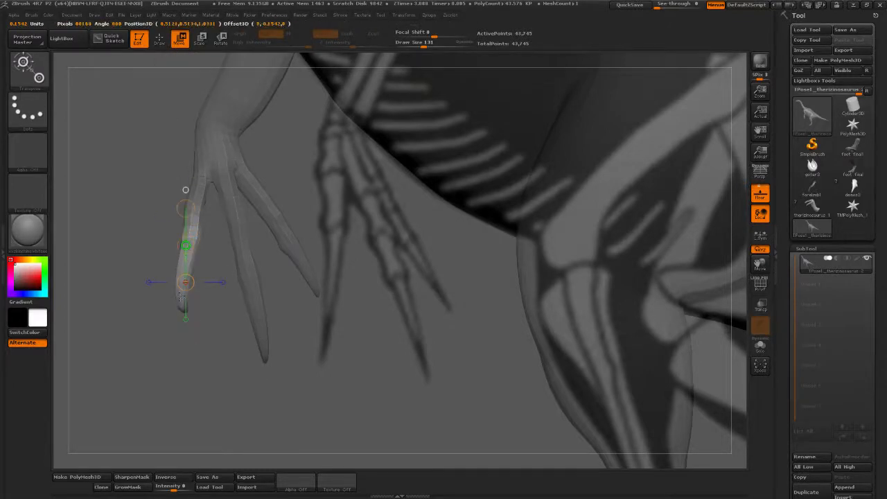
{"action": "left_click_drag", "start_coordinate": [189, 240], "coordinate": [177, 328]}
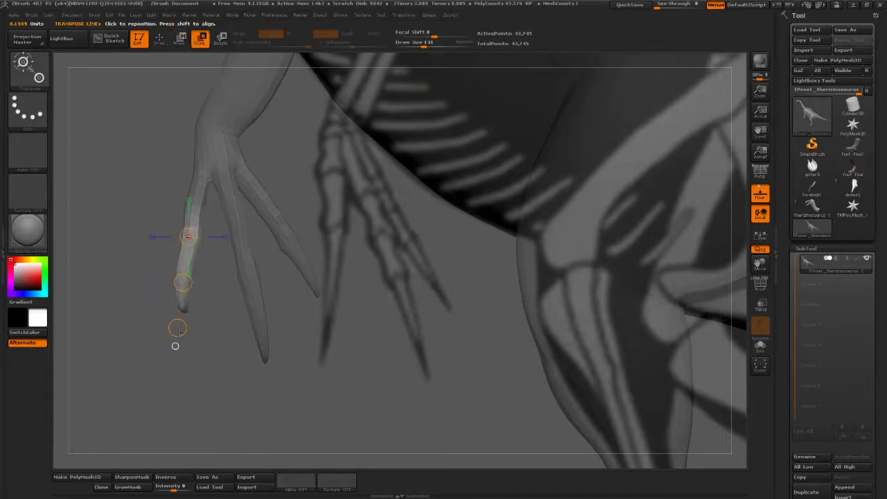
{"action": "left_click", "coordinate": [180, 40]}
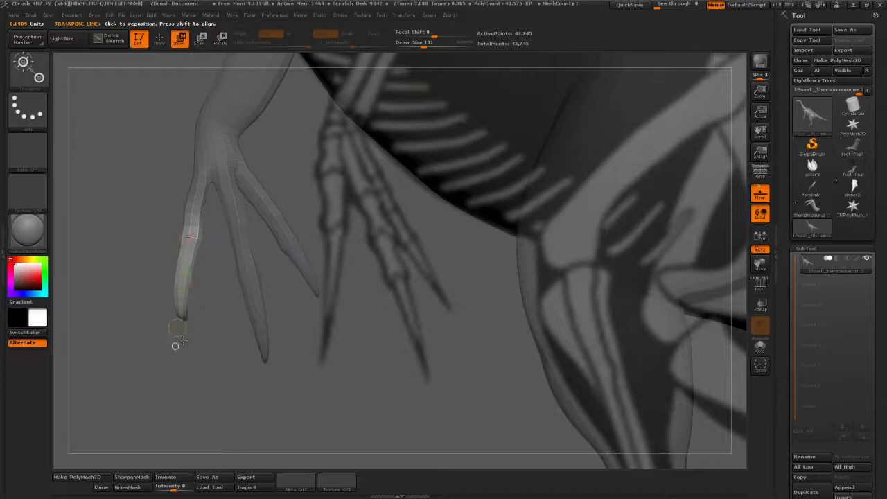
{"action": "left_click_drag", "start_coordinate": [175, 345], "coordinate": [175, 336]}
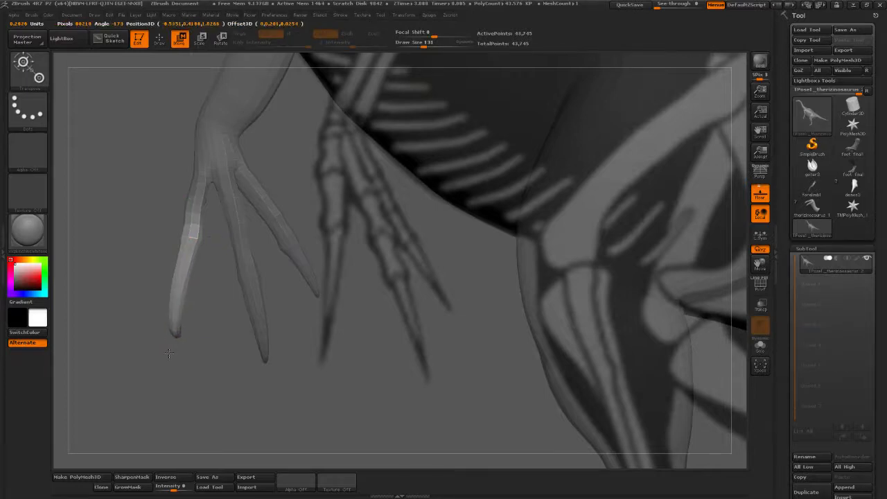
Isolate the whole arm and pull its elbow back toward the skeleton's elbow with the Move brush at draw size 297
{"action": "key", "text": "f"}
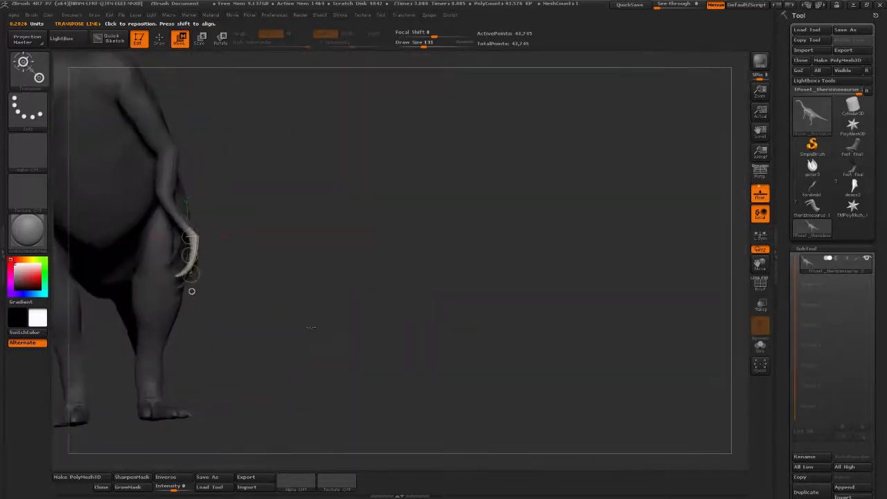
{"action": "left_click_drag", "start_coordinate": [331, 330], "coordinate": [370, 332]}
{"action": "left_click_drag", "start_coordinate": [323, 353], "coordinate": [318, 382], "text": "alt"}
{"action": "left_click_drag", "start_coordinate": [215, 320], "coordinate": [209, 372]}
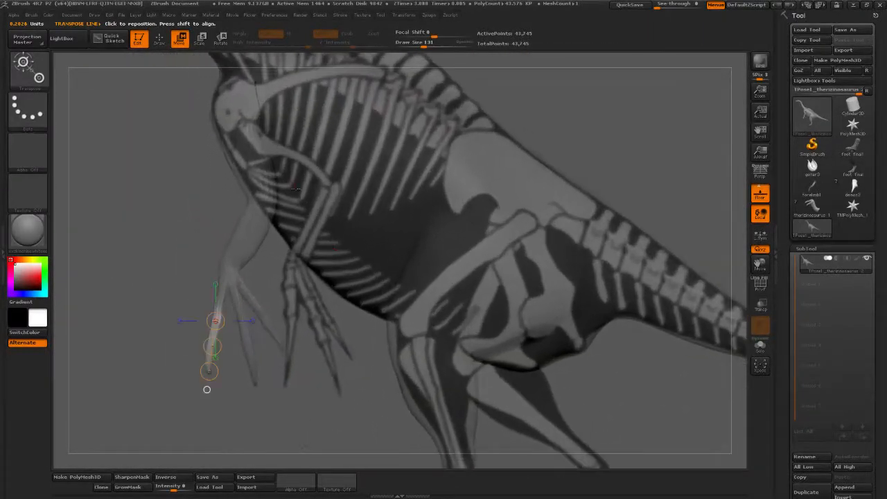
{"action": "left_click", "coordinate": [158, 38]}
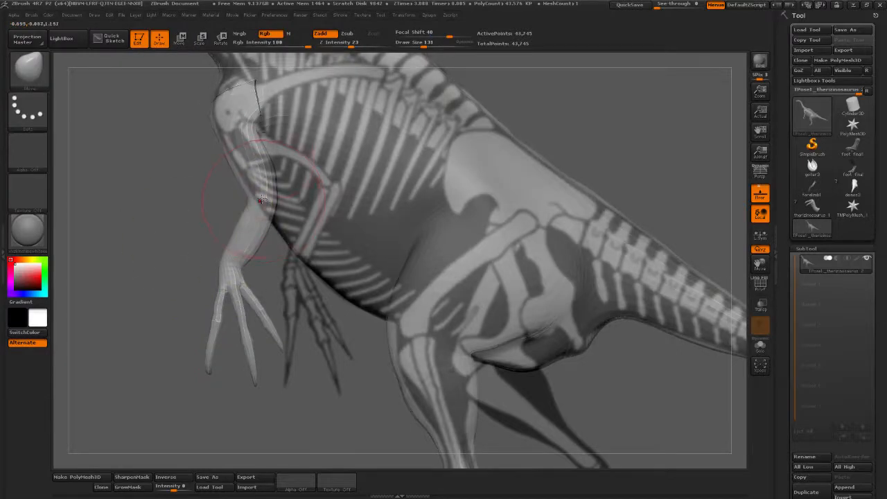
{"action": "left_click", "coordinate": [221, 39]}
{"action": "left_click_drag", "start_coordinate": [239, 129], "coordinate": [241, 179]}
{"action": "left_click", "coordinate": [158, 39]}
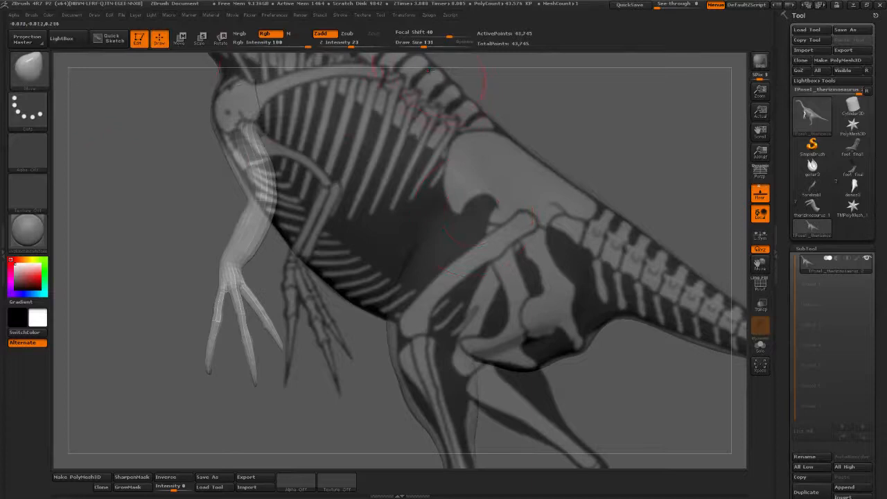
{"action": "left_click_drag", "start_coordinate": [427, 42], "coordinate": [444, 42]}
{"action": "mouse_move", "coordinate": [238, 199]}
{"action": "left_mouse_down"}
{"action": "mouse_move", "coordinate": [361, 187]}
{"action": "mouse_move", "coordinate": [383, 174]}
{"action": "left_mouse_up"}
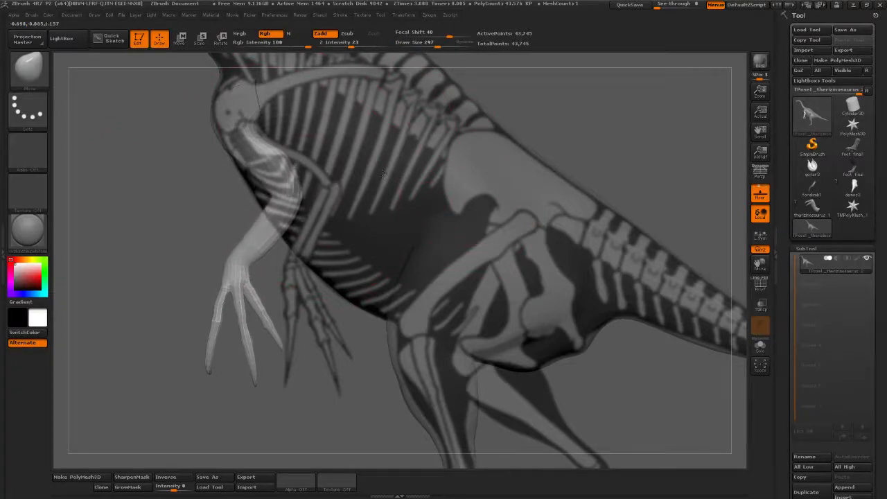
Pull the elbow farther back and stretch the fingers and wrist into shape with the Move brush, raising the draw size to 378
{"action": "left_click_drag", "start_coordinate": [425, 48], "coordinate": [415, 47]}
{"action": "mouse_move", "coordinate": [258, 188]}
{"action": "left_mouse_down"}
{"action": "mouse_move", "coordinate": [274, 158]}
{"action": "mouse_move", "coordinate": [307, 230]}
{"action": "left_mouse_up"}
{"action": "left_click", "coordinate": [442, 43]}
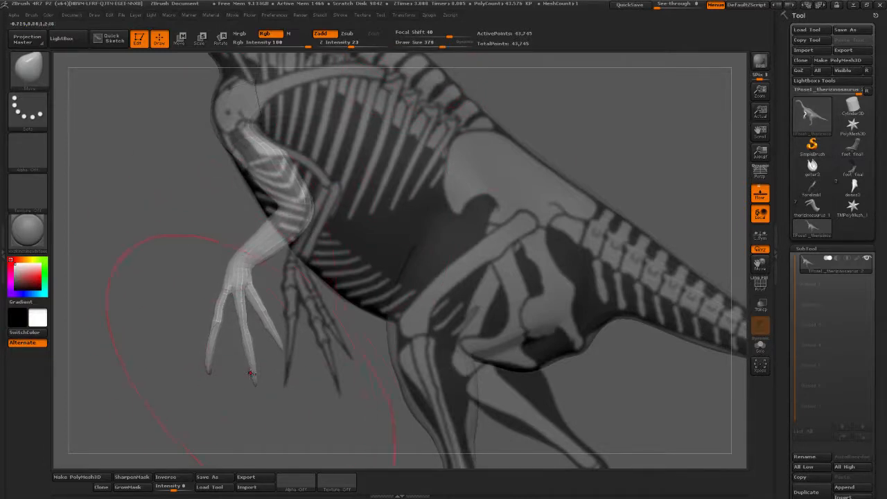
{"action": "left_click_drag", "start_coordinate": [257, 383], "coordinate": [263, 414]}
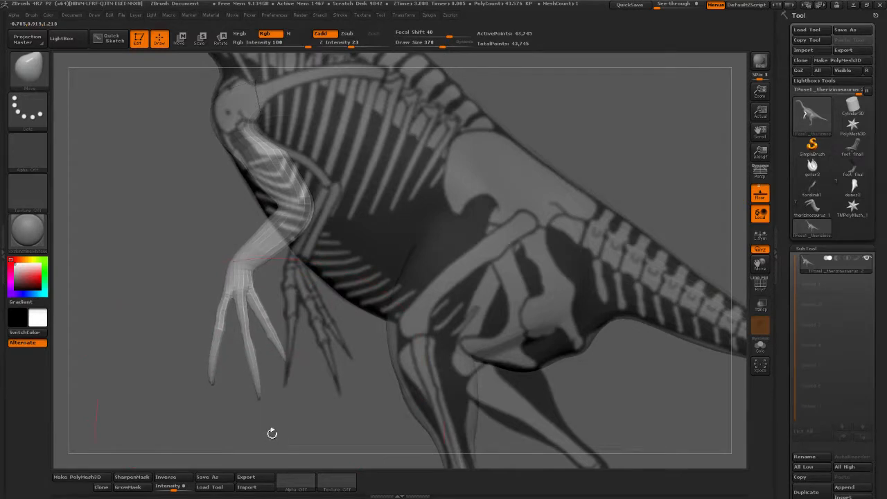
{"action": "left_click_drag", "start_coordinate": [248, 281], "coordinate": [280, 233]}
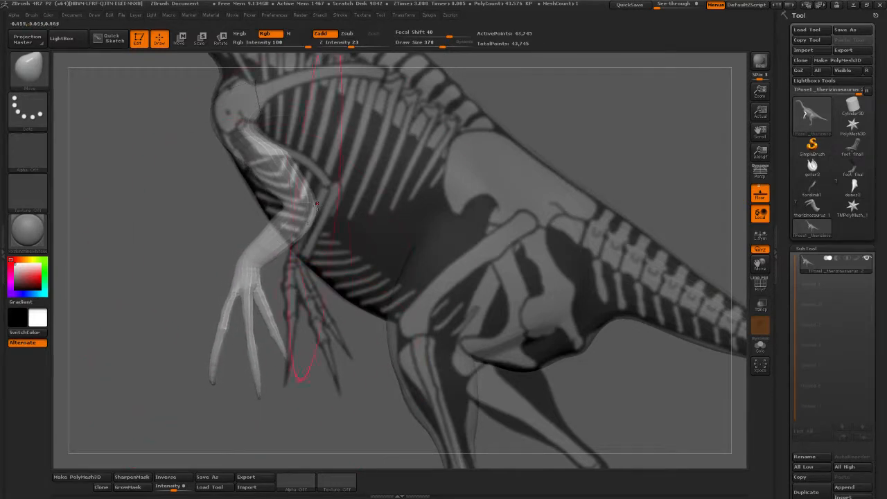
Rotate the arm at the shoulder to line it up with the skeleton's arm, undoing the unwanted adjustments
{"action": "key", "text": "r"}
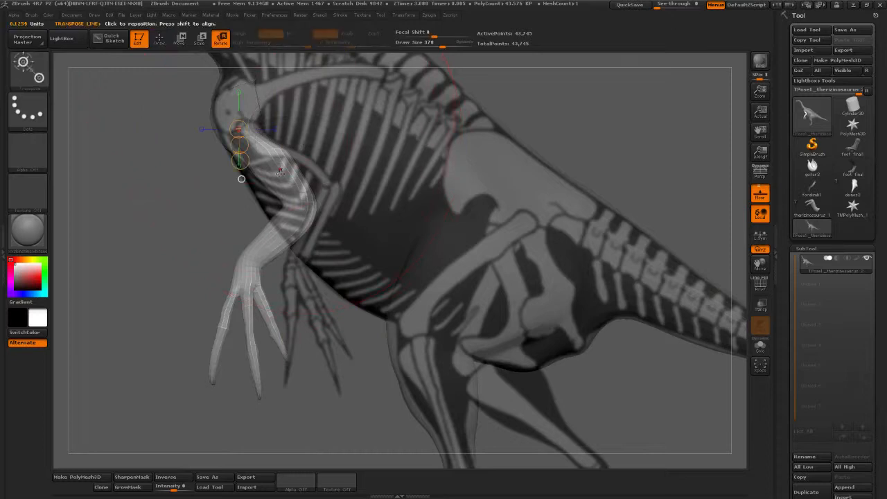
{"action": "mouse_move", "coordinate": [295, 255]}
{"action": "left_mouse_down"}
{"action": "mouse_move", "coordinate": [335, 376]}
{"action": "mouse_move", "coordinate": [377, 352]}
{"action": "mouse_move", "coordinate": [401, 323]}
{"action": "mouse_move", "coordinate": [360, 361]}
{"action": "left_mouse_up"}
{"action": "left_click_drag", "start_coordinate": [363, 397], "coordinate": [294, 298], "text": "alt"}
{"action": "key", "text": "ctrl+z"}
{"action": "key", "text": "ctrl+z"}
{"action": "key", "text": "ctrl+z"}
{"action": "key", "text": "ctrl+z"}
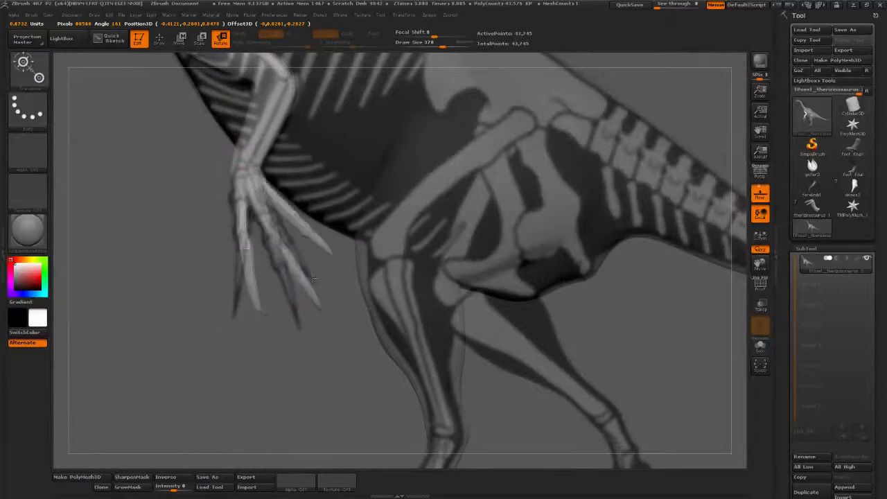
Isolate the hand at the wrist and reposition it over the skeleton's hand
{"action": "left_click_drag", "start_coordinate": [258, 156], "coordinate": [239, 204], "text": "ctrl"}
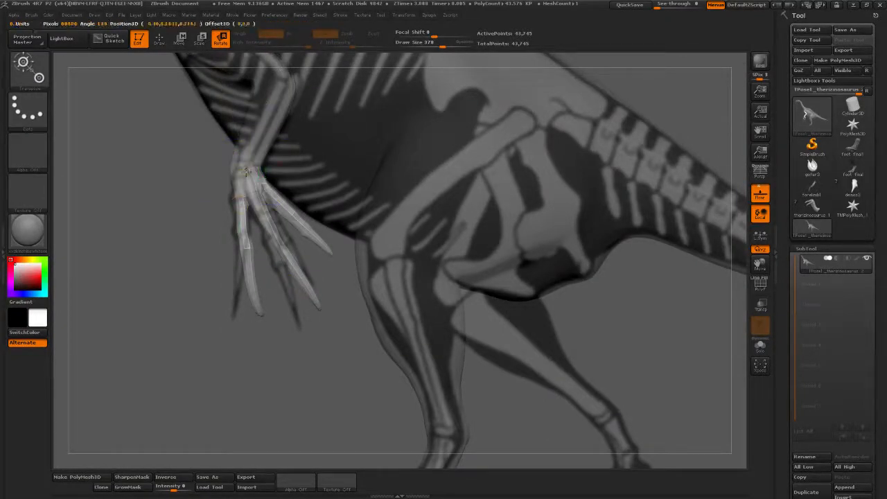
{"action": "left_click", "coordinate": [252, 337], "text": "ctrl"}
{"action": "left_click_drag", "start_coordinate": [253, 336], "coordinate": [218, 343]}
{"action": "left_click_drag", "start_coordinate": [323, 344], "coordinate": [221, 359], "text": "alt"}
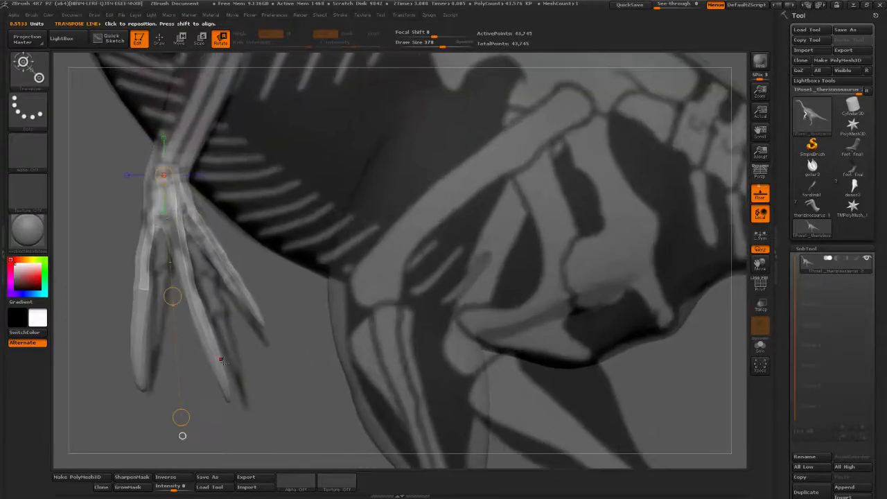
{"action": "left_click_drag", "start_coordinate": [181, 417], "coordinate": [183, 306]}
{"action": "left_click", "coordinate": [179, 46]}
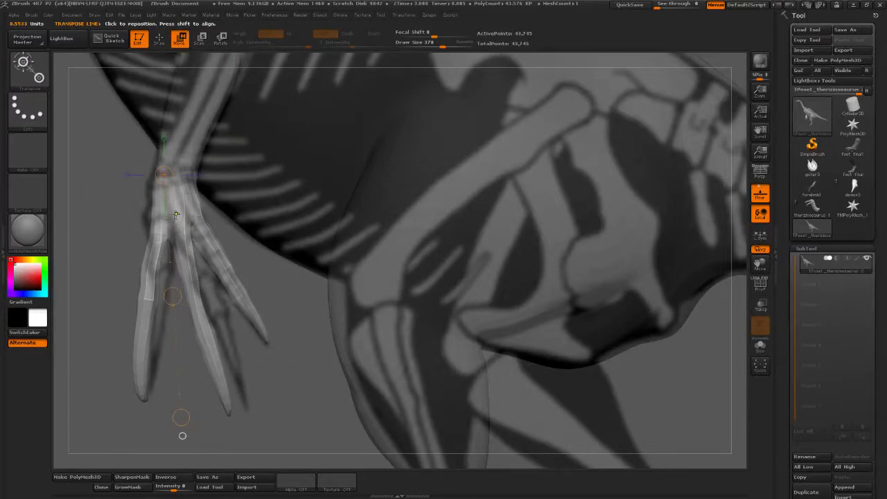
Isolate the middle finger and transform it from its base so it follows the skeleton's middle finger
{"action": "left_click_drag", "start_coordinate": [176, 215], "coordinate": [191, 269], "text": "ctrl"}
{"action": "left_click_drag", "start_coordinate": [185, 233], "coordinate": [225, 371]}
{"action": "left_click", "coordinate": [220, 39]}
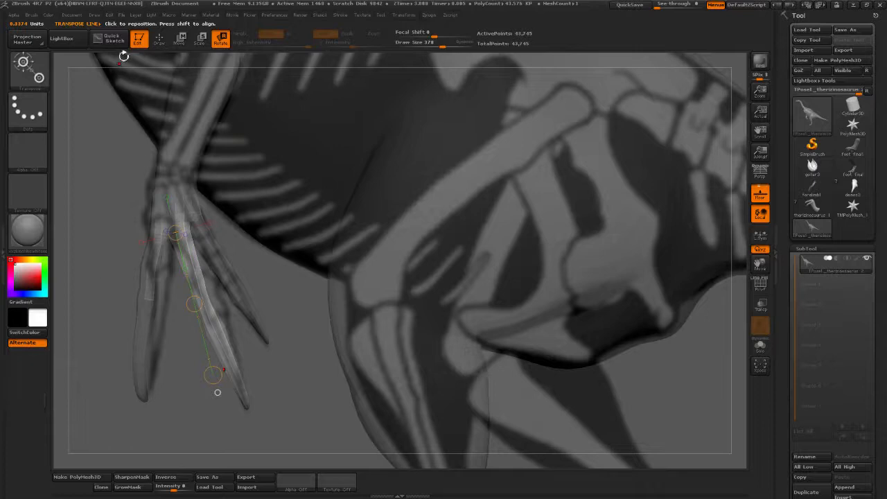
Refine the middle finger, palm and wrist outline with the Move brush, reducing the draw size to 136 for the wrist
{"action": "key", "text": "q"}
{"action": "left_click_drag", "start_coordinate": [197, 296], "coordinate": [204, 293]}
{"action": "mouse_move", "coordinate": [215, 345]}
{"action": "left_mouse_down"}
{"action": "mouse_move", "coordinate": [208, 348]}
{"action": "mouse_move", "coordinate": [291, 347]}
{"action": "mouse_move", "coordinate": [207, 350]}
{"action": "mouse_move", "coordinate": [289, 395]}
{"action": "mouse_move", "coordinate": [309, 366]}
{"action": "mouse_move", "coordinate": [268, 352]}
{"action": "mouse_move", "coordinate": [211, 350]}
{"action": "left_mouse_up"}
{"action": "left_click_drag", "start_coordinate": [179, 245], "coordinate": [196, 221]}
{"action": "left_click_drag", "start_coordinate": [440, 43], "coordinate": [424, 44]}
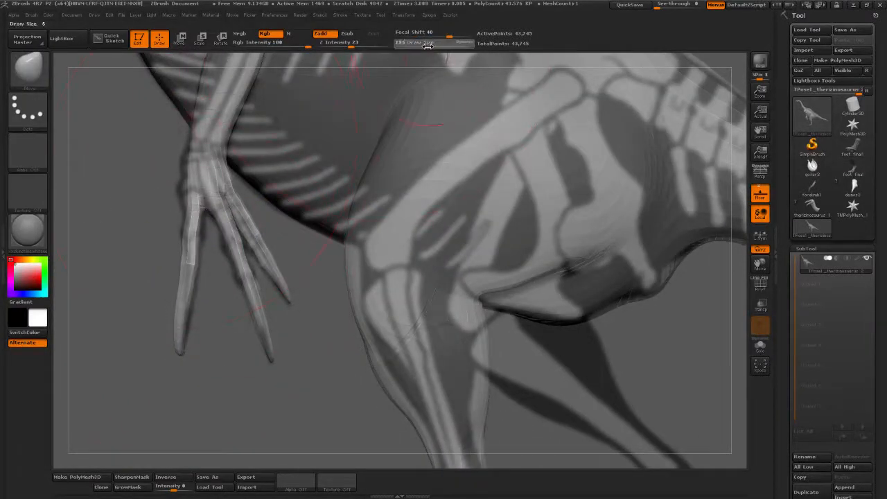
{"action": "left_click_drag", "start_coordinate": [177, 190], "coordinate": [194, 165]}
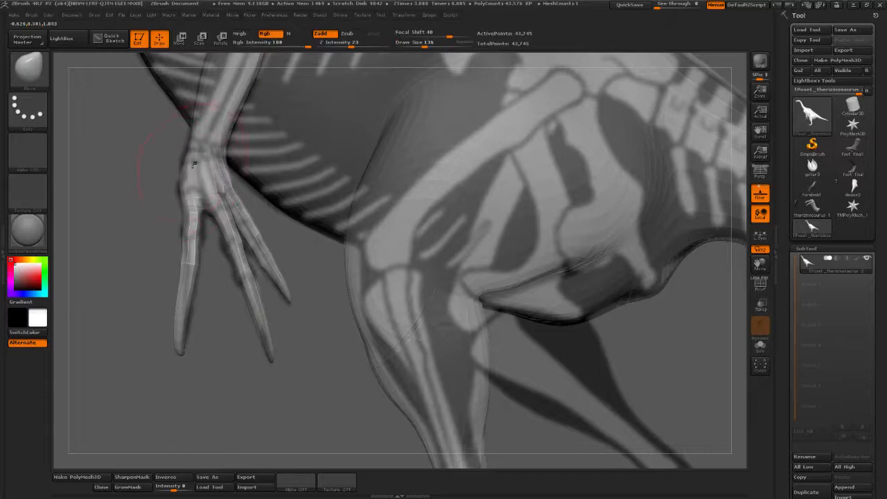
Check the reposed arms from an angle and in full side view, then save the tool to disk
{"action": "right_click_drag", "start_coordinate": [193, 172], "coordinate": [294, 269]}
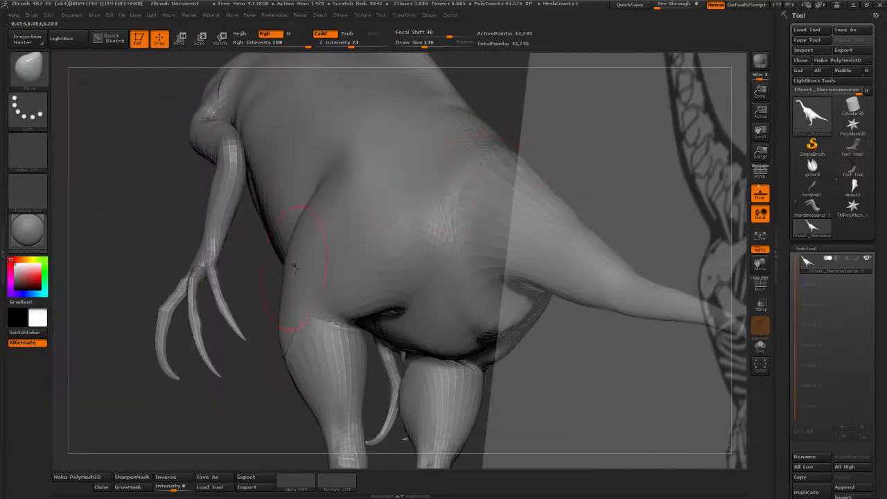
{"action": "left_click_drag", "start_coordinate": [102, 289], "coordinate": [547, 263], "text": "alt"}
{"action": "left_click_drag", "start_coordinate": [540, 277], "coordinate": [534, 238]}
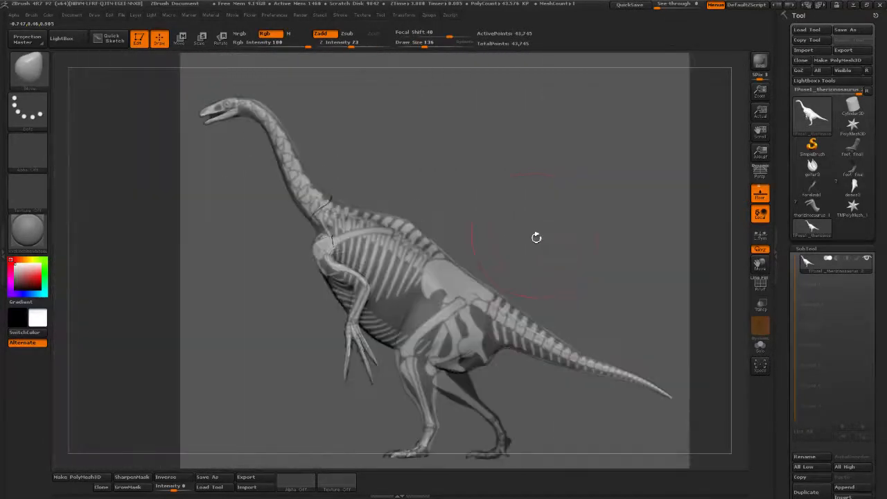
{"action": "left_click", "coordinate": [845, 30]}
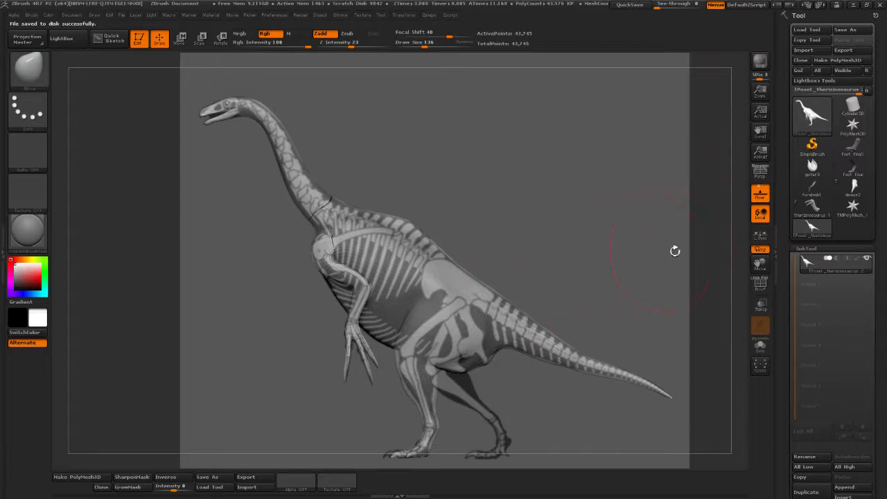
Set the Move brush's draw size to 192 and pull the elbow back and up toward the skeleton's elbow
{"action": "mouse_move", "coordinate": [554, 245]}
{"action": "left_mouse_down", "text": "alt"}
{"action": "mouse_move", "coordinate": [530, 235]}
{"action": "mouse_move", "coordinate": [581, 232]}
{"action": "left_mouse_up", "text": "alt"}
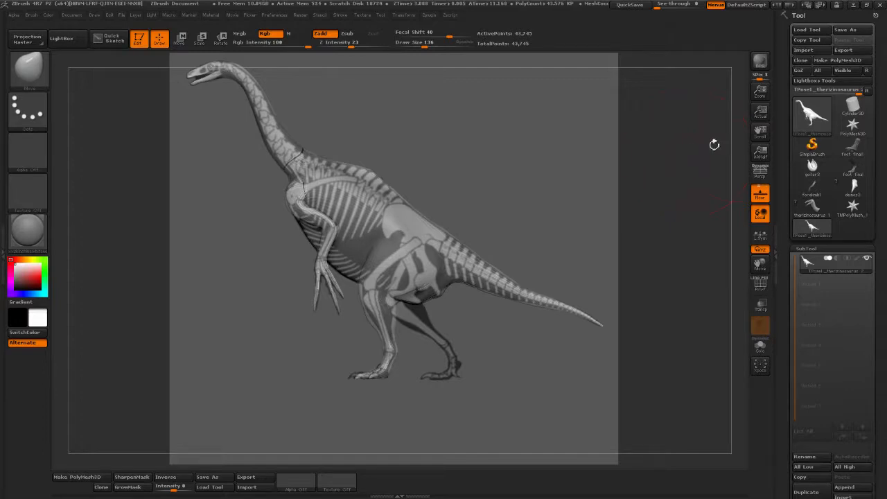
{"action": "mouse_move", "coordinate": [853, 125]}
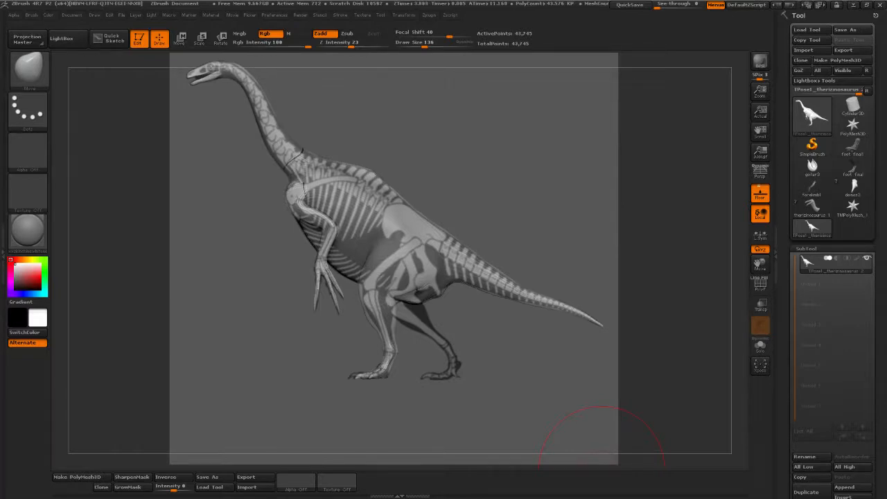
{"action": "mouse_move", "coordinate": [417, 186]}
{"action": "left_mouse_down", "text": "alt"}
{"action": "mouse_move", "coordinate": [422, 214]}
{"action": "mouse_move", "coordinate": [454, 258]}
{"action": "mouse_move", "coordinate": [504, 180]}
{"action": "mouse_move", "coordinate": [499, 142]}
{"action": "left_mouse_up", "text": "alt"}
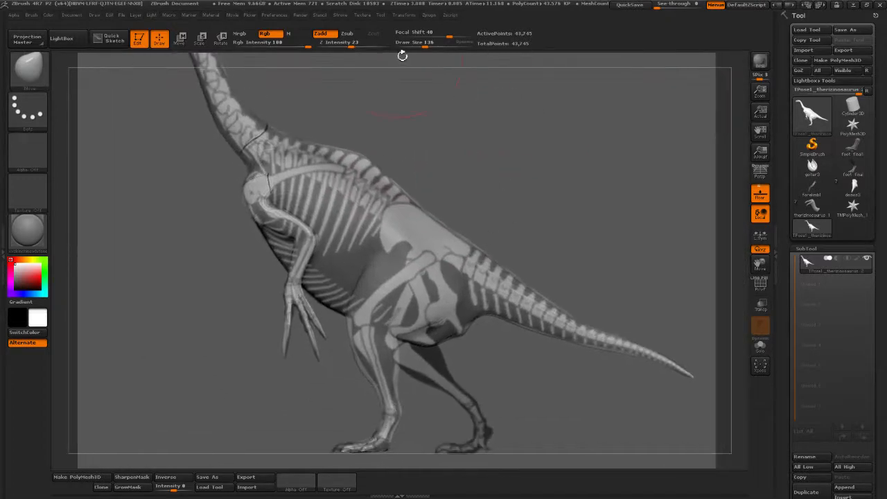
{"action": "left_click_drag", "start_coordinate": [425, 44], "coordinate": [422, 45]}
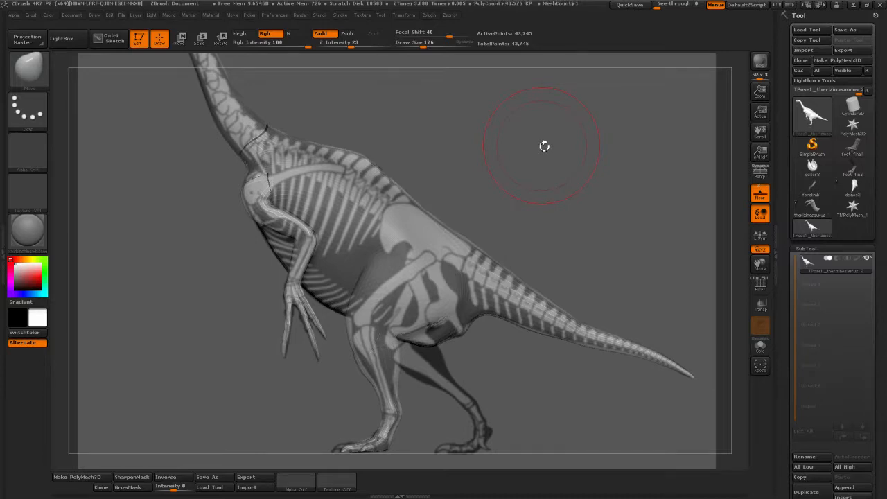
{"action": "mouse_move", "coordinate": [484, 156]}
{"action": "left_mouse_down", "text": "alt"}
{"action": "mouse_move", "coordinate": [520, 130]}
{"action": "mouse_move", "coordinate": [492, 130]}
{"action": "left_mouse_up", "text": "alt"}
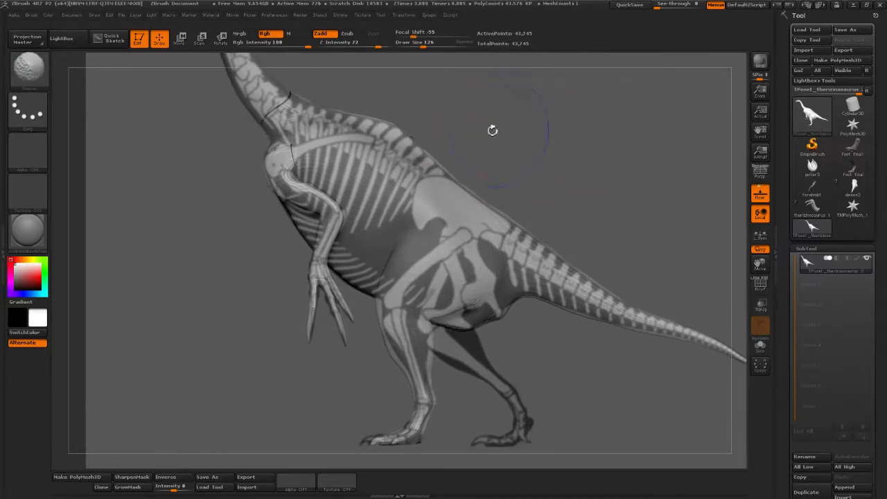
{"action": "mouse_move", "coordinate": [421, 45]}
{"action": "left_mouse_down"}
{"action": "mouse_move", "coordinate": [429, 45]}
{"action": "mouse_move", "coordinate": [406, 95]}
{"action": "left_mouse_up"}
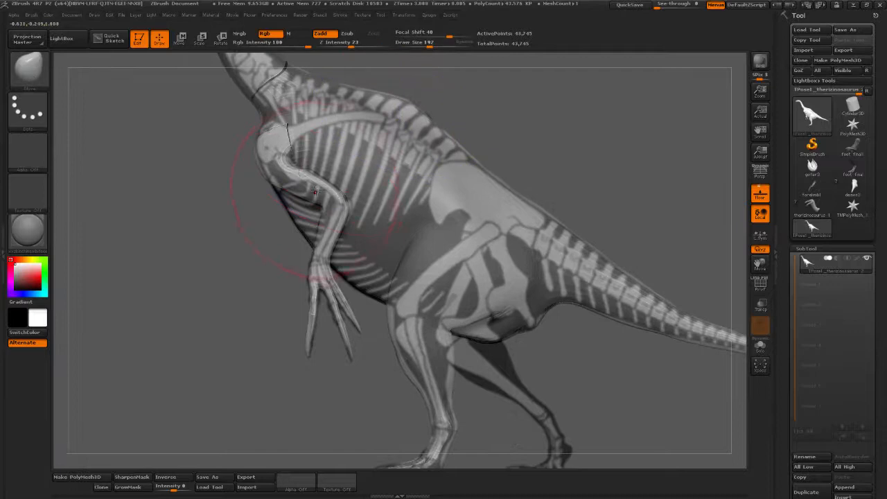
{"action": "left_click_drag", "start_coordinate": [330, 204], "coordinate": [354, 187]}
{"action": "mouse_move", "coordinate": [555, 101]}
{"action": "left_mouse_down"}
{"action": "mouse_move", "coordinate": [587, 88]}
{"action": "mouse_move", "coordinate": [534, 86]}
{"action": "left_mouse_up"}
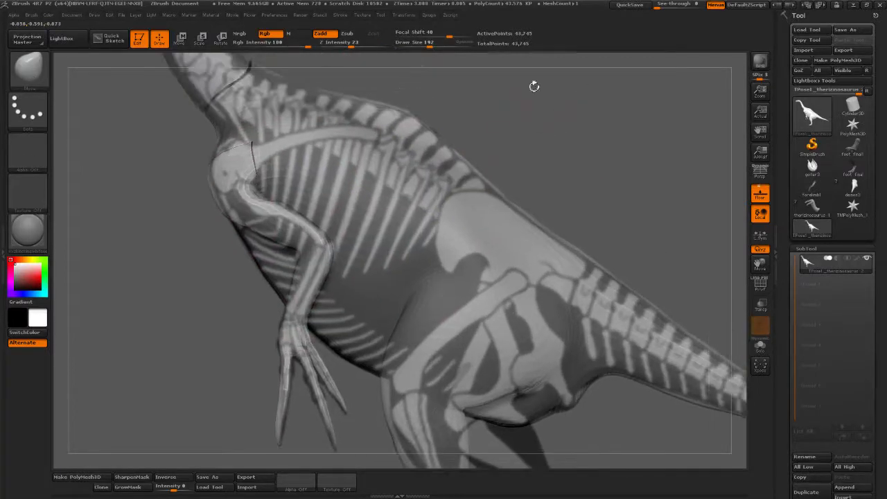
Refine the upper arm's outline below the shoulder with the Move brush at draw size 105, then enlarge the brush
{"action": "left_click_drag", "start_coordinate": [429, 45], "coordinate": [420, 45]}
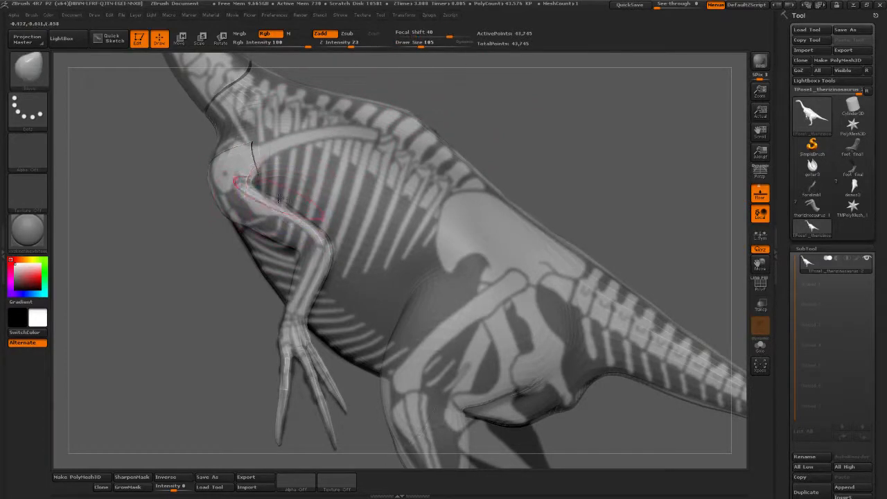
{"action": "left_click_drag", "start_coordinate": [420, 44], "coordinate": [429, 44]}
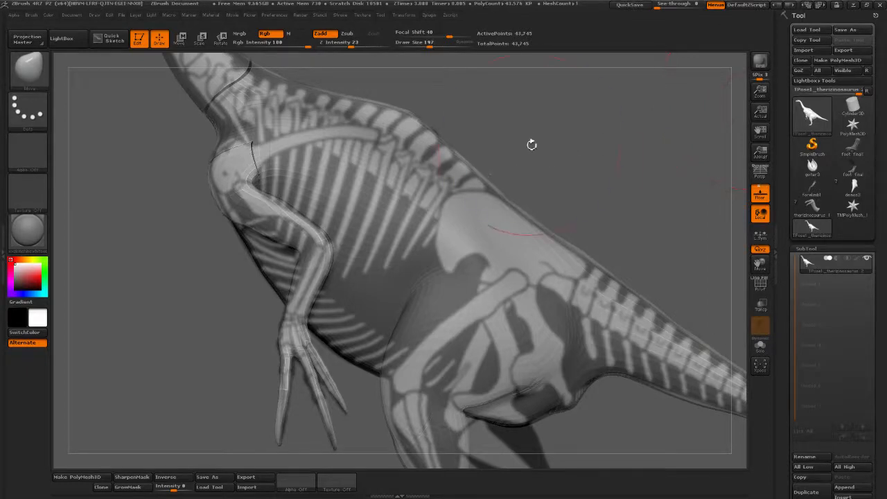
{"action": "mouse_move", "coordinate": [519, 136]}
{"action": "left_mouse_down"}
{"action": "mouse_move", "coordinate": [514, 165]}
{"action": "mouse_move", "coordinate": [414, 99]}
{"action": "mouse_move", "coordinate": [455, 77]}
{"action": "left_mouse_up"}
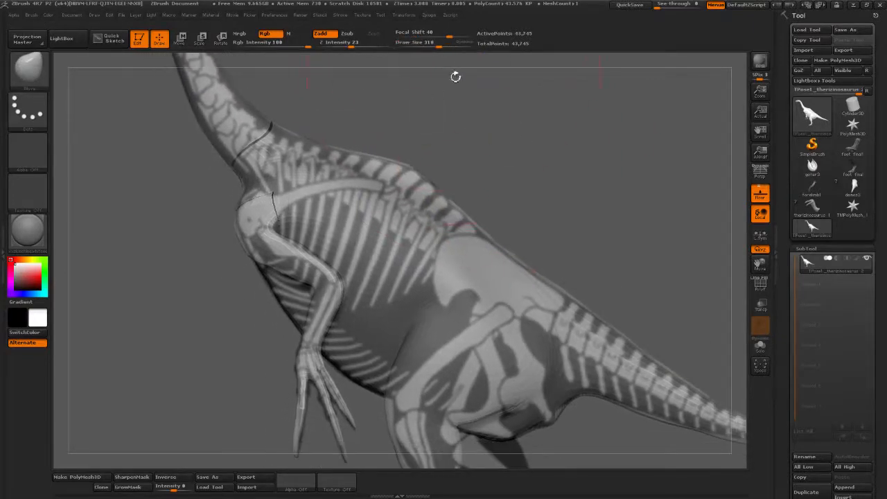
Refine the upper arm's outline against the skeleton with the Move brush, reducing the draw size to 175 and then further
{"action": "left_click_drag", "start_coordinate": [439, 44], "coordinate": [431, 45]}
{"action": "left_click_drag", "start_coordinate": [435, 107], "coordinate": [462, 113]}
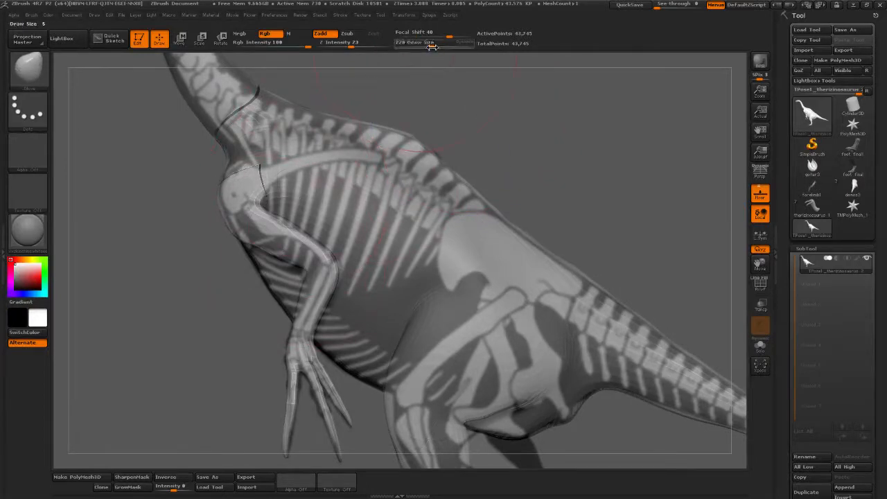
{"action": "left_click_drag", "start_coordinate": [431, 46], "coordinate": [427, 45]}
{"action": "left_click_drag", "start_coordinate": [468, 87], "coordinate": [414, 127], "text": "alt"}
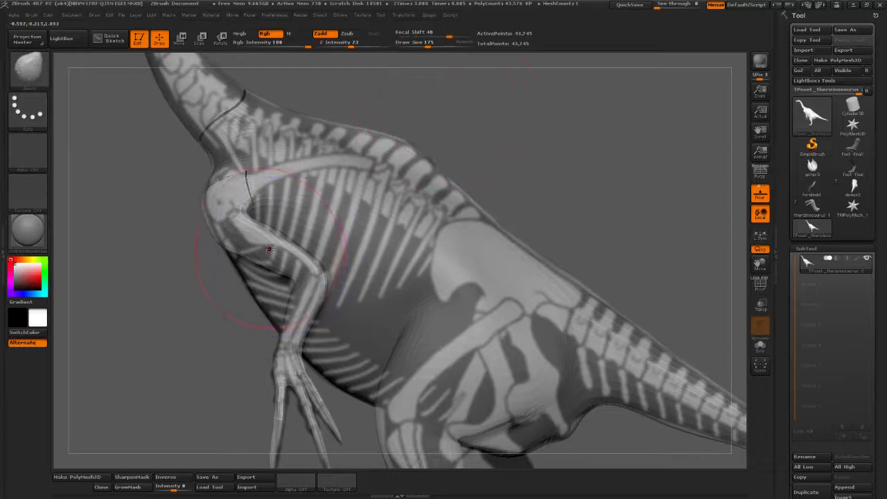
{"action": "left_click_drag", "start_coordinate": [427, 45], "coordinate": [424, 45]}
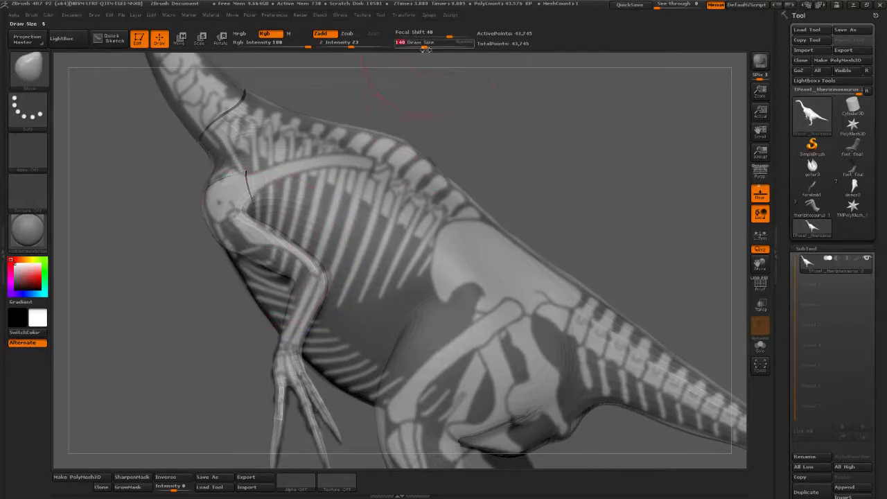
{"action": "mouse_move", "coordinate": [417, 93]}
{"action": "left_mouse_down", "text": "alt"}
{"action": "mouse_move", "coordinate": [439, 102]}
{"action": "mouse_move", "coordinate": [414, 127]}
{"action": "left_mouse_up", "text": "alt"}
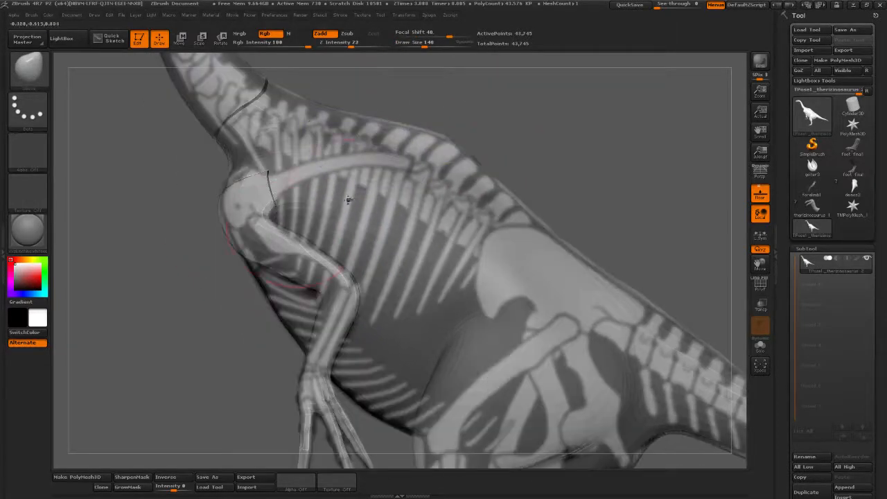
Smooth the upper arm where it meets the chest from an oblique angle, and return to the side view
{"action": "left_click_drag", "start_coordinate": [544, 113], "coordinate": [479, 141]}
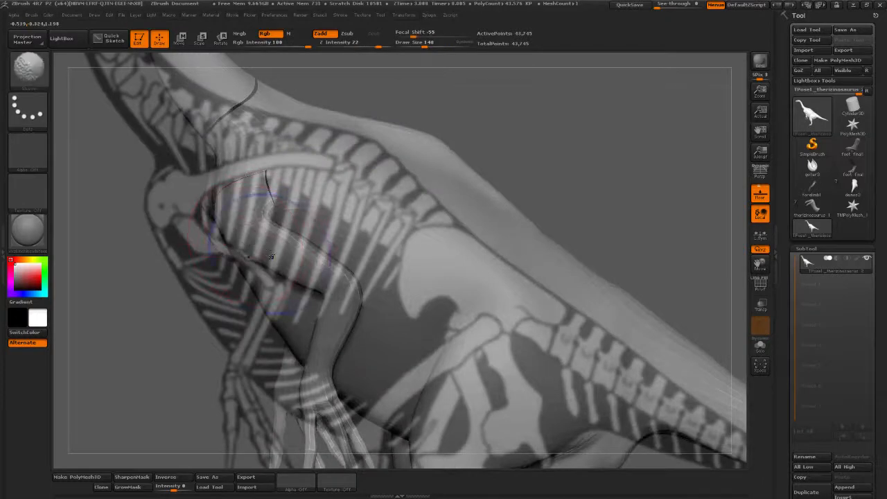
{"action": "left_click_drag", "start_coordinate": [596, 127], "coordinate": [573, 146]}
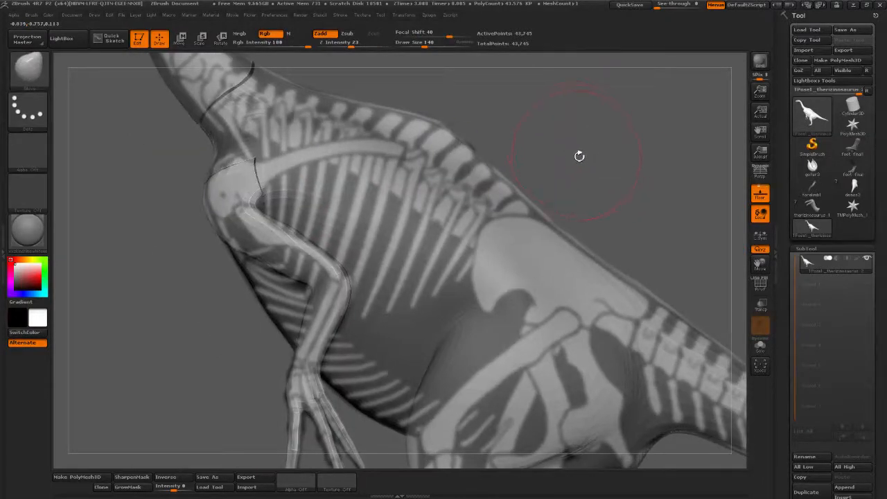
{"action": "key", "text": "shift"}
Refine the elbow's outline over the skeleton's elbow with the Move brush at draw size 101
{"action": "mouse_move", "coordinate": [557, 134]}
{"action": "left_mouse_down"}
{"action": "mouse_move", "coordinate": [464, 69]}
{"action": "mouse_move", "coordinate": [503, 93]}
{"action": "mouse_move", "coordinate": [485, 111]}
{"action": "left_mouse_up"}
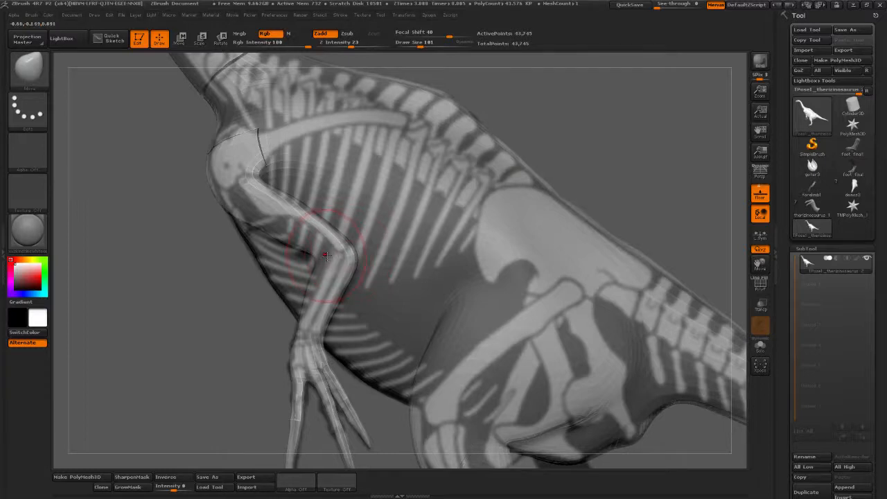
{"action": "left_click_drag", "start_coordinate": [598, 129], "coordinate": [472, 147]}
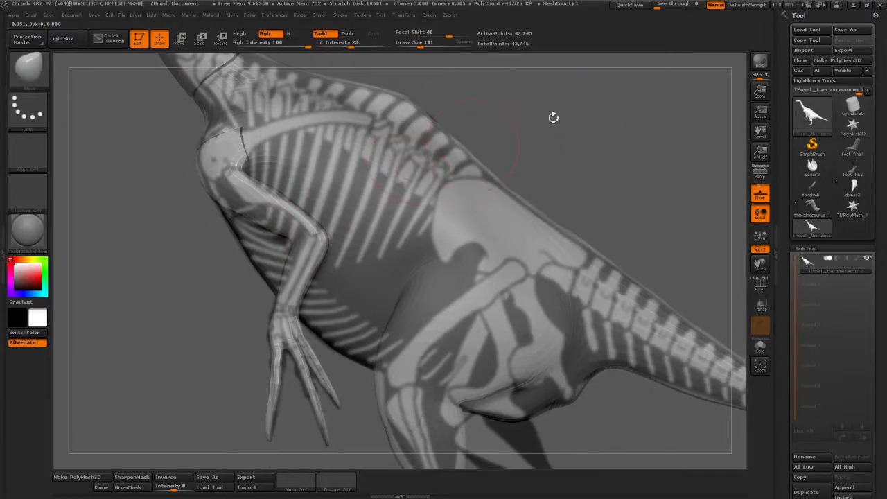
{"action": "mouse_move", "coordinate": [555, 119]}
{"action": "left_mouse_down"}
{"action": "mouse_move", "coordinate": [545, 110]}
{"action": "mouse_move", "coordinate": [556, 114]}
{"action": "left_mouse_up"}
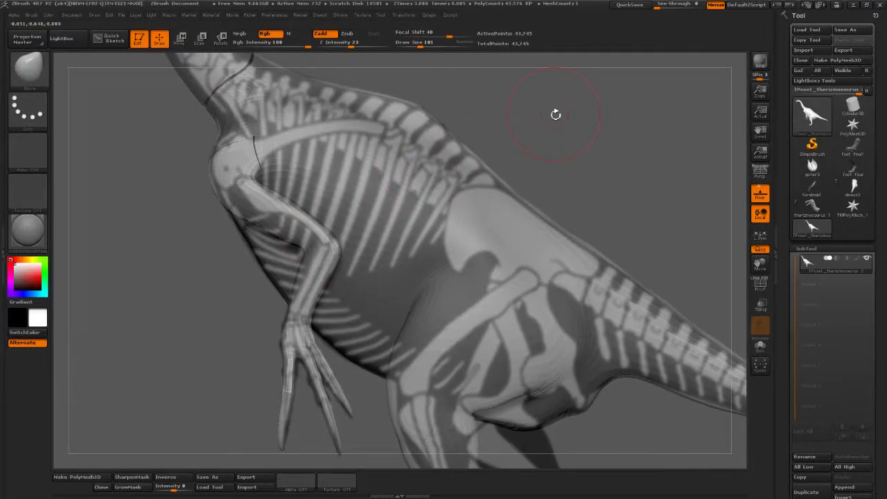
{"action": "left_click_drag", "start_coordinate": [540, 128], "coordinate": [550, 133]}
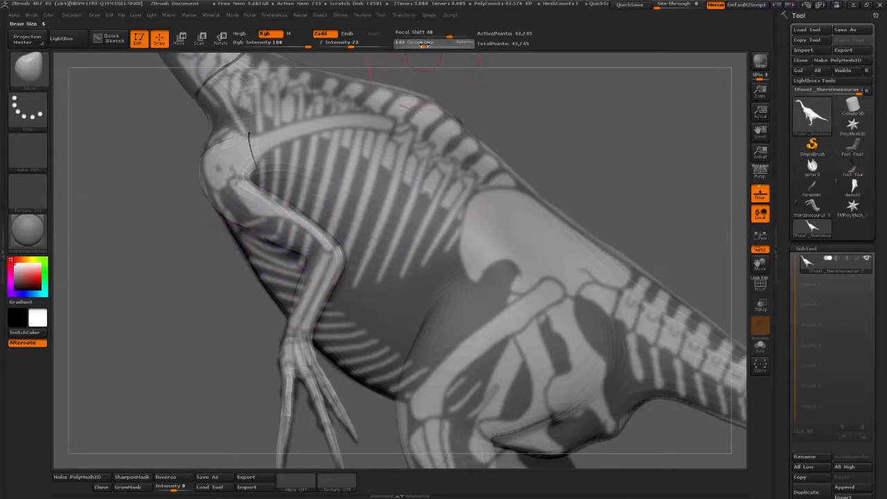
Enlarge the Move brush to adjust the upper arm and shoulder contour, and smooth the surface below the shoulder
{"action": "left_click", "coordinate": [426, 43]}
{"action": "mouse_move", "coordinate": [533, 99]}
{"action": "left_mouse_down"}
{"action": "mouse_move", "coordinate": [556, 121]}
{"action": "mouse_move", "coordinate": [533, 113]}
{"action": "mouse_move", "coordinate": [515, 134]}
{"action": "mouse_move", "coordinate": [521, 125]}
{"action": "mouse_move", "coordinate": [509, 123]}
{"action": "left_mouse_up"}
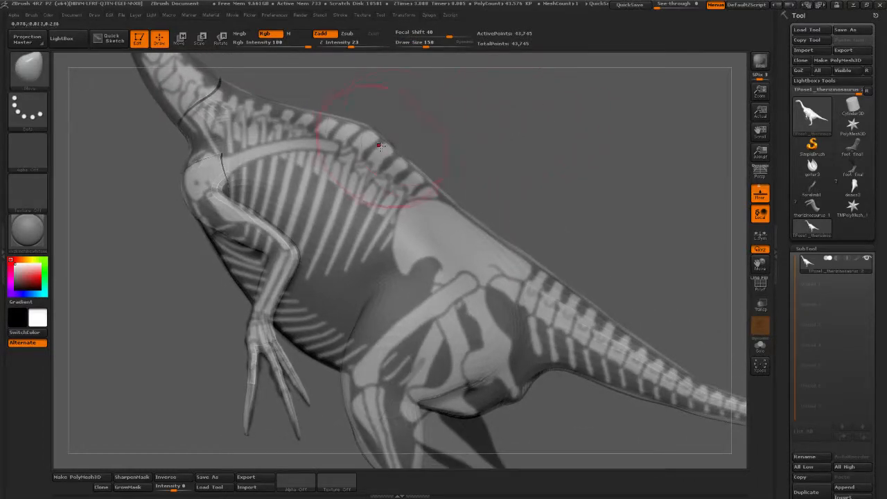
{"action": "mouse_move", "coordinate": [431, 97]}
{"action": "left_mouse_down", "text": "alt"}
{"action": "mouse_move", "coordinate": [436, 109]}
{"action": "mouse_move", "coordinate": [506, 114]}
{"action": "left_mouse_up", "text": "alt"}
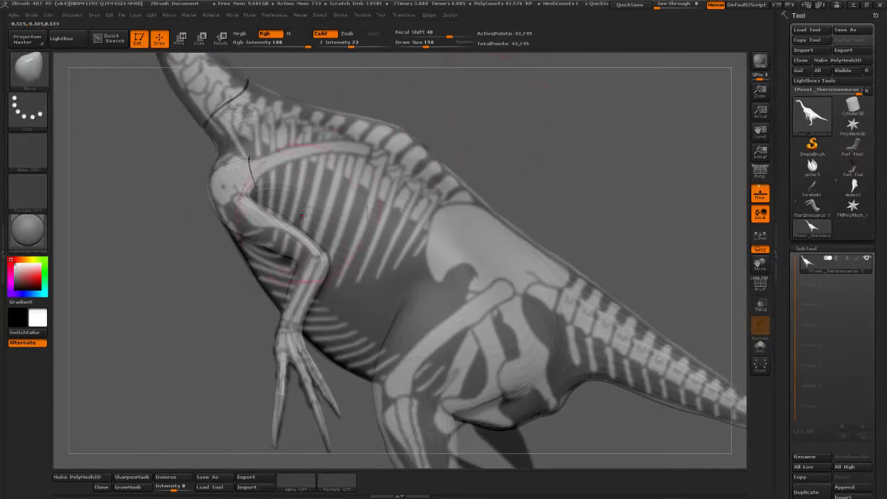
{"action": "left_click_drag", "start_coordinate": [558, 131], "coordinate": [540, 124], "text": "alt"}
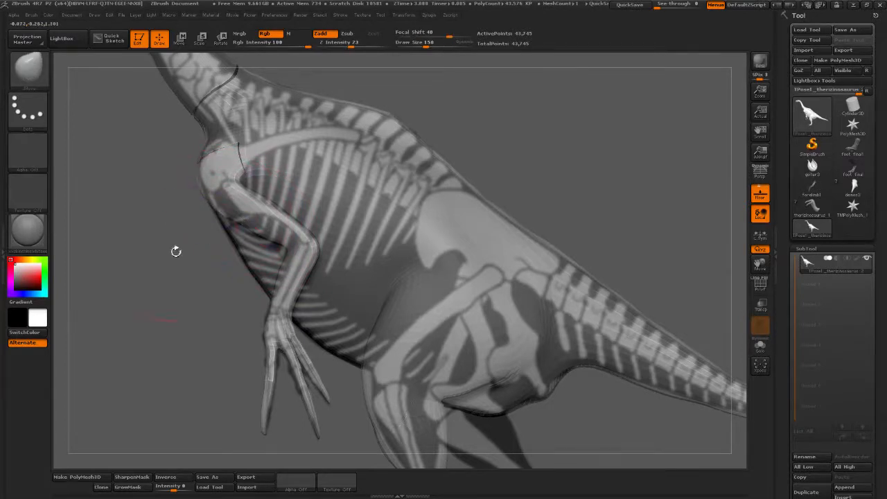
{"action": "mouse_move", "coordinate": [176, 250]}
{"action": "left_mouse_down", "text": "alt"}
{"action": "mouse_move", "coordinate": [176, 265]}
{"action": "mouse_move", "coordinate": [213, 277]}
{"action": "left_mouse_up", "text": "alt"}
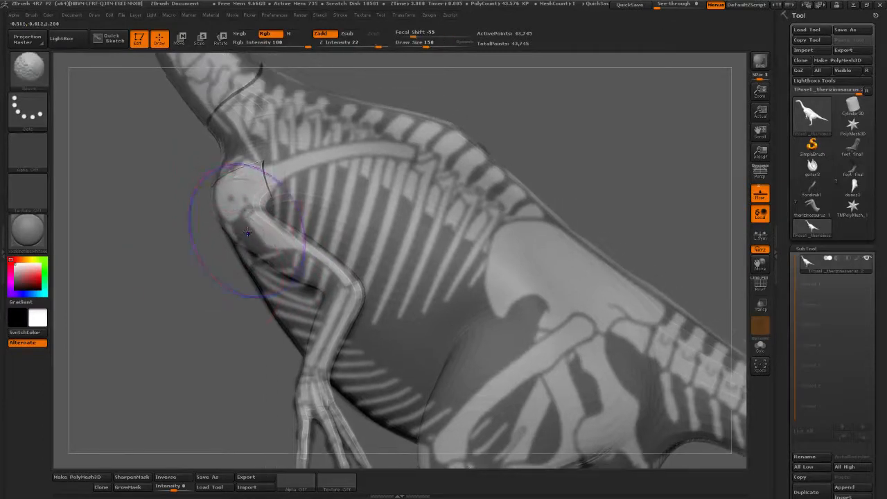
Reselect the Move brush, adjust the chest outline in side view, and smooth the upper arm from the front
{"action": "key", "text": "b"}
{"action": "key", "text": "m"}
{"action": "key", "text": "v"}
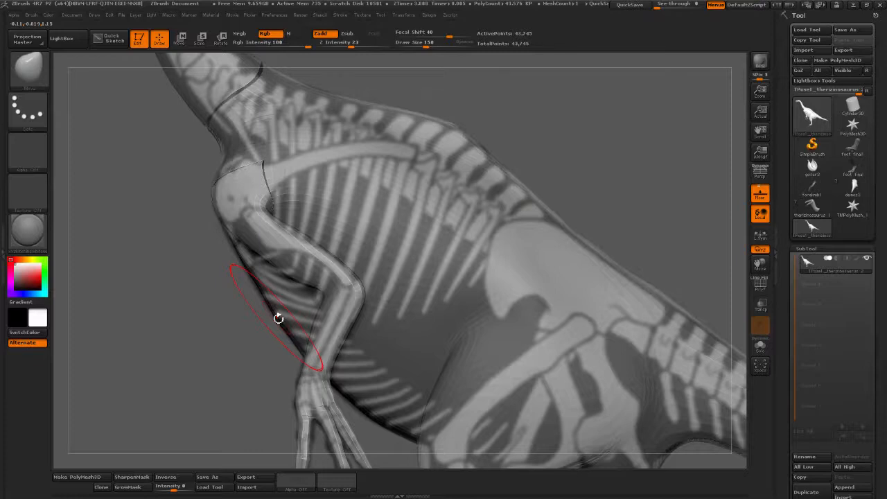
{"action": "mouse_move", "coordinate": [584, 138]}
{"action": "left_mouse_down", "text": "alt"}
{"action": "mouse_move", "coordinate": [493, 142]}
{"action": "mouse_move", "coordinate": [610, 146]}
{"action": "mouse_move", "coordinate": [496, 164]}
{"action": "left_mouse_up", "text": "alt"}
{"action": "left_click_drag", "start_coordinate": [432, 183], "coordinate": [432, 231], "text": "alt"}
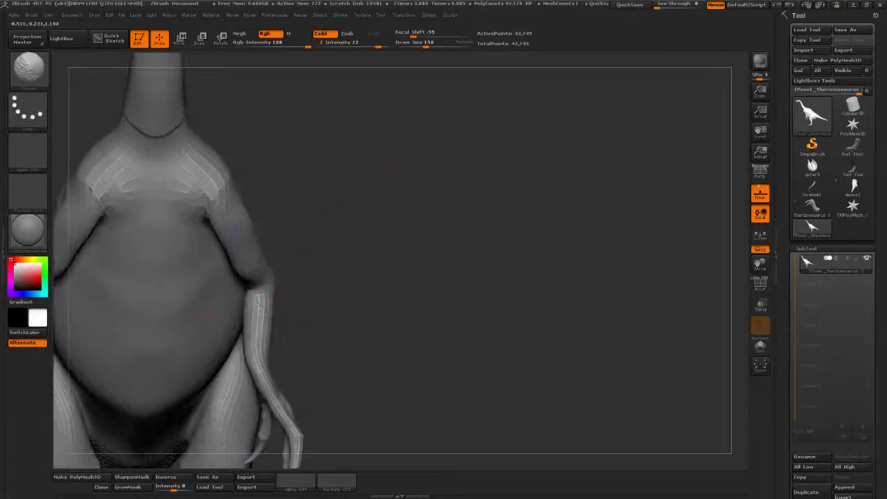
{"action": "left_click_drag", "start_coordinate": [346, 212], "coordinate": [293, 247]}
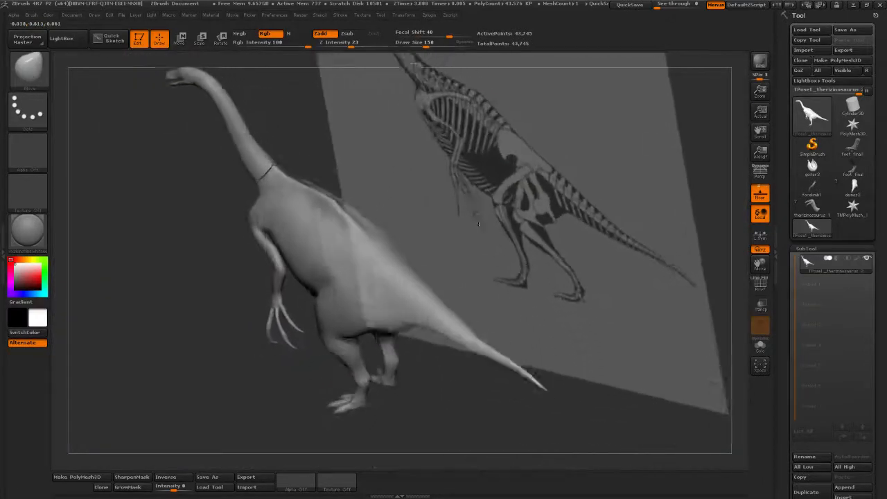
Check the whole model beside the skeleton reference from an angle and save the project file
{"action": "left_click_drag", "start_coordinate": [478, 224], "coordinate": [481, 217]}
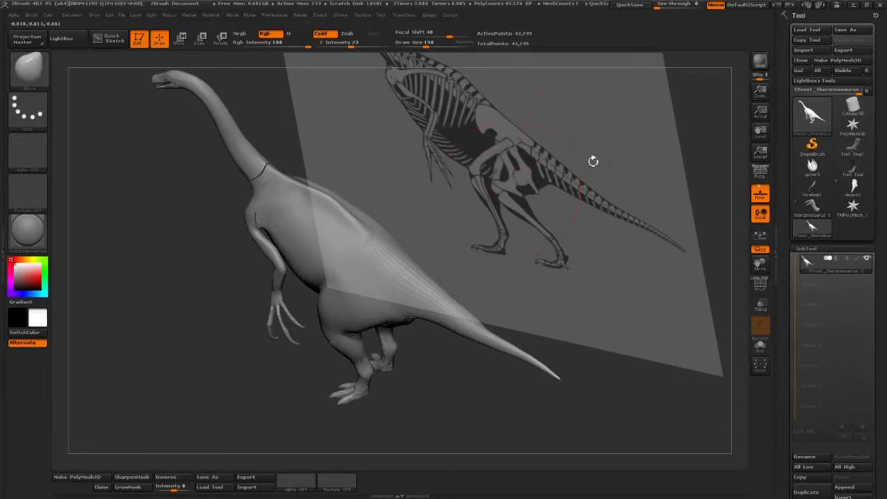
{"action": "left_click_drag", "start_coordinate": [593, 159], "coordinate": [422, 204]}
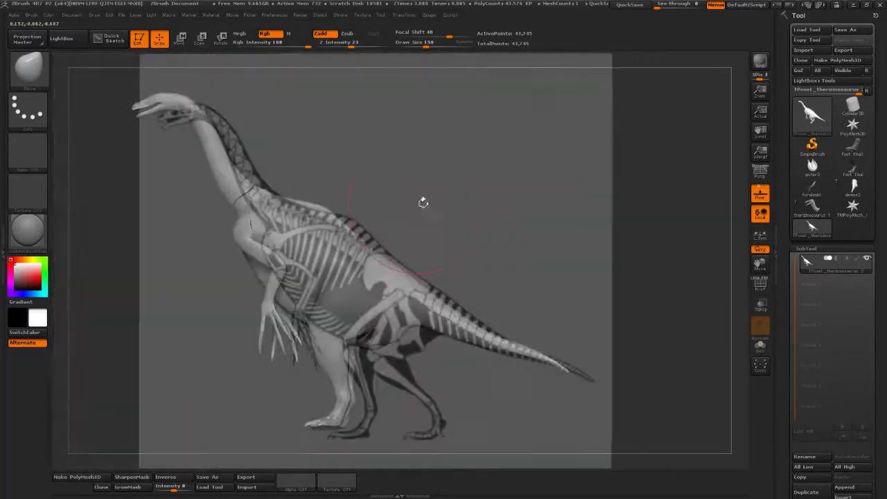
{"action": "key", "text": "ctrl+s"}
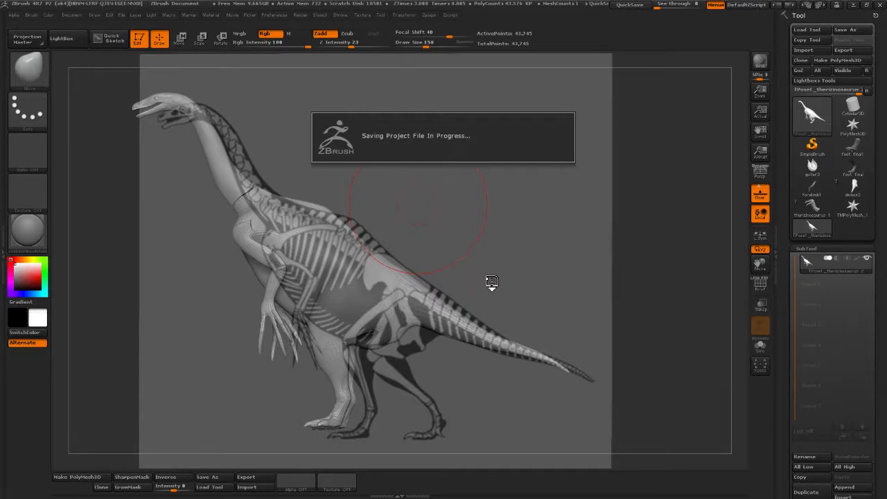
Return the whole model to side view over the skeleton and refine the belly outline with the Move brush at draw size 203
{"action": "left_click_drag", "start_coordinate": [491, 280], "coordinate": [477, 265]}
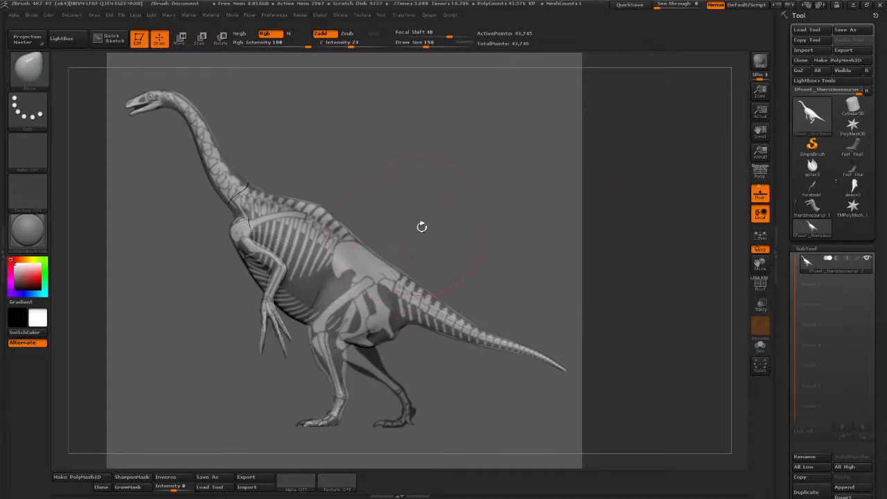
{"action": "left_click_drag", "start_coordinate": [423, 241], "coordinate": [439, 212], "text": "alt"}
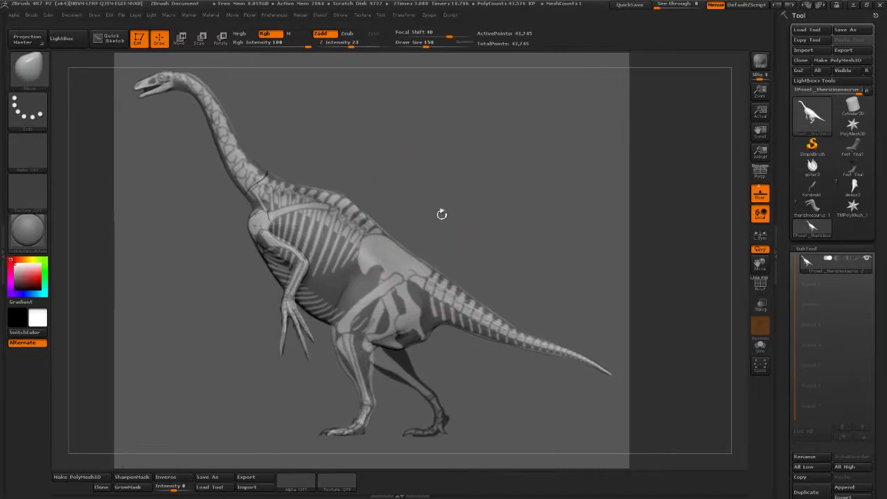
{"action": "left_click_drag", "start_coordinate": [573, 200], "coordinate": [569, 197], "text": "alt"}
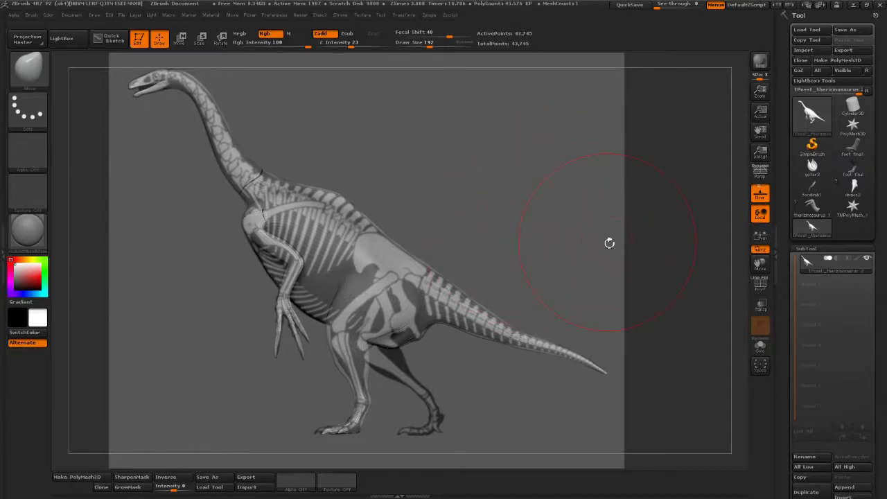
{"action": "key", "text": "shift"}
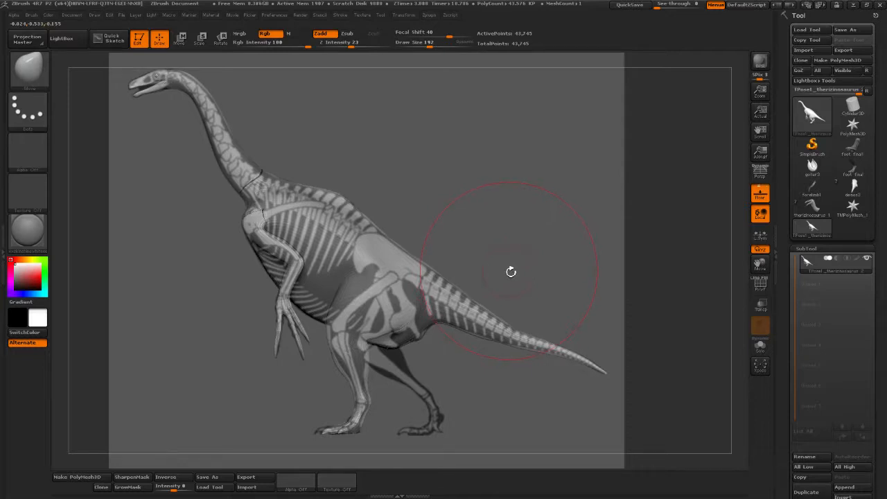
{"action": "mouse_move", "coordinate": [436, 235]}
{"action": "left_mouse_down", "text": "alt"}
{"action": "mouse_move", "coordinate": [448, 236]}
{"action": "mouse_move", "coordinate": [461, 193]}
{"action": "mouse_move", "coordinate": [461, 232]}
{"action": "left_mouse_up", "text": "alt"}
{"action": "left_click", "coordinate": [430, 46]}
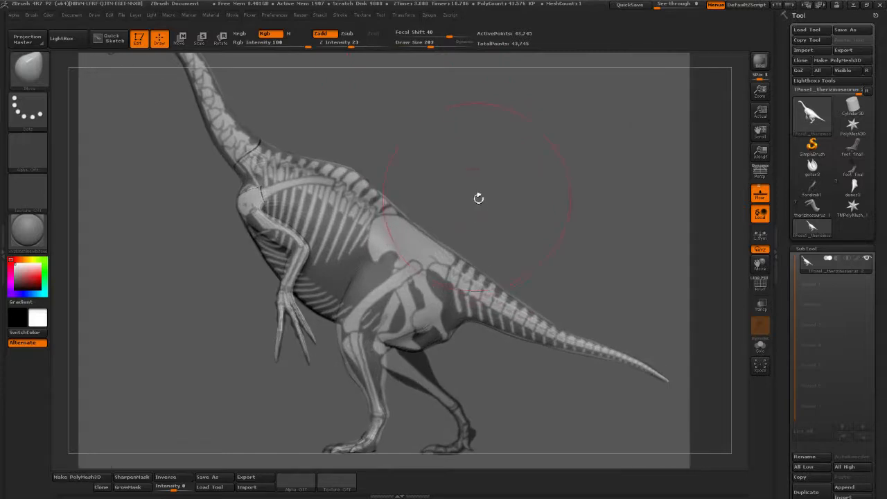
{"action": "left_click_drag", "start_coordinate": [477, 198], "coordinate": [437, 261], "text": "alt"}
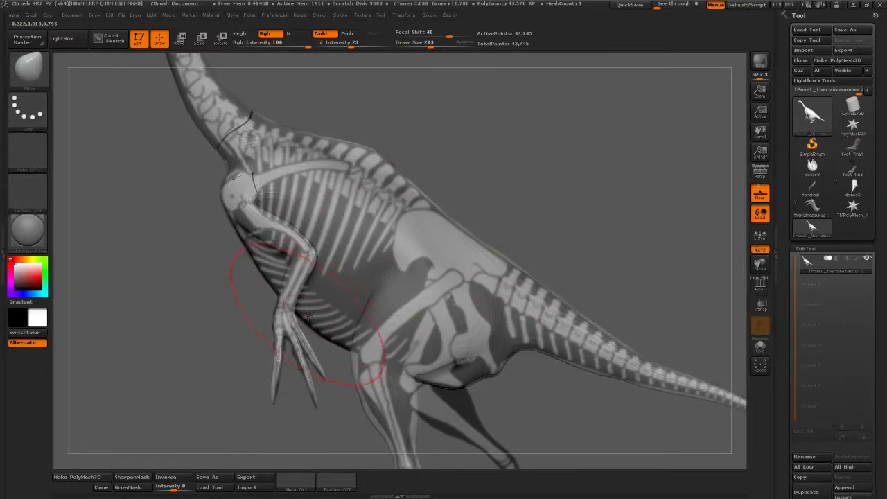
Refine the hind leg's front and back outlines around the knee and shin with the Move brush
{"action": "left_click_drag", "start_coordinate": [600, 200], "coordinate": [314, 289], "text": "alt"}
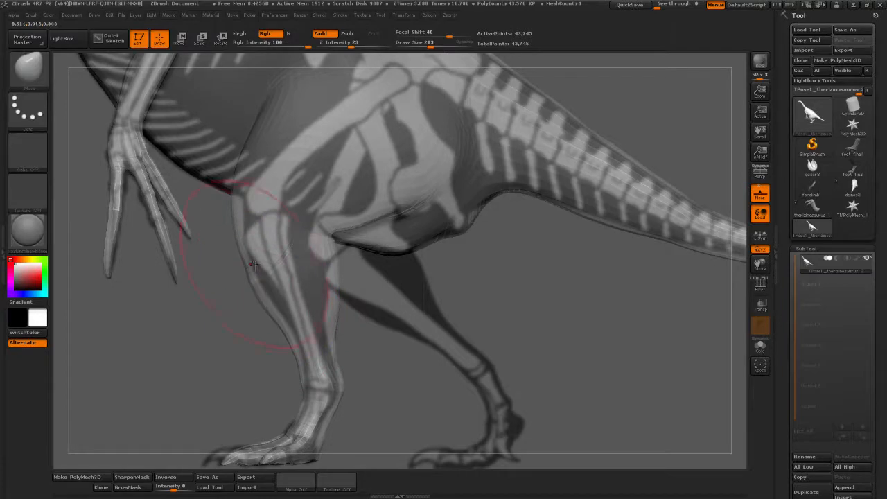
{"action": "left_click_drag", "start_coordinate": [531, 290], "coordinate": [528, 301], "text": "alt"}
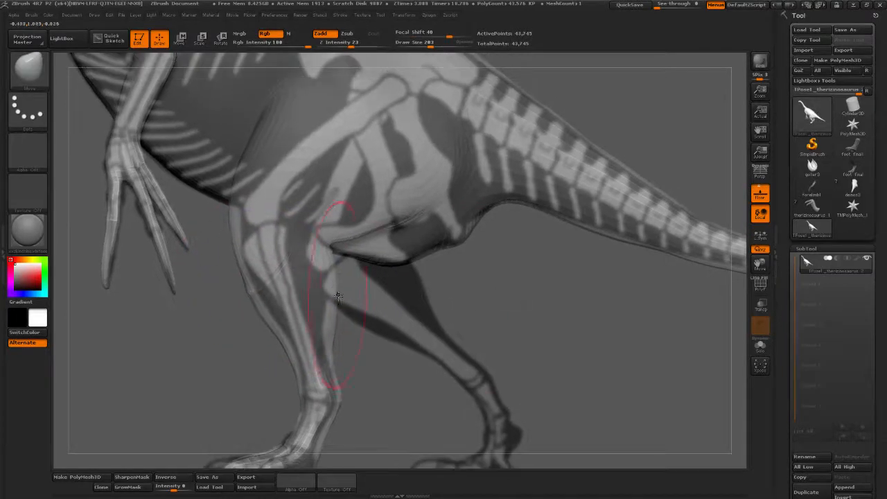
{"action": "left_click_drag", "start_coordinate": [381, 287], "coordinate": [392, 284], "text": "alt"}
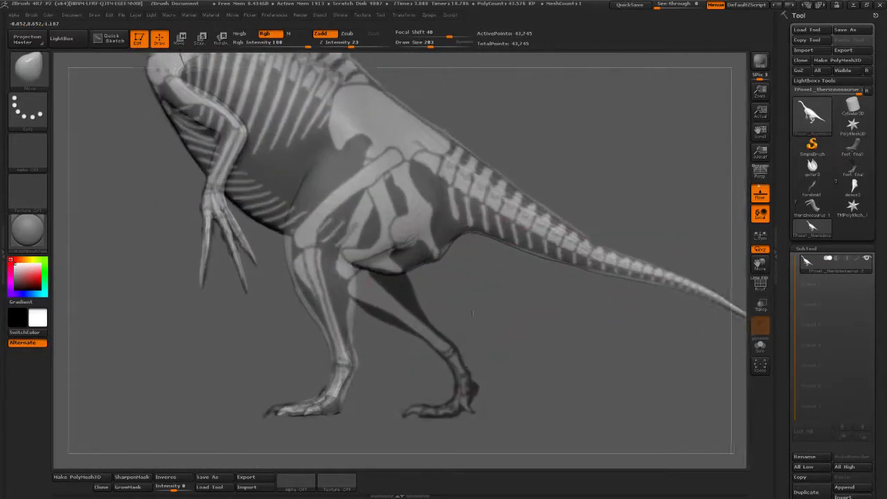
Fit the beak, snout and lower jaw to the skull reference with the Move brush, reducing the draw size to 101
{"action": "left_click_drag", "start_coordinate": [472, 313], "coordinate": [602, 171]}
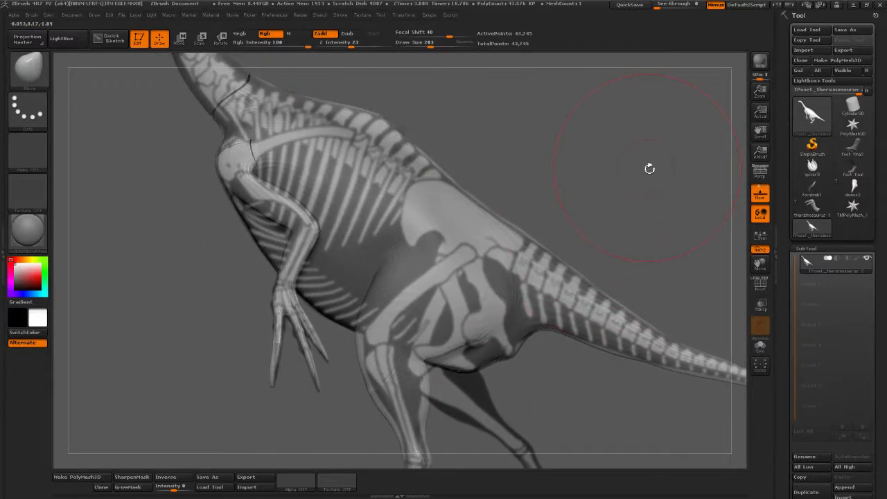
{"action": "left_click_drag", "start_coordinate": [516, 152], "coordinate": [561, 225]}
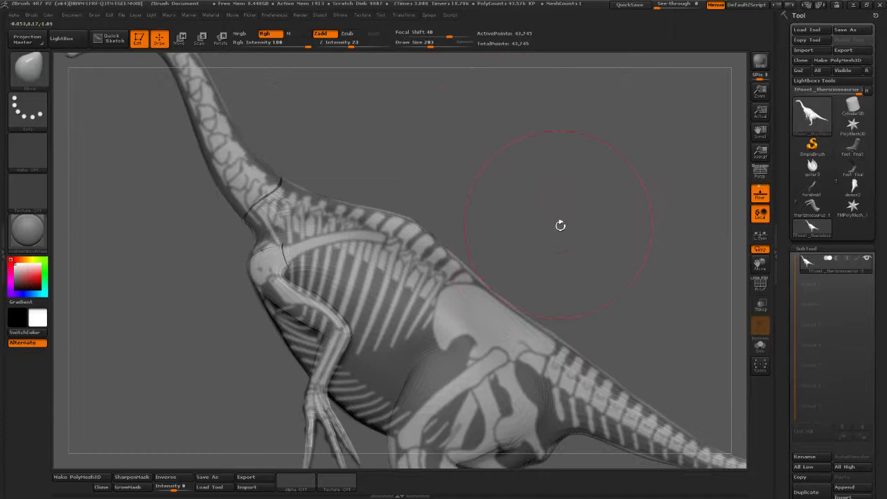
{"action": "left_click_drag", "start_coordinate": [484, 139], "coordinate": [564, 287]}
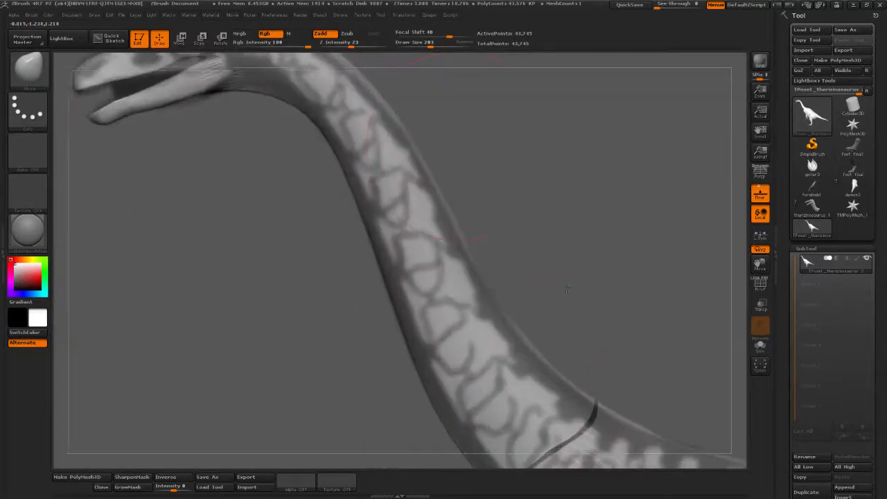
{"action": "left_click_drag", "start_coordinate": [164, 143], "coordinate": [377, 384], "text": "alt"}
{"action": "mouse_move", "coordinate": [354, 343]}
{"action": "left_mouse_down", "text": "alt"}
{"action": "mouse_move", "coordinate": [438, 287]}
{"action": "mouse_move", "coordinate": [454, 325]}
{"action": "mouse_move", "coordinate": [446, 318]}
{"action": "left_mouse_up", "text": "alt"}
{"action": "left_click_drag", "start_coordinate": [431, 45], "coordinate": [420, 45]}
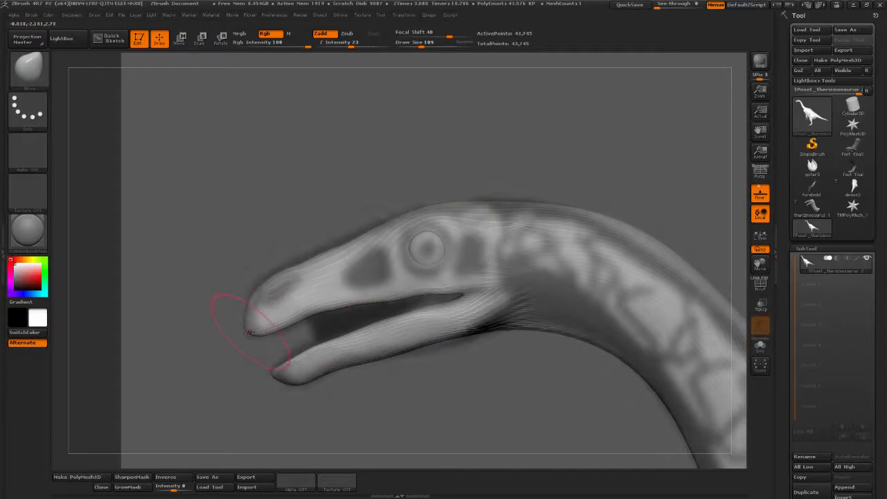
{"action": "left_click_drag", "start_coordinate": [290, 276], "coordinate": [365, 235]}
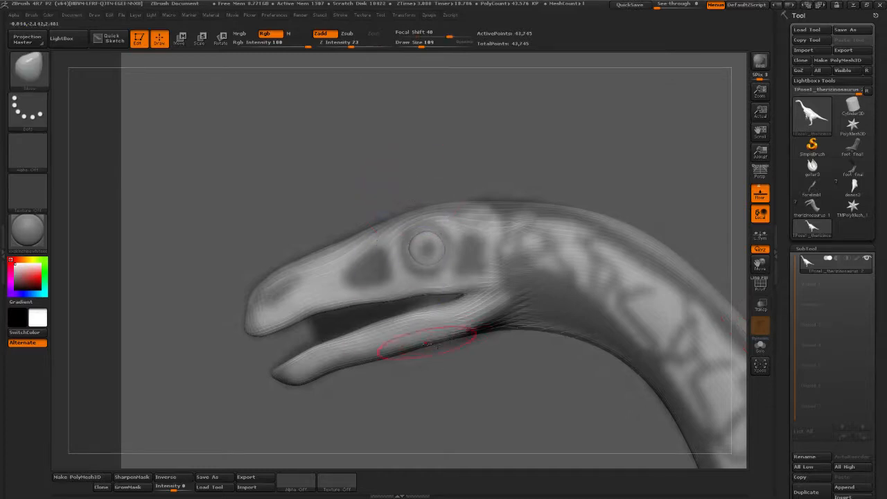
{"action": "left_click_drag", "start_coordinate": [421, 45], "coordinate": [421, 45]}
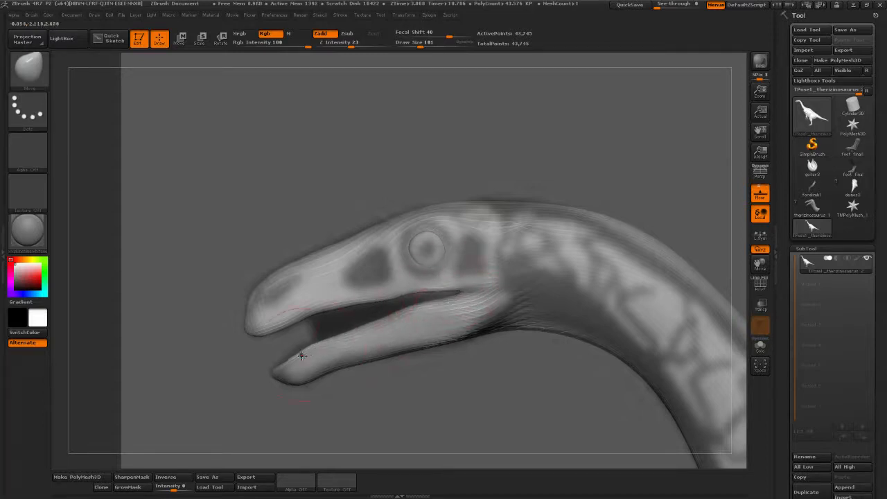
Refine the lower jaw tip, and set the Move brush's draw size to 220 to fit the upper neck to the reference
{"action": "left_click_drag", "start_coordinate": [298, 371], "coordinate": [302, 375]}
{"action": "left_click_drag", "start_coordinate": [477, 378], "coordinate": [394, 325], "text": "alt"}
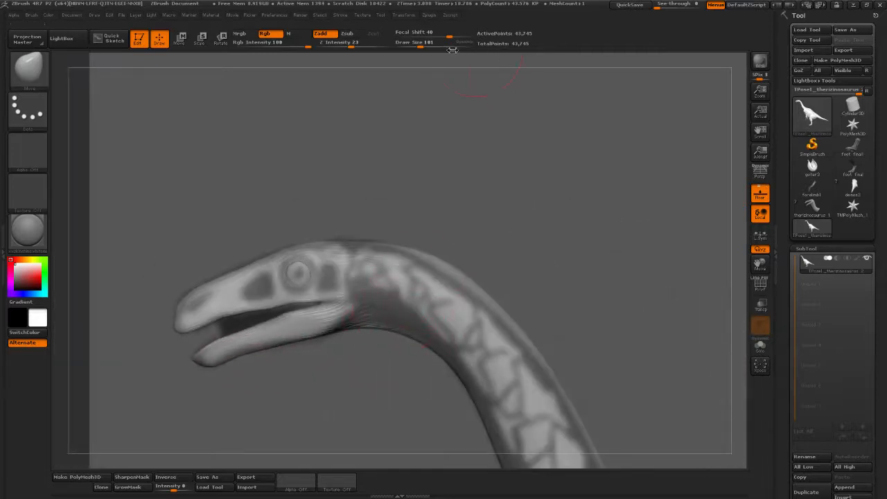
{"action": "left_click_drag", "start_coordinate": [420, 45], "coordinate": [432, 46]}
{"action": "left_click_drag", "start_coordinate": [438, 267], "coordinate": [461, 284]}
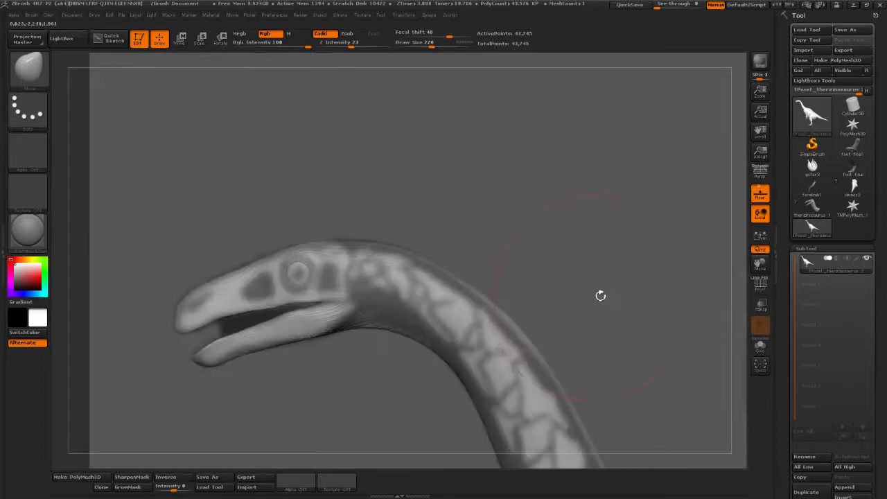
{"action": "mouse_move", "coordinate": [600, 293]}
{"action": "left_mouse_down", "text": "alt"}
{"action": "mouse_move", "coordinate": [444, 250]}
{"action": "mouse_move", "coordinate": [352, 268]}
{"action": "left_mouse_up", "text": "alt"}
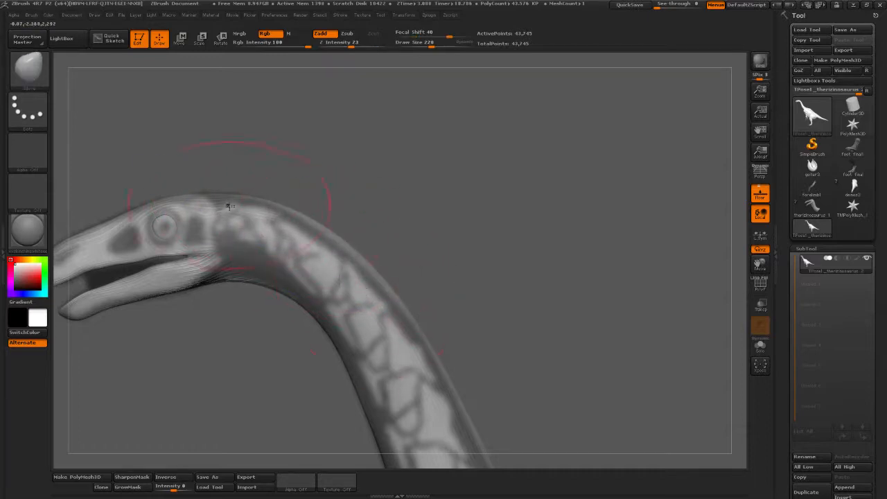
{"action": "left_click_drag", "start_coordinate": [416, 236], "coordinate": [519, 193], "text": "alt"}
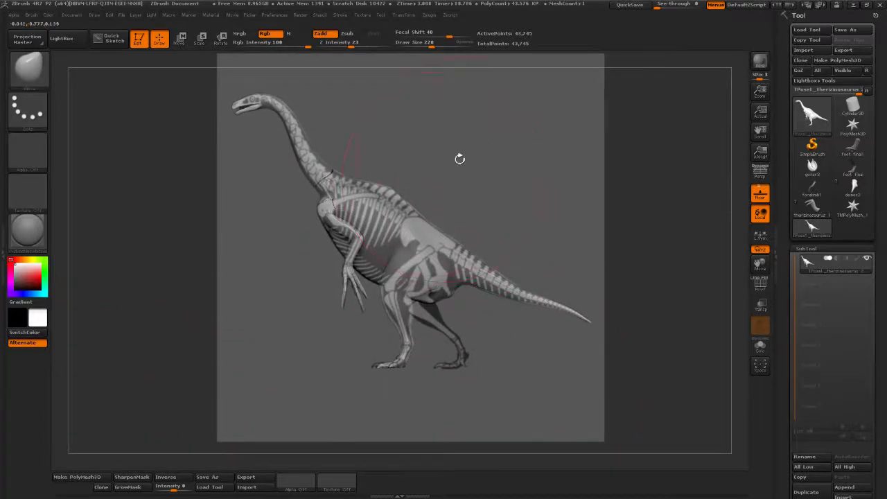
Compare the whole model with the skeleton reference and refine the hind leg with the Move brush at draw size 86
{"action": "left_click_drag", "start_coordinate": [459, 159], "coordinate": [489, 161]}
{"action": "left_click_drag", "start_coordinate": [481, 191], "coordinate": [523, 189]}
{"action": "left_click_drag", "start_coordinate": [552, 232], "coordinate": [505, 201], "text": "alt"}
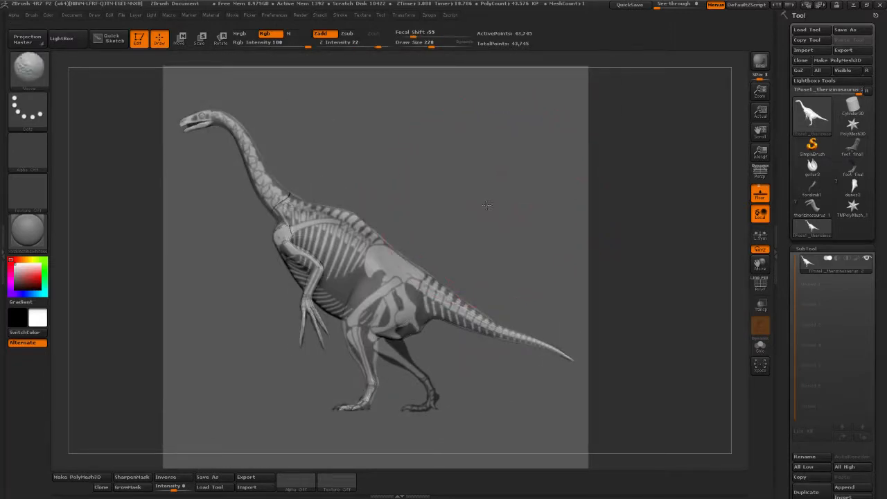
{"action": "mouse_move", "coordinate": [481, 201]}
{"action": "left_mouse_down", "text": "alt"}
{"action": "mouse_move", "coordinate": [526, 214]}
{"action": "mouse_move", "coordinate": [518, 155]}
{"action": "mouse_move", "coordinate": [471, 76]}
{"action": "left_mouse_up", "text": "alt"}
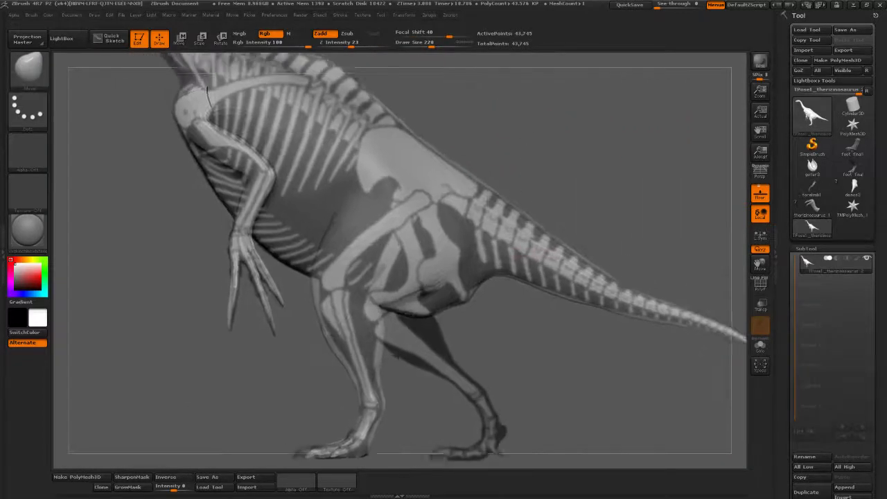
{"action": "left_click_drag", "start_coordinate": [614, 157], "coordinate": [606, 133], "text": "alt"}
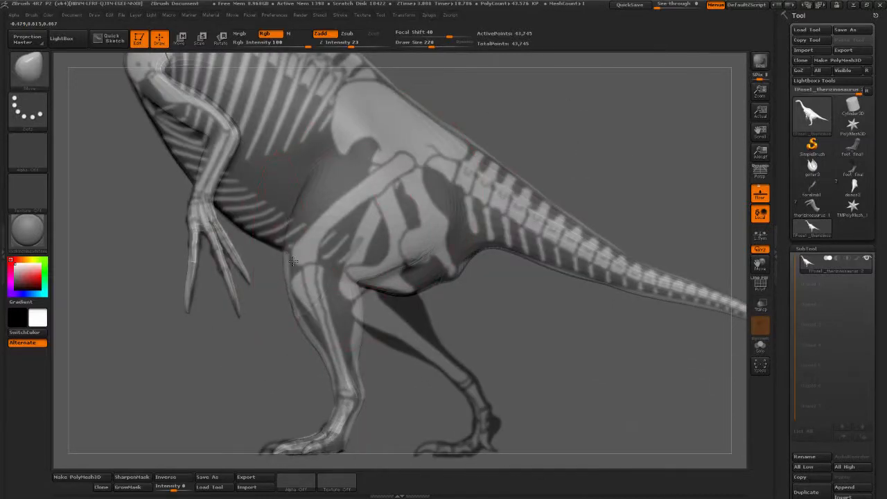
{"action": "left_click", "coordinate": [419, 45]}
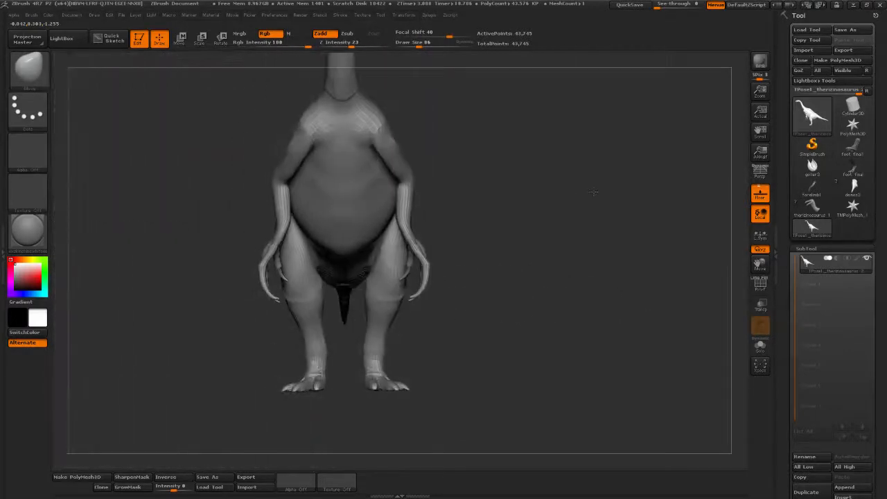
Add volume to the fronts of the thighs with the Inflat brush at draw size 131 and smooth the surface
{"action": "mouse_move", "coordinate": [594, 193]}
{"action": "left_mouse_down"}
{"action": "mouse_move", "coordinate": [586, 184]}
{"action": "mouse_move", "coordinate": [580, 212]}
{"action": "mouse_move", "coordinate": [550, 219]}
{"action": "mouse_move", "coordinate": [531, 187]}
{"action": "mouse_move", "coordinate": [513, 256]}
{"action": "left_mouse_up"}
{"action": "left_click", "coordinate": [29, 70]}
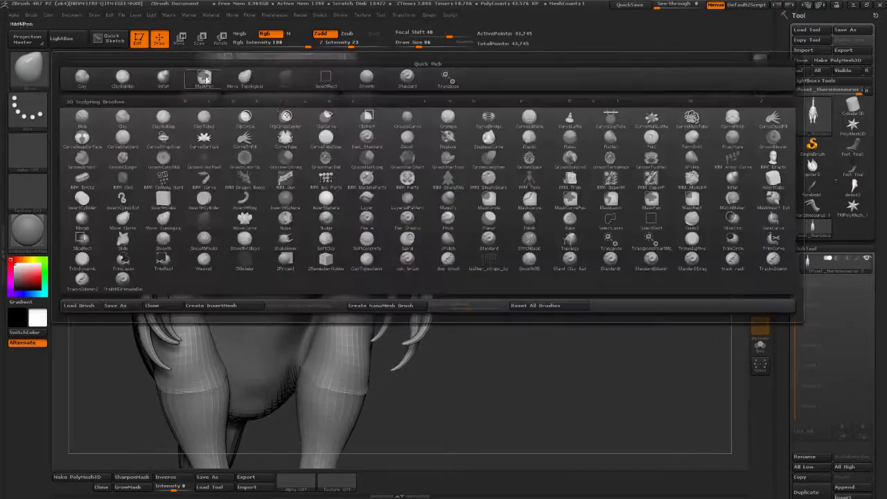
{"action": "left_click", "coordinate": [161, 82]}
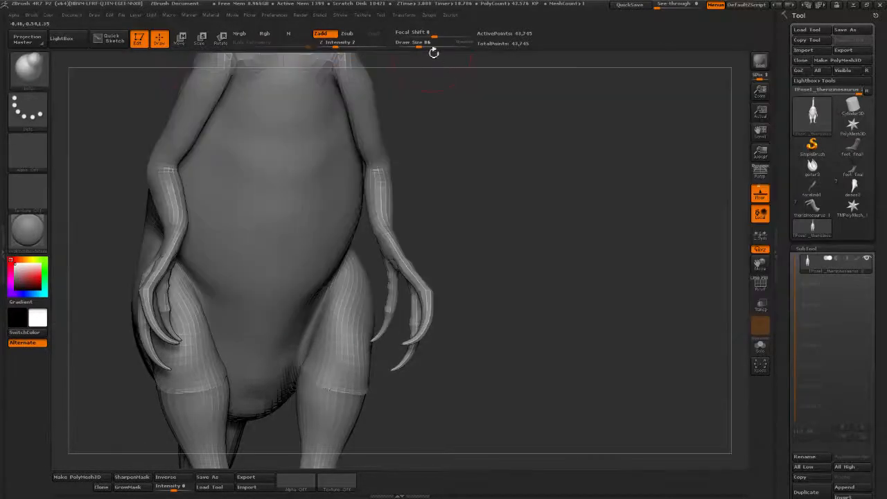
{"action": "left_click", "coordinate": [456, 36]}
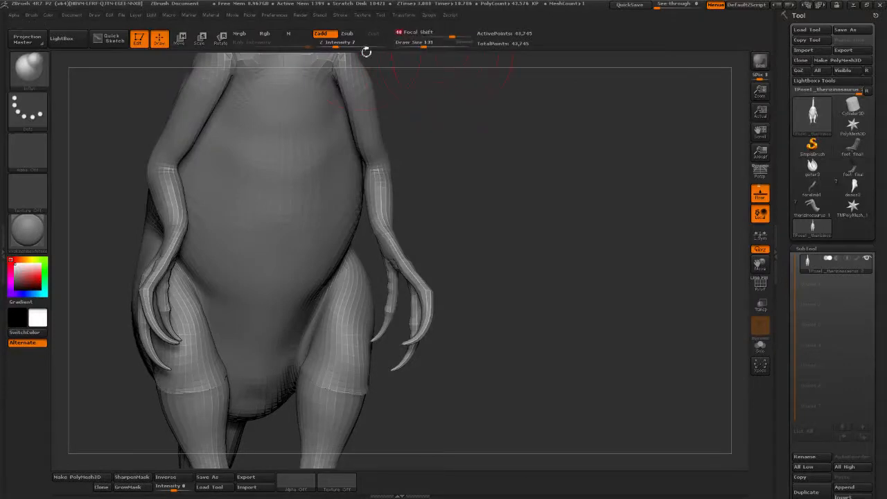
{"action": "left_click_drag", "start_coordinate": [412, 123], "coordinate": [328, 340]}
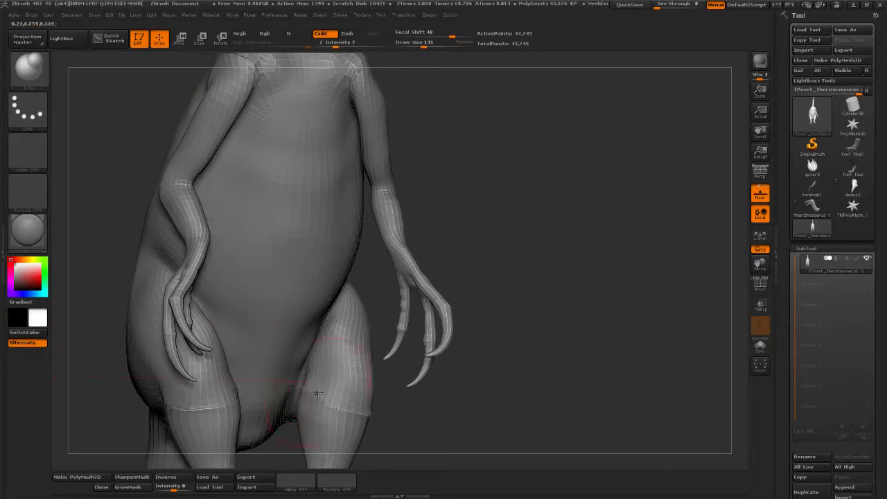
{"action": "mouse_move", "coordinate": [318, 393]}
{"action": "left_mouse_down"}
{"action": "mouse_move", "coordinate": [333, 367]}
{"action": "mouse_move", "coordinate": [335, 399]}
{"action": "left_mouse_up"}
{"action": "left_click_drag", "start_coordinate": [423, 399], "coordinate": [355, 368]}
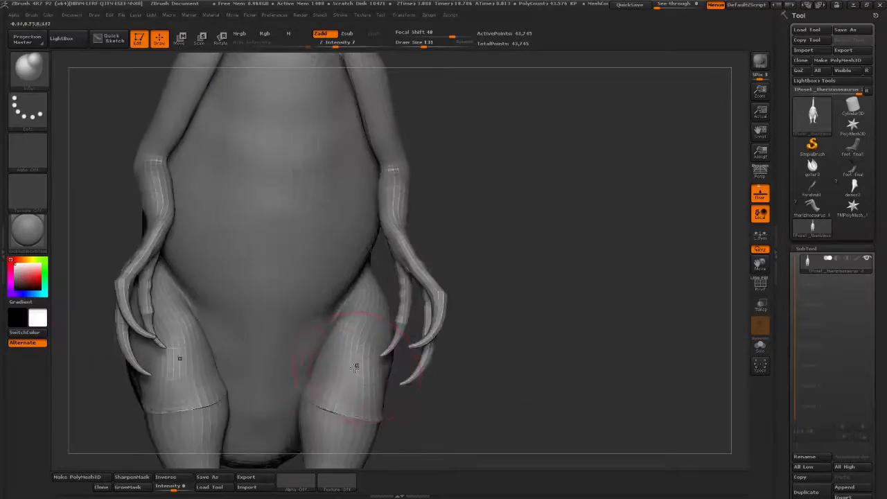
{"action": "mouse_move", "coordinate": [352, 311]}
{"action": "left_mouse_down", "text": "shift"}
{"action": "mouse_move", "coordinate": [347, 323]}
{"action": "mouse_move", "coordinate": [351, 316]}
{"action": "left_mouse_up", "text": "shift"}
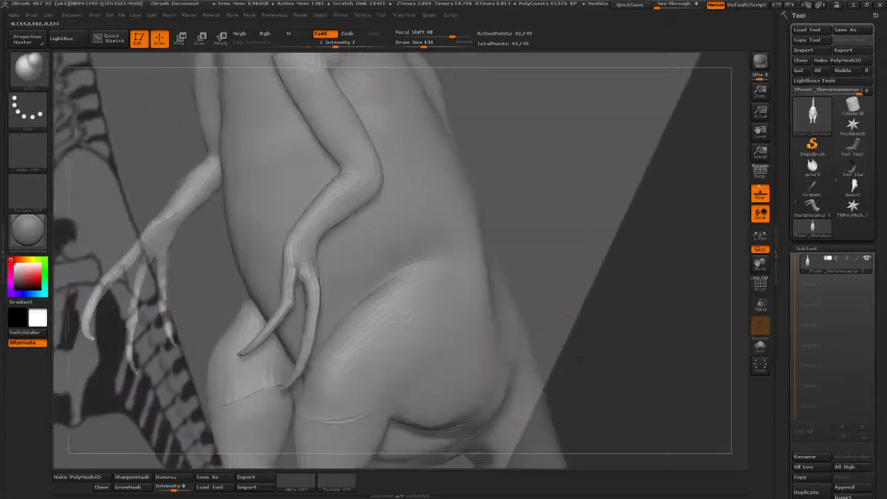
{"action": "left_click_drag", "start_coordinate": [527, 312], "coordinate": [559, 287]}
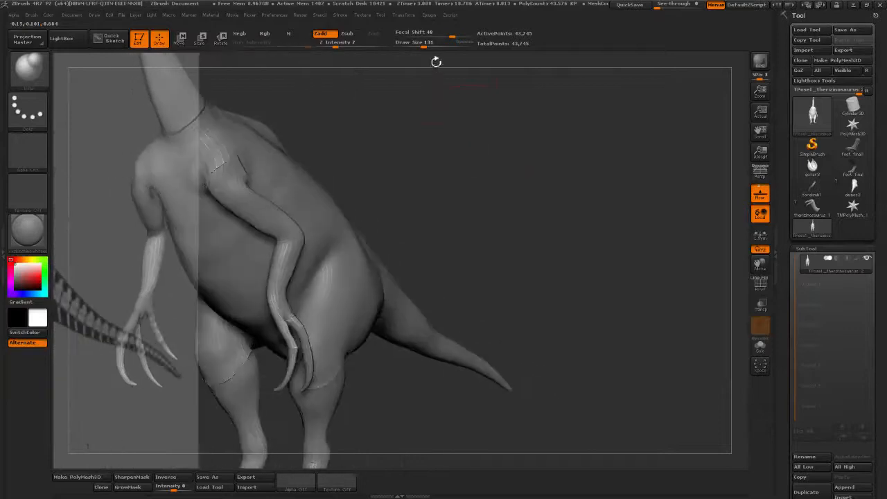
Fill out the hips, rear thigh and tail base with the Inflat brush, using draw sizes of 186 and 122
{"action": "left_click_drag", "start_coordinate": [423, 42], "coordinate": [432, 42]}
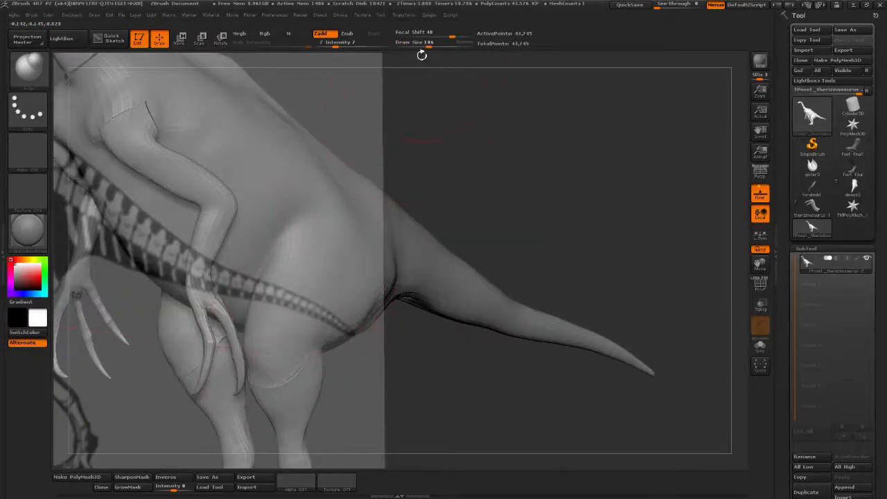
{"action": "left_click_drag", "start_coordinate": [422, 55], "coordinate": [415, 54]}
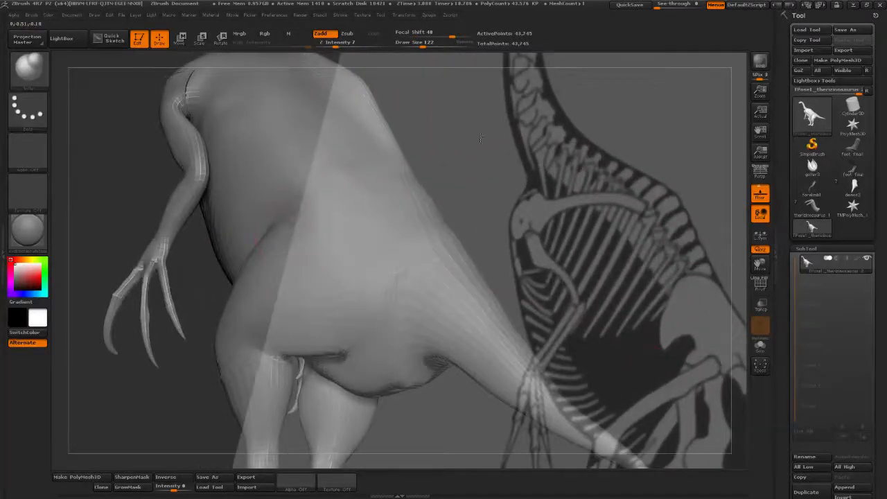
{"action": "mouse_move", "coordinate": [443, 167]}
{"action": "left_mouse_down"}
{"action": "mouse_move", "coordinate": [493, 170]}
{"action": "mouse_move", "coordinate": [448, 182]}
{"action": "mouse_move", "coordinate": [452, 155]}
{"action": "left_mouse_up"}
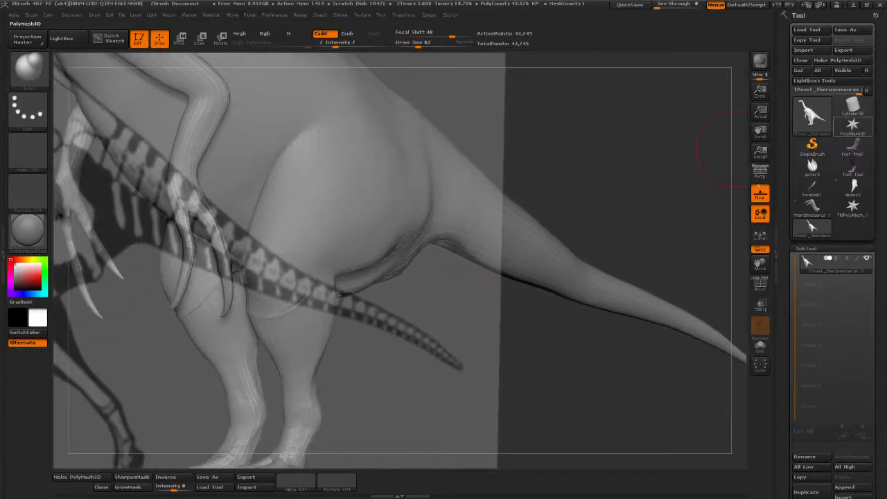
{"action": "mouse_move", "coordinate": [853, 126]}
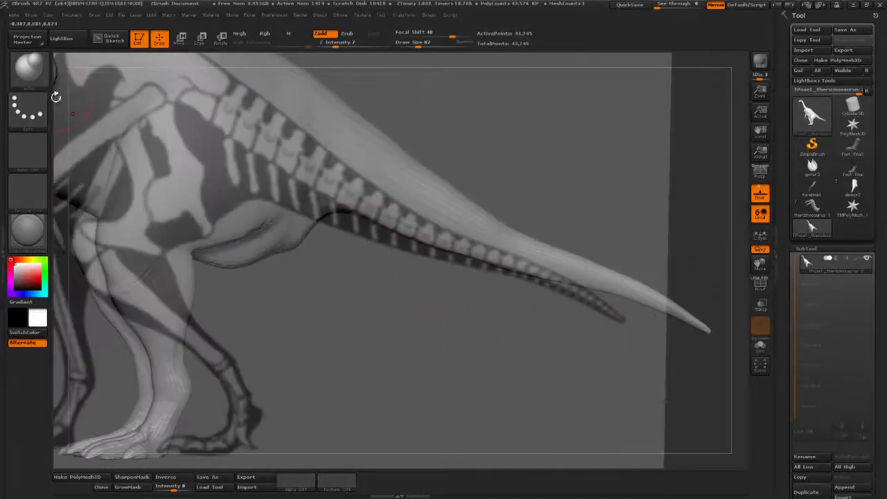
Fit the tail's upper and lower outlines to the skeleton with the Move brush, enlarging the draw size to 158 and 214
{"action": "left_click", "coordinate": [29, 71]}
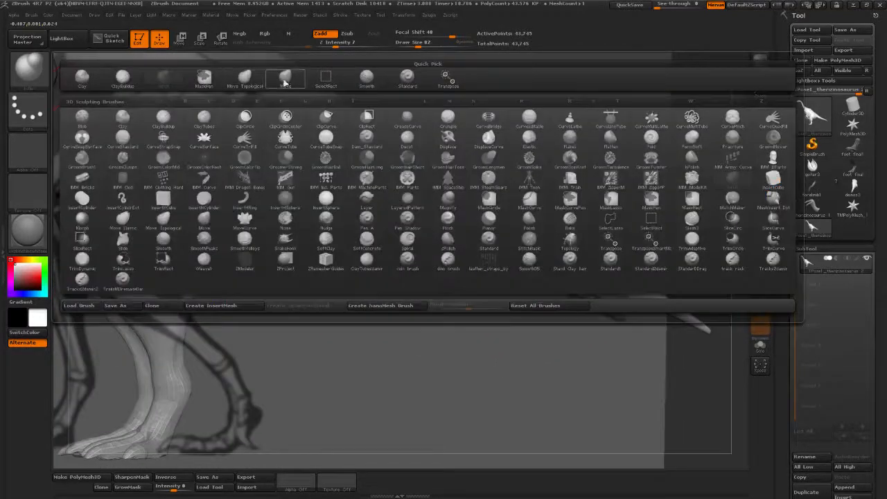
{"action": "left_click", "coordinate": [304, 82]}
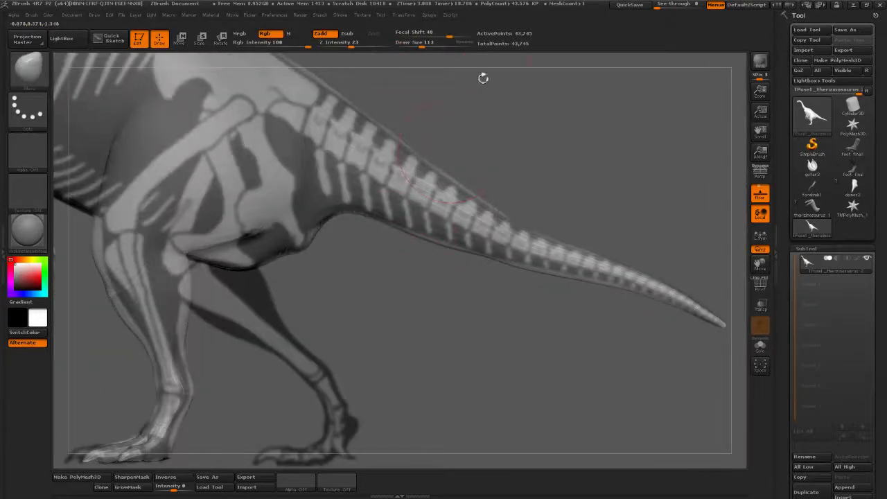
{"action": "left_click_drag", "start_coordinate": [421, 47], "coordinate": [425, 47]}
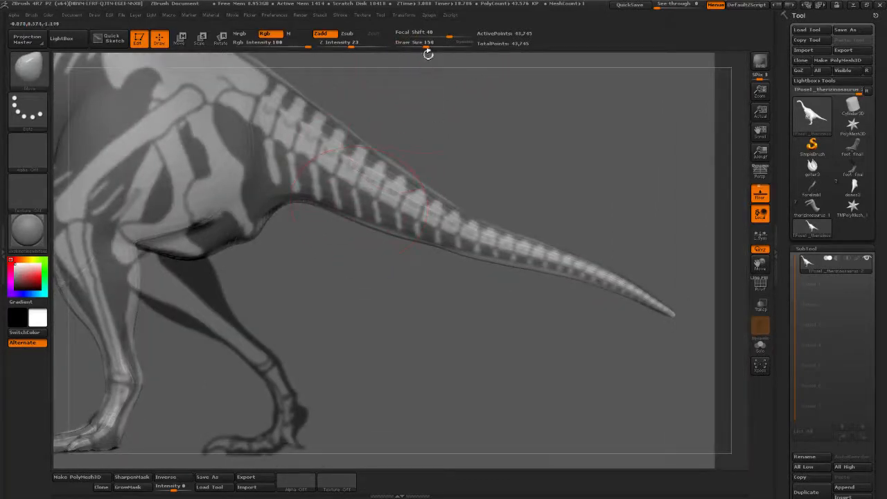
{"action": "left_click_drag", "start_coordinate": [427, 47], "coordinate": [431, 48]}
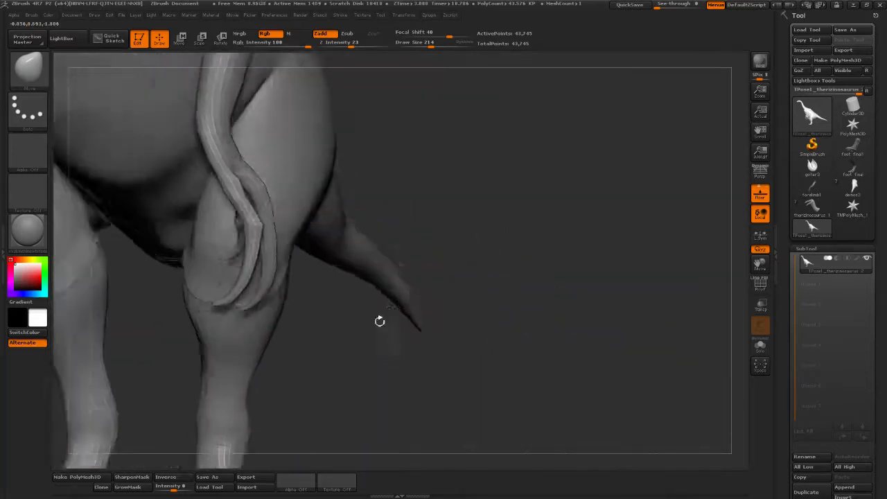
Shape the tail's thickness from an angled view with the Move brush at draw size 109 and check it against the reference
{"action": "left_click_drag", "start_coordinate": [427, 45], "coordinate": [430, 45]}
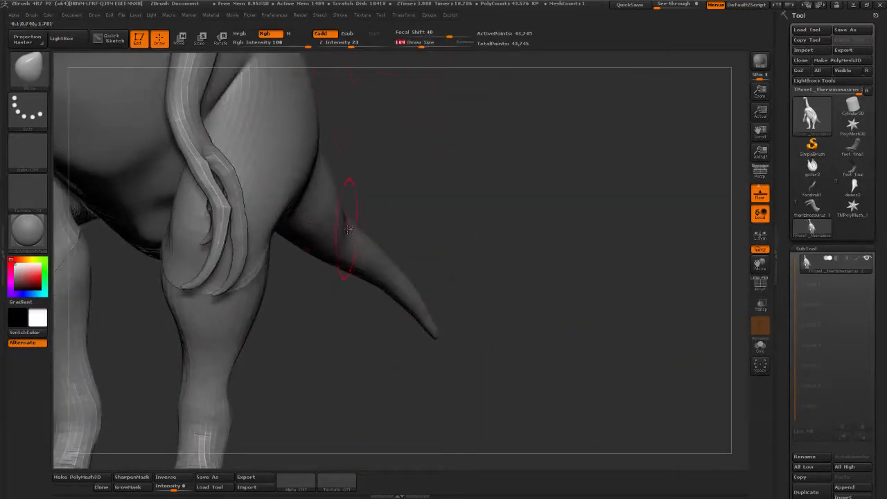
{"action": "left_click_drag", "start_coordinate": [392, 218], "coordinate": [526, 223]}
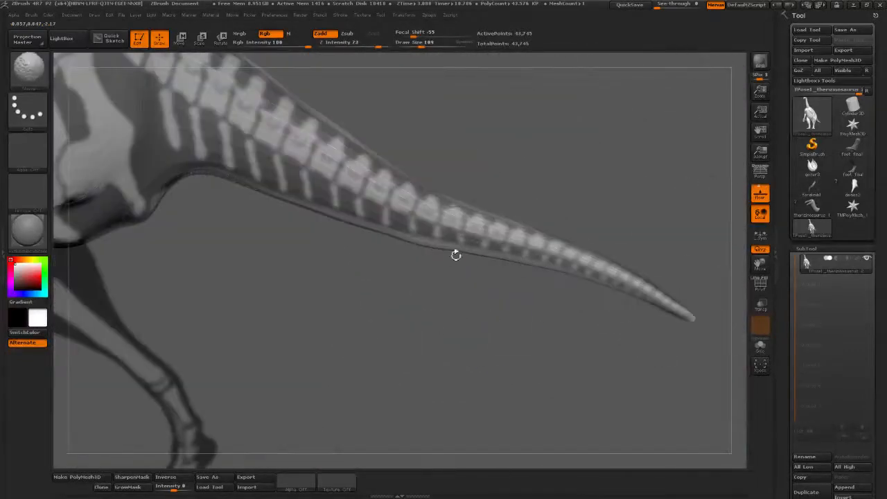
{"action": "key", "text": "shift"}
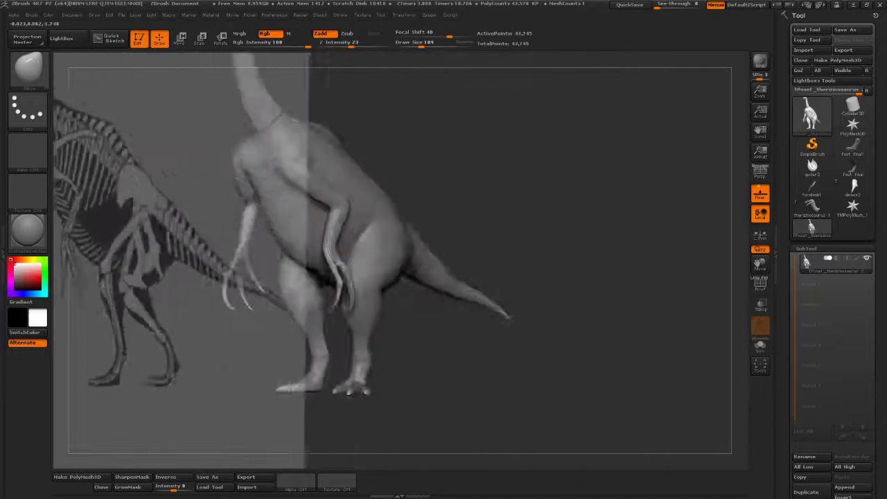
{"action": "left_click_drag", "start_coordinate": [485, 275], "coordinate": [504, 308]}
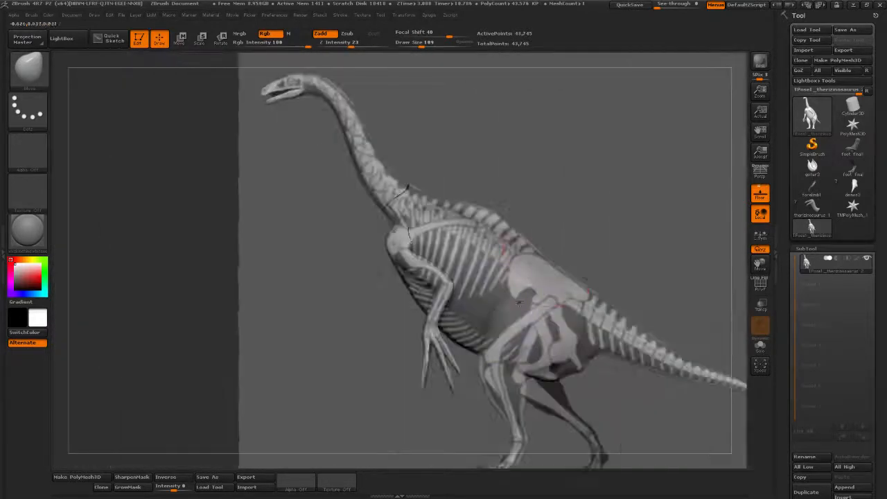
Reshape the forearm and wrist from the front with the Move brush, using draw sizes of 203 and 126
{"action": "left_click_drag", "start_coordinate": [407, 360], "coordinate": [407, 391], "text": "alt"}
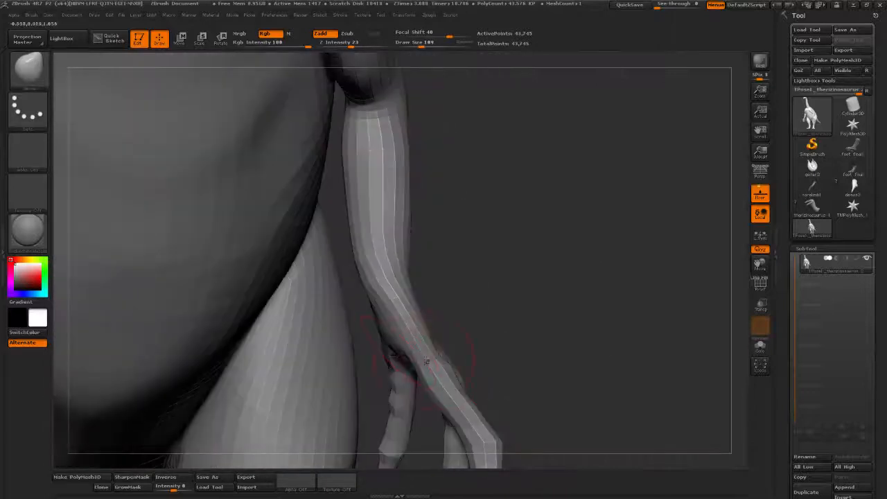
{"action": "left_click_drag", "start_coordinate": [393, 334], "coordinate": [373, 298]}
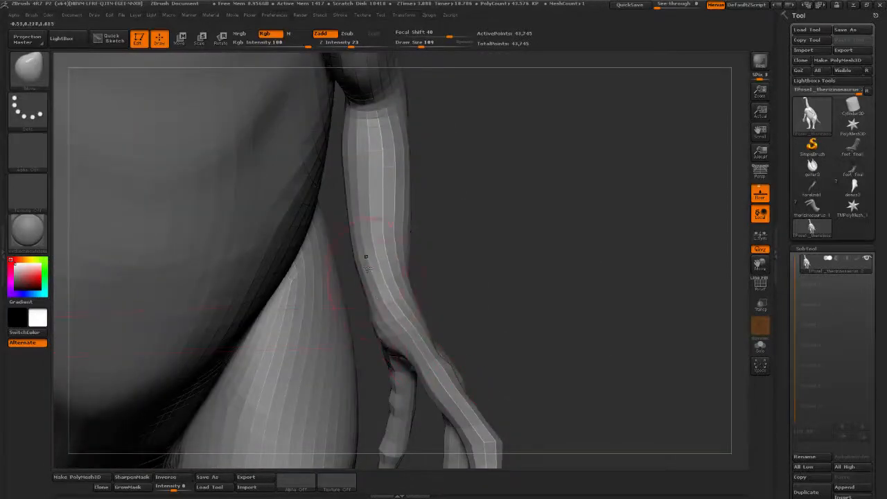
{"action": "mouse_move", "coordinate": [401, 269]}
{"action": "left_mouse_down"}
{"action": "mouse_move", "coordinate": [410, 277]}
{"action": "mouse_move", "coordinate": [409, 267]}
{"action": "mouse_move", "coordinate": [372, 248]}
{"action": "mouse_move", "coordinate": [472, 253]}
{"action": "mouse_move", "coordinate": [459, 125]}
{"action": "left_mouse_up"}
{"action": "left_click", "coordinate": [431, 43]}
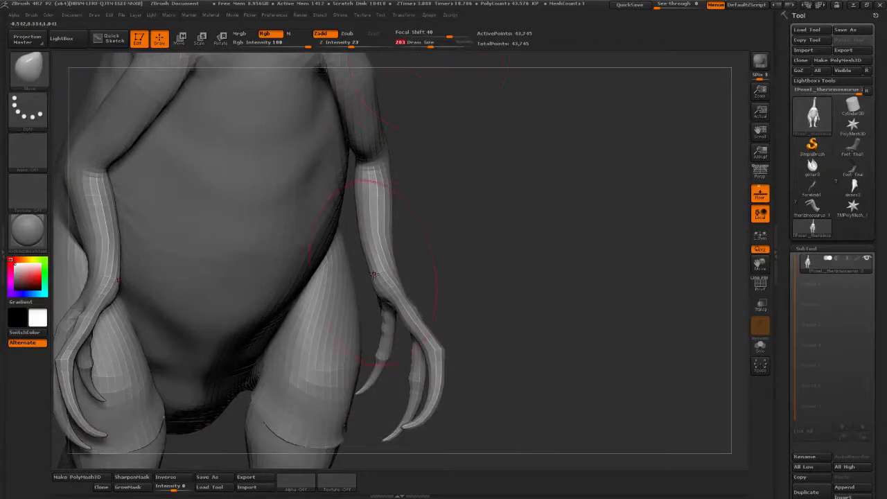
{"action": "left_click_drag", "start_coordinate": [373, 273], "coordinate": [376, 275]}
{"action": "left_click_drag", "start_coordinate": [430, 45], "coordinate": [424, 50]}
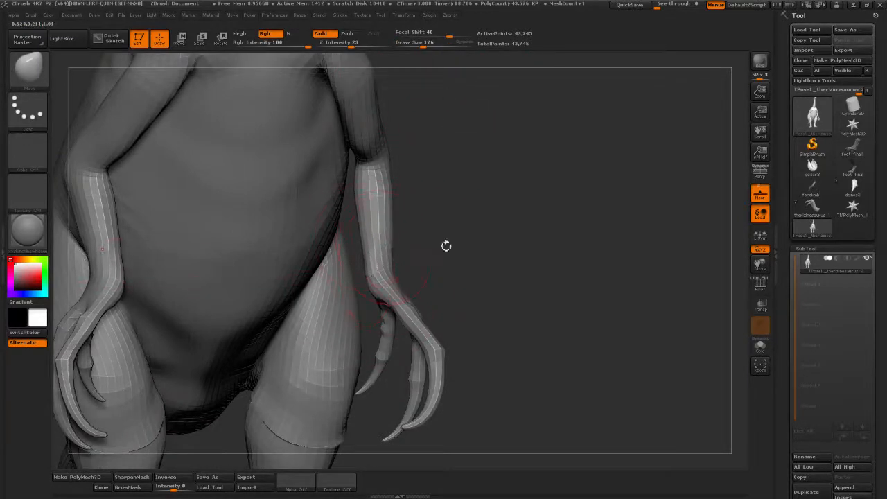
{"action": "left_click_drag", "start_coordinate": [446, 246], "coordinate": [436, 205]}
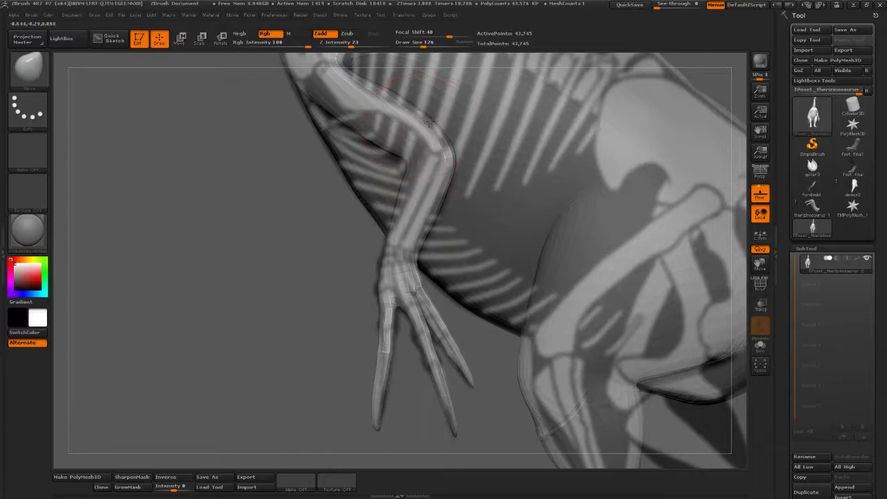
Refine the upper arm and shoulder shape around the armpit with the Move brush, working from side, back and front
{"action": "mouse_move", "coordinate": [267, 277]}
{"action": "left_mouse_down"}
{"action": "mouse_move", "coordinate": [252, 254]}
{"action": "mouse_move", "coordinate": [339, 259]}
{"action": "mouse_move", "coordinate": [343, 239]}
{"action": "mouse_move", "coordinate": [361, 238]}
{"action": "left_mouse_up"}
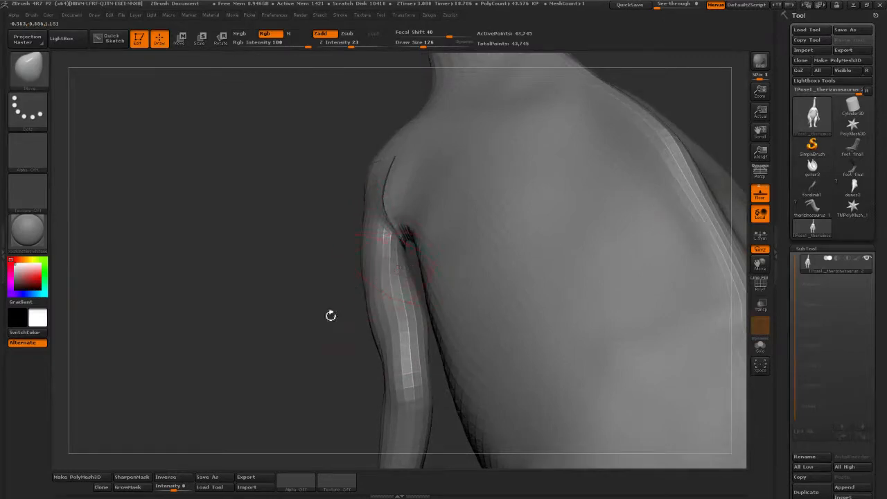
{"action": "left_click_drag", "start_coordinate": [331, 315], "coordinate": [471, 239]}
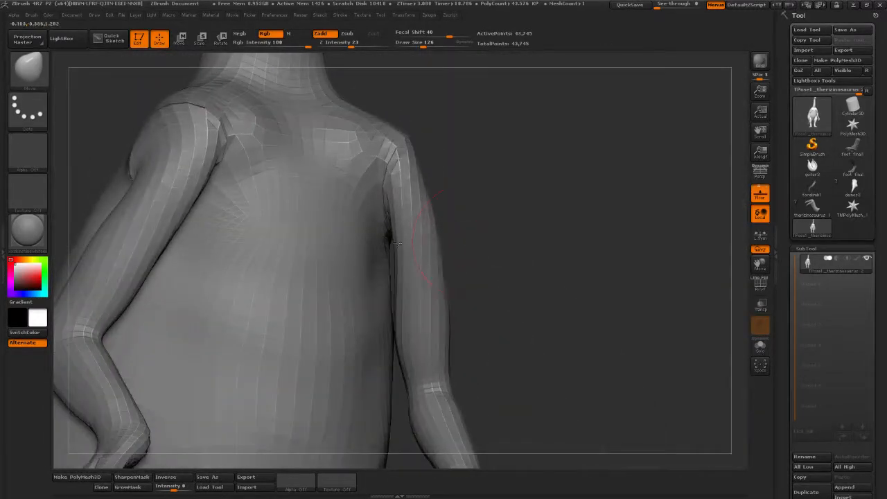
{"action": "mouse_move", "coordinate": [466, 182]}
{"action": "left_mouse_down"}
{"action": "mouse_move", "coordinate": [458, 208]}
{"action": "mouse_move", "coordinate": [403, 149]}
{"action": "mouse_move", "coordinate": [416, 187]}
{"action": "left_mouse_up"}
{"action": "mouse_move", "coordinate": [499, 194]}
{"action": "left_mouse_down"}
{"action": "mouse_move", "coordinate": [534, 190]}
{"action": "mouse_move", "coordinate": [281, 218]}
{"action": "mouse_move", "coordinate": [361, 274]}
{"action": "left_mouse_up"}
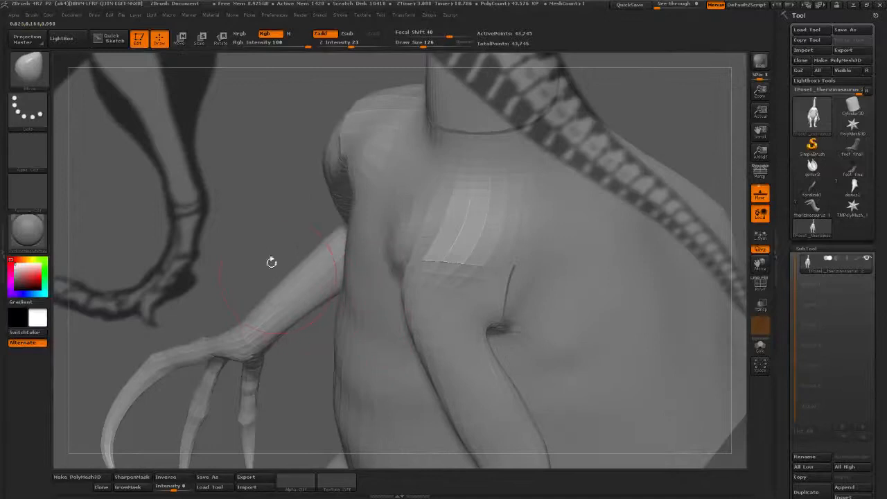
Refine the shoulder's front contour against the skeleton in side view with the Move brush at draw size 208
{"action": "left_click_drag", "start_coordinate": [272, 262], "coordinate": [266, 240]}
{"action": "left_click_drag", "start_coordinate": [326, 280], "coordinate": [206, 337]}
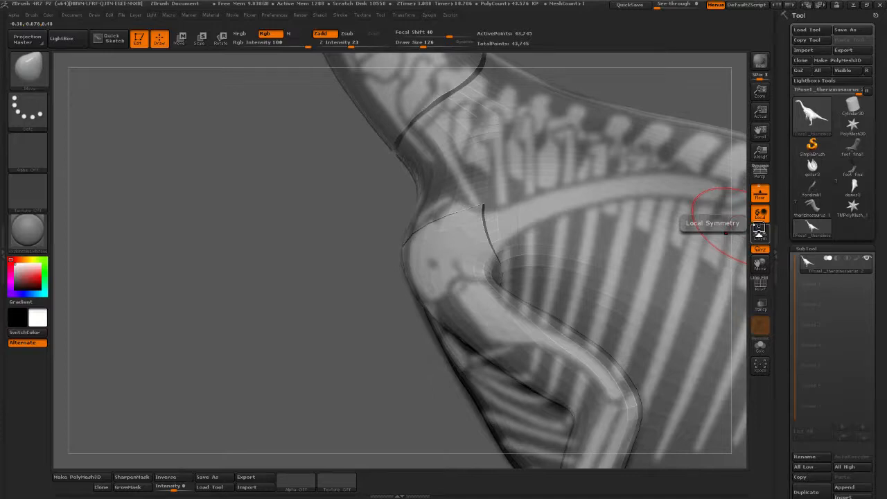
{"action": "left_click", "coordinate": [430, 43]}
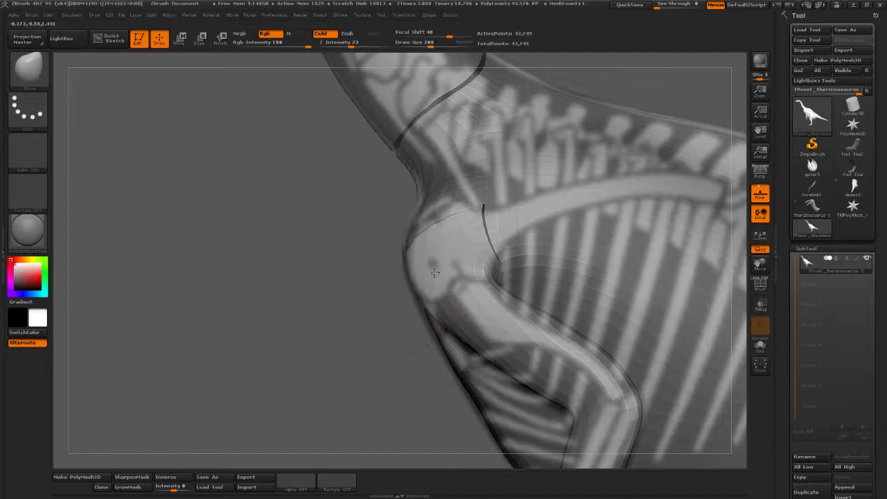
{"action": "left_click_drag", "start_coordinate": [345, 349], "coordinate": [557, 234]}
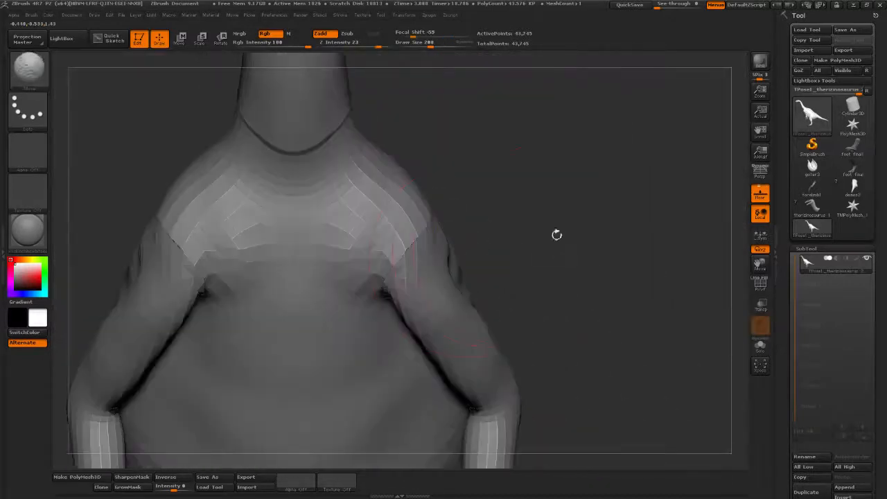
Round the shoulder and pull in the outer upper arm from the front with the Move brush at draw size 155
{"action": "left_click", "coordinate": [427, 44]}
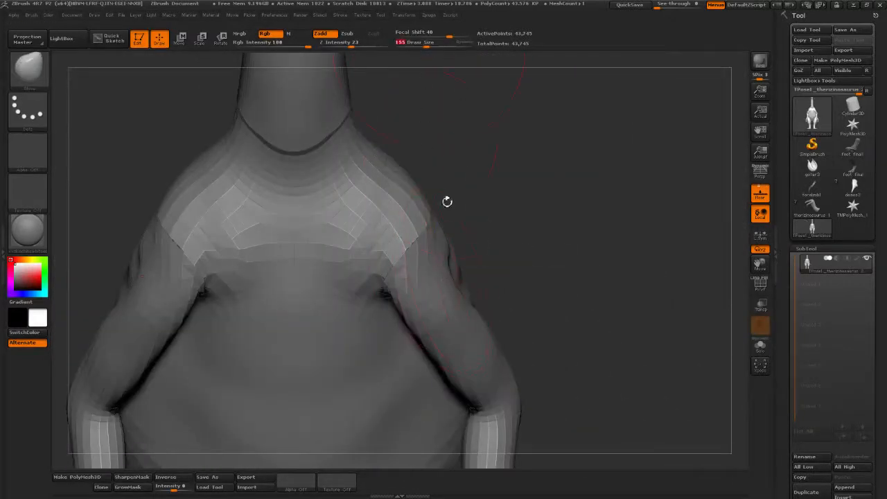
{"action": "mouse_move", "coordinate": [448, 201]}
{"action": "left_mouse_down"}
{"action": "mouse_move", "coordinate": [475, 172]}
{"action": "mouse_move", "coordinate": [406, 222]}
{"action": "left_mouse_up"}
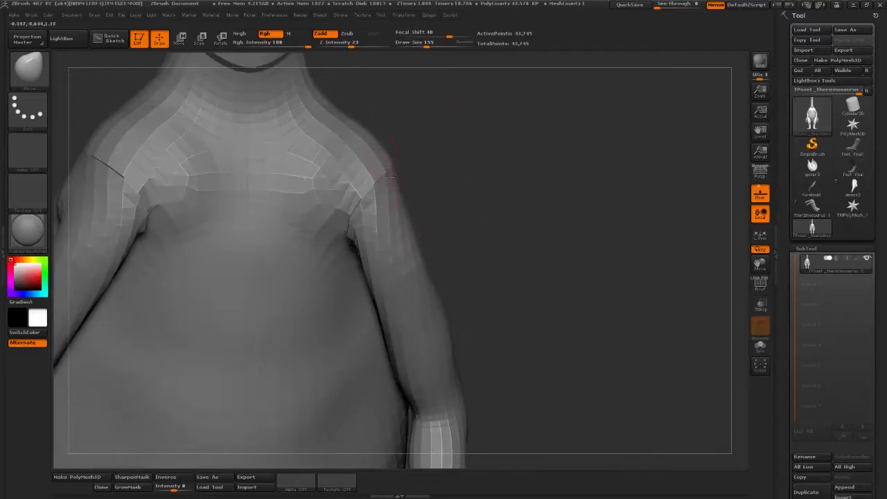
{"action": "mouse_move", "coordinate": [390, 175]}
{"action": "left_mouse_down"}
{"action": "mouse_move", "coordinate": [384, 161]}
{"action": "mouse_move", "coordinate": [367, 177]}
{"action": "mouse_move", "coordinate": [372, 187]}
{"action": "left_mouse_up"}
{"action": "left_click_drag", "start_coordinate": [419, 166], "coordinate": [420, 210], "text": "alt"}
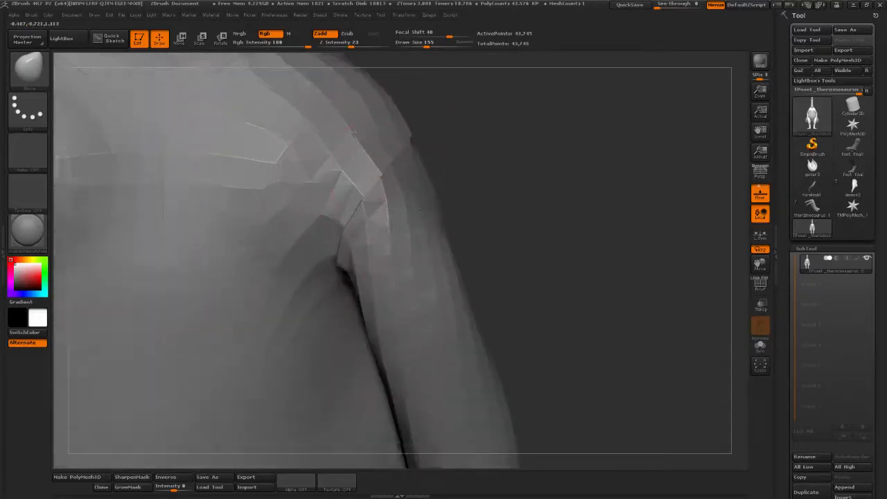
{"action": "left_click_drag", "start_coordinate": [380, 179], "coordinate": [367, 179]}
{"action": "left_click_drag", "start_coordinate": [489, 168], "coordinate": [463, 205]}
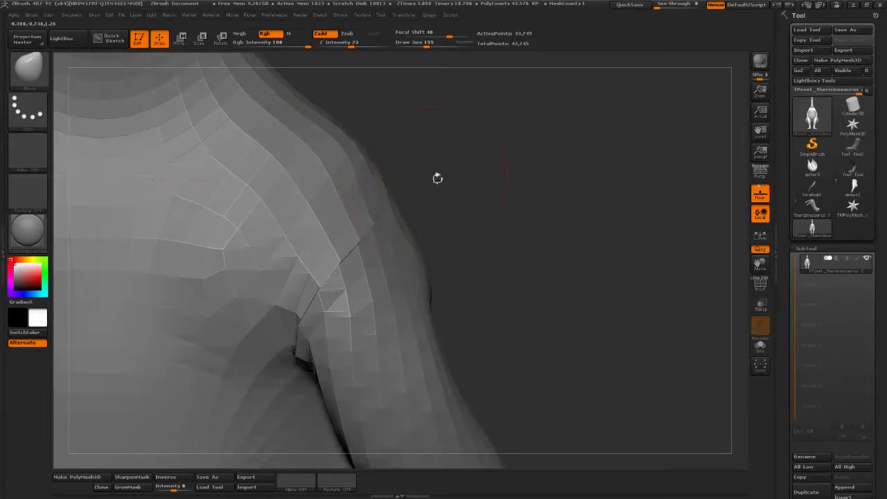
{"action": "mouse_move", "coordinate": [437, 178]}
{"action": "left_mouse_down"}
{"action": "mouse_move", "coordinate": [444, 174]}
{"action": "mouse_move", "coordinate": [367, 214]}
{"action": "left_mouse_up"}
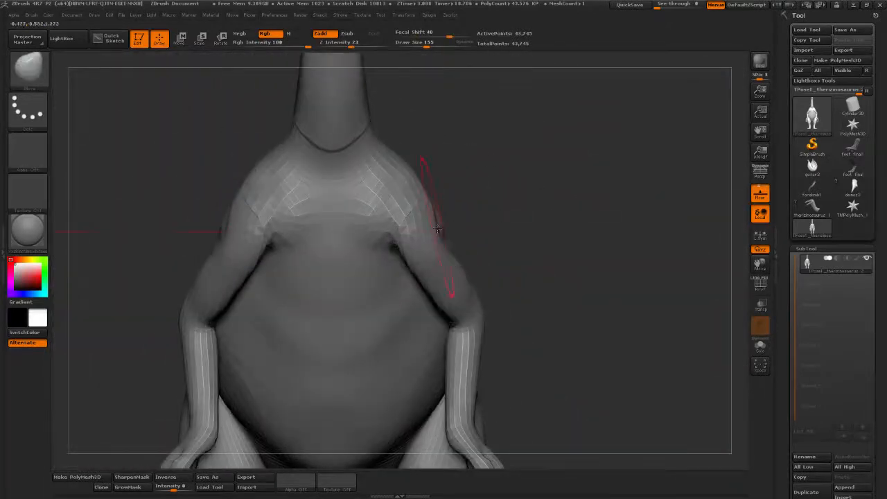
Adjust the elbow and forearm shape from behind with the Move brush and compare it with the skeleton in side view
{"action": "left_click_drag", "start_coordinate": [551, 264], "coordinate": [397, 287], "text": "alt"}
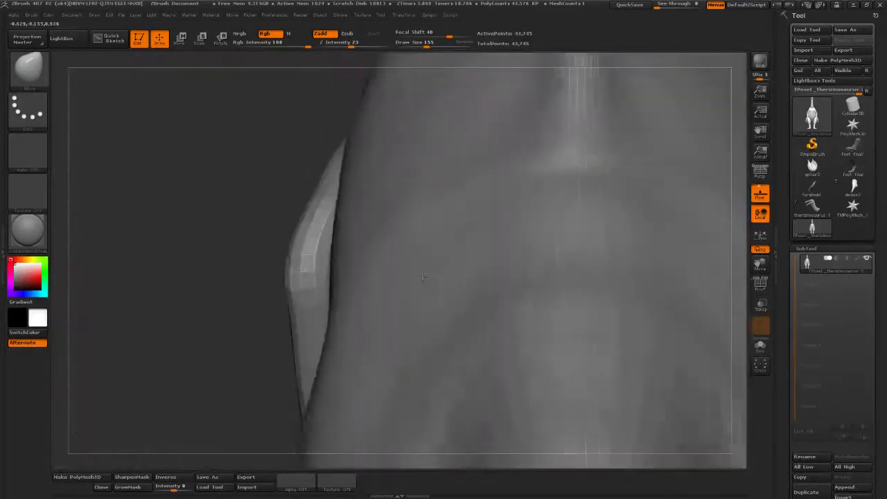
{"action": "mouse_move", "coordinate": [354, 246]}
{"action": "left_mouse_down"}
{"action": "mouse_move", "coordinate": [363, 248]}
{"action": "mouse_move", "coordinate": [303, 250]}
{"action": "left_mouse_up"}
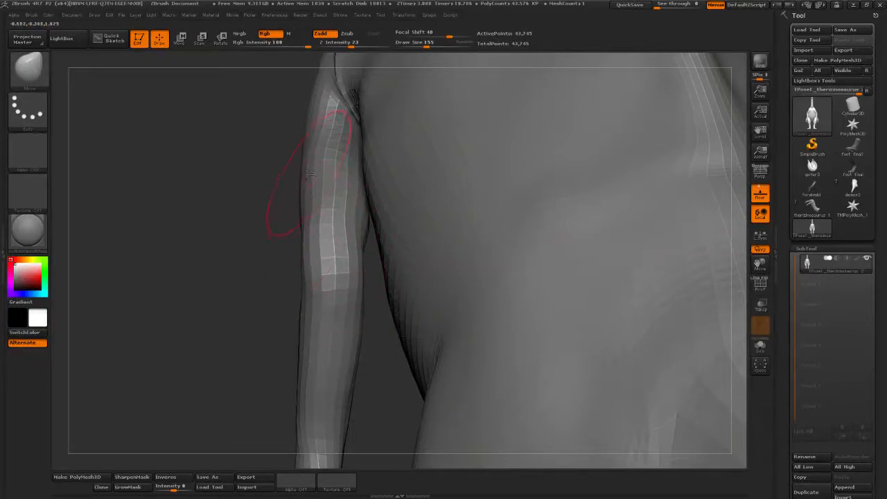
{"action": "right_click_drag", "start_coordinate": [309, 246], "coordinate": [280, 175], "text": "alt"}
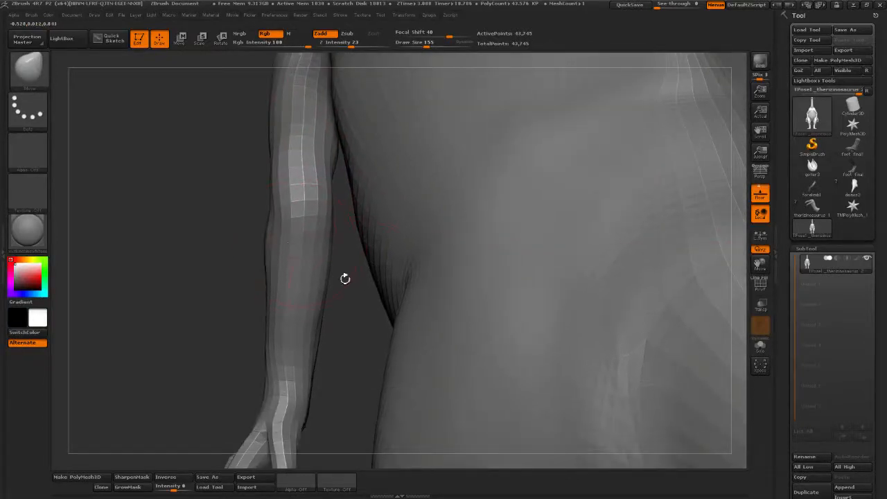
{"action": "left_click_drag", "start_coordinate": [361, 290], "coordinate": [646, 165]}
{"action": "left_click_drag", "start_coordinate": [657, 106], "coordinate": [568, 157], "text": "shift"}
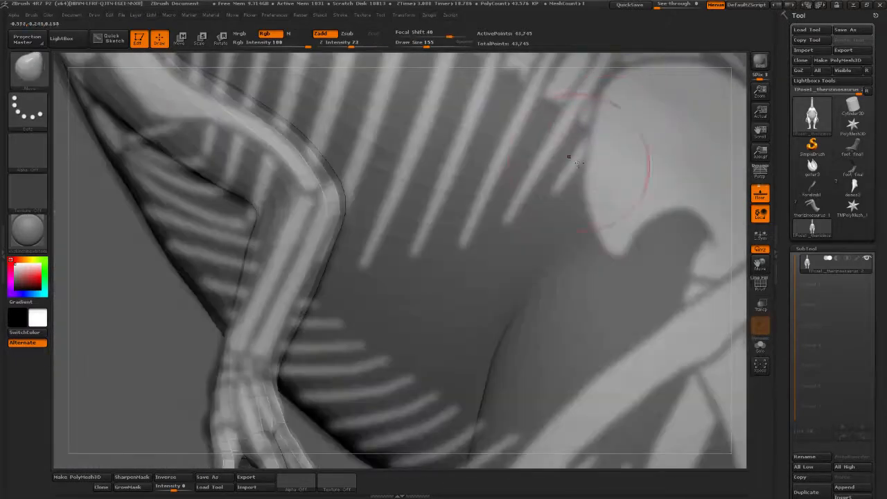
Fit the forearm and elbow outlines to the skeleton's arm in side view with the Move brush, reducing the draw size to 131
{"action": "left_click_drag", "start_coordinate": [149, 378], "coordinate": [247, 357], "text": "alt"}
{"action": "left_click_drag", "start_coordinate": [341, 237], "coordinate": [334, 238]}
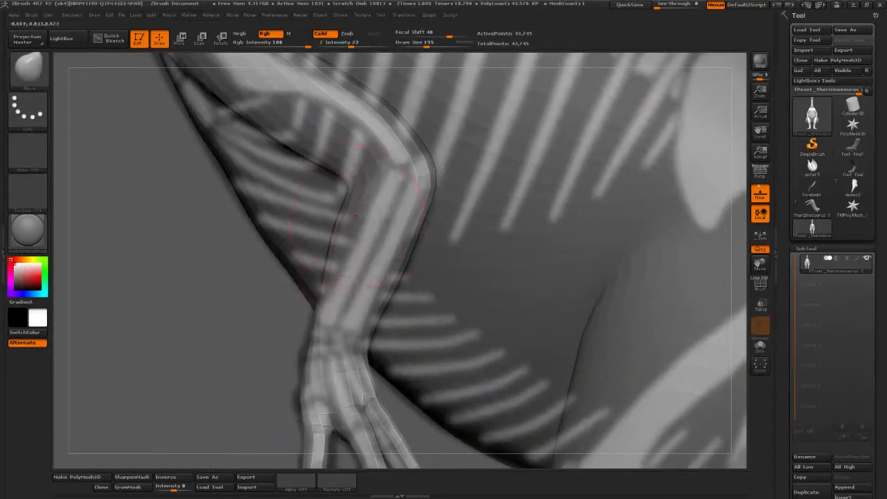
{"action": "left_click", "coordinate": [412, 45]}
{"action": "left_click_drag", "start_coordinate": [413, 46], "coordinate": [423, 46]}
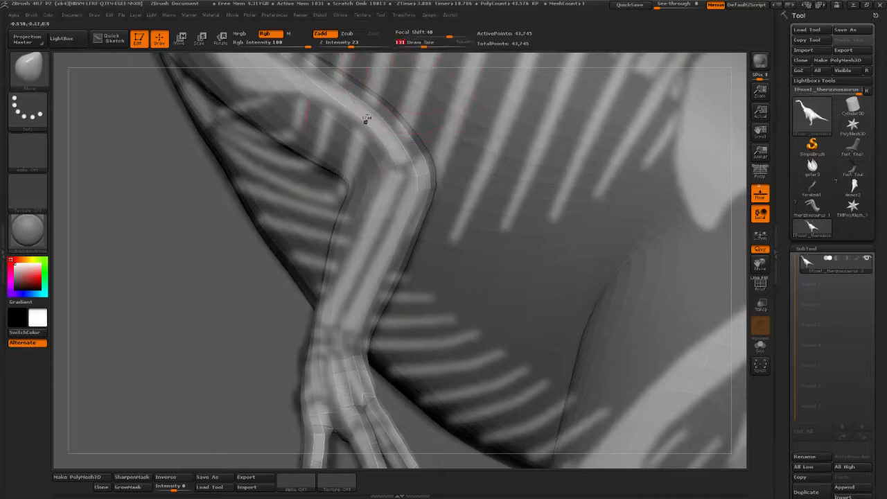
{"action": "left_click_drag", "start_coordinate": [345, 178], "coordinate": [349, 180]}
{"action": "left_click_drag", "start_coordinate": [427, 172], "coordinate": [433, 154]}
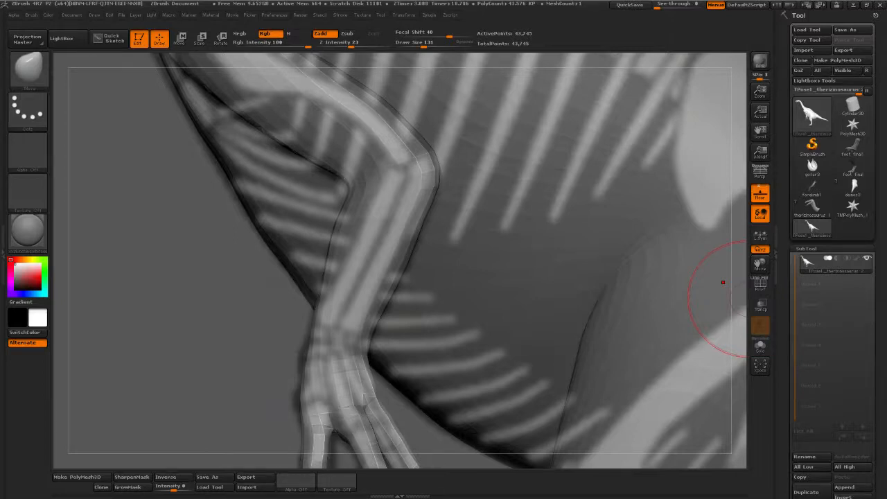
Add volume to the upper arm with the Inflat brush, using draw size 214 and Z intensity 5
{"action": "left_click_drag", "start_coordinate": [228, 323], "coordinate": [253, 320]}
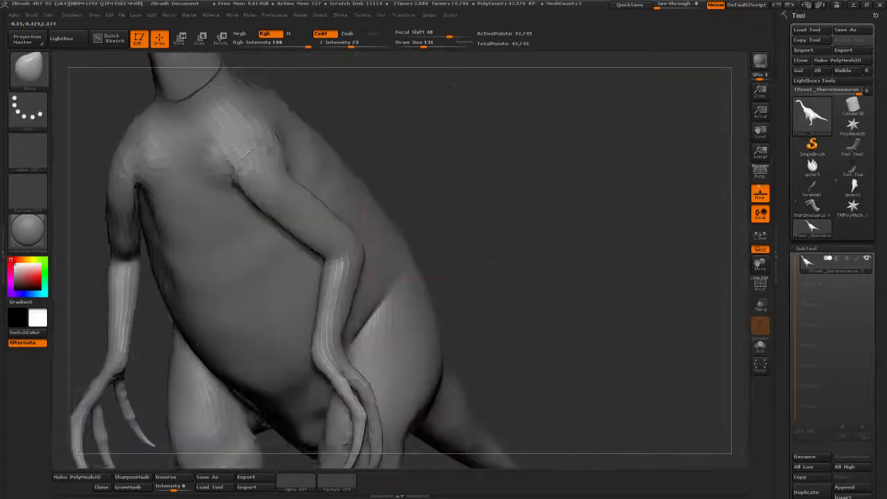
{"action": "left_click_drag", "start_coordinate": [448, 86], "coordinate": [250, 151]}
{"action": "left_click", "coordinate": [31, 70]}
{"action": "left_click", "coordinate": [182, 90]}
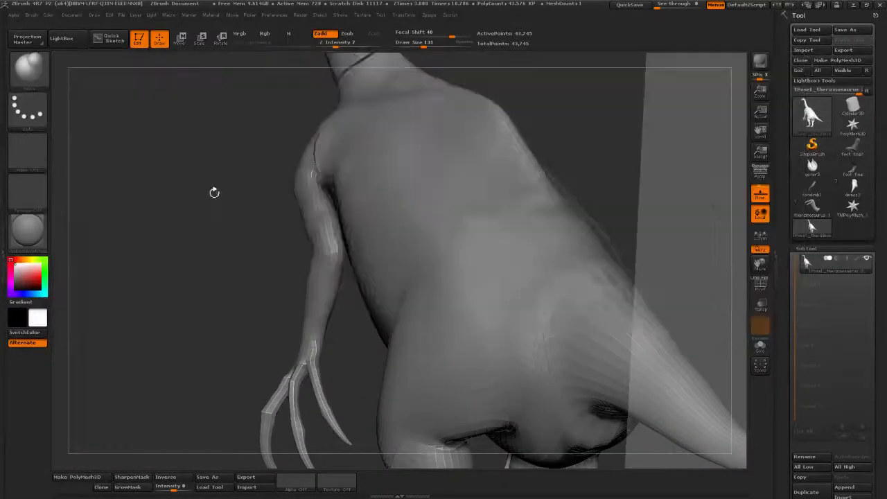
{"action": "left_click_drag", "start_coordinate": [214, 191], "coordinate": [298, 213]}
{"action": "left_click_drag", "start_coordinate": [242, 234], "coordinate": [379, 161]}
{"action": "left_click_drag", "start_coordinate": [423, 44], "coordinate": [431, 44]}
{"action": "left_click_drag", "start_coordinate": [302, 187], "coordinate": [305, 166]}
{"action": "left_click", "coordinate": [430, 43]}
{"action": "left_click", "coordinate": [333, 44]}
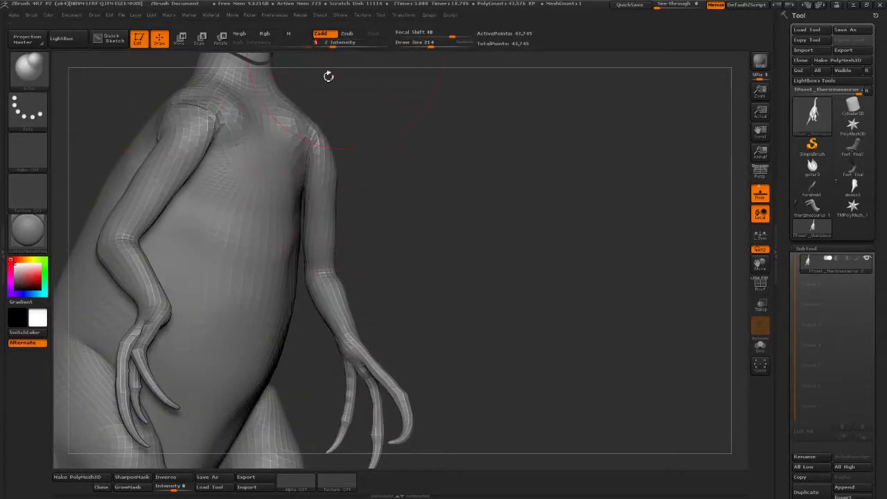
{"action": "mouse_move", "coordinate": [299, 213]}
{"action": "left_mouse_down"}
{"action": "mouse_move", "coordinate": [303, 200]}
{"action": "mouse_move", "coordinate": [299, 212]}
{"action": "left_mouse_up"}
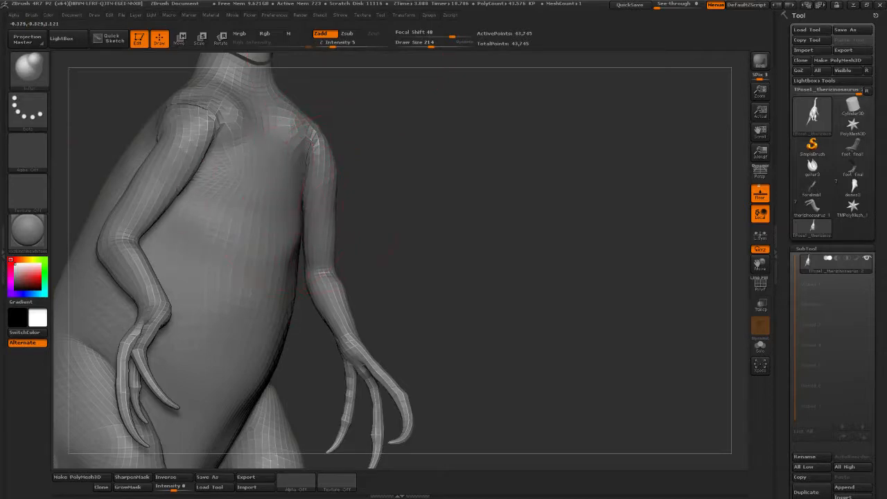
Check the arms against the skeleton, then pull the rear edge of the shoulder backward using the Move brush with progressively smaller draw sizes
{"action": "mouse_move", "coordinate": [405, 249]}
{"action": "left_mouse_down"}
{"action": "mouse_move", "coordinate": [460, 234]}
{"action": "mouse_move", "coordinate": [317, 250]}
{"action": "left_mouse_up"}
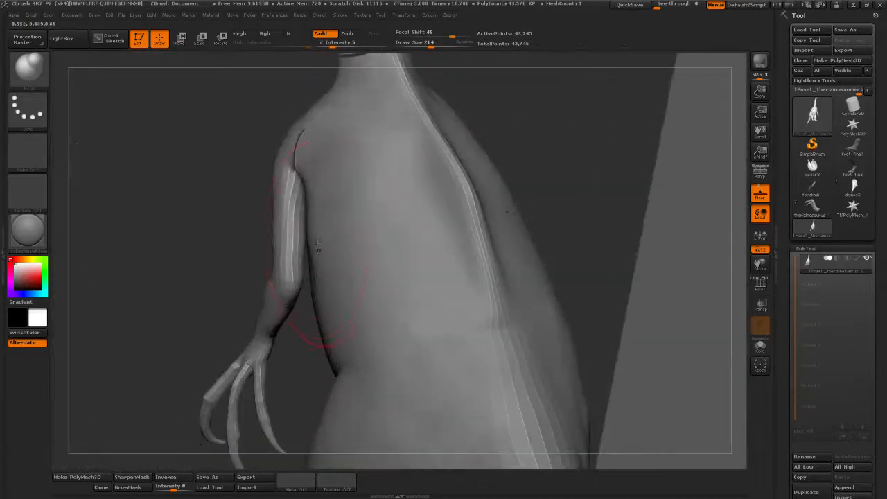
{"action": "left_click_drag", "start_coordinate": [240, 287], "coordinate": [287, 257]}
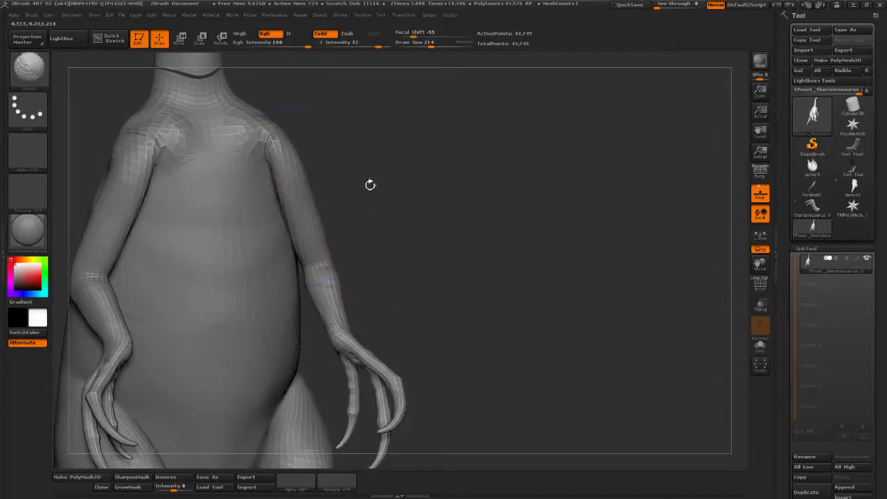
{"action": "mouse_move", "coordinate": [370, 184]}
{"action": "left_mouse_down"}
{"action": "mouse_move", "coordinate": [429, 187]}
{"action": "mouse_move", "coordinate": [388, 170]}
{"action": "mouse_move", "coordinate": [404, 162]}
{"action": "mouse_move", "coordinate": [475, 166]}
{"action": "mouse_move", "coordinate": [524, 221]}
{"action": "left_mouse_up"}
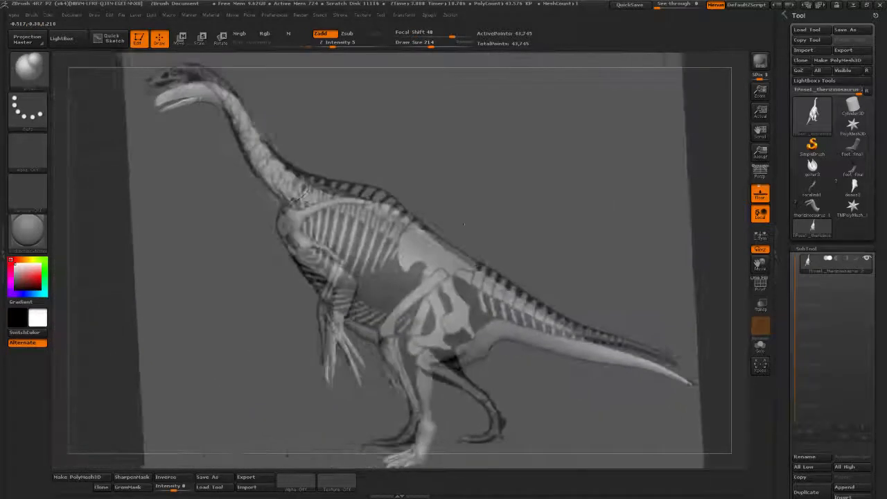
{"action": "left_click_drag", "start_coordinate": [475, 217], "coordinate": [554, 156]}
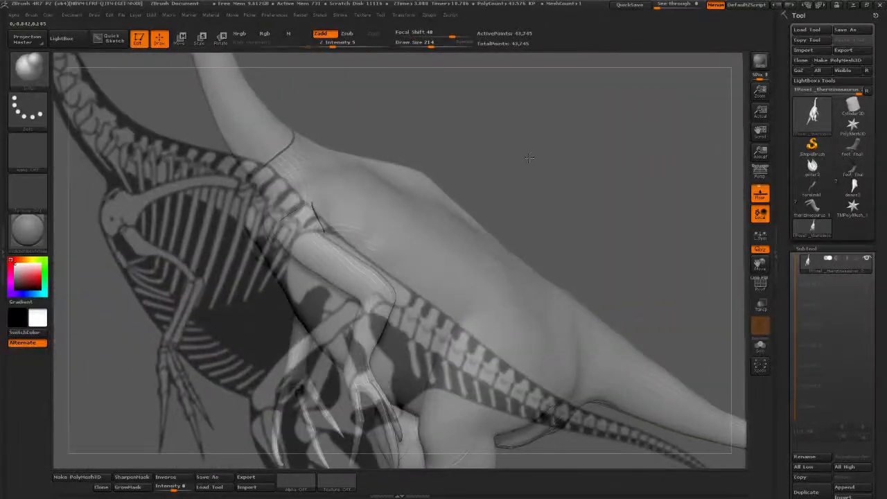
{"action": "left_click_drag", "start_coordinate": [530, 158], "coordinate": [514, 155]}
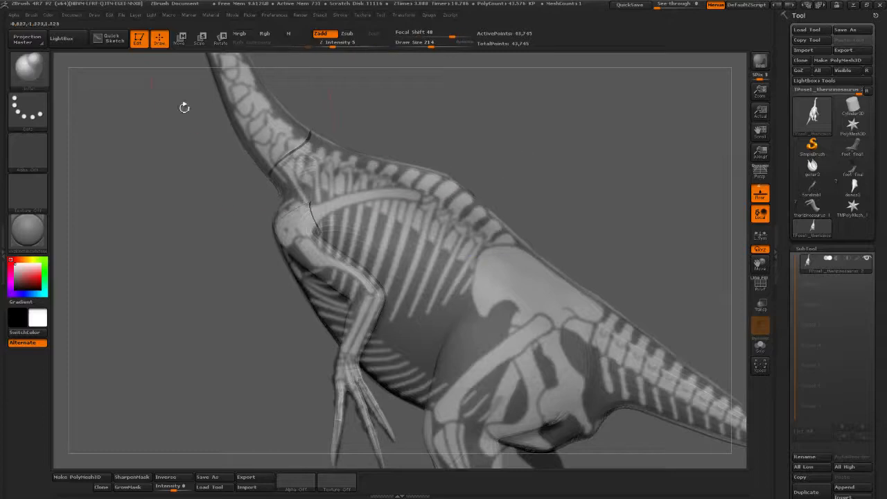
{"action": "left_click", "coordinate": [35, 69]}
{"action": "left_click", "coordinate": [255, 84]}
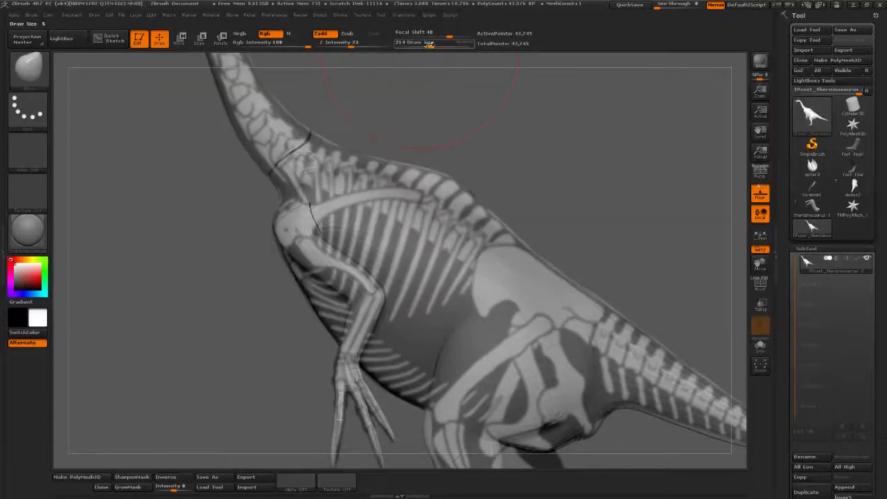
{"action": "left_click_drag", "start_coordinate": [428, 43], "coordinate": [425, 43]}
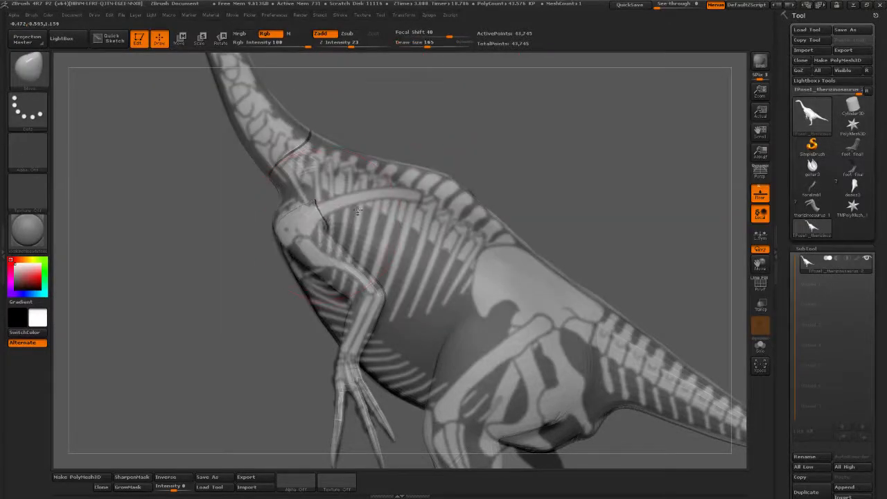
{"action": "left_click_drag", "start_coordinate": [427, 43], "coordinate": [420, 43]}
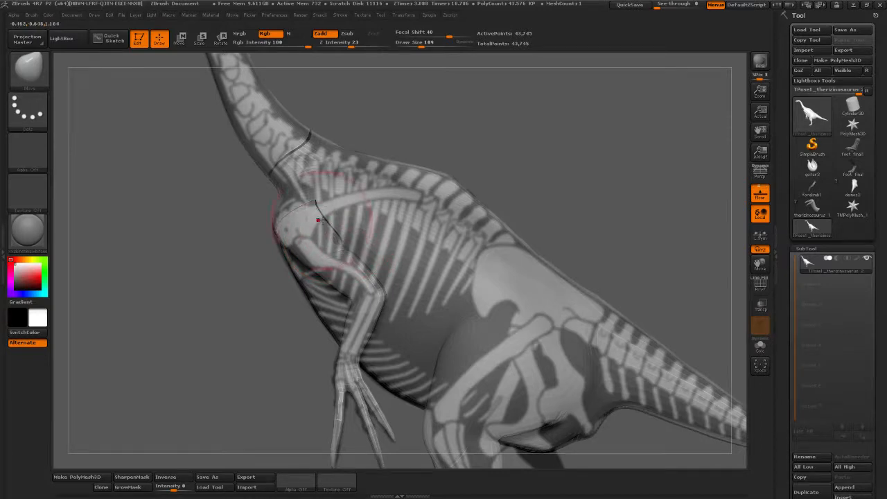
{"action": "left_click_drag", "start_coordinate": [317, 208], "coordinate": [323, 207]}
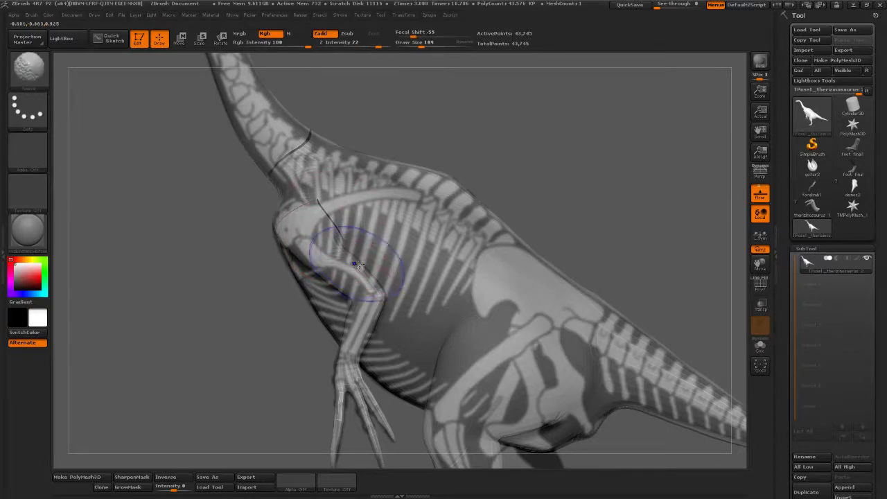
Thicken the back of the upper arm down to the elbow in side view and smooth its contour
{"action": "mouse_move", "coordinate": [291, 305]}
{"action": "left_mouse_down", "text": "alt"}
{"action": "mouse_move", "coordinate": [270, 323]}
{"action": "mouse_move", "coordinate": [263, 353]}
{"action": "left_mouse_up", "text": "alt"}
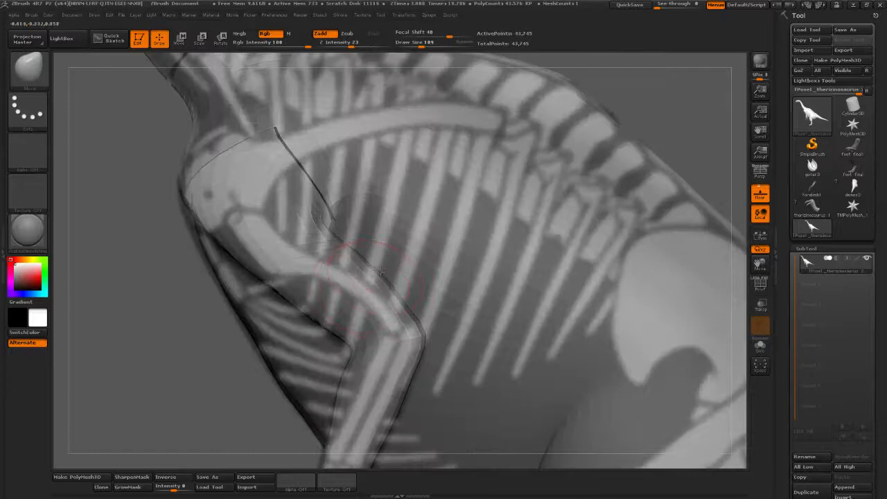
{"action": "key", "text": "shift"}
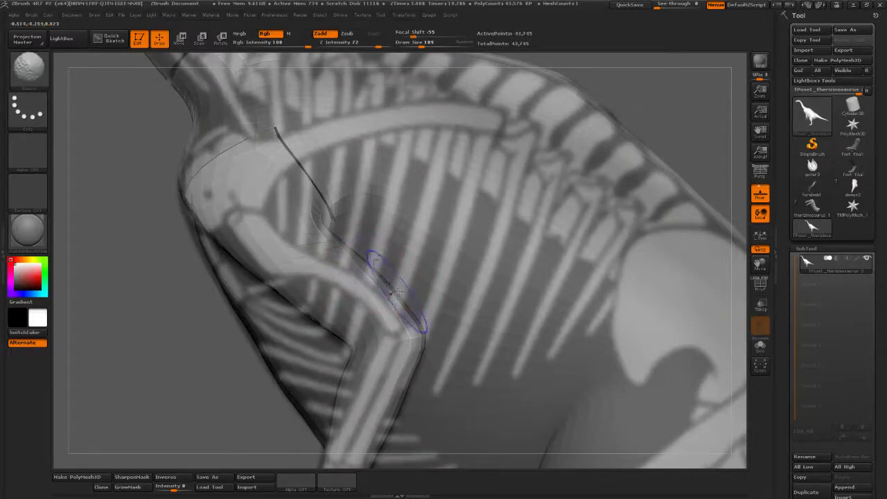
{"action": "left_click_drag", "start_coordinate": [397, 292], "coordinate": [339, 240], "text": "shift"}
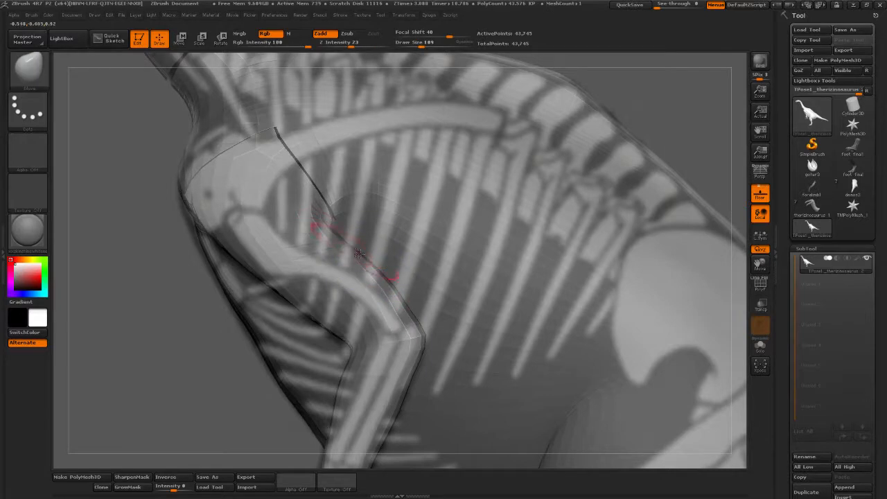
{"action": "left_click_drag", "start_coordinate": [181, 379], "coordinate": [249, 339], "text": "alt"}
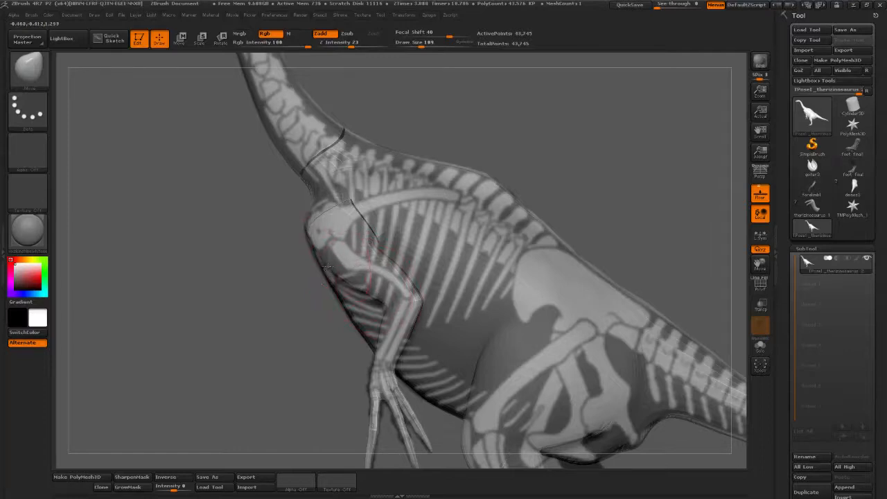
Refine the inner contour of the upper arm and the armpit with the Move brush from front and three-quarter views
{"action": "left_click_drag", "start_coordinate": [200, 211], "coordinate": [594, 337]}
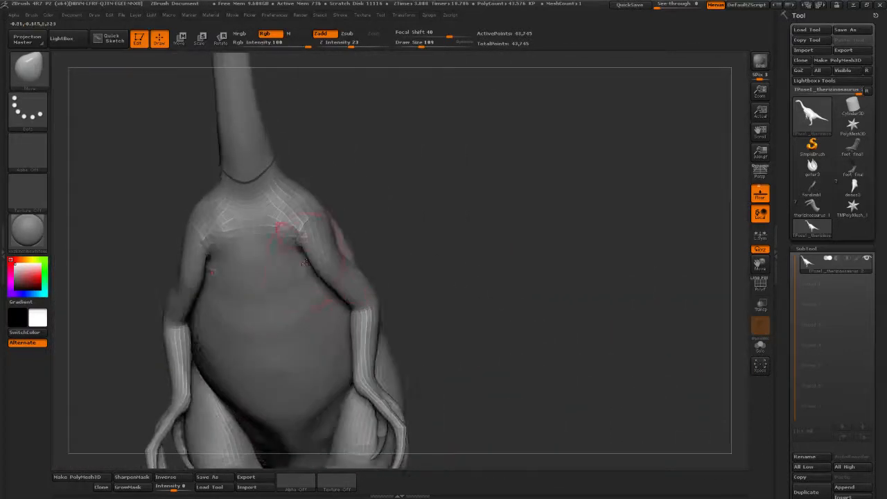
{"action": "left_click_drag", "start_coordinate": [416, 236], "coordinate": [270, 233]}
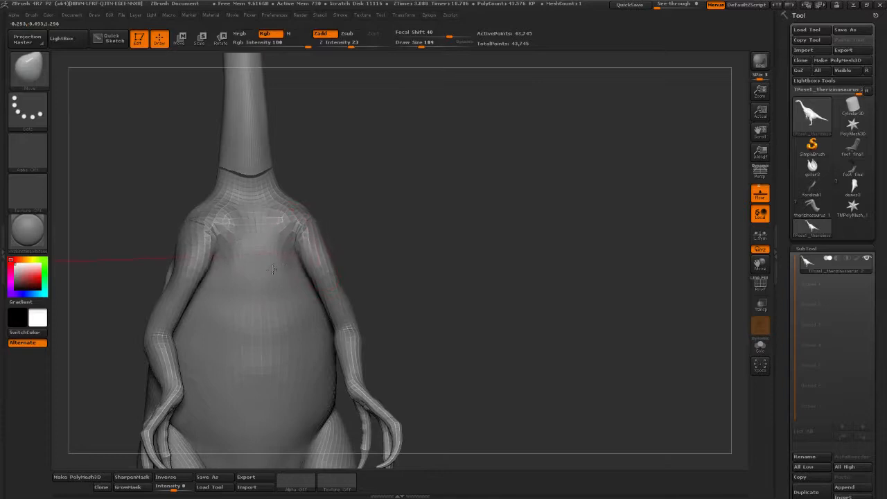
{"action": "left_click_drag", "start_coordinate": [374, 252], "coordinate": [323, 257]}
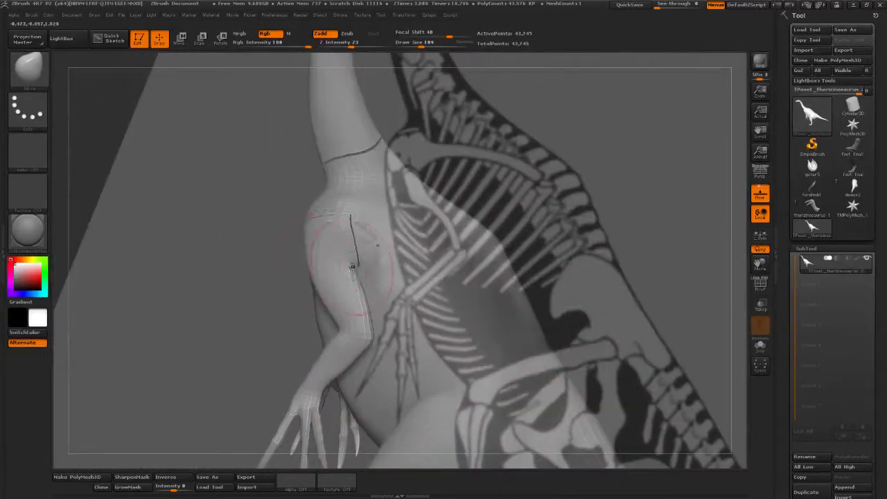
{"action": "left_click_drag", "start_coordinate": [268, 311], "coordinate": [348, 271]}
{"action": "left_click_drag", "start_coordinate": [461, 226], "coordinate": [343, 254]}
{"action": "key", "text": "shift+f"}
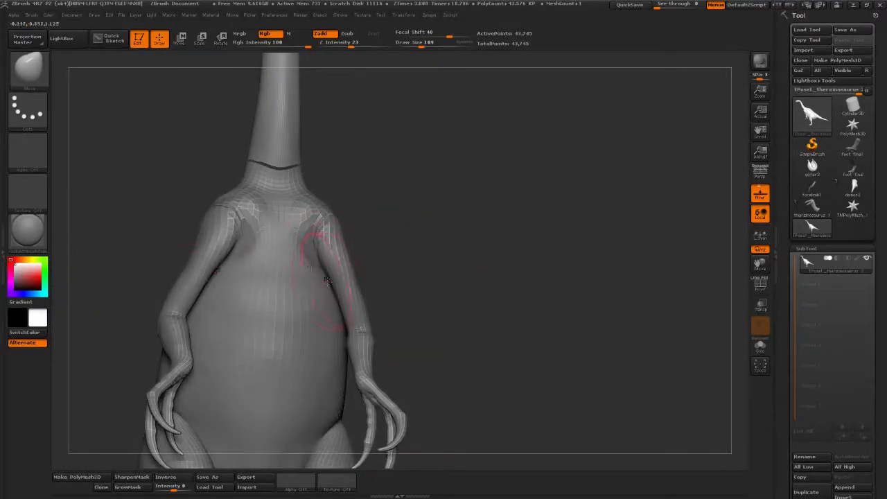
{"action": "left_click_drag", "start_coordinate": [407, 257], "coordinate": [420, 283]}
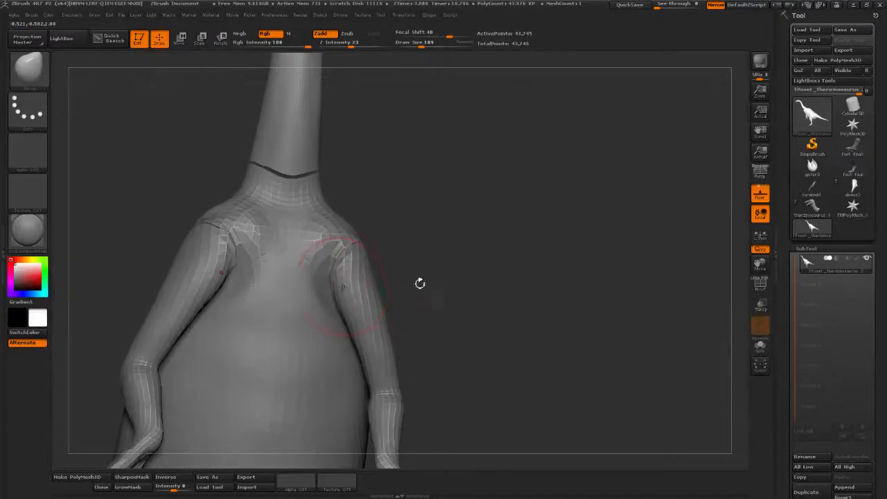
Fill out the armpit and inner upper arm with the Inflat brush, reduce the draw size to 59, and smooth the area
{"action": "left_click", "coordinate": [28, 70]}
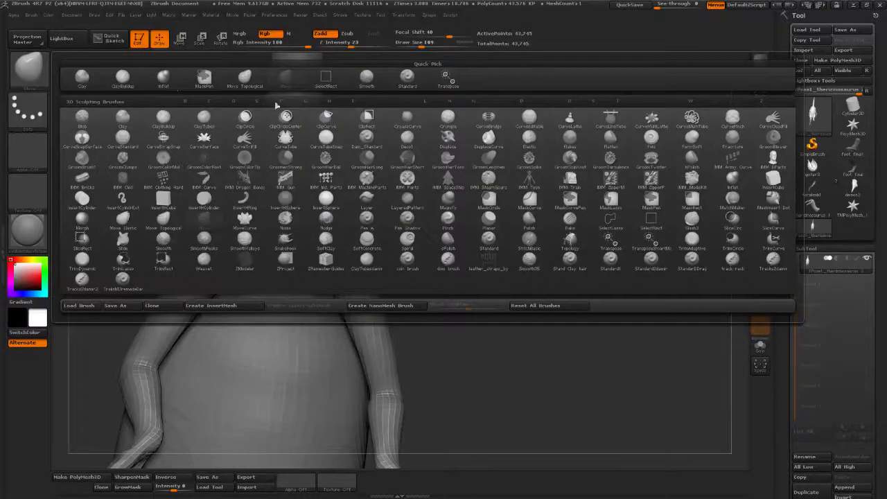
{"action": "left_click", "coordinate": [163, 81]}
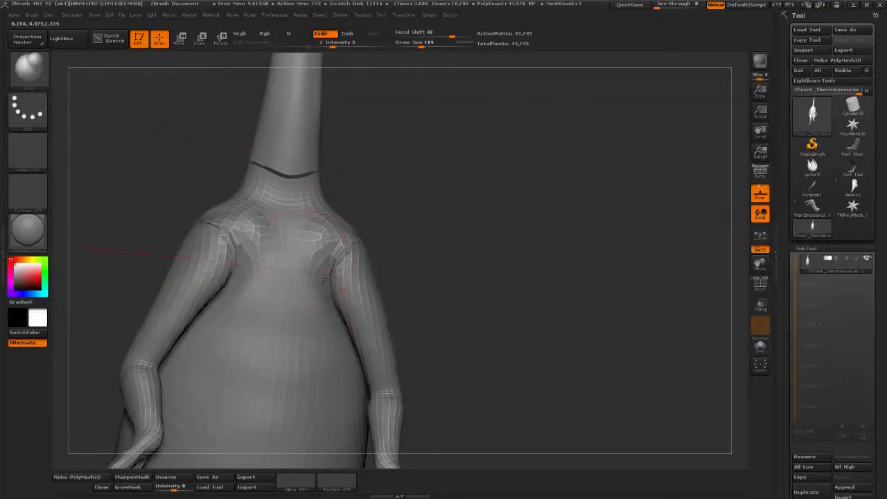
{"action": "key", "text": "shift+f"}
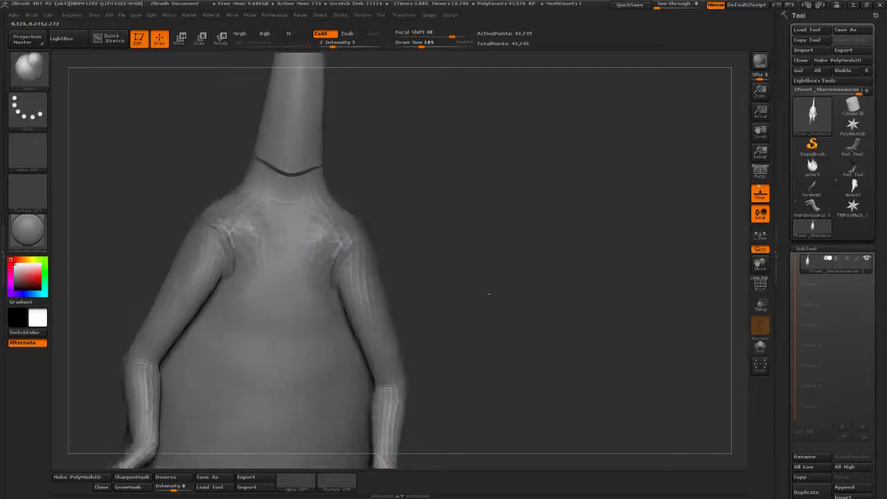
{"action": "mouse_move", "coordinate": [487, 294]}
{"action": "left_mouse_down"}
{"action": "mouse_move", "coordinate": [481, 337]}
{"action": "mouse_move", "coordinate": [458, 326]}
{"action": "mouse_move", "coordinate": [485, 305]}
{"action": "left_mouse_up"}
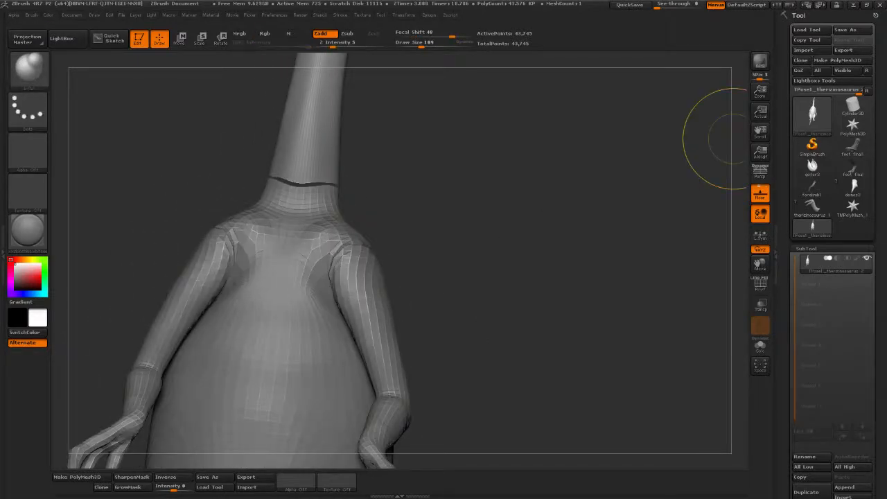
{"action": "mouse_move", "coordinate": [553, 213]}
{"action": "left_mouse_down"}
{"action": "mouse_move", "coordinate": [544, 245]}
{"action": "mouse_move", "coordinate": [526, 233]}
{"action": "left_mouse_up"}
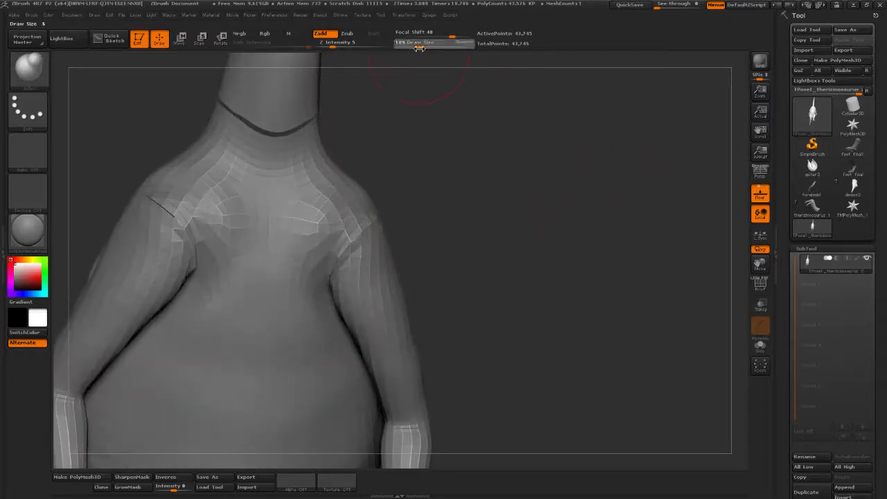
{"action": "left_click_drag", "start_coordinate": [421, 44], "coordinate": [415, 46]}
{"action": "mouse_move", "coordinate": [336, 287]}
{"action": "left_mouse_down", "text": "shift"}
{"action": "mouse_move", "coordinate": [368, 332]}
{"action": "mouse_move", "coordinate": [337, 291]}
{"action": "mouse_move", "coordinate": [396, 406]}
{"action": "mouse_move", "coordinate": [386, 317]}
{"action": "left_mouse_up", "text": "shift"}
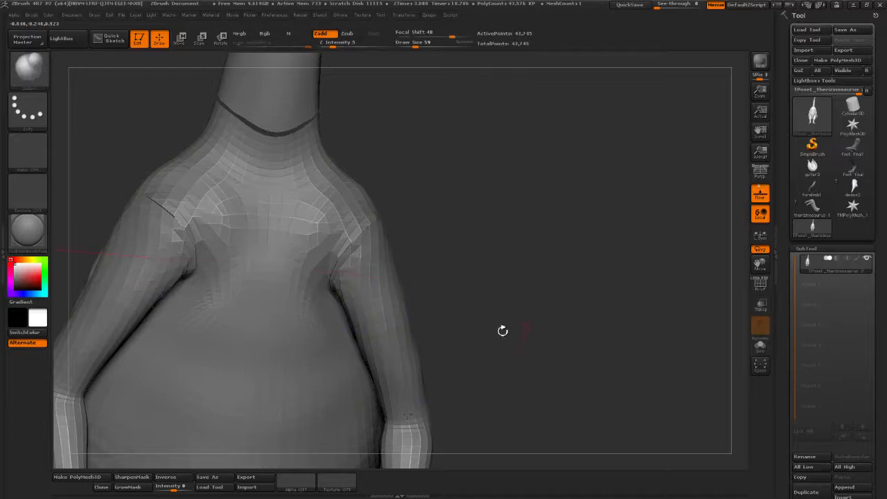
Reshape the armpit and adjoining side of the chest with the Move brush at draw size 101
{"action": "mouse_move", "coordinate": [501, 331]}
{"action": "left_mouse_down"}
{"action": "mouse_move", "coordinate": [490, 341]}
{"action": "mouse_move", "coordinate": [423, 305]}
{"action": "left_mouse_up"}
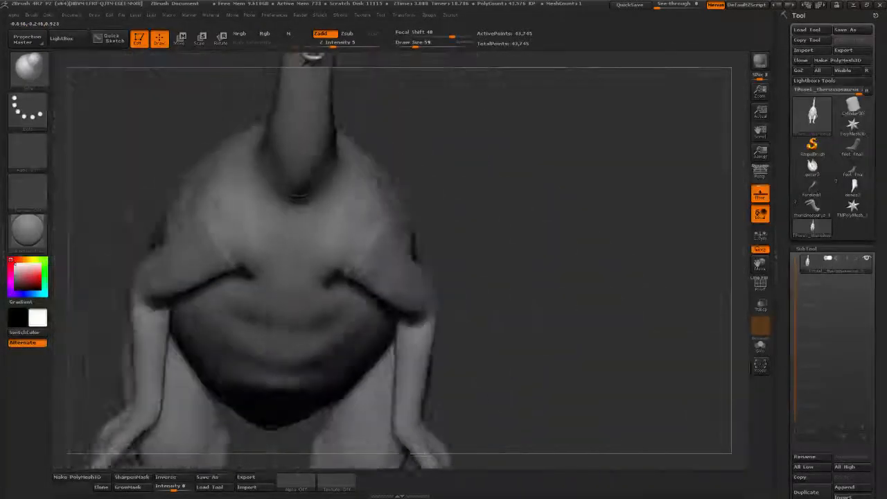
{"action": "mouse_move", "coordinate": [423, 305]}
{"action": "left_mouse_down"}
{"action": "mouse_move", "coordinate": [469, 366]}
{"action": "mouse_move", "coordinate": [432, 337]}
{"action": "left_mouse_up"}
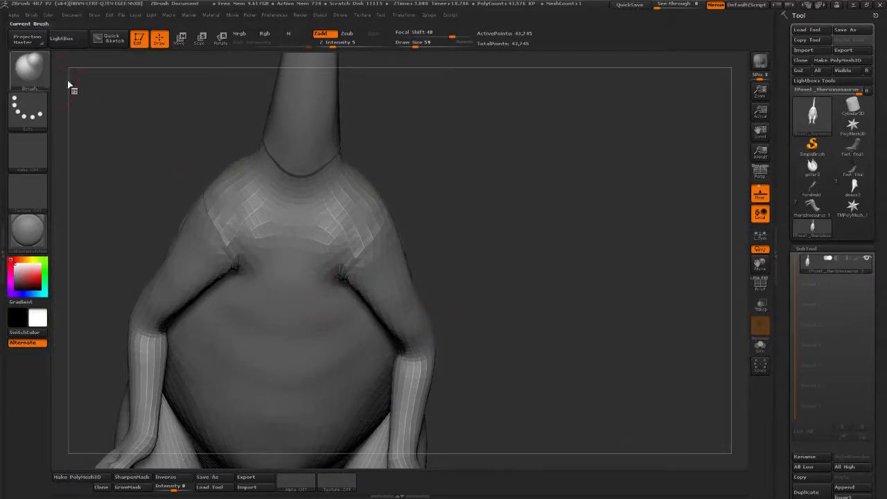
{"action": "left_click", "coordinate": [43, 74]}
{"action": "left_click", "coordinate": [292, 82]}
{"action": "left_click", "coordinate": [420, 44]}
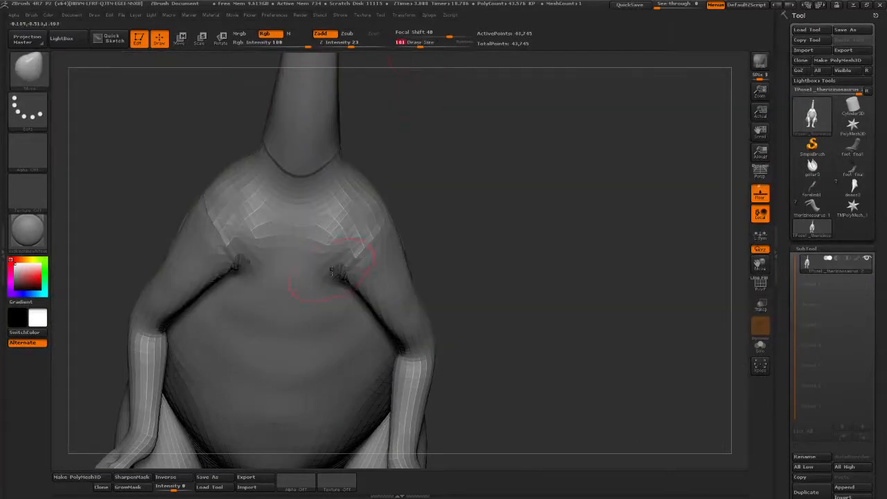
{"action": "left_click_drag", "start_coordinate": [487, 254], "coordinate": [484, 260]}
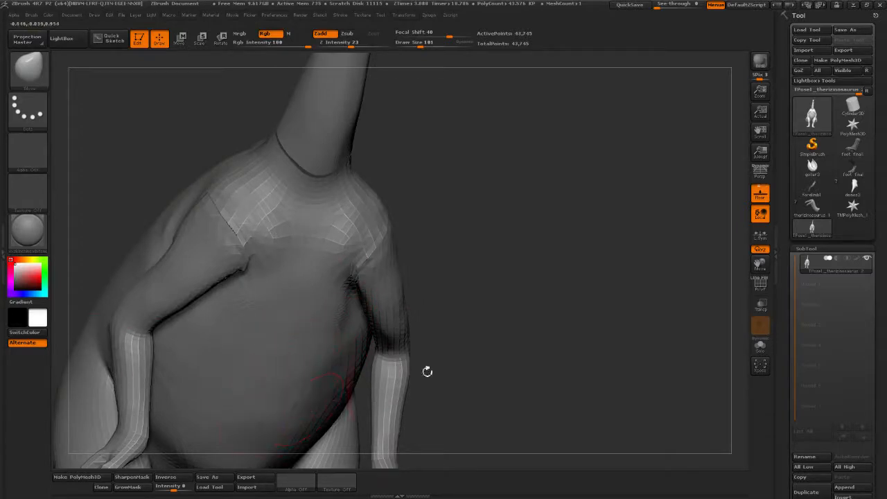
Round out the belly's sides and smooth the chest surface beneath the armpits, working from several angles
{"action": "left_click_drag", "start_coordinate": [427, 373], "coordinate": [306, 383]}
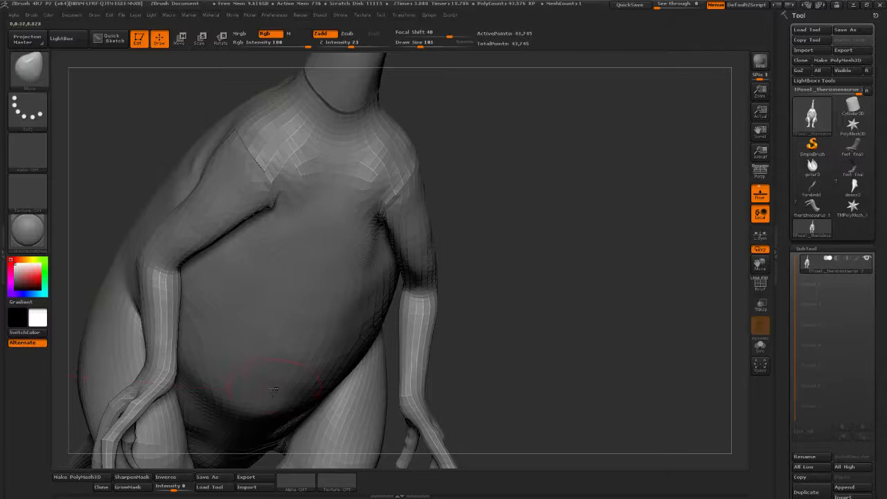
{"action": "mouse_move", "coordinate": [281, 394]}
{"action": "left_mouse_down", "text": "shift"}
{"action": "mouse_move", "coordinate": [323, 380]}
{"action": "mouse_move", "coordinate": [378, 322]}
{"action": "left_mouse_up", "text": "shift"}
{"action": "left_click_drag", "start_coordinate": [562, 251], "coordinate": [525, 239]}
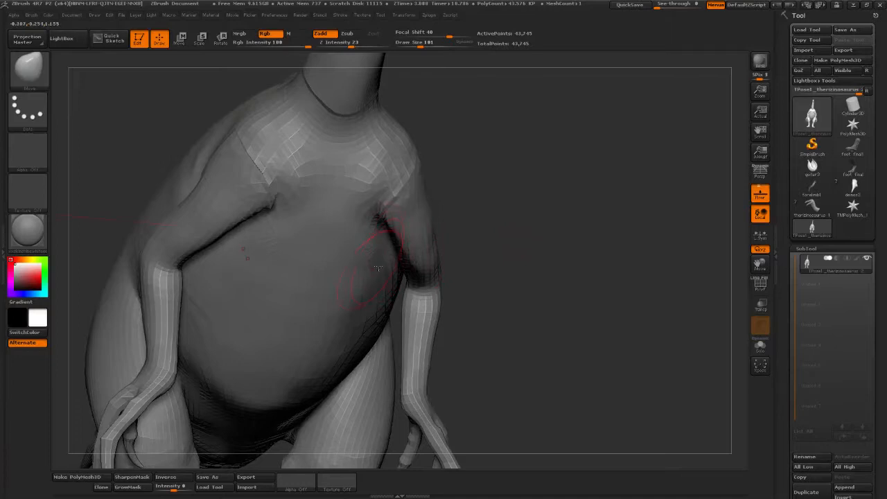
{"action": "left_click_drag", "start_coordinate": [568, 239], "coordinate": [495, 225]}
{"action": "key", "text": "shift"}
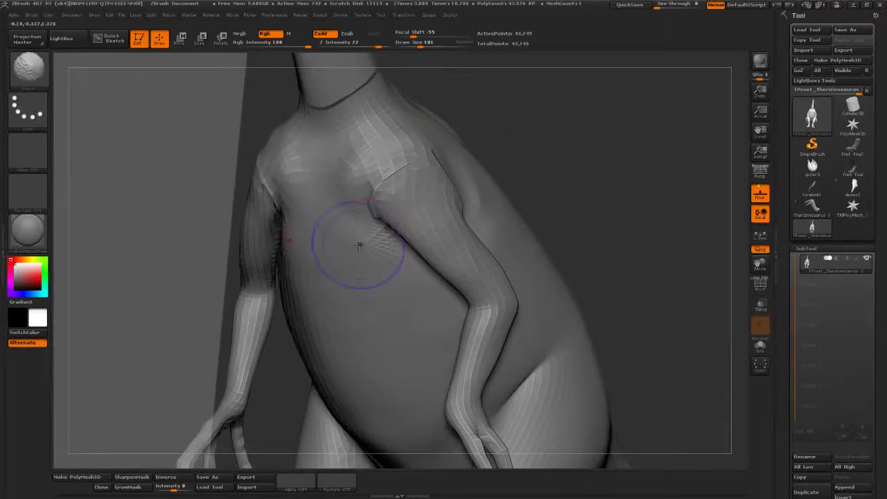
{"action": "left_click_drag", "start_coordinate": [570, 174], "coordinate": [386, 216]}
{"action": "left_click_drag", "start_coordinate": [655, 207], "coordinate": [663, 185]}
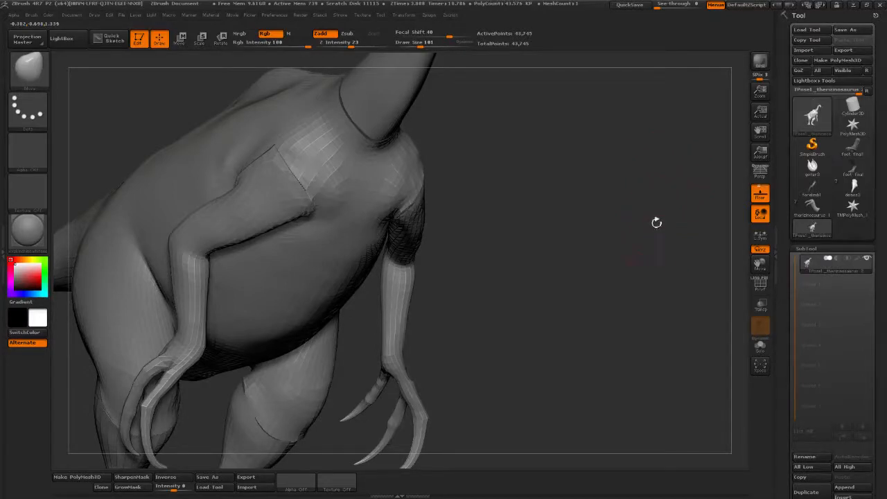
{"action": "left_click_drag", "start_coordinate": [656, 222], "coordinate": [574, 266]}
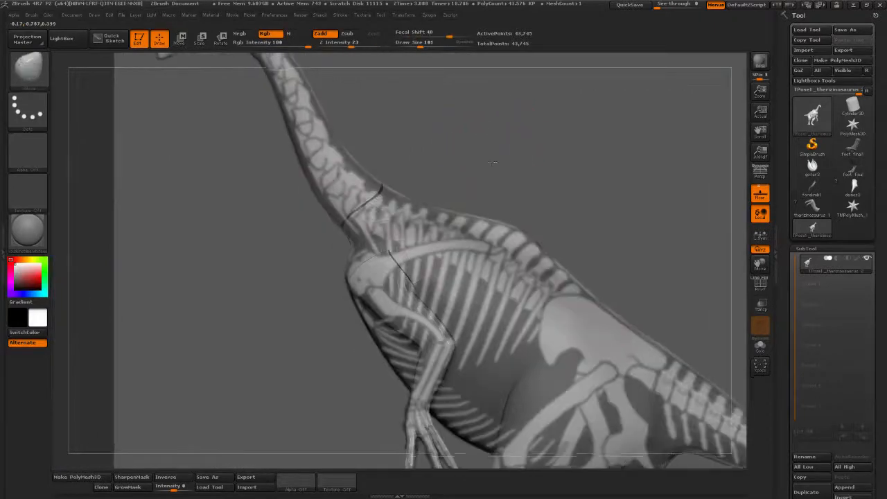
Adjust the base of the neck where it meets the back with the Move brush, raising the draw size to 148
{"action": "left_click_drag", "start_coordinate": [493, 139], "coordinate": [526, 194], "text": "alt"}
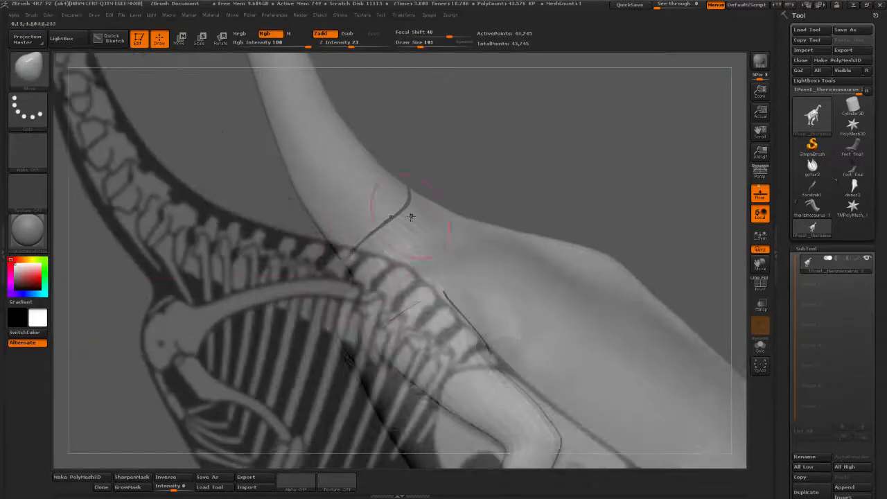
{"action": "left_click_drag", "start_coordinate": [411, 218], "coordinate": [455, 239]}
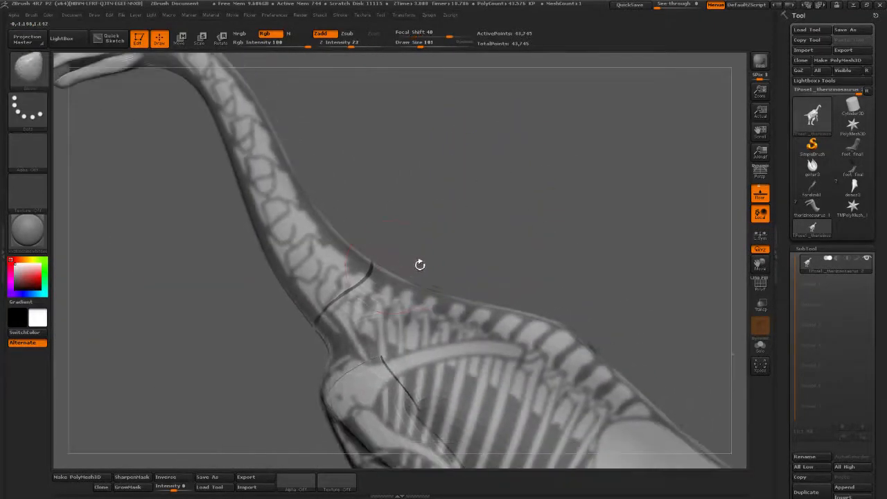
{"action": "left_click", "coordinate": [425, 44]}
{"action": "left_click_drag", "start_coordinate": [531, 282], "coordinate": [497, 216], "text": "alt"}
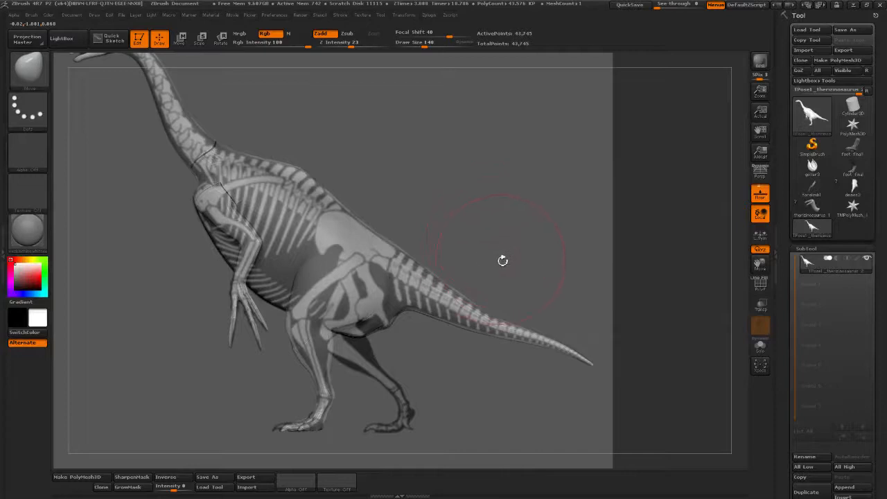
Fit the tail's underside to the skeleton reference in side view using the Move brush at draw size 251
{"action": "left_click_drag", "start_coordinate": [502, 261], "coordinate": [505, 237], "text": "alt"}
{"action": "left_click_drag", "start_coordinate": [482, 352], "coordinate": [433, 94]}
{"action": "left_click_drag", "start_coordinate": [425, 45], "coordinate": [434, 46]}
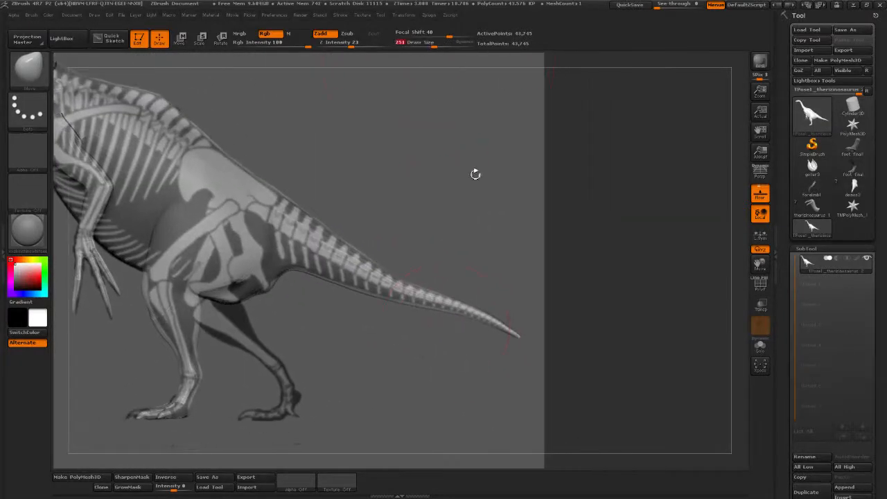
{"action": "mouse_move", "coordinate": [475, 174]}
{"action": "left_mouse_down", "text": "alt"}
{"action": "mouse_move", "coordinate": [470, 138]}
{"action": "mouse_move", "coordinate": [465, 194]}
{"action": "left_mouse_up", "text": "alt"}
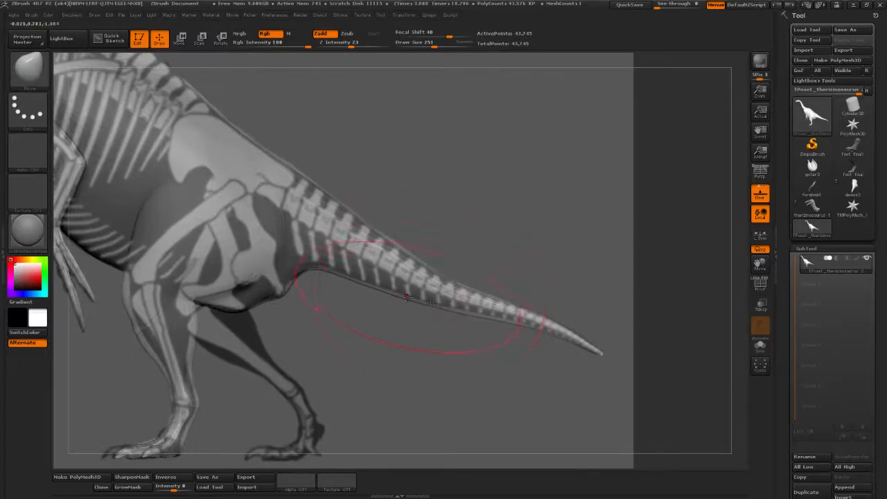
{"action": "left_click_drag", "start_coordinate": [482, 347], "coordinate": [426, 323], "text": "alt"}
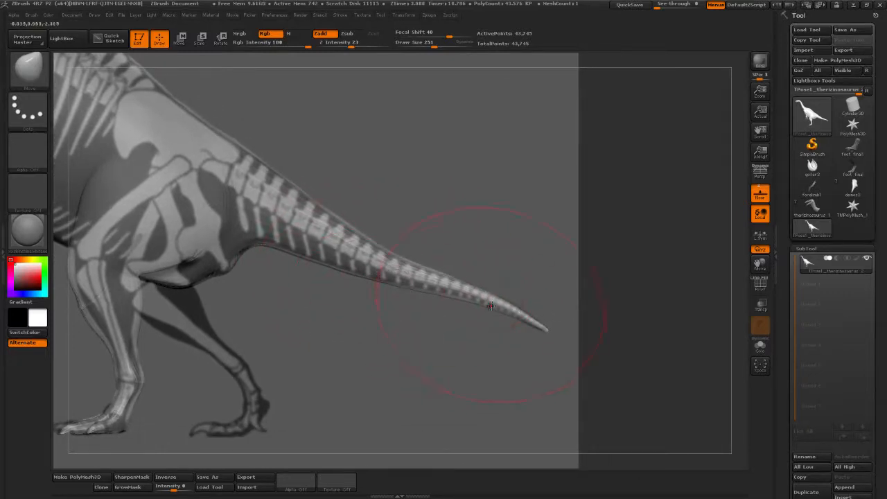
{"action": "left_click_drag", "start_coordinate": [486, 343], "coordinate": [429, 320], "text": "alt"}
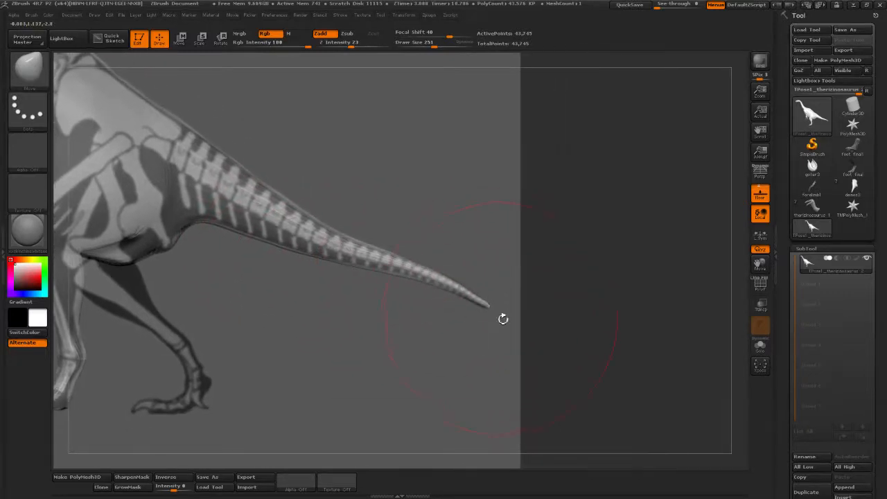
{"action": "left_click_drag", "start_coordinate": [503, 317], "coordinate": [522, 339], "text": "alt"}
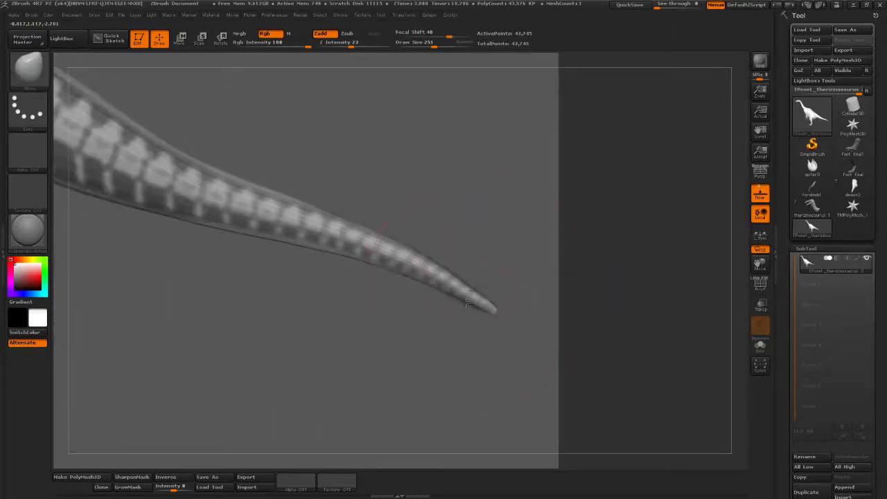
Refine the tail tip's outline against the skeleton, reducing the Move brush's draw size to 155
{"action": "left_click_drag", "start_coordinate": [467, 302], "coordinate": [468, 307]}
{"action": "left_click_drag", "start_coordinate": [434, 45], "coordinate": [426, 44]}
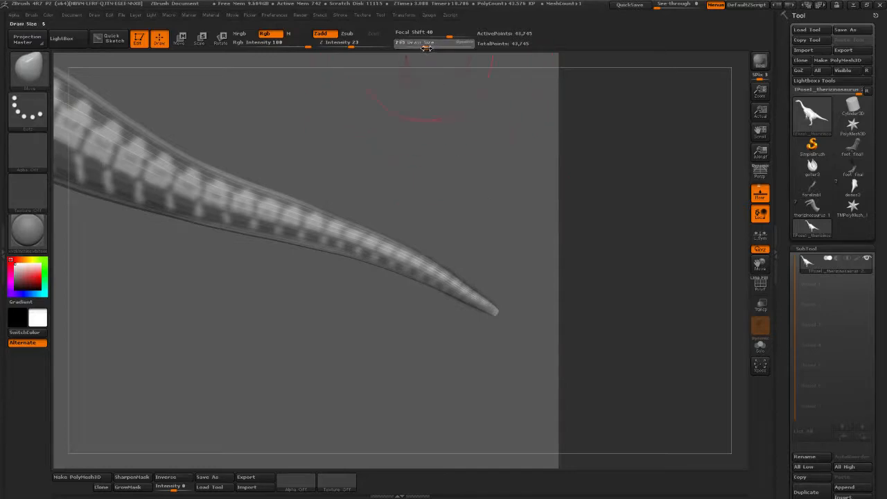
{"action": "mouse_move", "coordinate": [459, 297]}
{"action": "left_mouse_down"}
{"action": "mouse_move", "coordinate": [468, 286]}
{"action": "mouse_move", "coordinate": [497, 310]}
{"action": "mouse_move", "coordinate": [437, 299]}
{"action": "left_mouse_up"}
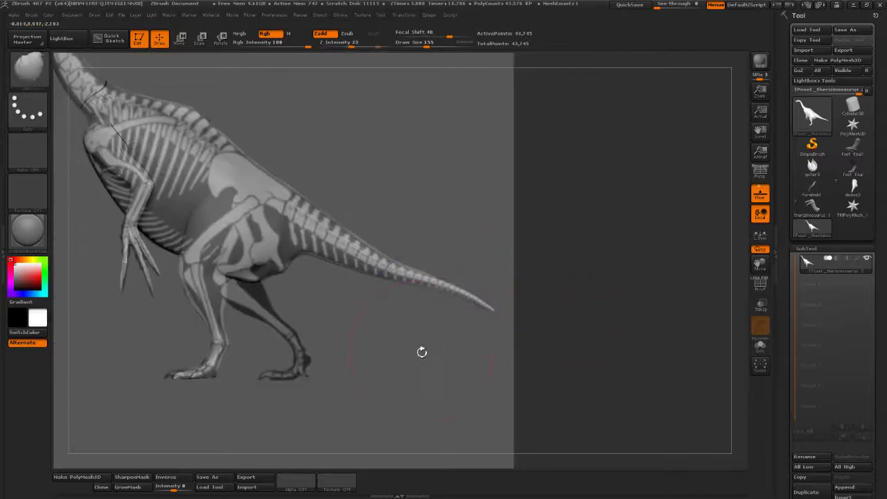
Refine the snout tip and beak shape from front and angled views with the Move brush, reducing the draw size to 75
{"action": "left_click_drag", "start_coordinate": [391, 345], "coordinate": [506, 350], "text": "alt"}
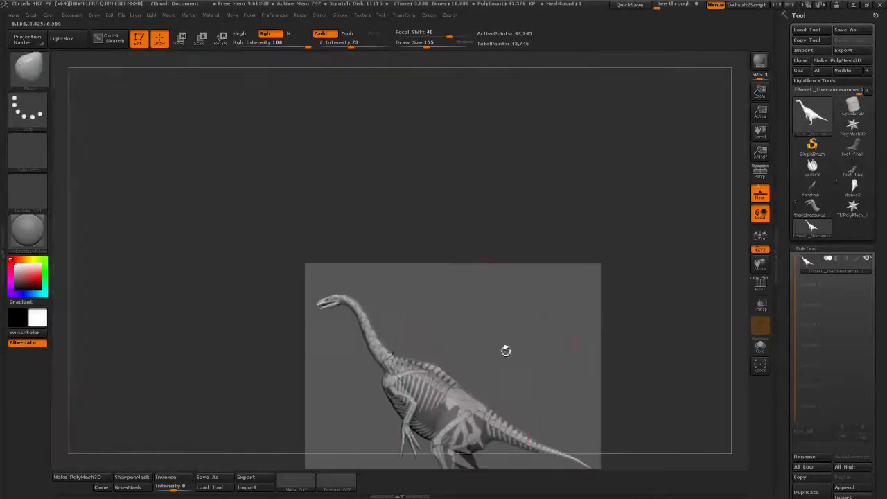
{"action": "left_click_drag", "start_coordinate": [455, 329], "coordinate": [462, 359]}
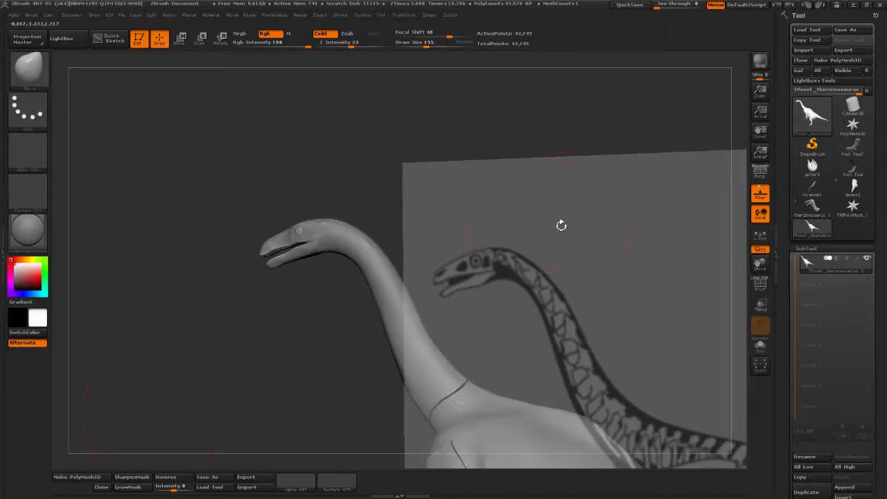
{"action": "left_click_drag", "start_coordinate": [561, 225], "coordinate": [415, 255]}
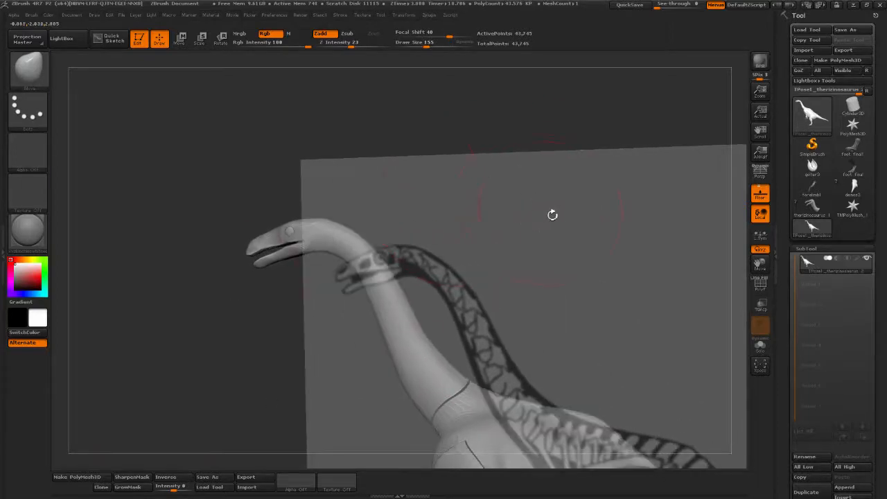
{"action": "left_click_drag", "start_coordinate": [552, 215], "coordinate": [539, 201], "text": "shift"}
{"action": "left_click_drag", "start_coordinate": [565, 257], "coordinate": [565, 343]}
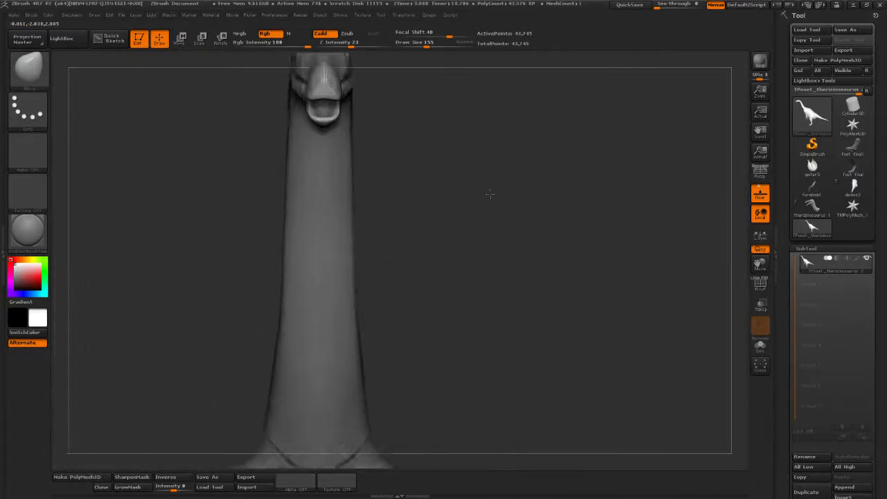
{"action": "left_click_drag", "start_coordinate": [491, 194], "coordinate": [527, 358], "text": "alt"}
{"action": "left_click_drag", "start_coordinate": [499, 268], "coordinate": [509, 351], "text": "alt"}
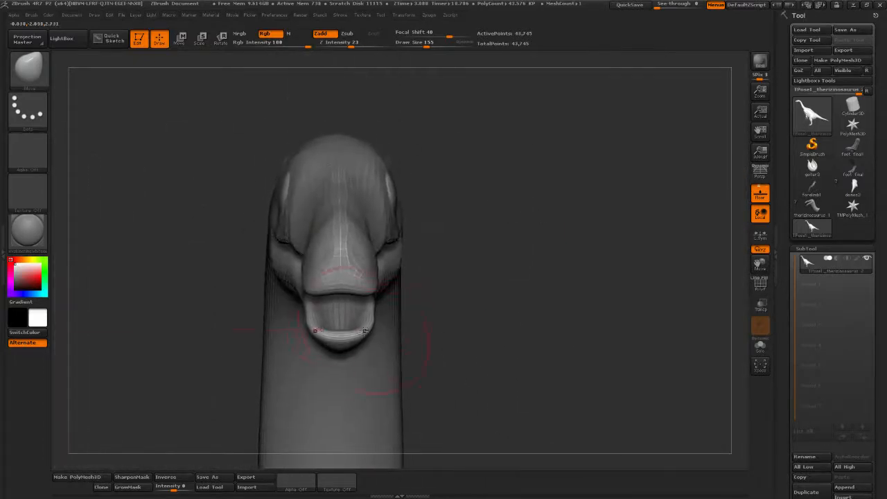
{"action": "left_click_drag", "start_coordinate": [460, 296], "coordinate": [475, 281]}
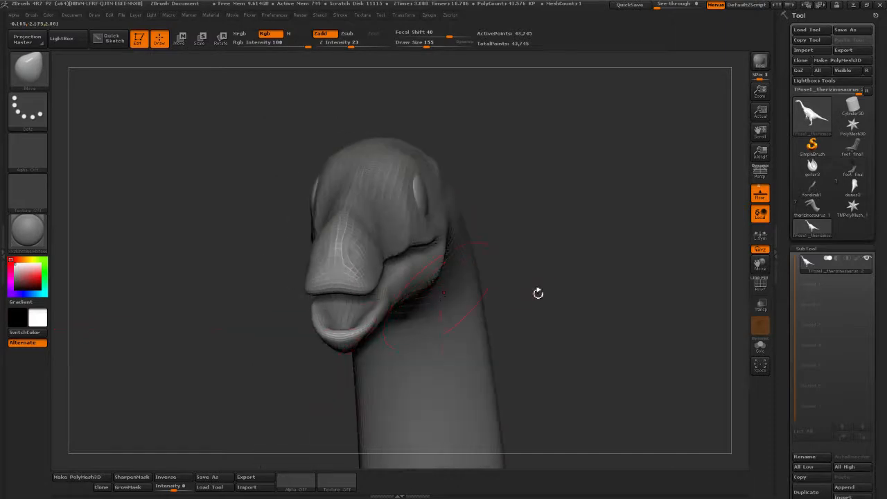
{"action": "left_click_drag", "start_coordinate": [538, 293], "coordinate": [444, 260]}
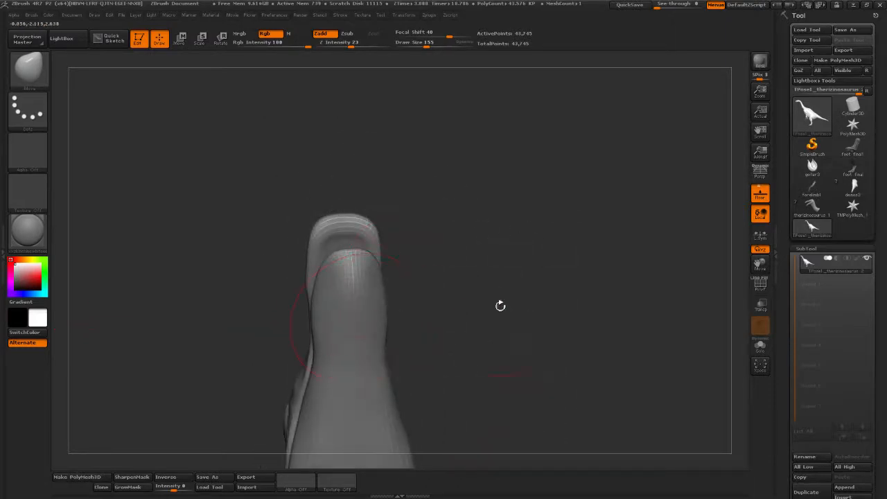
{"action": "left_click_drag", "start_coordinate": [500, 305], "coordinate": [410, 290]}
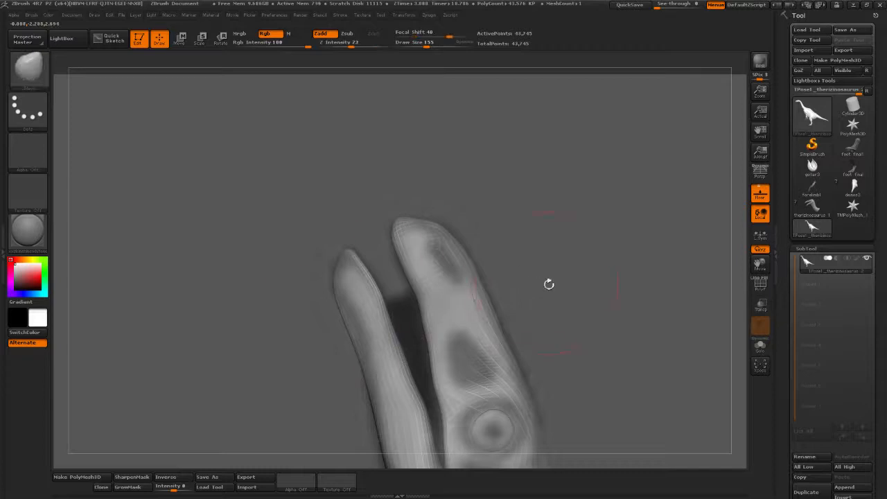
{"action": "left_click_drag", "start_coordinate": [549, 284], "coordinate": [288, 350]}
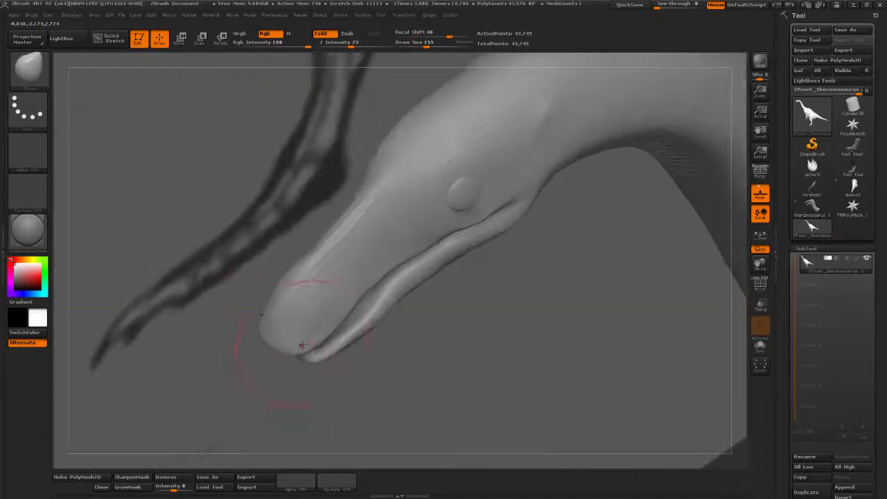
{"action": "left_click", "coordinate": [417, 44]}
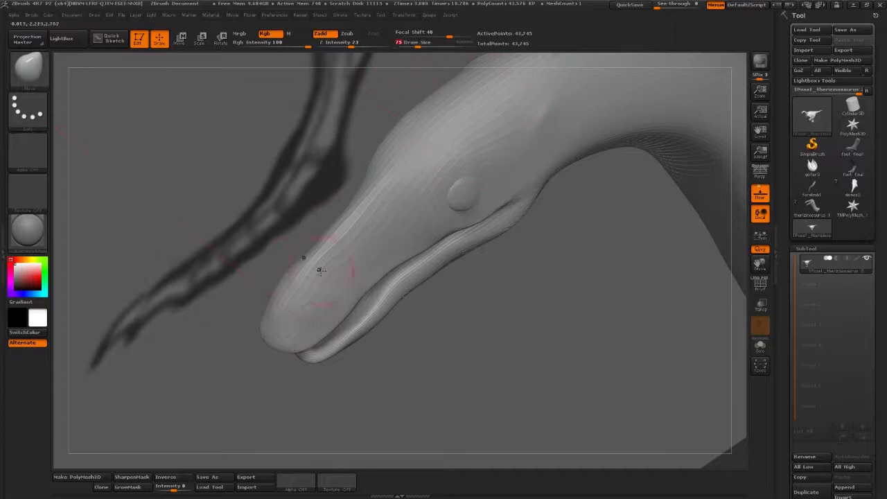
{"action": "left_click_drag", "start_coordinate": [323, 327], "coordinate": [338, 311]}
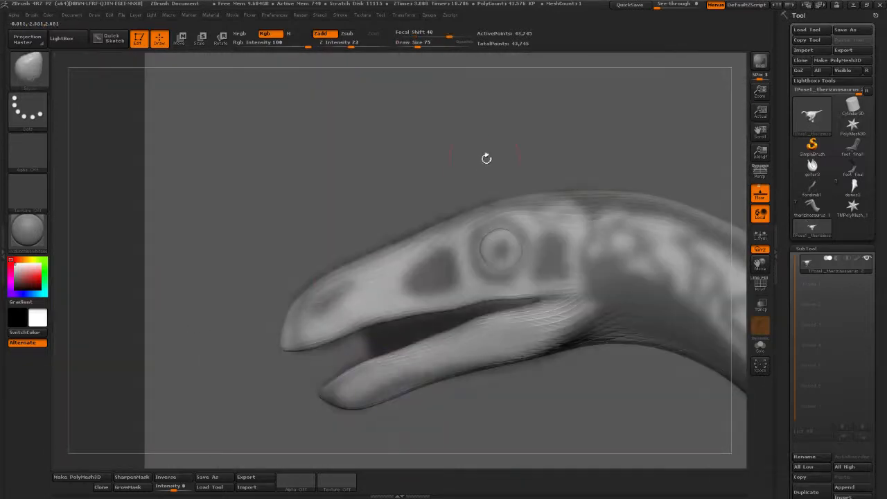
Fit the jaw corner and the underside of the lower jaw to the skeleton reference in side view, setting the Move brush's draw size to 158
{"action": "left_click_drag", "start_coordinate": [417, 44], "coordinate": [427, 45]}
{"action": "mouse_move", "coordinate": [283, 344]}
{"action": "left_mouse_down", "text": "shift"}
{"action": "mouse_move", "coordinate": [295, 325]}
{"action": "mouse_move", "coordinate": [281, 277]}
{"action": "mouse_move", "coordinate": [317, 319]}
{"action": "mouse_move", "coordinate": [303, 311]}
{"action": "mouse_move", "coordinate": [316, 302]}
{"action": "mouse_move", "coordinate": [319, 309]}
{"action": "left_mouse_up", "text": "shift"}
{"action": "mouse_move", "coordinate": [368, 339]}
{"action": "left_mouse_down"}
{"action": "mouse_move", "coordinate": [412, 281]}
{"action": "mouse_move", "coordinate": [404, 269]}
{"action": "left_mouse_up"}
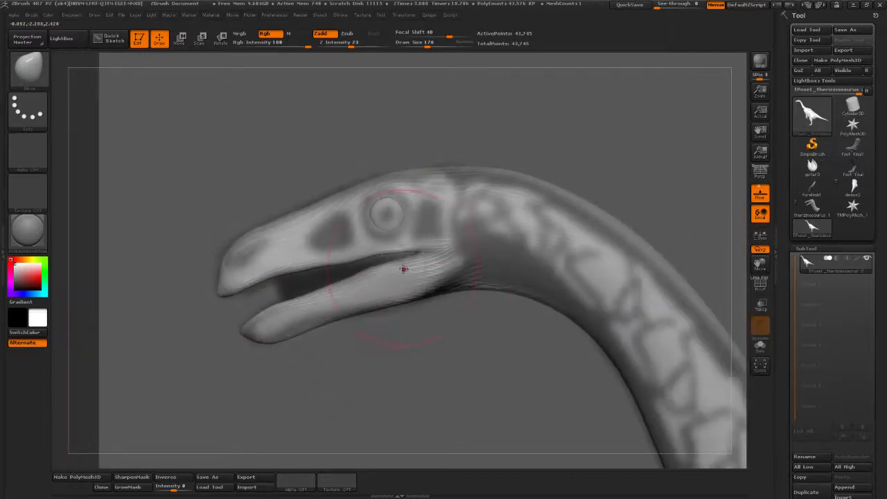
{"action": "left_click_drag", "start_coordinate": [426, 43], "coordinate": [416, 43]}
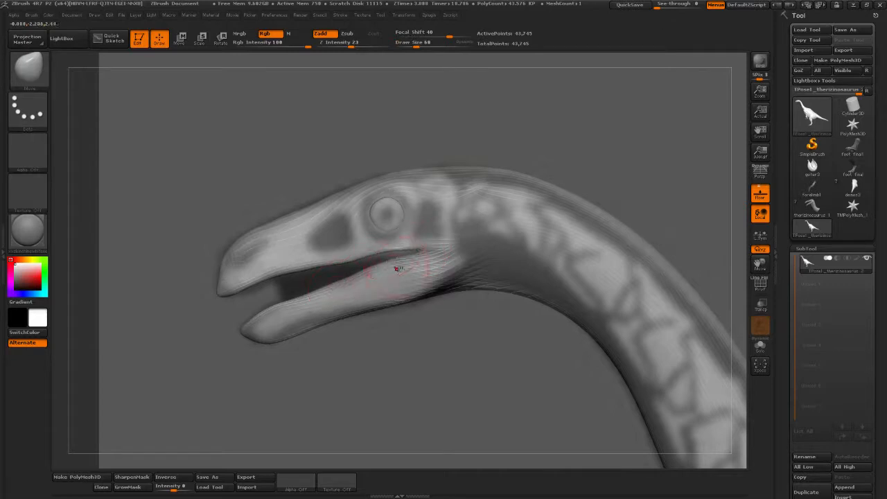
{"action": "left_click_drag", "start_coordinate": [416, 43], "coordinate": [426, 43]}
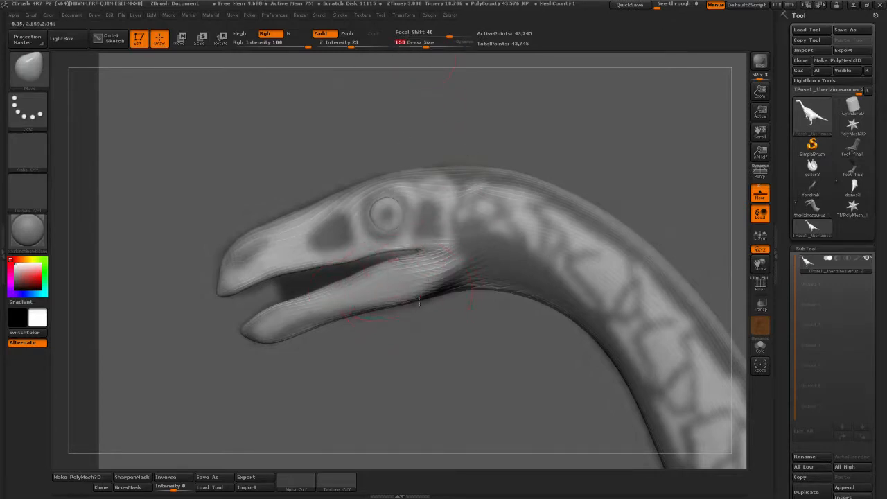
{"action": "mouse_move", "coordinate": [403, 303]}
{"action": "left_mouse_down"}
{"action": "mouse_move", "coordinate": [414, 306]}
{"action": "mouse_move", "coordinate": [383, 315]}
{"action": "mouse_move", "coordinate": [422, 311]}
{"action": "left_mouse_up"}
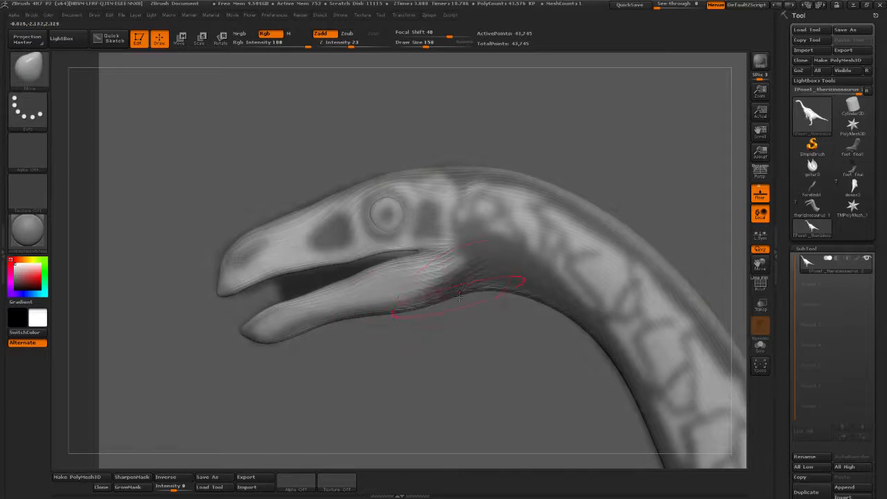
Adjust the width of the cheeks around the jaw hinge with the Move brush, working from the front and side
{"action": "mouse_move", "coordinate": [416, 350]}
{"action": "left_mouse_down"}
{"action": "mouse_move", "coordinate": [565, 257]}
{"action": "mouse_move", "coordinate": [470, 255]}
{"action": "mouse_move", "coordinate": [536, 239]}
{"action": "left_mouse_up"}
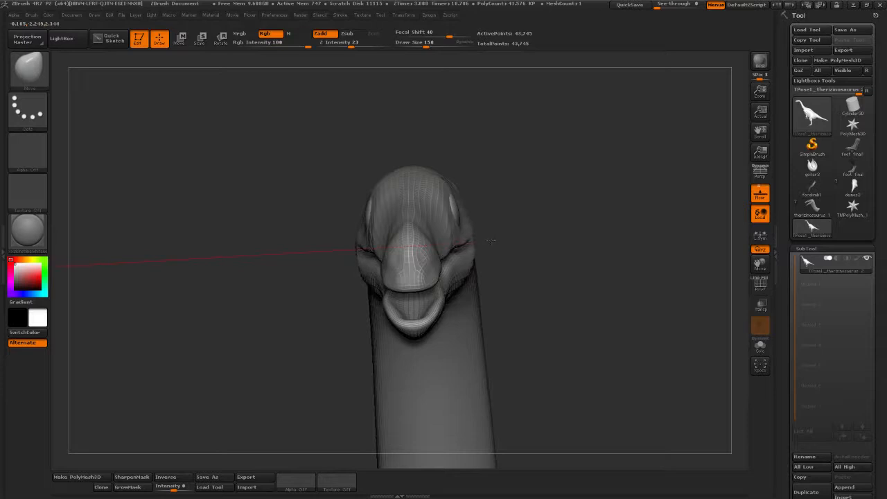
{"action": "left_click_drag", "start_coordinate": [473, 244], "coordinate": [456, 253]}
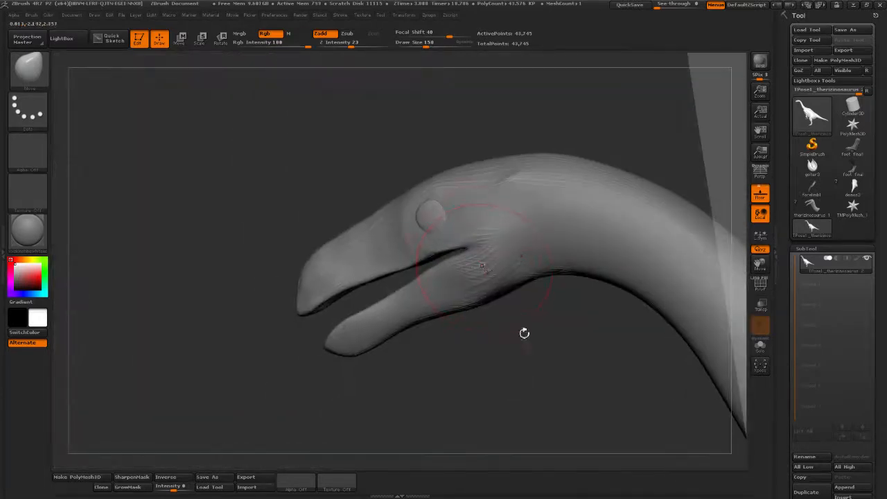
{"action": "left_click_drag", "start_coordinate": [525, 334], "coordinate": [464, 259]}
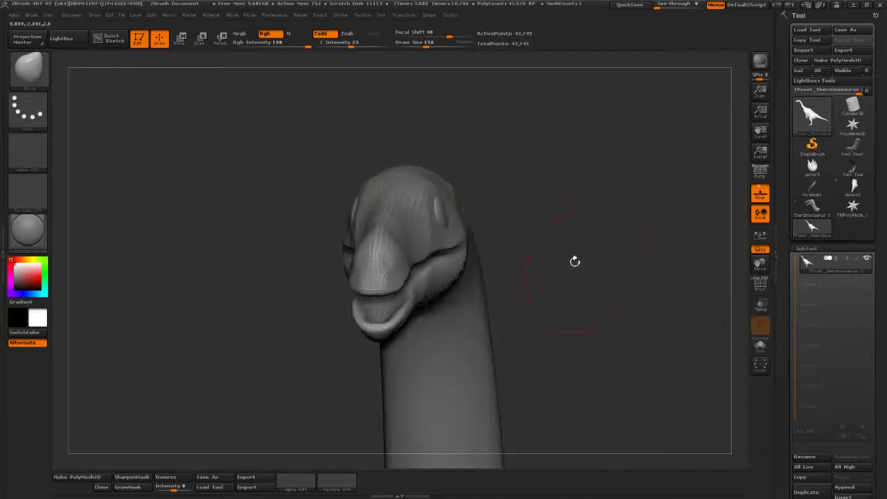
{"action": "left_click_drag", "start_coordinate": [575, 259], "coordinate": [633, 266]}
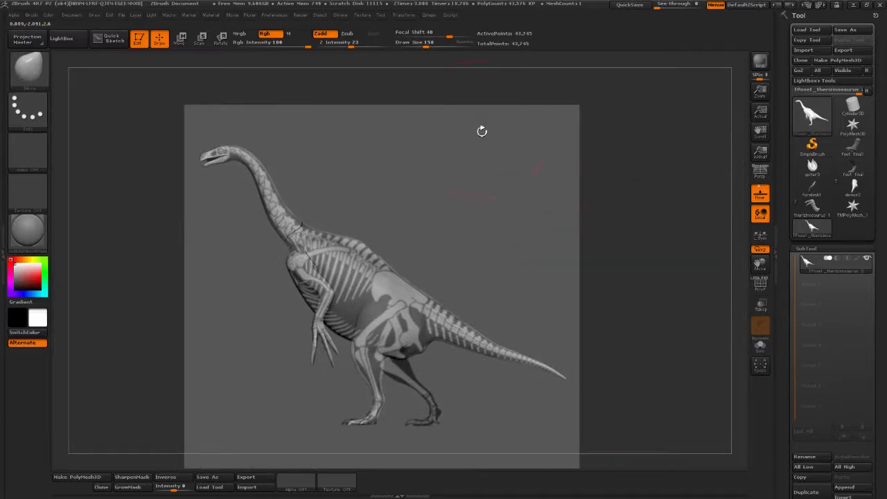
Save the posed mesh as a tool file and transfer its changes to the original subtools with Transpose Master's TPose|SubT
{"action": "left_click", "coordinate": [404, 15]}
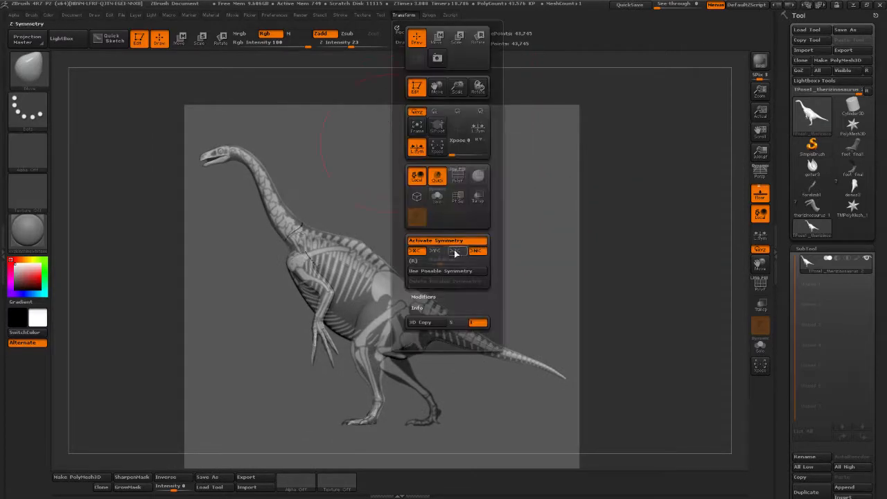
{"action": "left_click", "coordinate": [840, 32]}
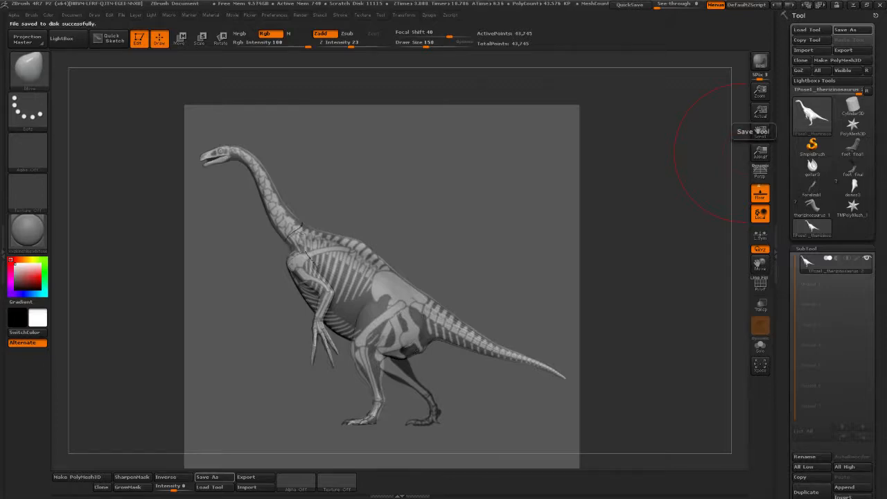
{"action": "left_click", "coordinate": [430, 15]}
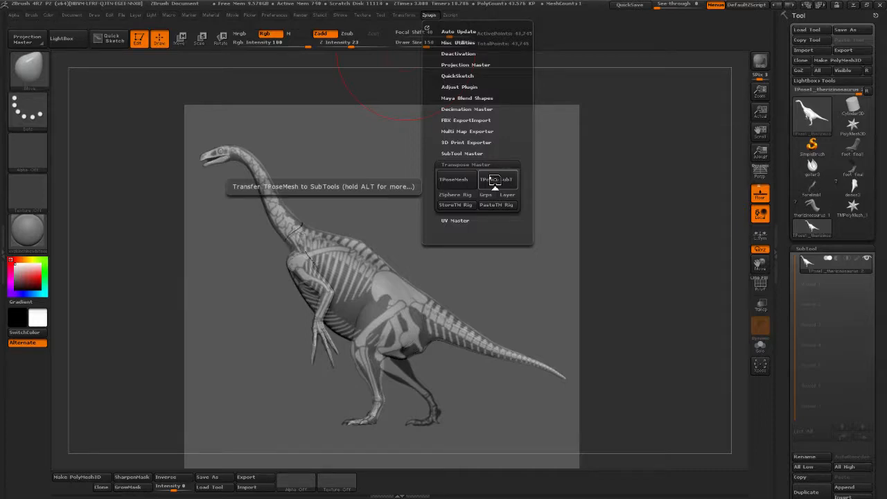
{"action": "left_click", "coordinate": [497, 183]}
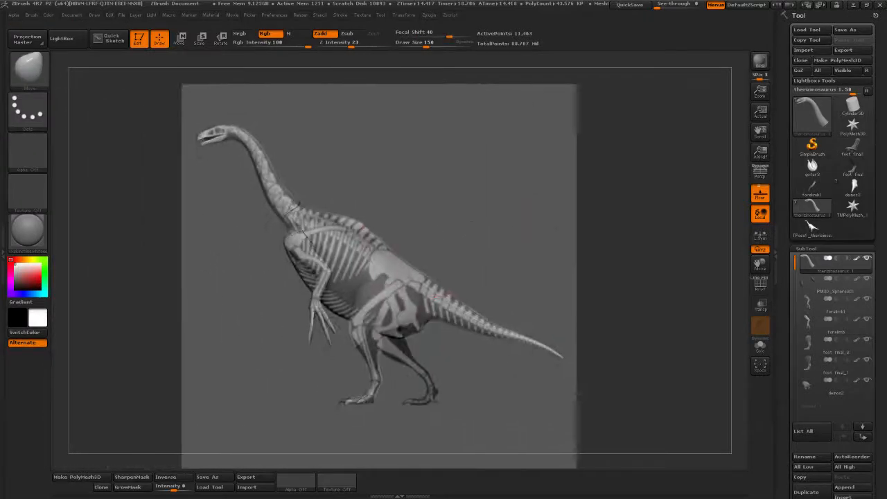
Inspect the transferred therizinosaurus subtools from the front, around the feet, and in side view against the skeleton
{"action": "left_click_drag", "start_coordinate": [437, 221], "coordinate": [443, 115], "text": "alt"}
{"action": "left_click_drag", "start_coordinate": [443, 114], "coordinate": [530, 218]}
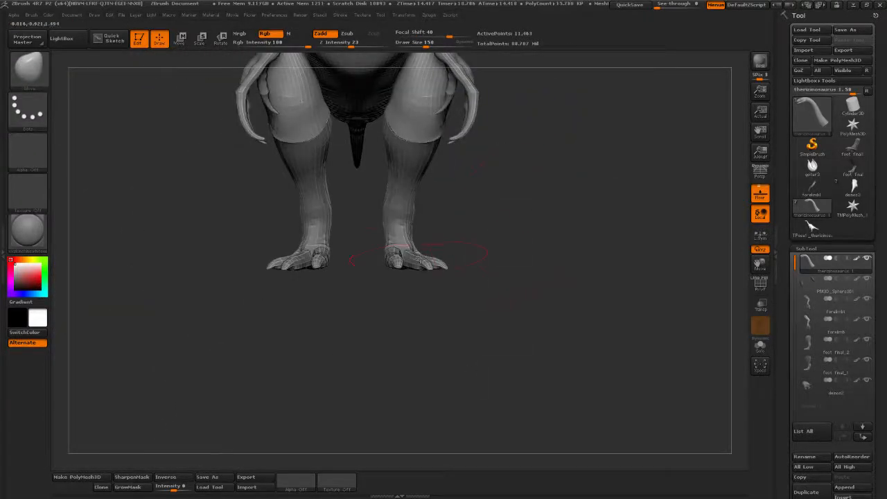
{"action": "left_click_drag", "start_coordinate": [445, 258], "coordinate": [471, 388], "text": "alt"}
{"action": "left_click_drag", "start_coordinate": [582, 388], "coordinate": [586, 223], "text": "alt"}
{"action": "left_click_drag", "start_coordinate": [581, 178], "coordinate": [581, 359]}
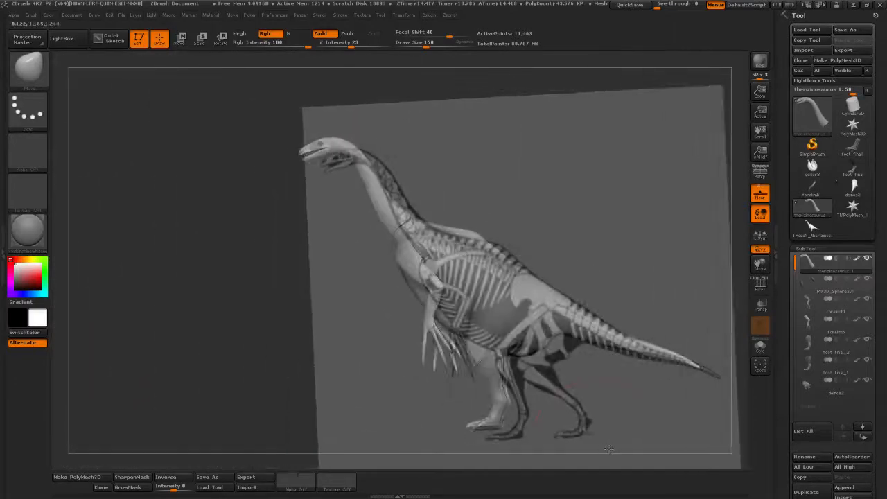
{"action": "left_click_drag", "start_coordinate": [608, 449], "coordinate": [636, 444]}
{"action": "left_click_drag", "start_coordinate": [605, 413], "coordinate": [641, 418]}
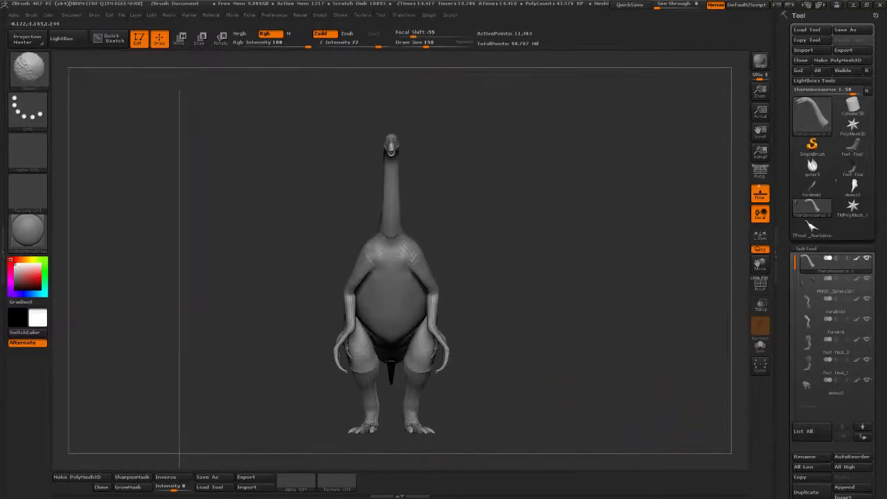
{"action": "left_click_drag", "start_coordinate": [611, 381], "coordinate": [600, 363], "text": "shift"}
{"action": "left_click_drag", "start_coordinate": [609, 314], "coordinate": [559, 215]}
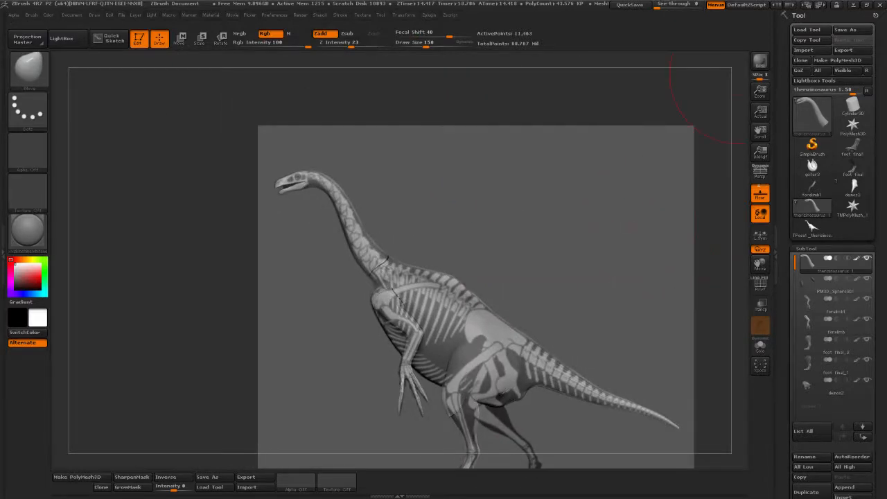
{"action": "left_click_drag", "start_coordinate": [628, 168], "coordinate": [551, 98], "text": "alt"}
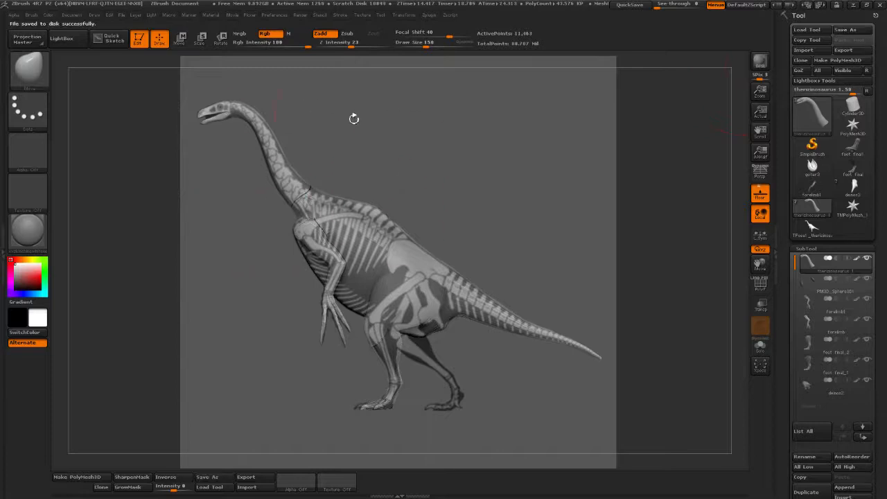
Compare the whole body with the skeleton reference from side and angled views, then examine the hind legs up close
{"action": "left_click_drag", "start_coordinate": [353, 119], "coordinate": [524, 165], "text": "shift"}
{"action": "left_click_drag", "start_coordinate": [458, 124], "coordinate": [455, 148]}
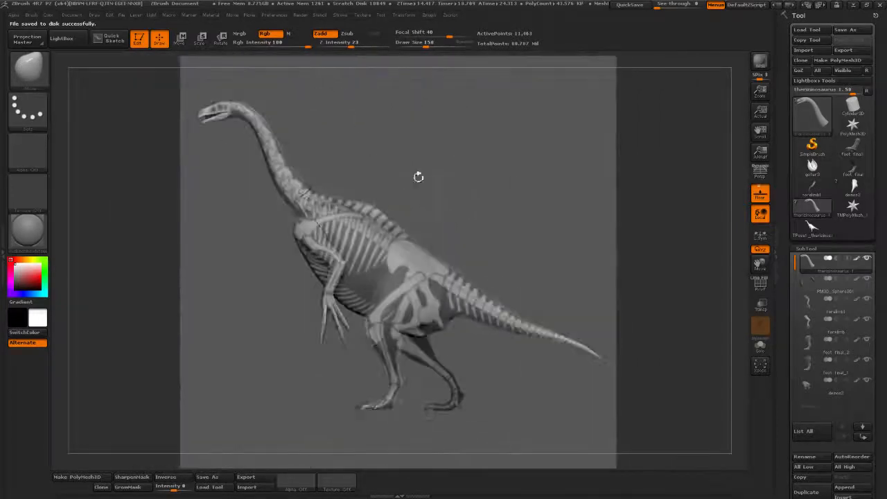
{"action": "left_click_drag", "start_coordinate": [418, 177], "coordinate": [476, 182]}
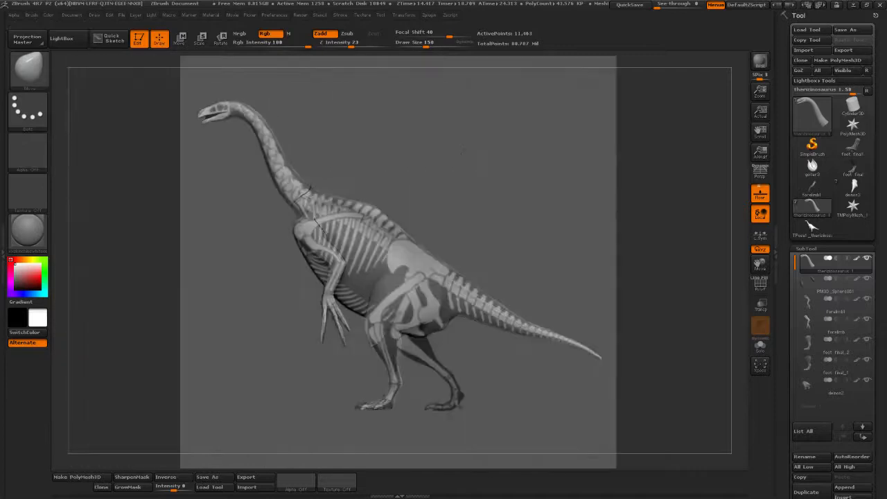
{"action": "left_click_drag", "start_coordinate": [463, 149], "coordinate": [546, 187], "text": "alt"}
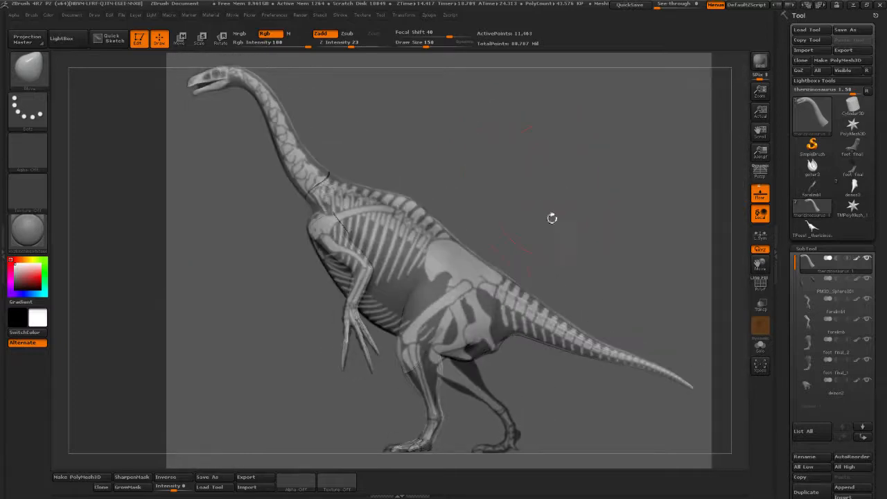
{"action": "mouse_move", "coordinate": [566, 237]}
{"action": "left_mouse_down"}
{"action": "mouse_move", "coordinate": [569, 245]}
{"action": "mouse_move", "coordinate": [583, 239]}
{"action": "left_mouse_up"}
{"action": "left_click_drag", "start_coordinate": [652, 218], "coordinate": [618, 224]}
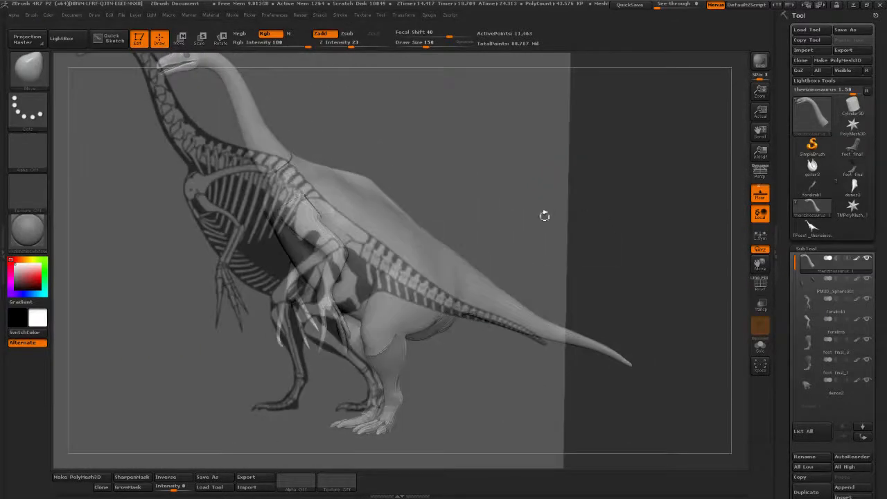
{"action": "left_click_drag", "start_coordinate": [545, 216], "coordinate": [525, 214], "text": "shift"}
{"action": "left_click_drag", "start_coordinate": [511, 490], "coordinate": [525, 364]}
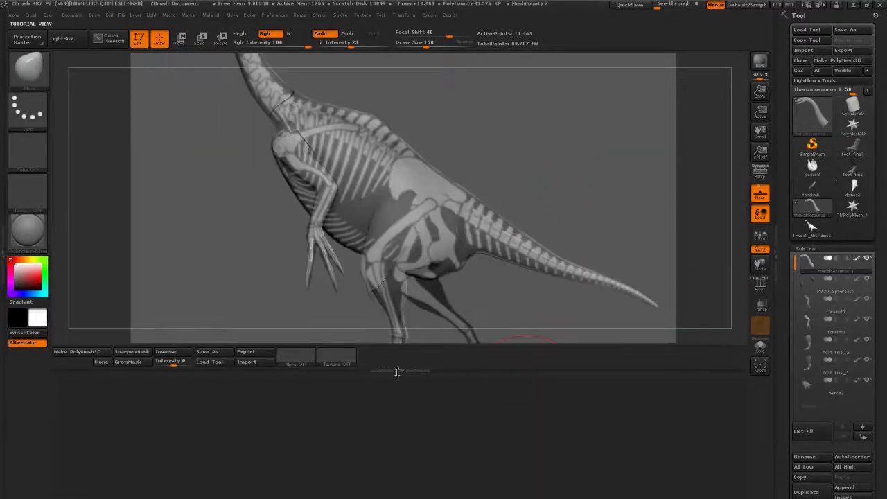
{"action": "left_click_drag", "start_coordinate": [398, 485], "coordinate": [400, 488]}
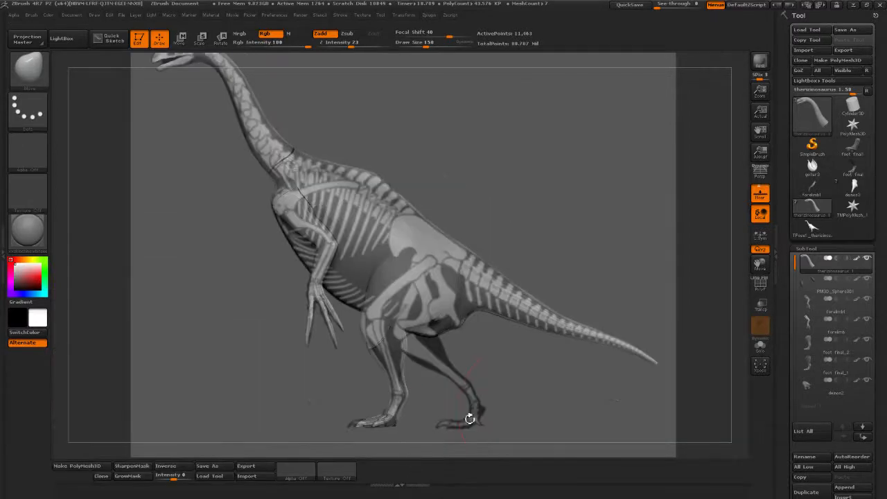
{"action": "left_click_drag", "start_coordinate": [528, 409], "coordinate": [584, 457], "text": "alt"}
{"action": "left_click_drag", "start_coordinate": [564, 409], "coordinate": [498, 222], "text": "alt"}
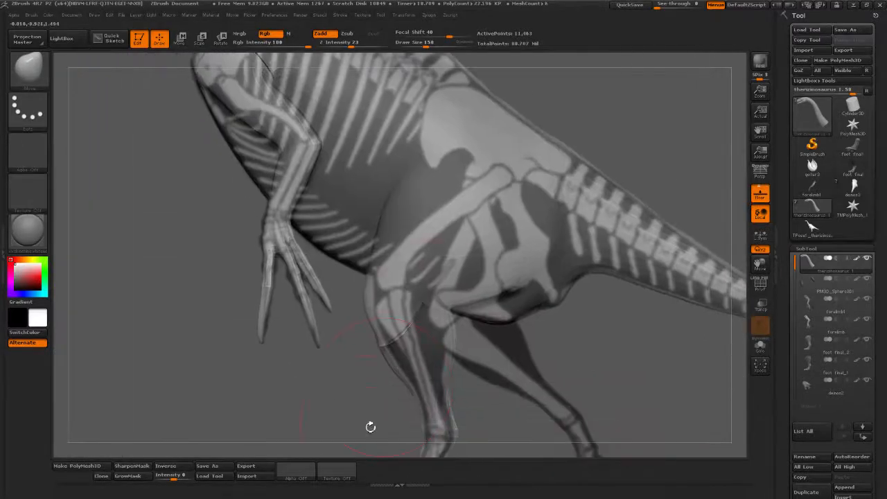
Make the foot final_1 subtool active with the Move brush size at 251 and check the lower hind leg against the skeleton
{"action": "left_click", "coordinate": [405, 489]}
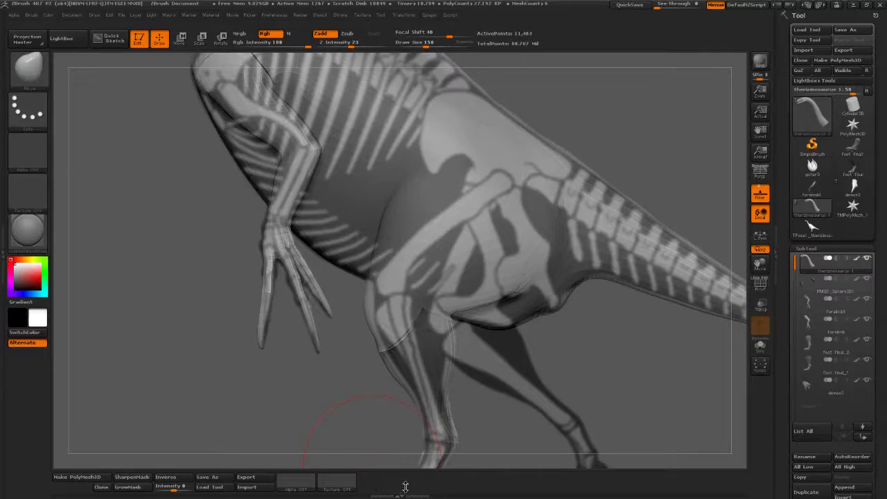
{"action": "left_click_drag", "start_coordinate": [661, 309], "coordinate": [605, 256], "text": "alt"}
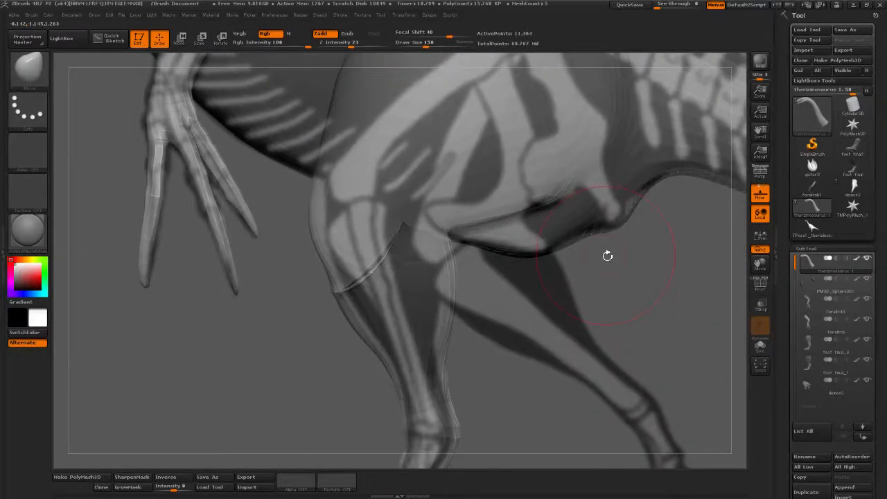
{"action": "left_click_drag", "start_coordinate": [650, 260], "coordinate": [438, 244], "text": "alt"}
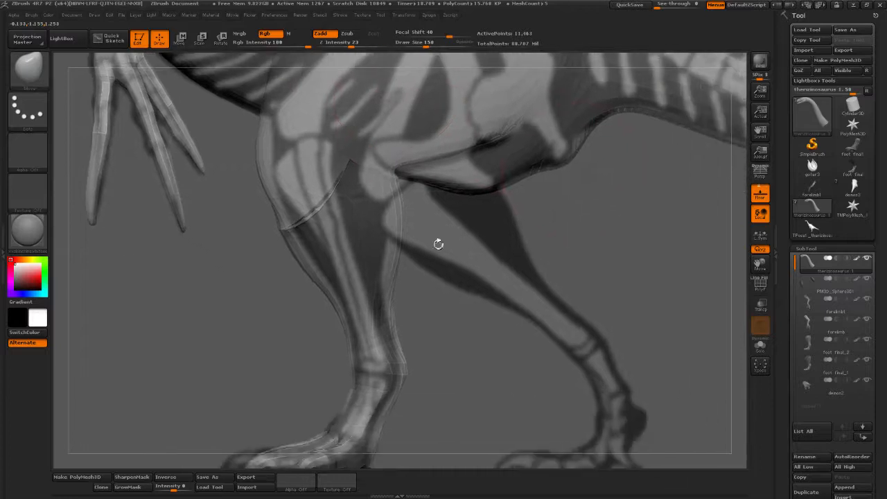
{"action": "left_click", "coordinate": [435, 44]}
{"action": "left_click", "coordinate": [388, 252], "text": "alt"}
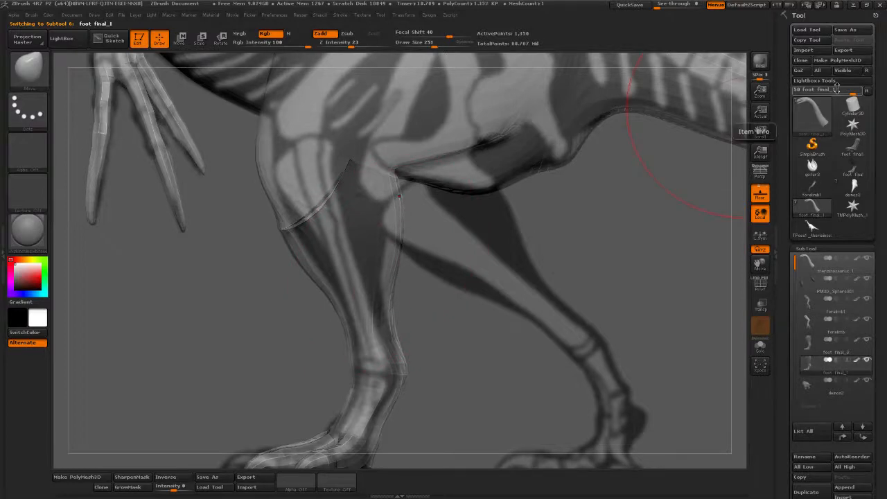
{"action": "left_click_drag", "start_coordinate": [466, 340], "coordinate": [447, 331]}
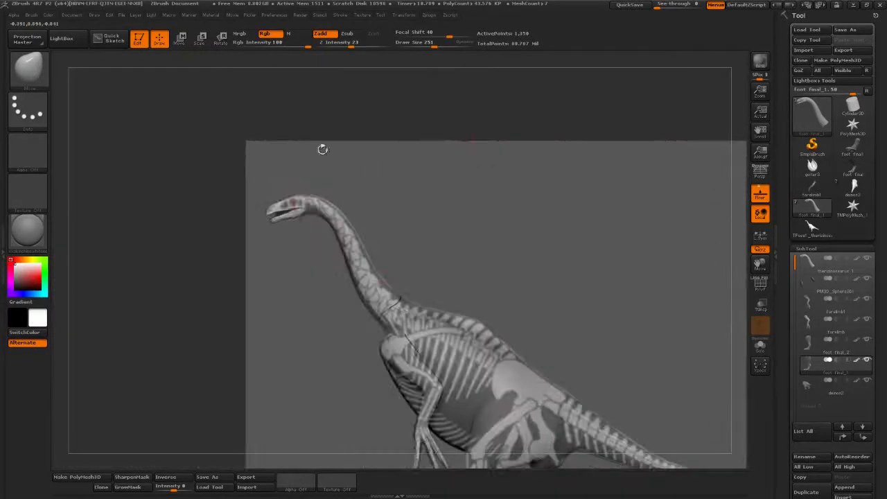
Turn off showing the skeleton reference in front of the mesh and reduce the brush draw size to 75
{"action": "left_click", "coordinate": [95, 14]}
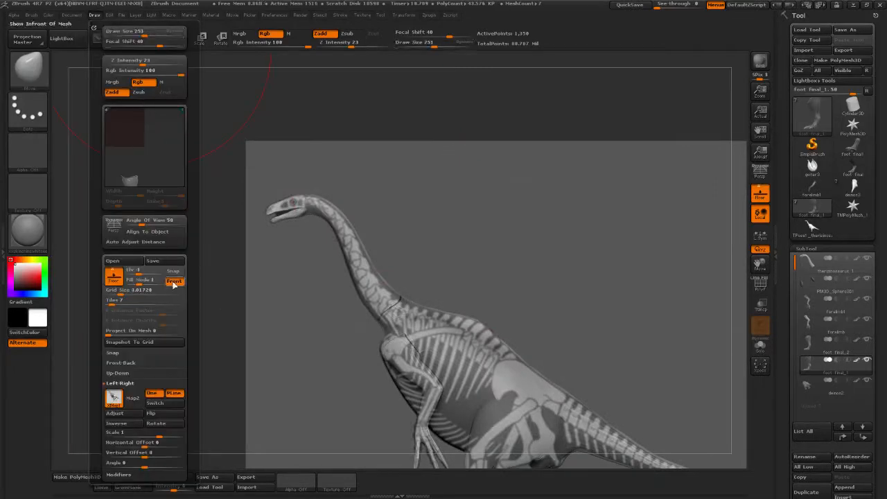
{"action": "left_click", "coordinate": [176, 283]}
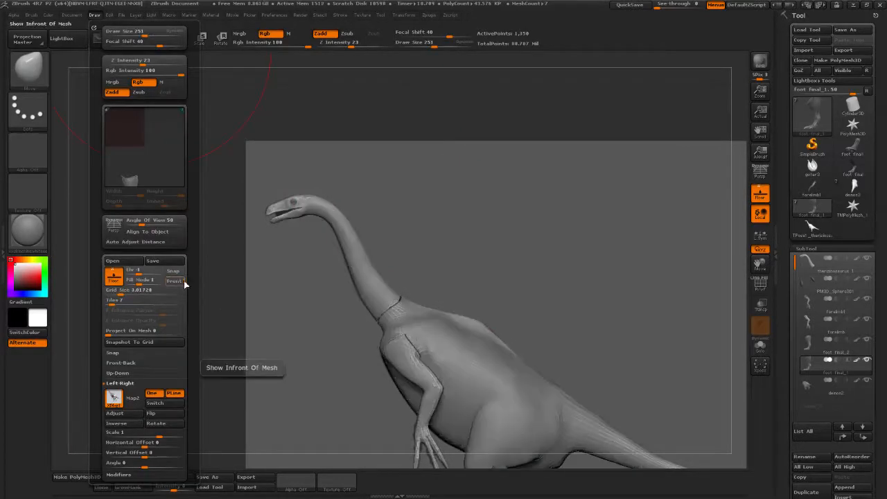
{"action": "left_click_drag", "start_coordinate": [430, 194], "coordinate": [520, 199]}
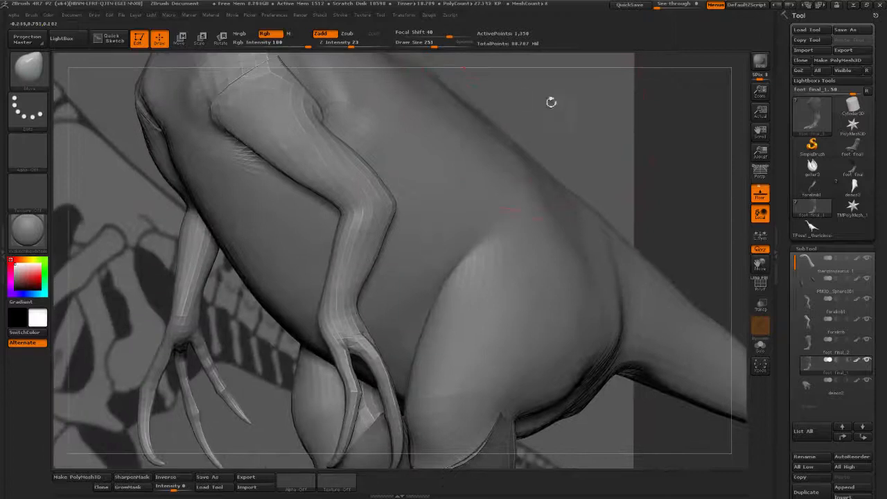
{"action": "left_click_drag", "start_coordinate": [550, 101], "coordinate": [582, 281], "text": "alt"}
{"action": "mouse_move", "coordinate": [488, 103]}
{"action": "left_mouse_down", "text": "alt"}
{"action": "mouse_move", "coordinate": [566, 303]}
{"action": "mouse_move", "coordinate": [481, 222]}
{"action": "left_mouse_up", "text": "alt"}
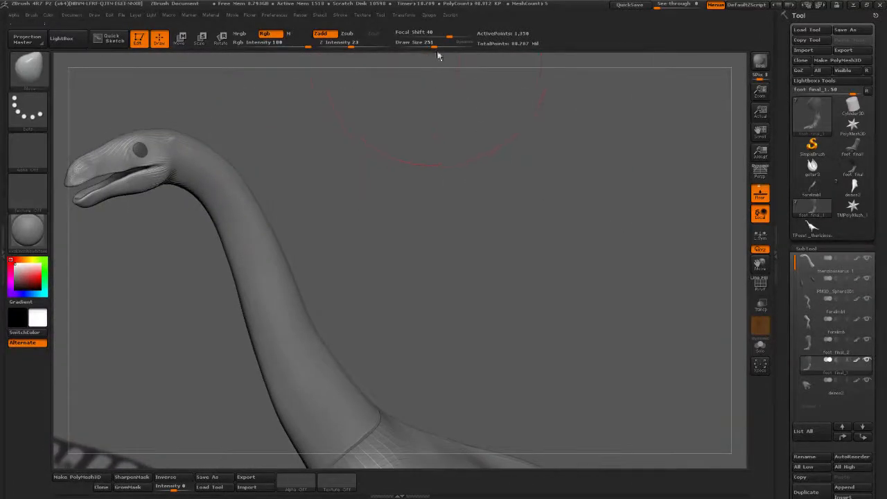
{"action": "left_click_drag", "start_coordinate": [435, 44], "coordinate": [417, 46]}
{"action": "left_click_drag", "start_coordinate": [342, 215], "coordinate": [492, 334]}
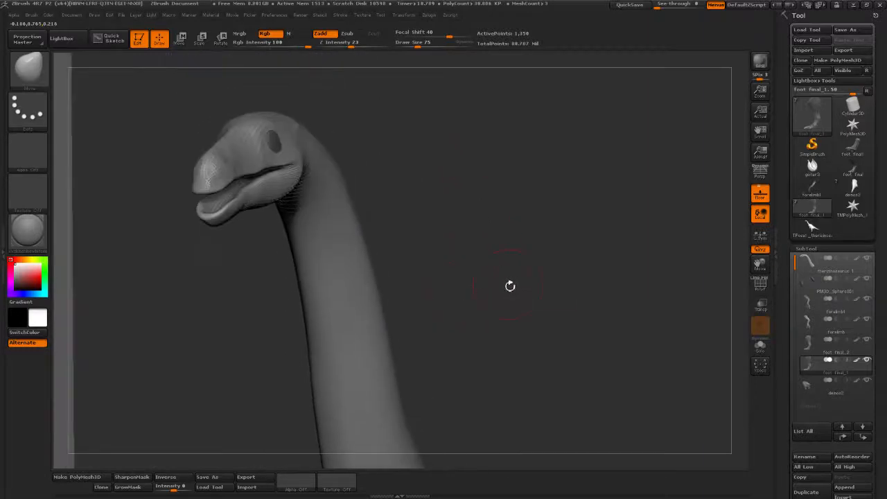
{"action": "left_click_drag", "start_coordinate": [509, 285], "coordinate": [514, 181], "text": "alt"}
Raise the therizinosaurus body subtool to subdivision level 5 and check the detailed head and neck from the sides and front
{"action": "left_click", "coordinate": [386, 245], "text": "alt"}
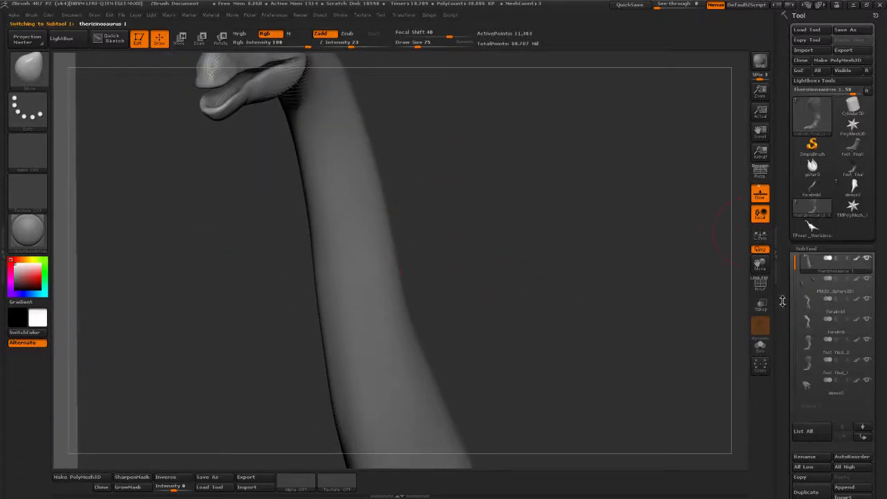
{"action": "left_click_drag", "start_coordinate": [783, 301], "coordinate": [810, 206]}
{"action": "left_click_drag", "start_coordinate": [816, 250], "coordinate": [819, 250]}
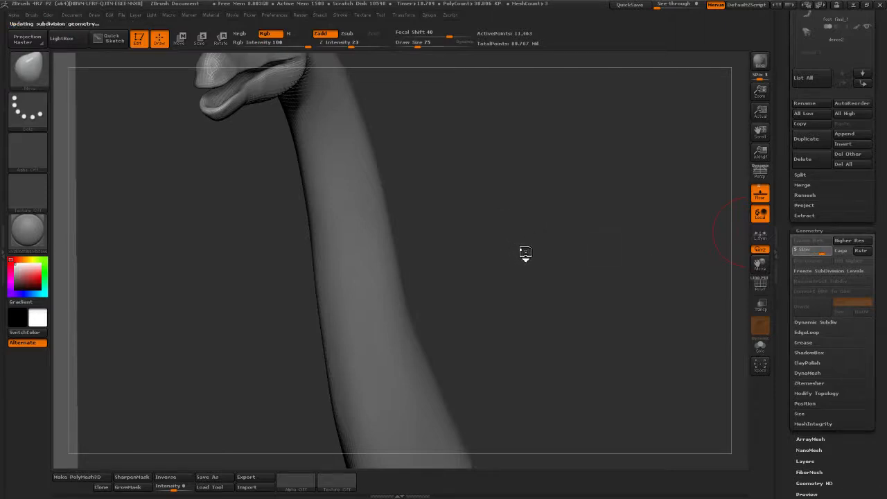
{"action": "mouse_move", "coordinate": [443, 271]}
{"action": "left_mouse_down"}
{"action": "mouse_move", "coordinate": [427, 277]}
{"action": "mouse_move", "coordinate": [439, 248]}
{"action": "mouse_move", "coordinate": [497, 219]}
{"action": "mouse_move", "coordinate": [527, 263]}
{"action": "mouse_move", "coordinate": [546, 242]}
{"action": "mouse_move", "coordinate": [476, 315]}
{"action": "mouse_move", "coordinate": [564, 313]}
{"action": "mouse_move", "coordinate": [519, 362]}
{"action": "mouse_move", "coordinate": [524, 340]}
{"action": "mouse_move", "coordinate": [469, 285]}
{"action": "left_mouse_up"}
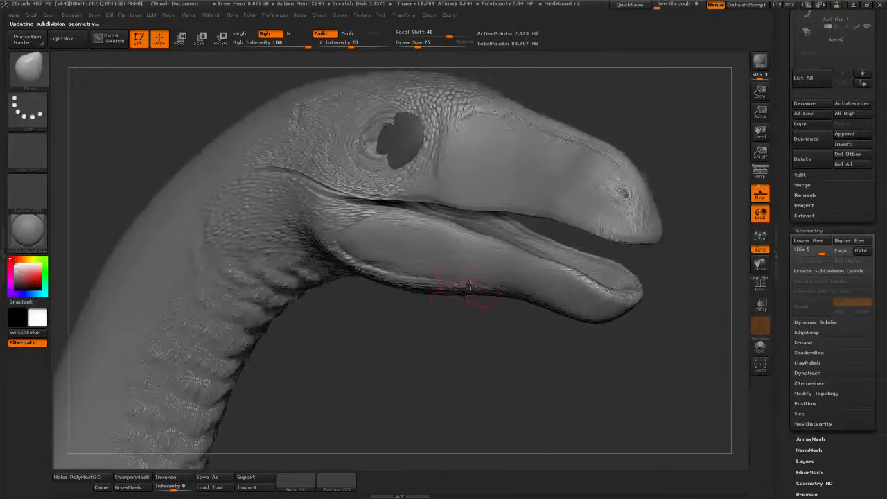
{"action": "left_click_drag", "start_coordinate": [463, 335], "coordinate": [476, 362]}
{"action": "left_click_drag", "start_coordinate": [520, 386], "coordinate": [456, 403]}
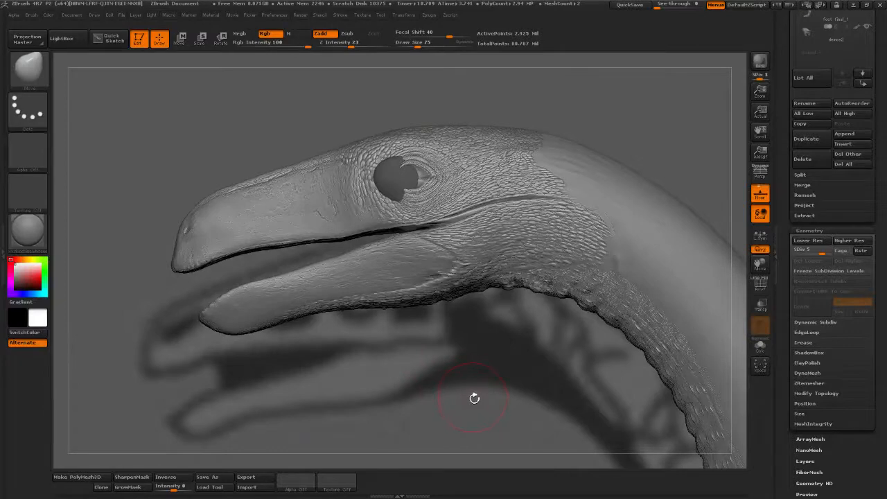
{"action": "left_click_drag", "start_coordinate": [481, 410], "coordinate": [499, 341]}
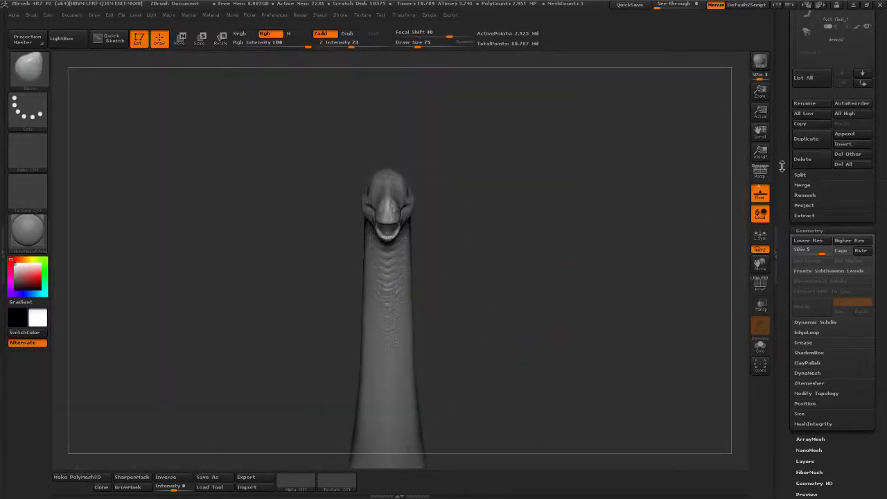
Delete the PM3D_Sphere3D1 subtool from the model
{"action": "scroll", "coordinate": [846, 232], "scroll_direction": "up", "scroll_amount": 5}
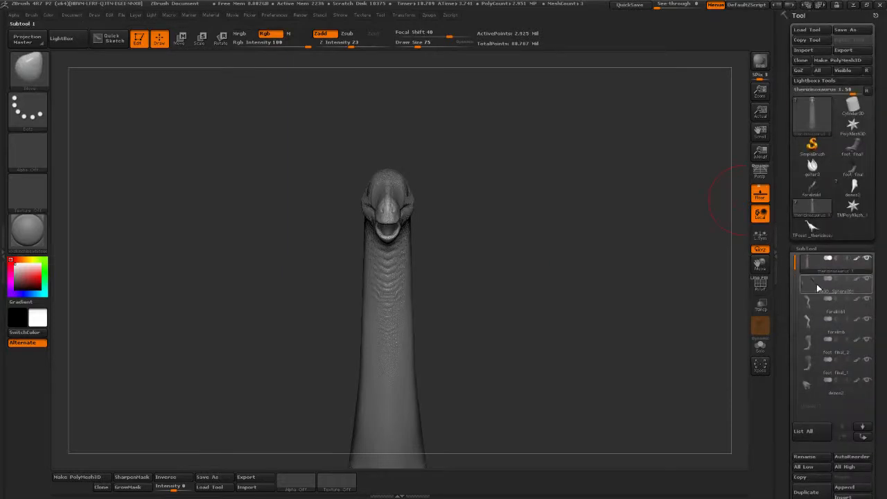
{"action": "left_click", "coordinate": [822, 287]}
{"action": "scroll", "coordinate": [794, 319], "scroll_direction": "down", "scroll_amount": 5}
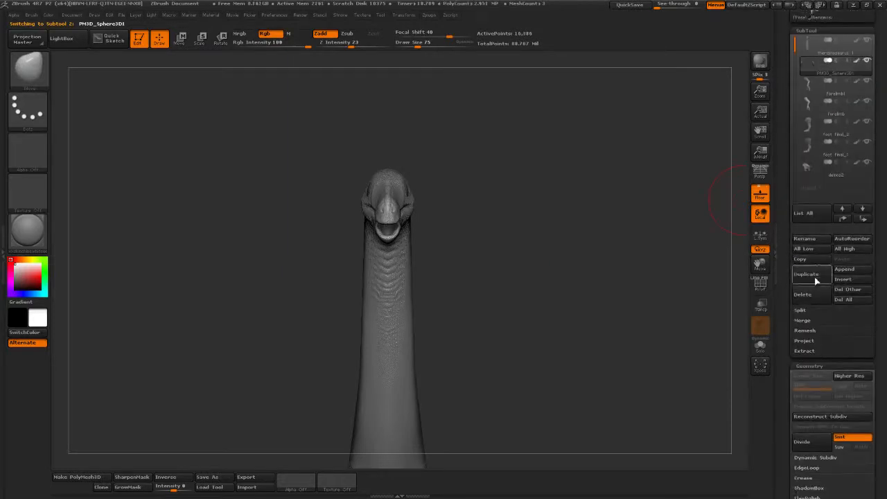
{"action": "left_click", "coordinate": [810, 296]}
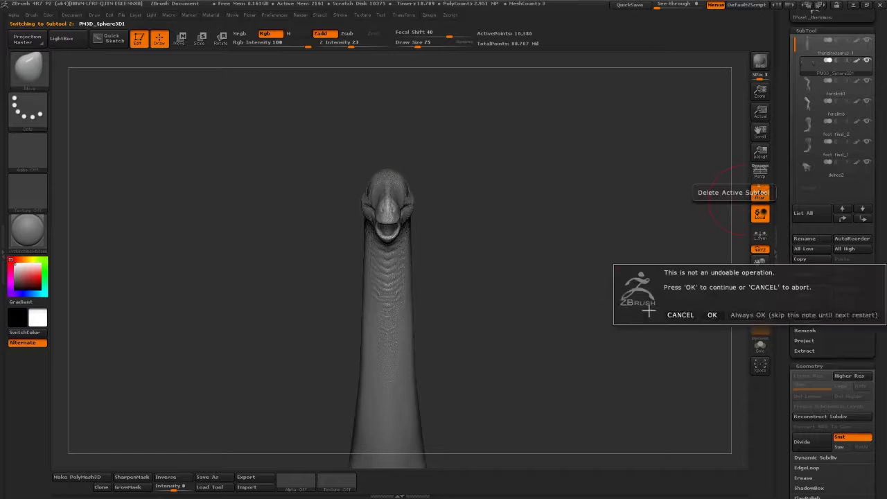
{"action": "left_click", "coordinate": [714, 316]}
{"action": "mouse_move", "coordinate": [586, 303]}
{"action": "left_mouse_down"}
{"action": "mouse_move", "coordinate": [493, 330]}
{"action": "mouse_move", "coordinate": [484, 341]}
{"action": "mouse_move", "coordinate": [499, 277]}
{"action": "left_mouse_up"}
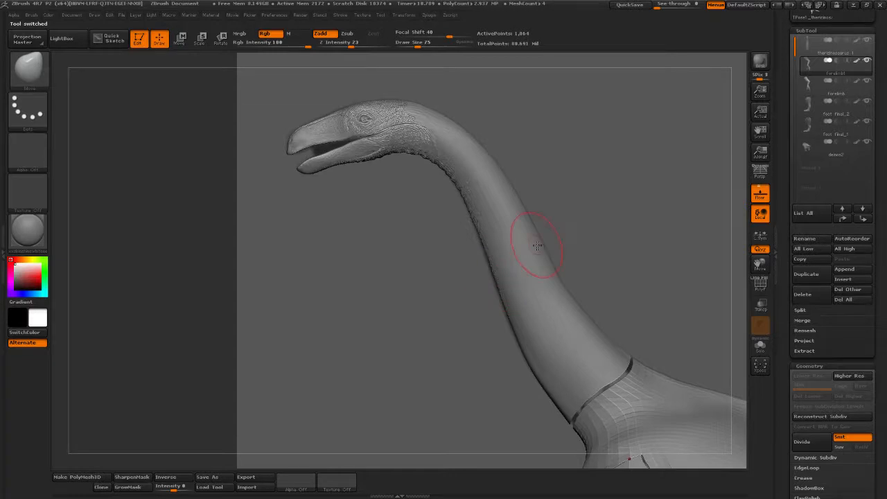
Raise the forelimb subtool to subdivision level 7 and check the scales, fingers and claws of the hand from several angles
{"action": "left_click_drag", "start_coordinate": [422, 306], "coordinate": [317, 231], "text": "alt"}
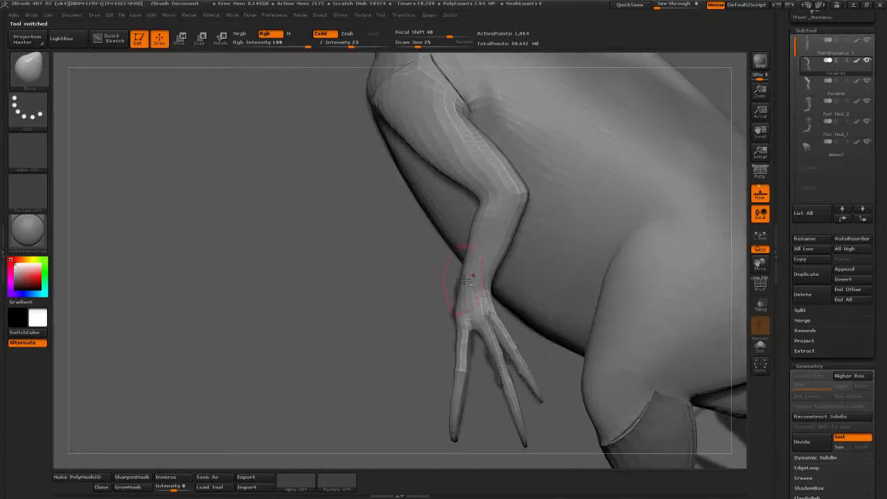
{"action": "left_click", "coordinate": [461, 277], "text": "alt"}
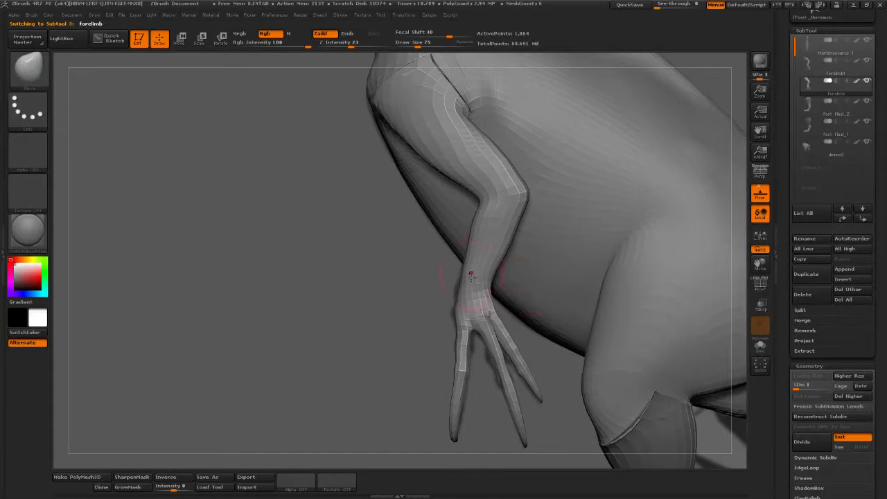
{"action": "left_click_drag", "start_coordinate": [420, 322], "coordinate": [383, 278], "text": "alt"}
{"action": "scroll", "coordinate": [797, 347], "scroll_direction": "down", "scroll_amount": 3}
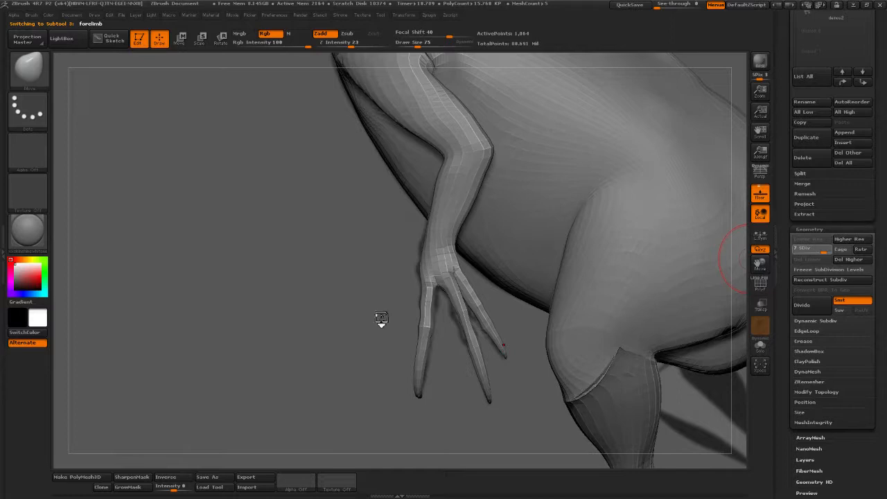
{"action": "key", "text": "ctrl+d"}
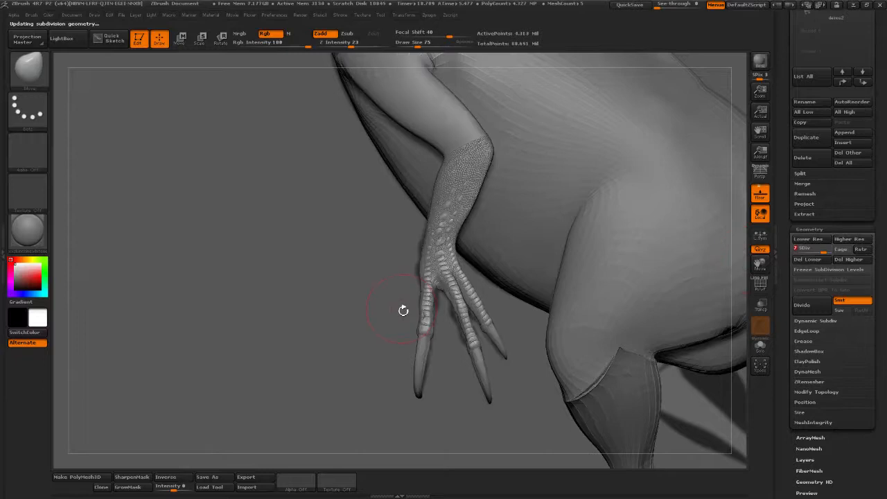
{"action": "mouse_move", "coordinate": [361, 313]}
{"action": "left_mouse_down", "text": "alt"}
{"action": "mouse_move", "coordinate": [361, 349]}
{"action": "mouse_move", "coordinate": [362, 323]}
{"action": "mouse_move", "coordinate": [336, 344]}
{"action": "mouse_move", "coordinate": [512, 291]}
{"action": "mouse_move", "coordinate": [586, 256]}
{"action": "mouse_move", "coordinate": [614, 260]}
{"action": "left_mouse_up", "text": "alt"}
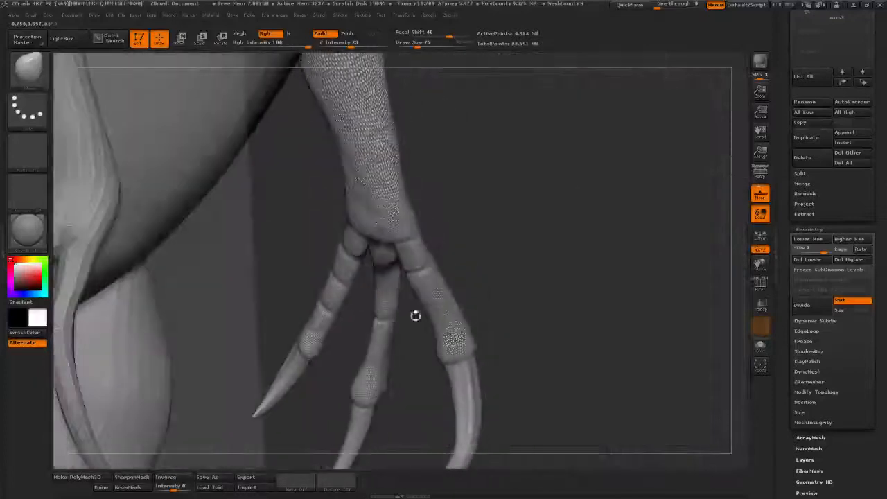
{"action": "left_click_drag", "start_coordinate": [416, 315], "coordinate": [592, 295]}
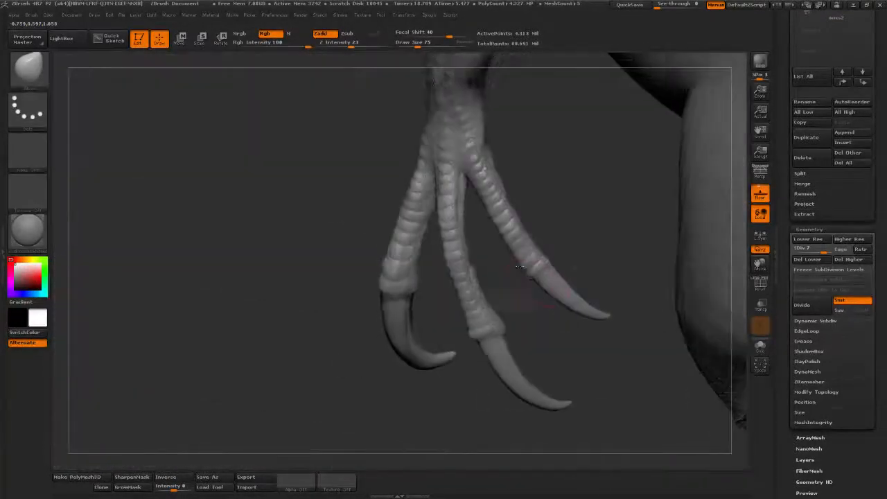
{"action": "left_click_drag", "start_coordinate": [572, 350], "coordinate": [567, 293]}
{"action": "left_click_drag", "start_coordinate": [596, 364], "coordinate": [535, 362]}
Raise the foot final_1 subtool to subdivision level 7
{"action": "left_click_drag", "start_coordinate": [649, 350], "coordinate": [492, 181]}
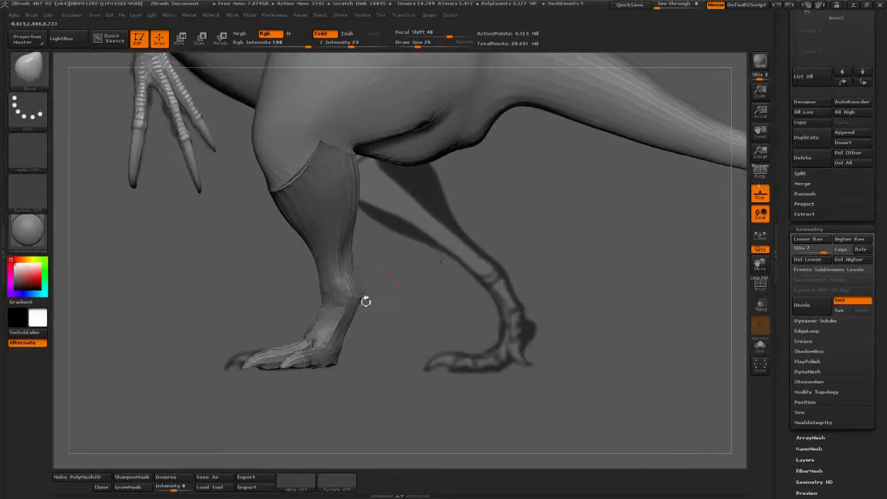
{"action": "left_click", "coordinate": [356, 313], "text": "alt"}
{"action": "left_click_drag", "start_coordinate": [376, 381], "coordinate": [471, 291]}
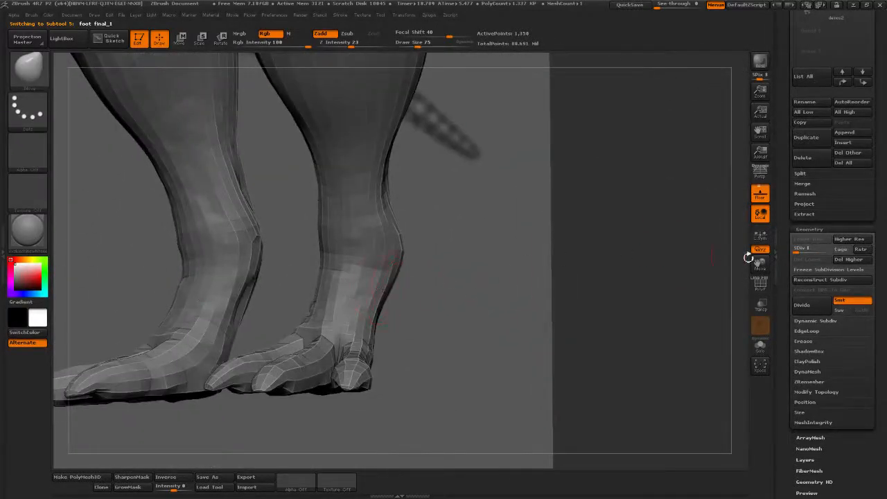
{"action": "left_click_drag", "start_coordinate": [808, 251], "coordinate": [825, 251]}
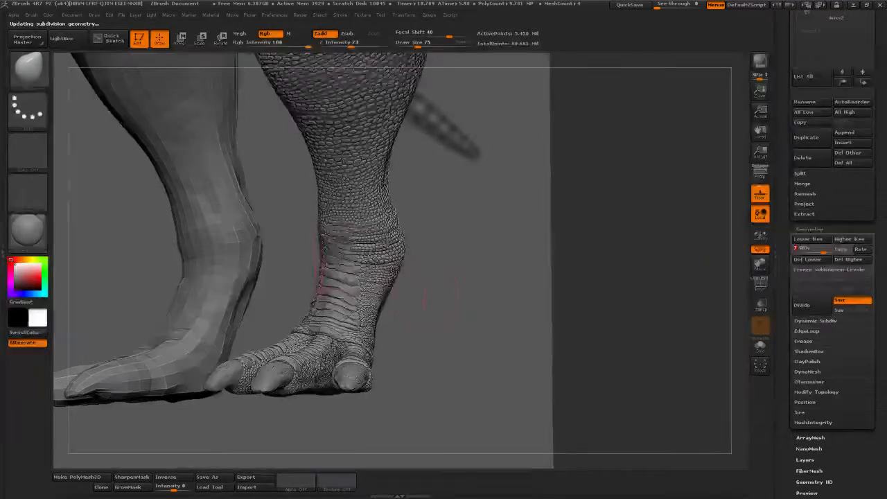
Examine the detailed foot's scales, toes and claws from the front and above, with the brush draw size changed to 122
{"action": "mouse_move", "coordinate": [447, 304]}
{"action": "left_mouse_down"}
{"action": "mouse_move", "coordinate": [477, 316]}
{"action": "mouse_move", "coordinate": [466, 395]}
{"action": "mouse_move", "coordinate": [472, 377]}
{"action": "mouse_move", "coordinate": [411, 285]}
{"action": "mouse_move", "coordinate": [485, 325]}
{"action": "mouse_move", "coordinate": [556, 347]}
{"action": "mouse_move", "coordinate": [413, 262]}
{"action": "mouse_move", "coordinate": [437, 163]}
{"action": "left_mouse_up"}
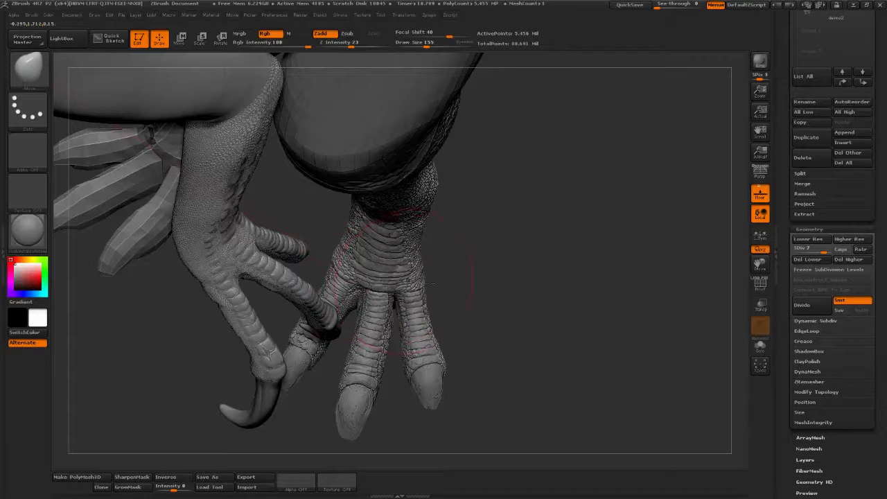
{"action": "left_click_drag", "start_coordinate": [432, 283], "coordinate": [430, 229]}
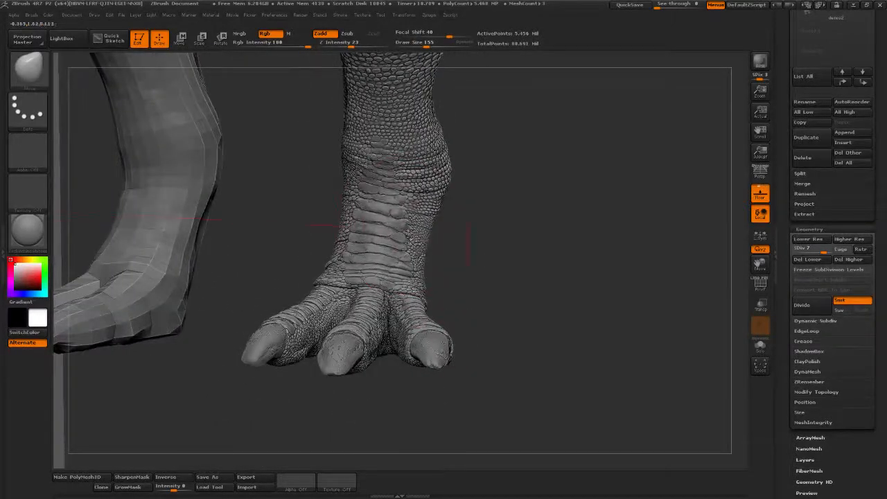
{"action": "mouse_move", "coordinate": [427, 213]}
{"action": "right_mouse_down"}
{"action": "mouse_move", "coordinate": [496, 163]}
{"action": "mouse_move", "coordinate": [506, 143]}
{"action": "right_mouse_up"}
{"action": "left_click_drag", "start_coordinate": [427, 43], "coordinate": [418, 44]}
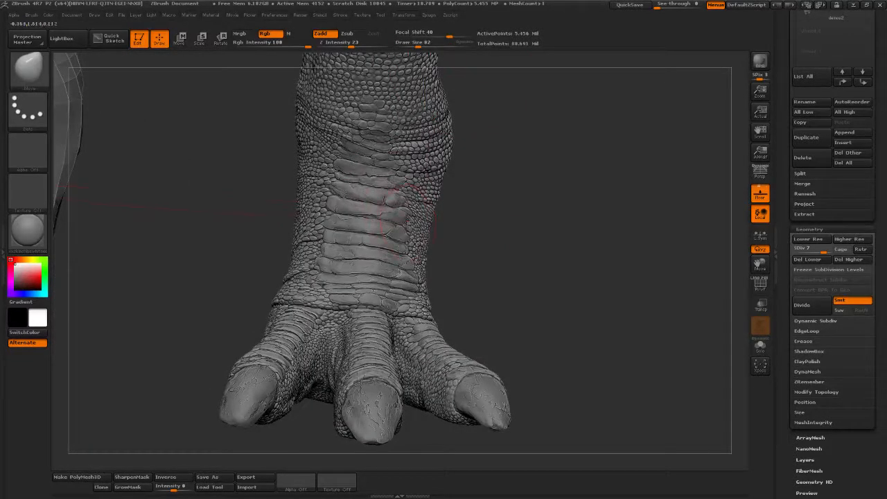
{"action": "left_click", "coordinate": [428, 44]}
{"action": "right_click_drag", "start_coordinate": [467, 127], "coordinate": [391, 265]}
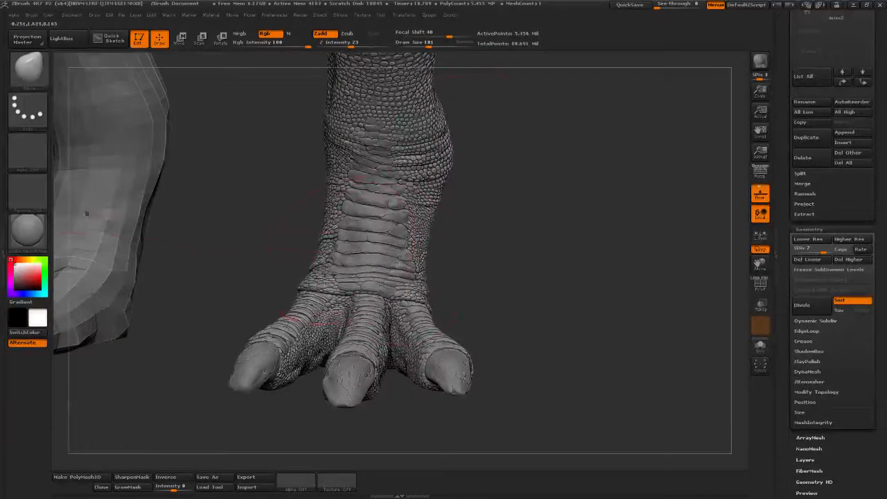
{"action": "mouse_move", "coordinate": [416, 170]}
{"action": "right_mouse_down"}
{"action": "mouse_move", "coordinate": [409, 149]}
{"action": "mouse_move", "coordinate": [544, 161]}
{"action": "mouse_move", "coordinate": [568, 282]}
{"action": "mouse_move", "coordinate": [526, 336]}
{"action": "mouse_move", "coordinate": [577, 259]}
{"action": "mouse_move", "coordinate": [576, 312]}
{"action": "mouse_move", "coordinate": [541, 103]}
{"action": "right_mouse_up"}
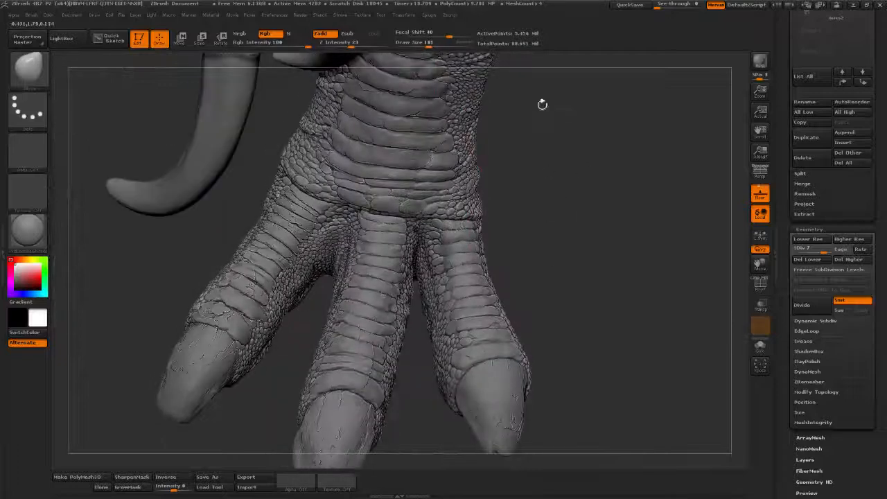
{"action": "left_click_drag", "start_coordinate": [425, 43], "coordinate": [434, 43]}
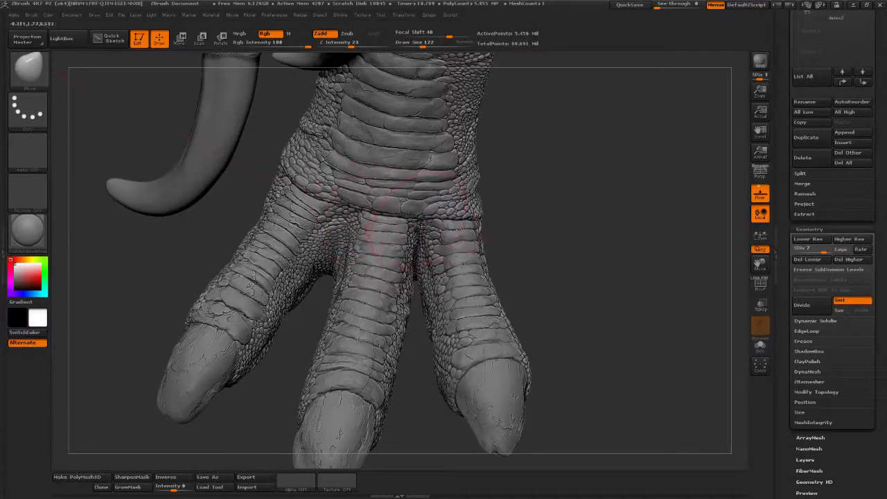
{"action": "mouse_move", "coordinate": [545, 231]}
{"action": "right_mouse_down"}
{"action": "mouse_move", "coordinate": [509, 240]}
{"action": "mouse_move", "coordinate": [478, 272]}
{"action": "mouse_move", "coordinate": [335, 265]}
{"action": "right_mouse_up"}
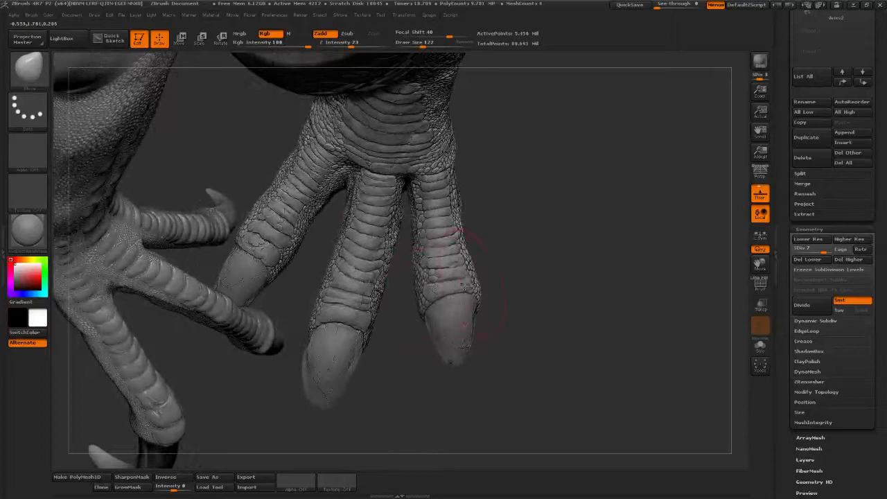
Examine the detailed foot's toes and cracked claws from below, above and close up, with the brush draw size raised to about 178
{"action": "mouse_move", "coordinate": [329, 287]}
{"action": "right_mouse_down"}
{"action": "mouse_move", "coordinate": [391, 343]}
{"action": "mouse_move", "coordinate": [376, 321]}
{"action": "mouse_move", "coordinate": [374, 291]}
{"action": "right_mouse_up"}
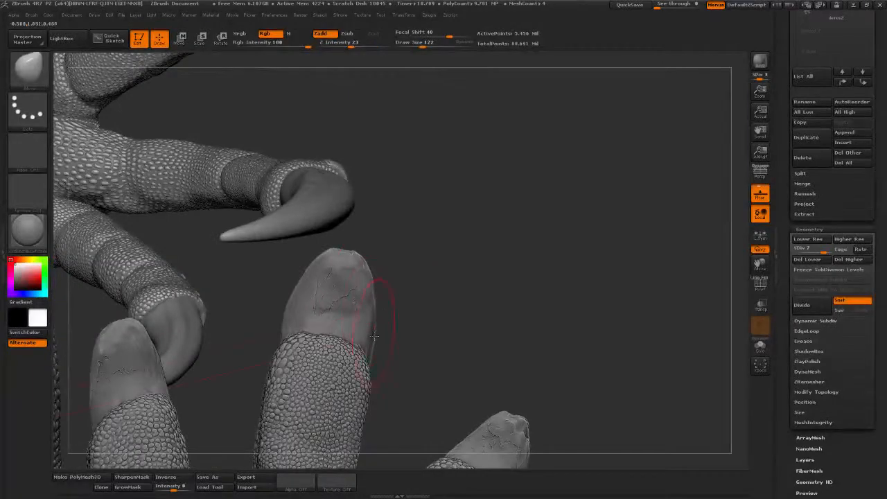
{"action": "mouse_move", "coordinate": [374, 336]}
{"action": "right_mouse_down"}
{"action": "mouse_move", "coordinate": [253, 298]}
{"action": "mouse_move", "coordinate": [285, 275]}
{"action": "mouse_move", "coordinate": [270, 291]}
{"action": "mouse_move", "coordinate": [489, 214]}
{"action": "mouse_move", "coordinate": [283, 274]}
{"action": "mouse_move", "coordinate": [388, 229]}
{"action": "mouse_move", "coordinate": [430, 249]}
{"action": "mouse_move", "coordinate": [344, 276]}
{"action": "right_mouse_up"}
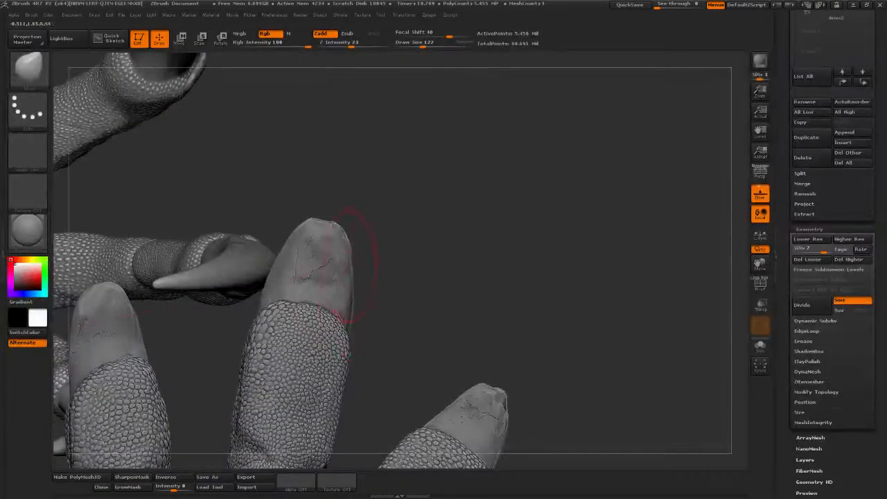
{"action": "right_click_drag", "start_coordinate": [407, 254], "coordinate": [352, 280]}
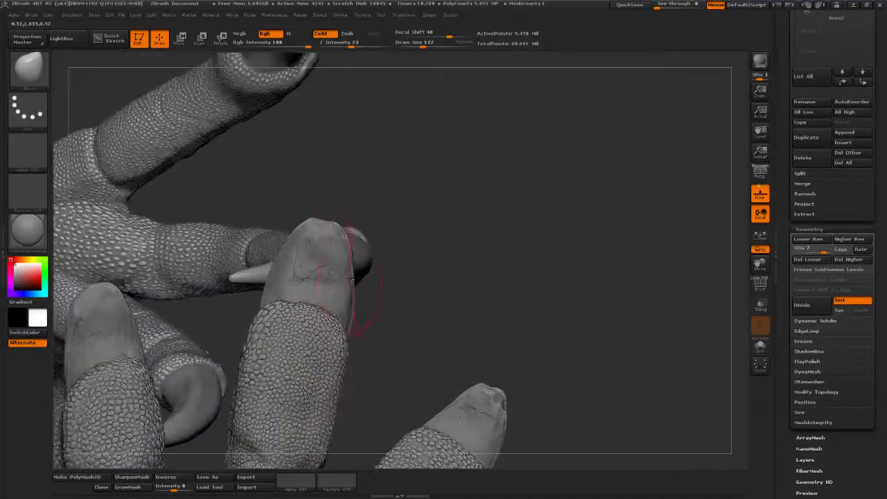
{"action": "mouse_move", "coordinate": [487, 269]}
{"action": "right_mouse_down"}
{"action": "mouse_move", "coordinate": [443, 298]}
{"action": "mouse_move", "coordinate": [478, 358]}
{"action": "mouse_move", "coordinate": [451, 344]}
{"action": "mouse_move", "coordinate": [439, 372]}
{"action": "right_mouse_up"}
{"action": "left_click_drag", "start_coordinate": [422, 44], "coordinate": [427, 45]}
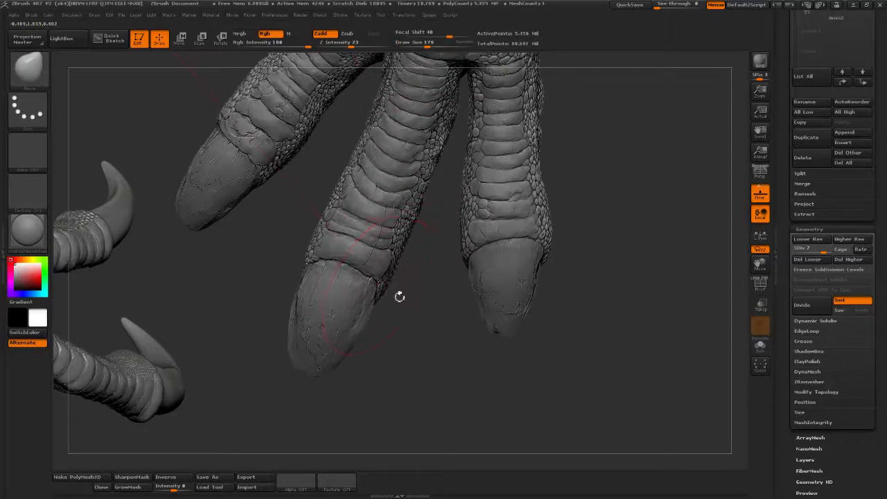
{"action": "right_click_drag", "start_coordinate": [399, 296], "coordinate": [425, 374], "text": "ctrl"}
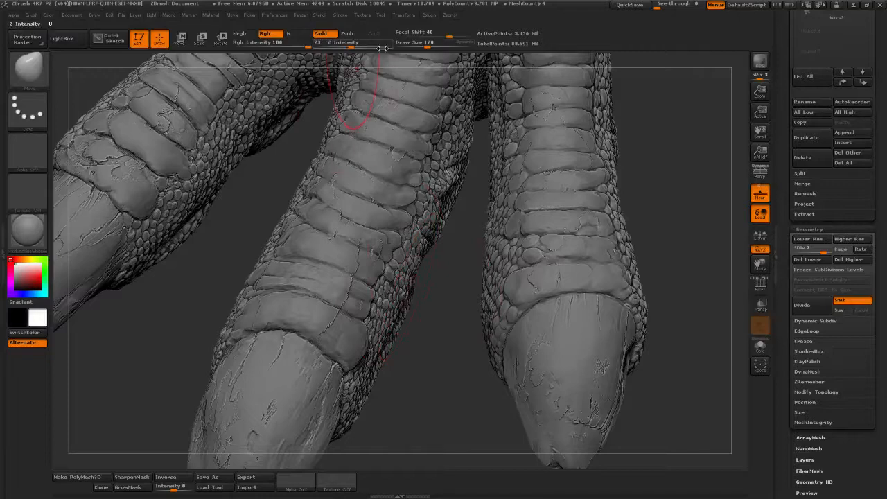
Inspect the foot's middle toe and its scale bands up close, adjusting the Move brush draw size to 47 and 104
{"action": "left_click", "coordinate": [413, 45]}
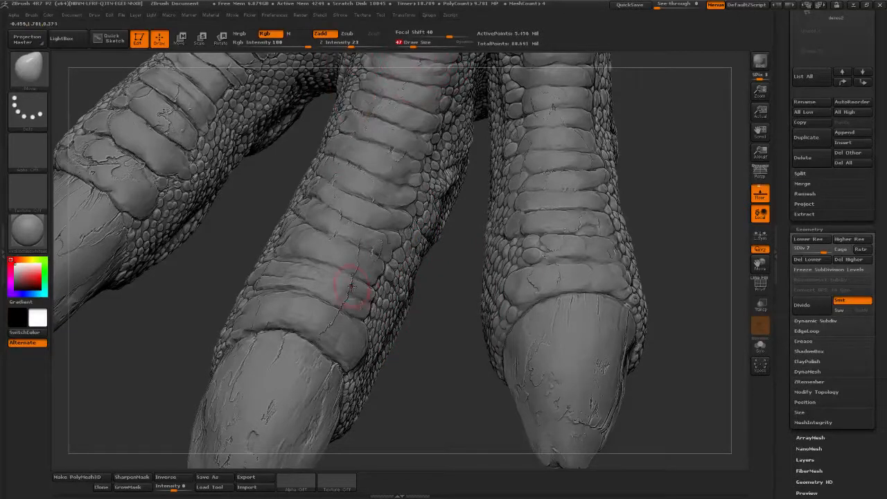
{"action": "left_click_drag", "start_coordinate": [444, 305], "coordinate": [428, 222]}
{"action": "left_click_drag", "start_coordinate": [413, 46], "coordinate": [418, 46]}
{"action": "mouse_move", "coordinate": [631, 132]}
{"action": "left_mouse_down"}
{"action": "mouse_move", "coordinate": [608, 178]}
{"action": "mouse_move", "coordinate": [430, 221]}
{"action": "left_mouse_up"}
{"action": "left_click_drag", "start_coordinate": [597, 220], "coordinate": [583, 174]}
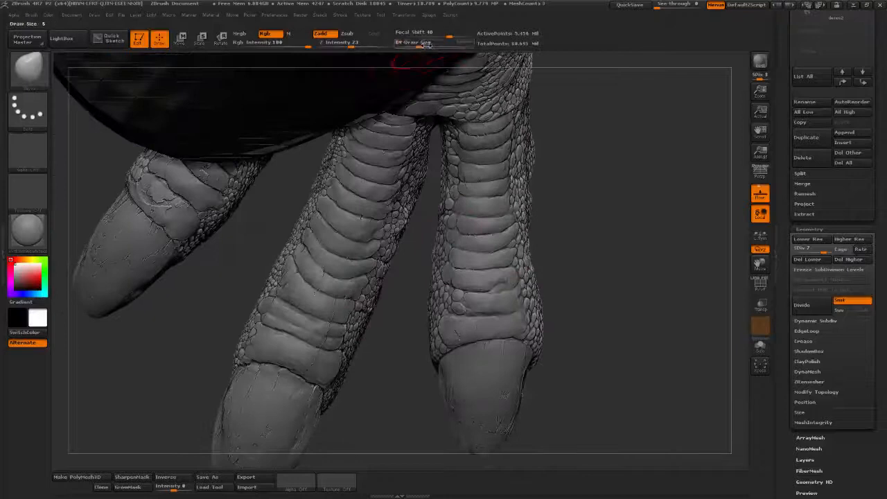
{"action": "left_click_drag", "start_coordinate": [419, 45], "coordinate": [421, 44]}
{"action": "left_click_drag", "start_coordinate": [472, 61], "coordinate": [458, 197]}
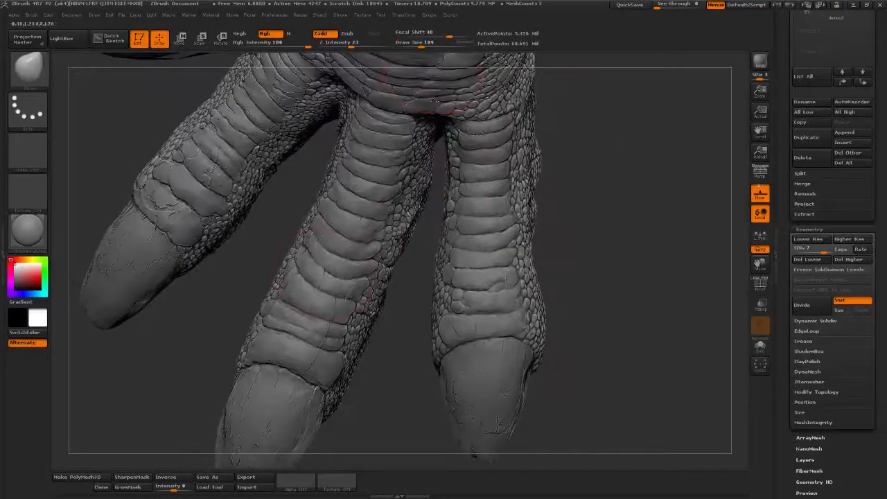
Set the Move brush focal shift to 19 and nudge the middle toe's side at draw size 145
{"action": "mouse_move", "coordinate": [421, 44]}
{"action": "left_mouse_down"}
{"action": "mouse_move", "coordinate": [442, 35]}
{"action": "mouse_move", "coordinate": [425, 44]}
{"action": "left_mouse_up"}
{"action": "left_click", "coordinate": [431, 34]}
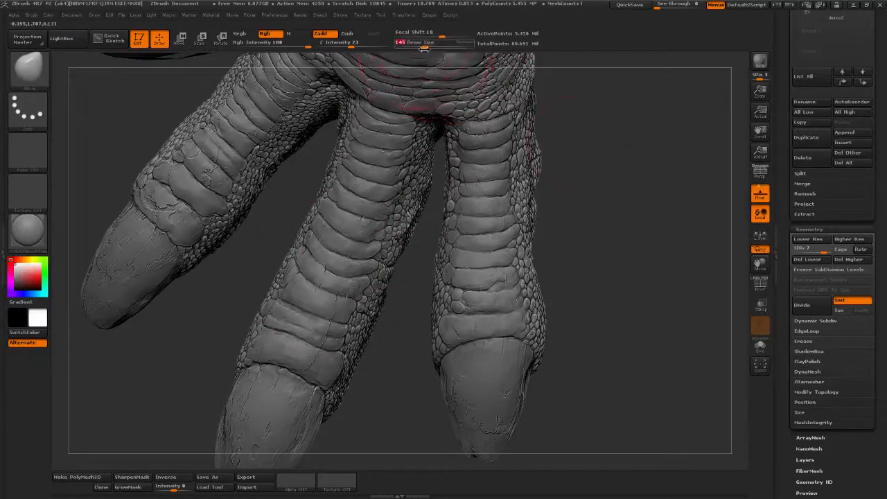
{"action": "mouse_move", "coordinate": [552, 120]}
{"action": "left_mouse_down", "text": "alt"}
{"action": "mouse_move", "coordinate": [564, 109]}
{"action": "mouse_move", "coordinate": [540, 97]}
{"action": "left_mouse_up", "text": "alt"}
{"action": "left_click_drag", "start_coordinate": [322, 242], "coordinate": [319, 241]}
{"action": "left_click", "coordinate": [419, 45]}
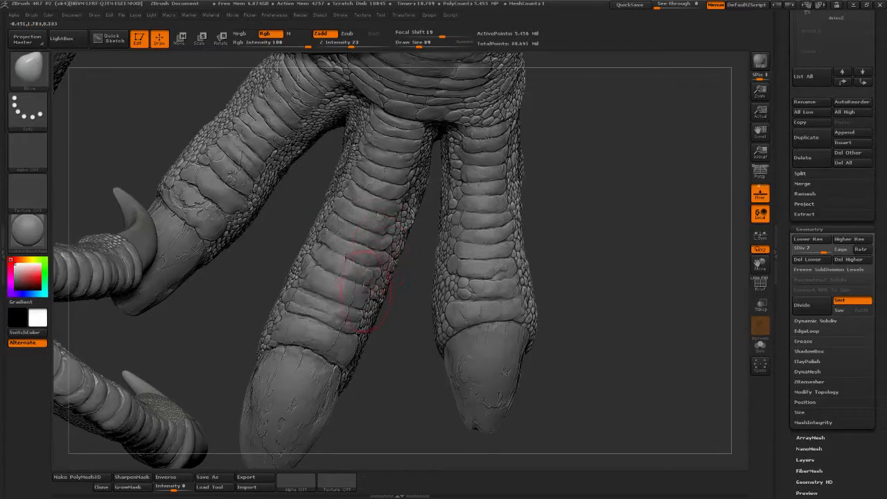
Refine the middle toe's scale bands with the Move brush at draw size 65
{"action": "left_click_drag", "start_coordinate": [420, 45], "coordinate": [415, 45]}
{"action": "mouse_move", "coordinate": [582, 96]}
{"action": "left_mouse_down", "text": "alt"}
{"action": "mouse_move", "coordinate": [579, 139]}
{"action": "mouse_move", "coordinate": [579, 125]}
{"action": "left_mouse_up", "text": "alt"}
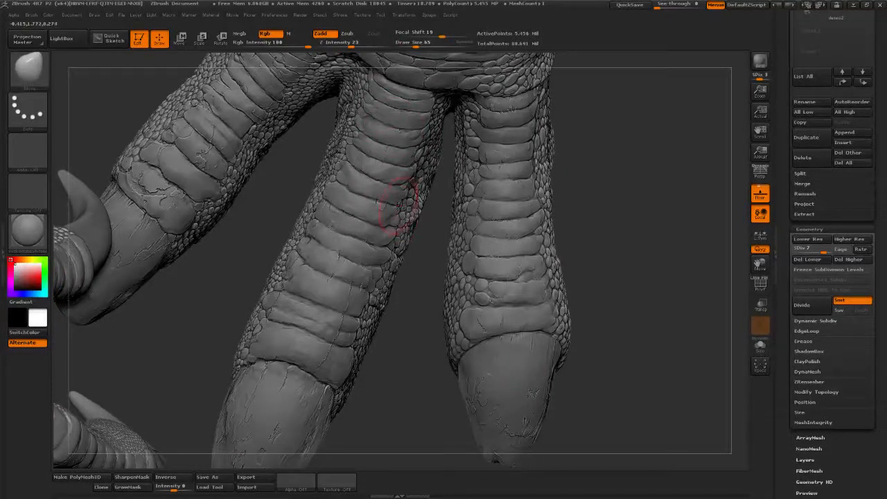
{"action": "left_click_drag", "start_coordinate": [587, 193], "coordinate": [604, 170], "text": "alt"}
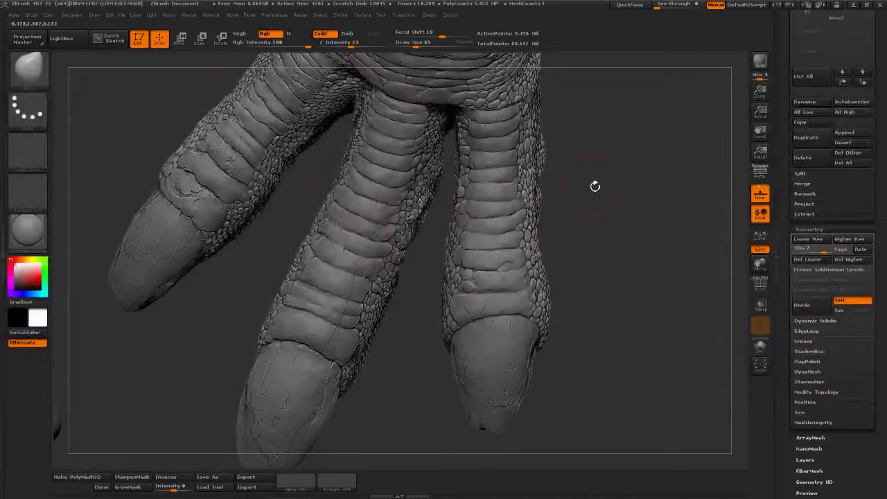
{"action": "left_click_drag", "start_coordinate": [408, 270], "coordinate": [312, 273]}
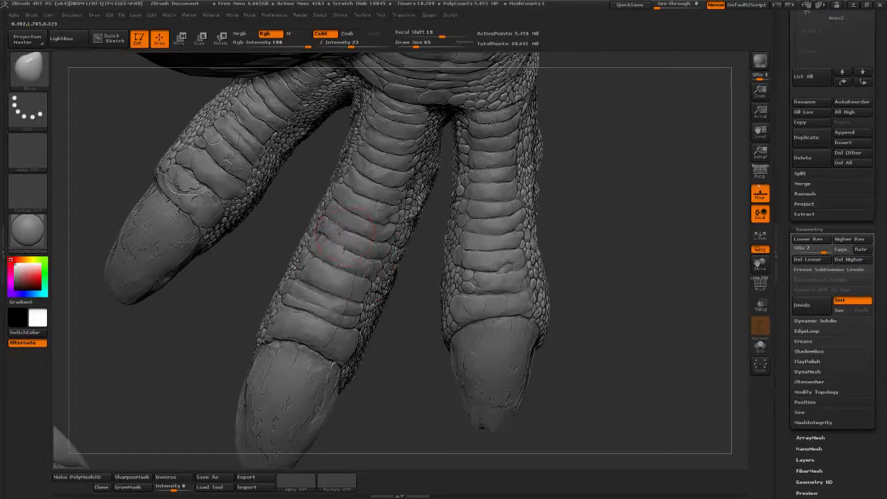
{"action": "left_click_drag", "start_coordinate": [635, 233], "coordinate": [584, 137], "text": "alt"}
Adjust the middle toe near its claw with the Move brush at draw size 148, finishing with the draw size at 45
{"action": "left_click", "coordinate": [424, 44]}
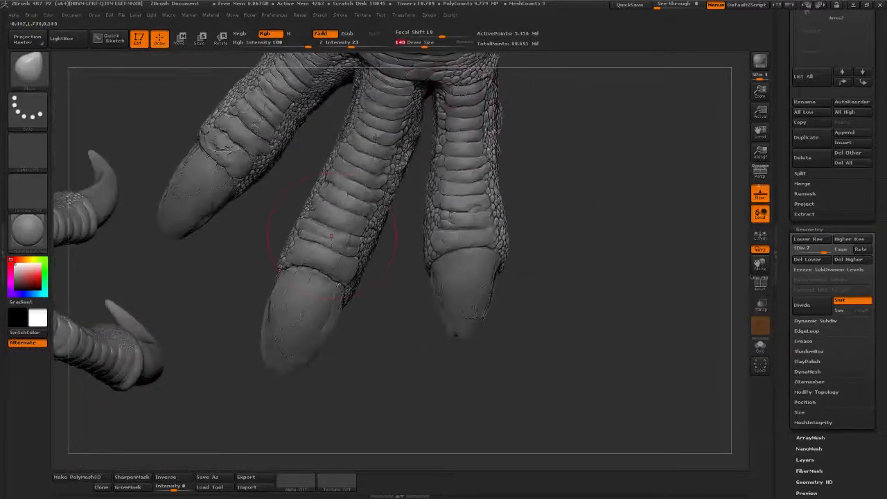
{"action": "mouse_move", "coordinate": [332, 237]}
{"action": "left_mouse_down"}
{"action": "mouse_move", "coordinate": [328, 267]}
{"action": "mouse_move", "coordinate": [338, 275]}
{"action": "left_mouse_up"}
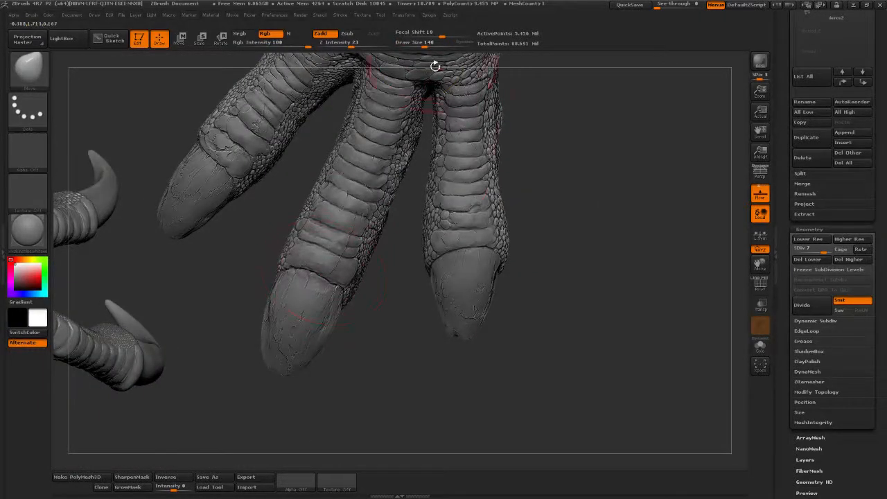
{"action": "left_click", "coordinate": [421, 46]}
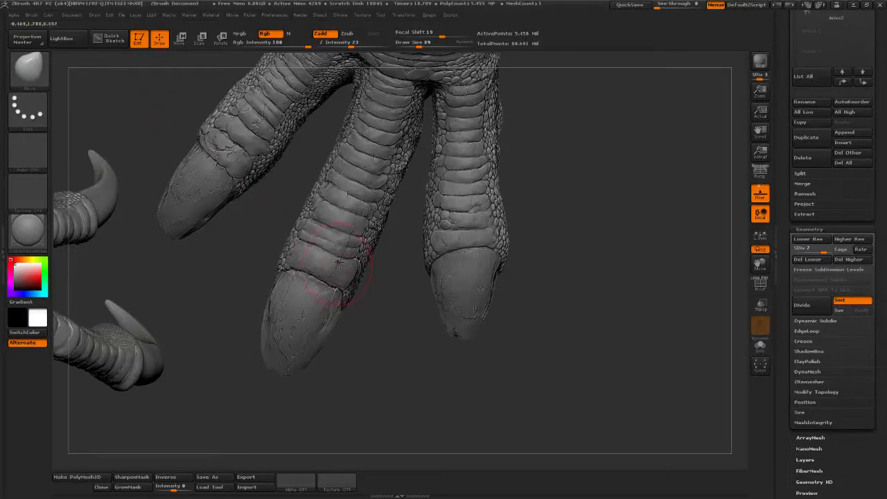
{"action": "left_click", "coordinate": [416, 44]}
{"action": "left_click", "coordinate": [413, 44]}
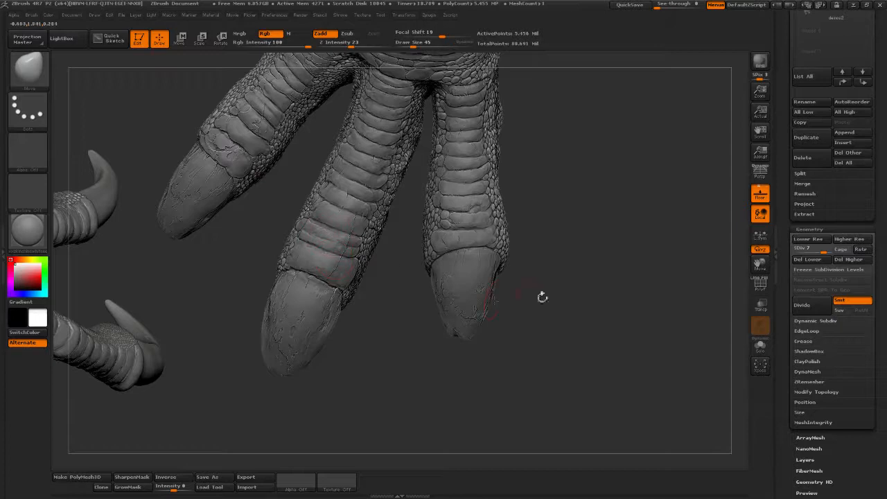
{"action": "mouse_move", "coordinate": [542, 297]}
{"action": "left_mouse_down"}
{"action": "mouse_move", "coordinate": [458, 295]}
{"action": "mouse_move", "coordinate": [568, 291]}
{"action": "mouse_move", "coordinate": [570, 312]}
{"action": "mouse_move", "coordinate": [603, 307]}
{"action": "mouse_move", "coordinate": [555, 312]}
{"action": "mouse_move", "coordinate": [555, 351]}
{"action": "mouse_move", "coordinate": [493, 340]}
{"action": "mouse_move", "coordinate": [534, 305]}
{"action": "left_mouse_up"}
Save the posed model with all its subtools as a tool file
{"action": "left_click_drag", "start_coordinate": [626, 140], "coordinate": [592, 251], "text": "alt"}
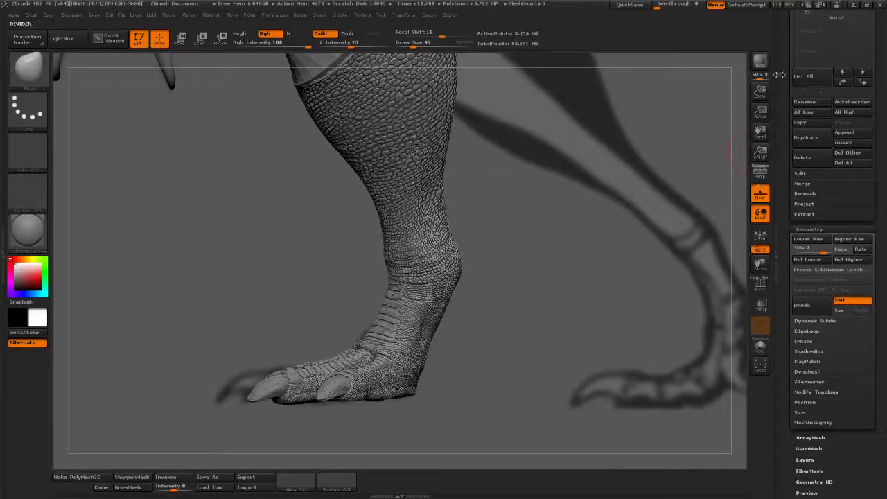
{"action": "left_click_drag", "start_coordinate": [786, 72], "coordinate": [786, 427]}
{"action": "left_click", "coordinate": [849, 32]}
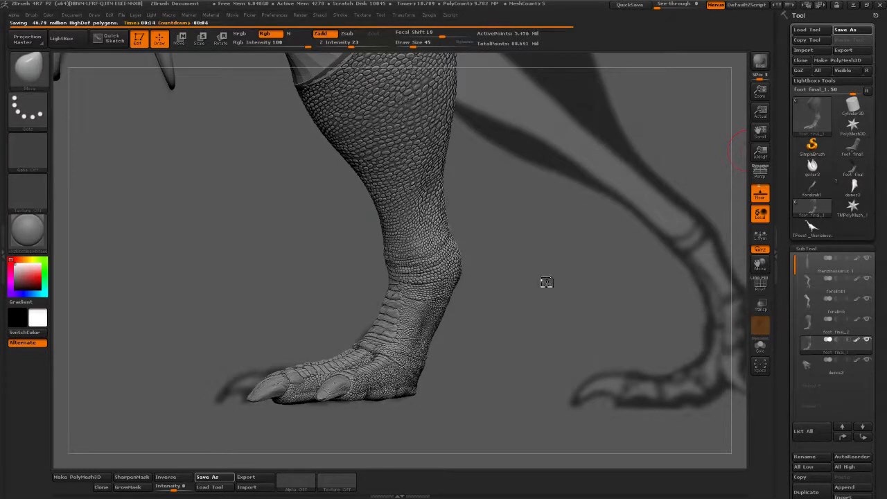
Select the temporary low-resolution TPose mesh tool and delete it
{"action": "left_click", "coordinate": [813, 229]}
{"action": "scroll", "coordinate": [797, 333], "scroll_direction": "down", "scroll_amount": 5}
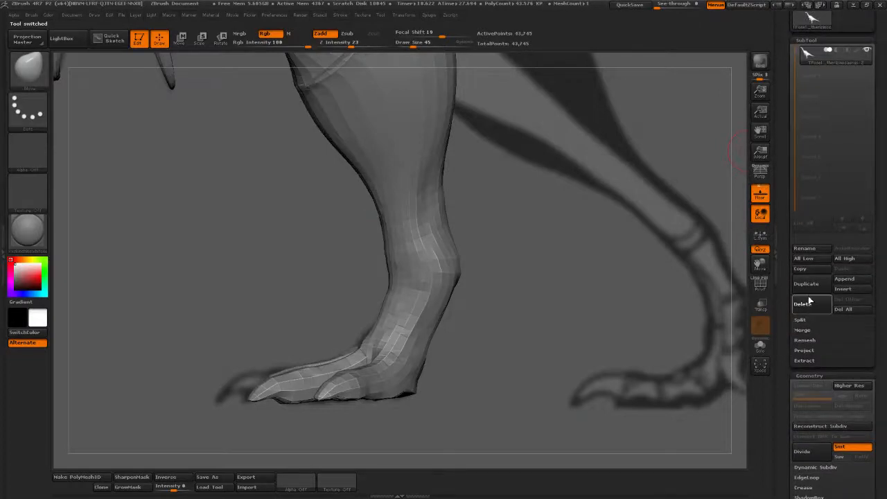
{"action": "left_click", "coordinate": [804, 303]}
{"action": "left_click", "coordinate": [712, 316]}
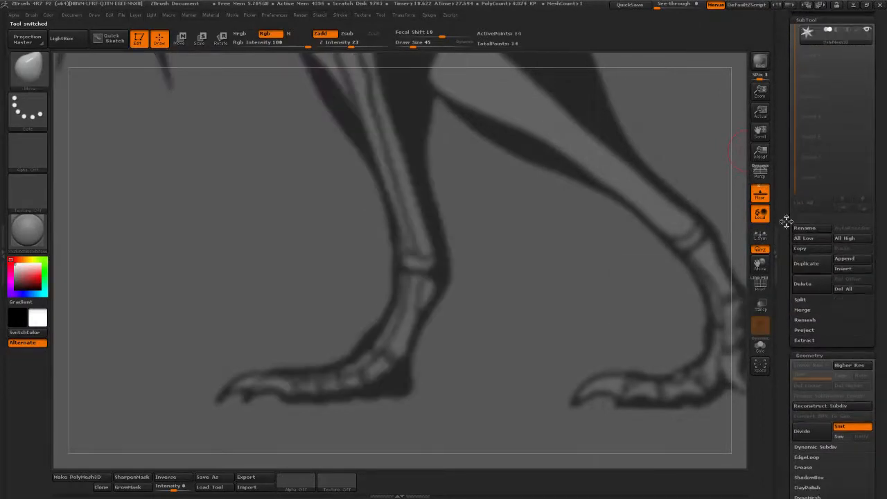
Delete all subtools of the old deinos3 tool, including its detailed foot
{"action": "left_click_drag", "start_coordinate": [785, 223], "coordinate": [779, 304]}
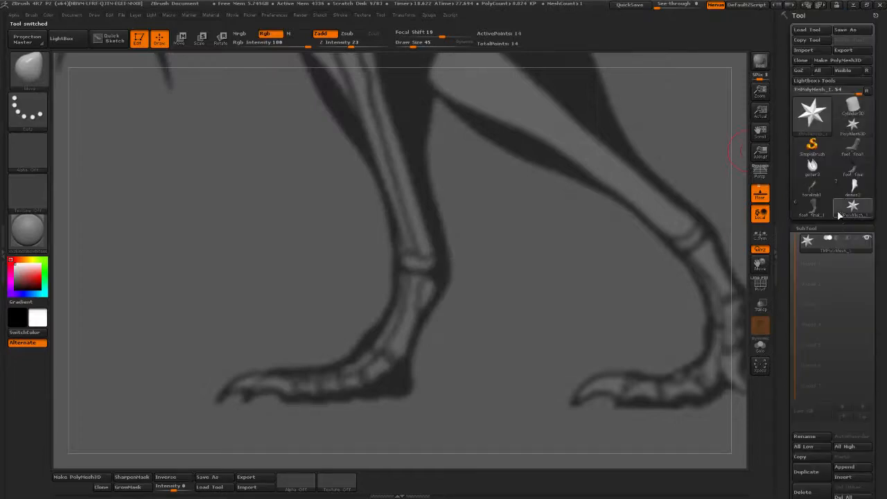
{"action": "left_click", "coordinate": [853, 193]}
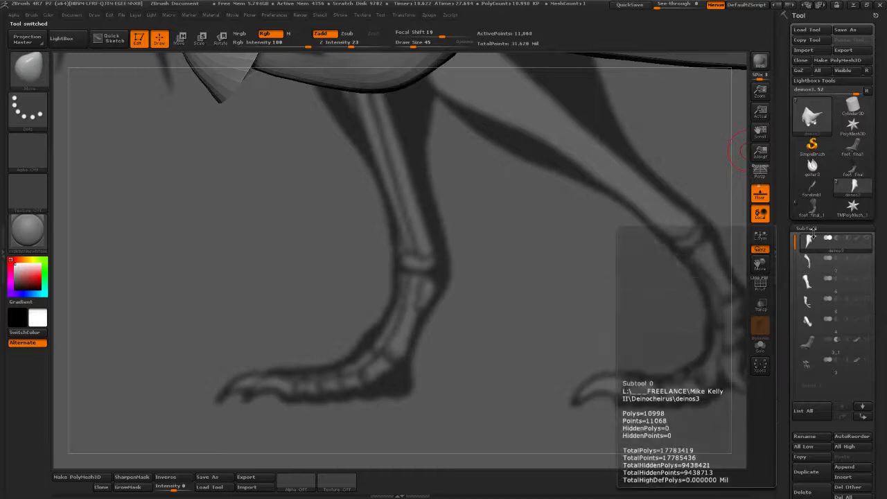
{"action": "left_click", "coordinate": [815, 214]}
{"action": "left_click", "coordinate": [854, 185]}
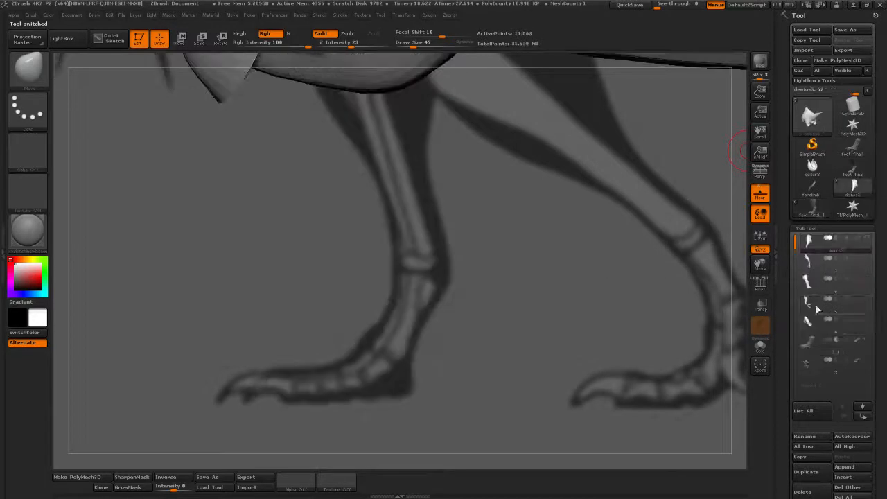
{"action": "left_click_drag", "start_coordinate": [788, 356], "coordinate": [788, 298]}
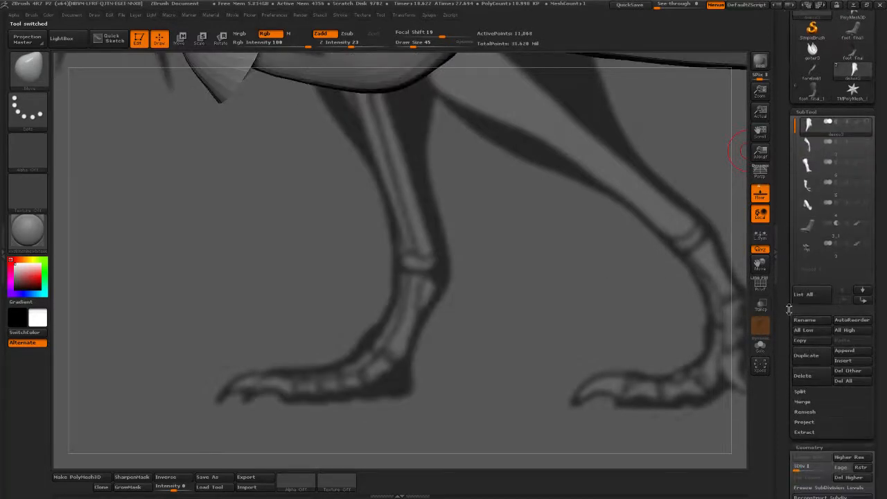
{"action": "left_click", "coordinate": [802, 377]}
{"action": "left_click", "coordinate": [761, 395]}
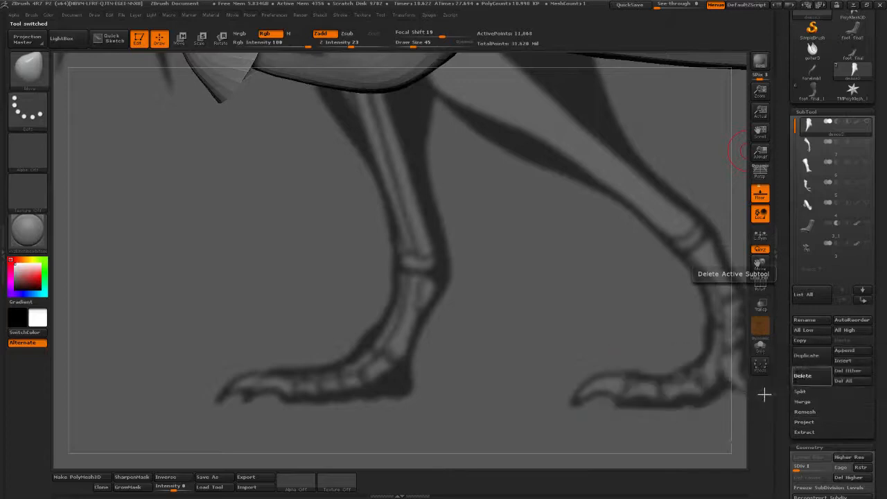
{"action": "left_click", "coordinate": [799, 377]}
{"action": "left_click", "coordinate": [799, 377]}
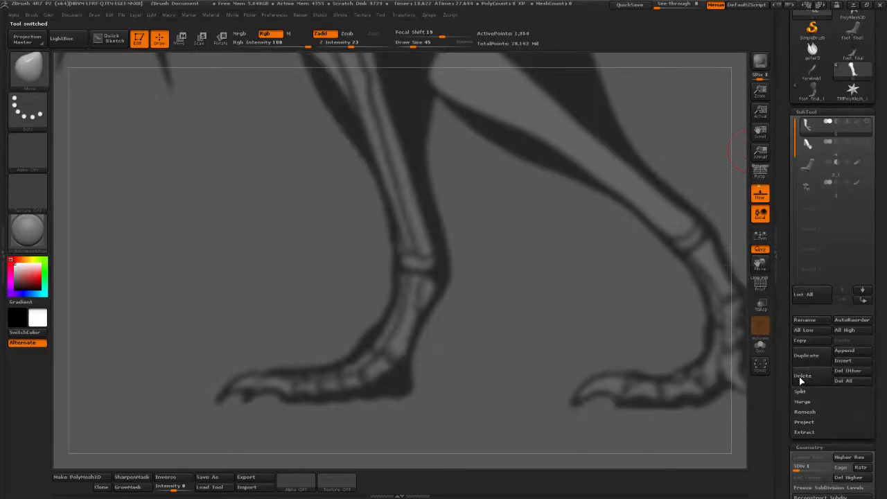
{"action": "left_click", "coordinate": [799, 376]}
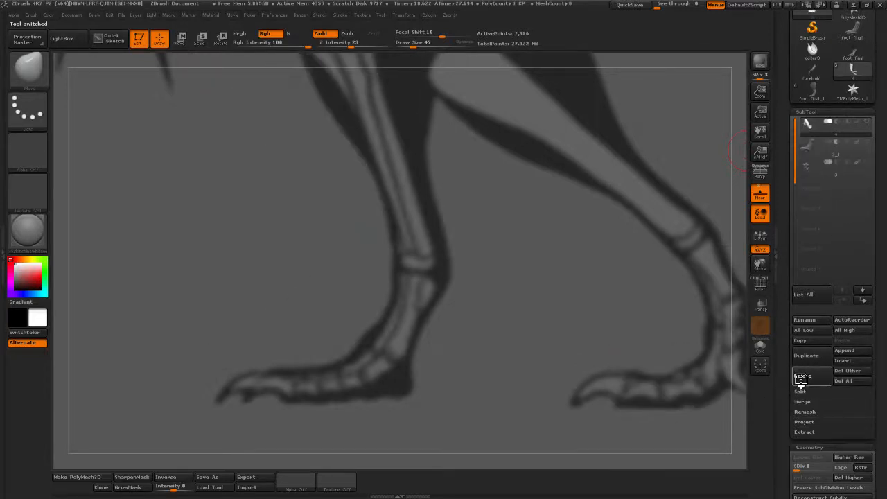
{"action": "left_click", "coordinate": [802, 377]}
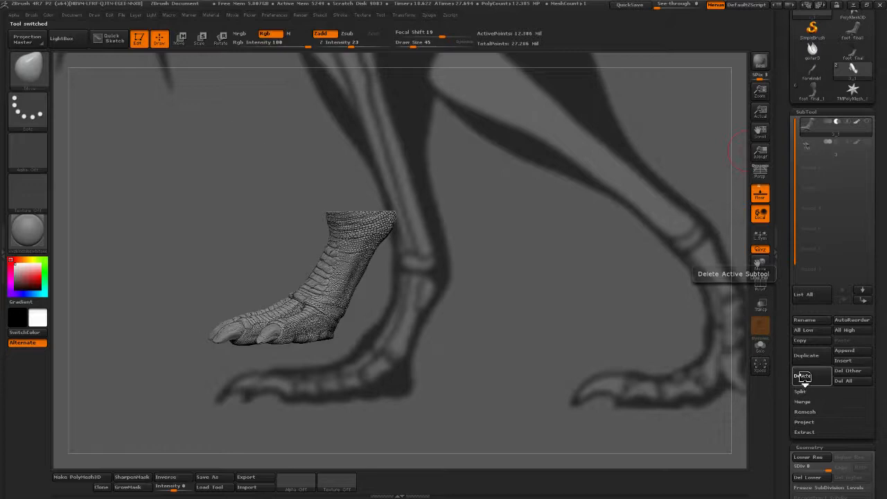
{"action": "left_click", "coordinate": [802, 376]}
{"action": "left_click", "coordinate": [803, 376]}
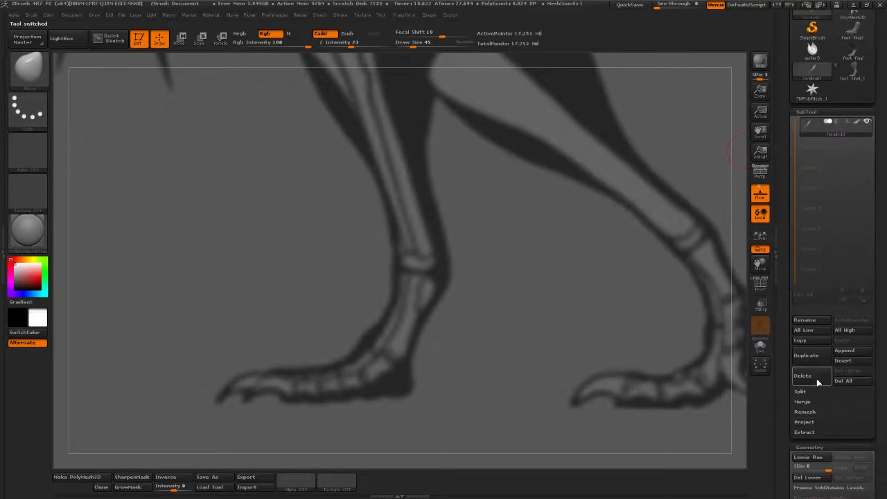
Delete the leftover forelimb1, foot final and other spare single-mesh tools, and reopen the foot final_1 dinosaur model
{"action": "left_click", "coordinate": [817, 377]}
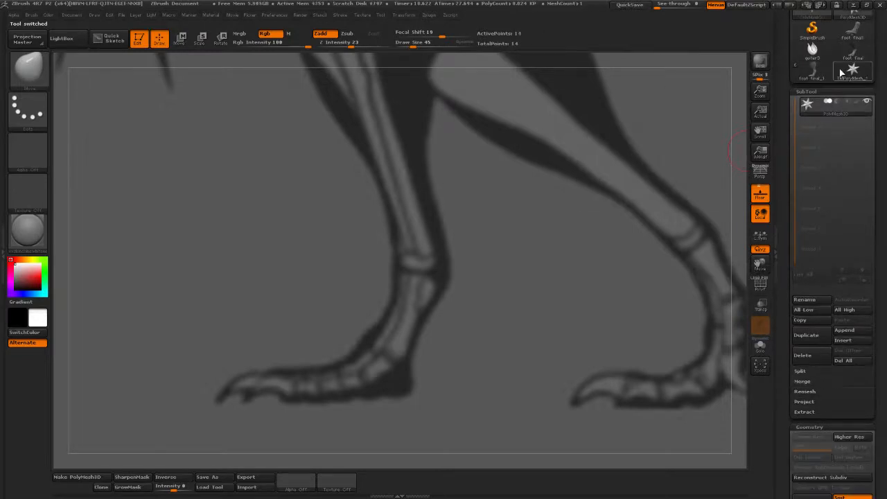
{"action": "left_click", "coordinate": [804, 355]}
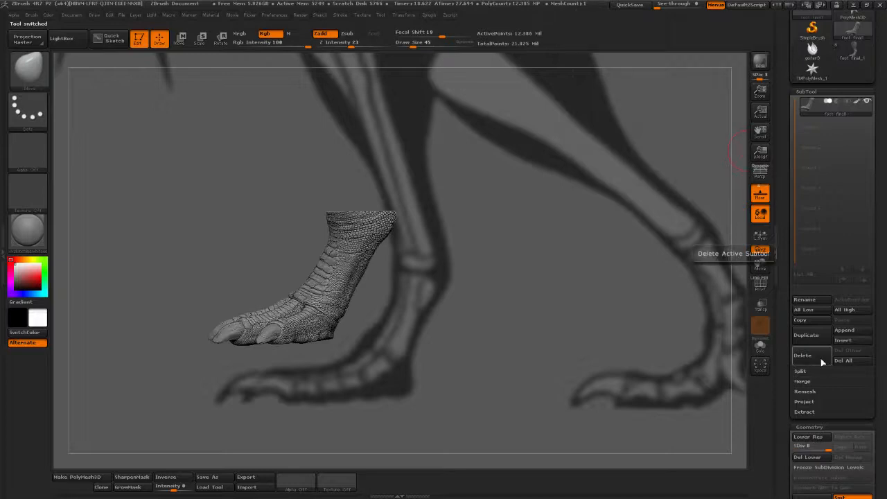
{"action": "left_click", "coordinate": [821, 358]}
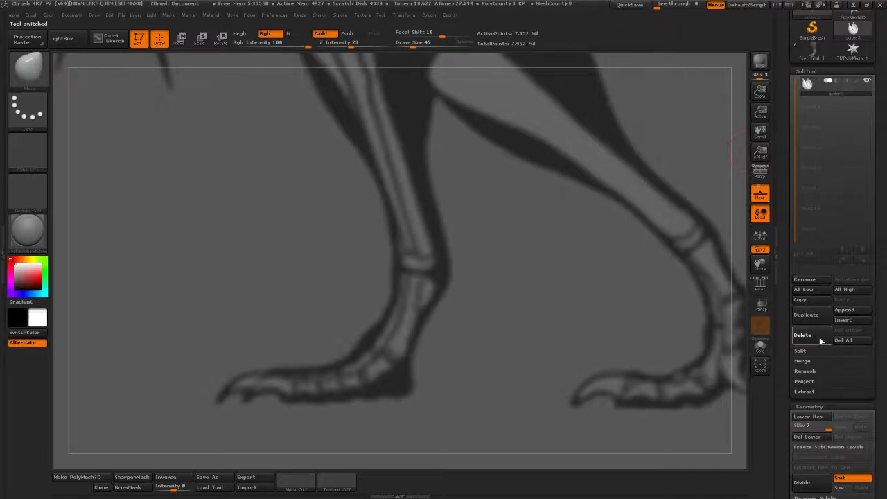
{"action": "left_click", "coordinate": [819, 337]}
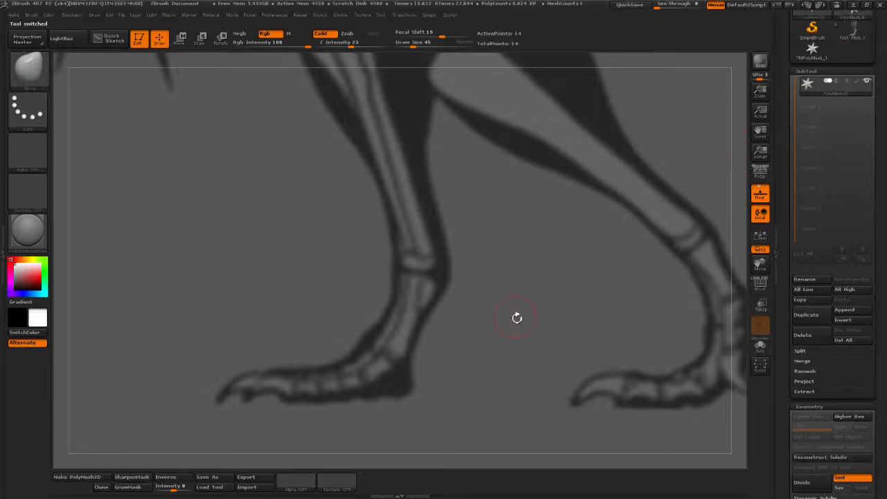
{"action": "left_click_drag", "start_coordinate": [683, 378], "coordinate": [551, 437], "text": "alt"}
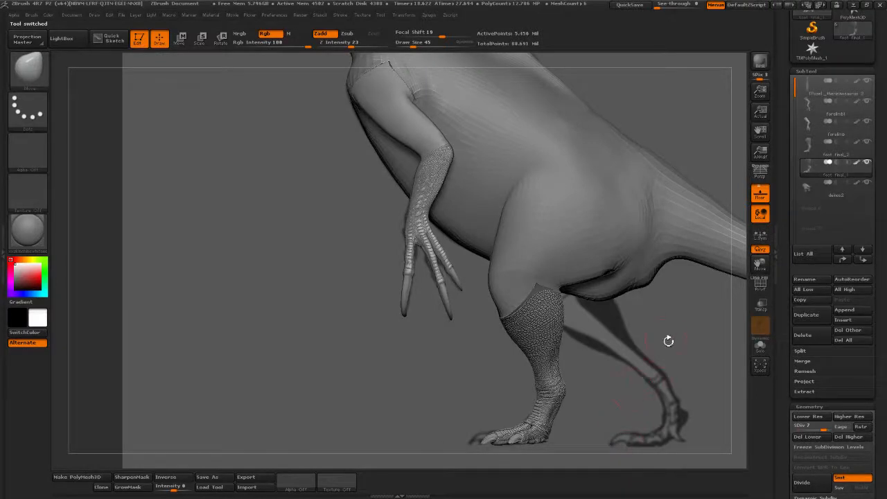
Examine the posed dinosaur's head, neck and whole body from both sides and the front
{"action": "left_click_drag", "start_coordinate": [668, 341], "coordinate": [670, 466], "text": "alt"}
{"action": "left_click_drag", "start_coordinate": [570, 157], "coordinate": [608, 388], "text": "alt"}
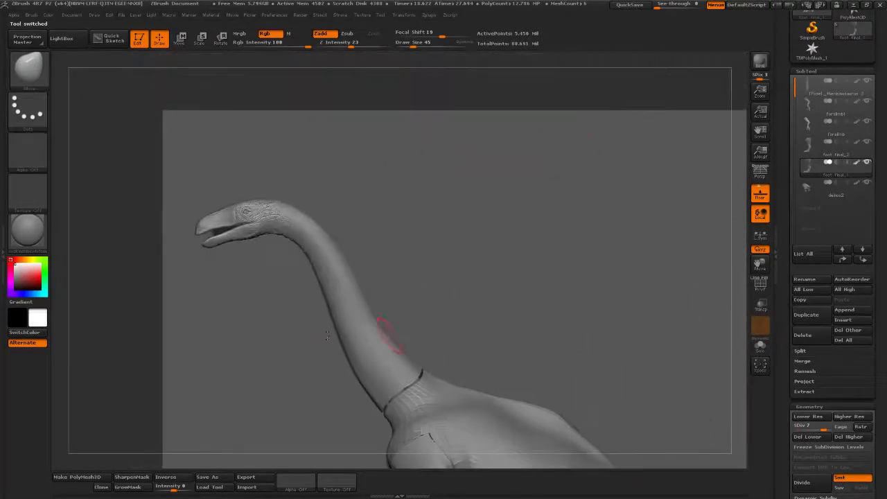
{"action": "left_click_drag", "start_coordinate": [467, 284], "coordinate": [287, 354]}
{"action": "left_click_drag", "start_coordinate": [372, 377], "coordinate": [409, 394]}
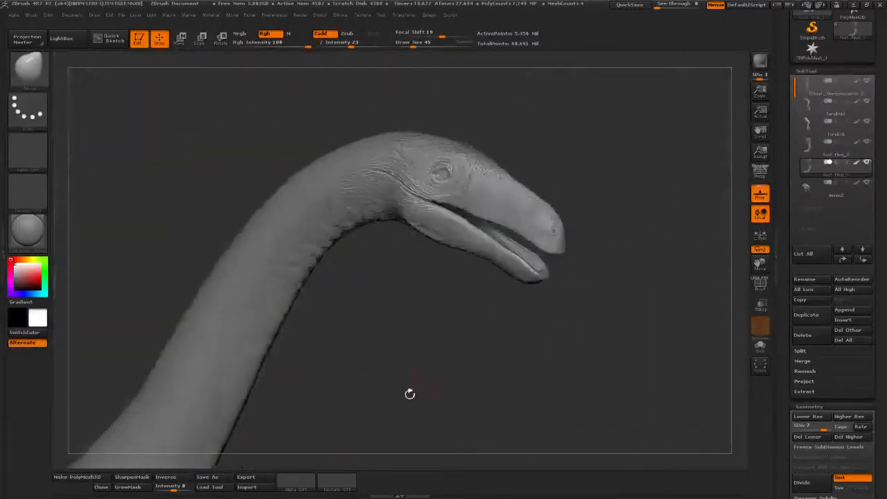
{"action": "left_click_drag", "start_coordinate": [426, 313], "coordinate": [401, 382]}
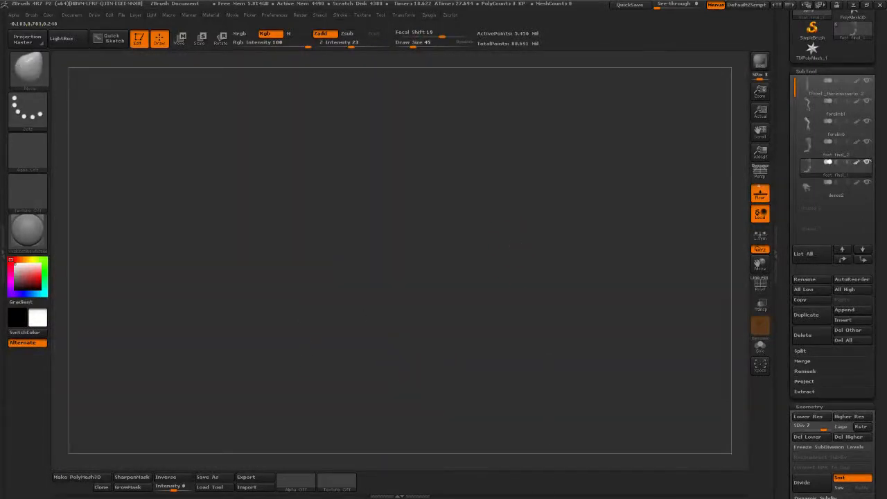
{"action": "key", "text": "f"}
{"action": "left_click_drag", "start_coordinate": [551, 267], "coordinate": [461, 297], "text": "shift"}
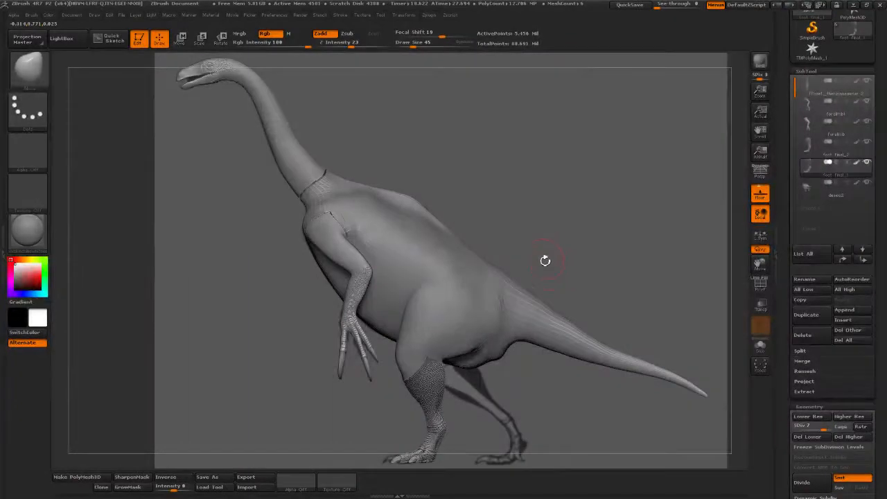
{"action": "left_click_drag", "start_coordinate": [493, 188], "coordinate": [492, 176], "text": "alt"}
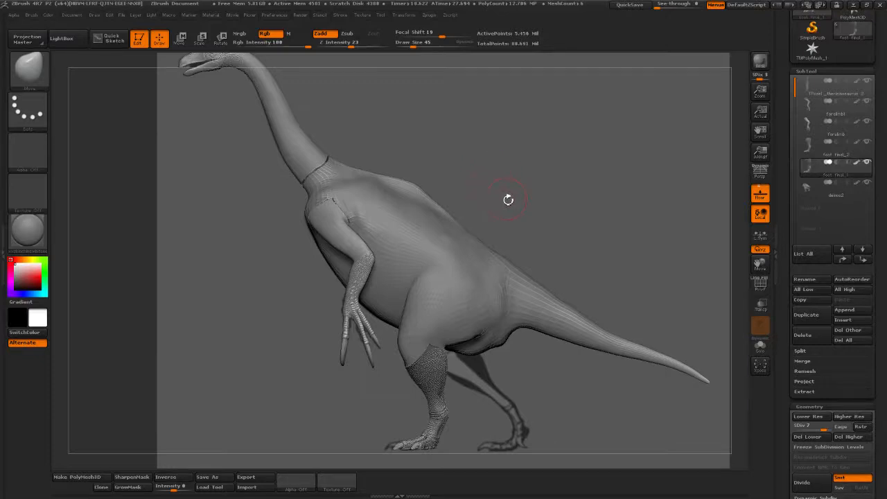
{"action": "left_click_drag", "start_coordinate": [541, 221], "coordinate": [534, 126], "text": "alt"}
{"action": "left_click_drag", "start_coordinate": [568, 345], "coordinate": [592, 377]}
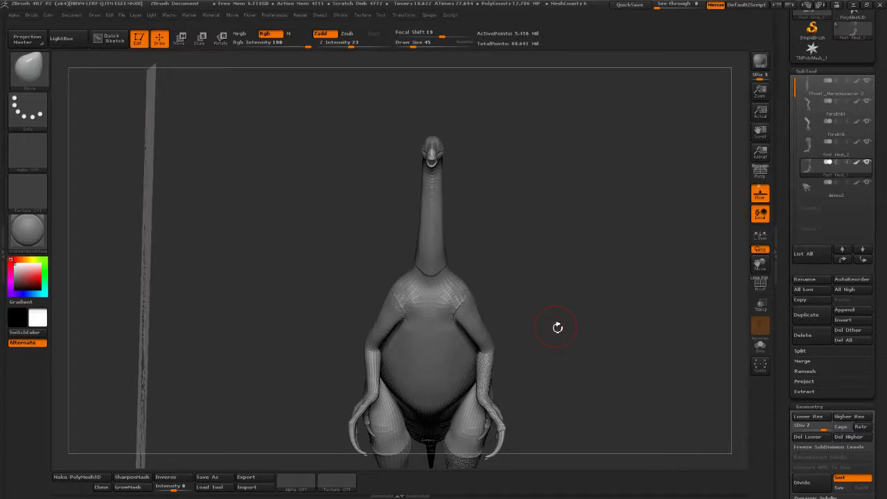
{"action": "left_click_drag", "start_coordinate": [548, 314], "coordinate": [591, 325]}
{"action": "left_click_drag", "start_coordinate": [592, 294], "coordinate": [510, 196], "text": "alt"}
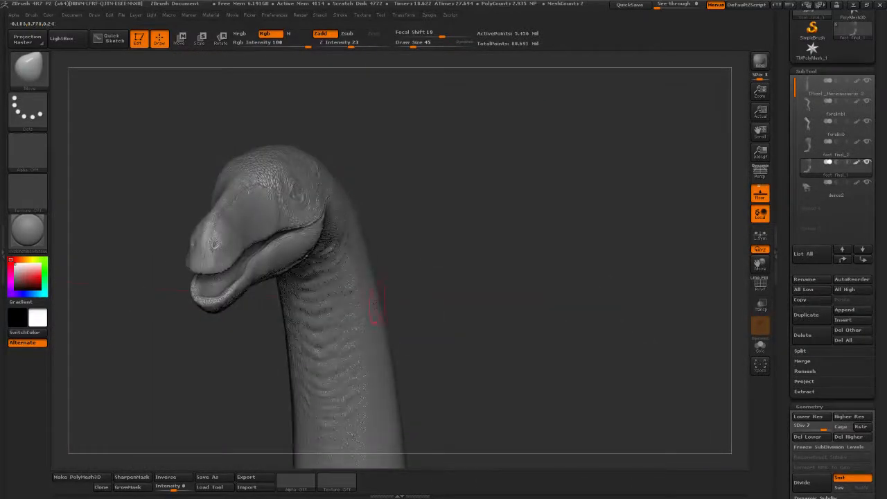
Select the TPose therizinosaurus body subtool and inspect the head's scales, eye, beak and throat from both sides
{"action": "left_click", "coordinate": [381, 302], "text": "alt"}
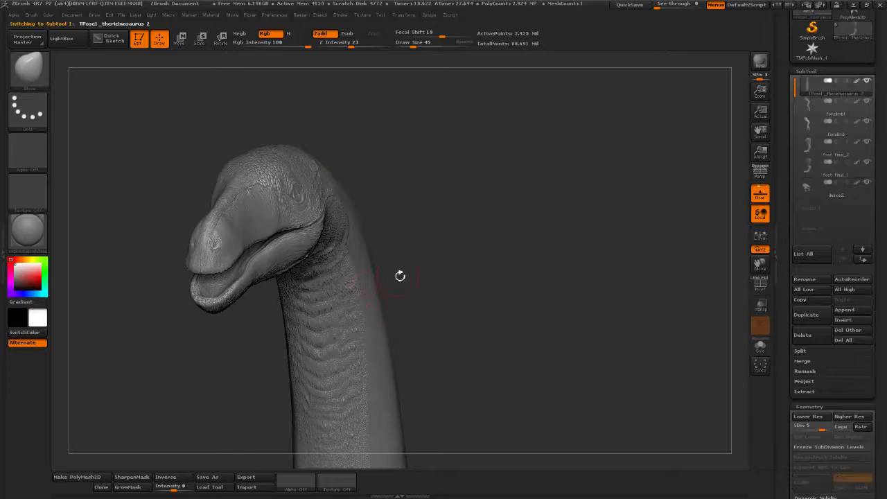
{"action": "left_click_drag", "start_coordinate": [400, 275], "coordinate": [266, 401]}
{"action": "mouse_move", "coordinate": [203, 382]}
{"action": "left_mouse_down", "text": "alt"}
{"action": "mouse_move", "coordinate": [269, 456]}
{"action": "mouse_move", "coordinate": [253, 439]}
{"action": "left_mouse_up", "text": "alt"}
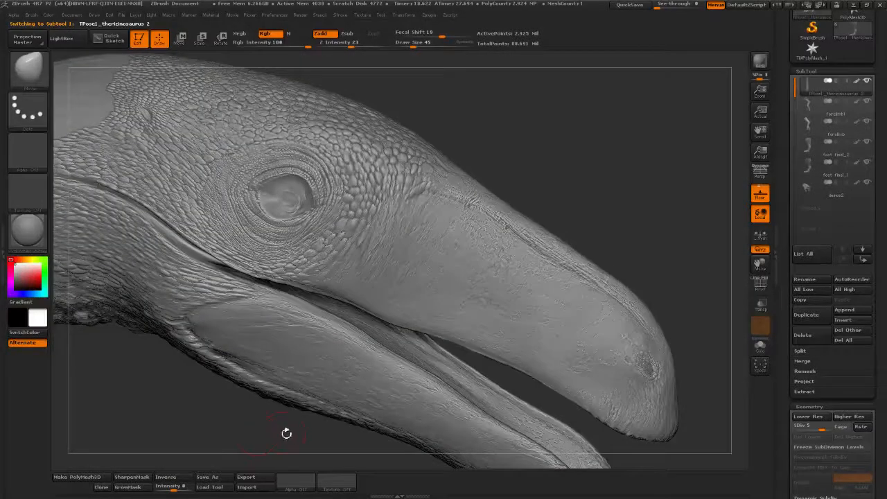
{"action": "left_click_drag", "start_coordinate": [300, 444], "coordinate": [301, 379]}
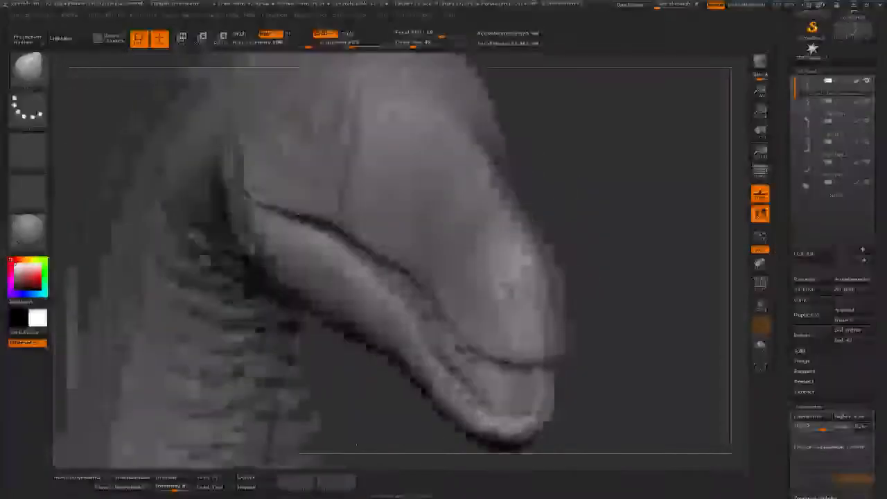
{"action": "left_click_drag", "start_coordinate": [388, 454], "coordinate": [466, 457]}
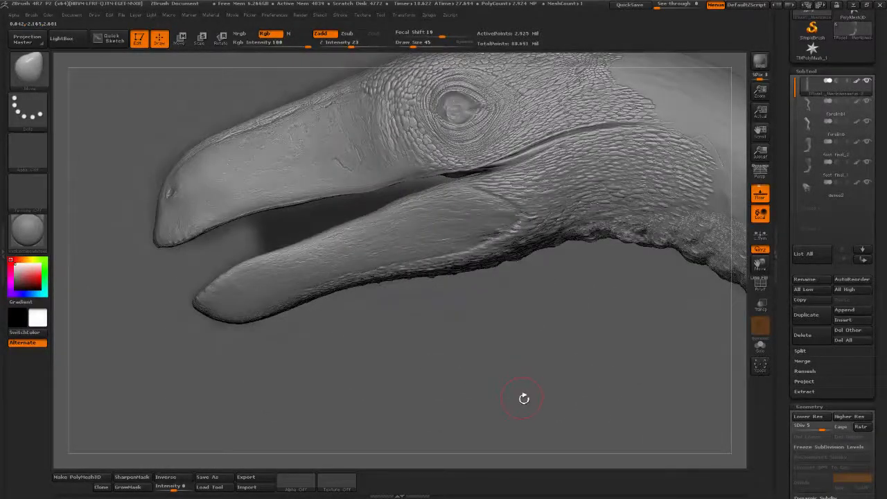
{"action": "mouse_move", "coordinate": [571, 397]}
{"action": "left_mouse_down", "text": "alt"}
{"action": "mouse_move", "coordinate": [496, 284]}
{"action": "mouse_move", "coordinate": [390, 300]}
{"action": "left_mouse_up", "text": "alt"}
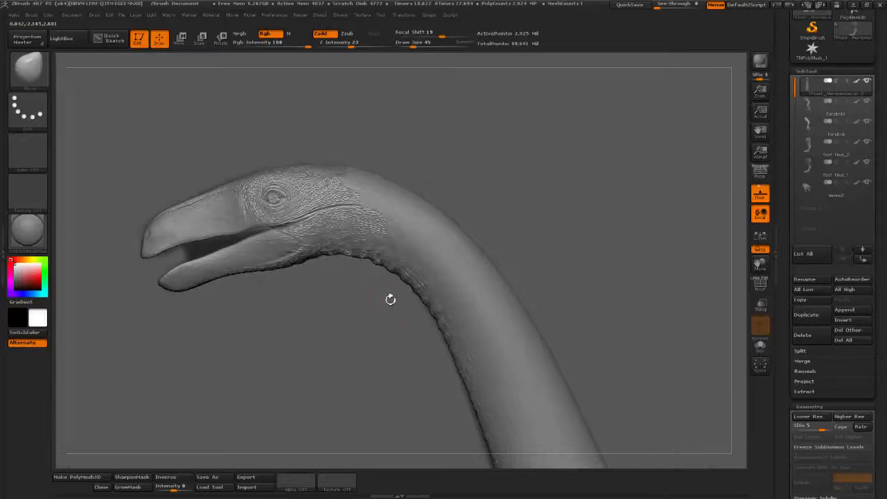
{"action": "left_click_drag", "start_coordinate": [342, 316], "coordinate": [375, 367], "text": "alt"}
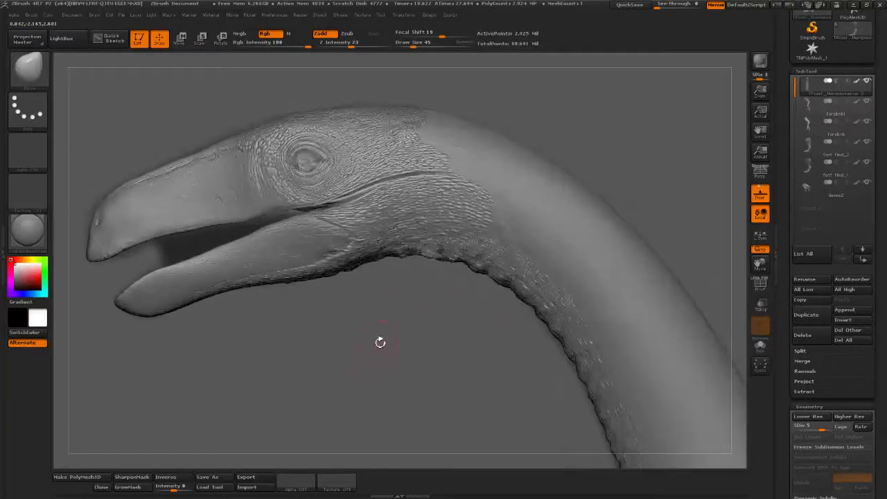
Show the polygon wireframe and lower the body subtool to subdivision level 1
{"action": "left_click", "coordinate": [760, 287]}
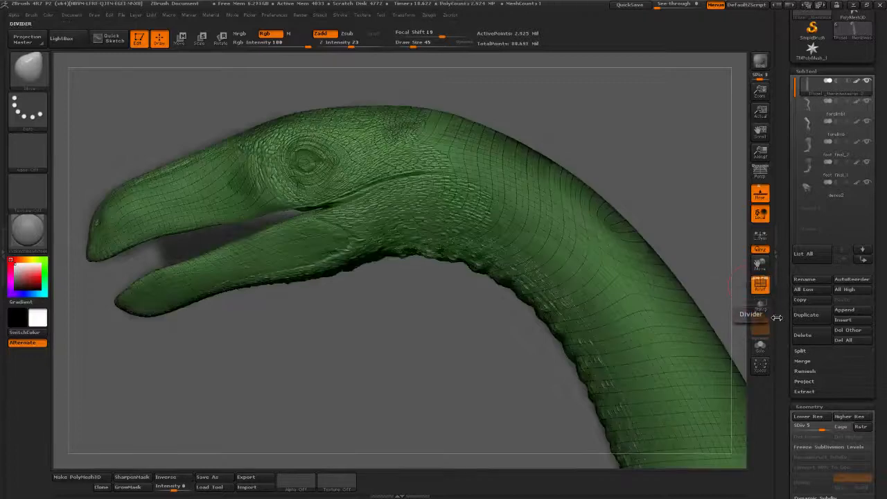
{"action": "scroll", "coordinate": [811, 305], "scroll_direction": "down", "scroll_amount": 5}
{"action": "left_click_drag", "start_coordinate": [812, 295], "coordinate": [787, 309]}
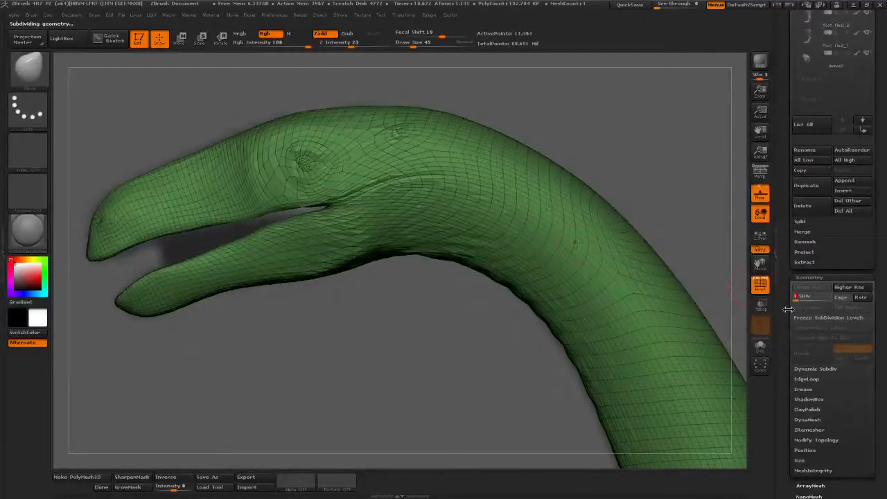
Reshape and smooth the cheek area behind the jaw with a brush at draw size 136, undoing the stray neck stroke
{"action": "left_click", "coordinate": [29, 68]}
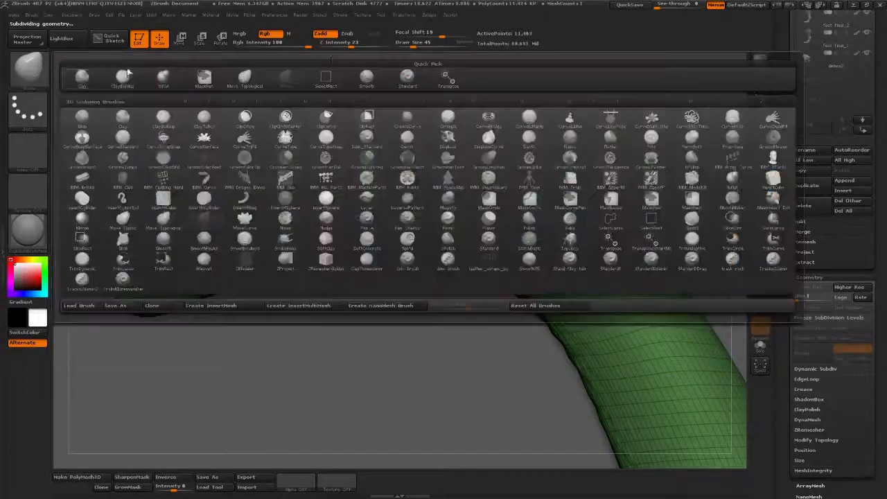
{"action": "left_click", "coordinate": [406, 83]}
{"action": "mouse_move", "coordinate": [416, 45]}
{"action": "left_mouse_down"}
{"action": "mouse_move", "coordinate": [454, 35]}
{"action": "mouse_move", "coordinate": [424, 45]}
{"action": "left_mouse_up"}
{"action": "mouse_move", "coordinate": [433, 182]}
{"action": "left_mouse_down"}
{"action": "mouse_move", "coordinate": [334, 215]}
{"action": "mouse_move", "coordinate": [368, 199]}
{"action": "mouse_move", "coordinate": [347, 194]}
{"action": "mouse_move", "coordinate": [430, 206]}
{"action": "mouse_move", "coordinate": [405, 189]}
{"action": "left_mouse_up"}
{"action": "left_click_drag", "start_coordinate": [445, 169], "coordinate": [503, 142]}
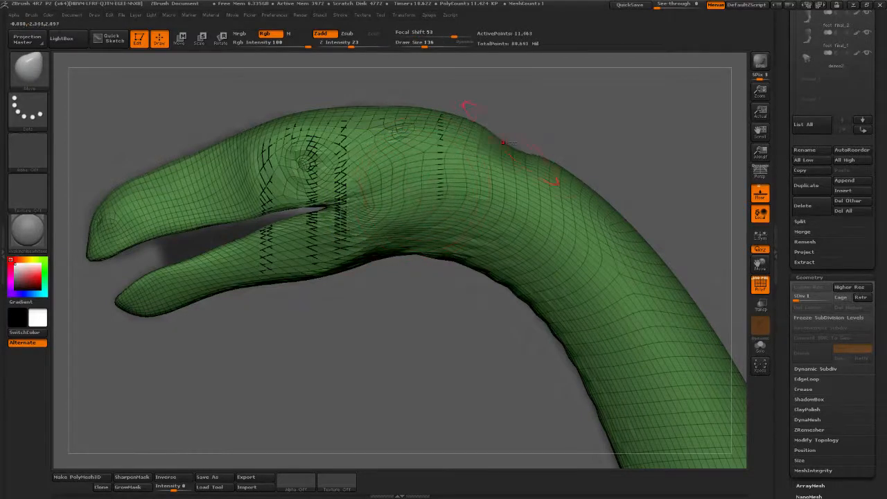
{"action": "key", "text": "ctrl+z"}
{"action": "left_click_drag", "start_coordinate": [714, 136], "coordinate": [605, 140], "text": "alt"}
{"action": "left_click_drag", "start_coordinate": [537, 199], "coordinate": [617, 249], "text": "alt"}
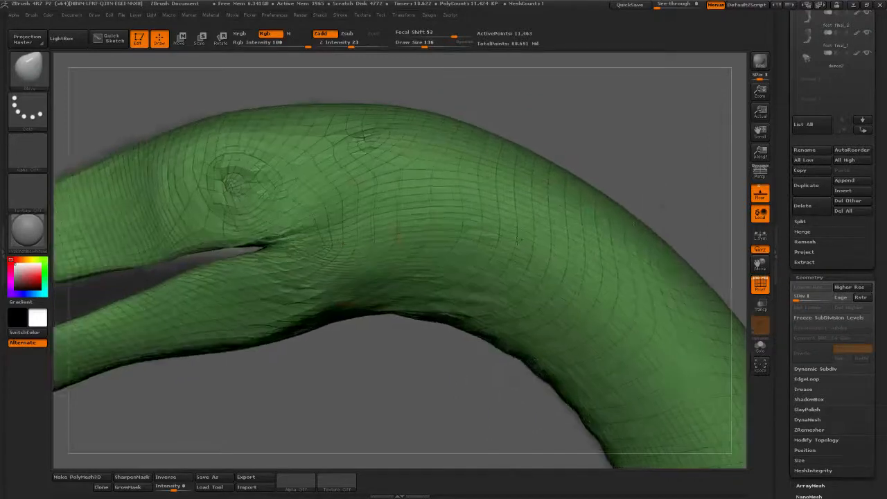
{"action": "mouse_move", "coordinate": [326, 248]}
{"action": "left_mouse_down"}
{"action": "mouse_move", "coordinate": [302, 248]}
{"action": "mouse_move", "coordinate": [366, 248]}
{"action": "left_mouse_up"}
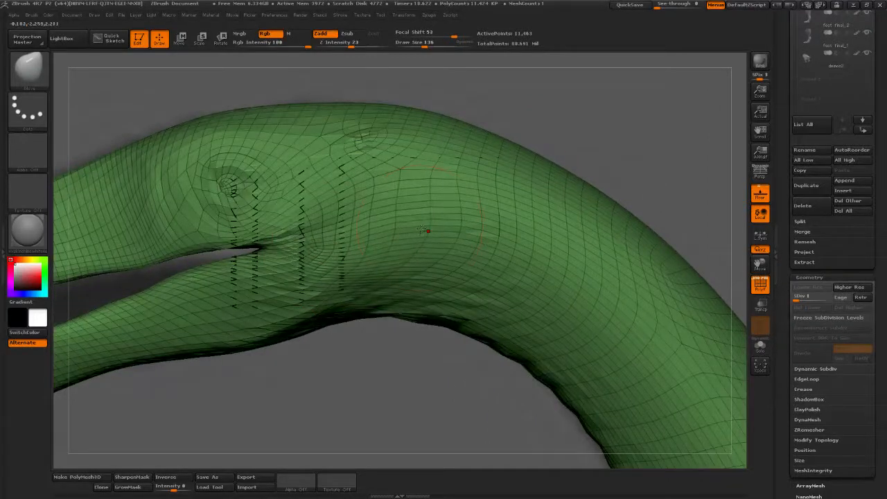
{"action": "left_click_drag", "start_coordinate": [421, 205], "coordinate": [450, 213], "text": "shift"}
{"action": "mouse_move", "coordinate": [369, 338]}
{"action": "left_mouse_down", "text": "alt"}
{"action": "mouse_move", "coordinate": [454, 321]}
{"action": "mouse_move", "coordinate": [444, 302]}
{"action": "left_mouse_up", "text": "alt"}
Reduce the draw size to 75, then reshape and smooth the low-resolution polygons around the eye
{"action": "left_click", "coordinate": [417, 45]}
{"action": "mouse_move", "coordinate": [437, 66]}
{"action": "left_mouse_down", "text": "alt"}
{"action": "mouse_move", "coordinate": [453, 112]}
{"action": "mouse_move", "coordinate": [452, 142]}
{"action": "left_mouse_up", "text": "alt"}
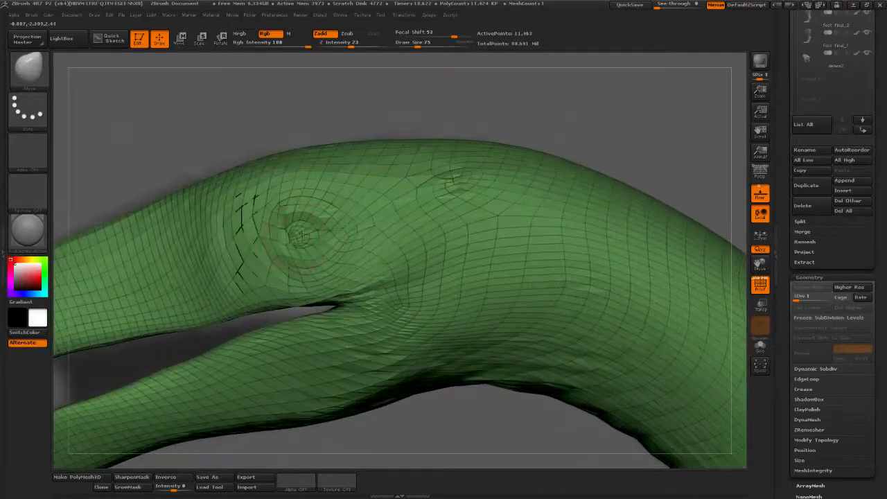
{"action": "mouse_move", "coordinate": [339, 115]}
{"action": "left_mouse_down", "text": "alt"}
{"action": "mouse_move", "coordinate": [436, 147]}
{"action": "mouse_move", "coordinate": [433, 201]}
{"action": "left_mouse_up", "text": "alt"}
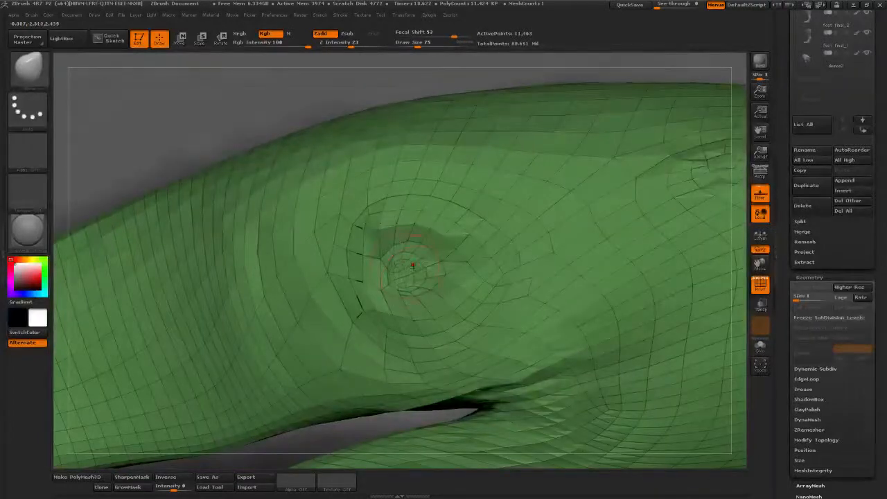
{"action": "mouse_move", "coordinate": [410, 275]}
{"action": "left_mouse_down", "text": "shift"}
{"action": "mouse_move", "coordinate": [404, 263]}
{"action": "mouse_move", "coordinate": [416, 264]}
{"action": "left_mouse_up", "text": "shift"}
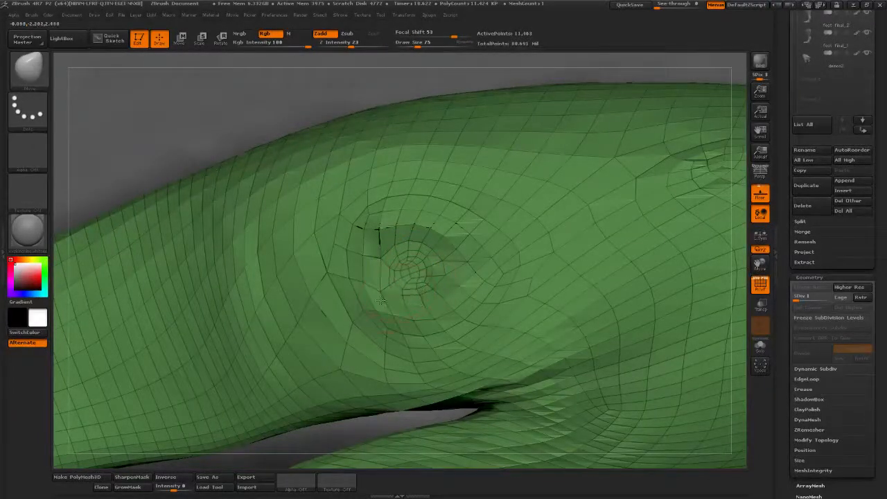
{"action": "left_click_drag", "start_coordinate": [355, 108], "coordinate": [380, 145], "text": "alt"}
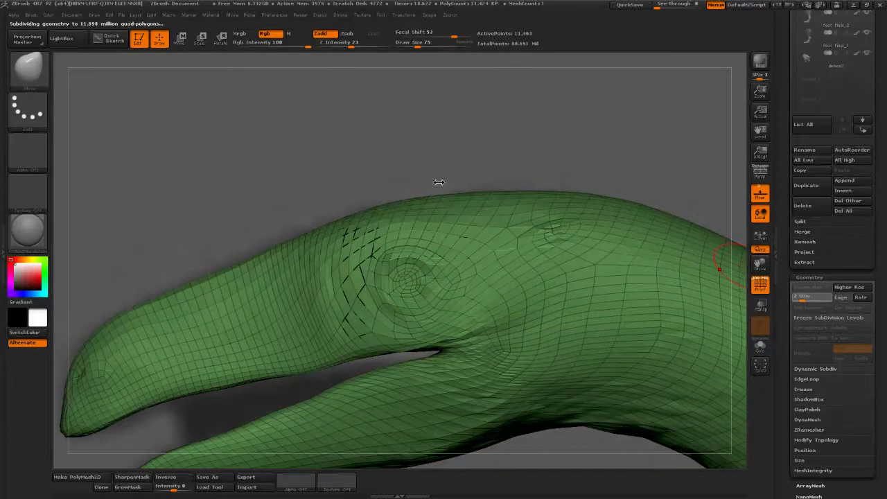
Raise the body subtool to subdivision level 2 and shape the eyeball and its surrounding socket
{"action": "key", "text": "d"}
{"action": "left_click_drag", "start_coordinate": [434, 208], "coordinate": [374, 239], "text": "alt"}
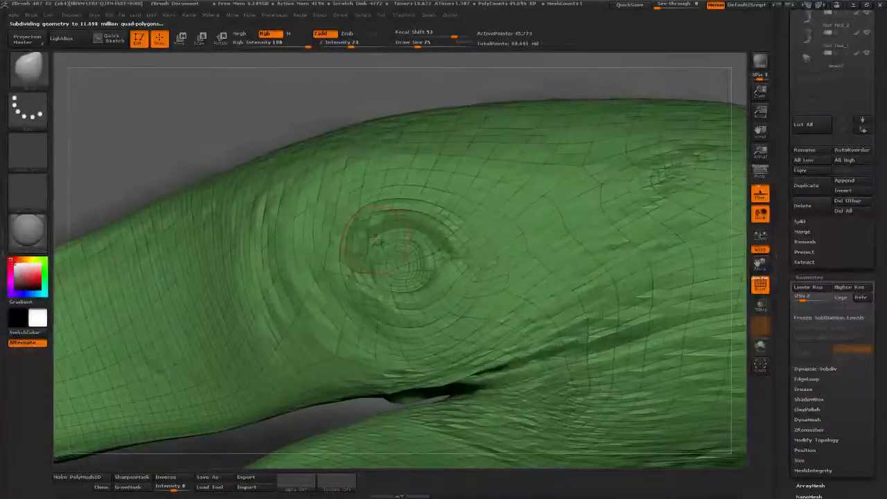
{"action": "left_click_drag", "start_coordinate": [393, 106], "coordinate": [385, 113]}
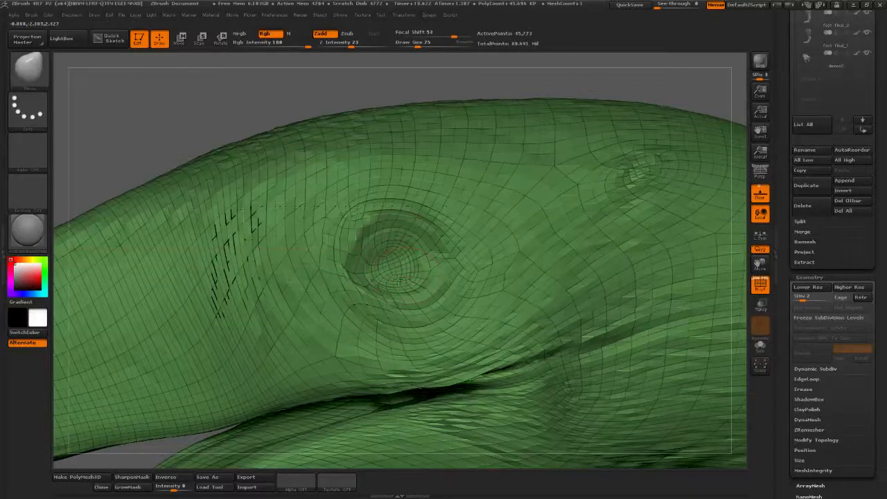
{"action": "mouse_move", "coordinate": [418, 265]}
{"action": "left_mouse_down"}
{"action": "mouse_move", "coordinate": [386, 247]}
{"action": "mouse_move", "coordinate": [382, 279]}
{"action": "left_mouse_up"}
{"action": "mouse_move", "coordinate": [374, 90]}
{"action": "left_mouse_down"}
{"action": "mouse_move", "coordinate": [532, 140]}
{"action": "mouse_move", "coordinate": [582, 138]}
{"action": "mouse_move", "coordinate": [555, 194]}
{"action": "mouse_move", "coordinate": [485, 125]}
{"action": "left_mouse_up"}
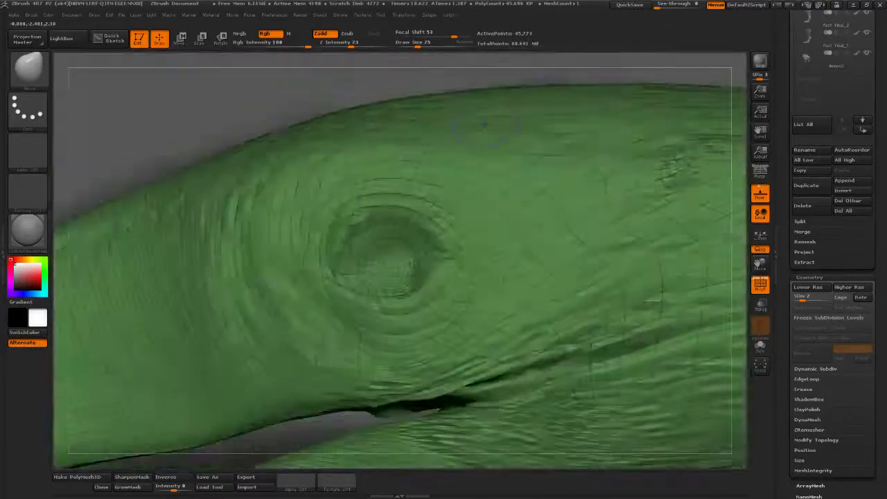
Isolate the eyelid rim with a painted mask and pull it outward from the head using Transpose Move
{"action": "left_click", "coordinate": [411, 45]}
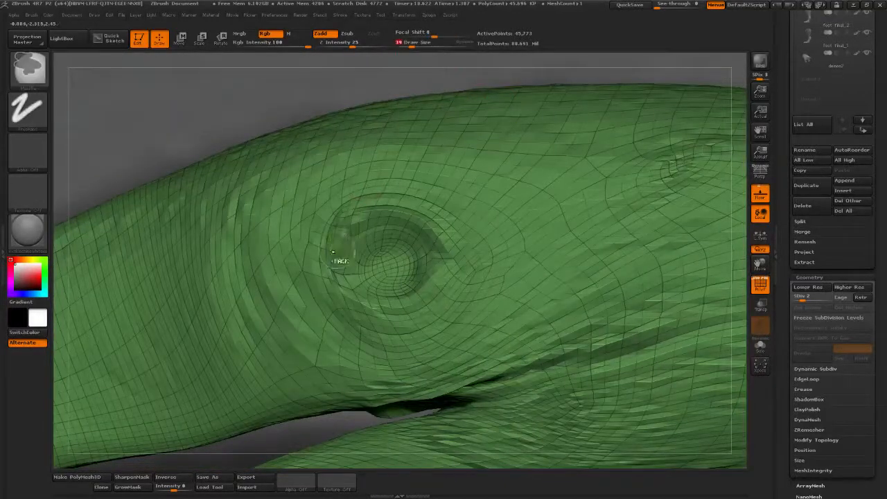
{"action": "mouse_move", "coordinate": [333, 253]}
{"action": "left_mouse_down", "text": "ctrl"}
{"action": "mouse_move", "coordinate": [371, 209]}
{"action": "mouse_move", "coordinate": [447, 250]}
{"action": "mouse_move", "coordinate": [336, 239]}
{"action": "mouse_move", "coordinate": [368, 303]}
{"action": "mouse_move", "coordinate": [333, 291]}
{"action": "mouse_move", "coordinate": [426, 301]}
{"action": "mouse_move", "coordinate": [432, 263]}
{"action": "mouse_move", "coordinate": [433, 281]}
{"action": "left_mouse_up", "text": "ctrl"}
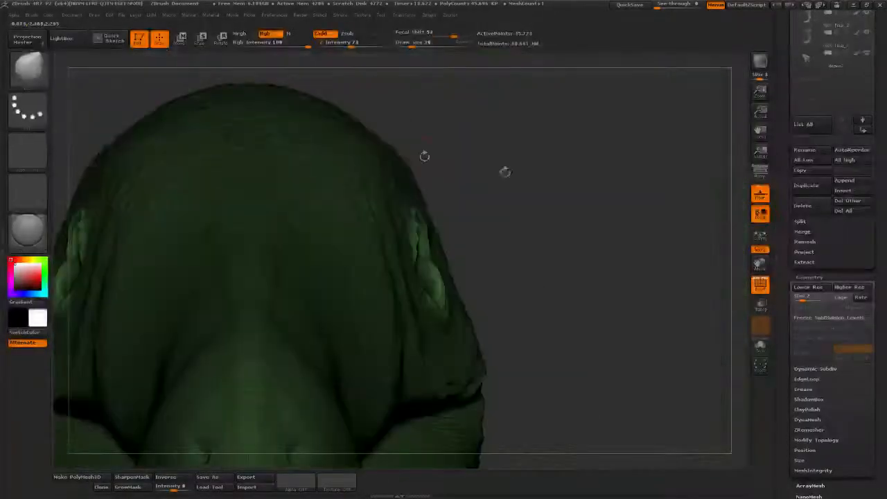
{"action": "left_click_drag", "start_coordinate": [543, 178], "coordinate": [271, 93]}
{"action": "left_click", "coordinate": [180, 39]}
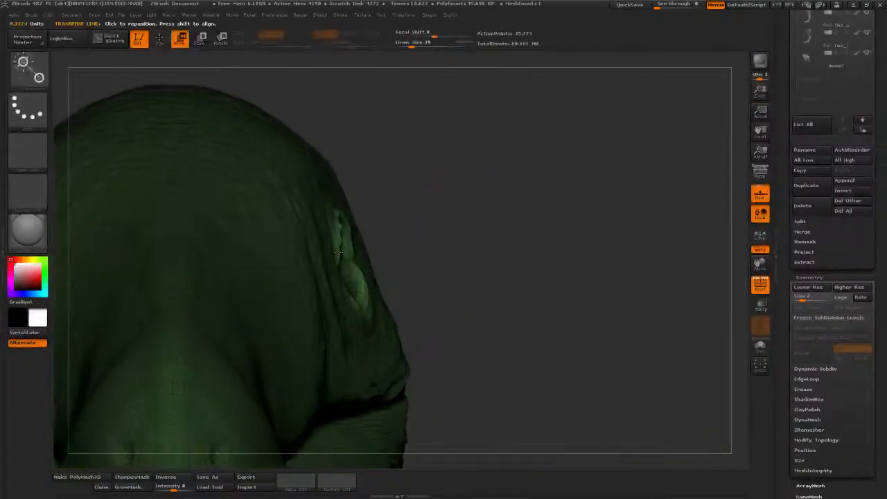
{"action": "mouse_move", "coordinate": [338, 261]}
{"action": "left_mouse_down", "text": "shift"}
{"action": "mouse_move", "coordinate": [415, 261]}
{"action": "mouse_move", "coordinate": [386, 261]}
{"action": "left_mouse_up", "text": "shift"}
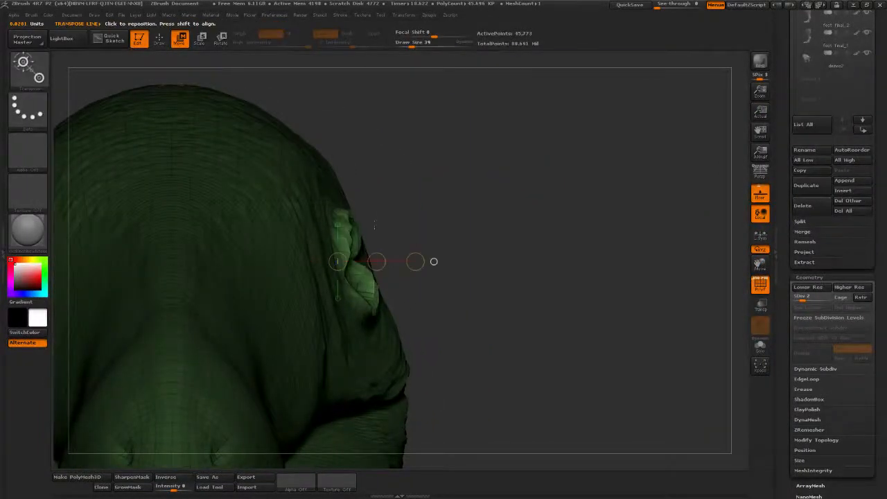
Mask off the eyeball and reshape the raised eyelids into an even ring around it
{"action": "mouse_move", "coordinate": [460, 355]}
{"action": "left_mouse_down", "text": "ctrl"}
{"action": "mouse_move", "coordinate": [340, 300]}
{"action": "mouse_move", "coordinate": [330, 284]}
{"action": "left_mouse_up", "text": "ctrl"}
{"action": "mouse_move", "coordinate": [431, 302]}
{"action": "left_mouse_down"}
{"action": "mouse_move", "coordinate": [475, 330]}
{"action": "mouse_move", "coordinate": [340, 267]}
{"action": "left_mouse_up"}
{"action": "left_click", "coordinate": [160, 39]}
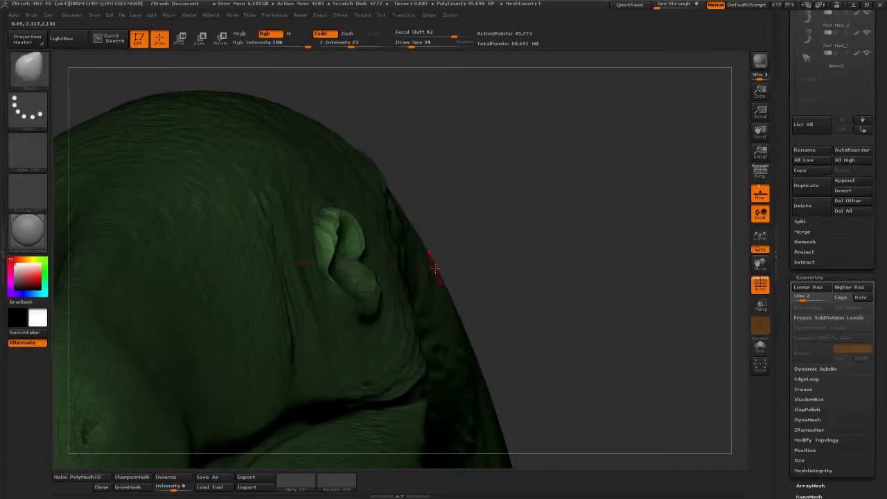
{"action": "left_click_drag", "start_coordinate": [436, 265], "coordinate": [312, 305]}
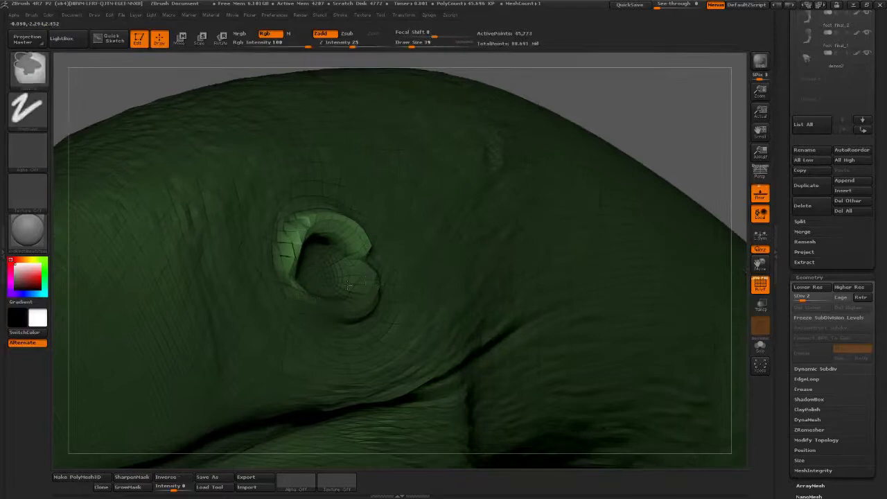
{"action": "right_click_drag", "start_coordinate": [350, 283], "coordinate": [320, 298], "text": "shift"}
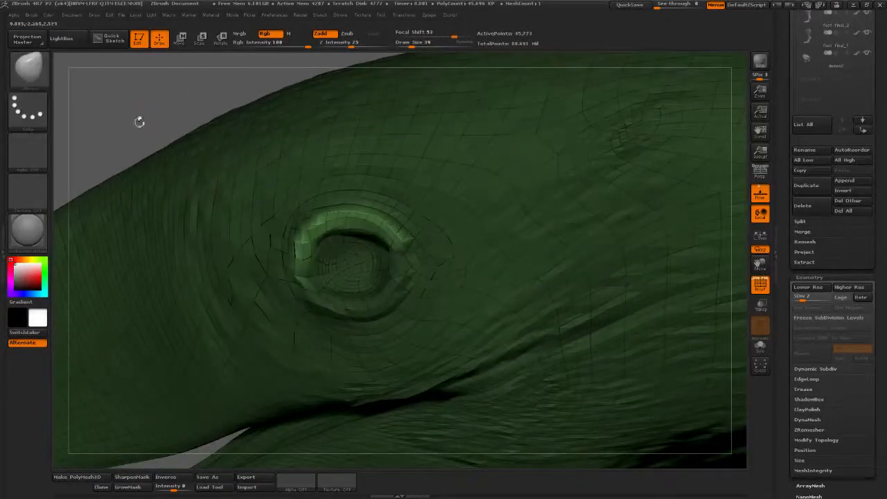
Angle the unmasked upper eyelid outward from the head with Transpose Rotate, working from the front view
{"action": "mouse_move", "coordinate": [139, 123]}
{"action": "left_mouse_down"}
{"action": "mouse_move", "coordinate": [413, 151]}
{"action": "mouse_move", "coordinate": [416, 178]}
{"action": "mouse_move", "coordinate": [420, 167]}
{"action": "left_mouse_up"}
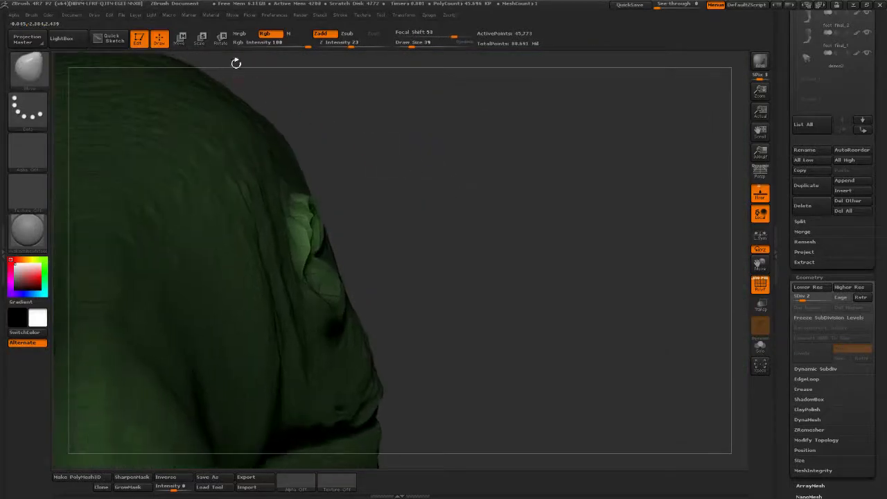
{"action": "key", "text": "r"}
{"action": "left_click_drag", "start_coordinate": [287, 284], "coordinate": [357, 285]}
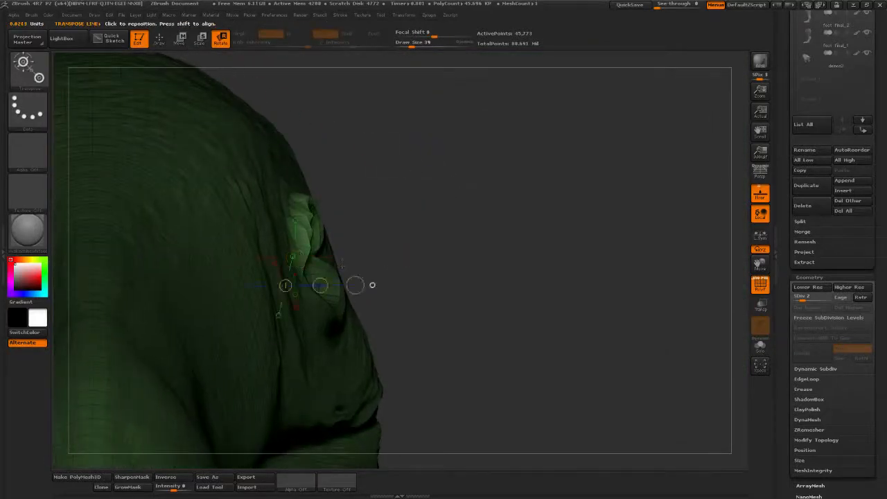
{"action": "right_click_drag", "start_coordinate": [402, 215], "coordinate": [385, 247]}
{"action": "left_click_drag", "start_coordinate": [250, 243], "coordinate": [309, 216]}
{"action": "left_click_drag", "start_coordinate": [289, 263], "coordinate": [373, 266]}
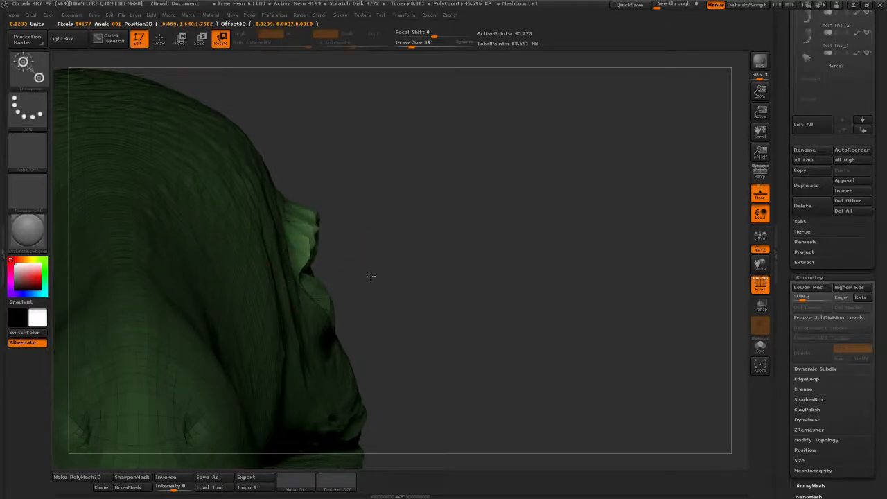
Set the draw size to 181, then smooth and reshape the rotated upper eyelid so it arches over the eyeball
{"action": "key", "text": "q"}
{"action": "left_click_drag", "start_coordinate": [439, 101], "coordinate": [439, 147]}
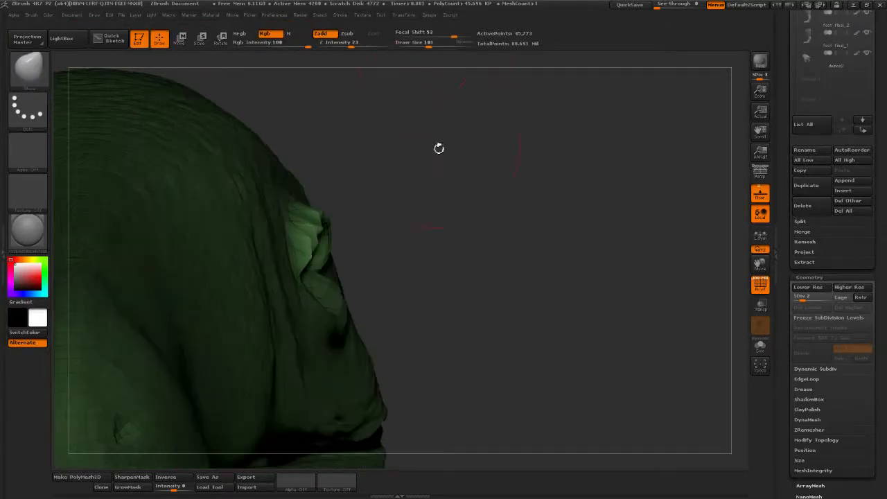
{"action": "left_click_drag", "start_coordinate": [312, 243], "coordinate": [314, 227], "text": "shift"}
{"action": "left_click_drag", "start_coordinate": [377, 223], "coordinate": [278, 236]}
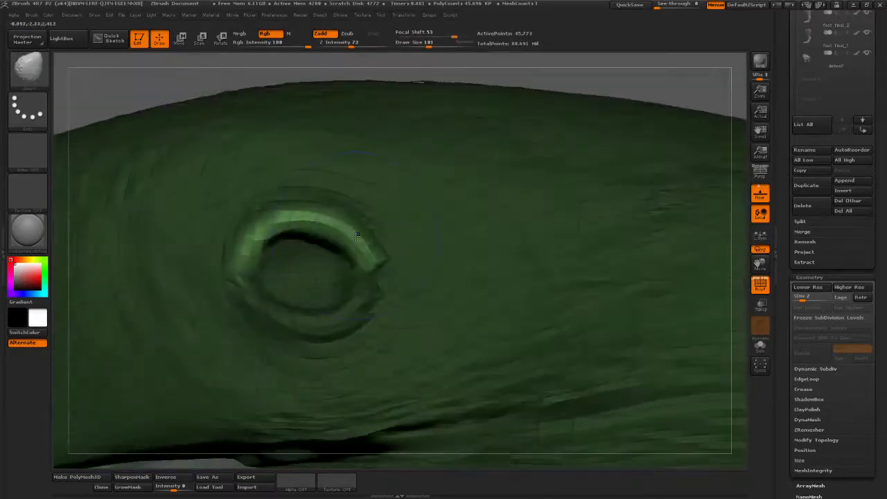
{"action": "left_click_drag", "start_coordinate": [430, 73], "coordinate": [440, 209]}
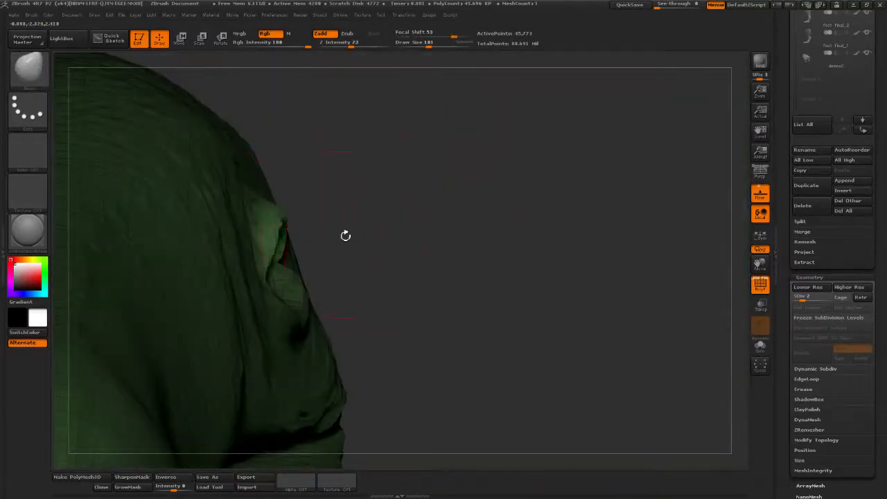
{"action": "mouse_move", "coordinate": [458, 237]}
{"action": "left_mouse_down"}
{"action": "mouse_move", "coordinate": [289, 305]}
{"action": "mouse_move", "coordinate": [308, 322]}
{"action": "mouse_move", "coordinate": [357, 322]}
{"action": "mouse_move", "coordinate": [391, 288]}
{"action": "mouse_move", "coordinate": [375, 270]}
{"action": "left_mouse_up"}
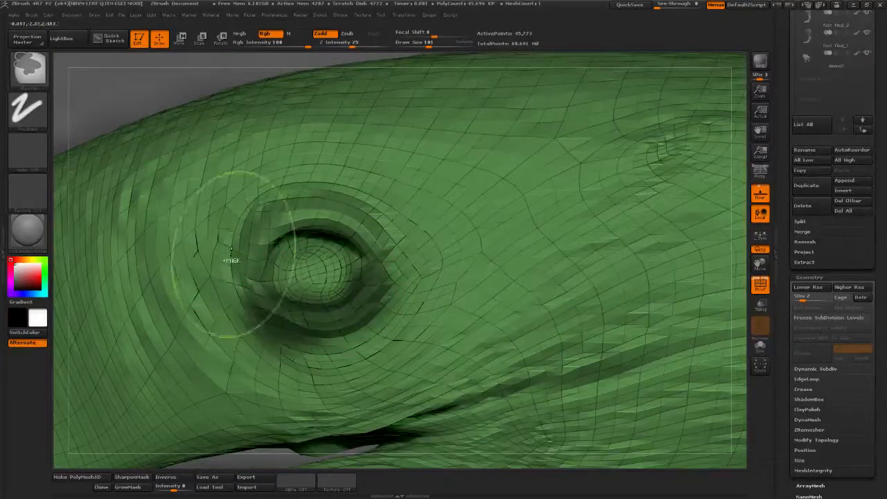
Mask the head, upper eyelid and eyeball, refining the edge at draw size 47 so only the lower eyelid stays editable
{"action": "left_click", "coordinate": [198, 63], "text": "ctrl"}
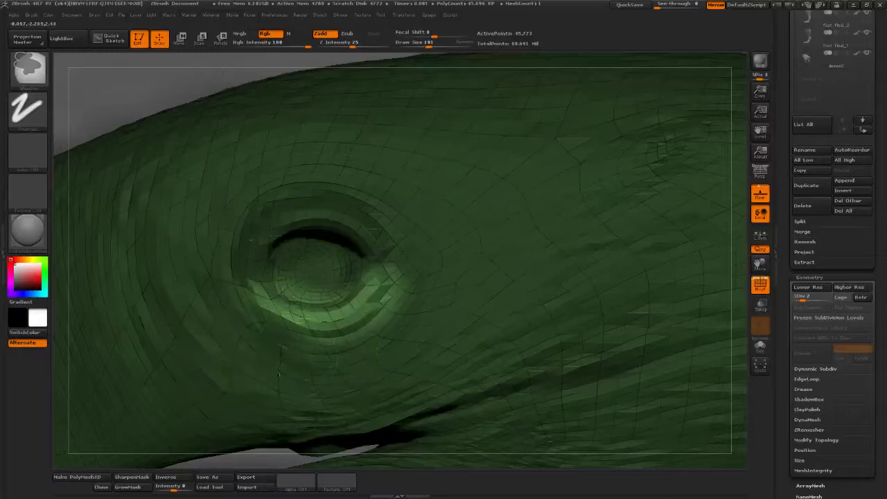
{"action": "key", "text": "shift"}
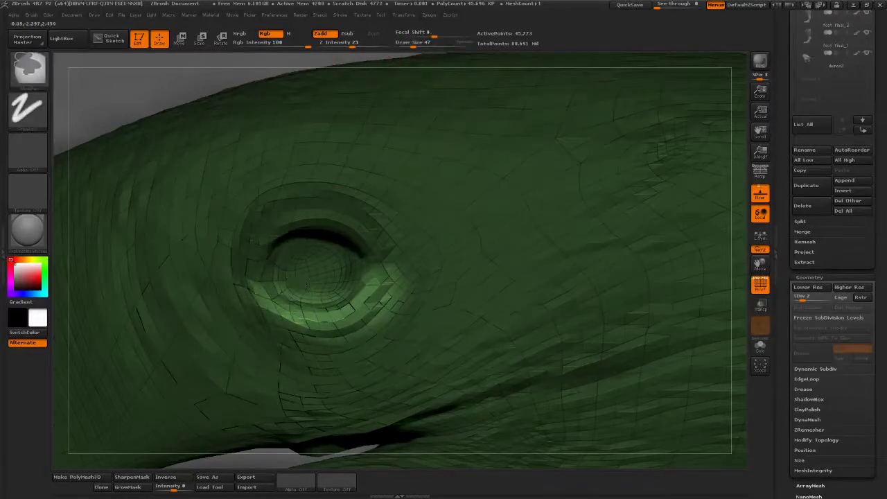
{"action": "left_click_drag", "start_coordinate": [306, 284], "coordinate": [309, 286], "text": "ctrl"}
{"action": "left_click_drag", "start_coordinate": [388, 314], "coordinate": [362, 326], "text": "ctrl"}
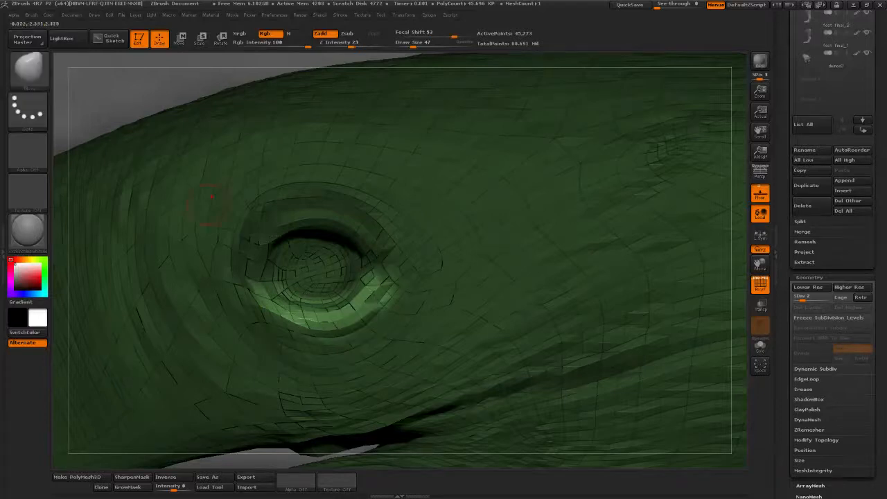
Tilt the unmasked lower eyelid outward from the head with Transpose Rotate
{"action": "left_click_drag", "start_coordinate": [144, 112], "coordinate": [245, 106]}
{"action": "key", "text": "r"}
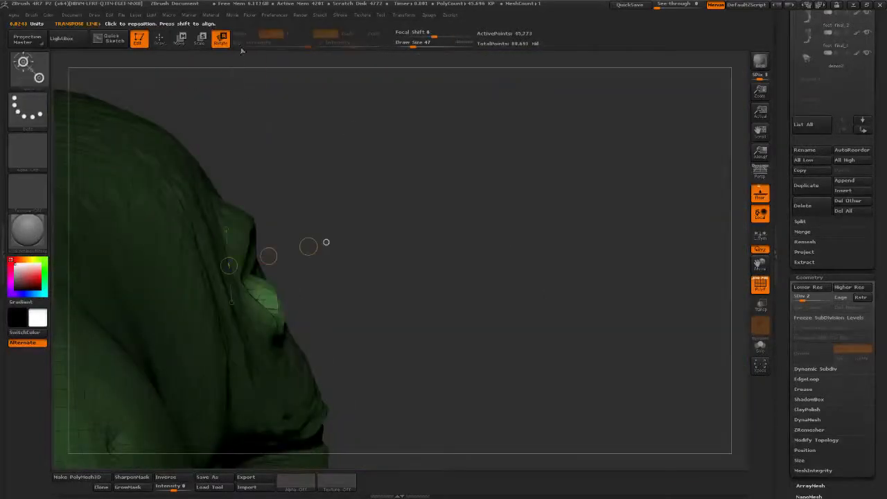
{"action": "mouse_move", "coordinate": [243, 288]}
{"action": "left_mouse_down"}
{"action": "mouse_move", "coordinate": [358, 287]}
{"action": "mouse_move", "coordinate": [388, 316]}
{"action": "left_mouse_up"}
{"action": "left_click_drag", "start_coordinate": [357, 291], "coordinate": [360, 275]}
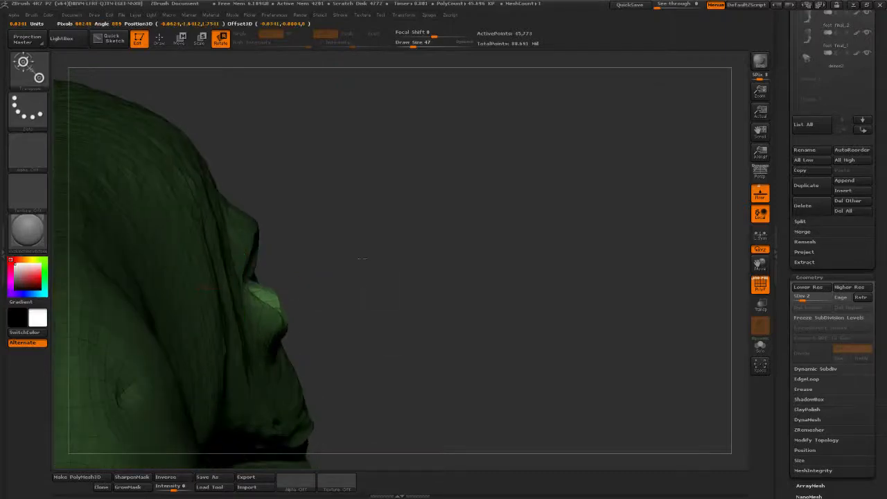
Reshape the lower eyelid with the Move brush from several angles, starting at draw size 105, and turn on the polygon wireframe
{"action": "left_click", "coordinate": [159, 38]}
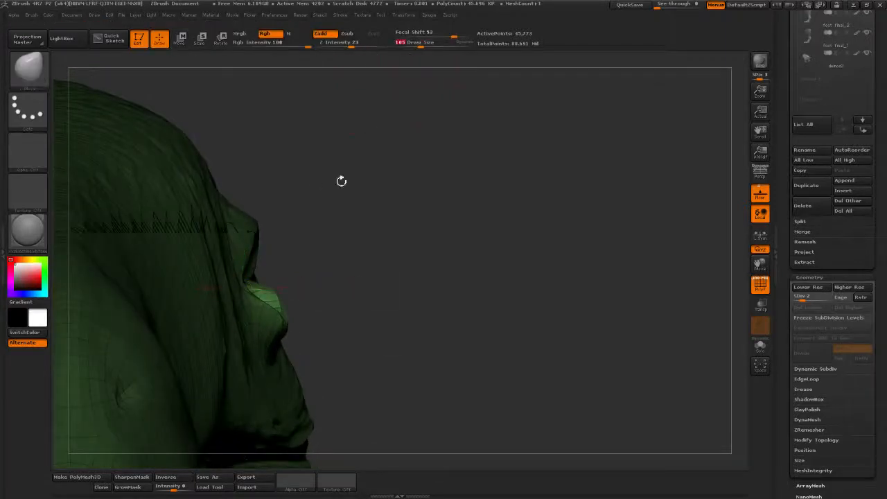
{"action": "key", "text": "shift"}
{"action": "mouse_move", "coordinate": [425, 302]}
{"action": "left_mouse_down"}
{"action": "mouse_move", "coordinate": [375, 321]}
{"action": "mouse_move", "coordinate": [305, 312]}
{"action": "left_mouse_up"}
{"action": "left_click_drag", "start_coordinate": [135, 83], "coordinate": [467, 190]}
{"action": "left_click_drag", "start_coordinate": [520, 253], "coordinate": [534, 159]}
{"action": "mouse_move", "coordinate": [696, 75]}
{"action": "left_mouse_down"}
{"action": "mouse_move", "coordinate": [570, 233]}
{"action": "mouse_move", "coordinate": [529, 253]}
{"action": "mouse_move", "coordinate": [501, 207]}
{"action": "left_mouse_up"}
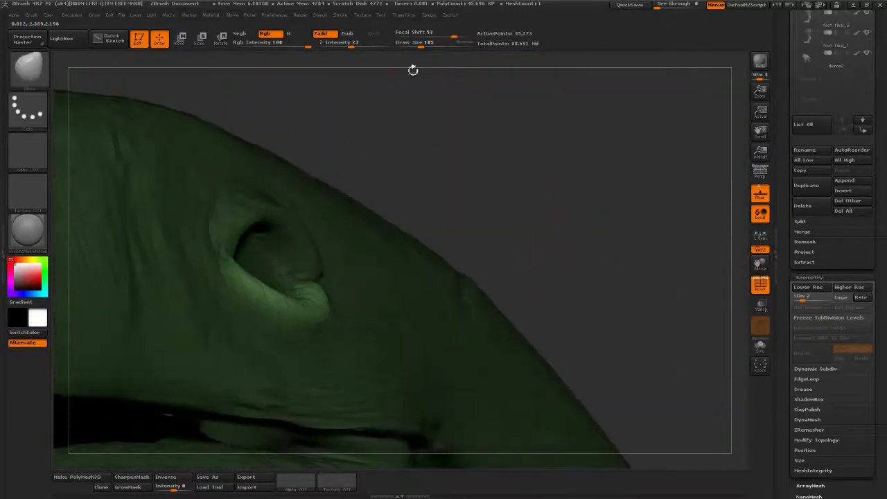
{"action": "mouse_move", "coordinate": [421, 44]}
{"action": "left_mouse_down"}
{"action": "mouse_move", "coordinate": [440, 44]}
{"action": "mouse_move", "coordinate": [369, 165]}
{"action": "left_mouse_up"}
{"action": "key", "text": "shift+f"}
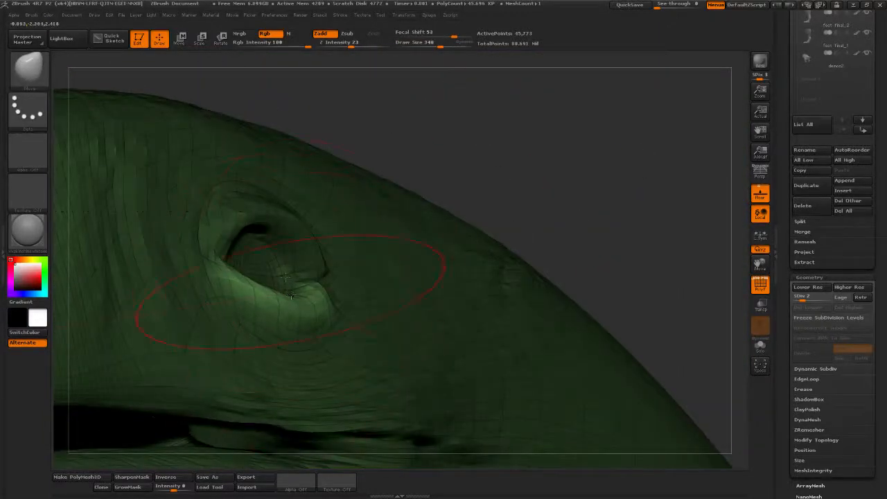
Clear the mask and fit the lower eyelid rim around the eyeball, reducing the draw size in stages to 82
{"action": "mouse_move", "coordinate": [563, 175]}
{"action": "left_mouse_down"}
{"action": "mouse_move", "coordinate": [589, 145]}
{"action": "mouse_move", "coordinate": [540, 90]}
{"action": "left_mouse_up"}
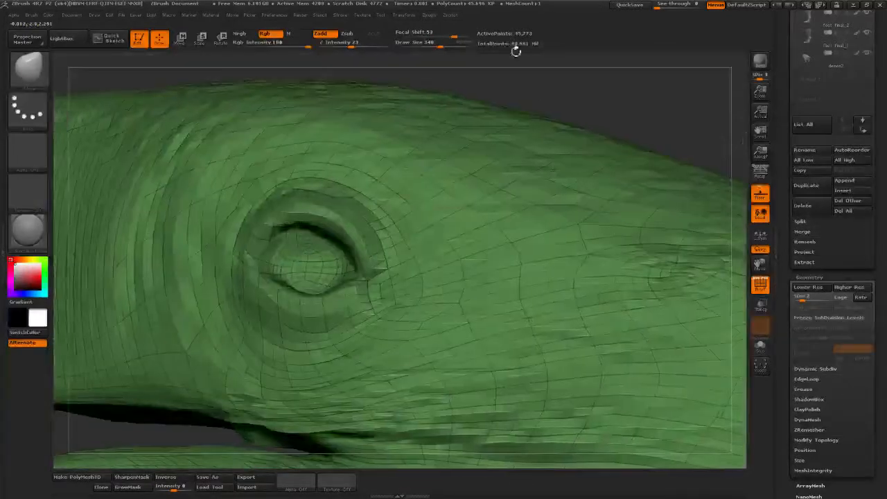
{"action": "left_click_drag", "start_coordinate": [448, 45], "coordinate": [435, 45]}
{"action": "left_click_drag", "start_coordinate": [576, 88], "coordinate": [208, 259]}
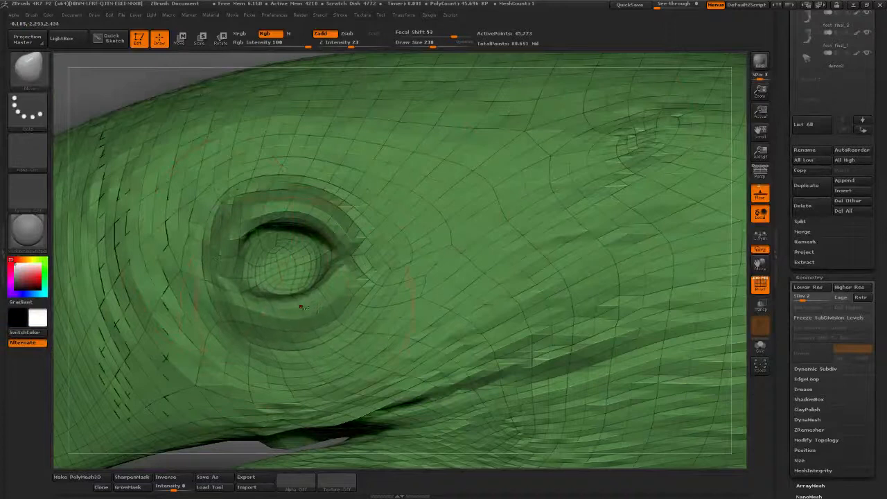
{"action": "left_click_drag", "start_coordinate": [434, 45], "coordinate": [422, 45]}
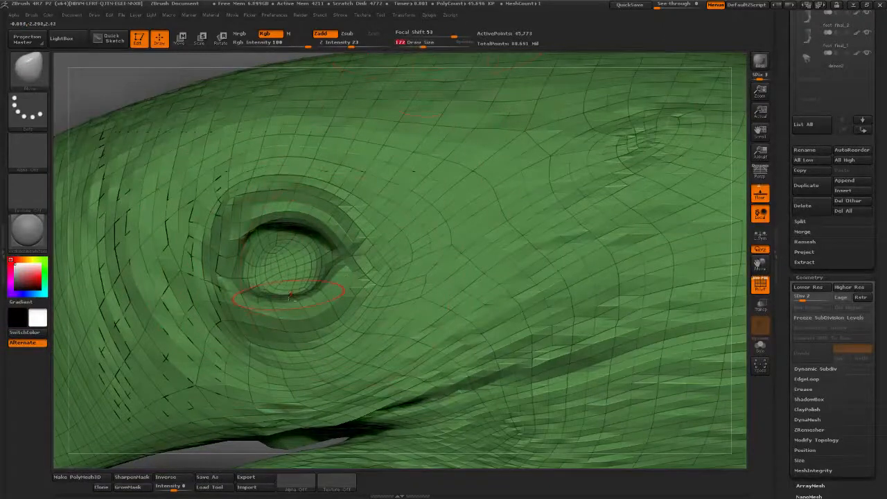
{"action": "mouse_move", "coordinate": [295, 299]}
{"action": "left_mouse_down"}
{"action": "mouse_move", "coordinate": [307, 314]}
{"action": "mouse_move", "coordinate": [337, 297]}
{"action": "left_mouse_up"}
{"action": "left_click_drag", "start_coordinate": [426, 52], "coordinate": [416, 54]}
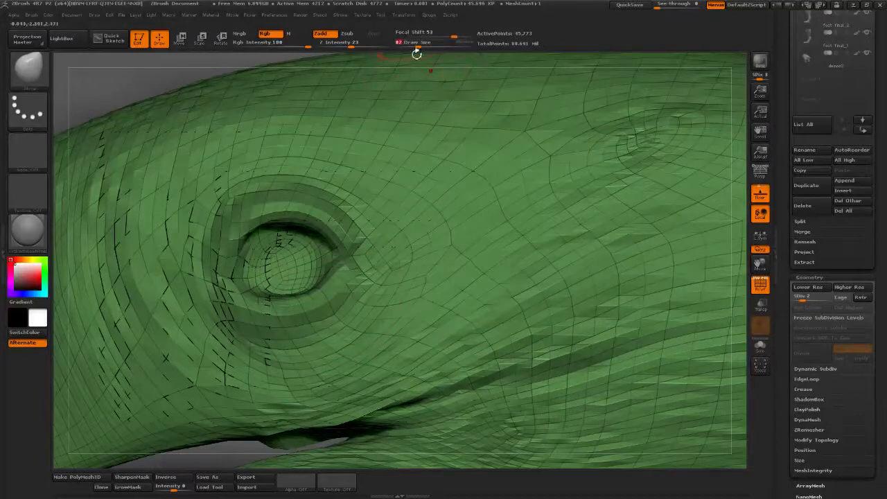
Reshape the rear eye corner where the eyelids meet, then enlarge the brush and smooth the surrounding polygons
{"action": "left_click_drag", "start_coordinate": [133, 82], "coordinate": [337, 168], "text": "alt"}
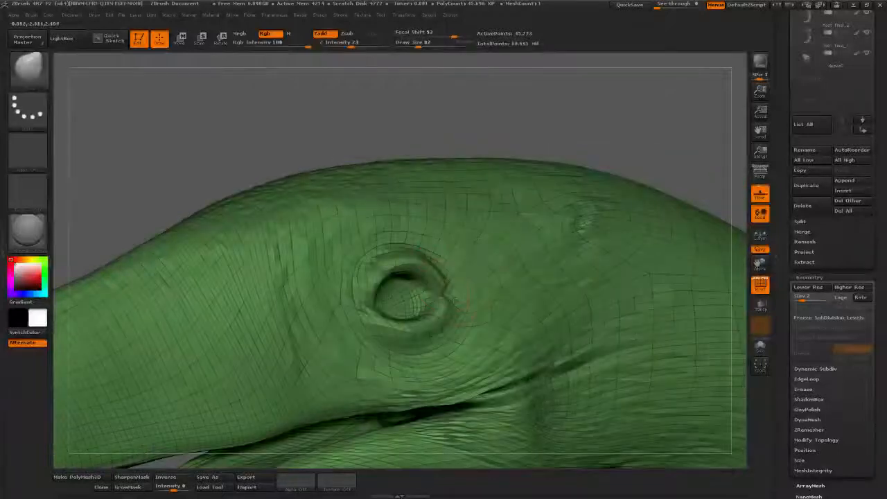
{"action": "mouse_move", "coordinate": [476, 240]}
{"action": "left_mouse_down"}
{"action": "mouse_move", "coordinate": [531, 124]}
{"action": "mouse_move", "coordinate": [444, 205]}
{"action": "mouse_move", "coordinate": [439, 270]}
{"action": "left_mouse_up"}
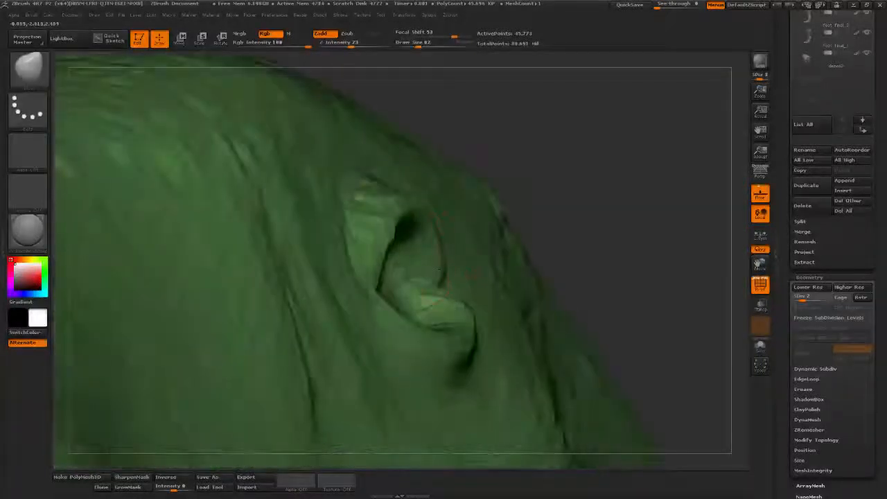
{"action": "left_click_drag", "start_coordinate": [563, 209], "coordinate": [468, 270]}
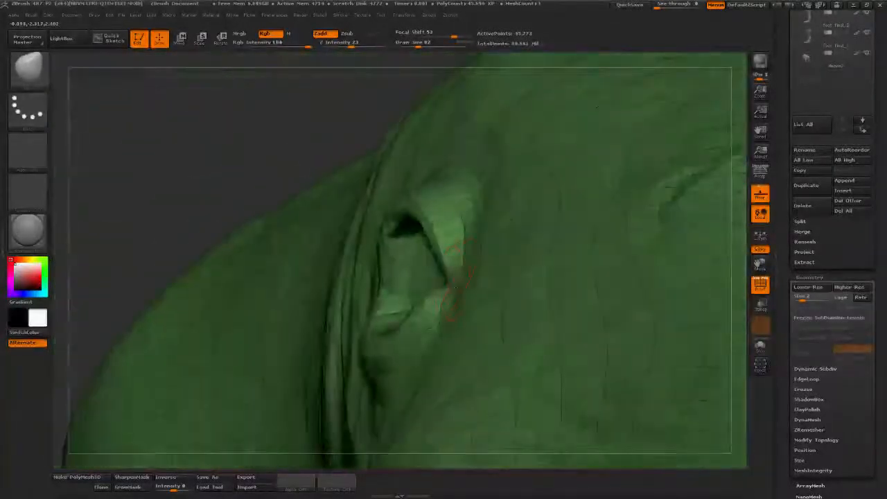
{"action": "left_click", "coordinate": [425, 45]}
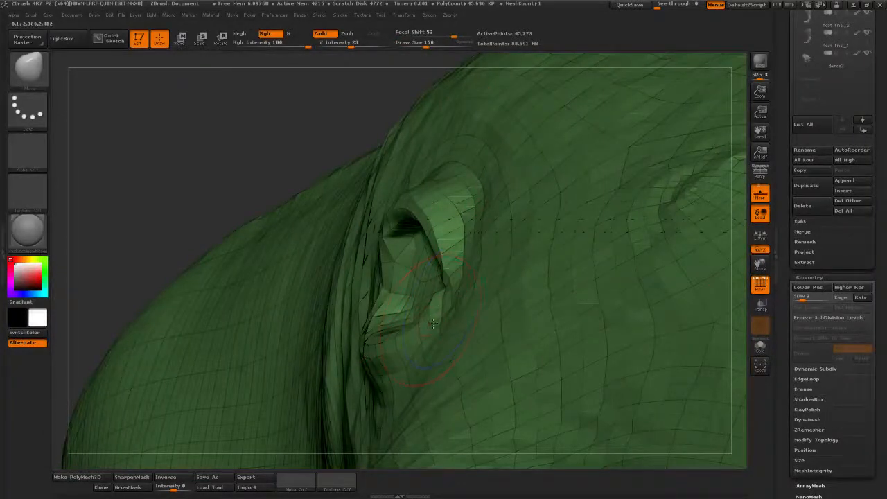
{"action": "mouse_move", "coordinate": [434, 323]}
{"action": "left_mouse_down", "text": "shift"}
{"action": "mouse_move", "coordinate": [447, 274]}
{"action": "mouse_move", "coordinate": [405, 213]}
{"action": "left_mouse_up", "text": "shift"}
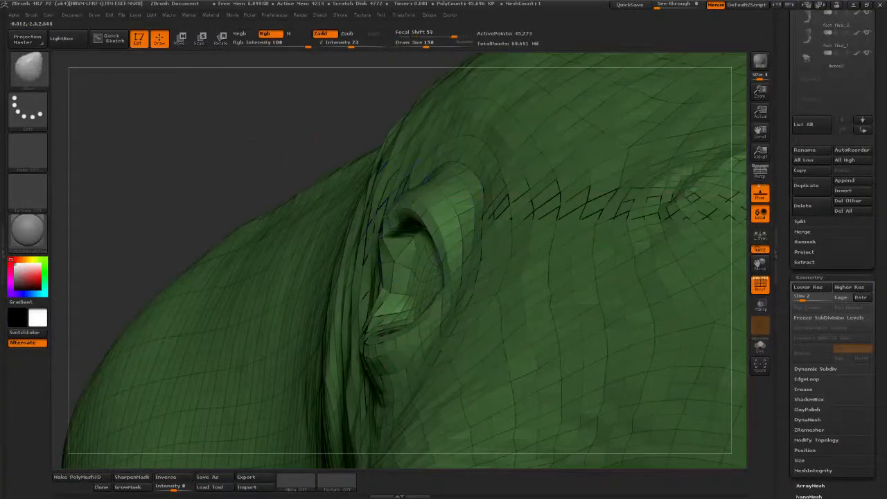
{"action": "mouse_move", "coordinate": [283, 139]}
{"action": "left_mouse_down"}
{"action": "mouse_move", "coordinate": [346, 201]}
{"action": "mouse_move", "coordinate": [347, 247]}
{"action": "left_mouse_up"}
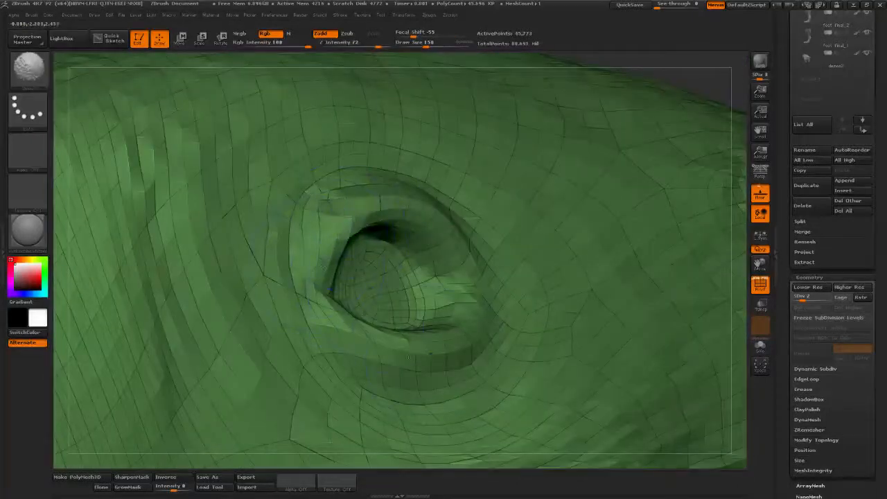
Set the draw size to 93, then smooth and reshape the snout bridge and brow between the eyes
{"action": "mouse_move", "coordinate": [706, 73]}
{"action": "left_mouse_down", "text": "alt"}
{"action": "mouse_move", "coordinate": [566, 129]}
{"action": "mouse_move", "coordinate": [527, 131]}
{"action": "left_mouse_up", "text": "alt"}
{"action": "left_click_drag", "start_coordinate": [229, 173], "coordinate": [416, 284]}
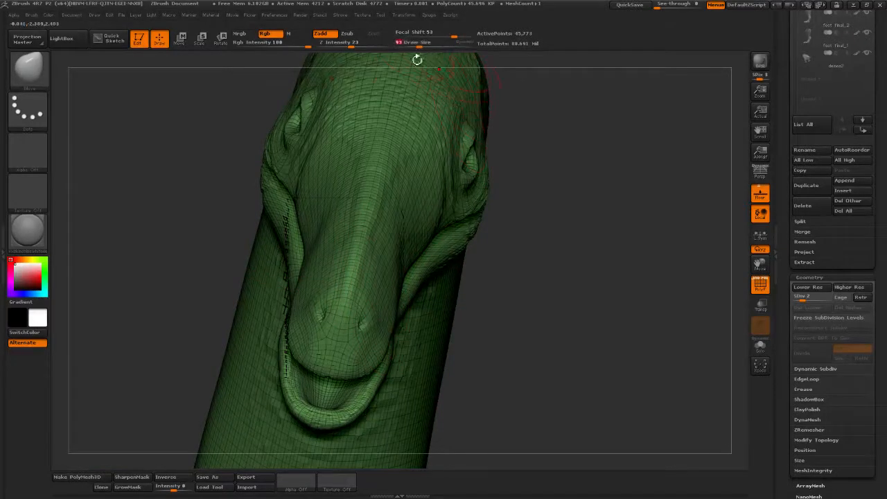
{"action": "key", "text": "shift"}
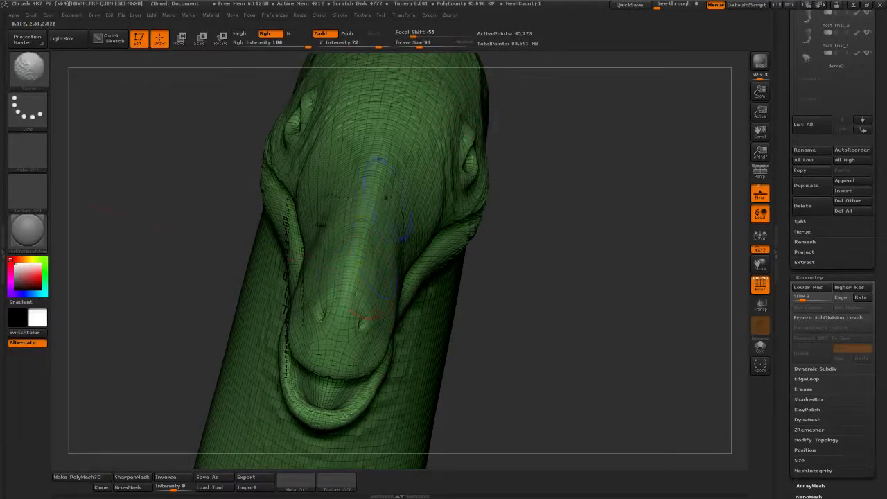
{"action": "left_click_drag", "start_coordinate": [495, 271], "coordinate": [396, 286]}
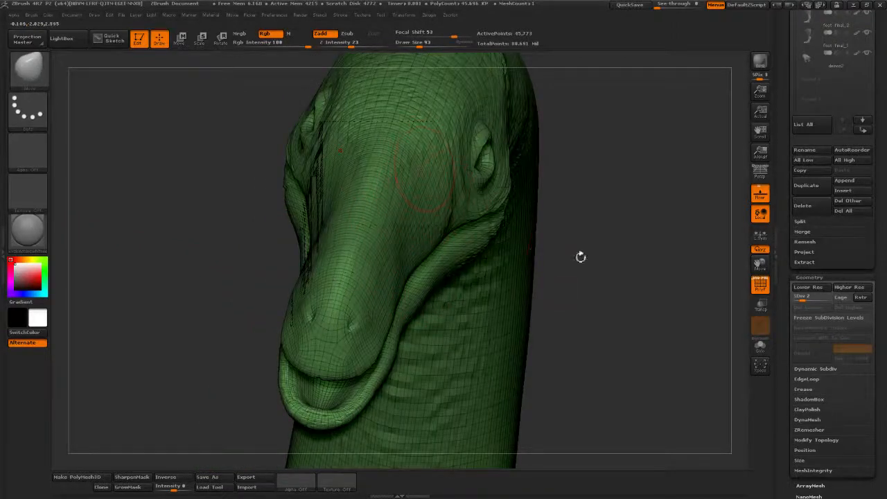
{"action": "left_click_drag", "start_coordinate": [581, 258], "coordinate": [425, 290]}
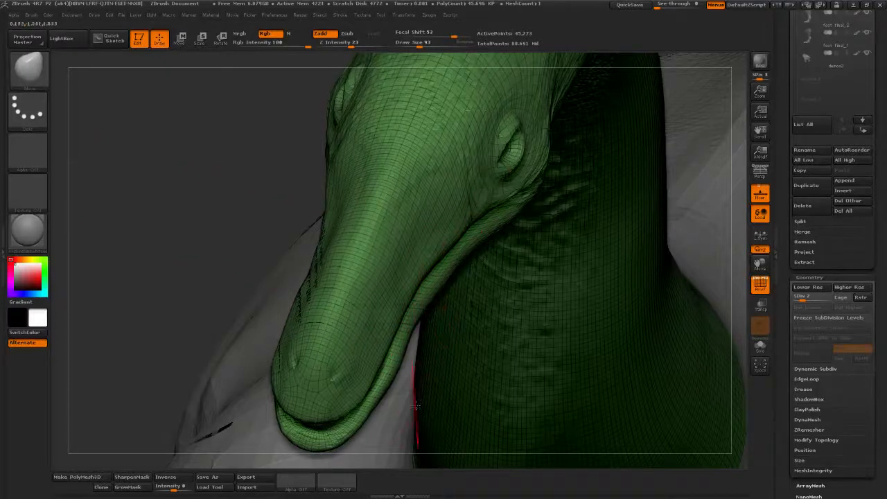
Check the neck and head profile in side view and set the draw size to 136 for reshaping the jaw area
{"action": "mouse_move", "coordinate": [310, 351]}
{"action": "right_mouse_down"}
{"action": "mouse_move", "coordinate": [215, 303]}
{"action": "mouse_move", "coordinate": [268, 396]}
{"action": "mouse_move", "coordinate": [228, 291]}
{"action": "mouse_move", "coordinate": [509, 380]}
{"action": "mouse_move", "coordinate": [457, 386]}
{"action": "mouse_move", "coordinate": [368, 343]}
{"action": "mouse_move", "coordinate": [422, 383]}
{"action": "right_mouse_up"}
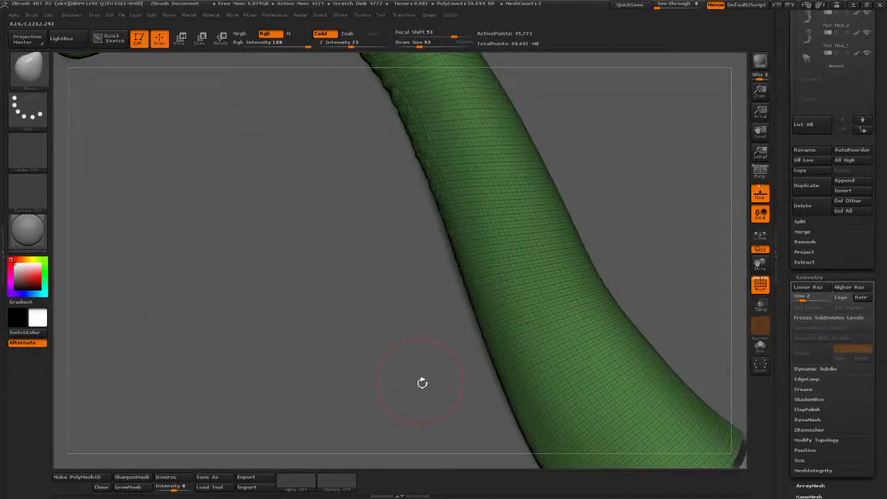
{"action": "right_click_drag", "start_coordinate": [229, 187], "coordinate": [293, 305], "text": "alt"}
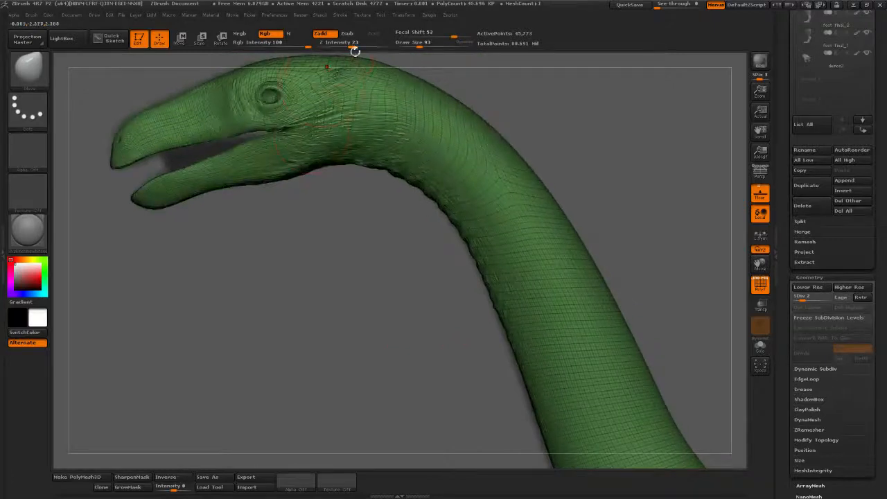
{"action": "left_click", "coordinate": [430, 46]}
{"action": "right_click_drag", "start_coordinate": [276, 247], "coordinate": [326, 322], "text": "alt"}
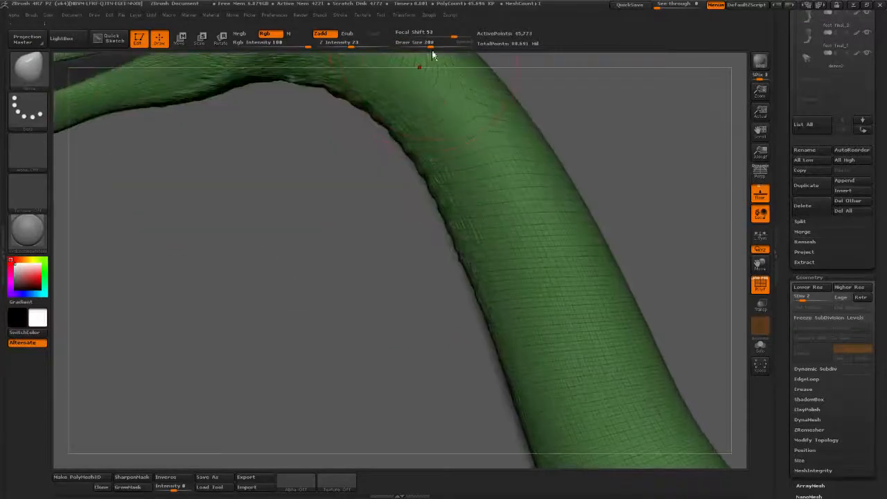
{"action": "left_click", "coordinate": [424, 45]}
{"action": "right_click_drag", "start_coordinate": [404, 68], "coordinate": [494, 79], "text": "ctrl"}
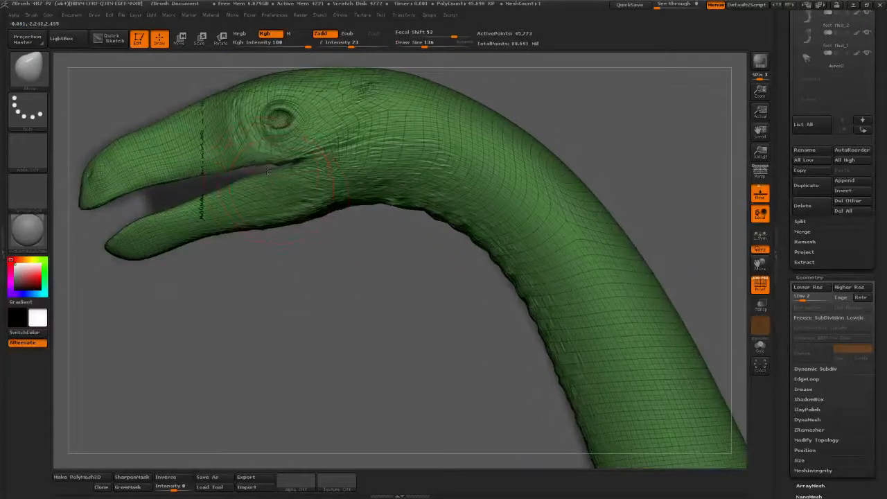